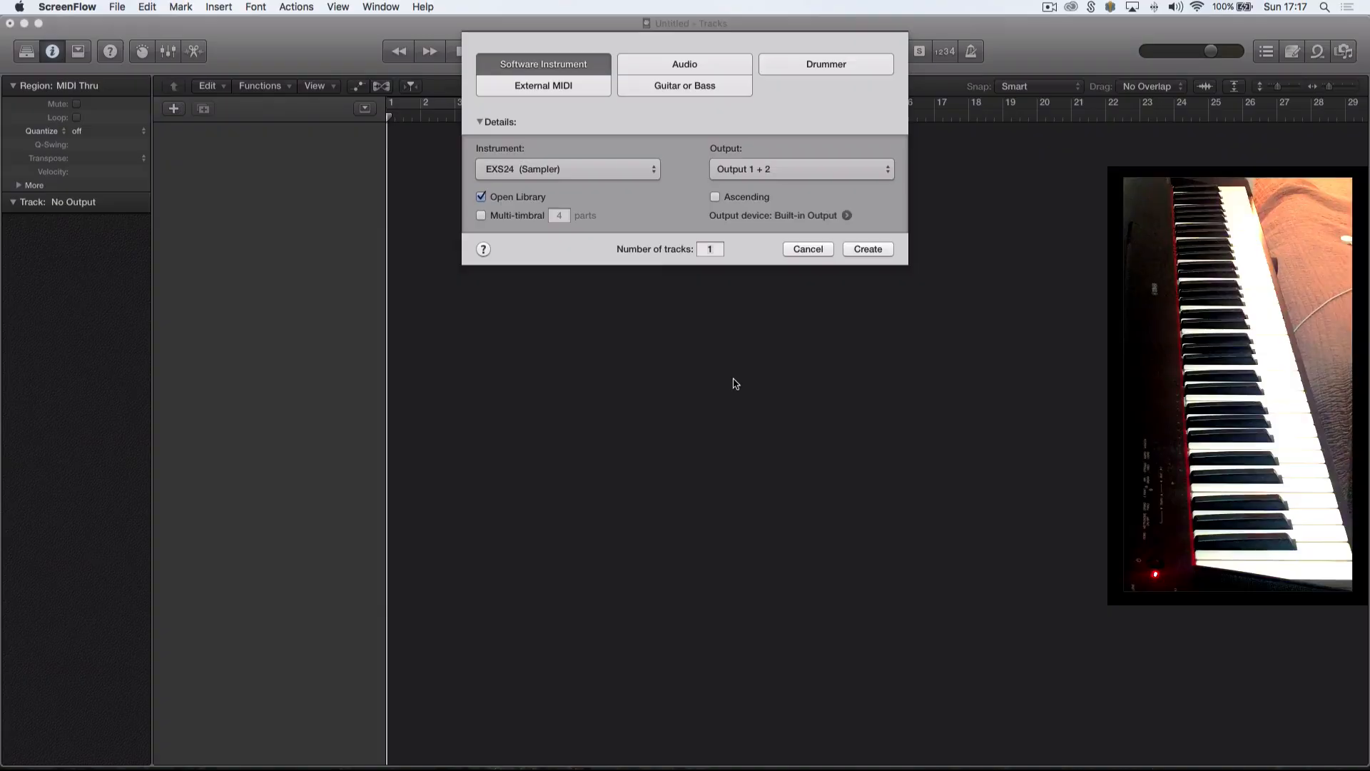
Create one software instrument track with the EXS24 sampler in its Multi-Output configuration, and hide the Library.
click(614, 169)
mouse_move(621, 172)
click(703, 197)
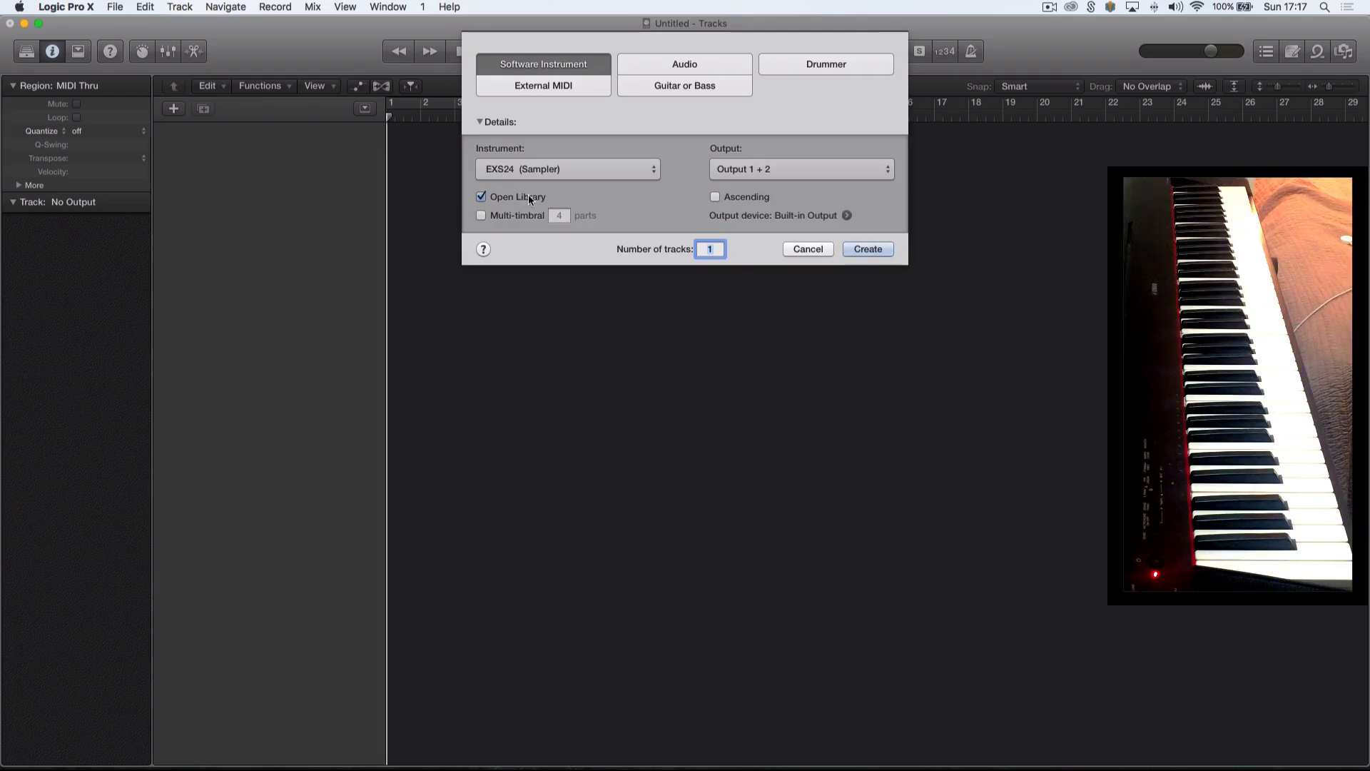
click(887, 254)
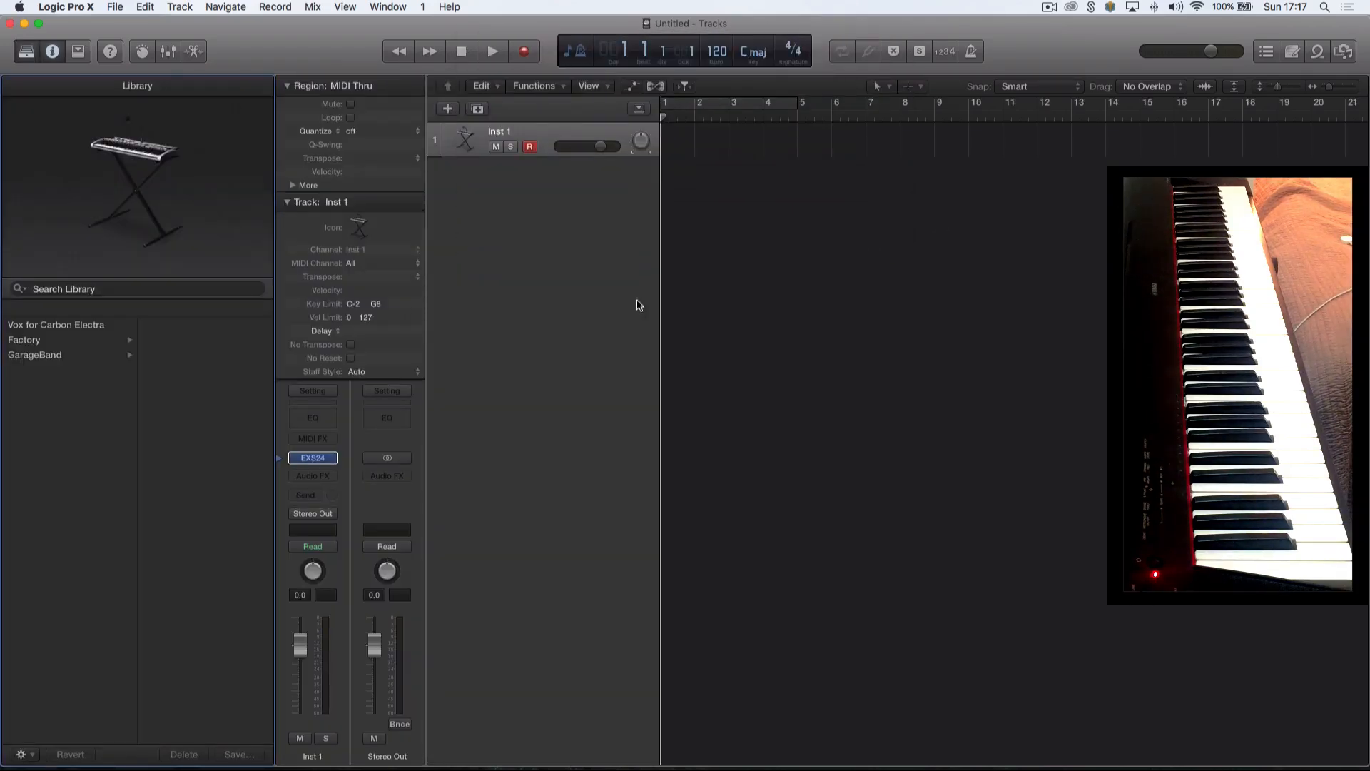
click(27, 53)
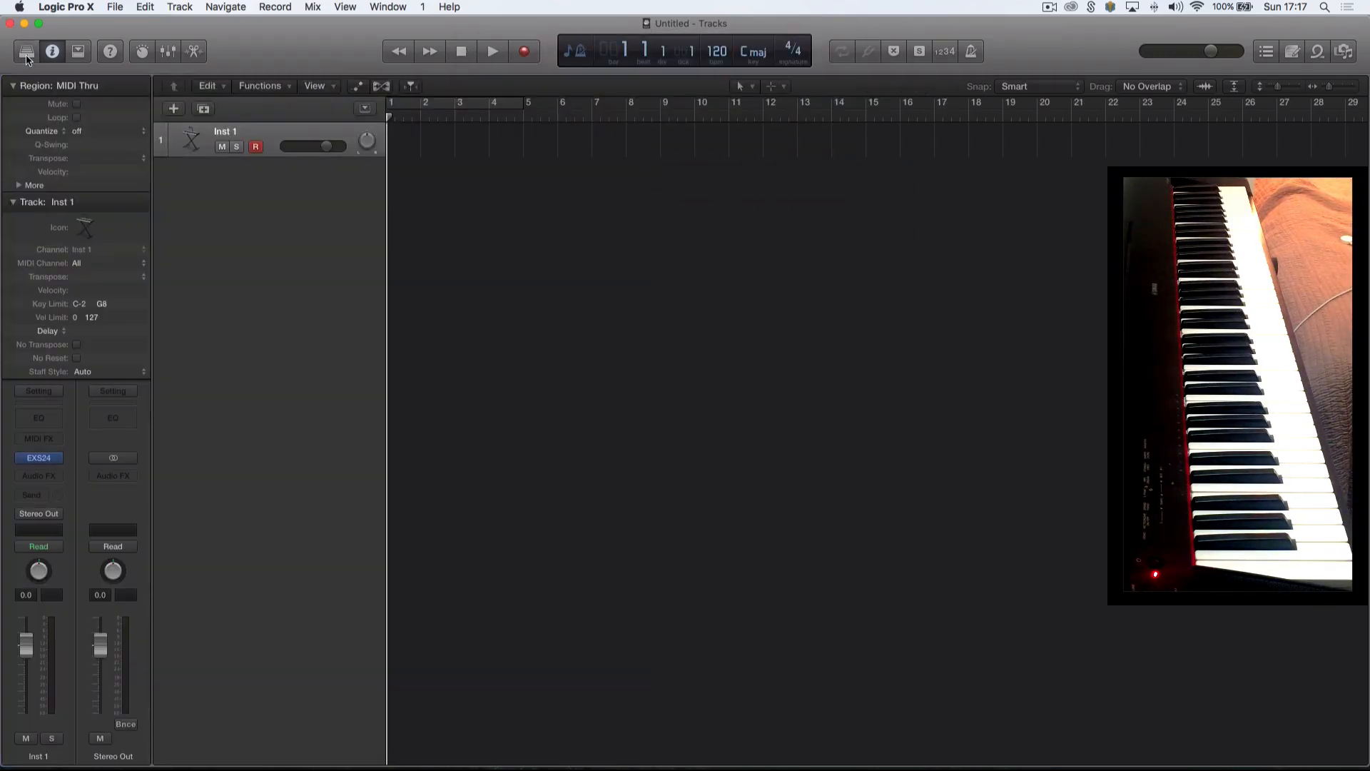
Open the track's EXS24 sampler and load the factory electronic drum kit Roland TR-909 Kit.
click(43, 459)
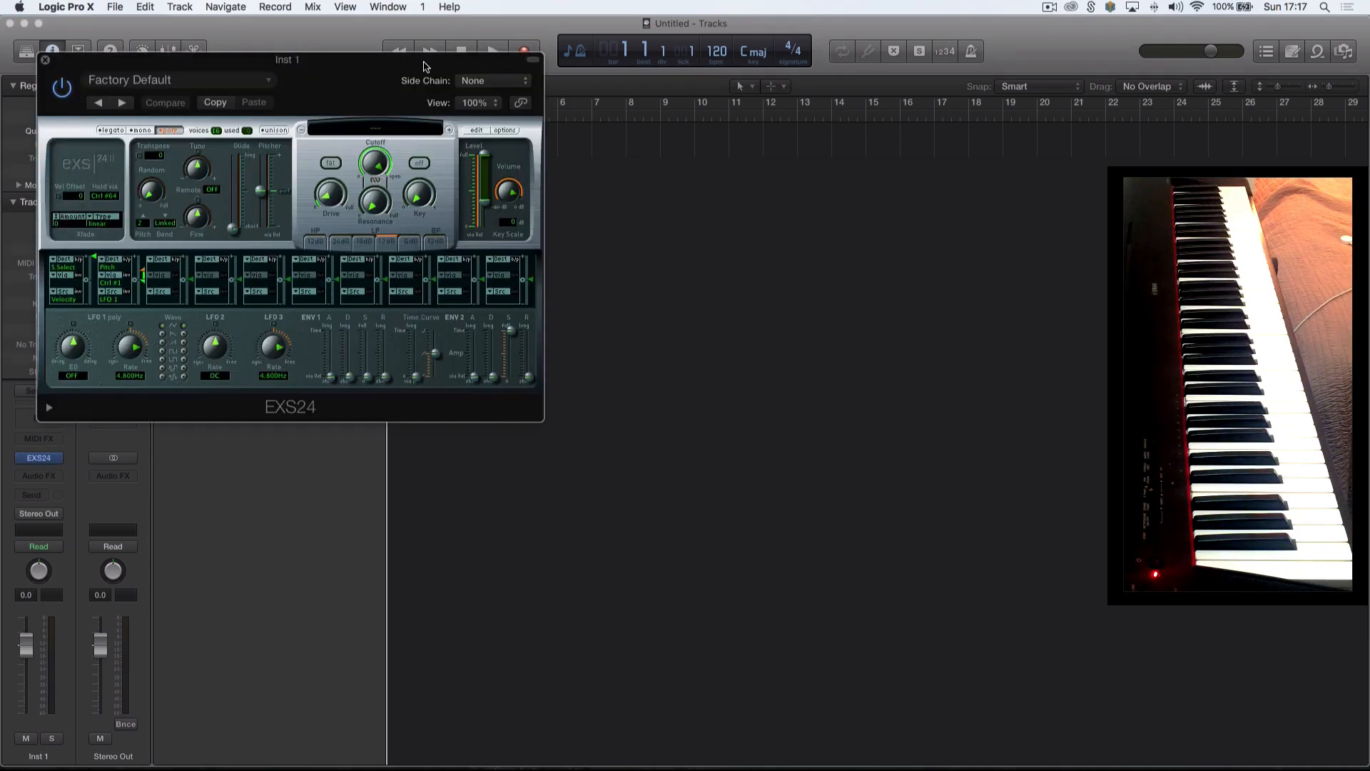
drag(426, 66, 798, 217)
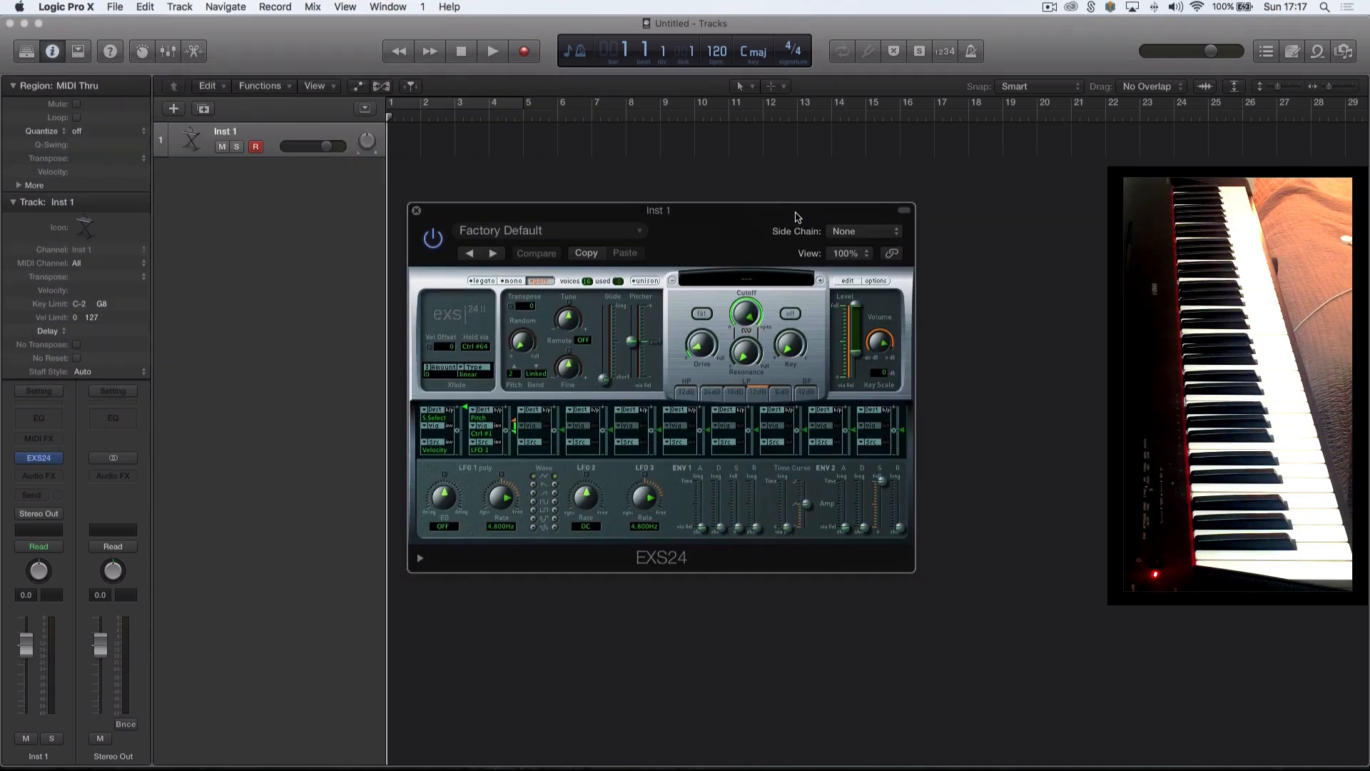
click(754, 280)
mouse_move(761, 398)
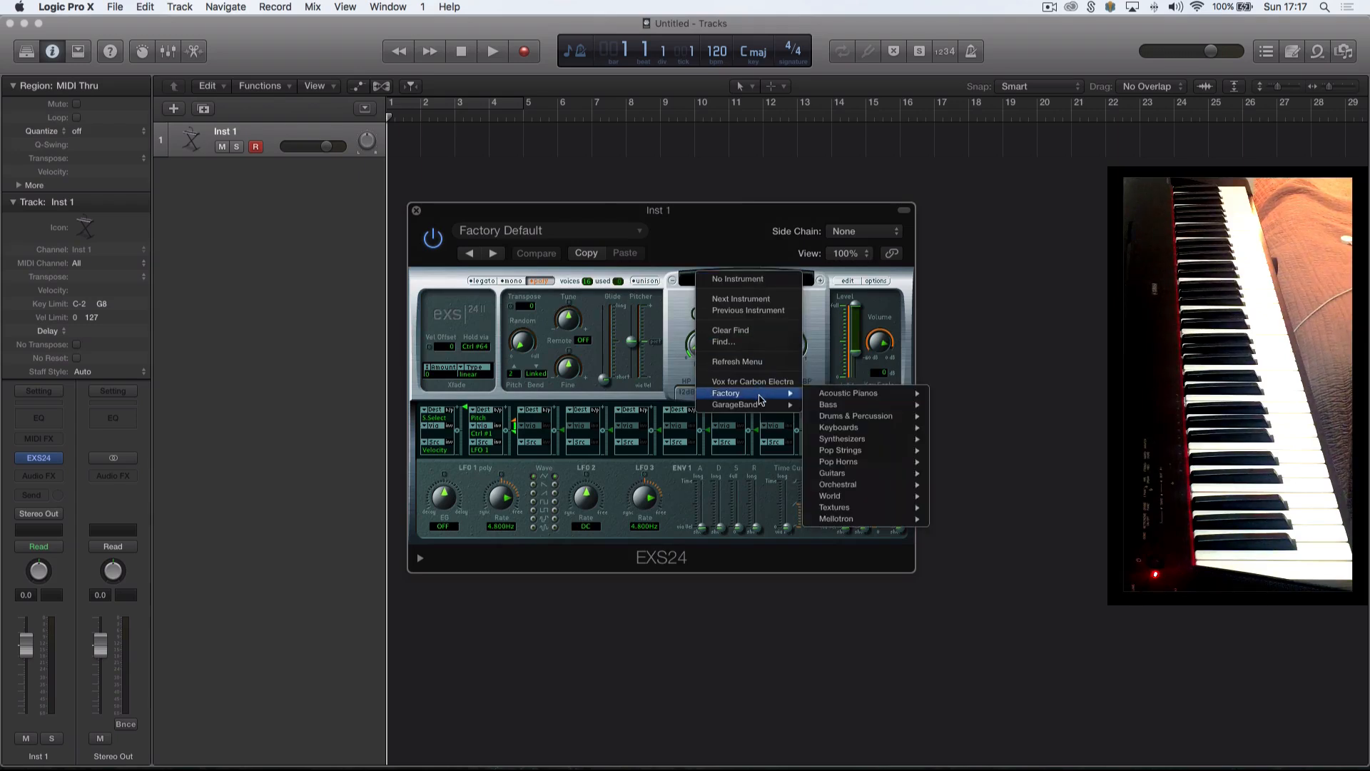
mouse_move(859, 408)
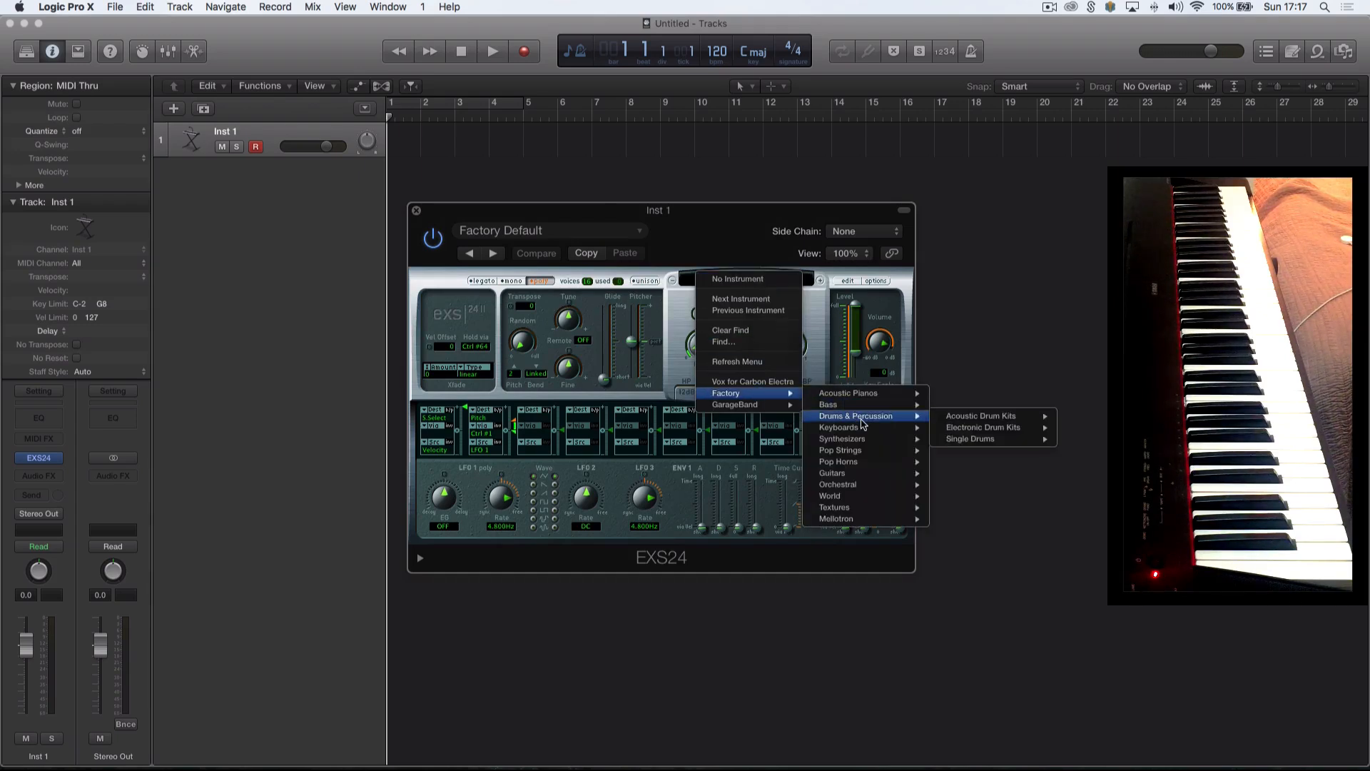
mouse_move(991, 428)
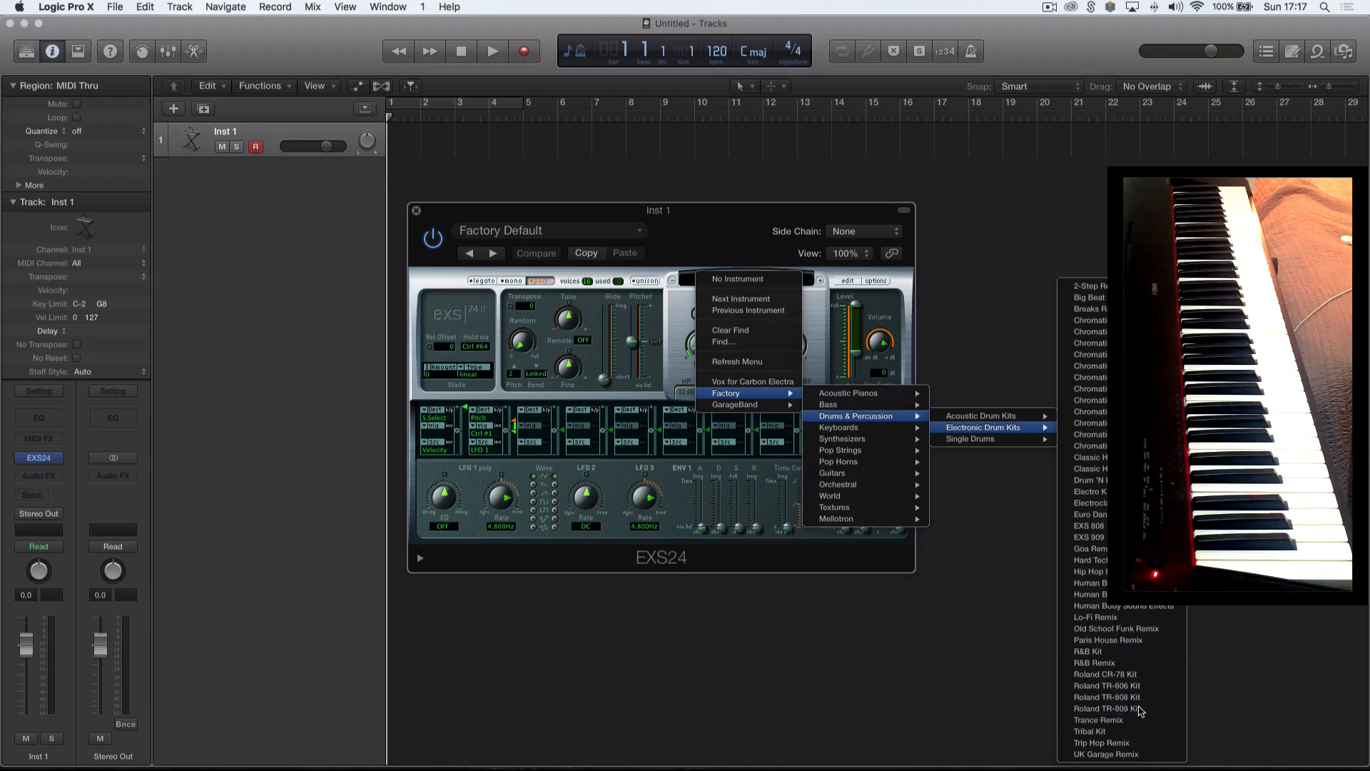
click(1139, 709)
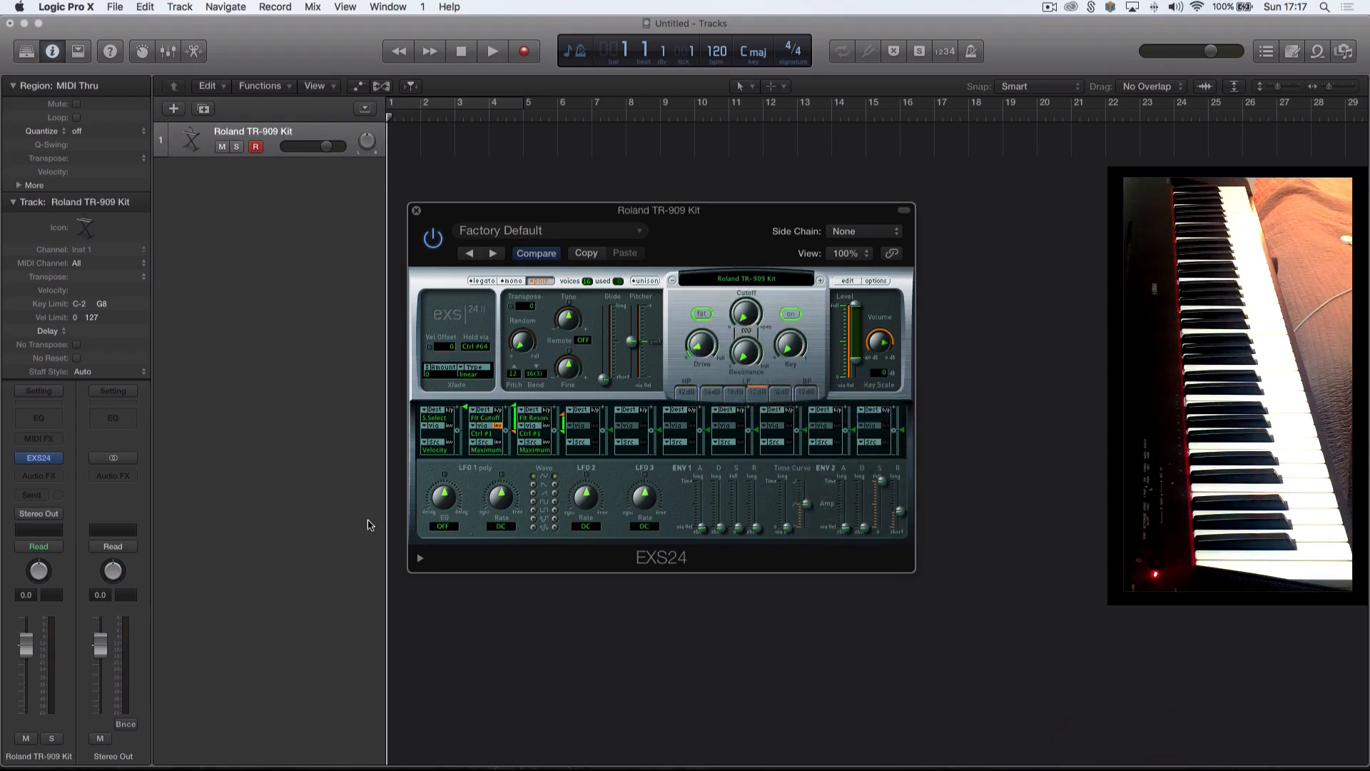
click(53, 459)
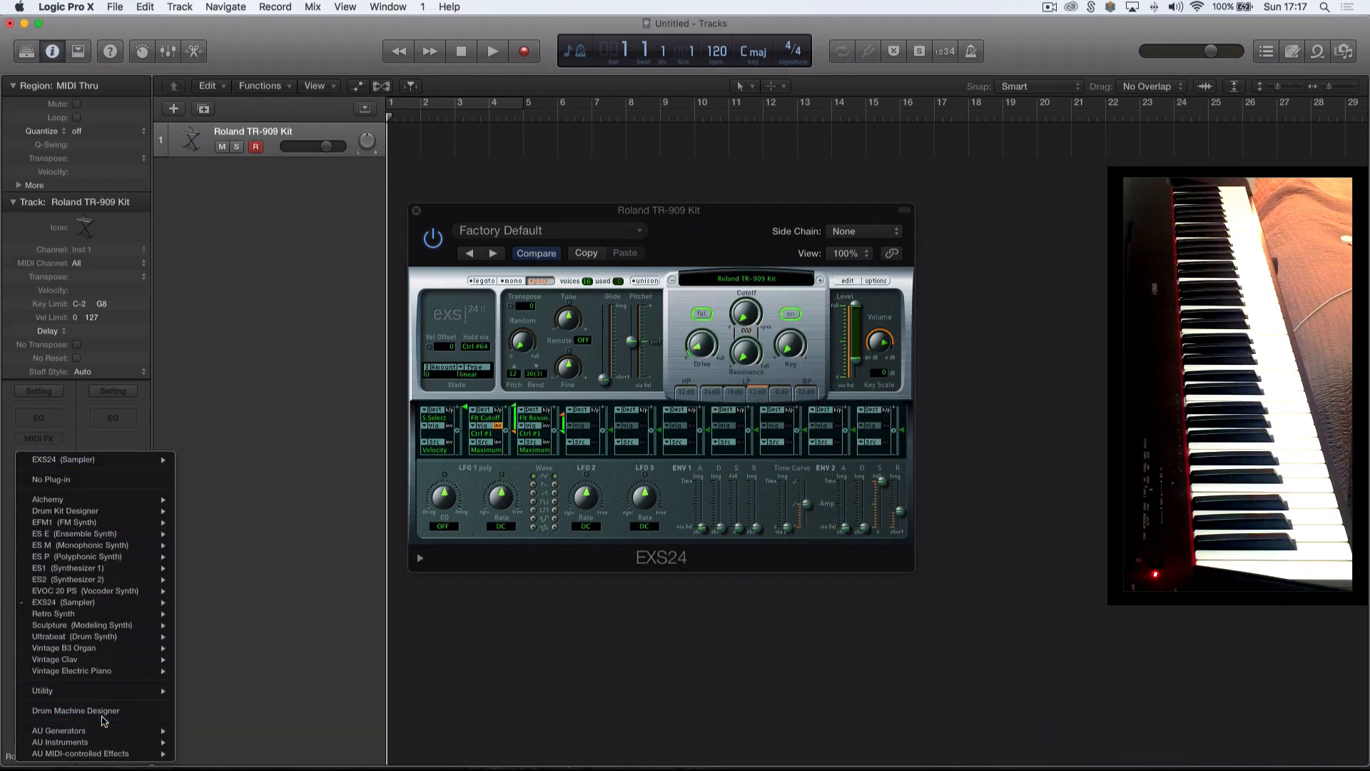
click(266, 393)
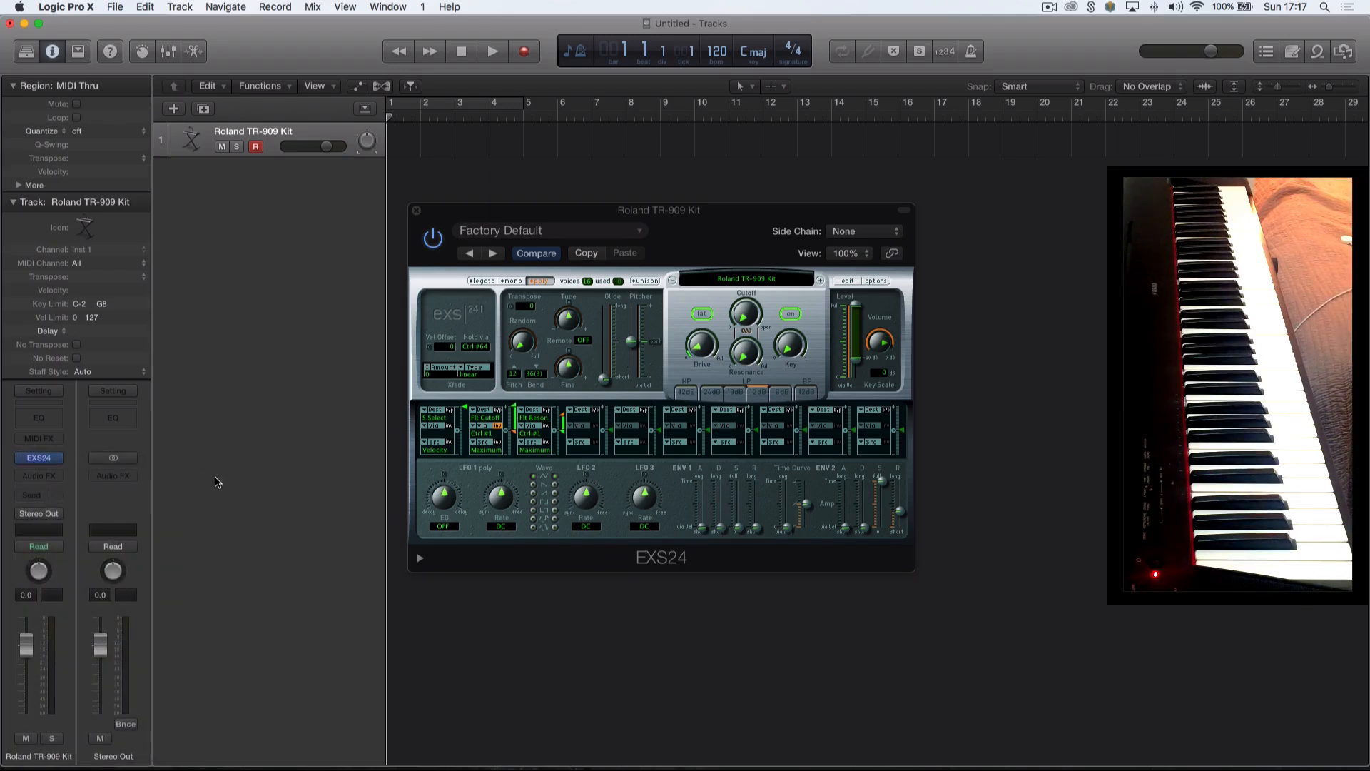
drag(777, 216, 800, 238)
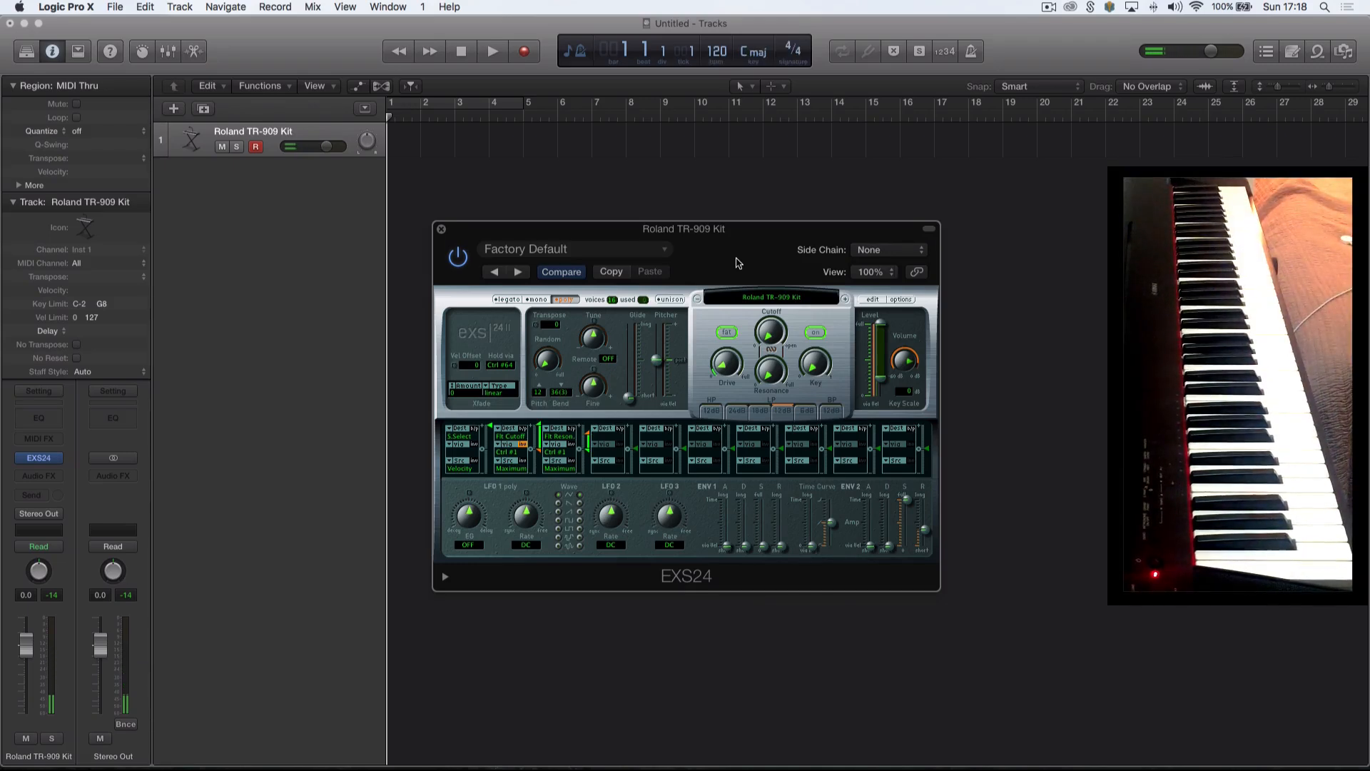
Turn on the cycle range over the first four bars and set the region quantize to 1/16 Triplet (1/24).
click(457, 107)
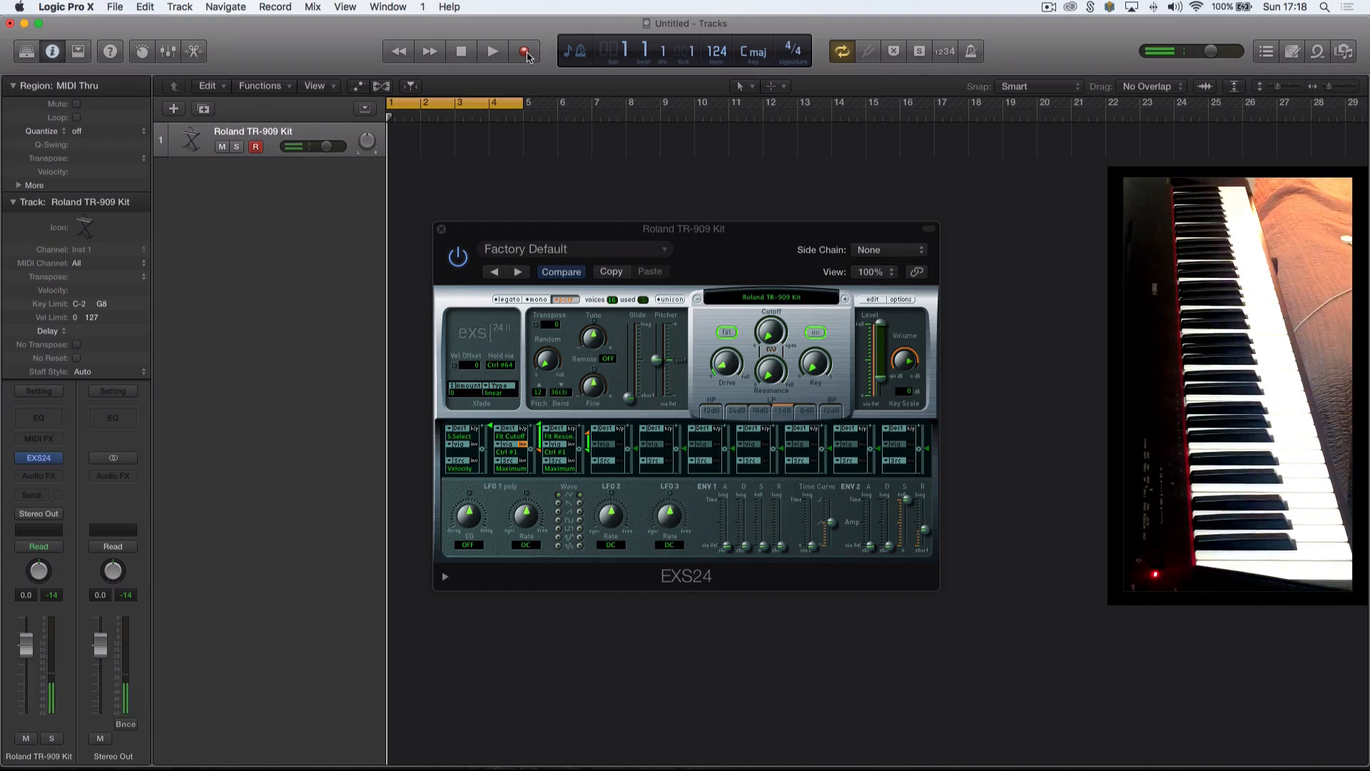
click(97, 132)
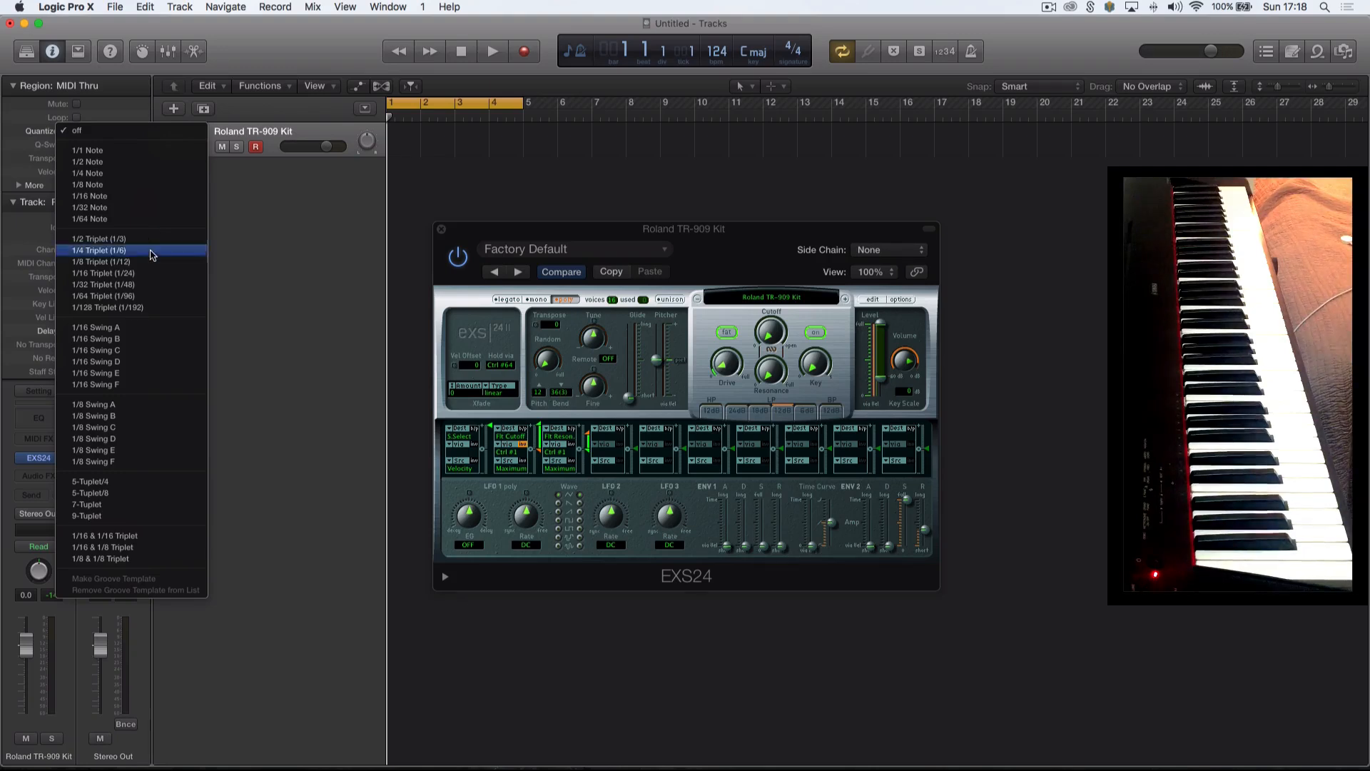
click(156, 274)
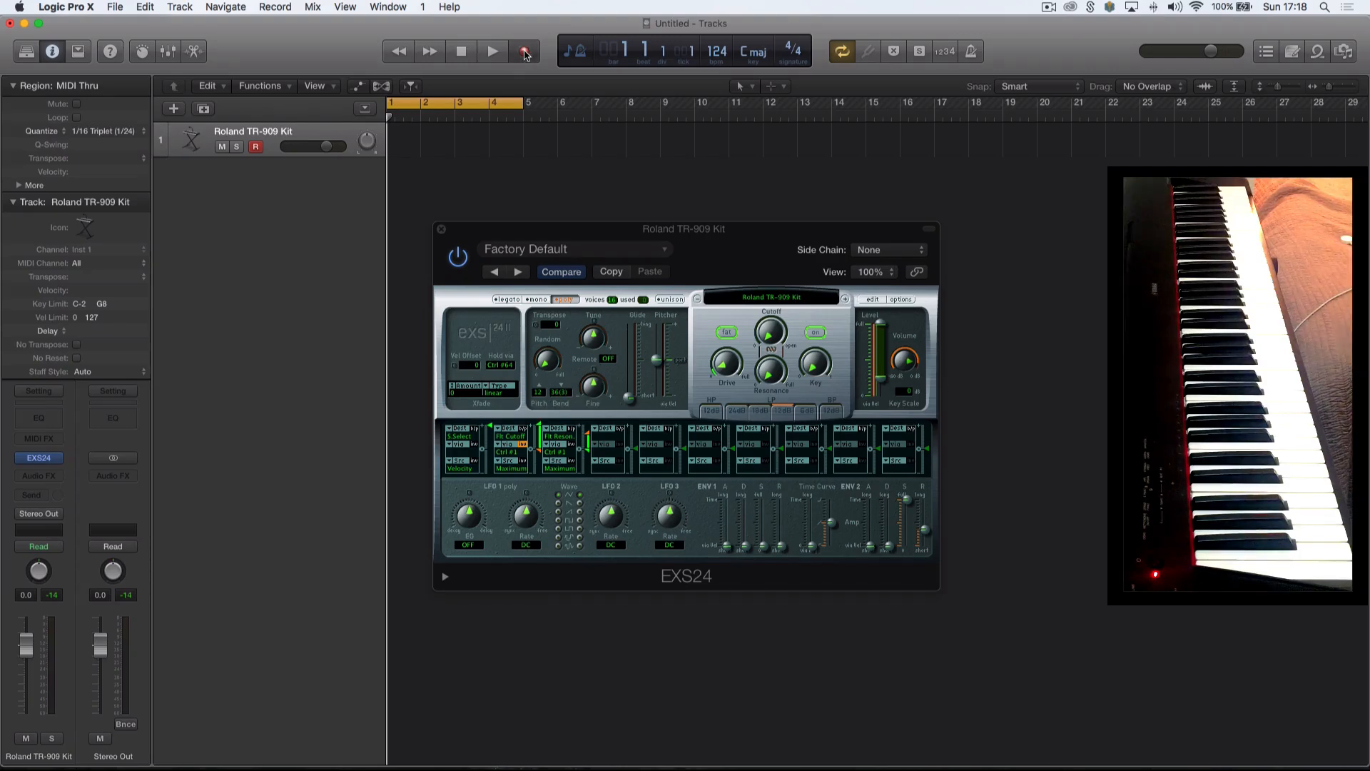
Record a four-bar kick pattern on C1 over the cycle range on the Roland TR-909 Kit track.
click(524, 53)
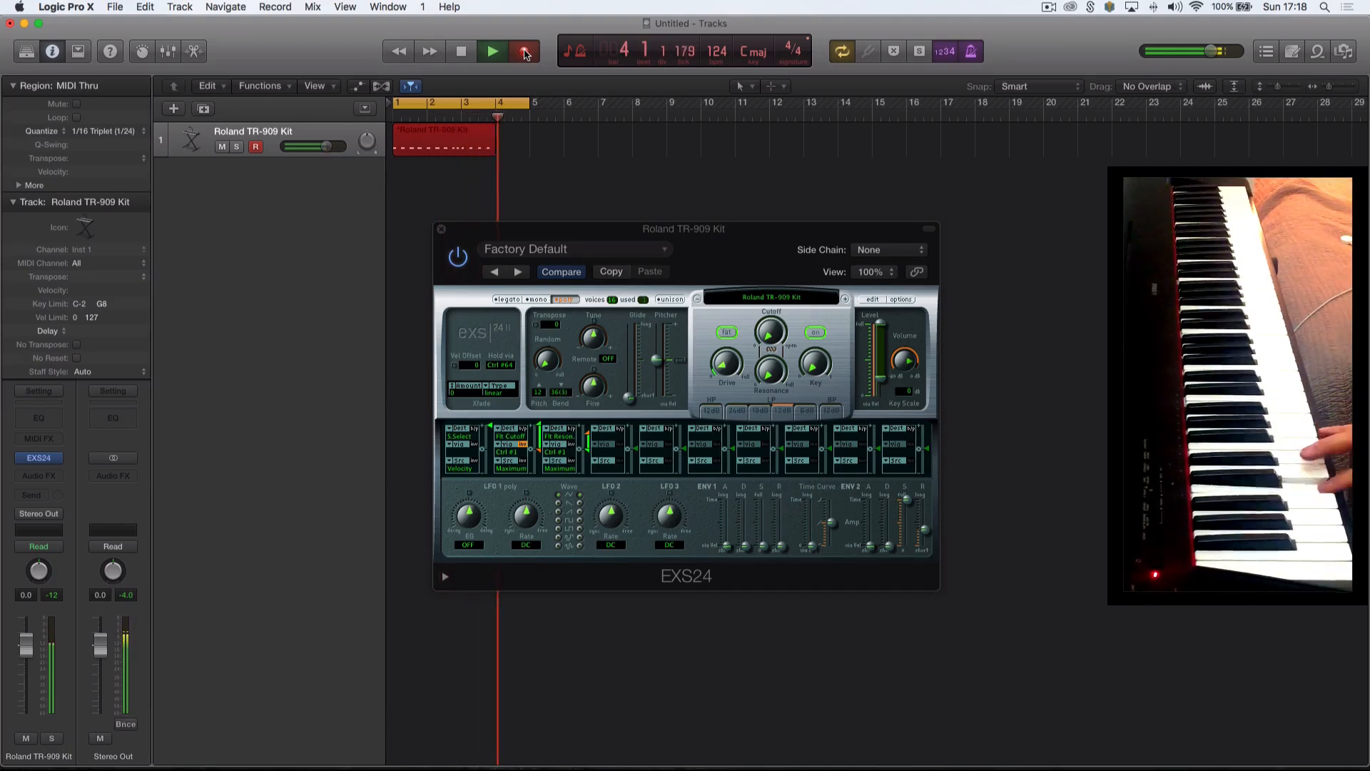
click(524, 54)
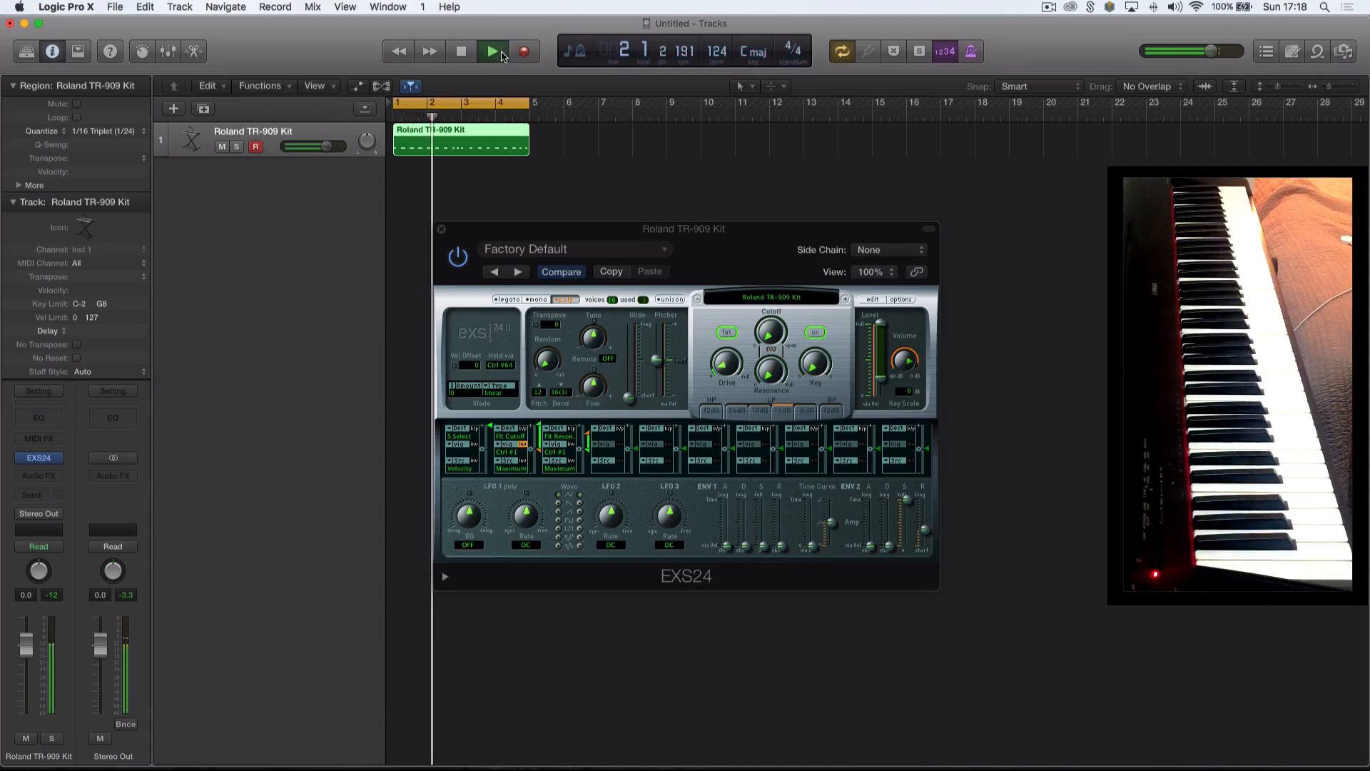
Raise the velocity of all C1 notes in the recorded region to the maximum in the Piano Roll, and audition the loop.
key(p)
click(441, 229)
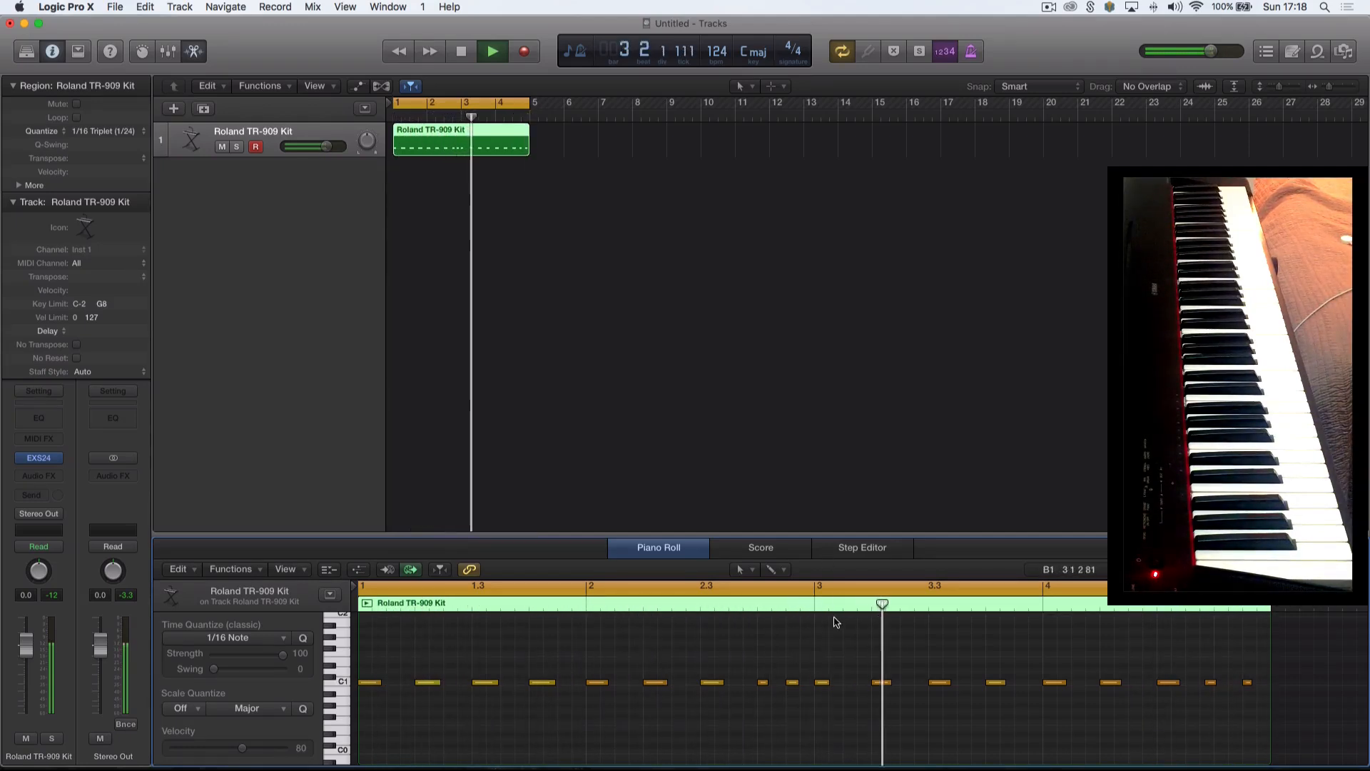
key(space)
key(a)
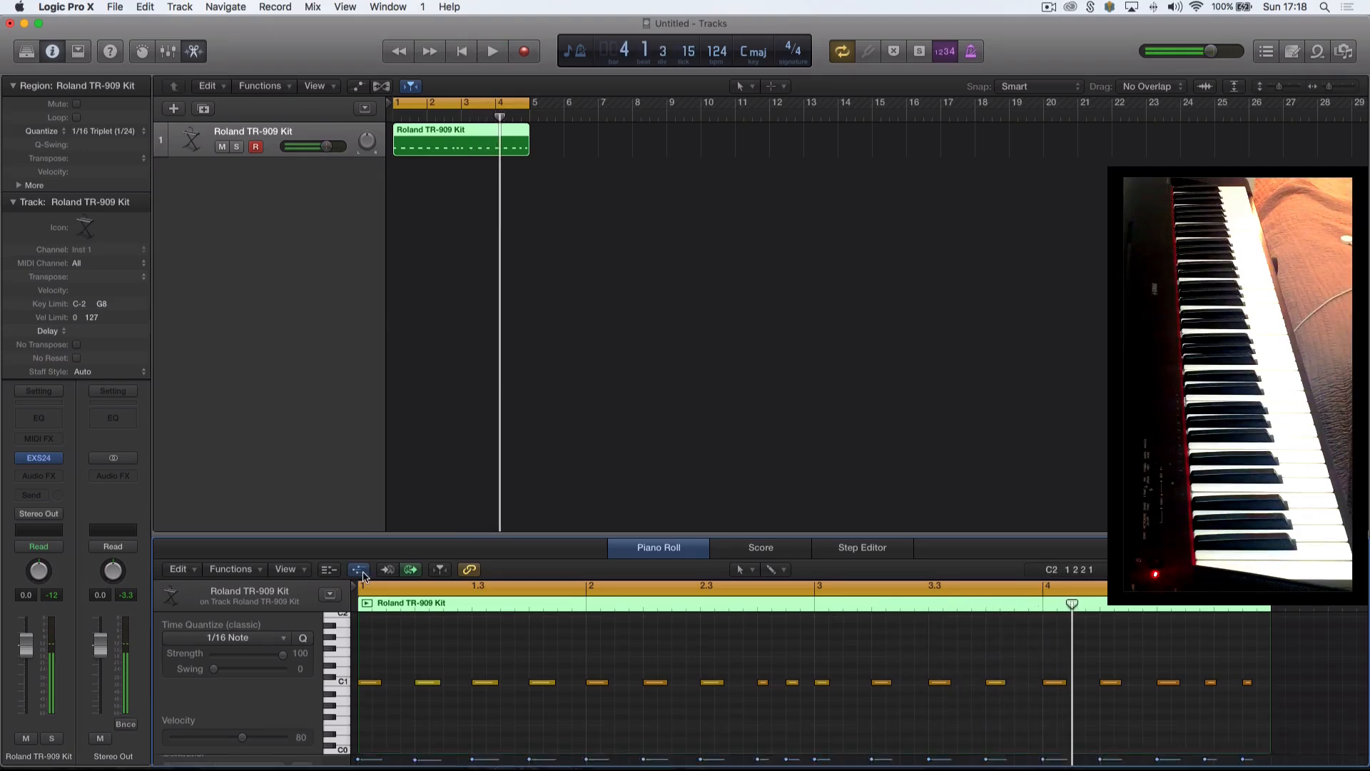
key(super+a)
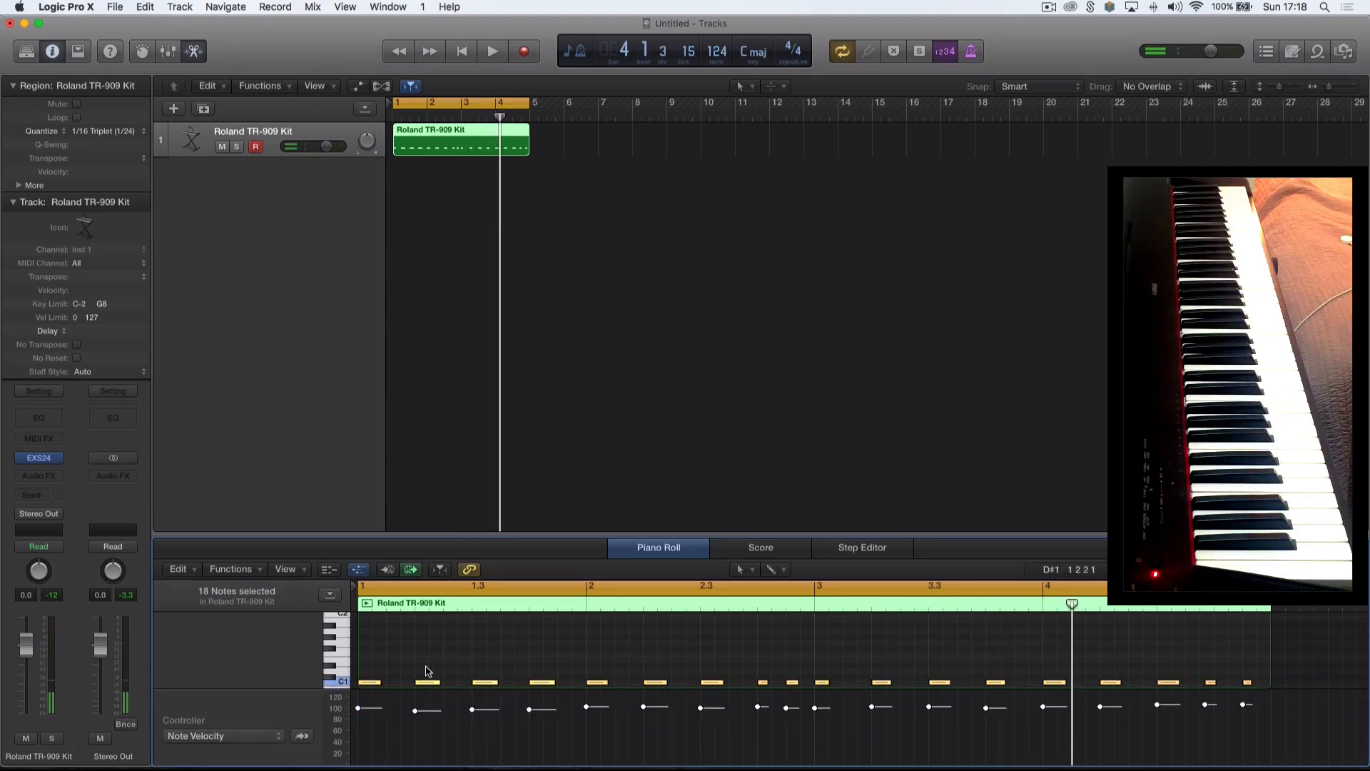
drag(415, 711, 447, 610)
click(528, 191)
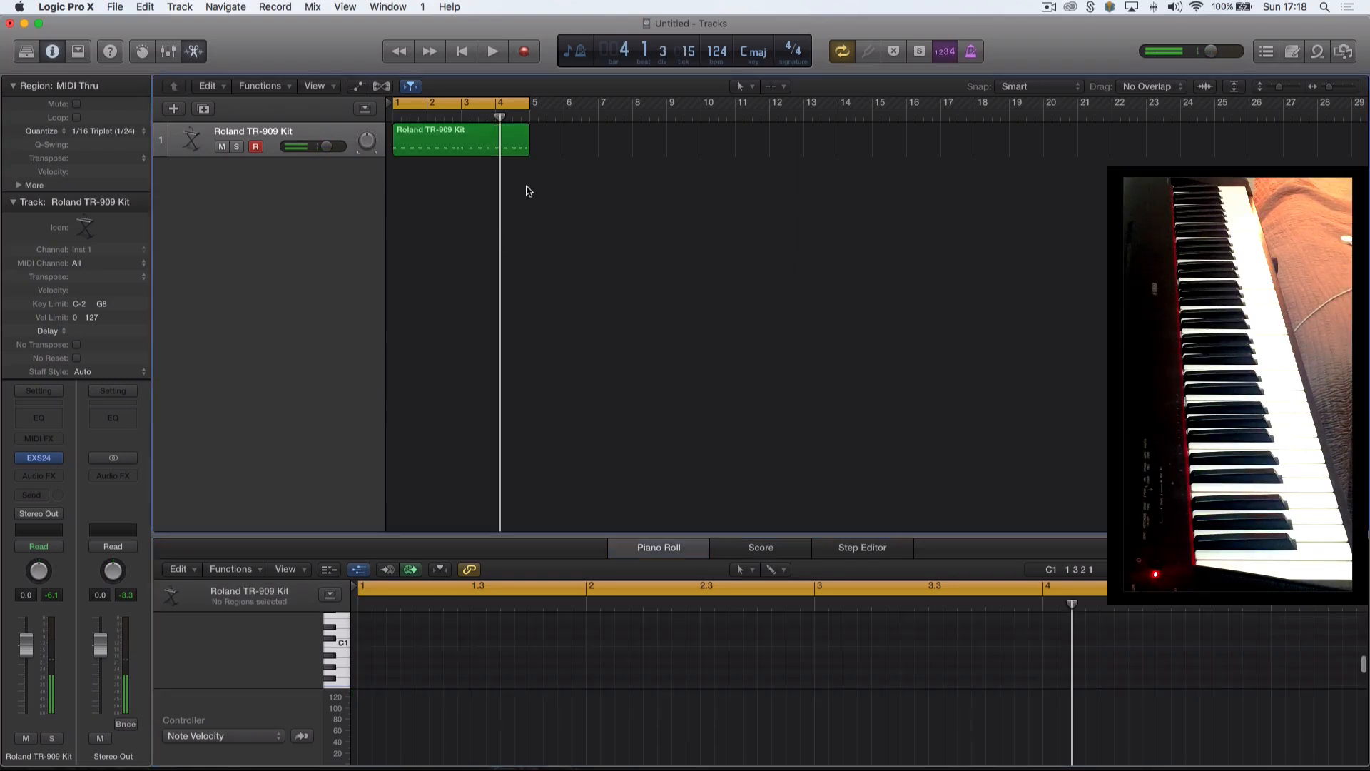
key(space)
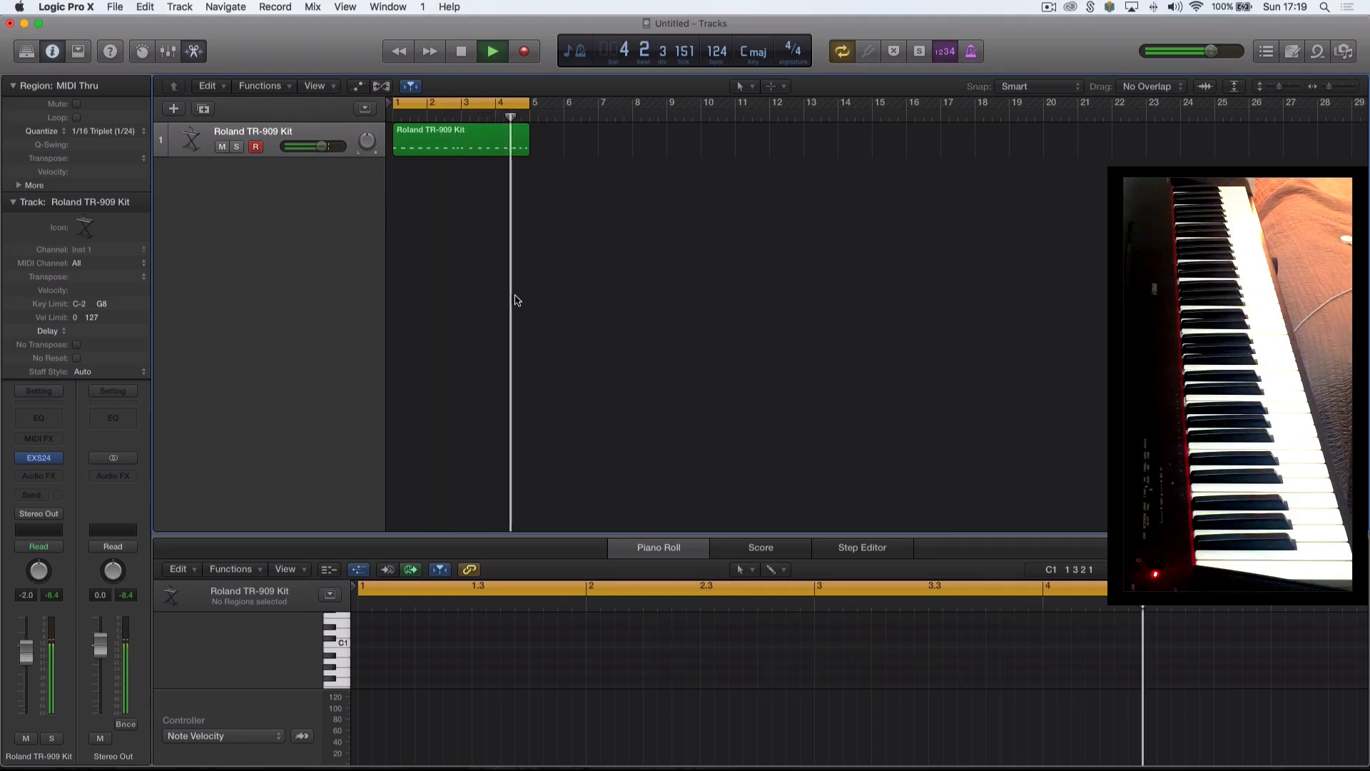
key(space)
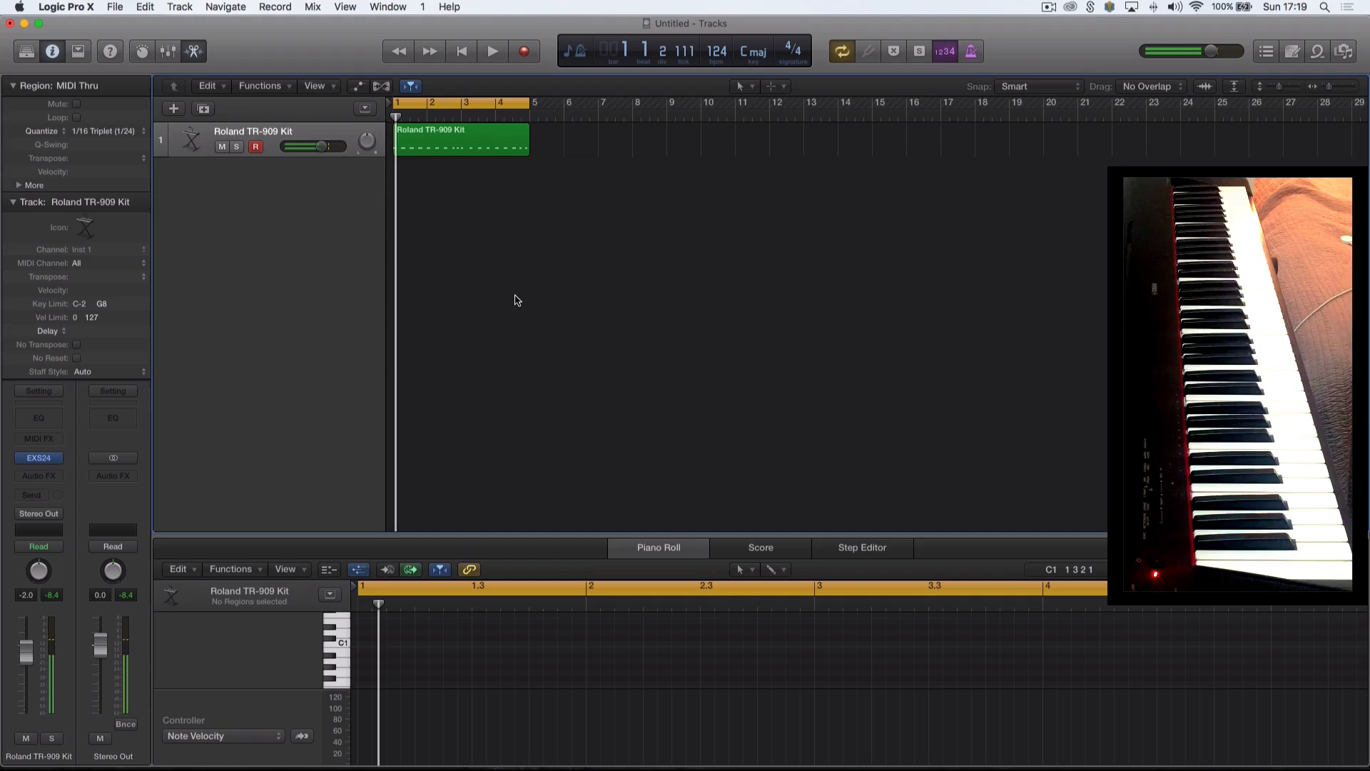
Show the Mixer and add seven aux output channel strips to the Roland TR-909 Kit channel.
key(x)
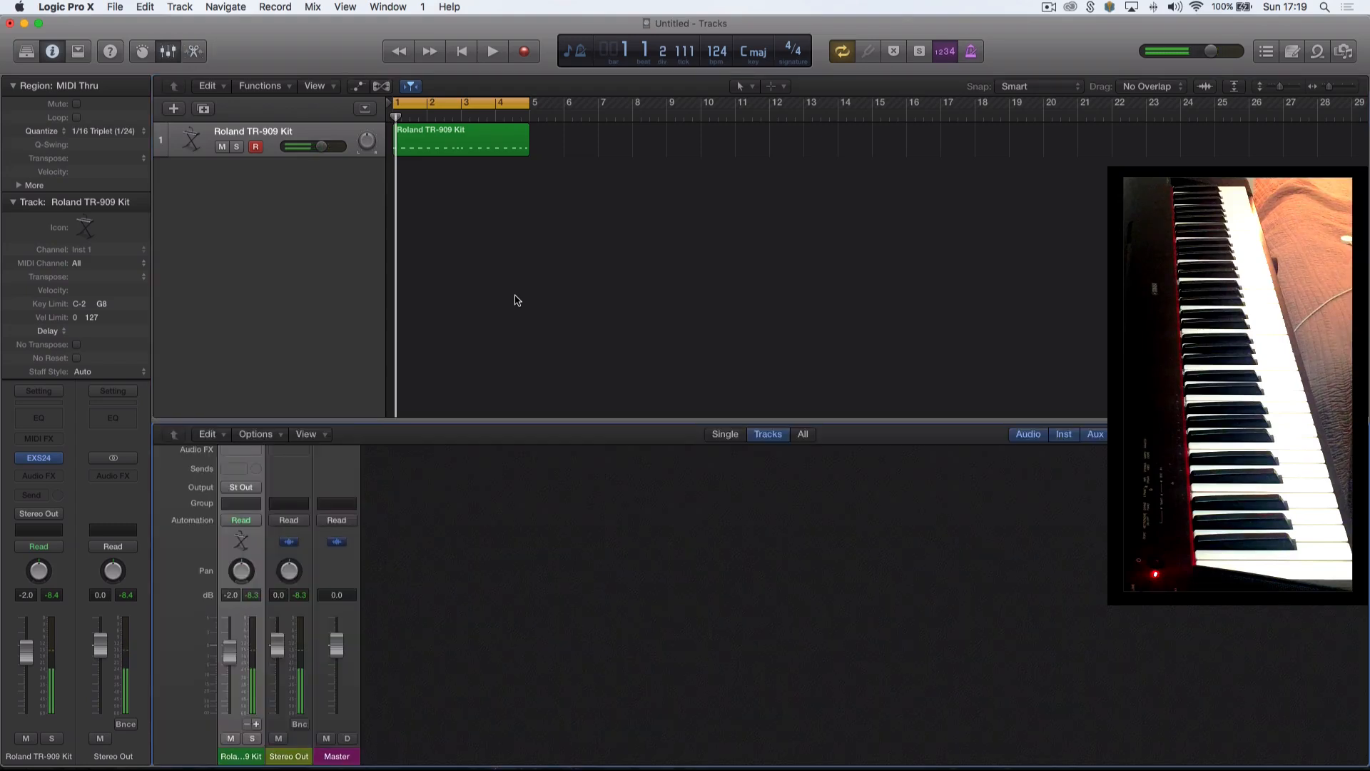
click(256, 723)
click(256, 724)
click(256, 724)
click(256, 724)
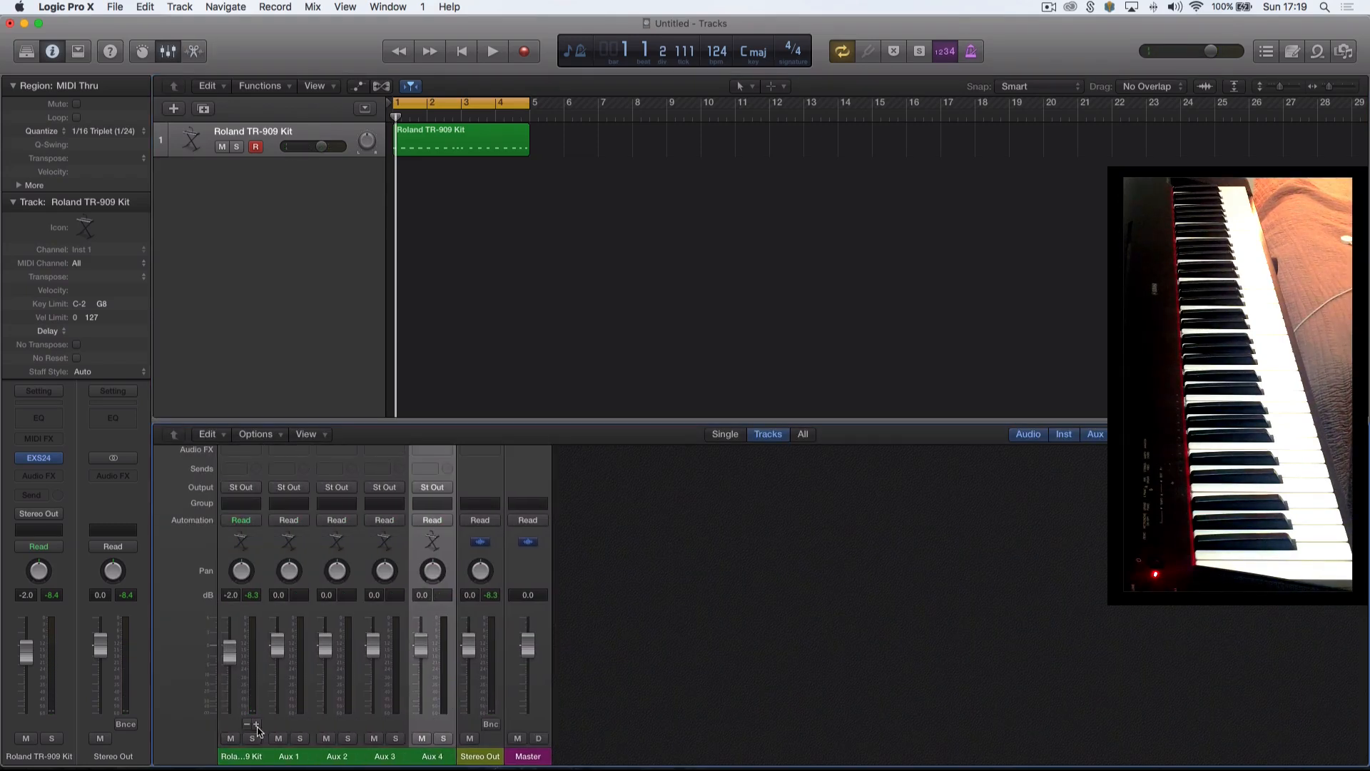
click(256, 724)
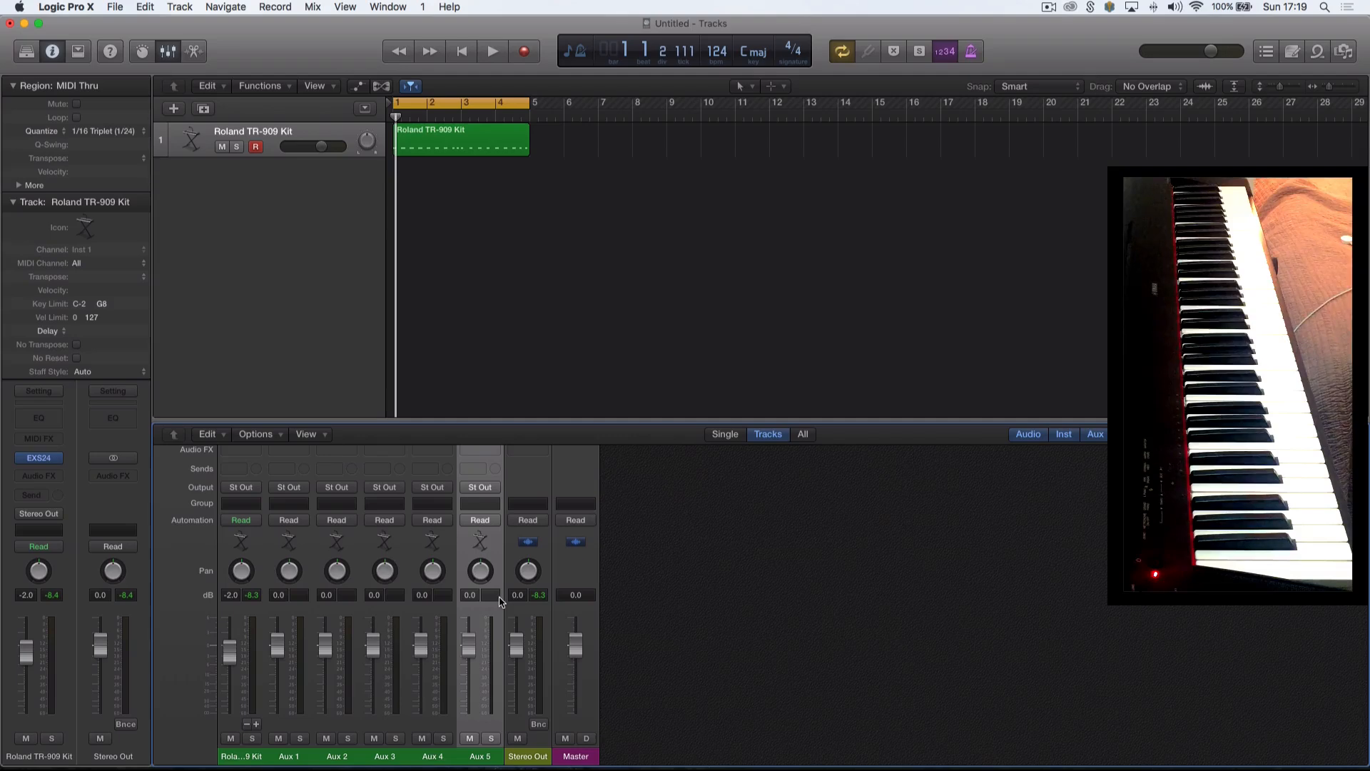
click(256, 724)
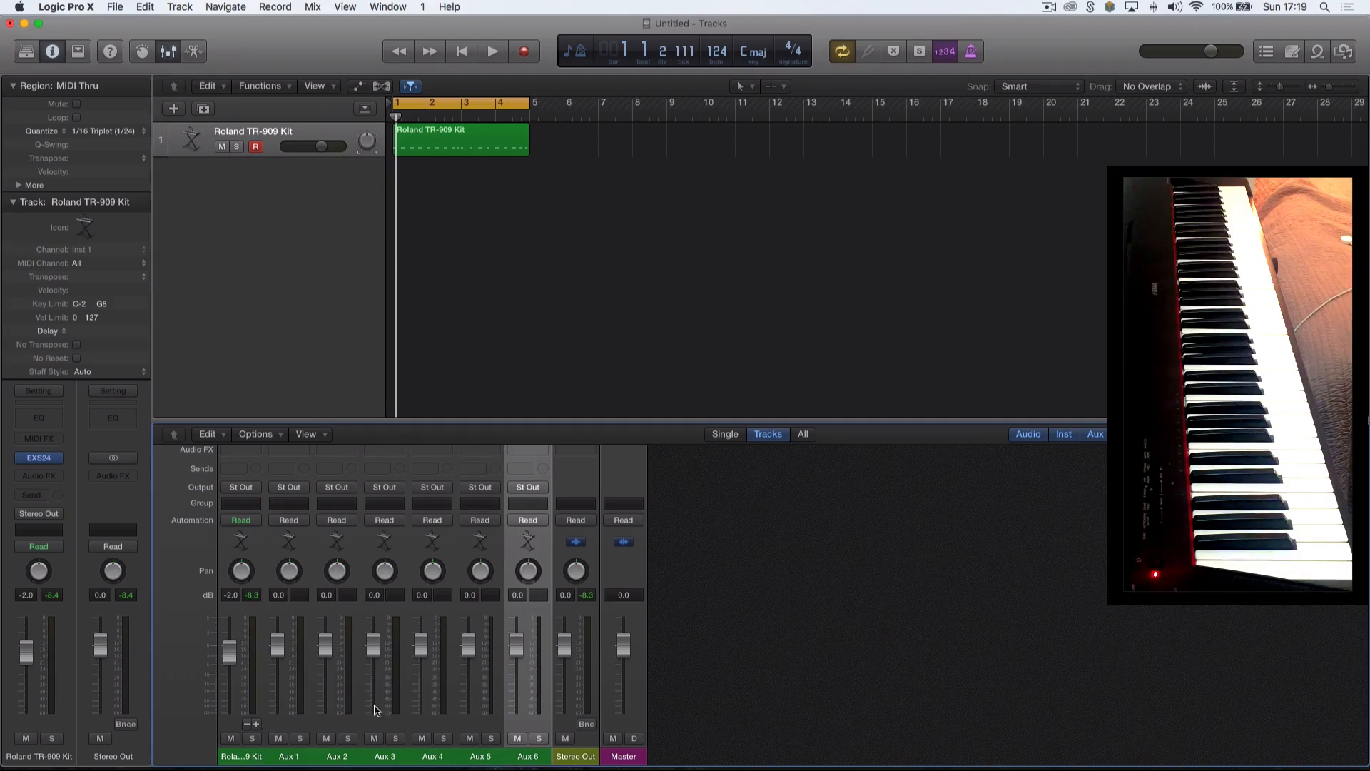
click(256, 725)
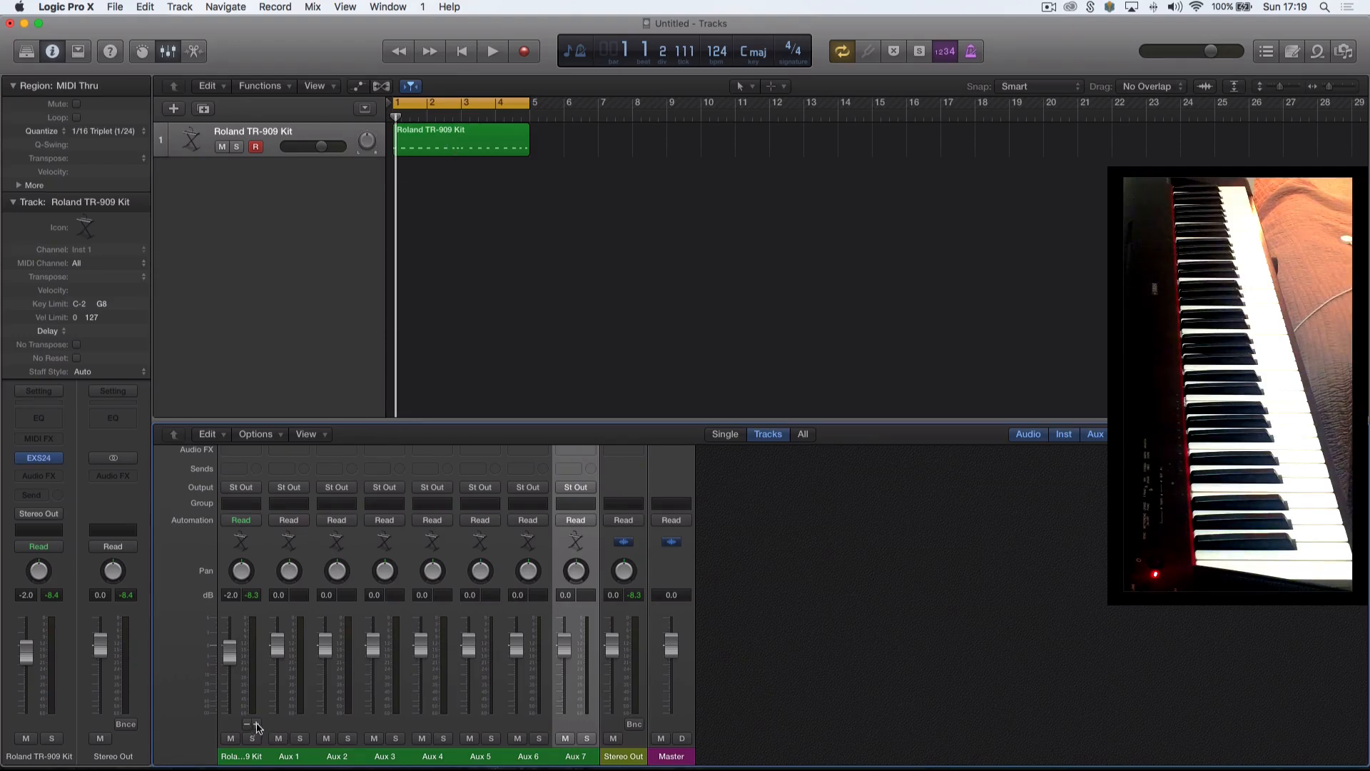
Check which output configuration the EXS24 sampler uses on the drum track.
click(64, 458)
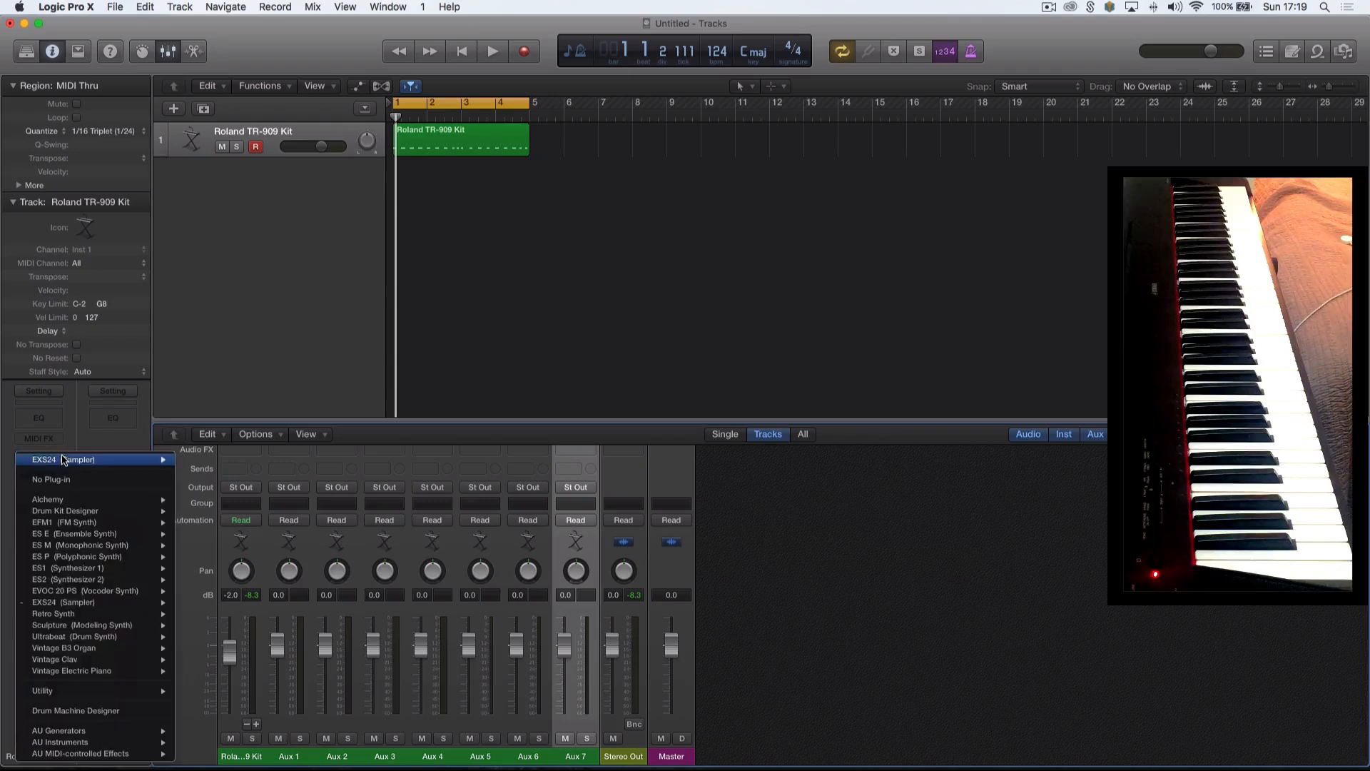
mouse_move(63, 459)
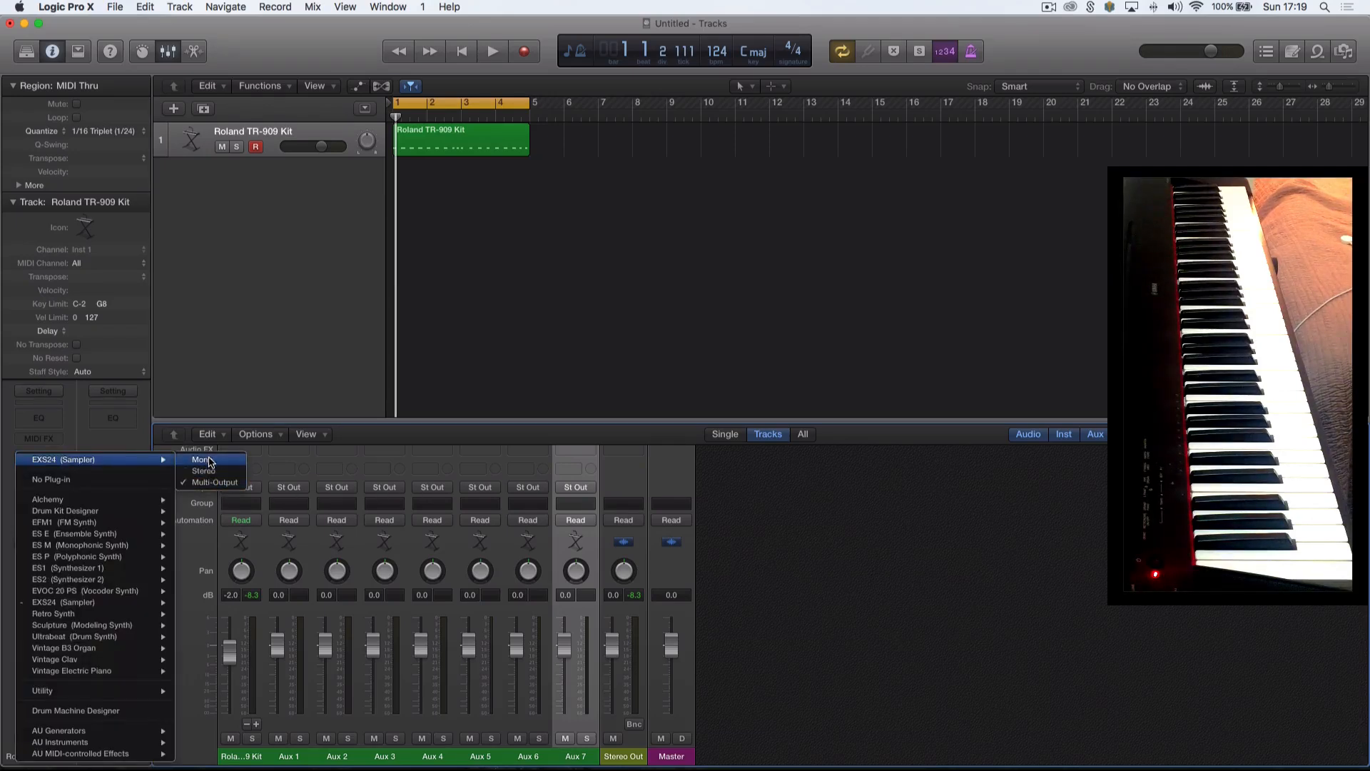
click(631, 261)
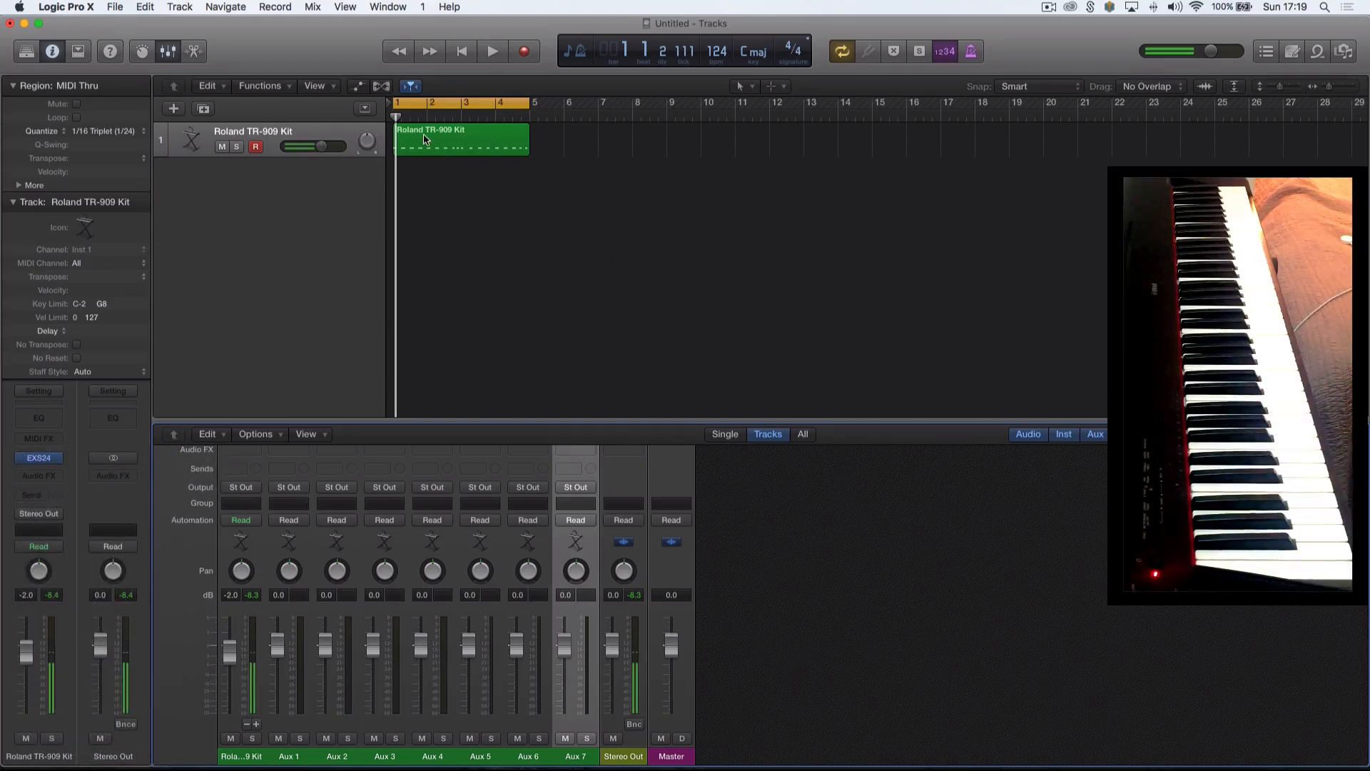
Record a second four-bar pattern on beats 2 and 4 over the cycle range on the Roland TR-909 Kit track.
click(524, 52)
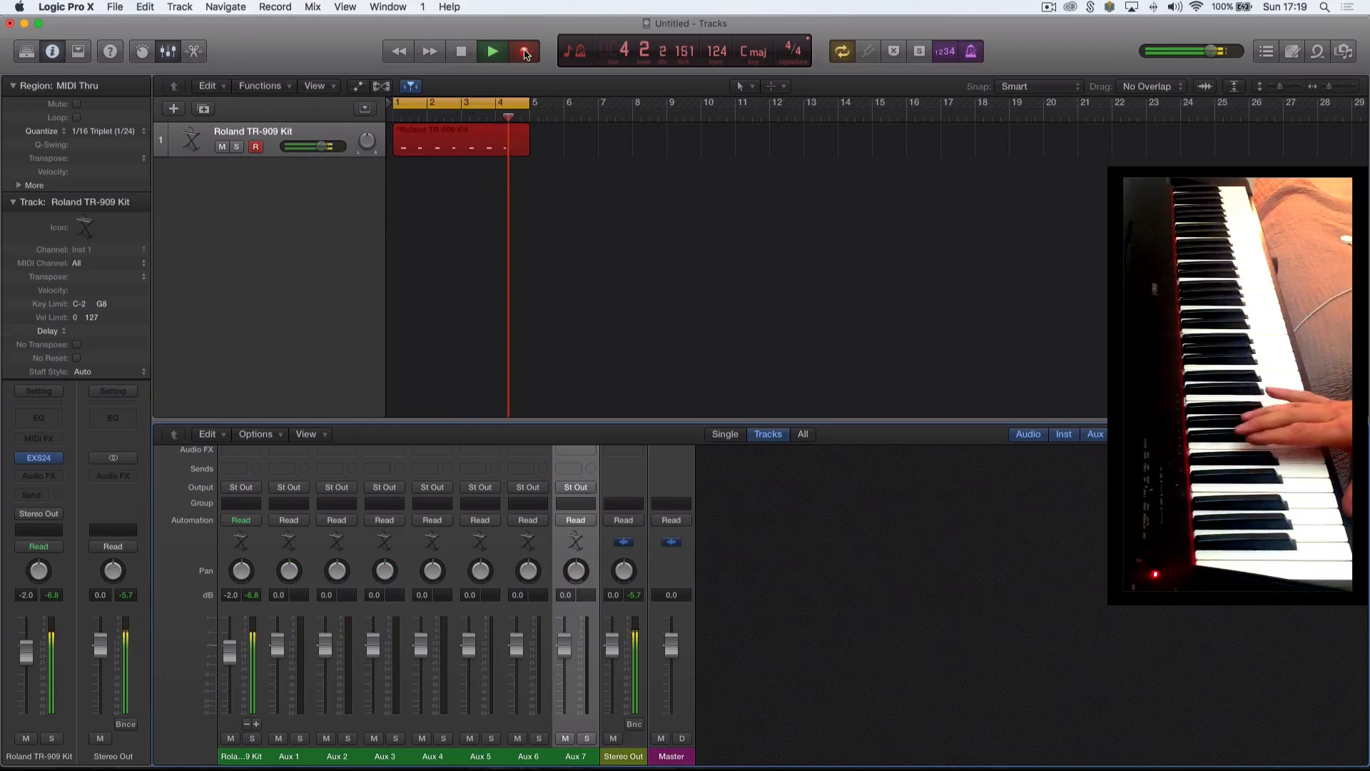
click(492, 51)
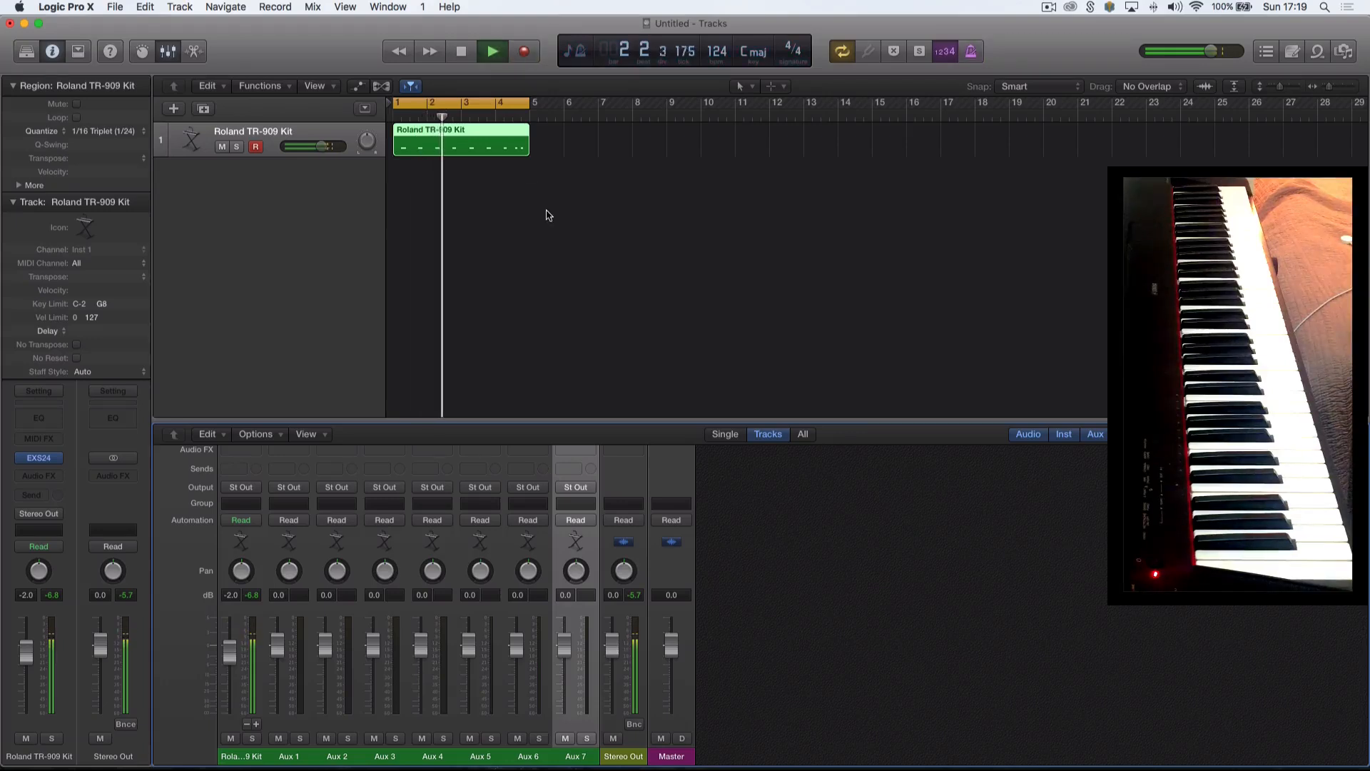
Raise the velocity of all D#1 notes in the newly recorded region to 127 in the Piano Roll.
double_click(477, 149)
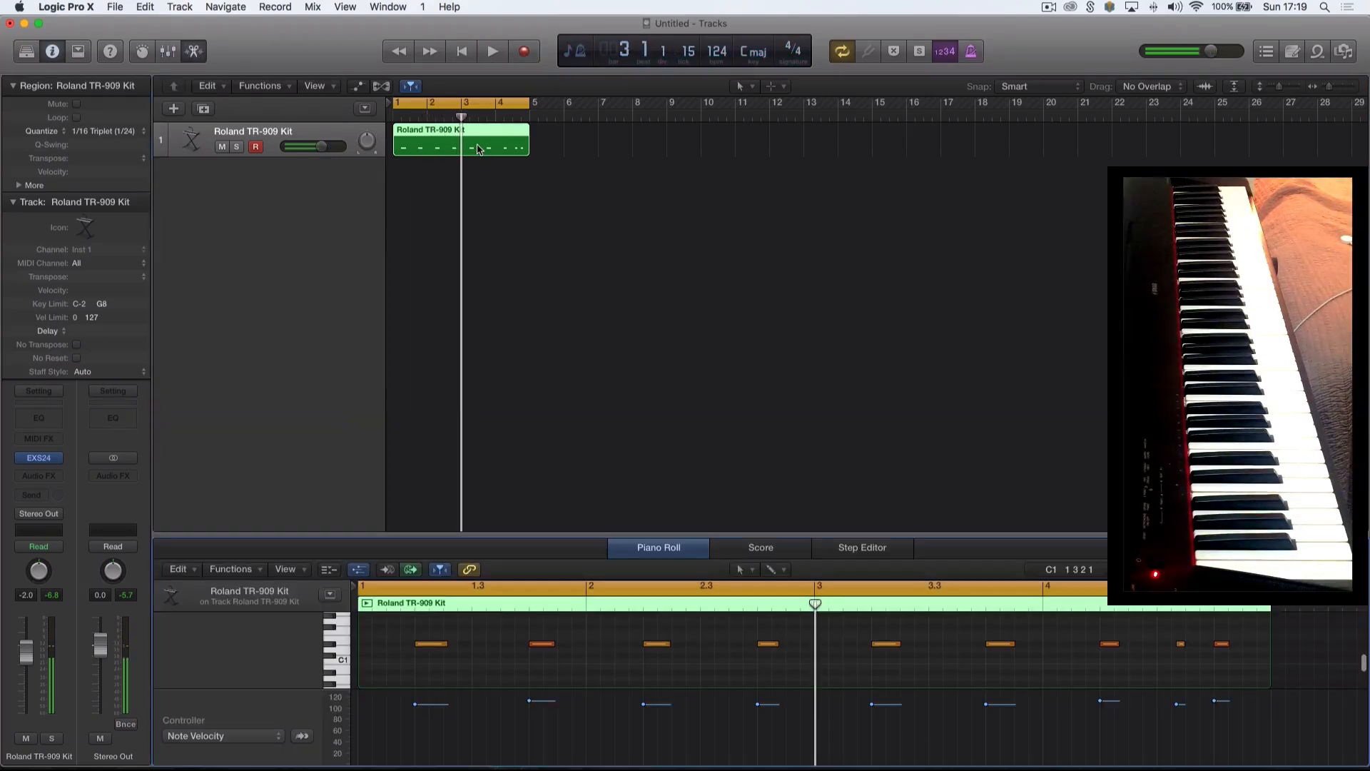
key(super+a)
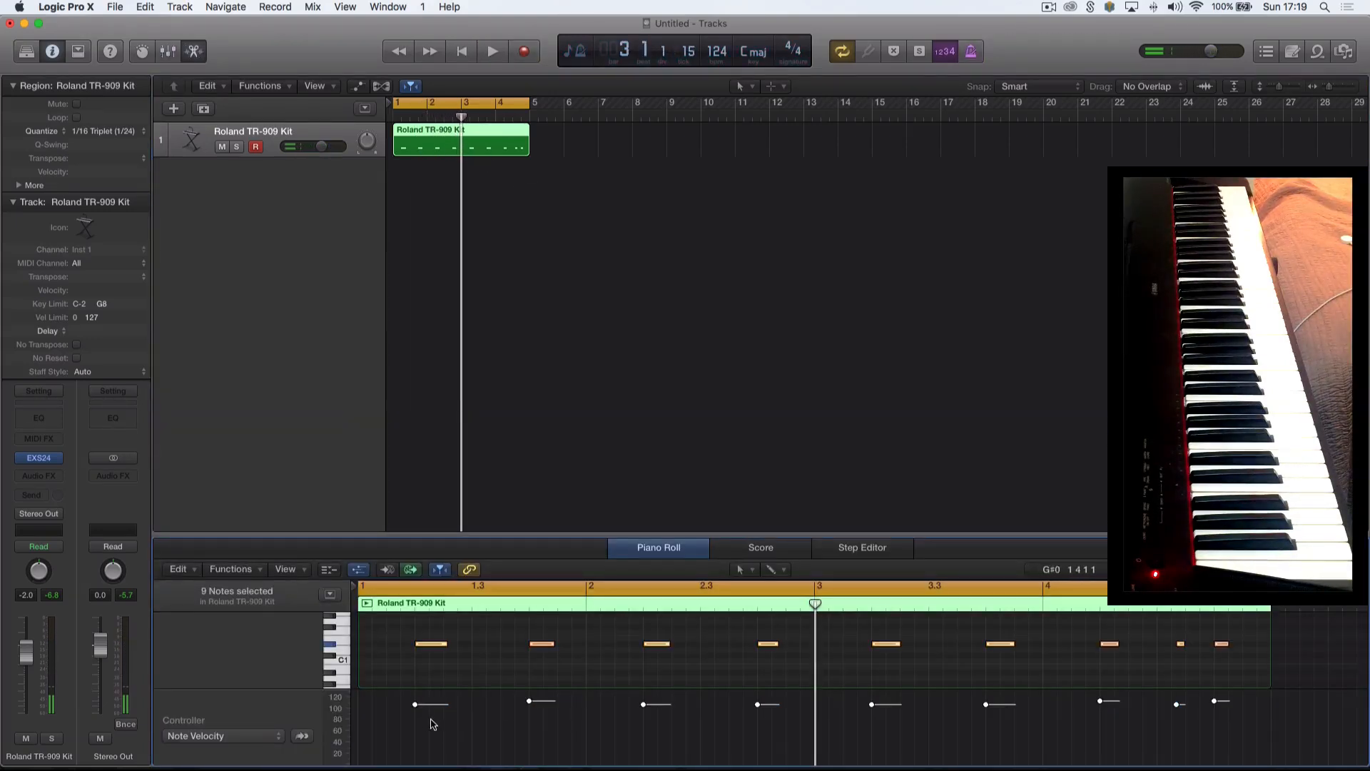
drag(415, 706, 451, 591)
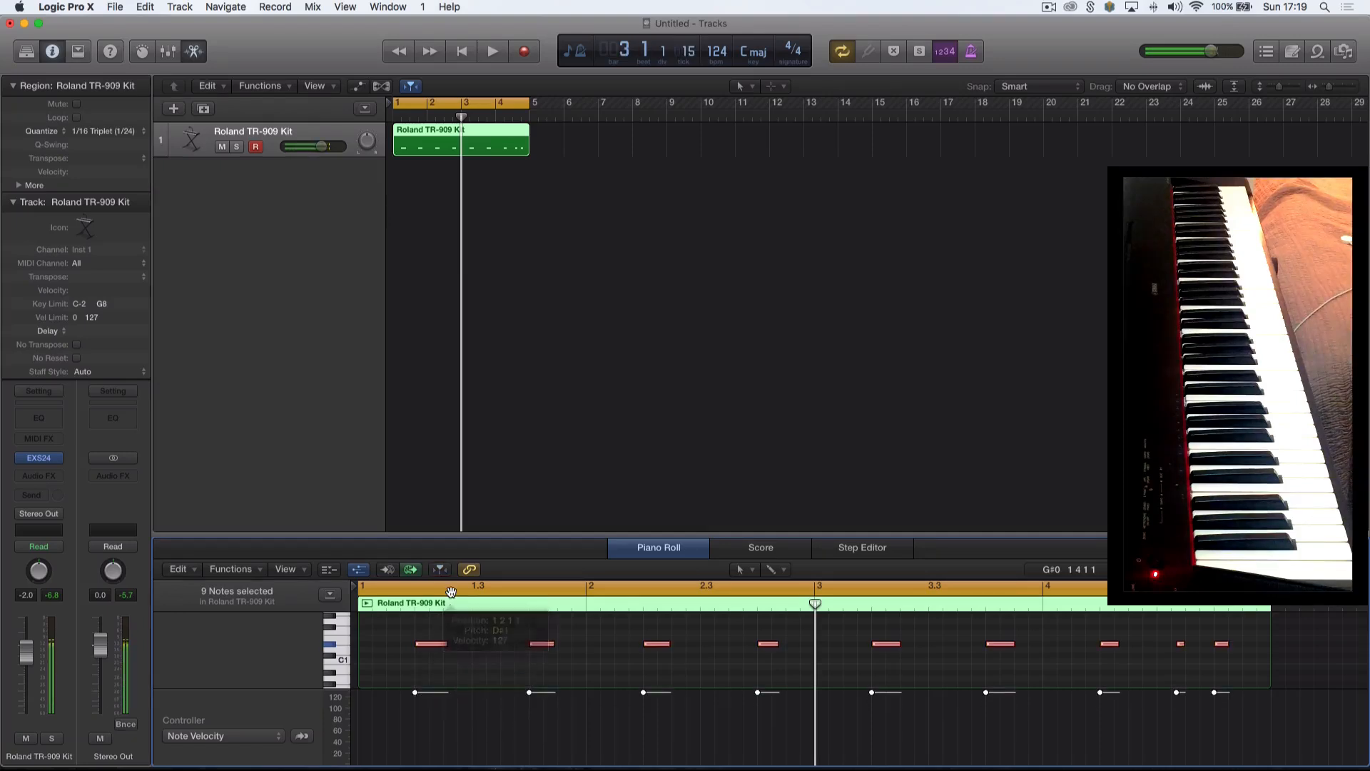
Glue the overlapping Roland TR-909 Kit regions into one region and return to the Pointer Tool.
click(637, 283)
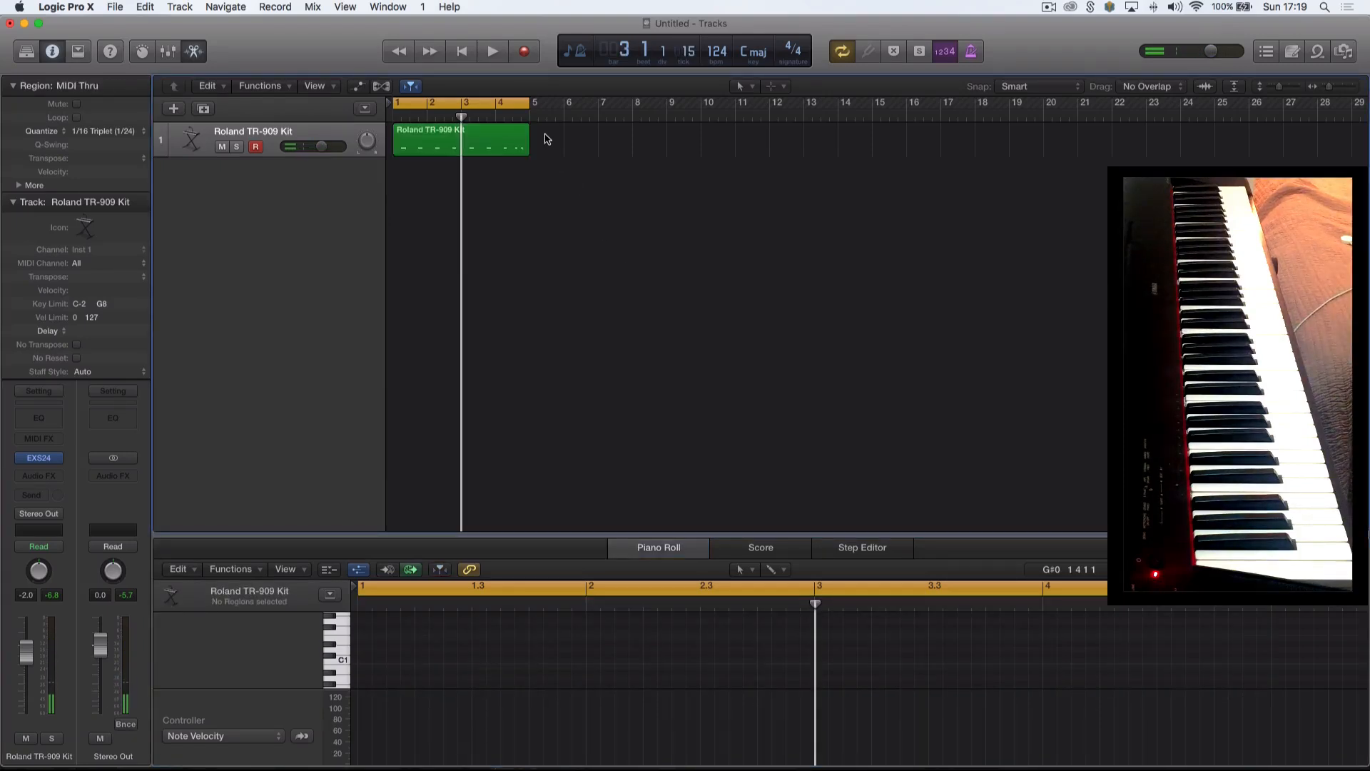
key(t)
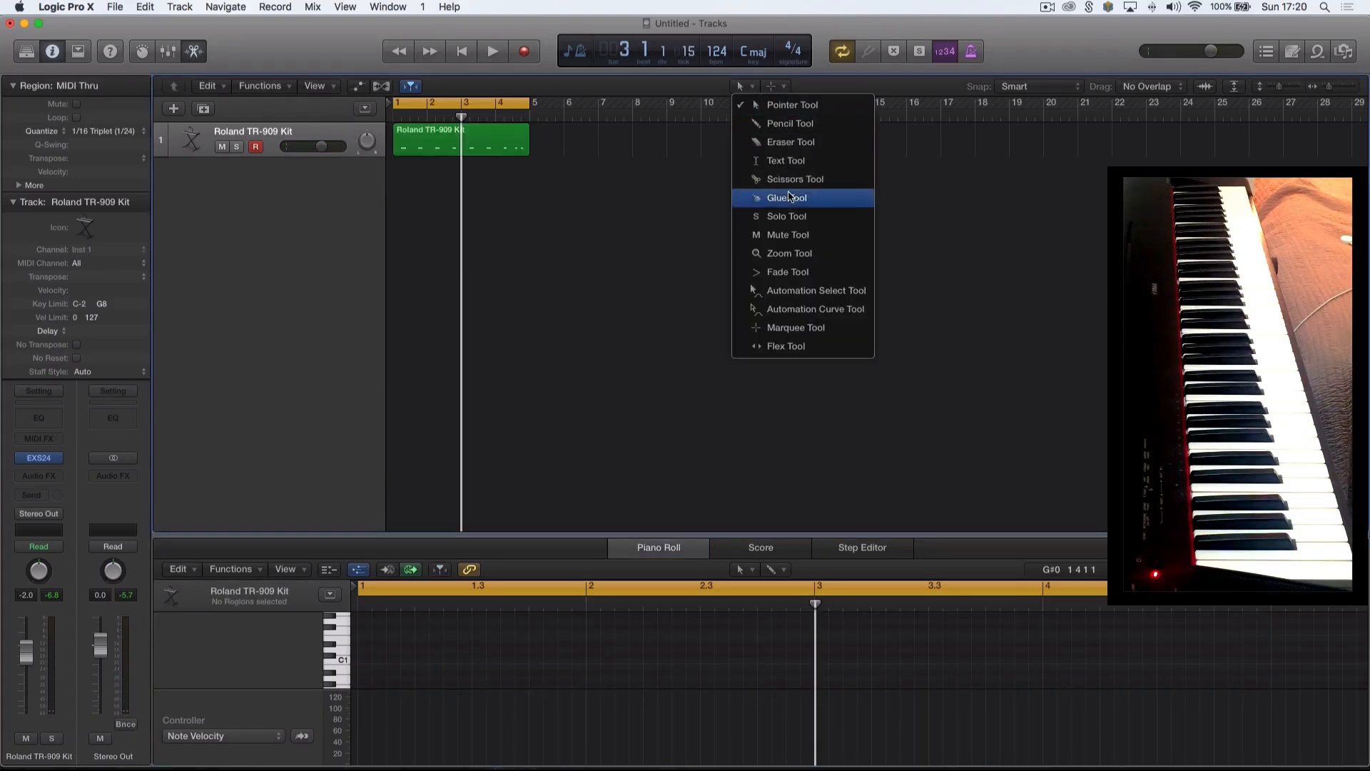
click(579, 127)
click(415, 149)
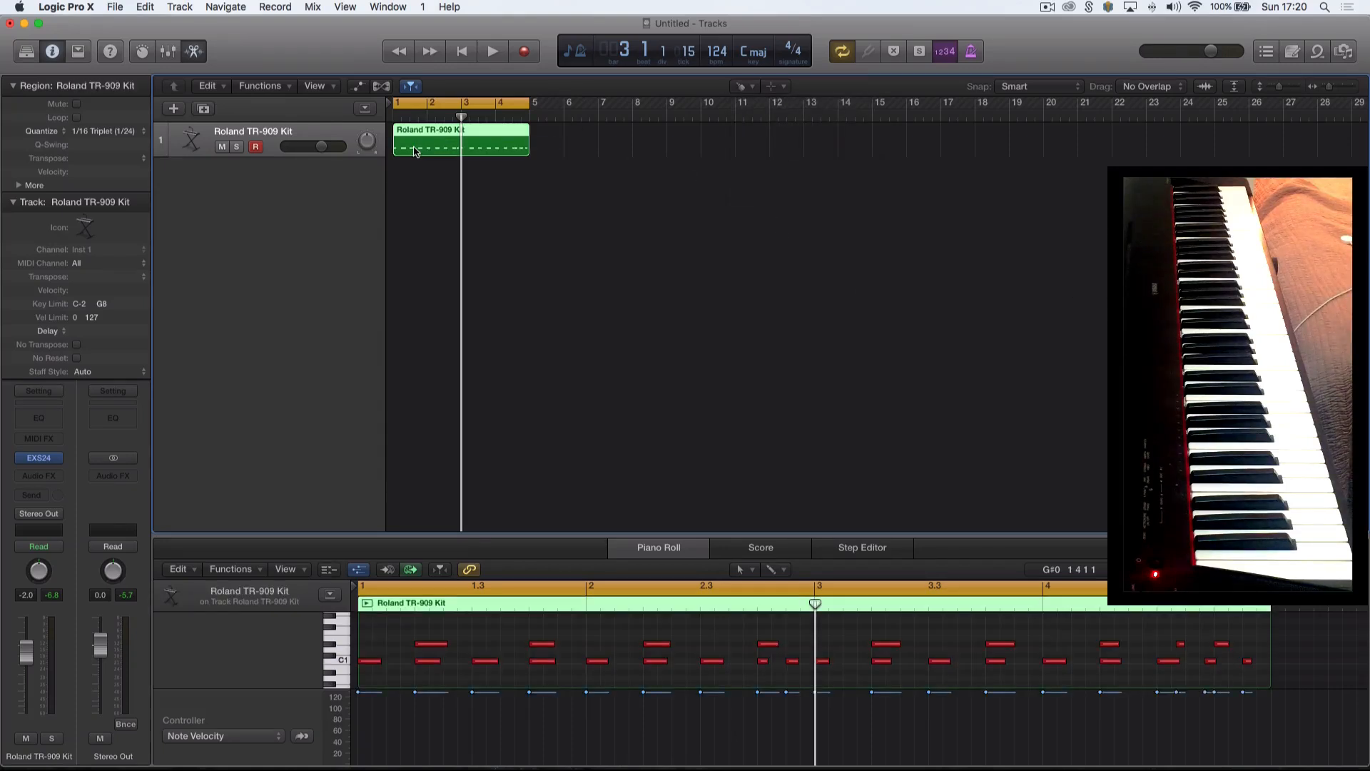
click(745, 86)
click(745, 86)
click(744, 86)
click(769, 107)
Rehearse over the loop and record a sparse C#1 pattern across the four-bar cycle on the Roland TR-909 Kit track.
key(space)
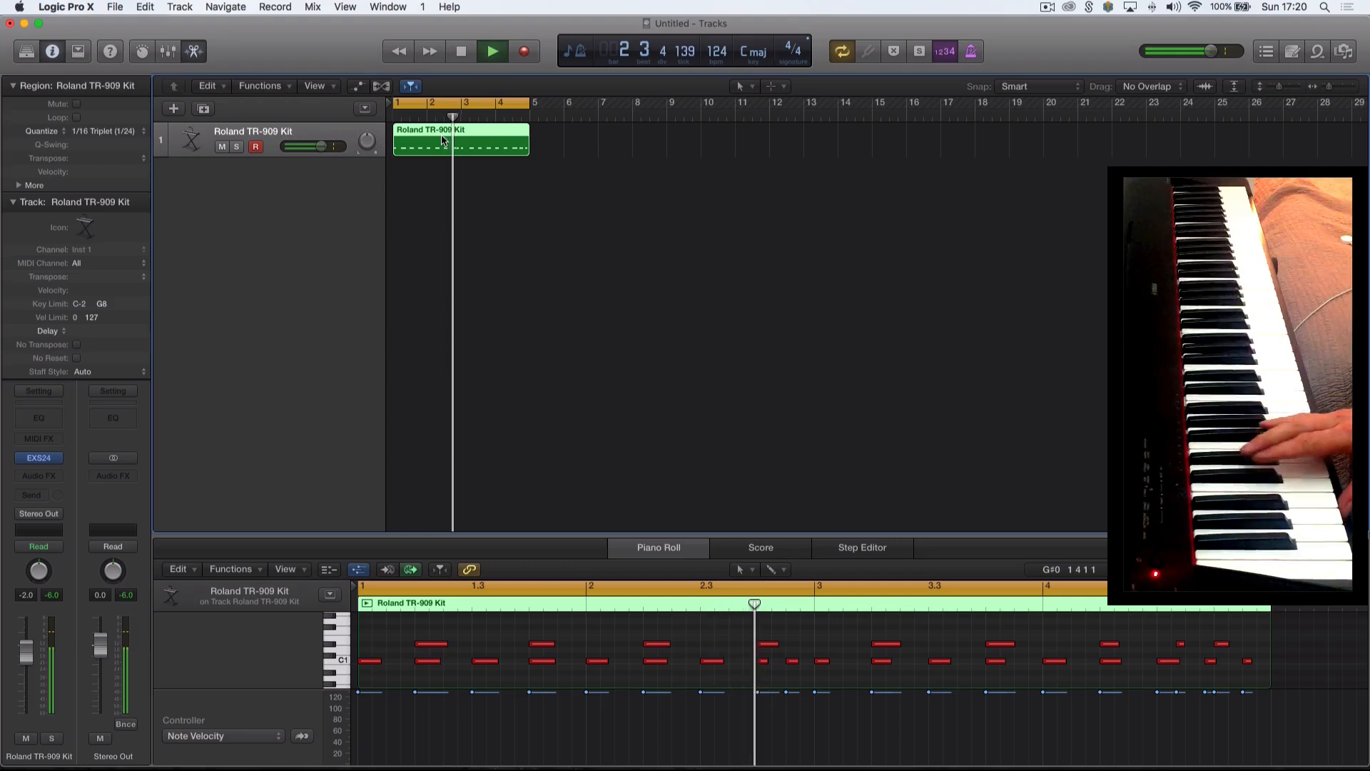
click(525, 53)
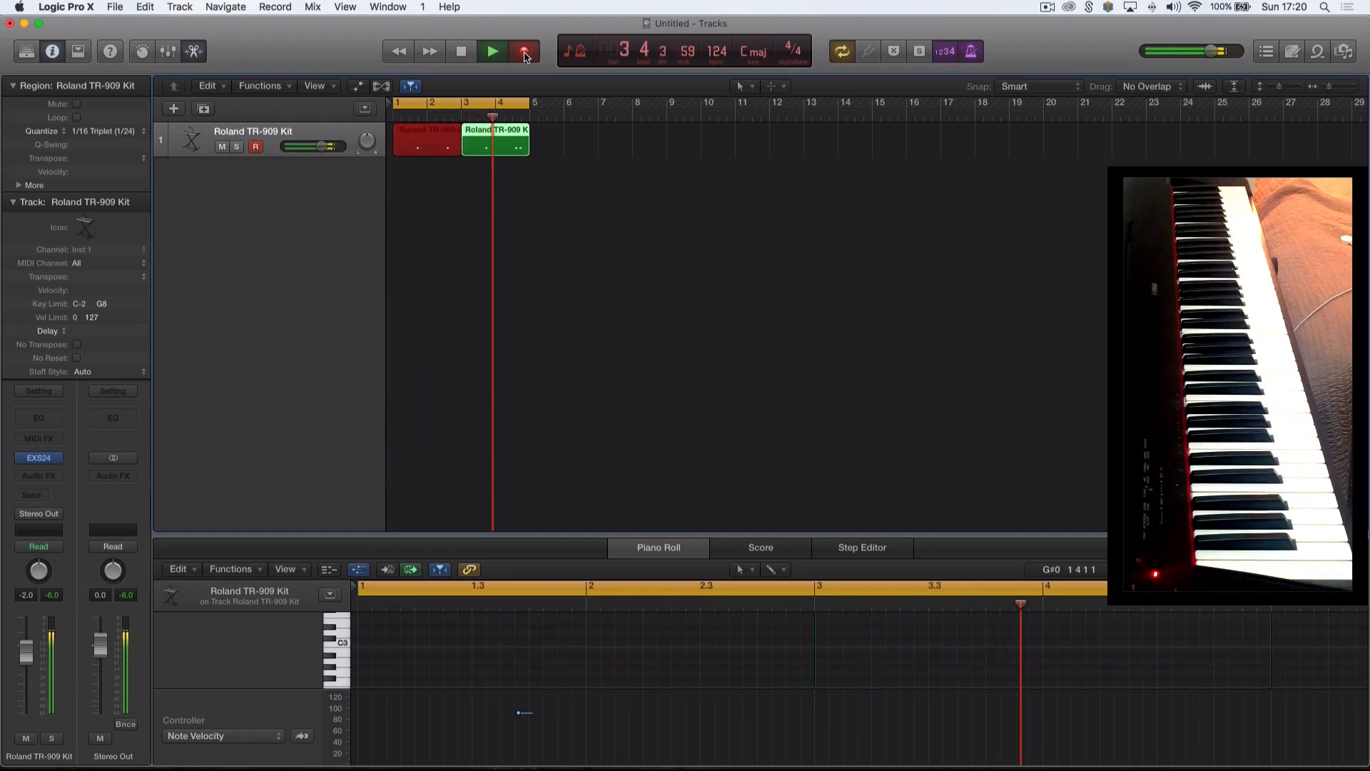
click(501, 56)
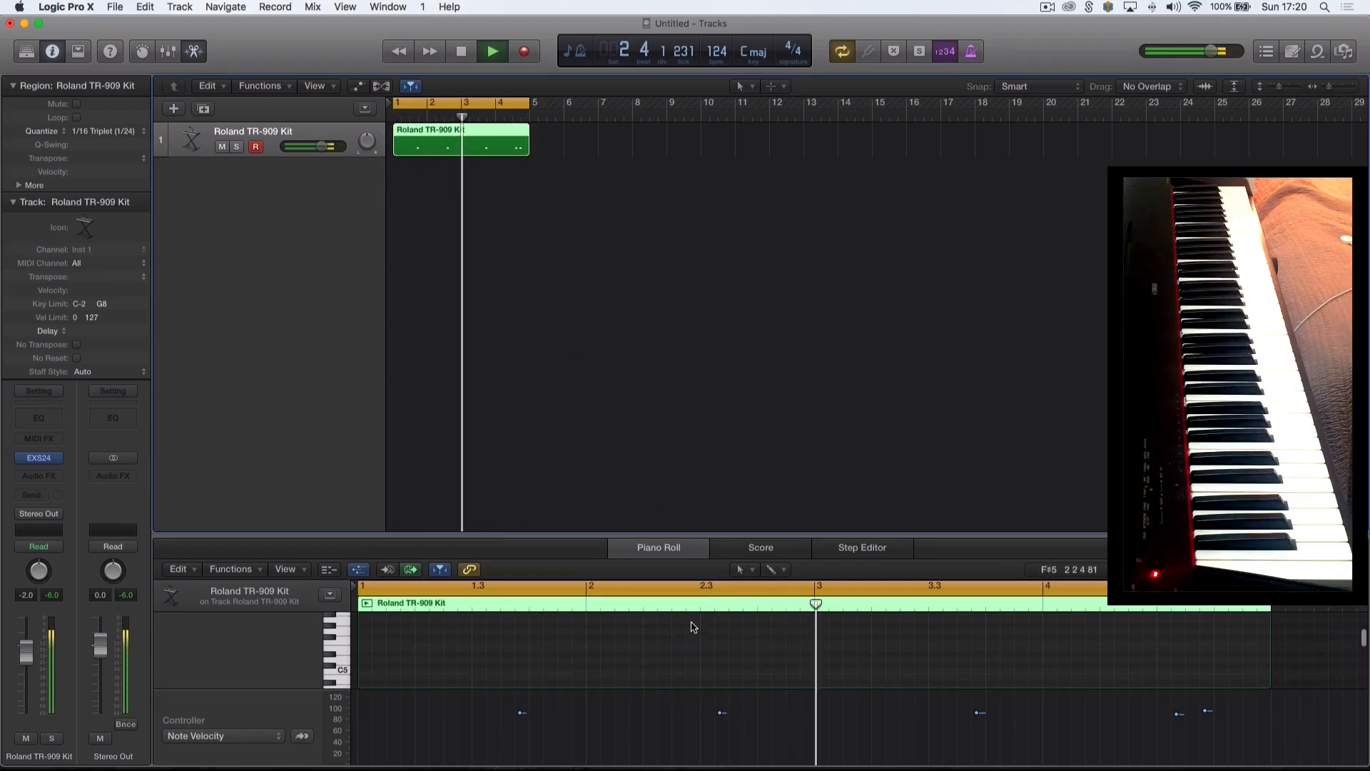
scroll(691, 626, down, 5)
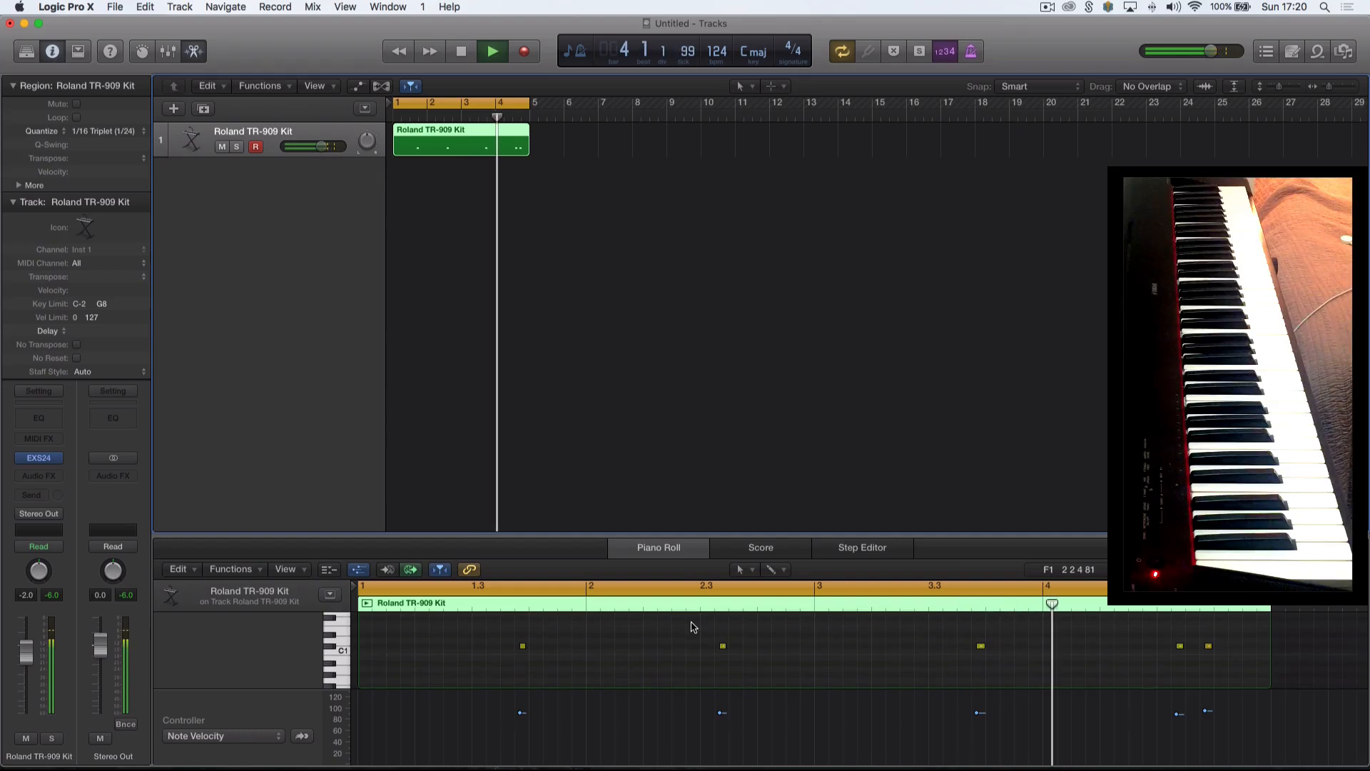
key(space)
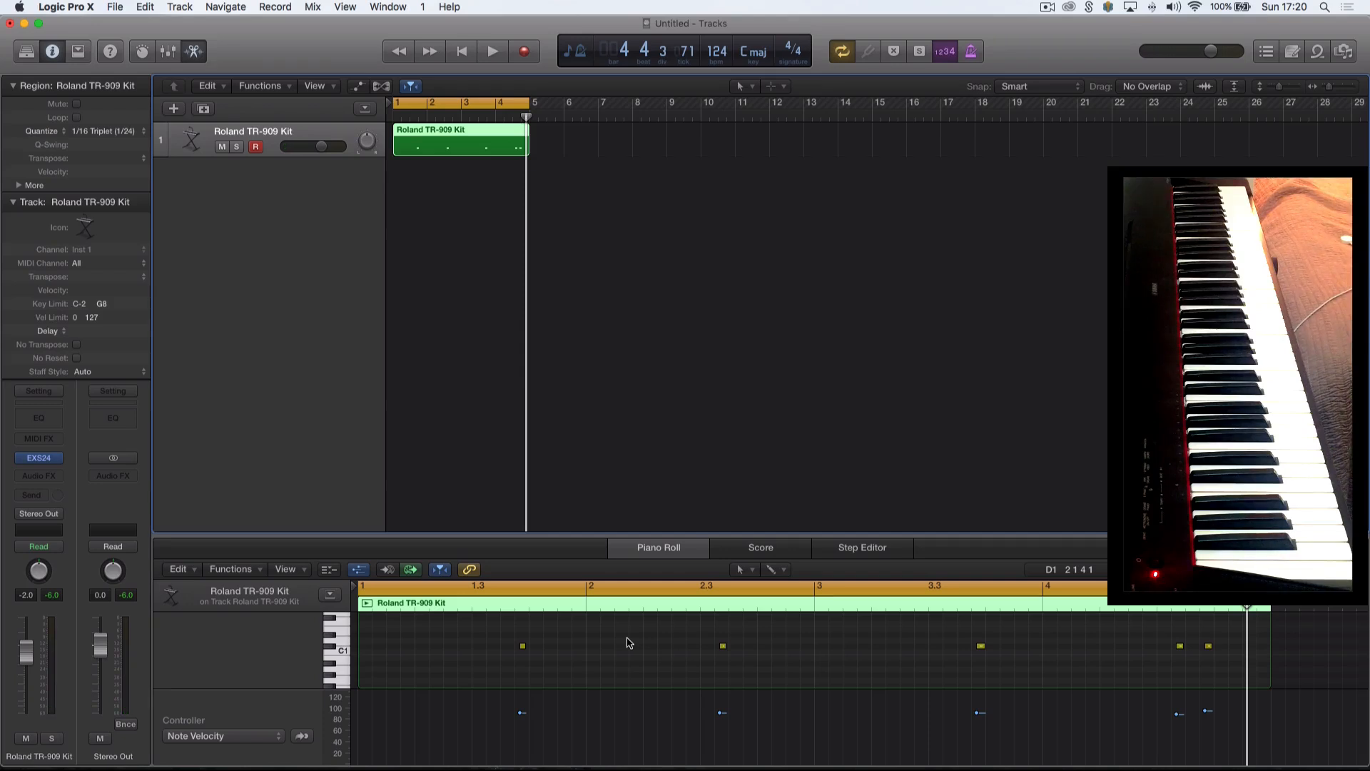
Show both regions together in the Piano Roll, raise each C#1 note's velocity to the maximum, and briefly audition the loop.
key(super+a)
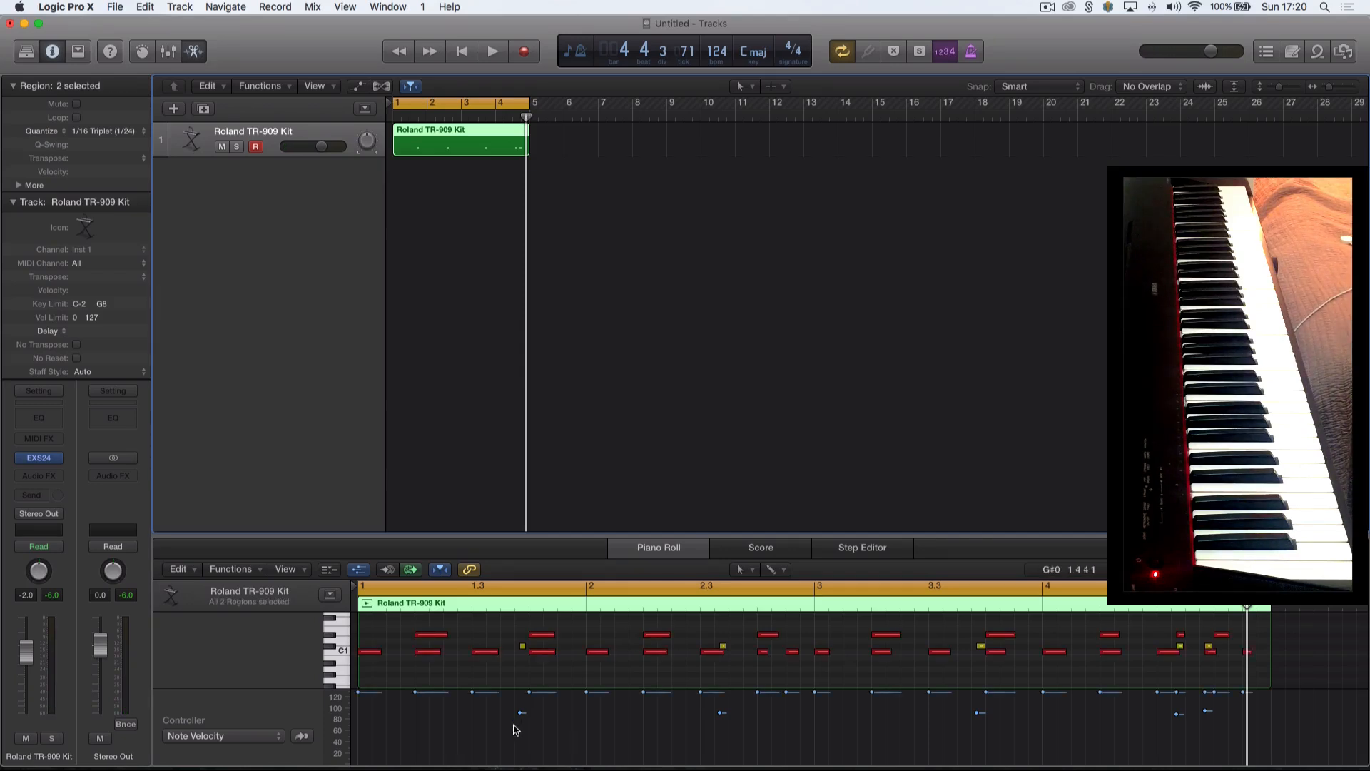
drag(519, 715, 520, 691)
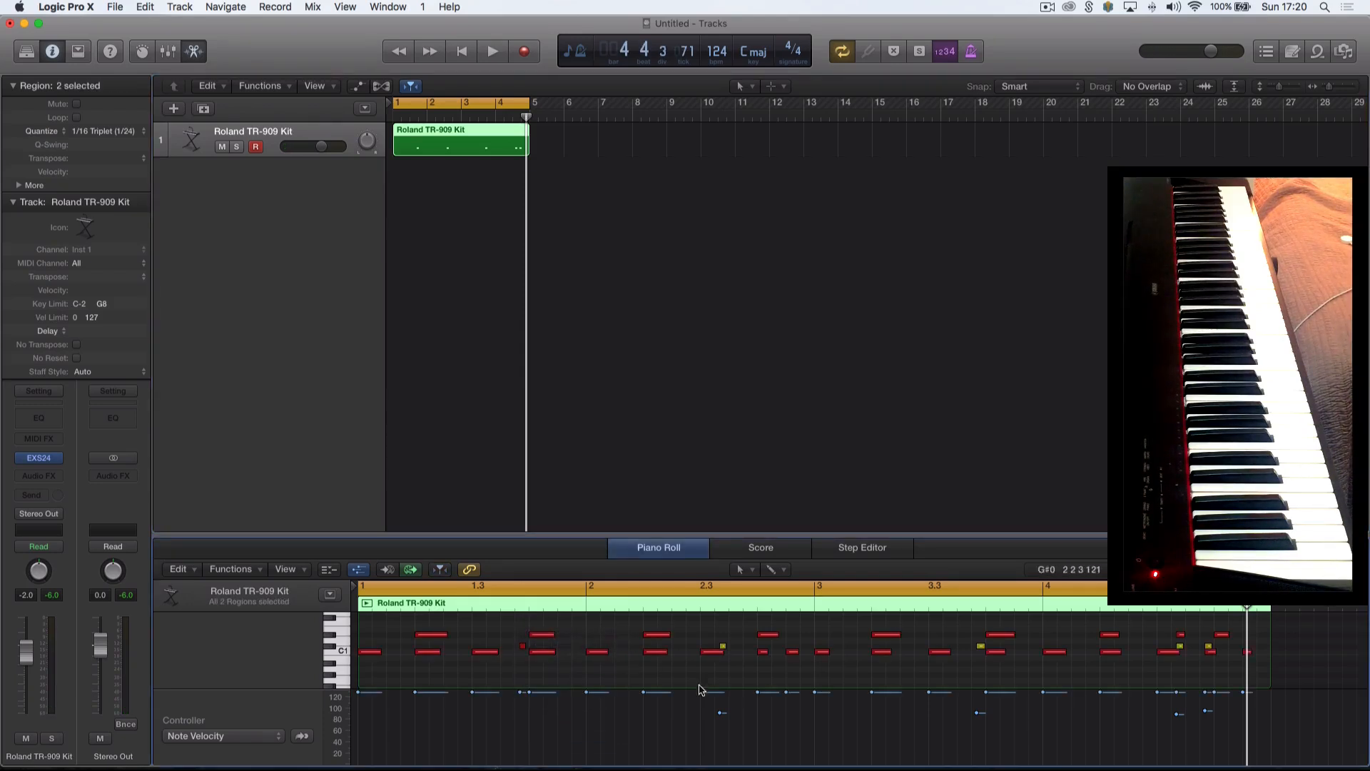
drag(720, 712, 721, 691)
drag(977, 702, 1017, 653)
drag(1174, 717, 1222, 633)
click(1206, 713)
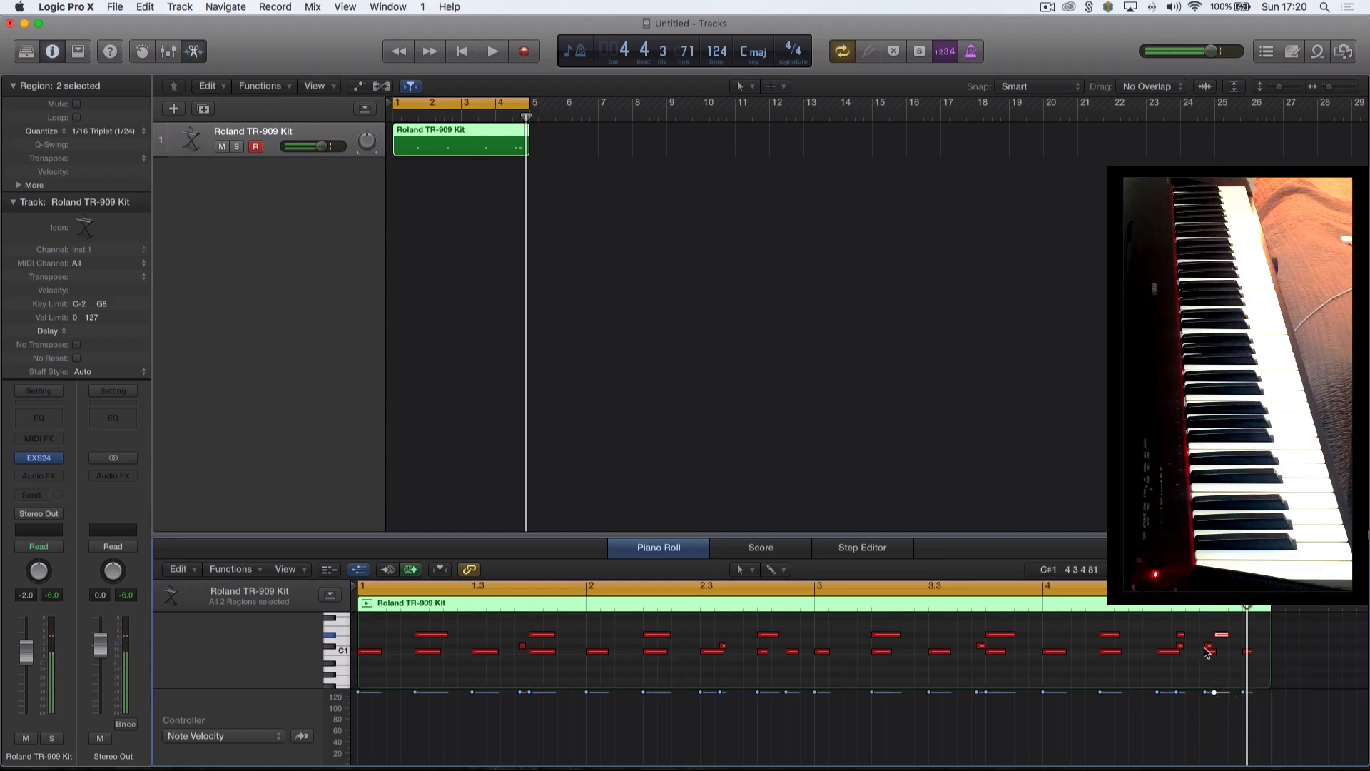
key(space)
key(space)
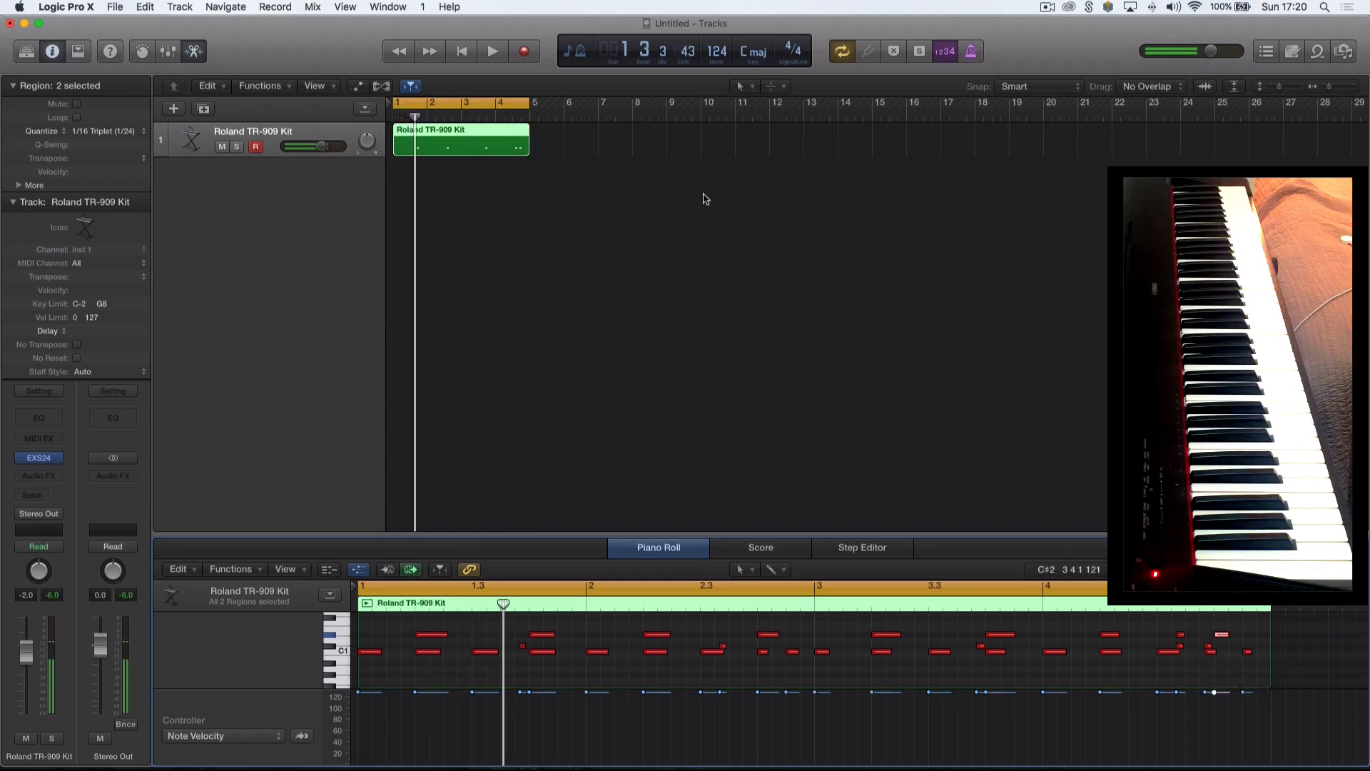
Glue the C#1 recording to the existing drum region with the Glue Tool, and switch back to the Pointer Tool.
key(t)
click(770, 195)
click(507, 147)
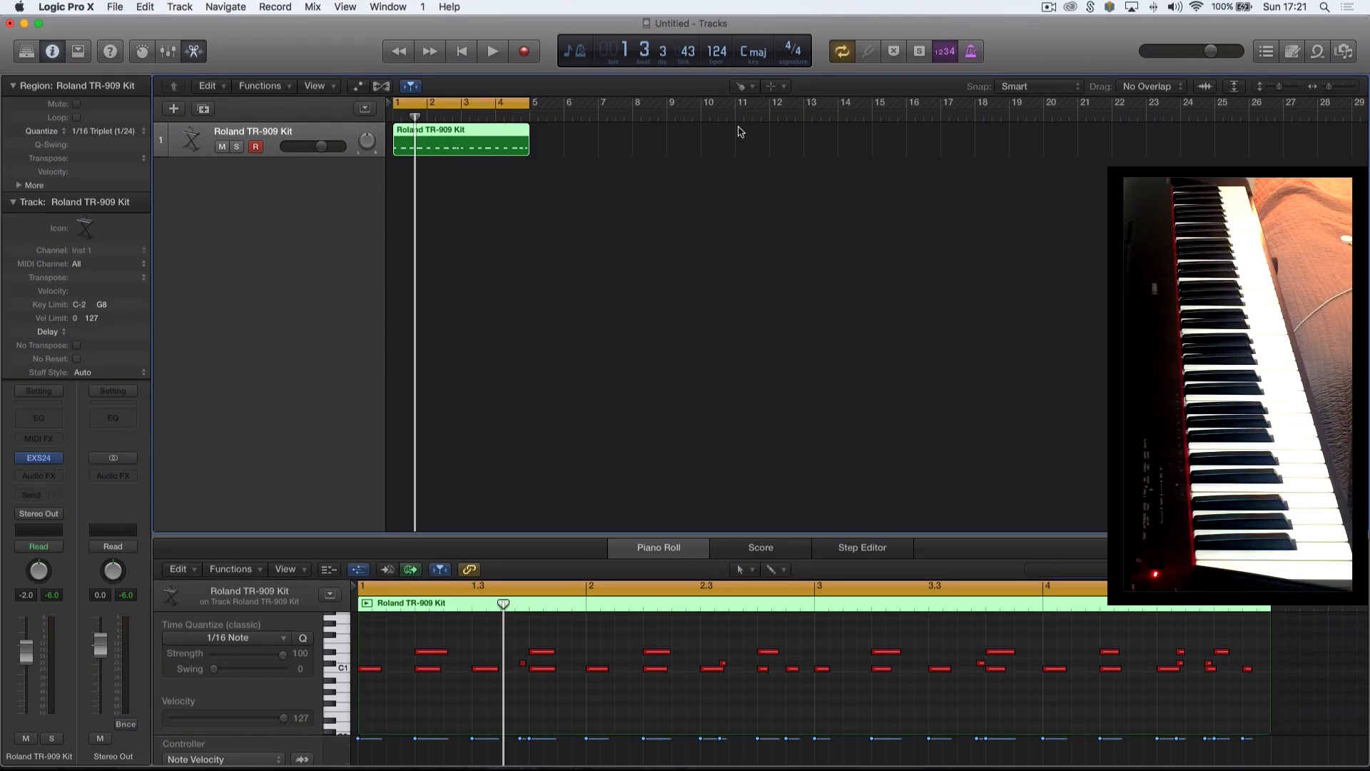
click(744, 86)
click(753, 104)
Enlarge the Piano Roll editor and set its Time Quantize to 1/16 Triplet (1/24).
key(e)
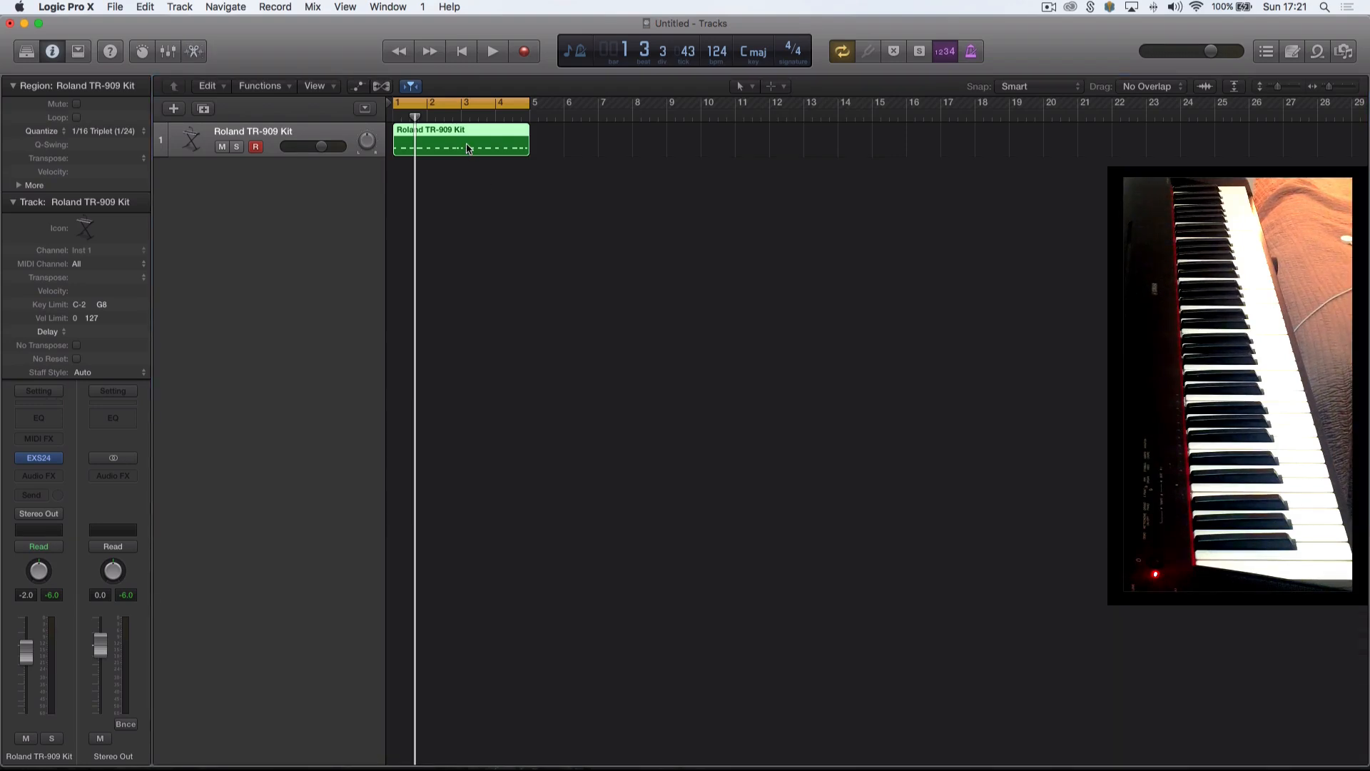
key(e)
drag(356, 533, 396, 265)
scroll(535, 576, up, 3)
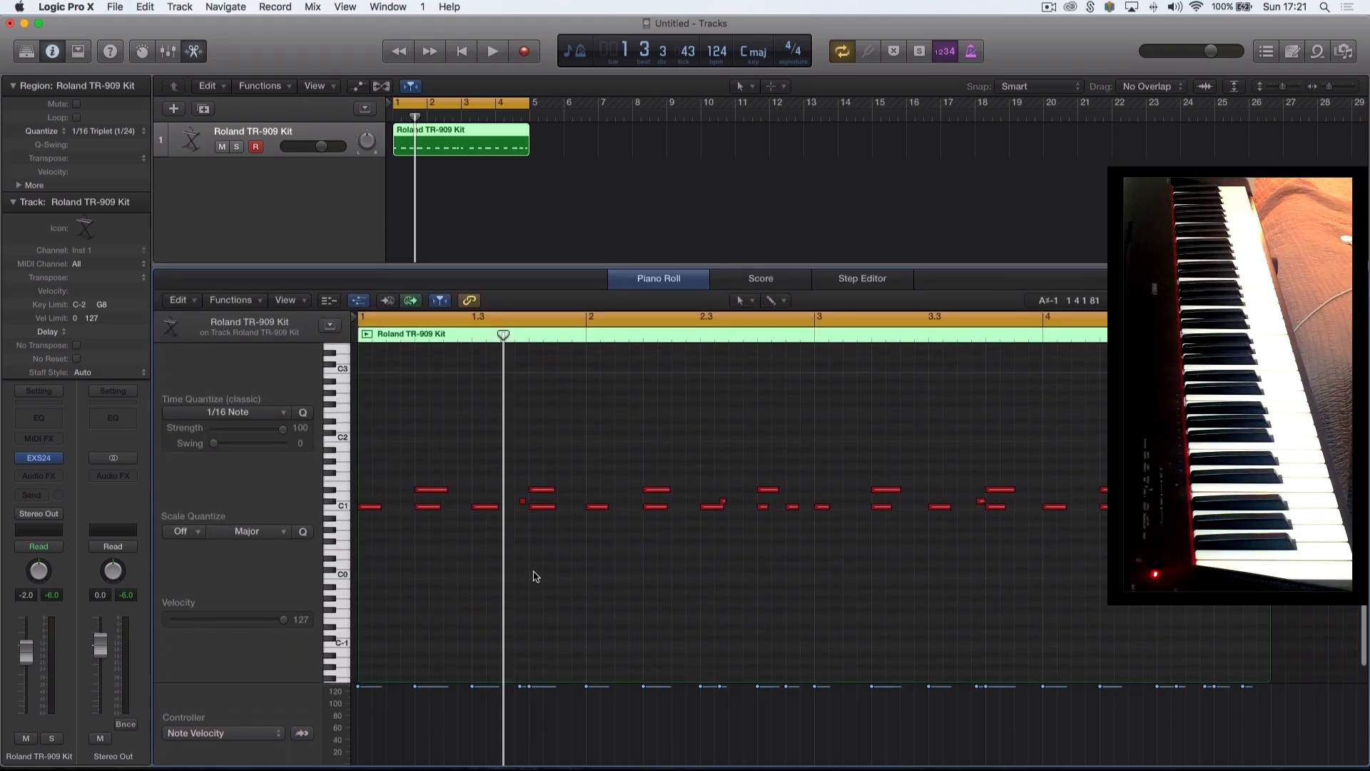
click(285, 414)
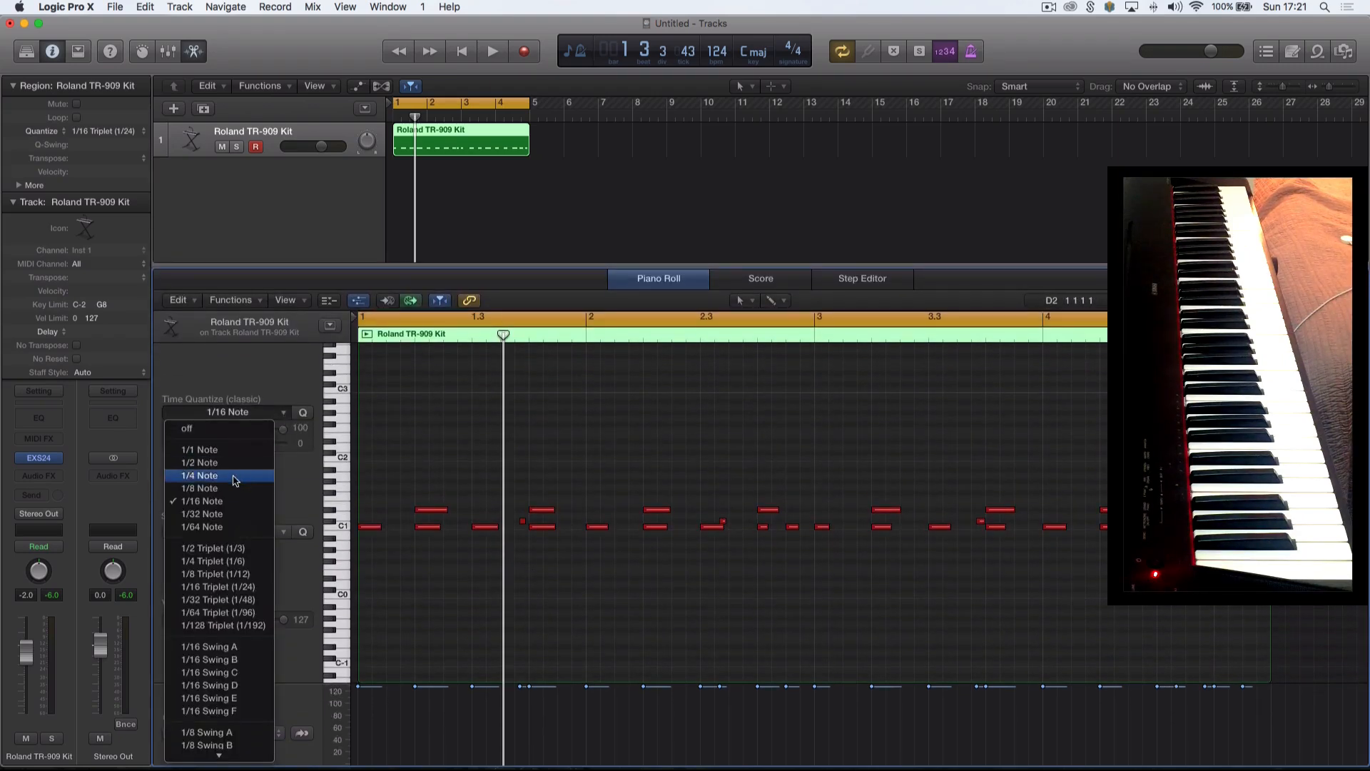
click(263, 588)
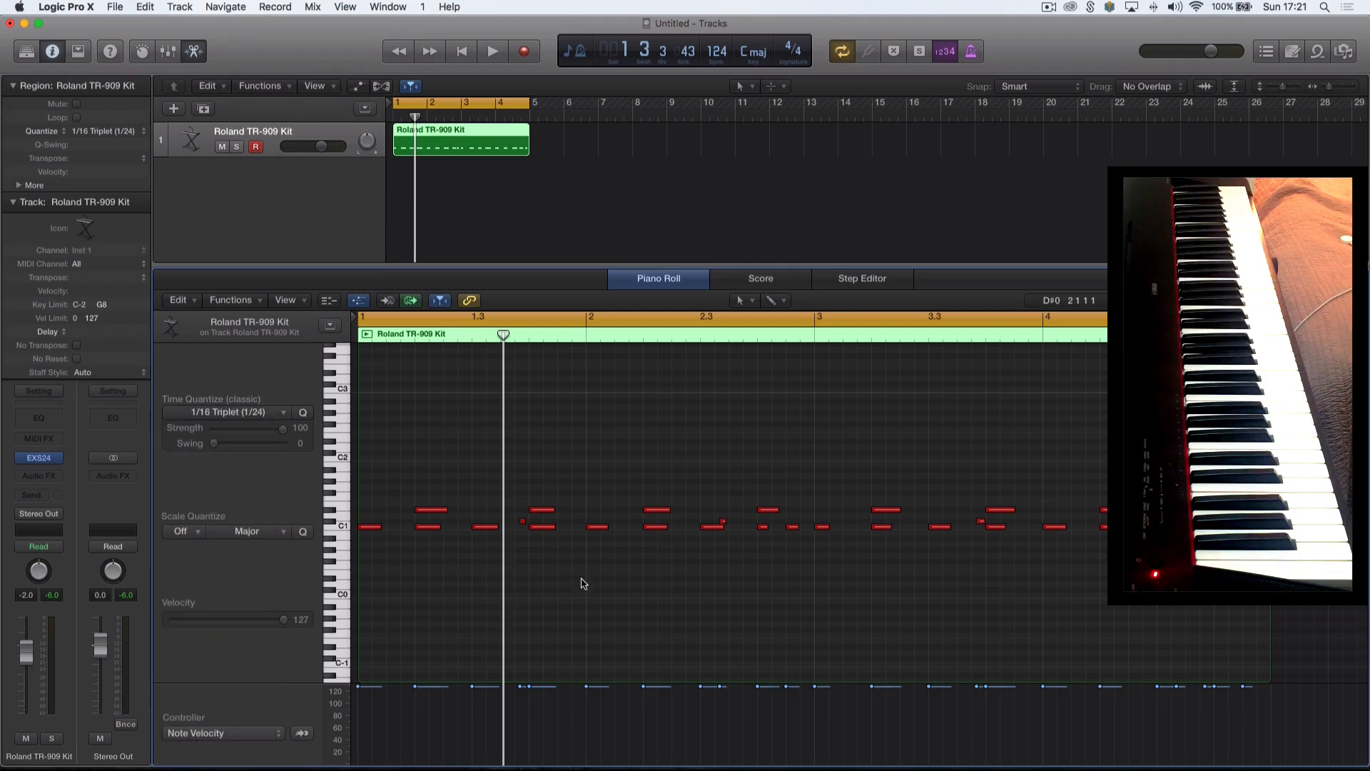
key(super+Right)
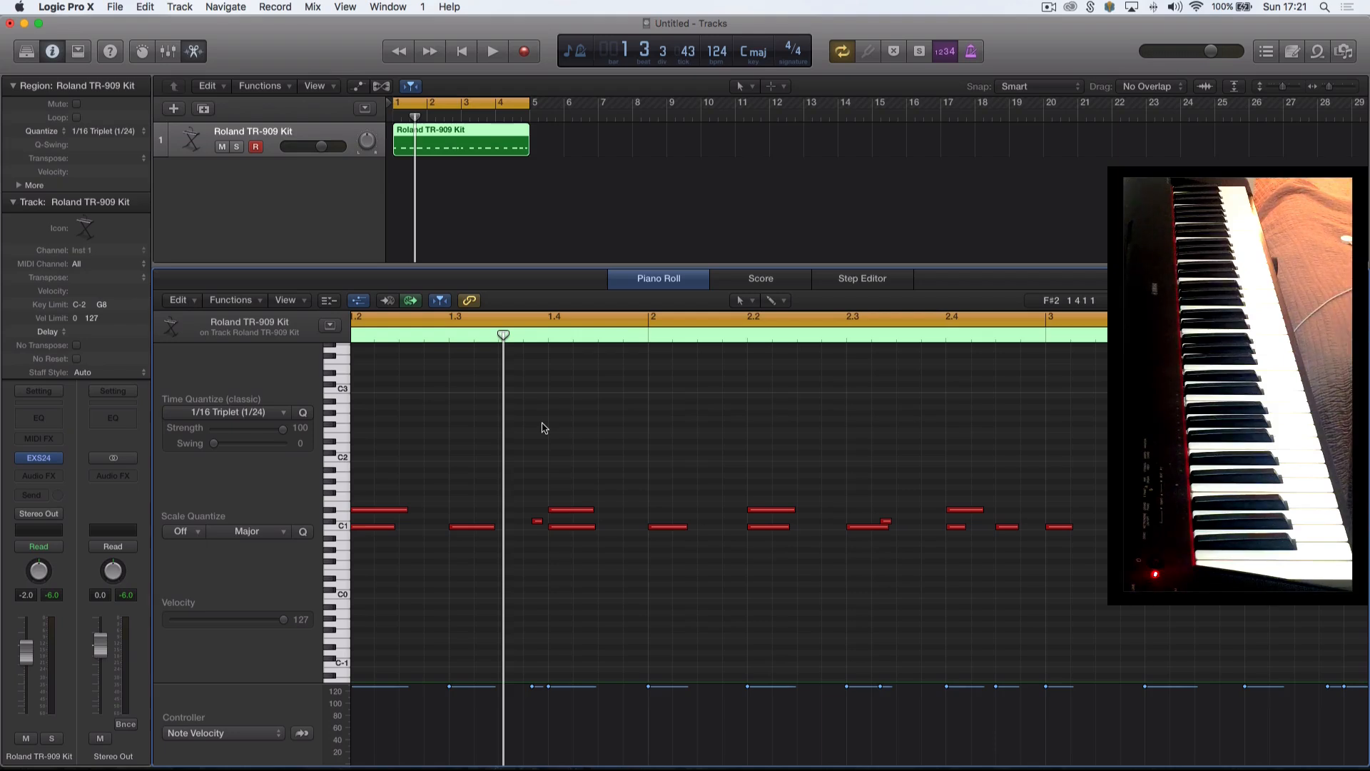
Record a steady offbeat pattern just below C2 over the four-bar cycle on the drum track.
key(space)
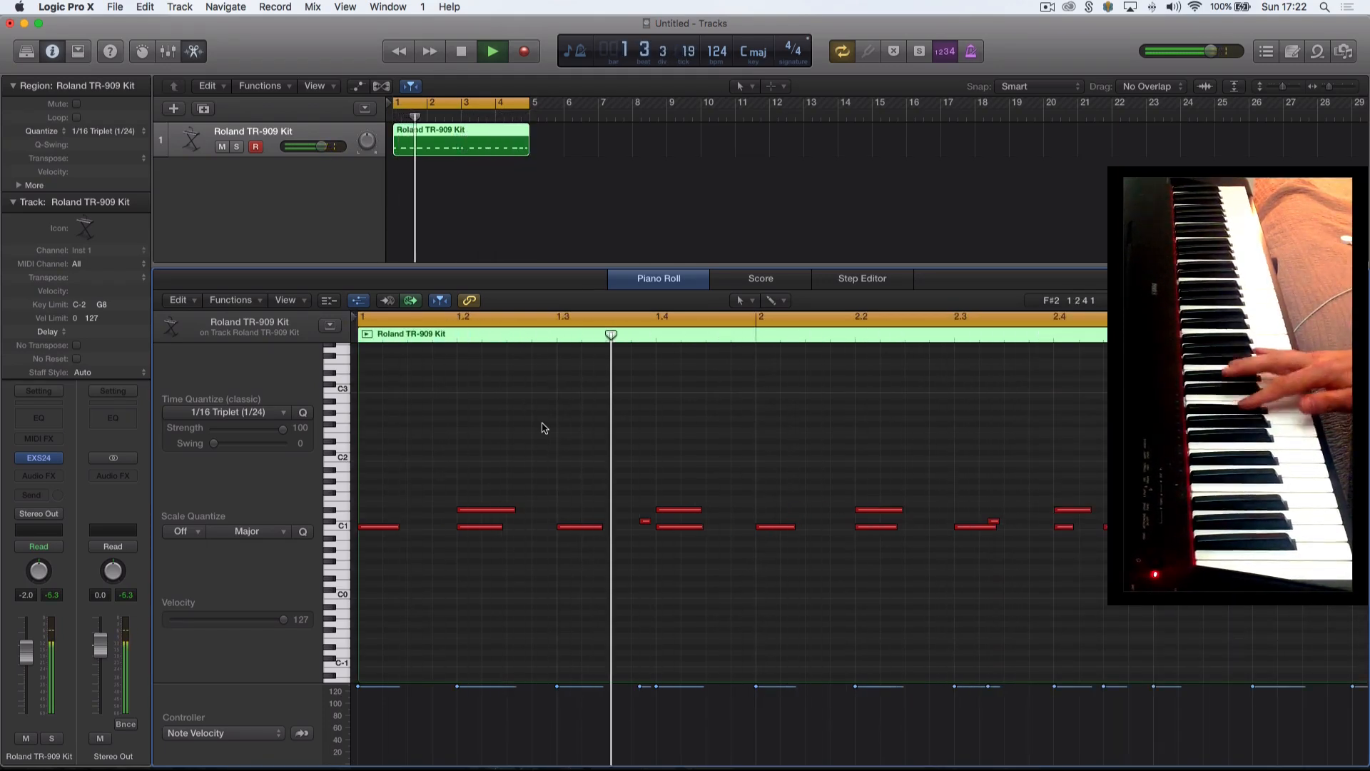
click(532, 51)
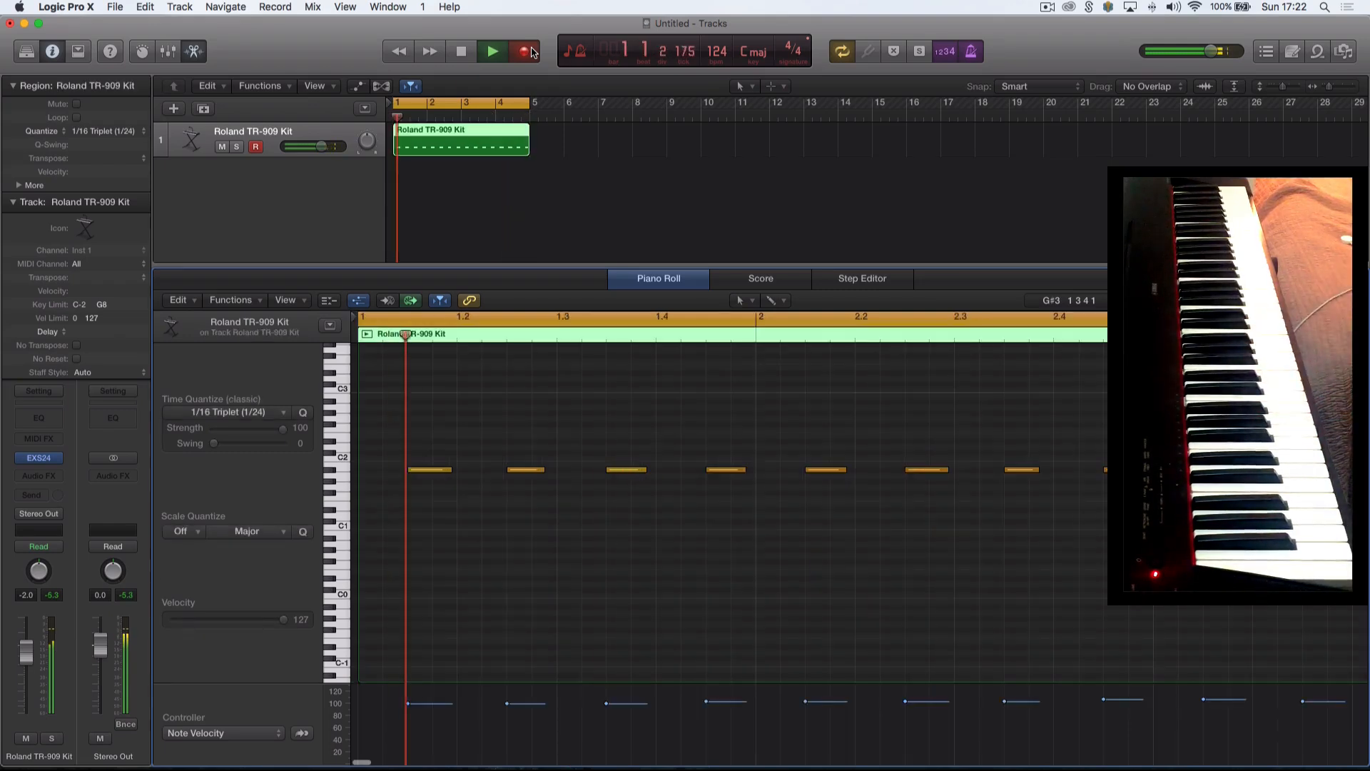
click(492, 53)
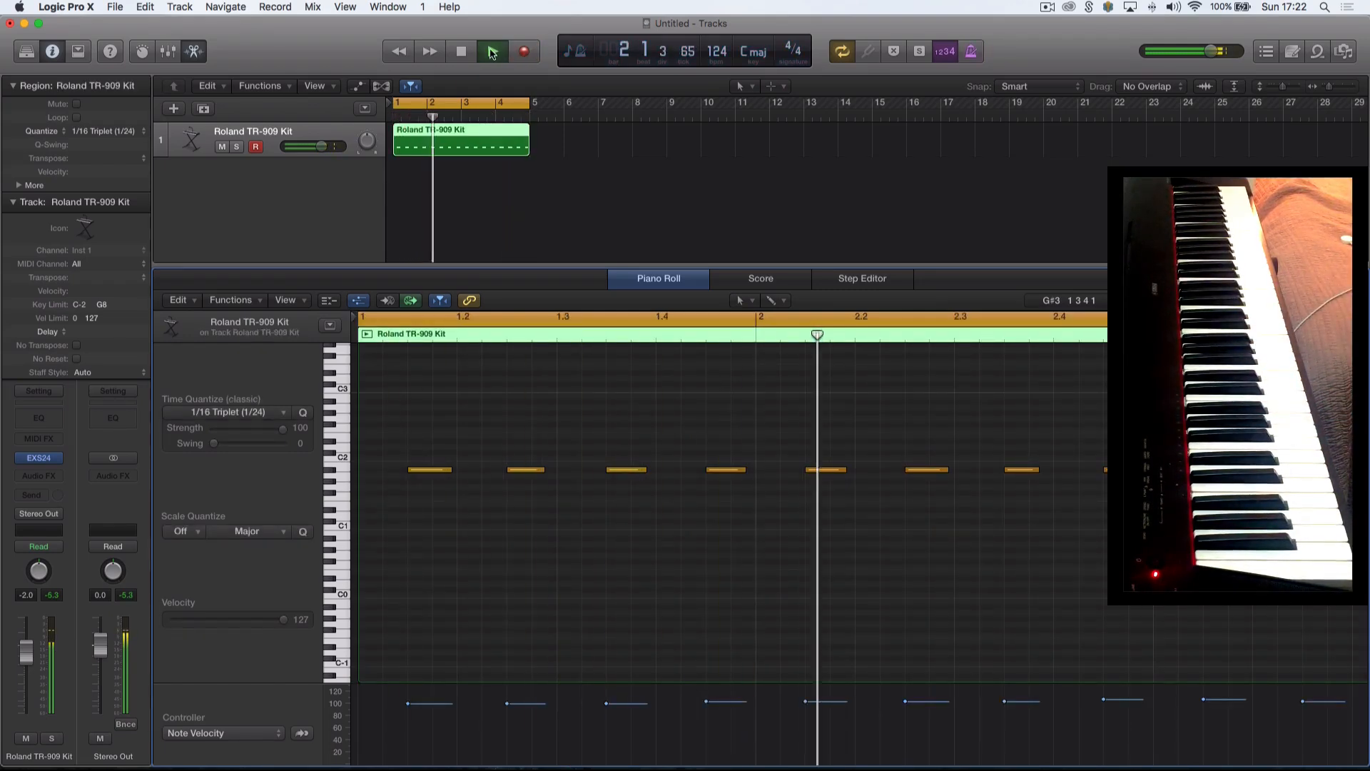
Stop playback and raise the velocity of all the recorded offbeat notes to the maximum.
key(space)
key(super+a)
drag(409, 705, 437, 571)
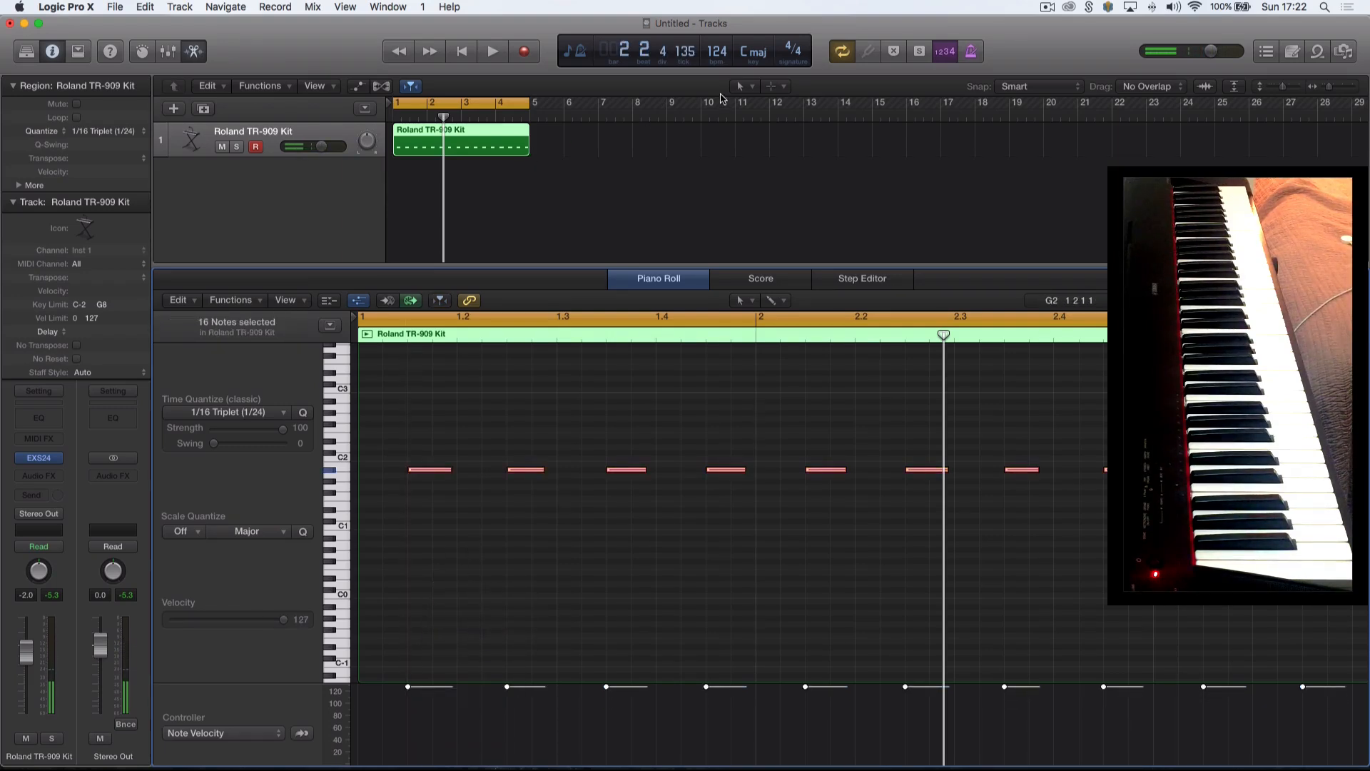
Glue the offbeat recording and the existing drum region into a single region, then restore the Pointer Tool.
key(t)
click(763, 177)
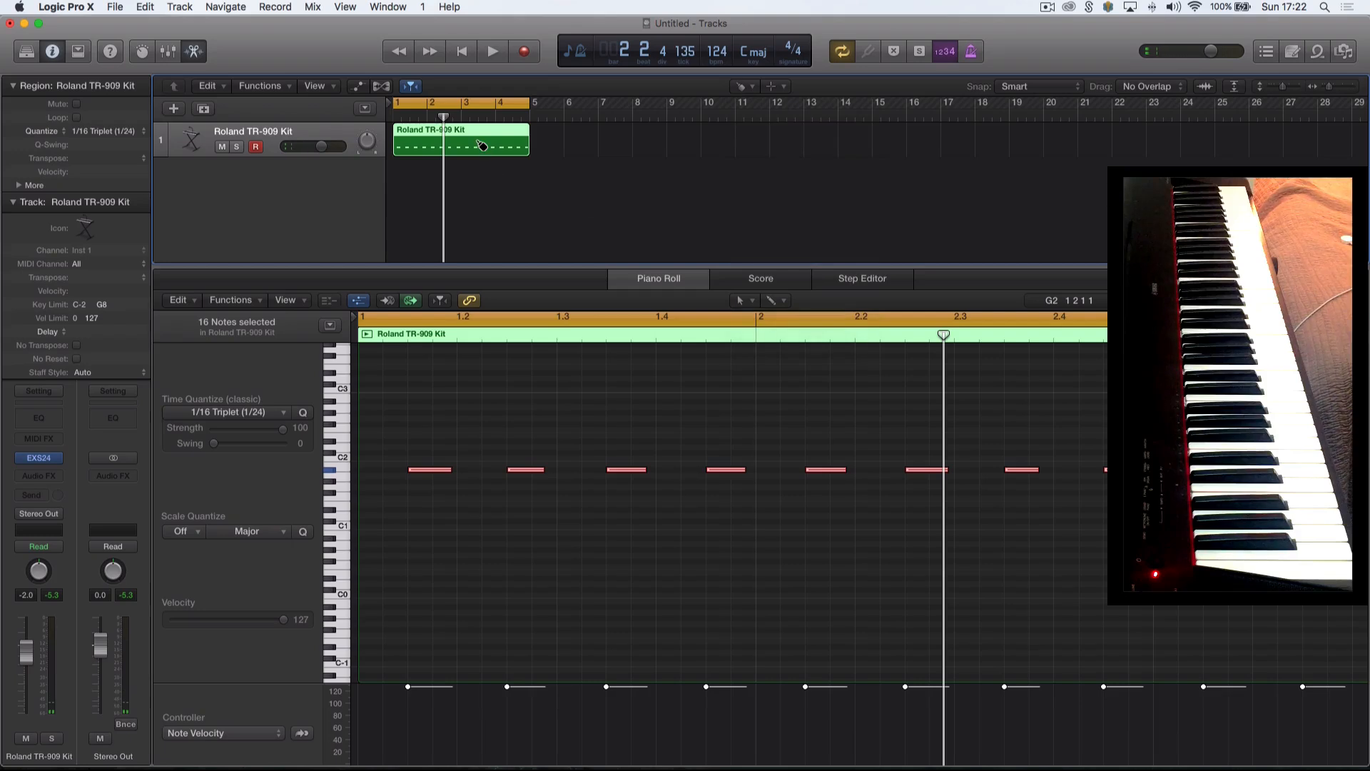
drag(556, 146, 413, 148)
click(412, 149)
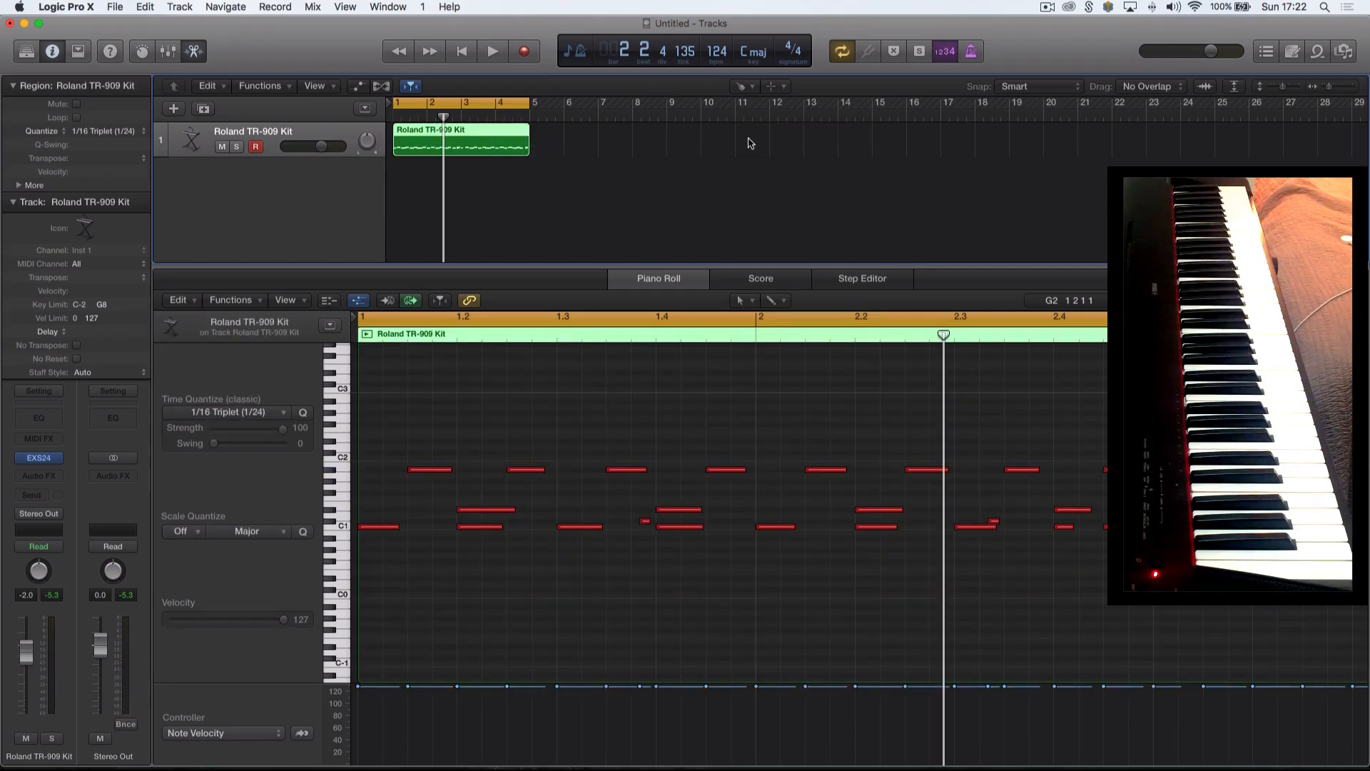
click(747, 86)
click(749, 101)
Show the whole four-bar pattern in the Piano Roll and record another part of short notes between C1 and C2.
scroll(468, 505, down, 10)
scroll(468, 504, up, 7)
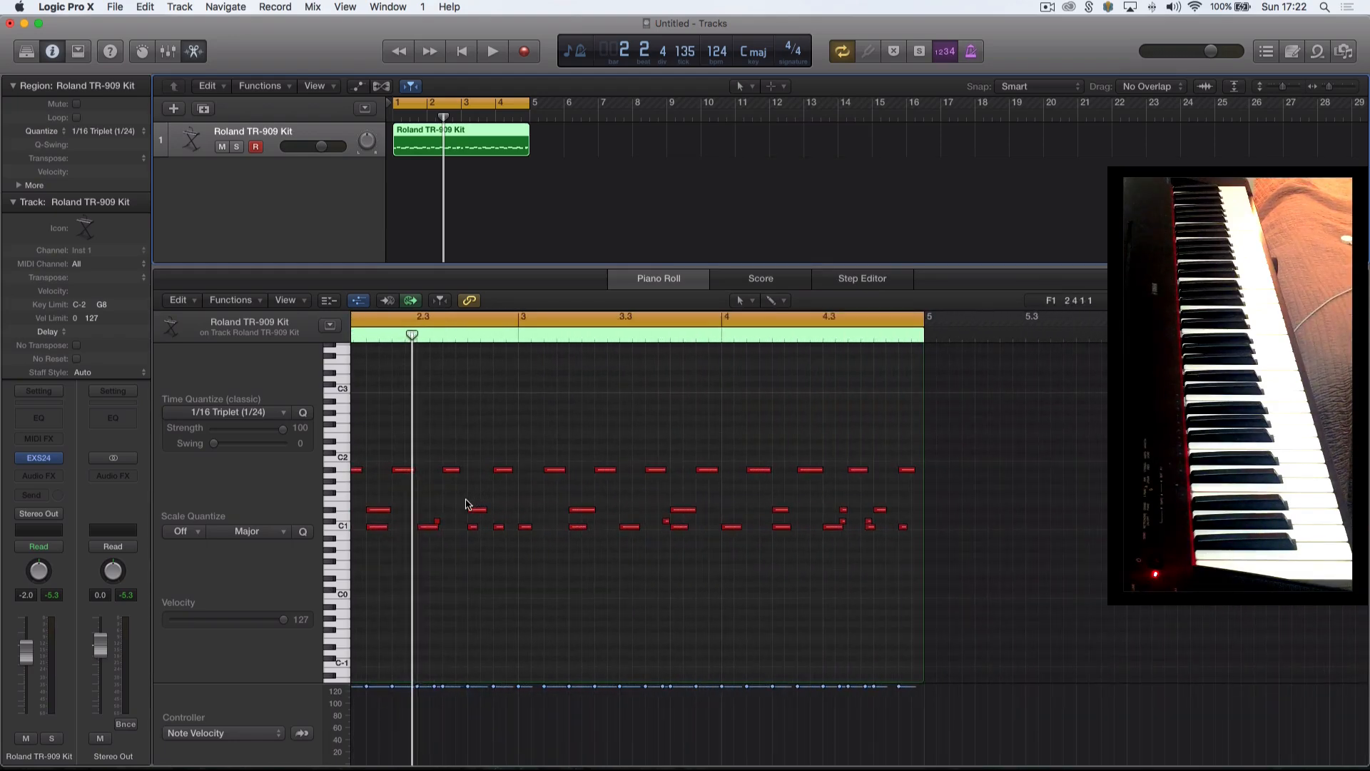
scroll(468, 504, up, 3)
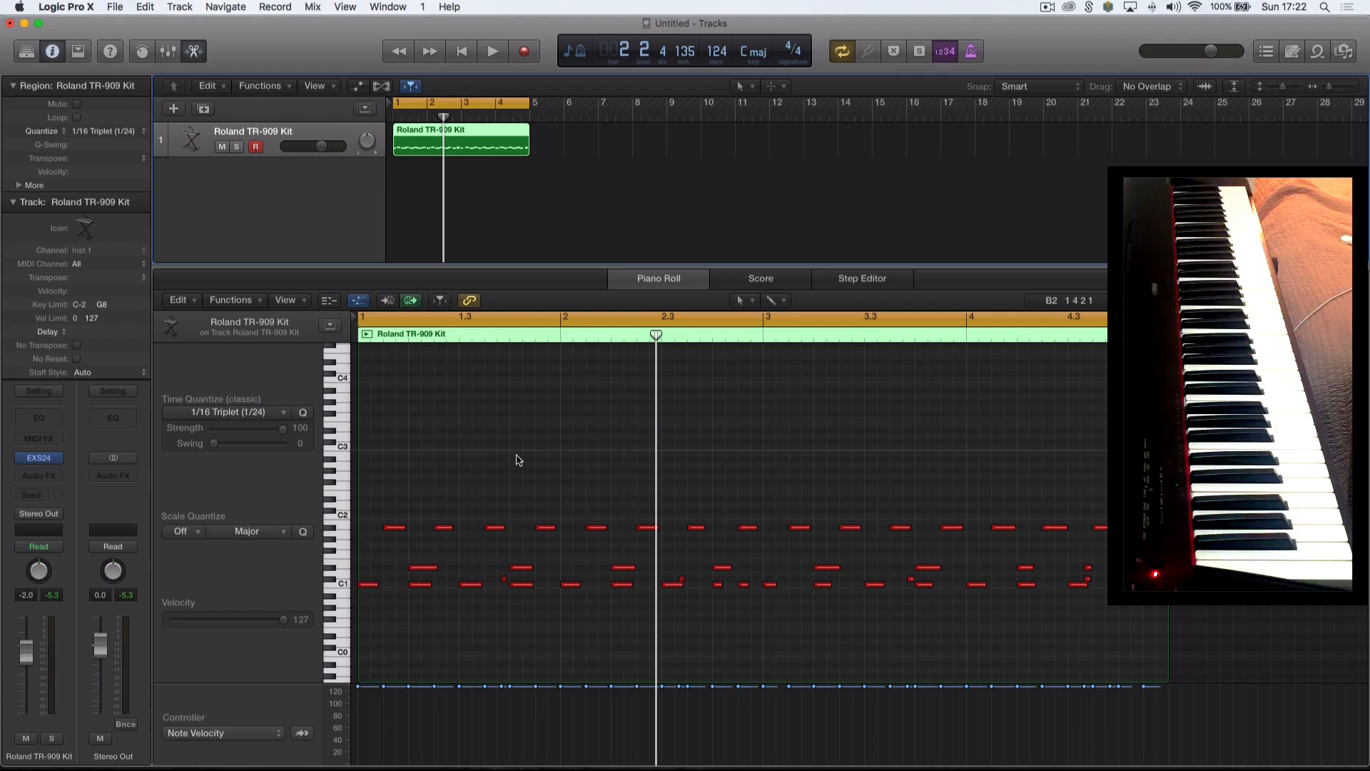
key(space)
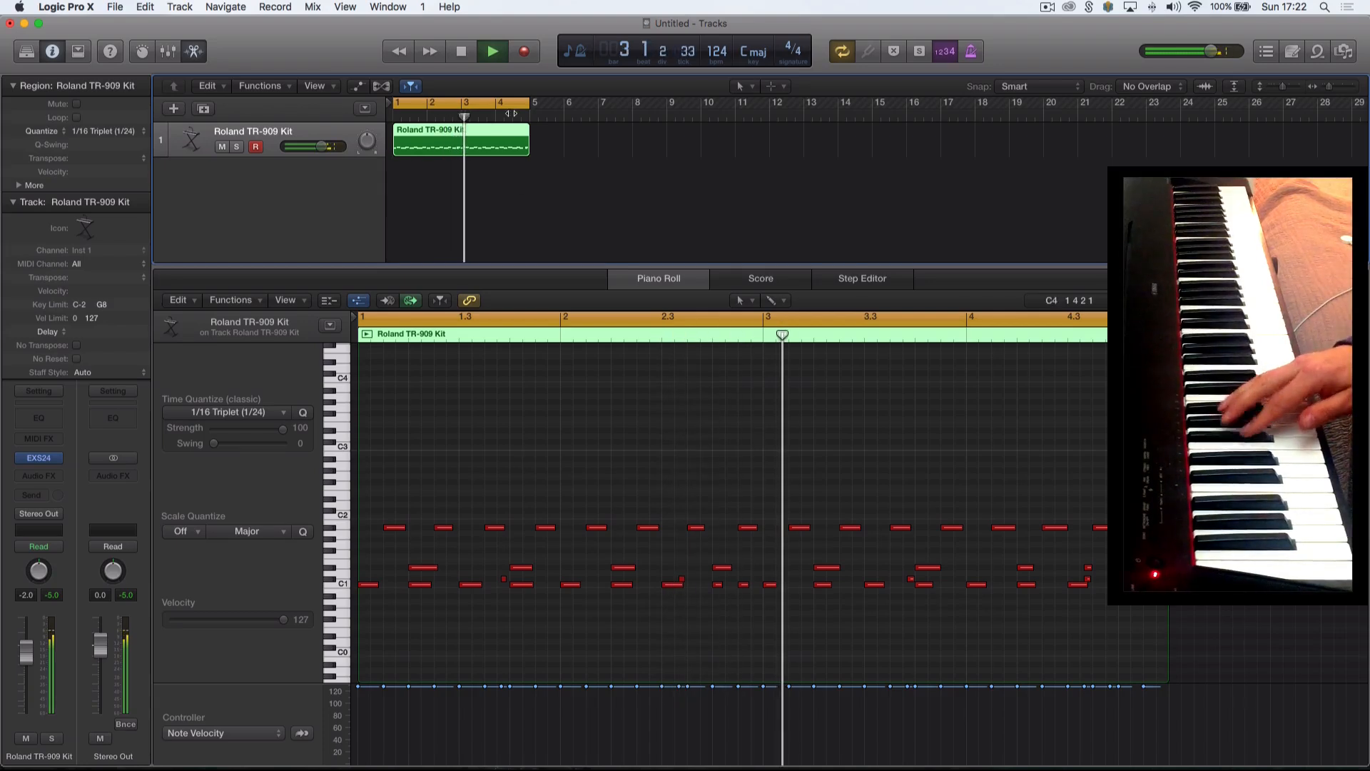
click(523, 51)
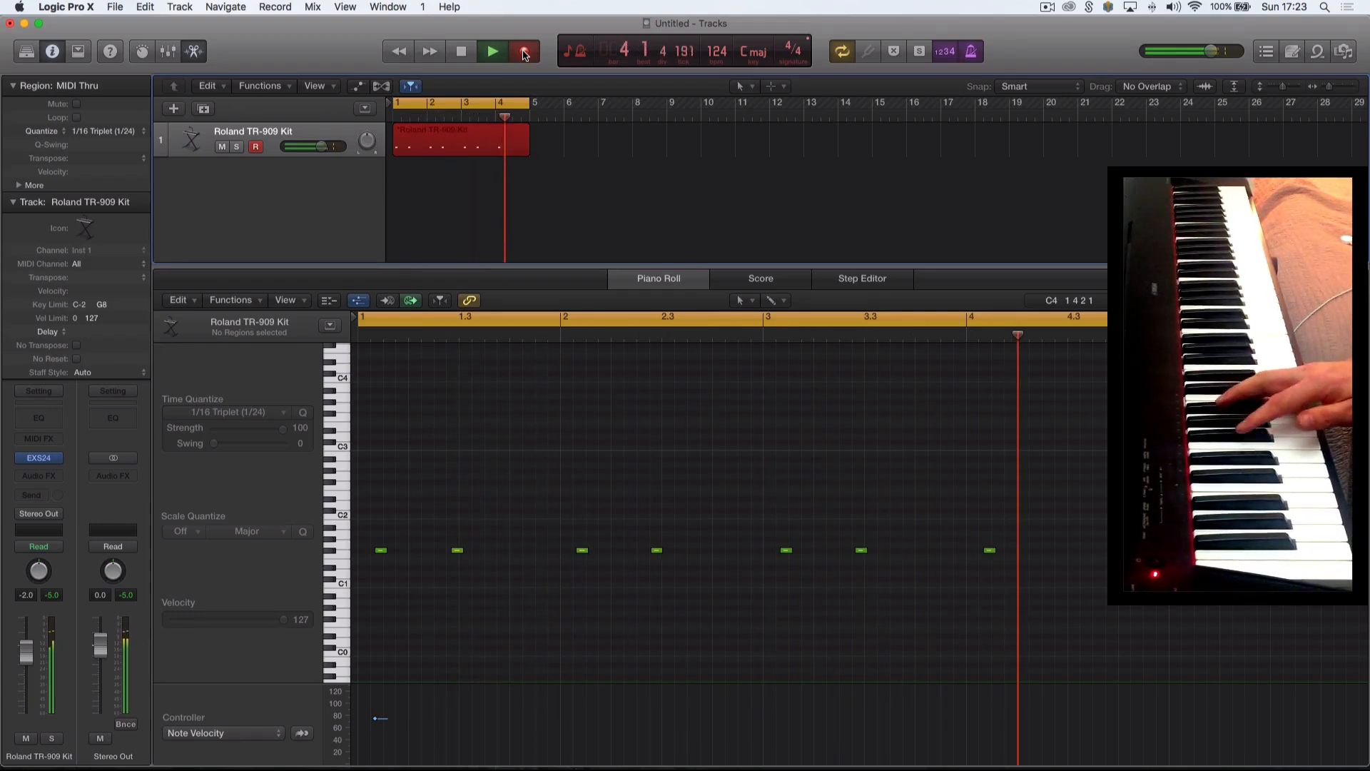
click(524, 53)
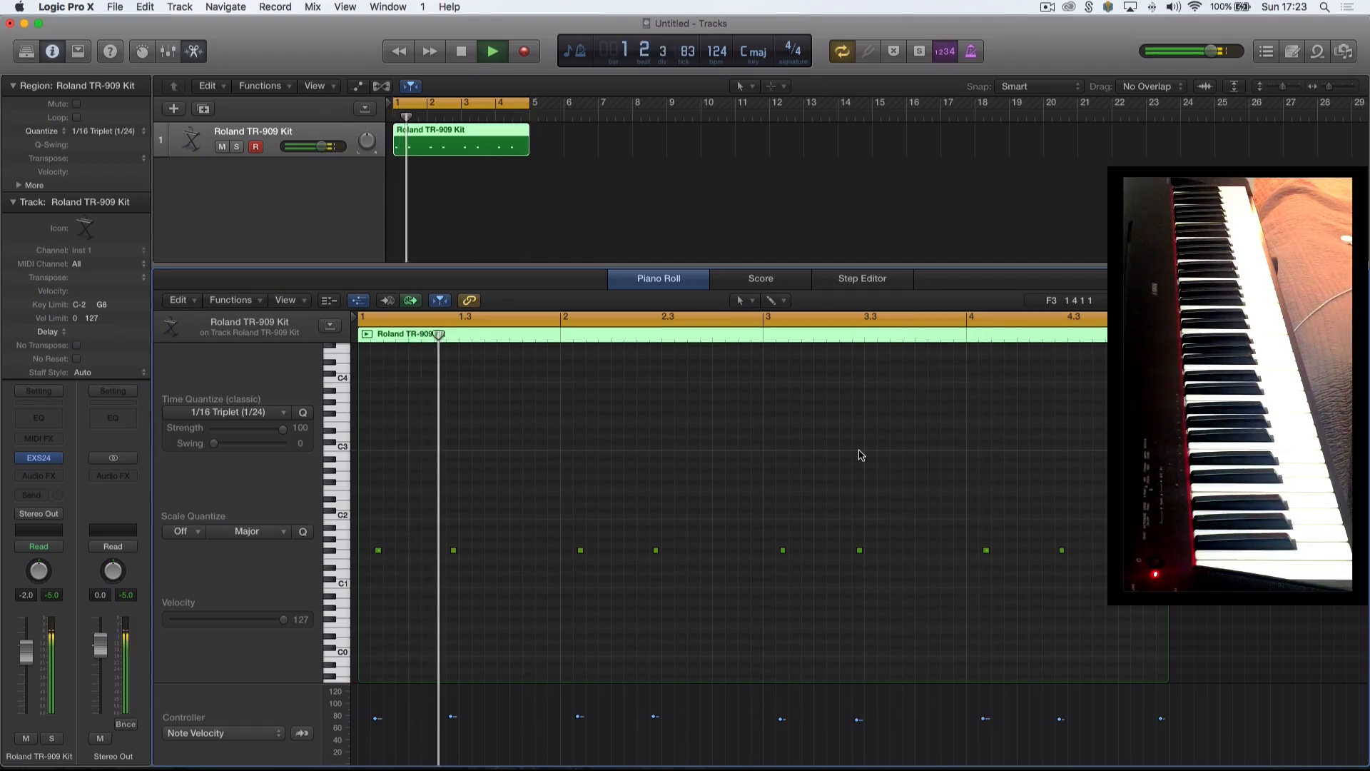
Select the two overlapping drum regions, merge them with the Glue Tool, and go back to the Pointer Tool.
drag(542, 172, 429, 130)
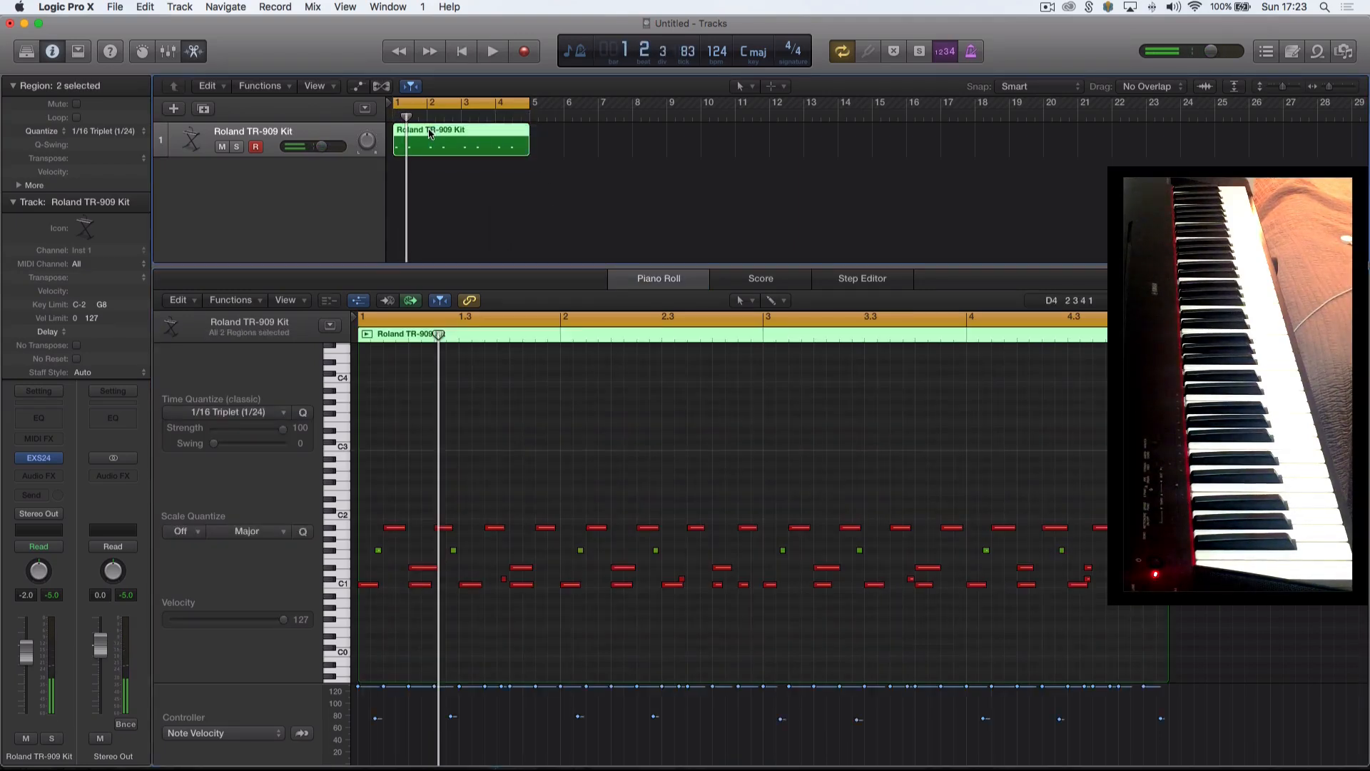
click(746, 86)
click(771, 178)
click(471, 148)
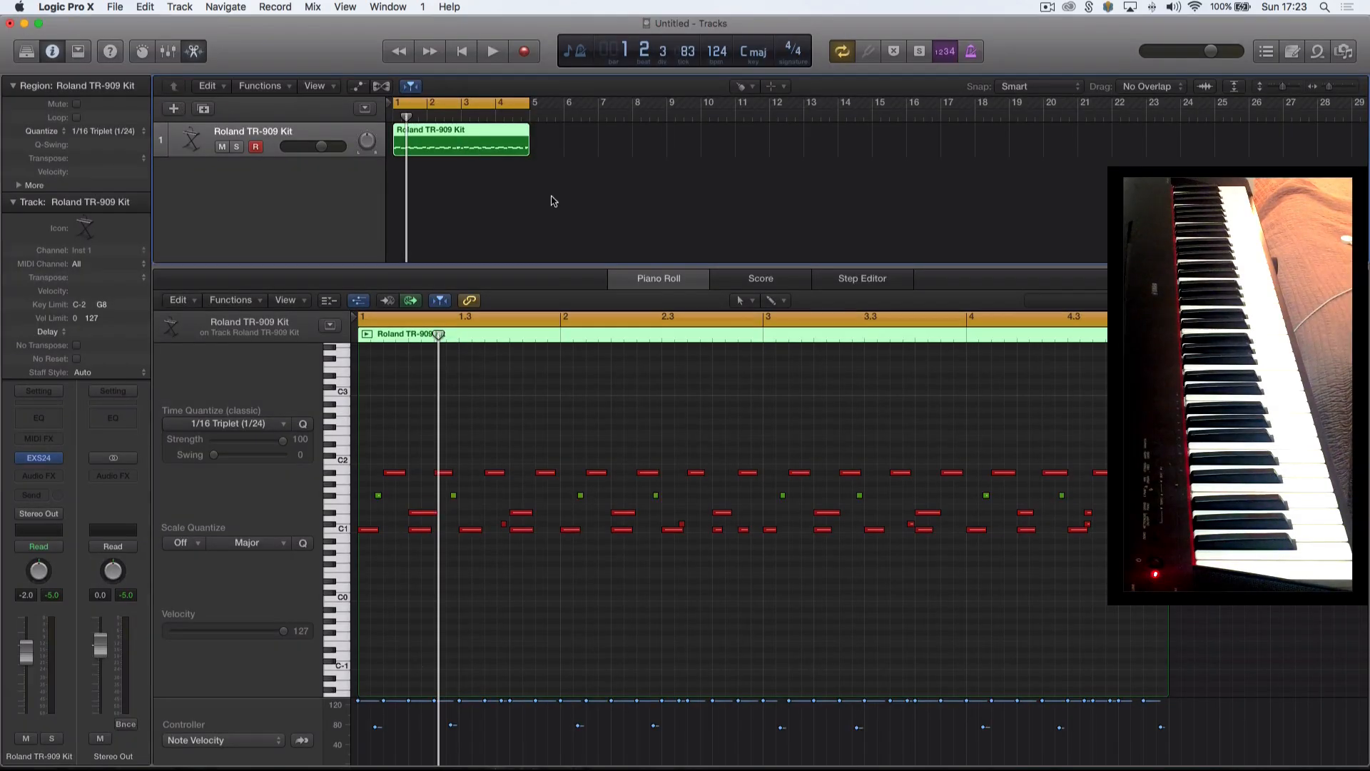
click(746, 85)
click(767, 107)
Raise the velocity of the row of short green notes between C1 and C2 to the maximum, and play the loop.
drag(369, 499, 1106, 490)
drag(982, 728, 1005, 579)
key(space)
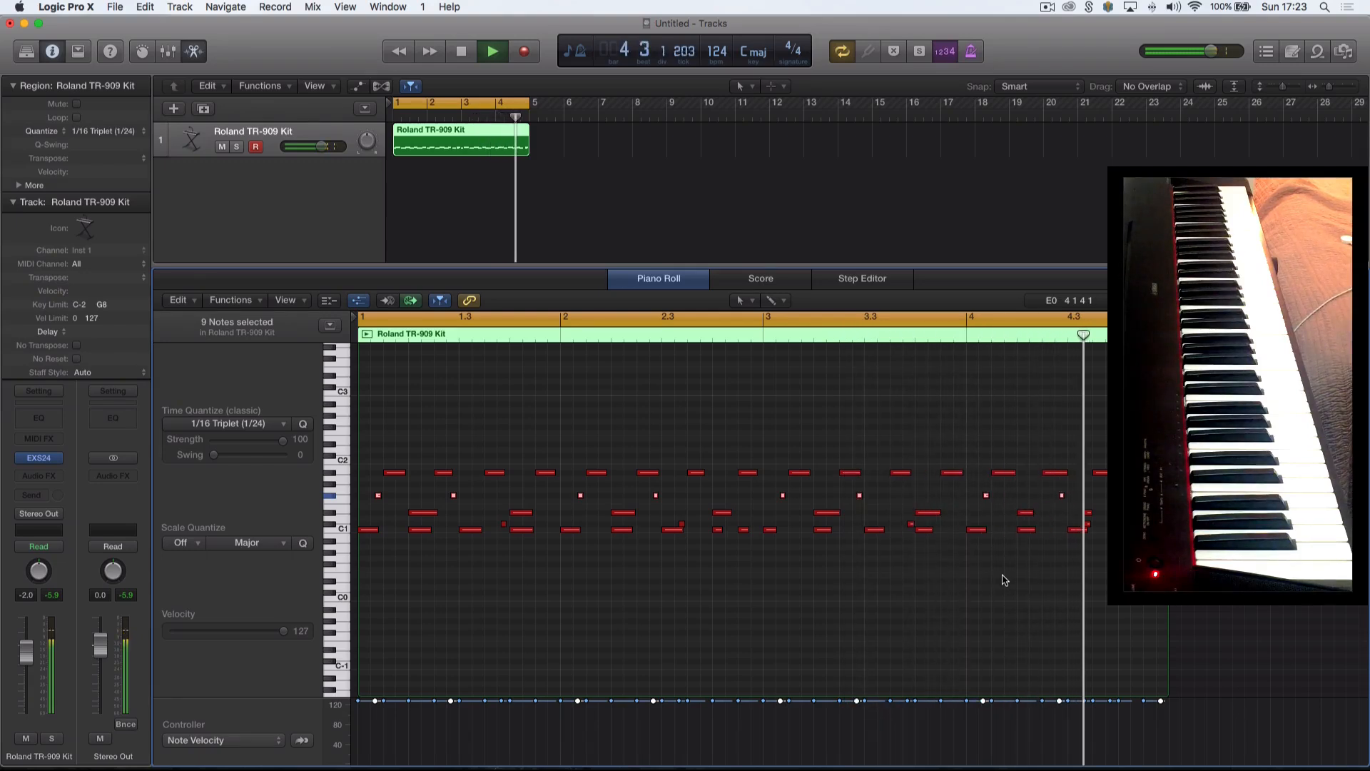
Play the drum loop to rehearse, record another four-bar part of short notes between C4 and C5, and stop playback.
key(XF86AudioLowerVolume)
key(space)
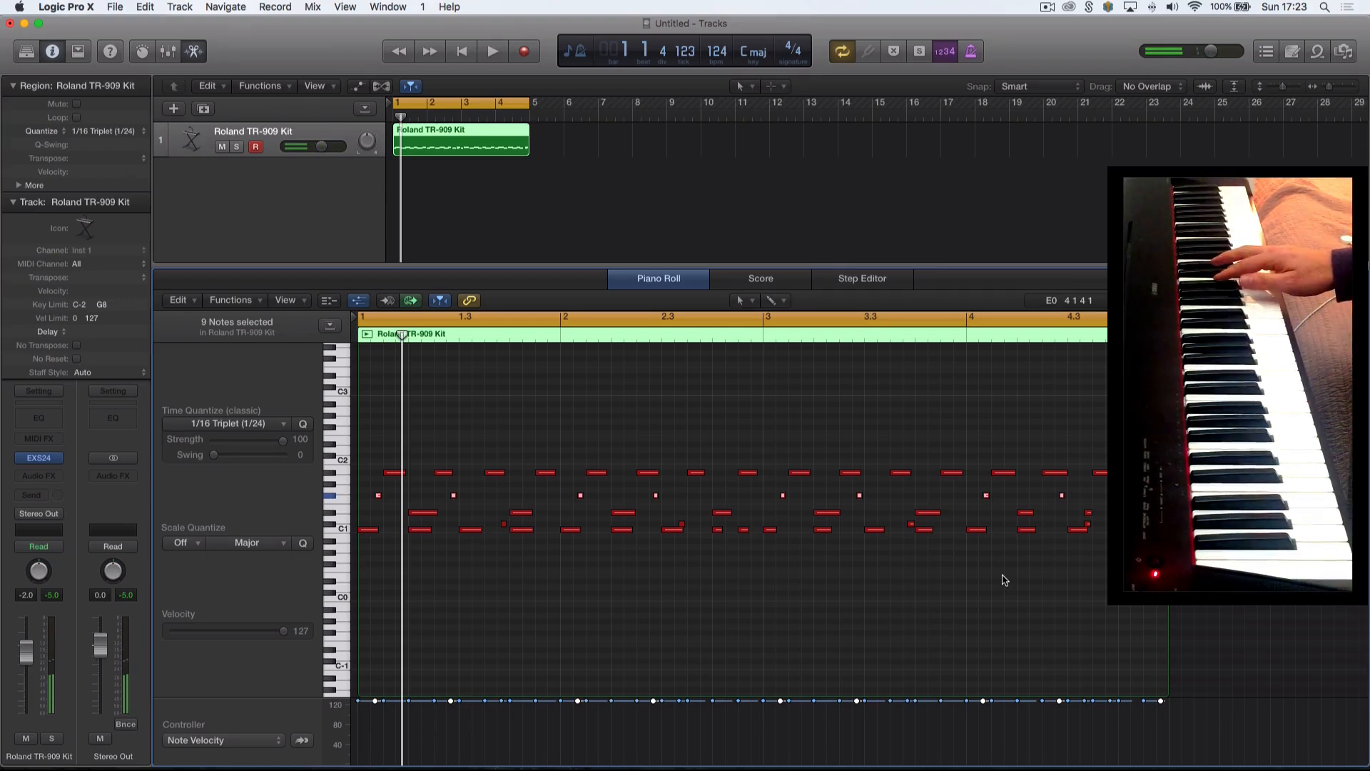
key(space)
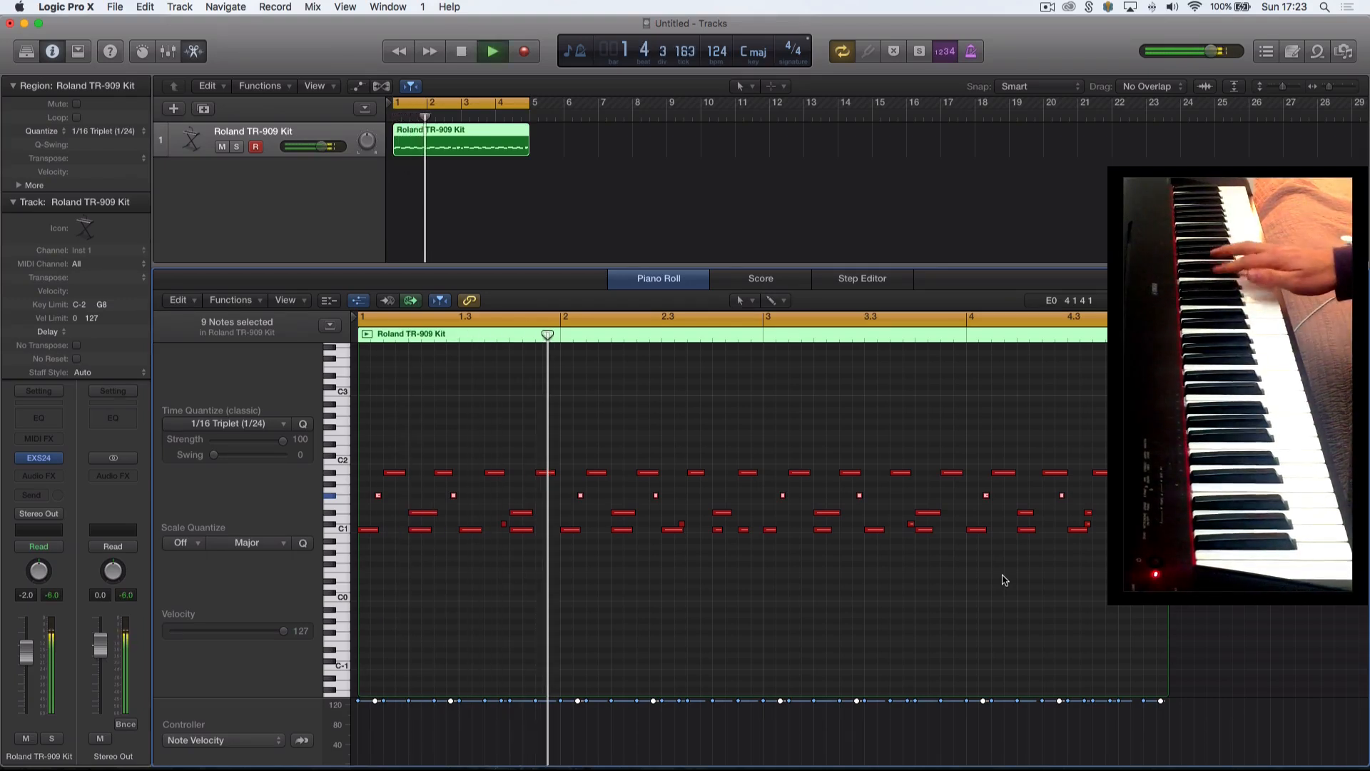
key(space)
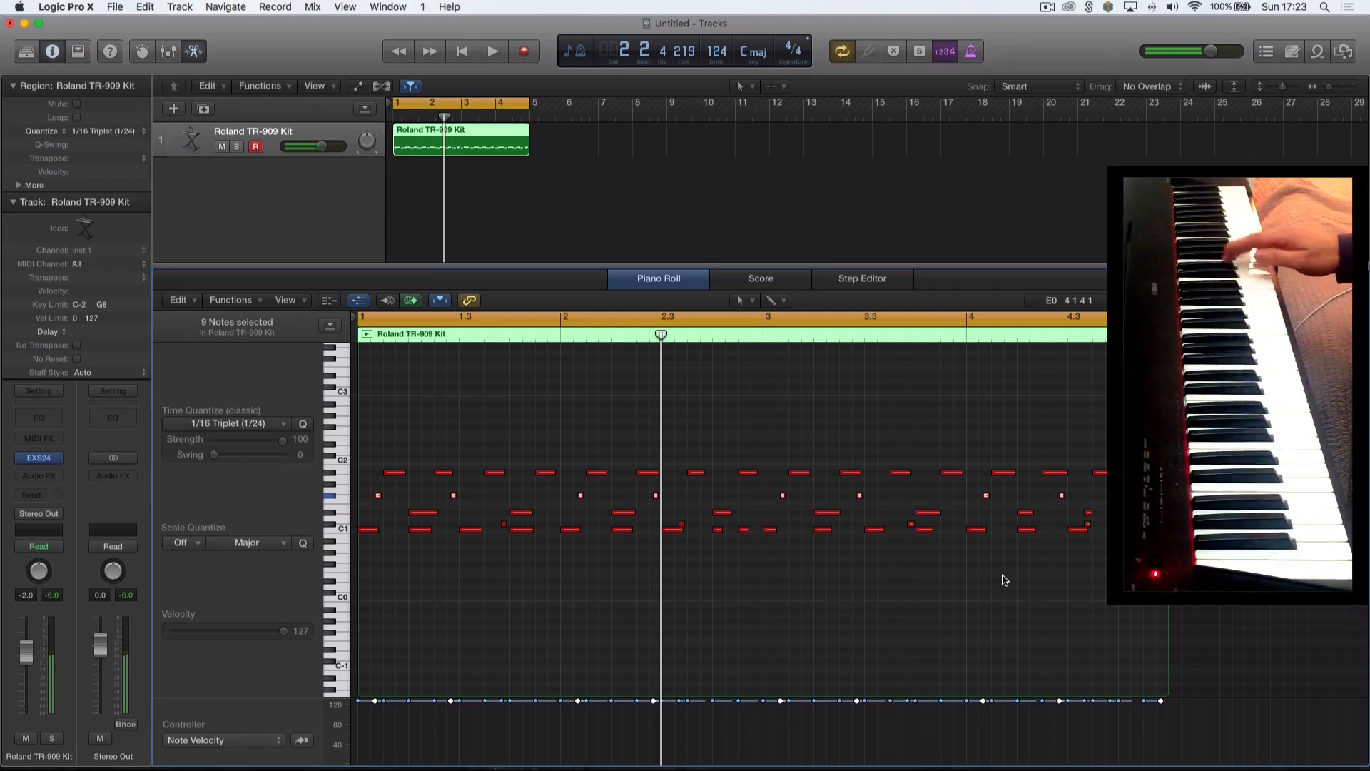
key(space)
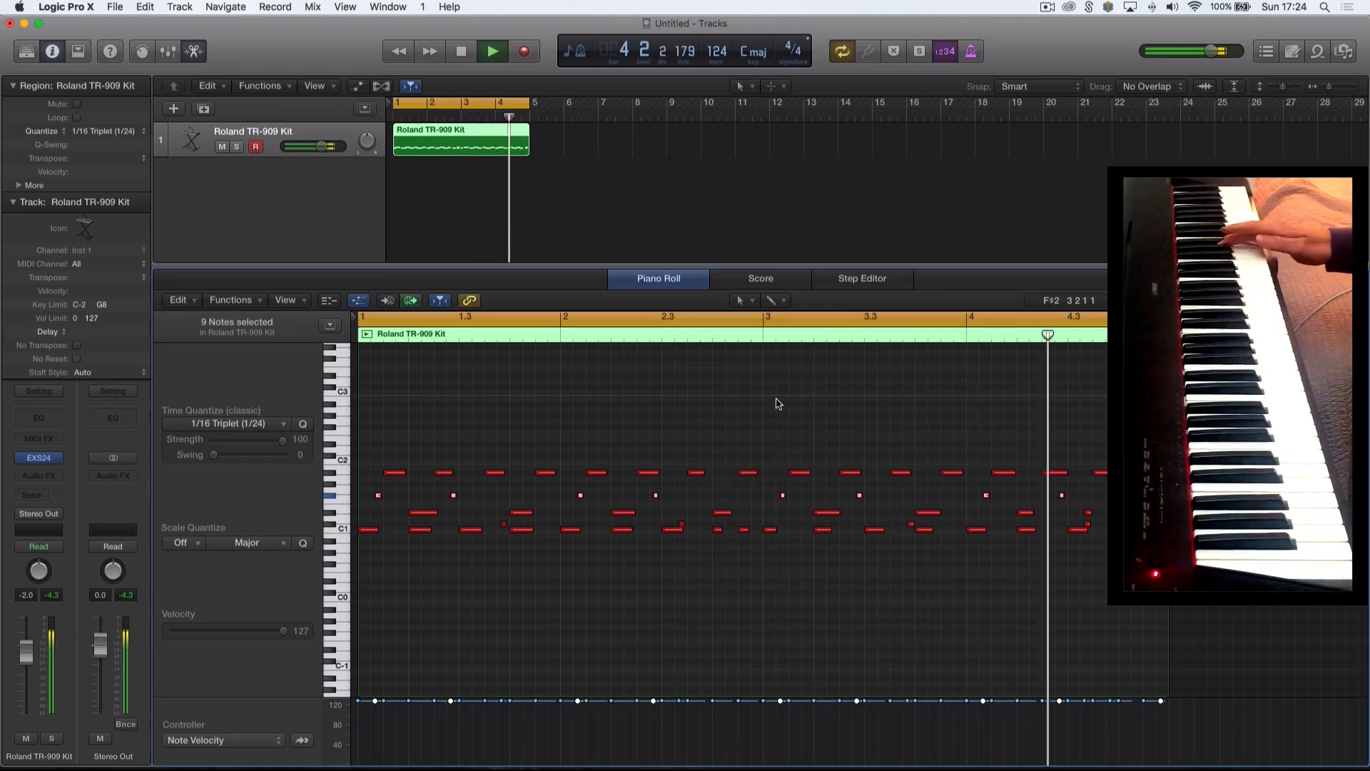
click(527, 52)
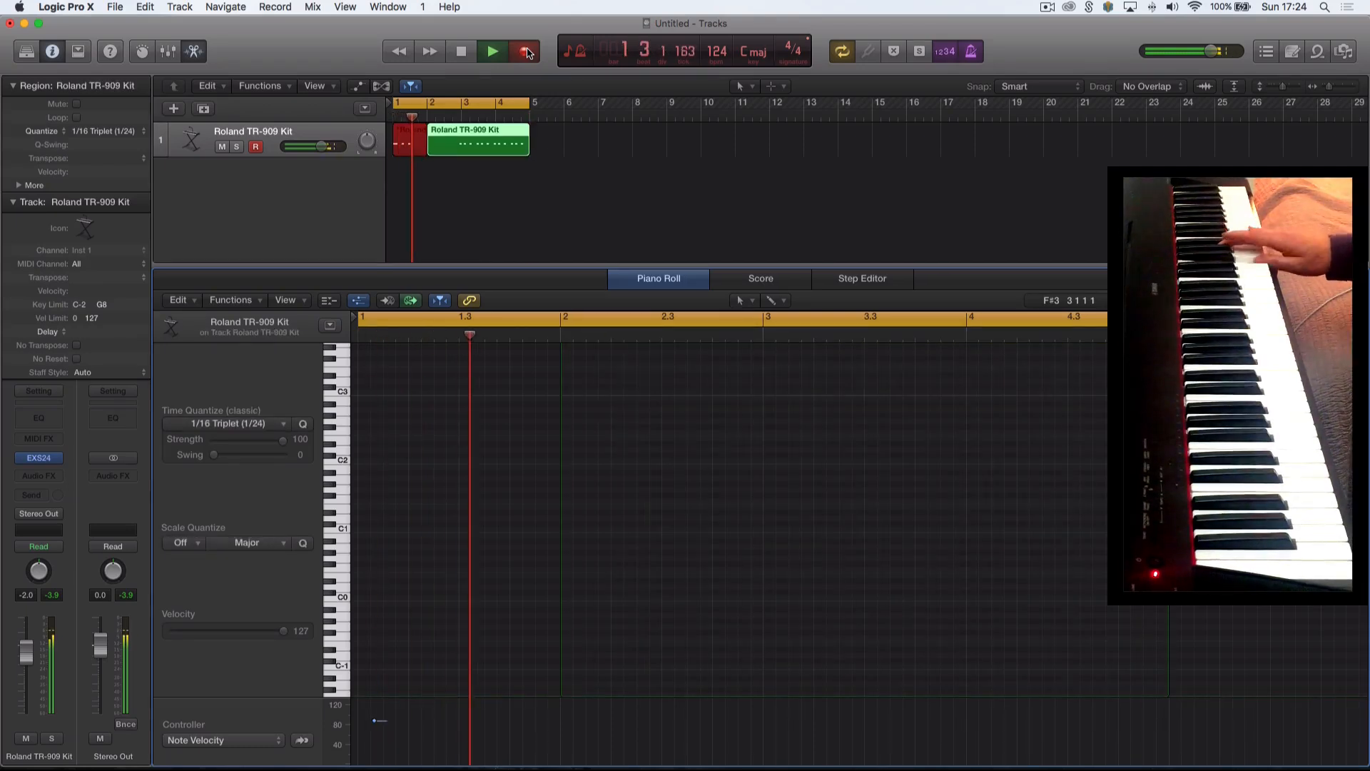
click(527, 53)
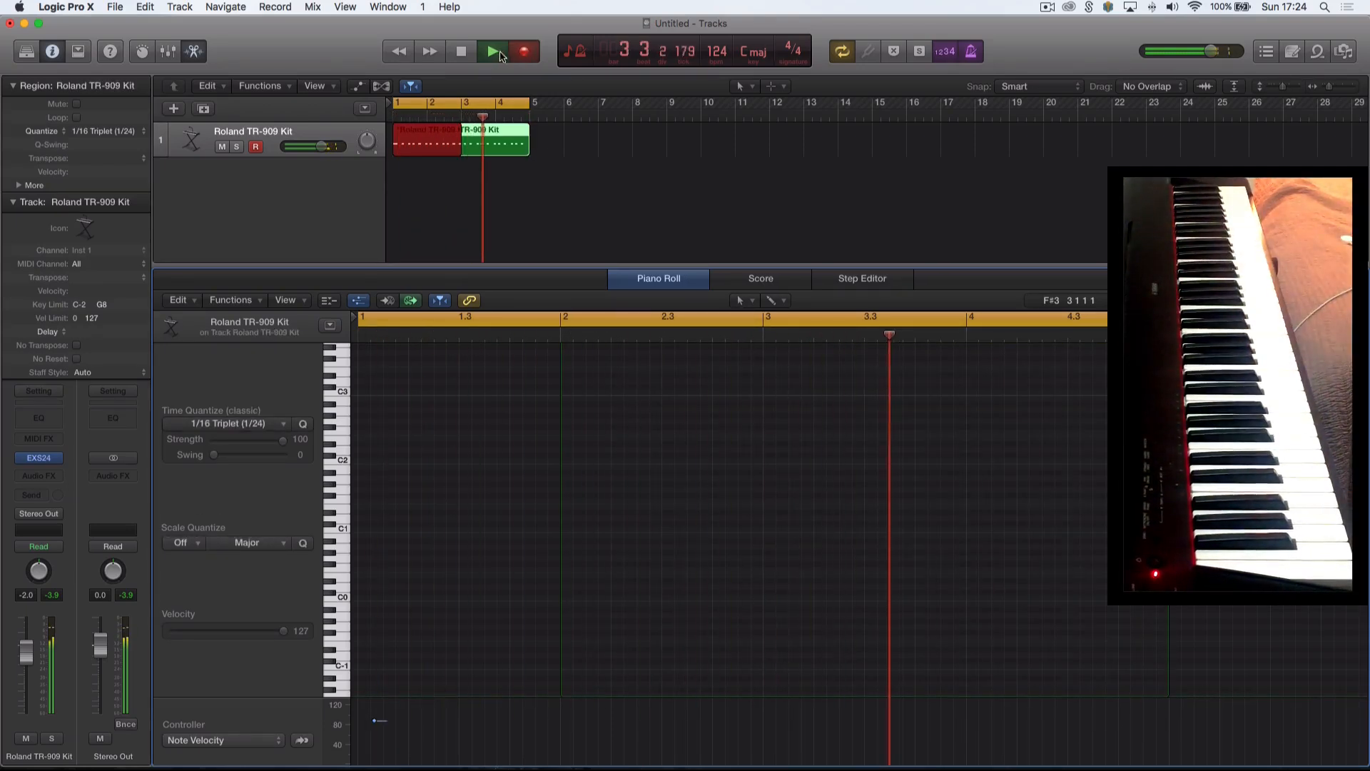
click(494, 52)
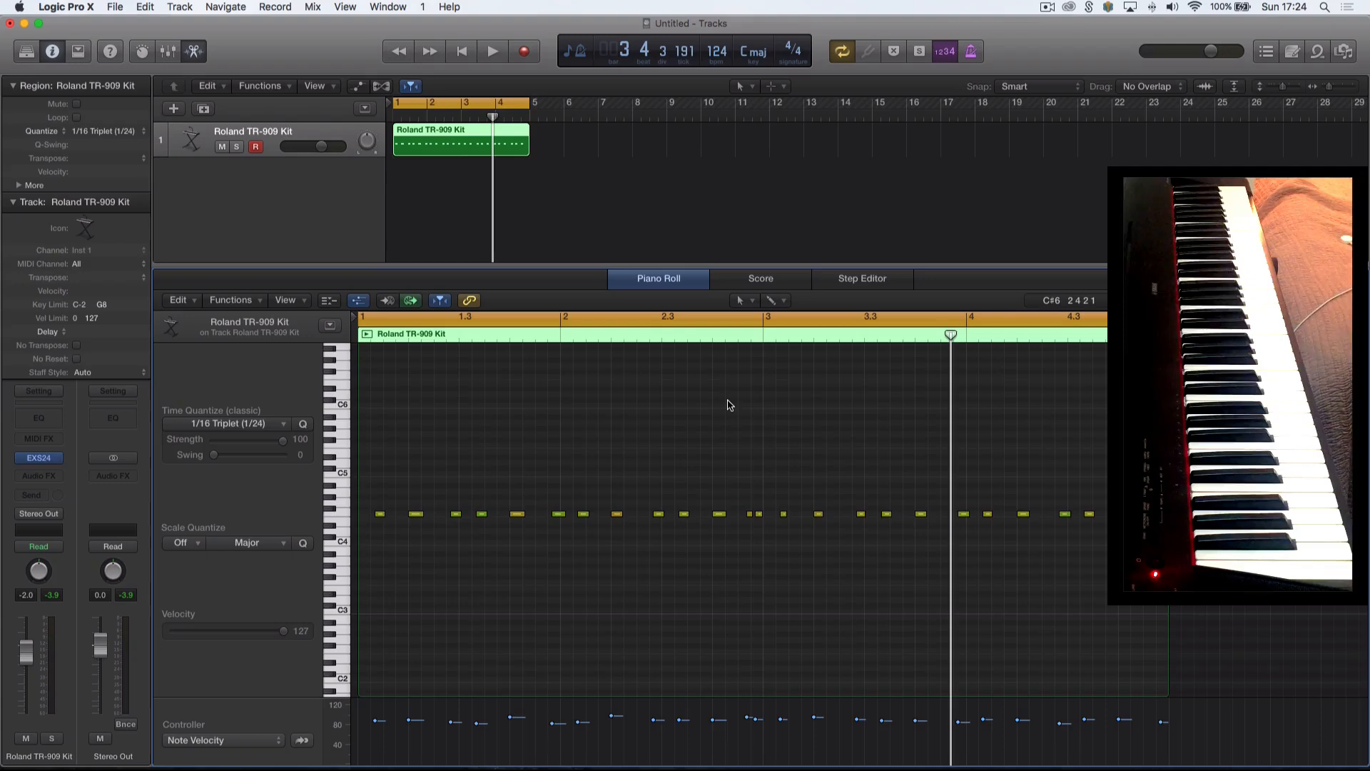
Delete the surplus short note just before bar 3, shift its neighbouring note into that place, and play the result.
key(space)
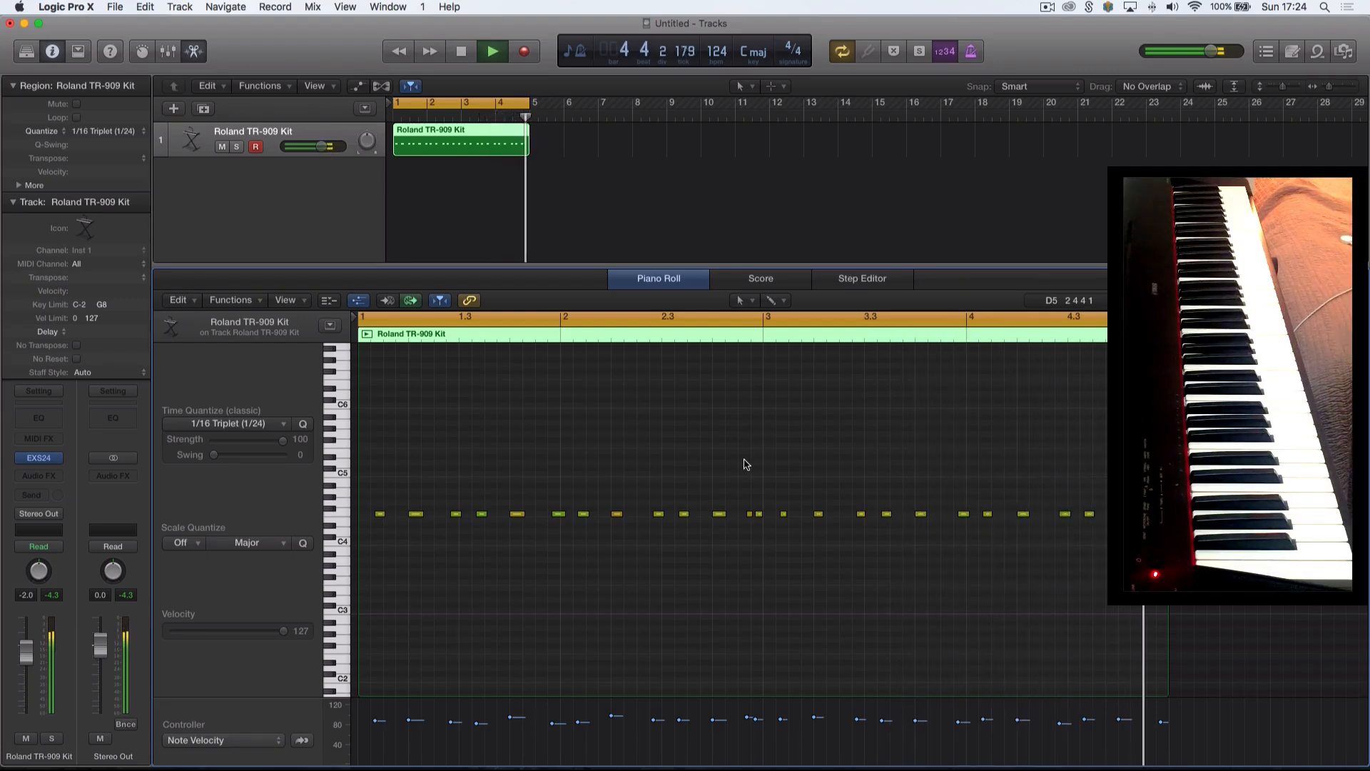
key(super+Right)
key(super+Right)
key(super+Right)
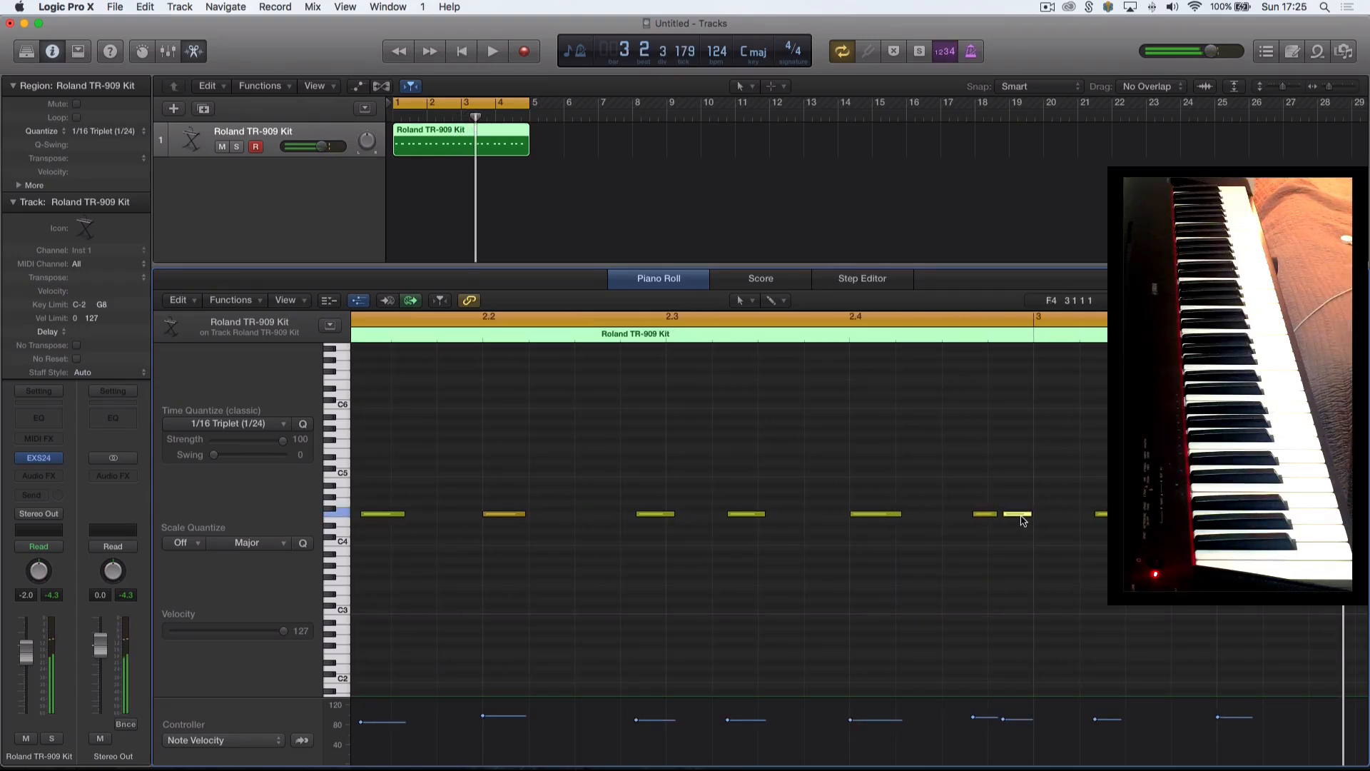
double_click(783, 342)
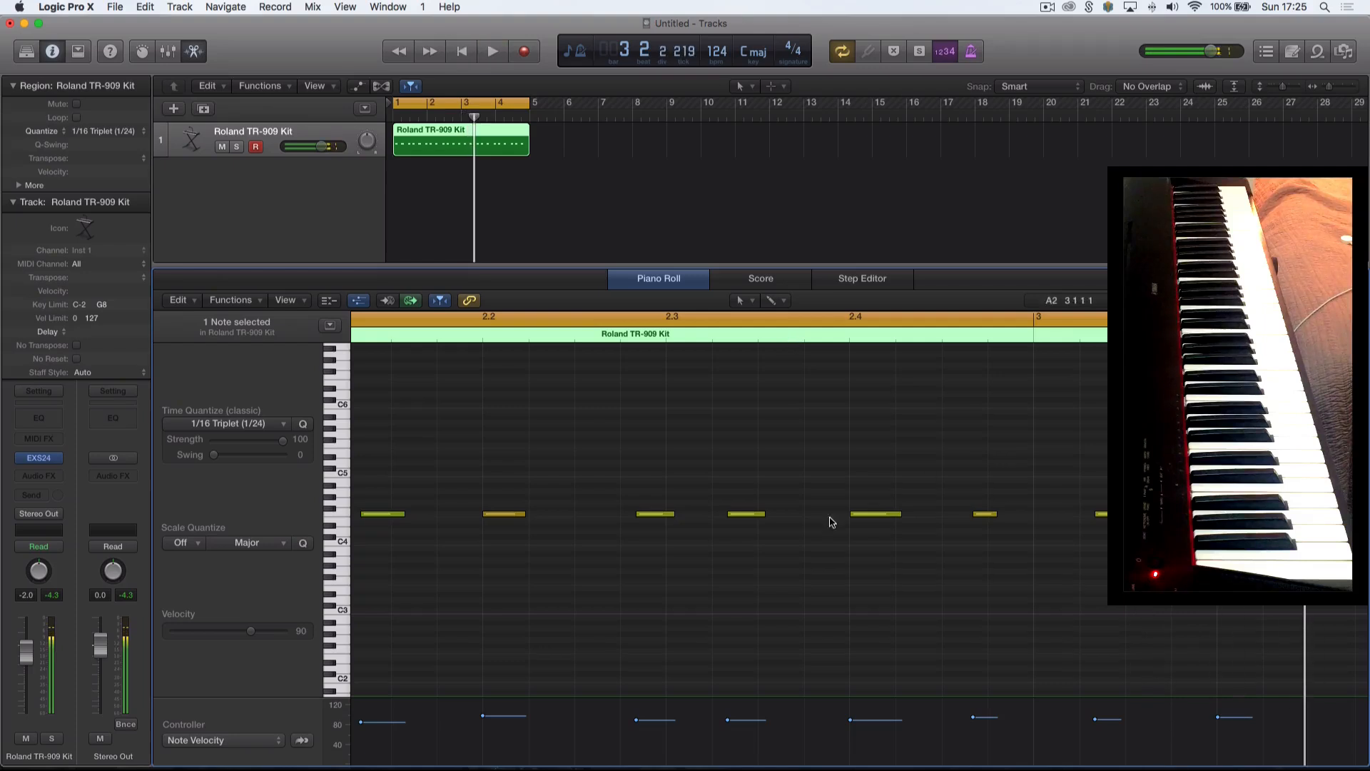
double_click(446, 114)
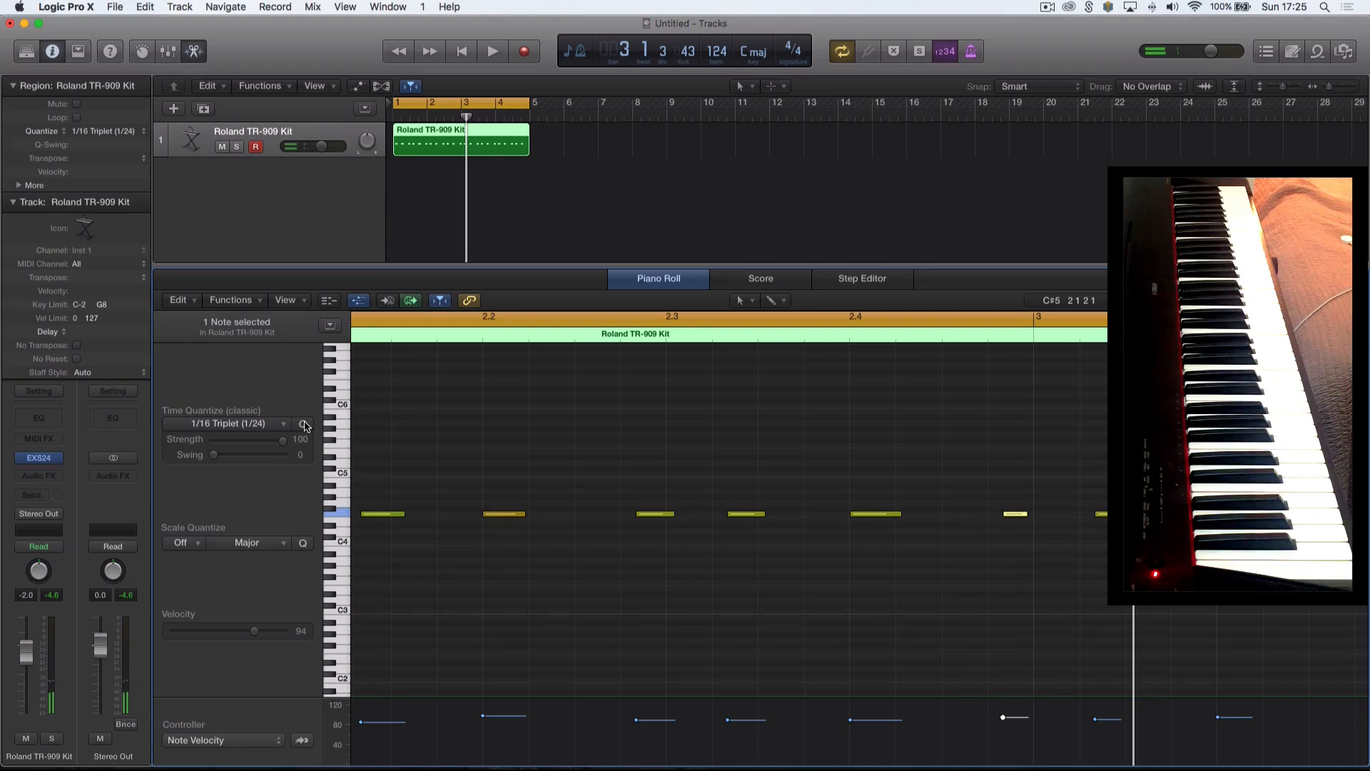
double_click(436, 110)
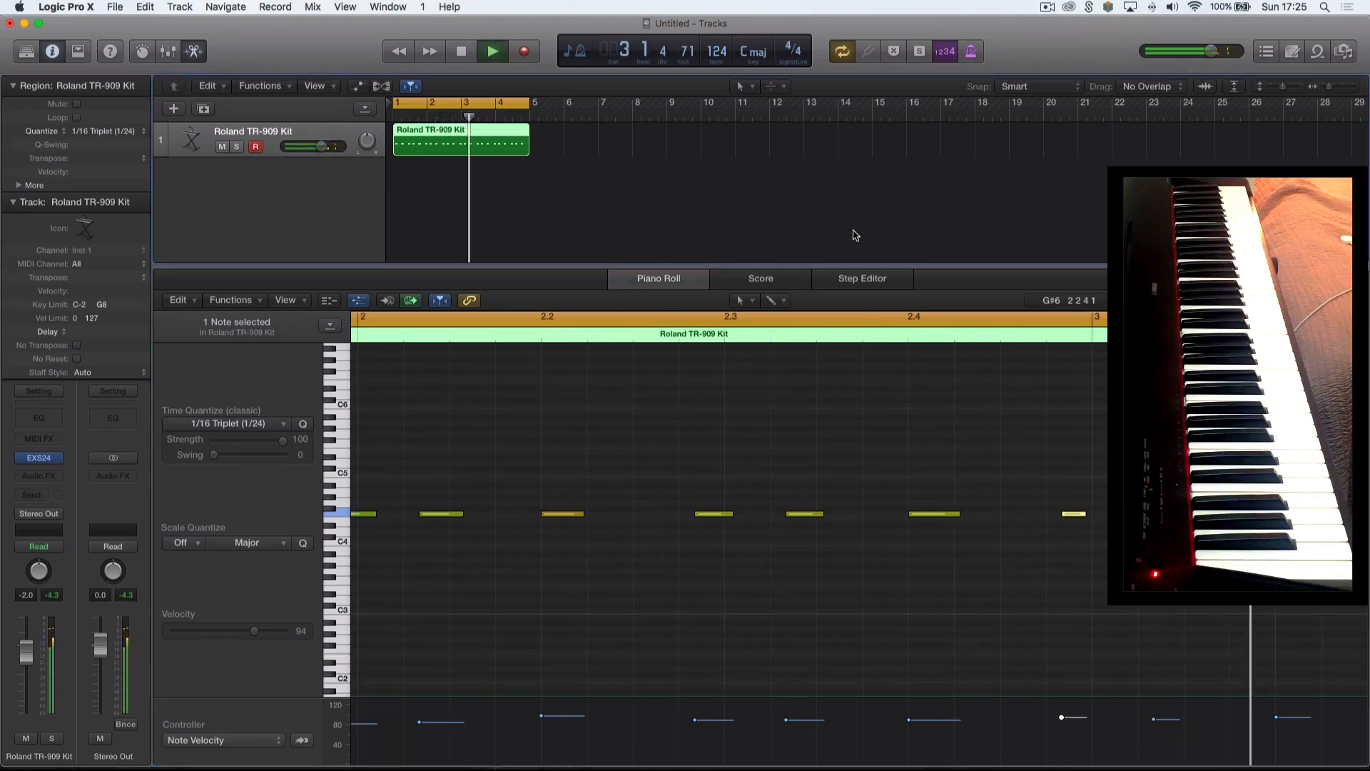
Glue the new recording and the overlapping drum region into one region, restore the Pointer Tool, and deselect the region.
scroll(856, 235, down, 5)
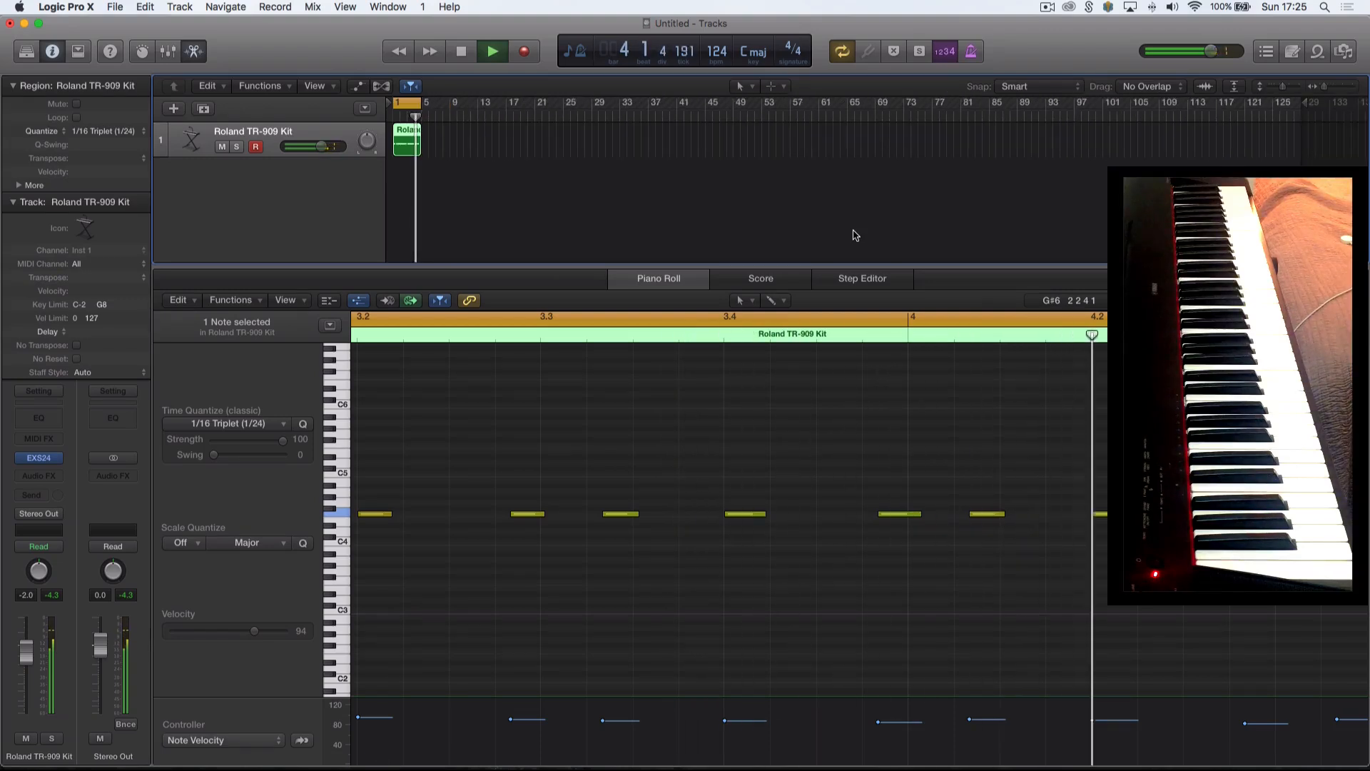
key(space)
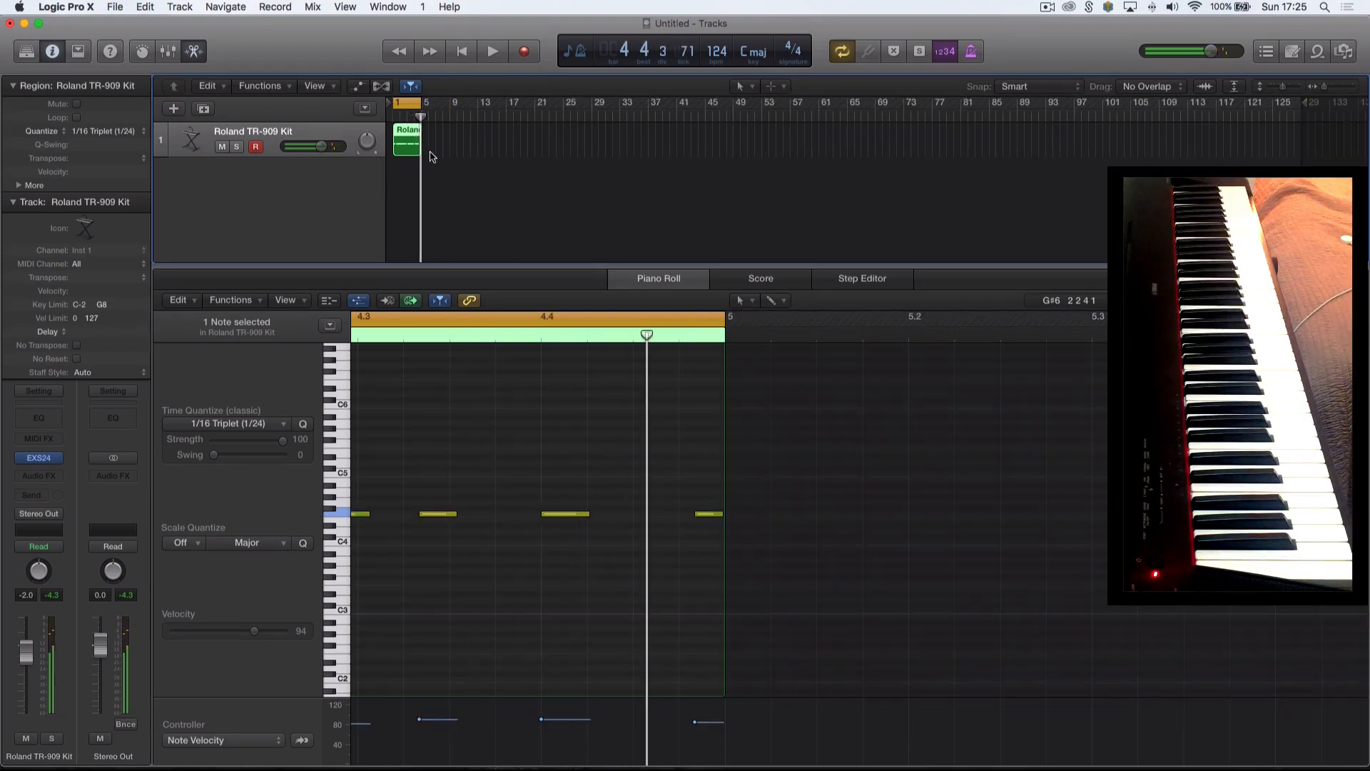
click(744, 87)
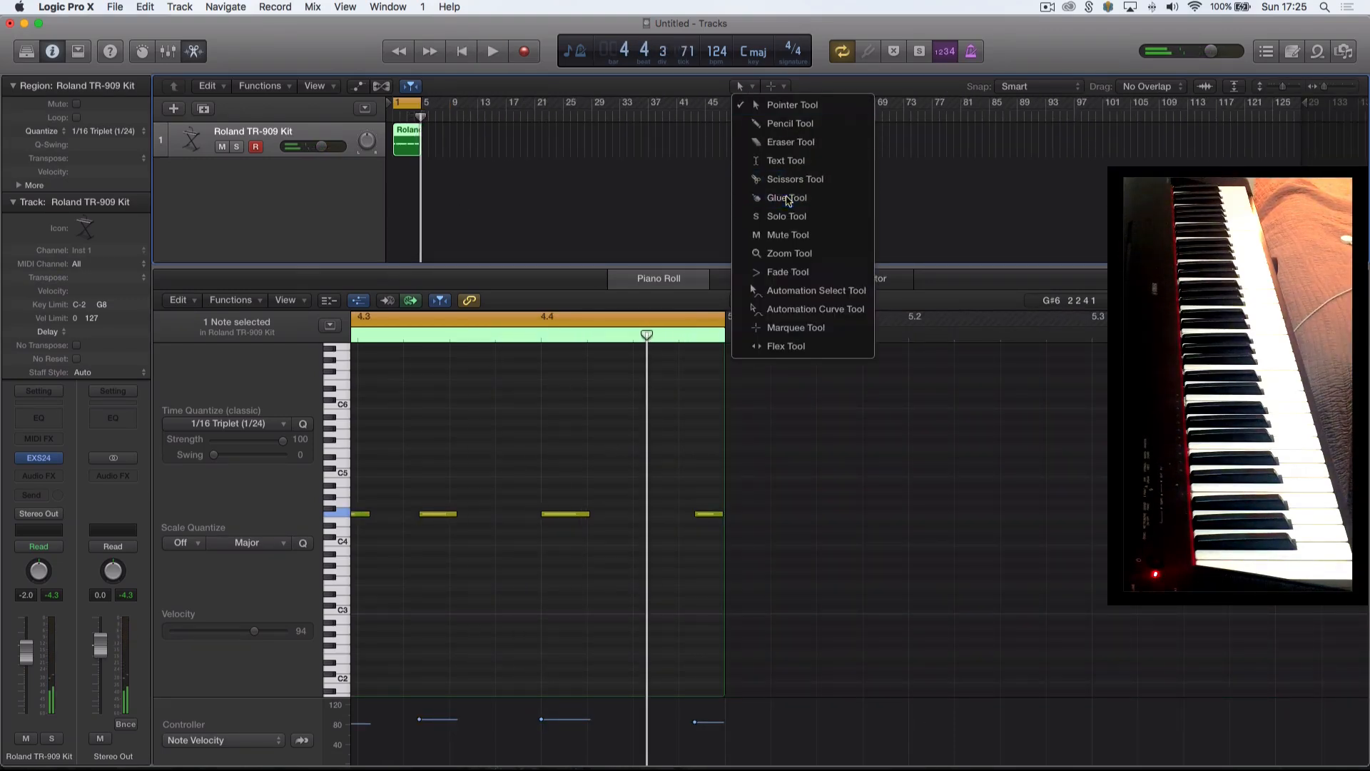
click(783, 195)
drag(462, 174, 399, 140)
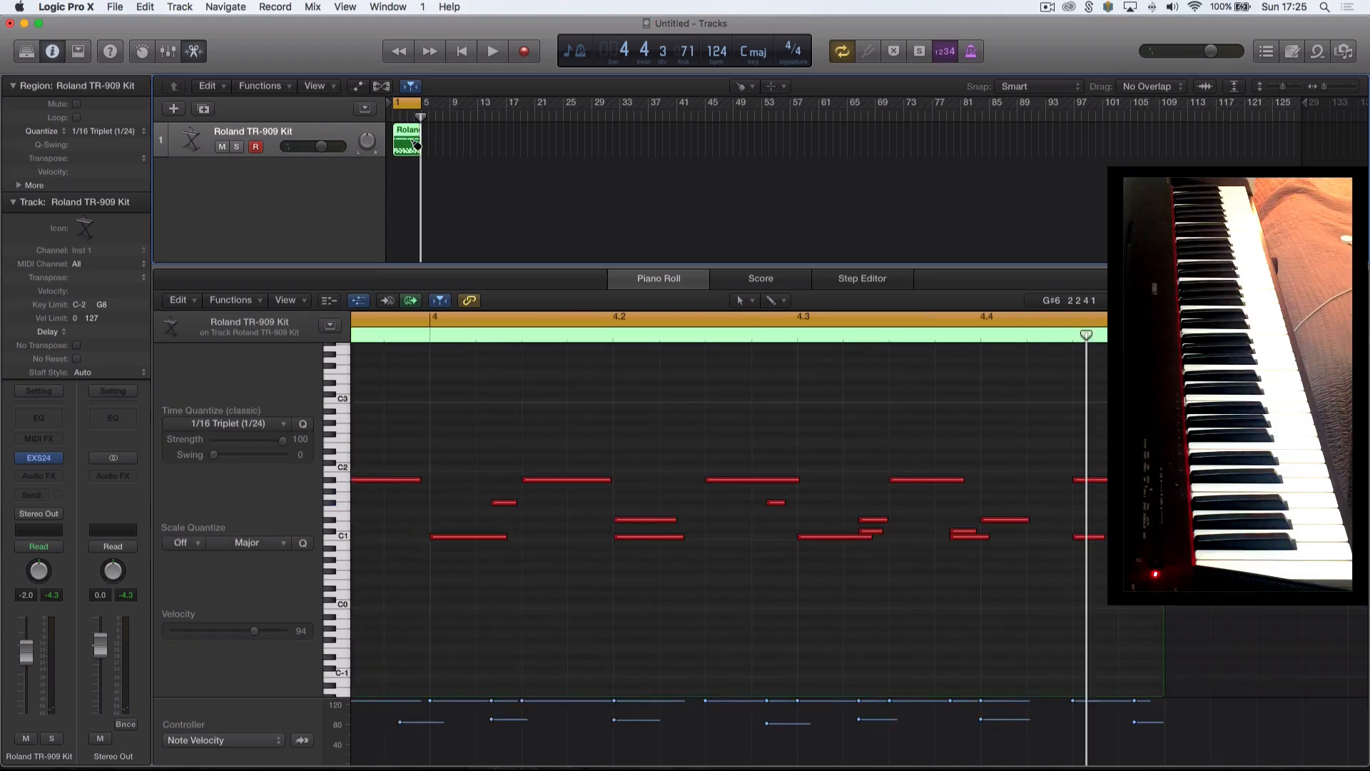
click(743, 87)
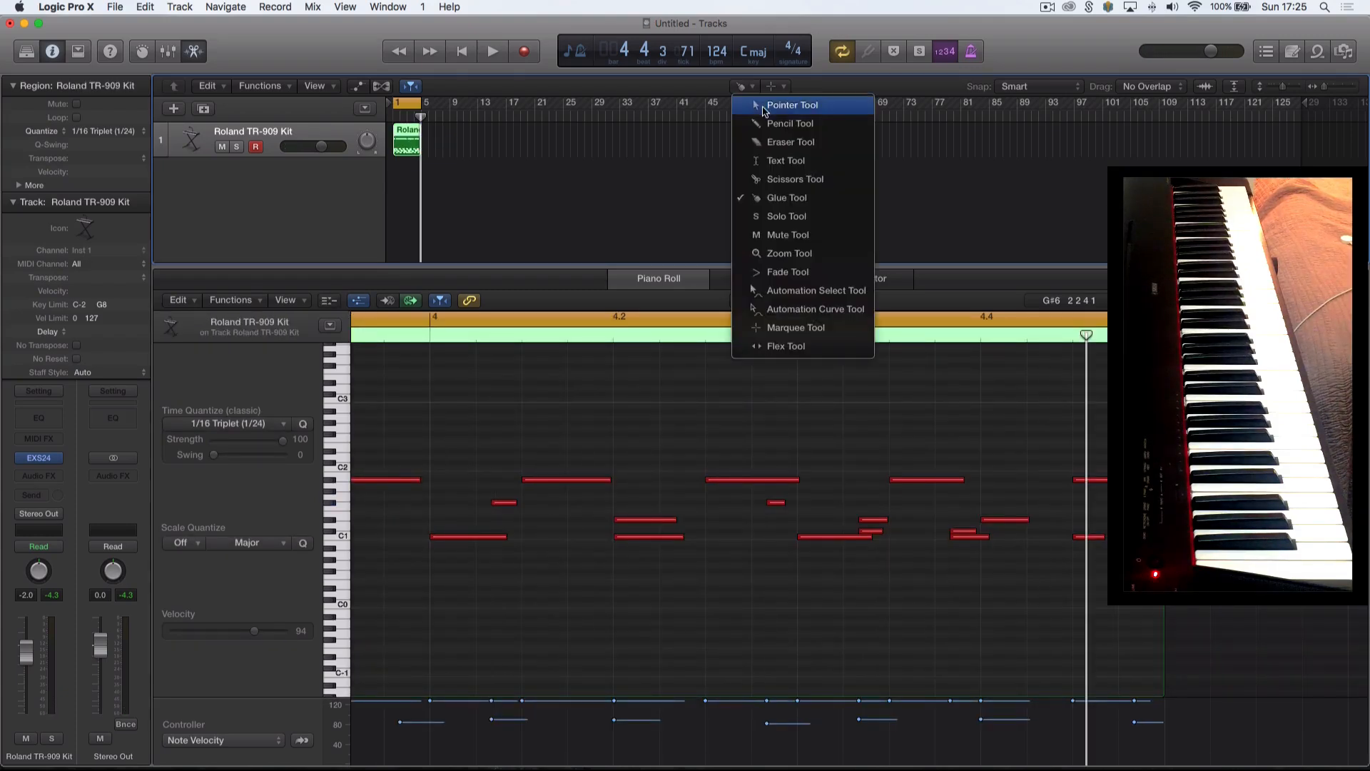
click(764, 107)
click(498, 146)
Record a part with one longer note around beat 3 of each bar, pitched between C4 and C5.
key(super+Right)
key(super+Right)
key(super+Right)
key(super+Right)
key(super+Right)
scroll(498, 143, left, 5)
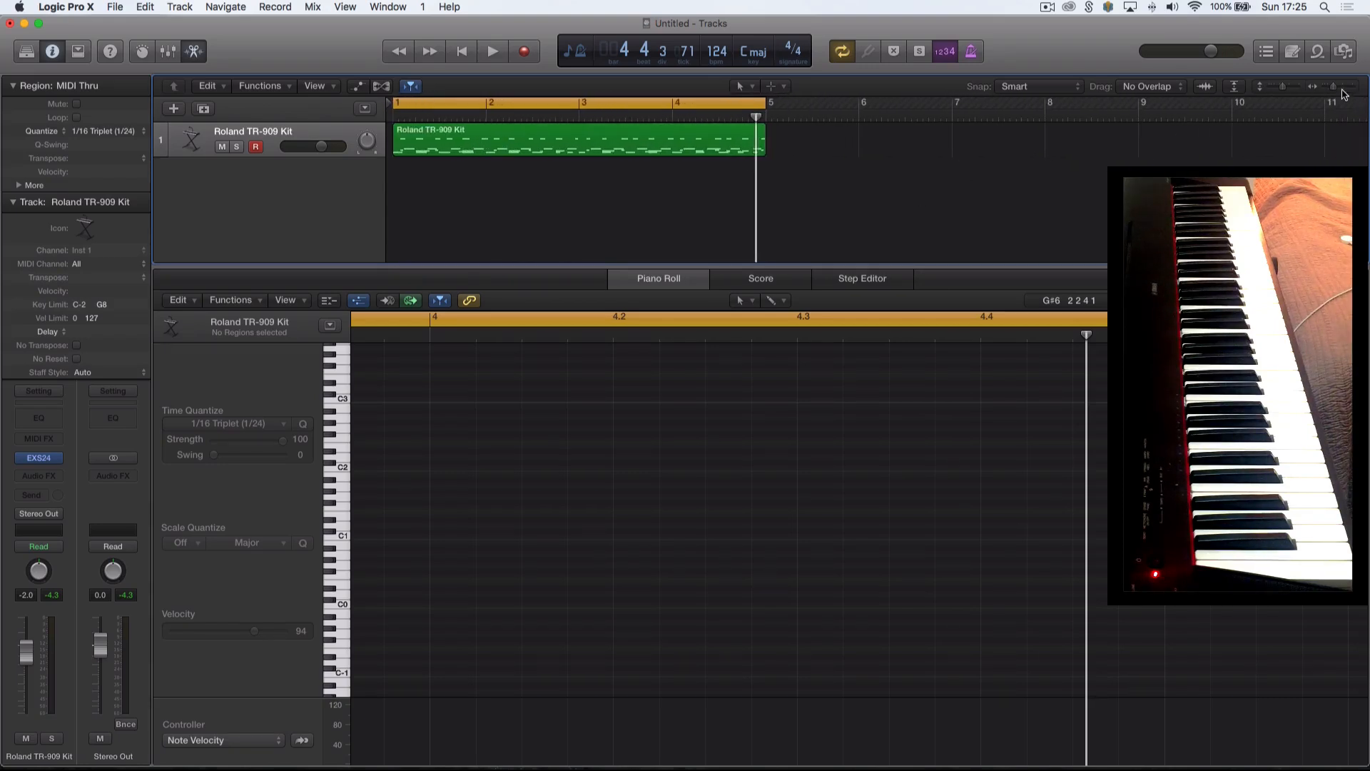
drag(1284, 89, 1297, 89)
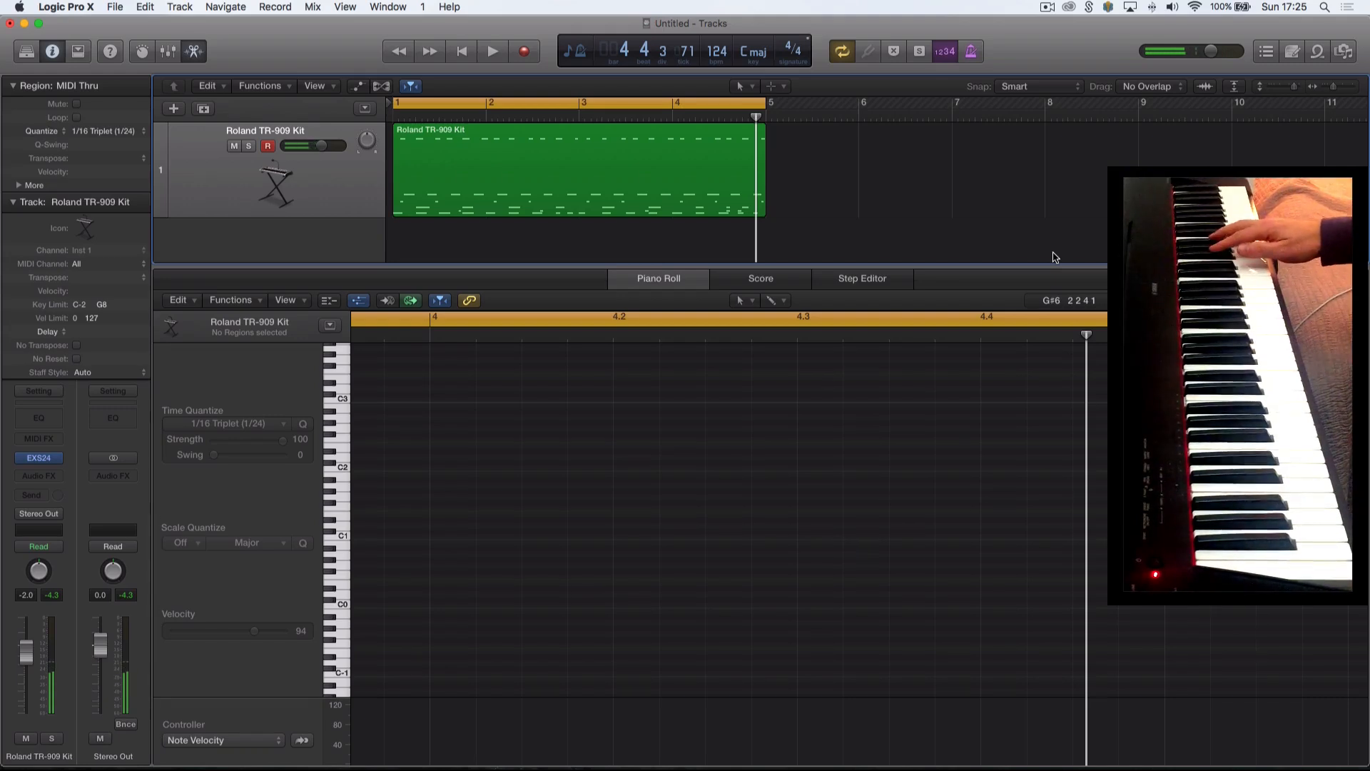
key(space)
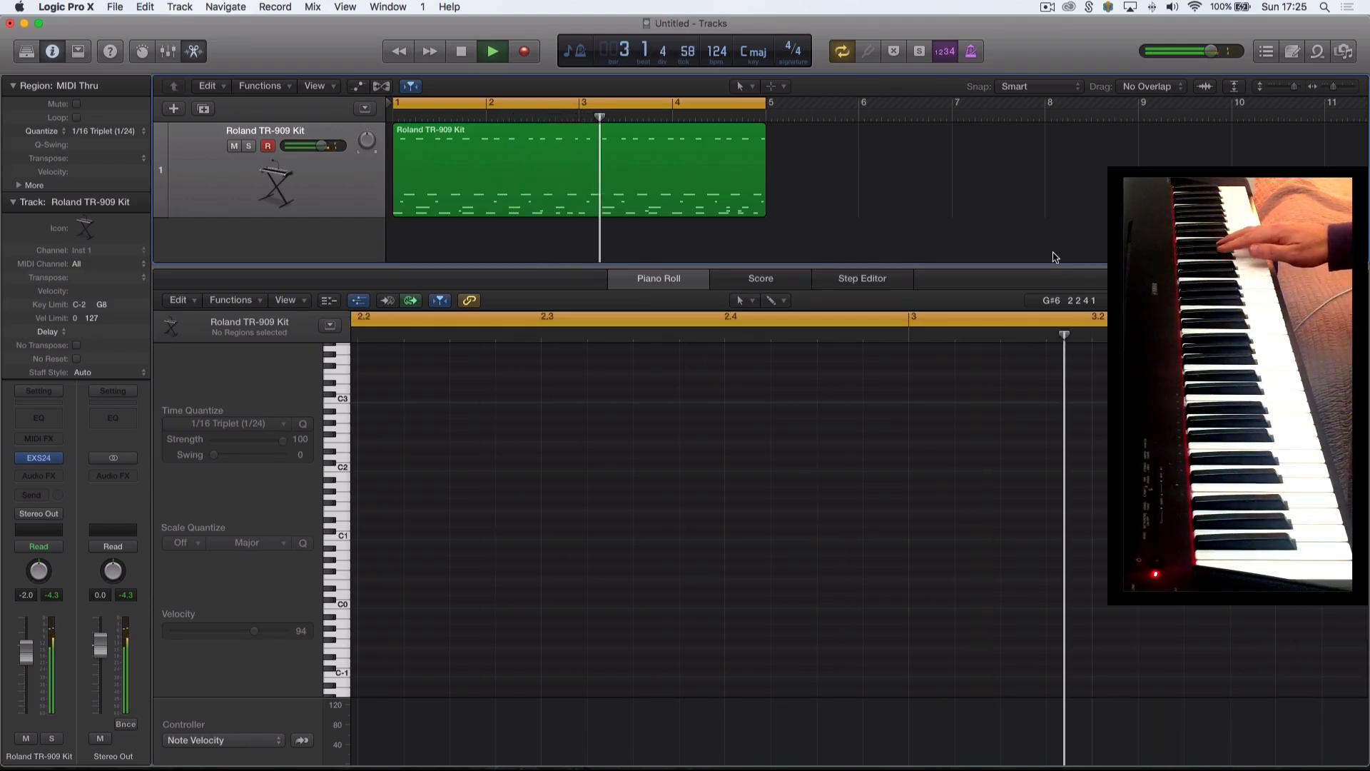
click(522, 52)
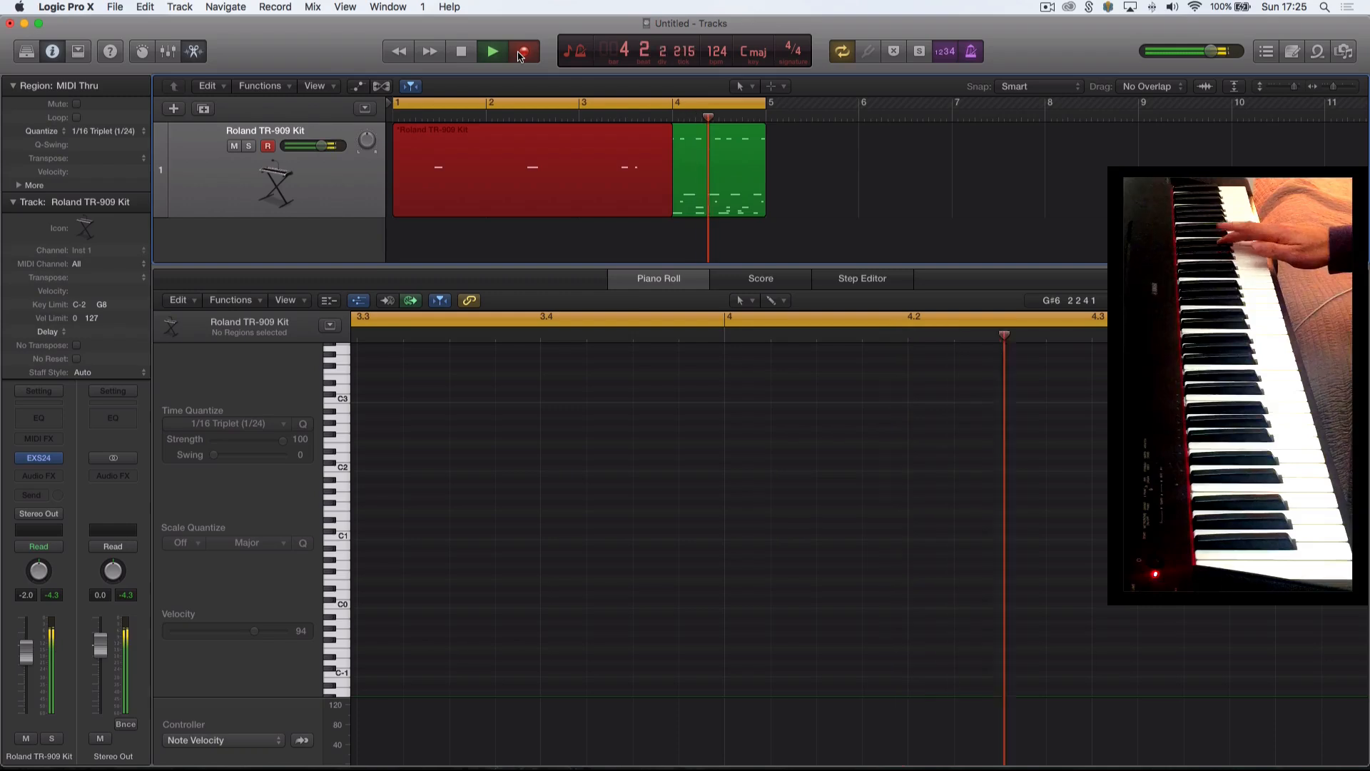
click(522, 53)
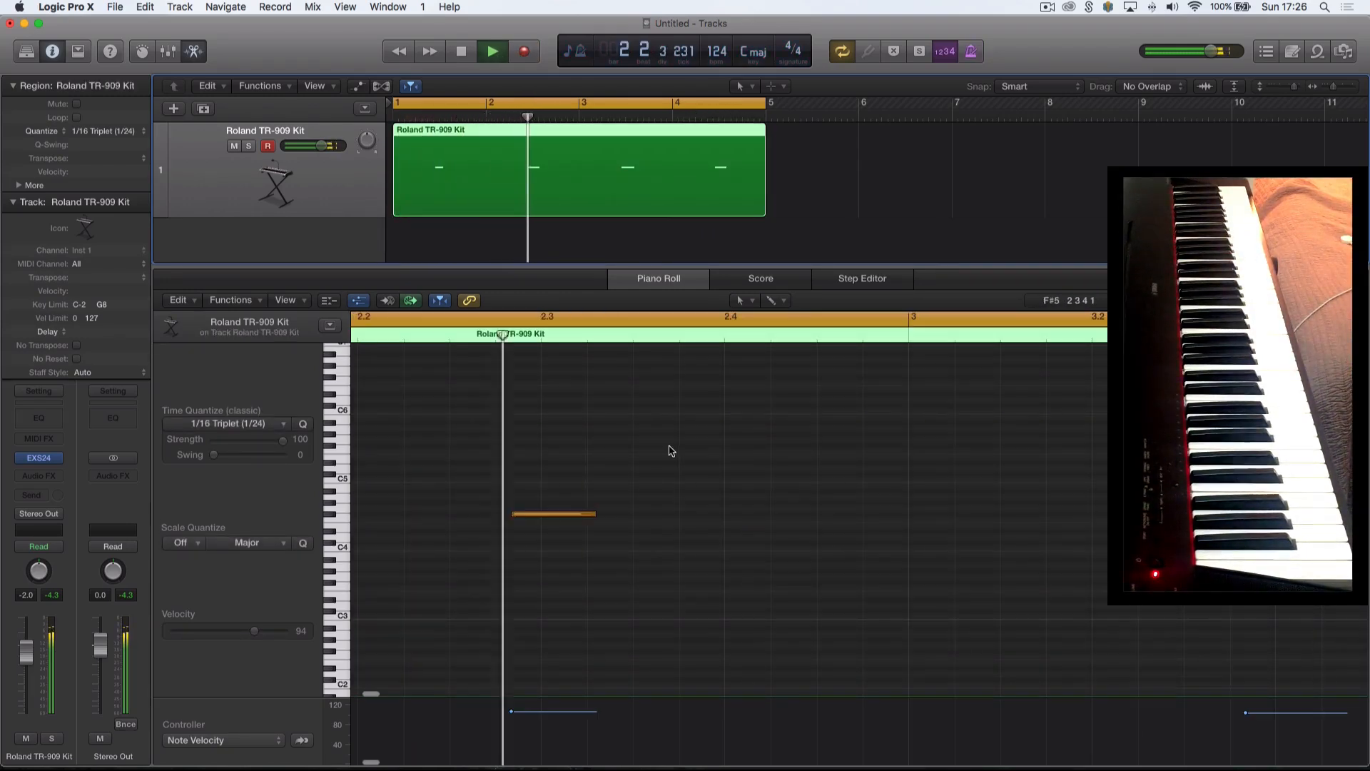
key(space)
Raise the velocity of the four newly recorded notes to 127 and glue their region with the existing drum region.
click(631, 547)
drag(513, 716, 528, 597)
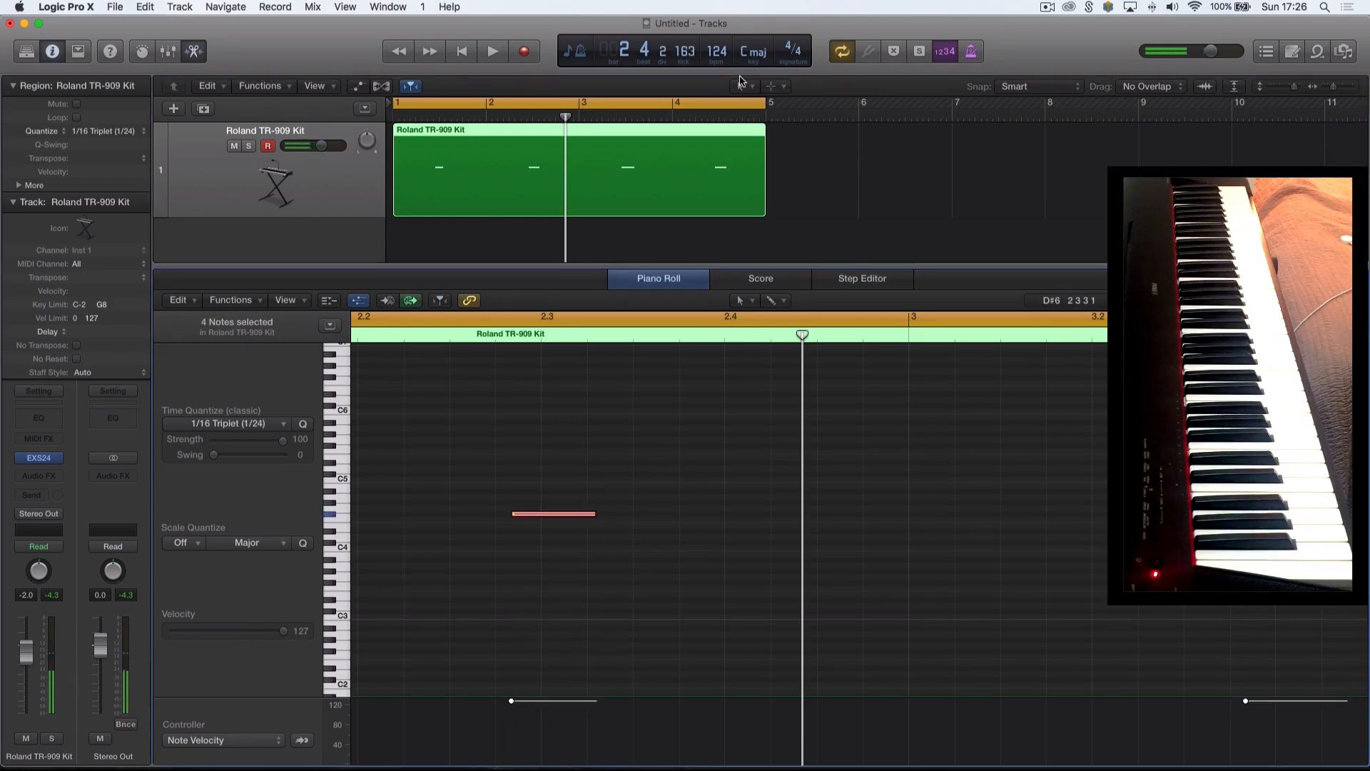
click(746, 86)
click(756, 191)
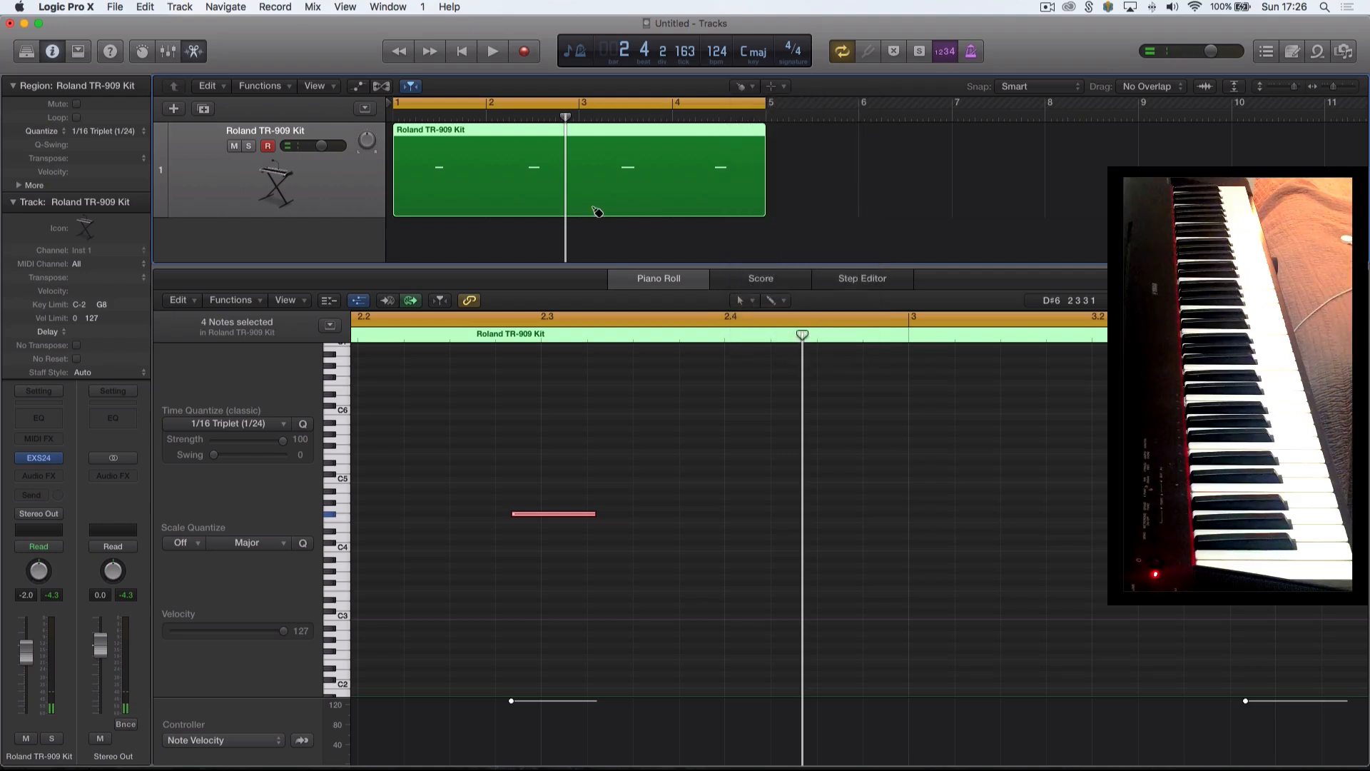
click(597, 178)
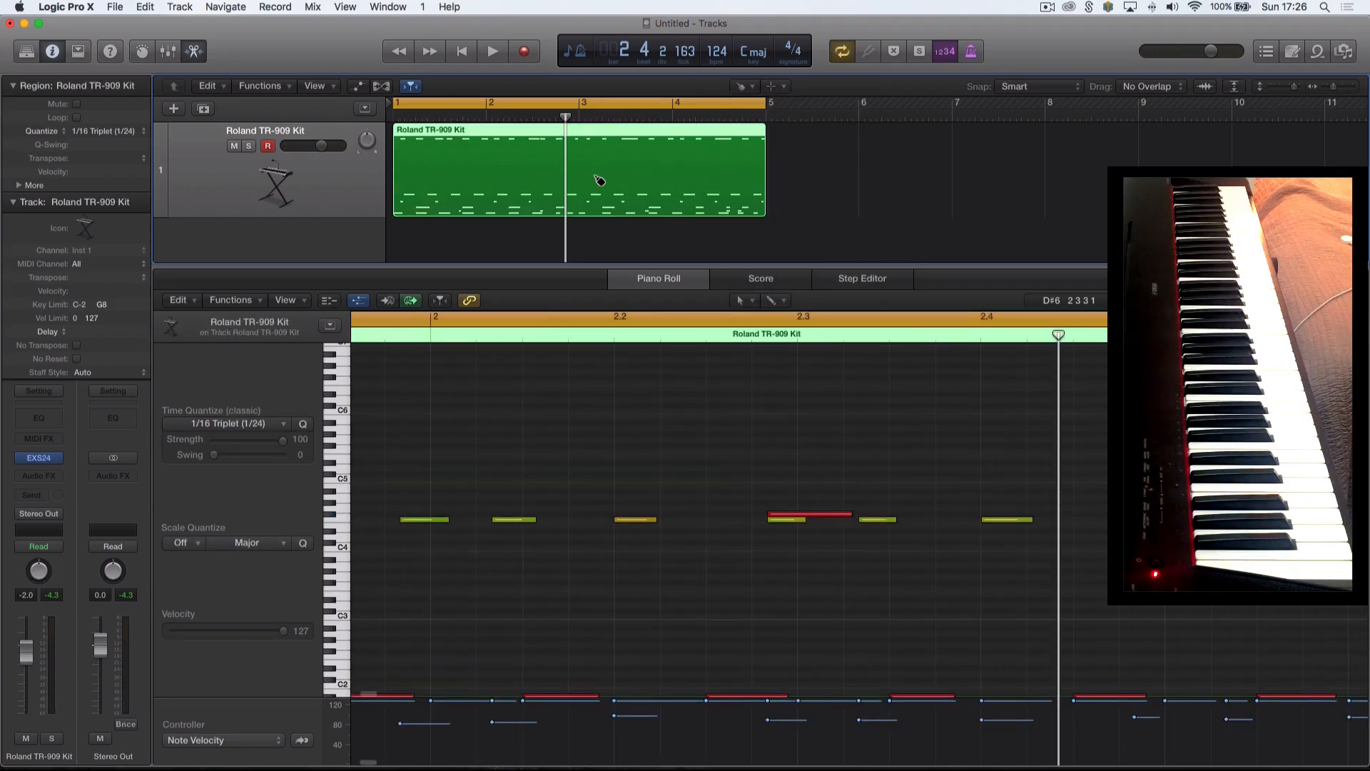
Play the merged loop and record a busy part alternating between two neighbouring pitches just below C5 across all four bars.
key(space)
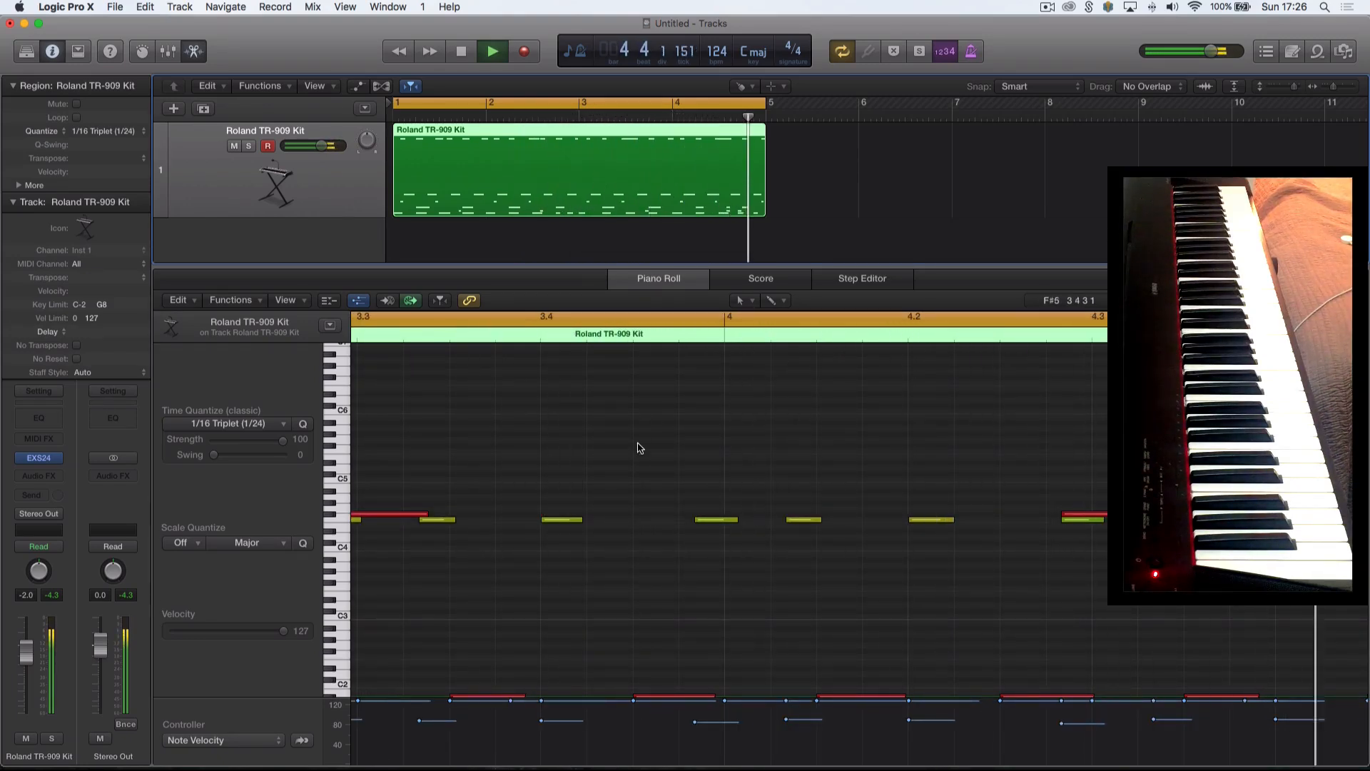
scroll(638, 447, down, 3)
scroll(637, 448, down, 8)
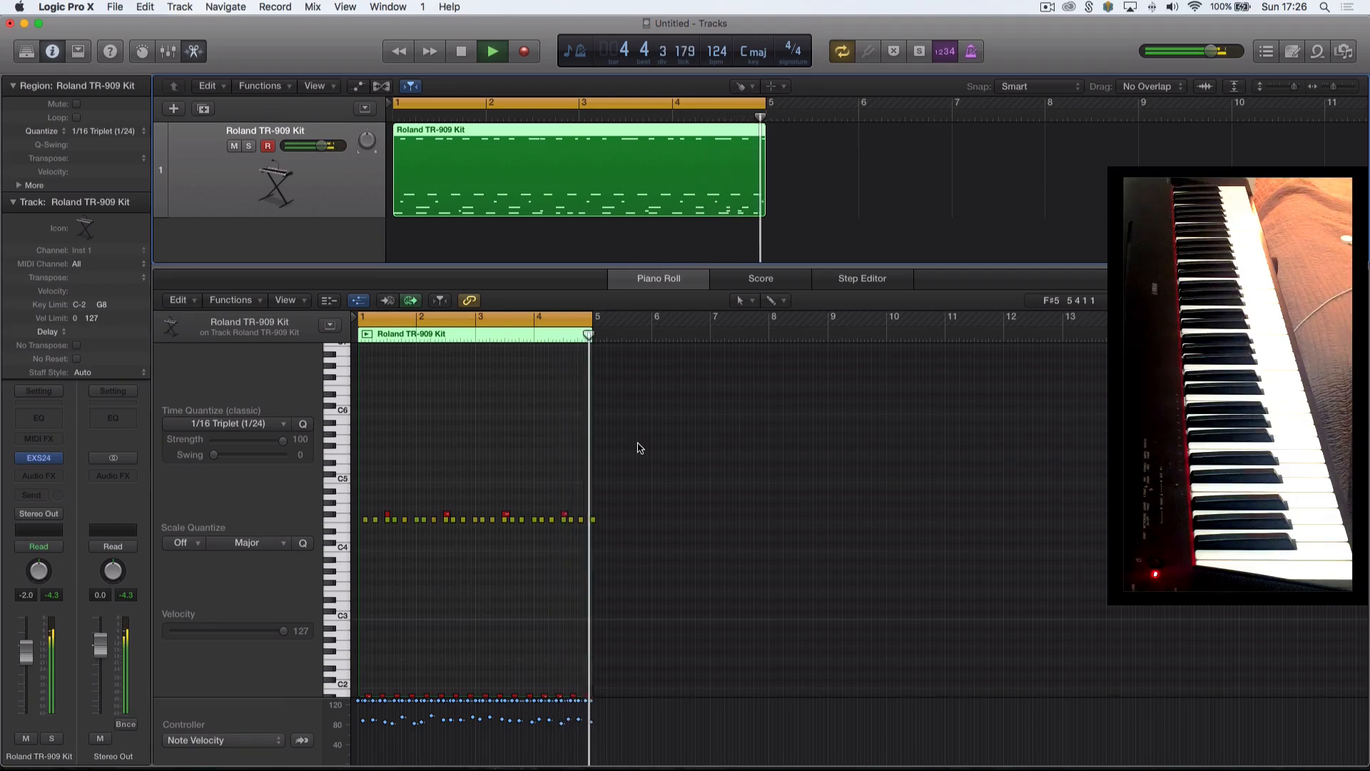
key(space)
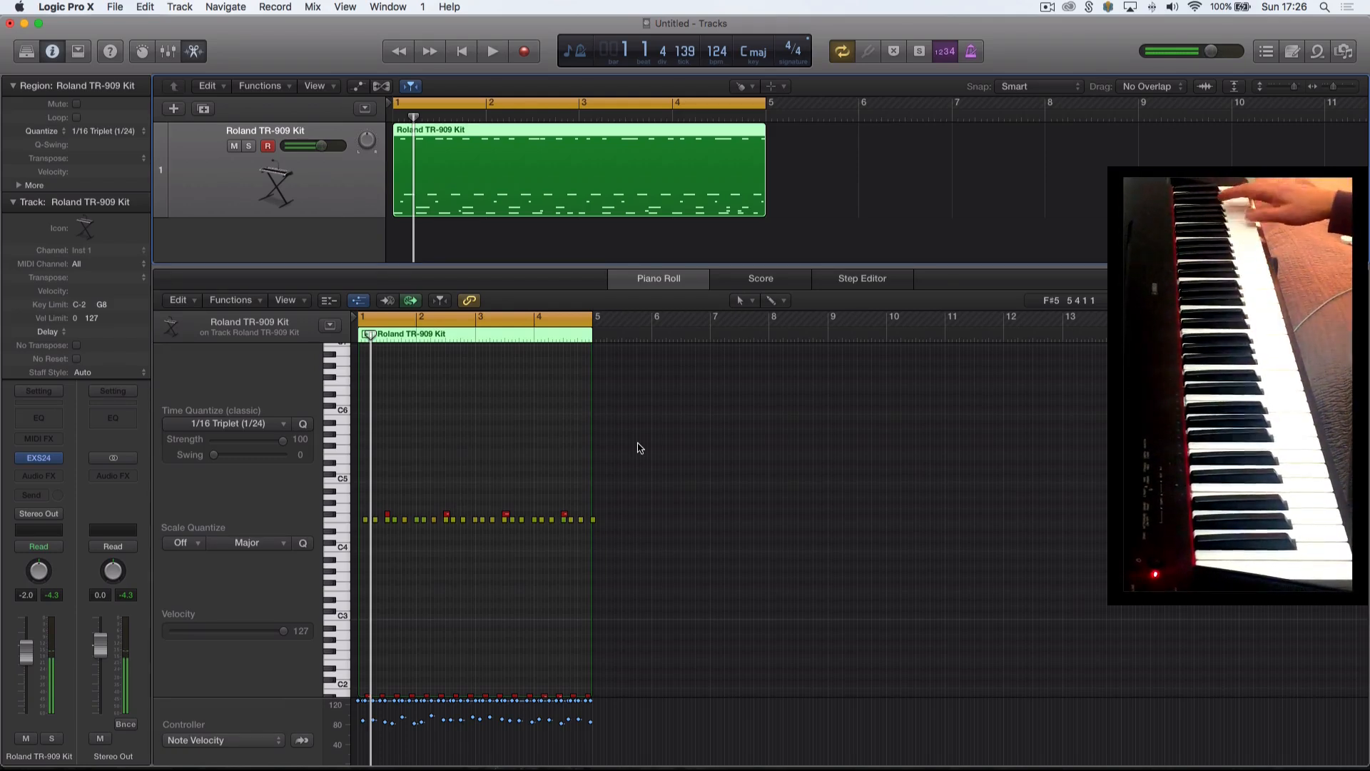
key(space)
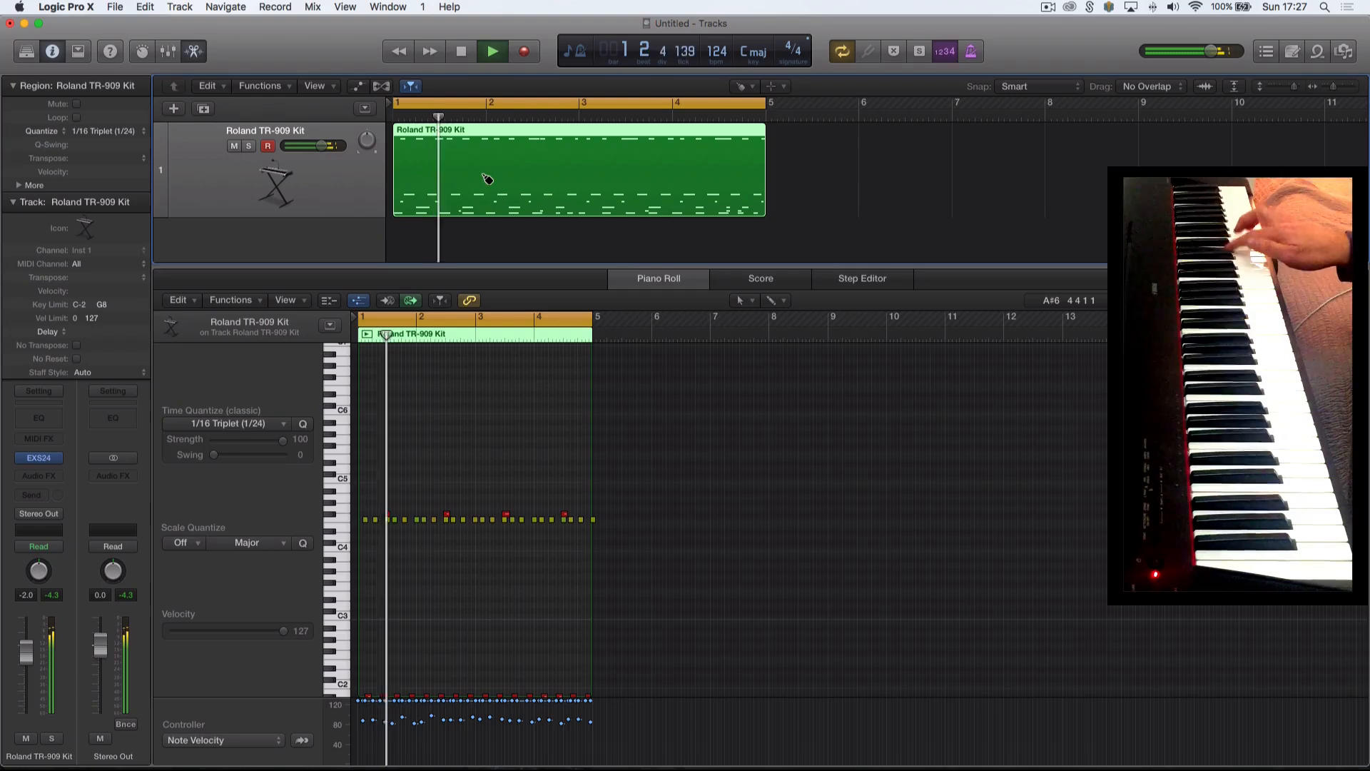
click(521, 49)
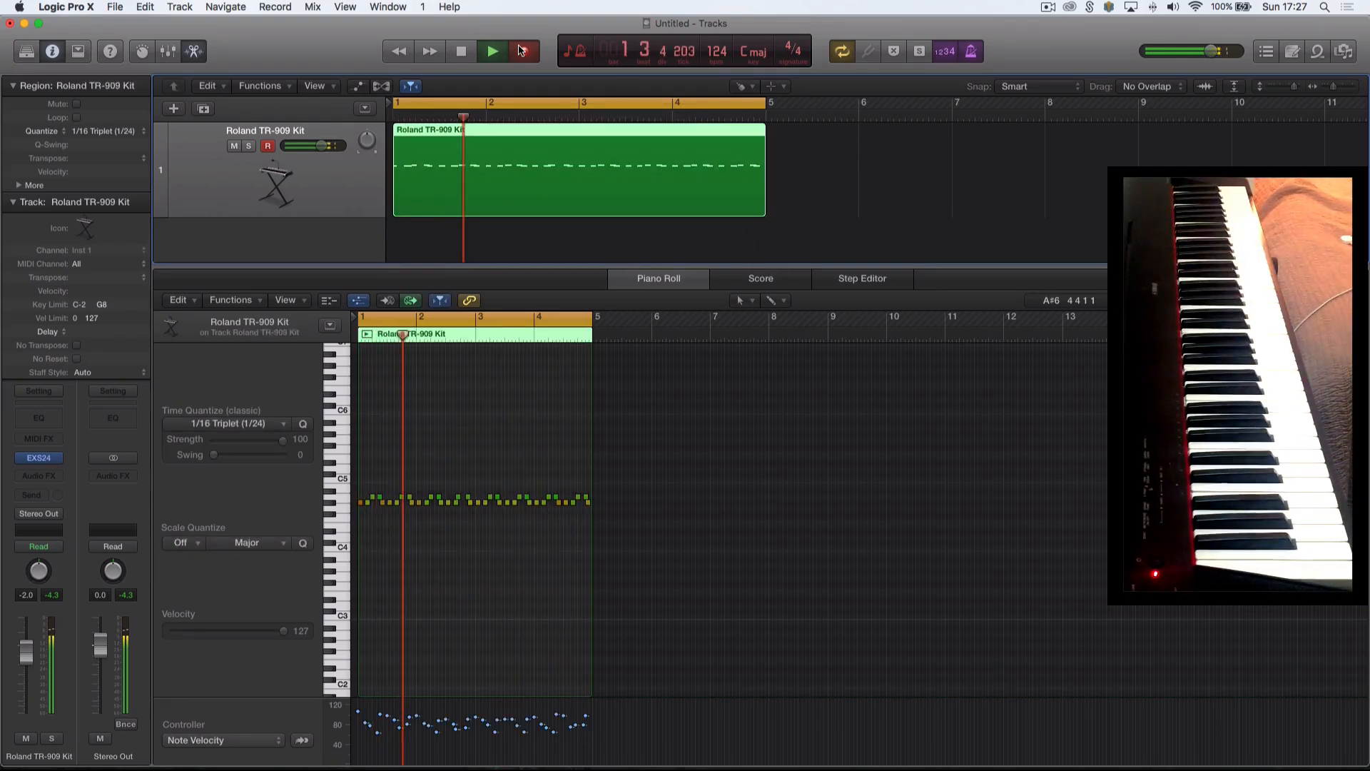
click(521, 50)
key(space)
Set the velocity of the first note of the new two-pitch part to 100 and play the loop.
scroll(404, 568, up, 3)
scroll(405, 568, up, 4)
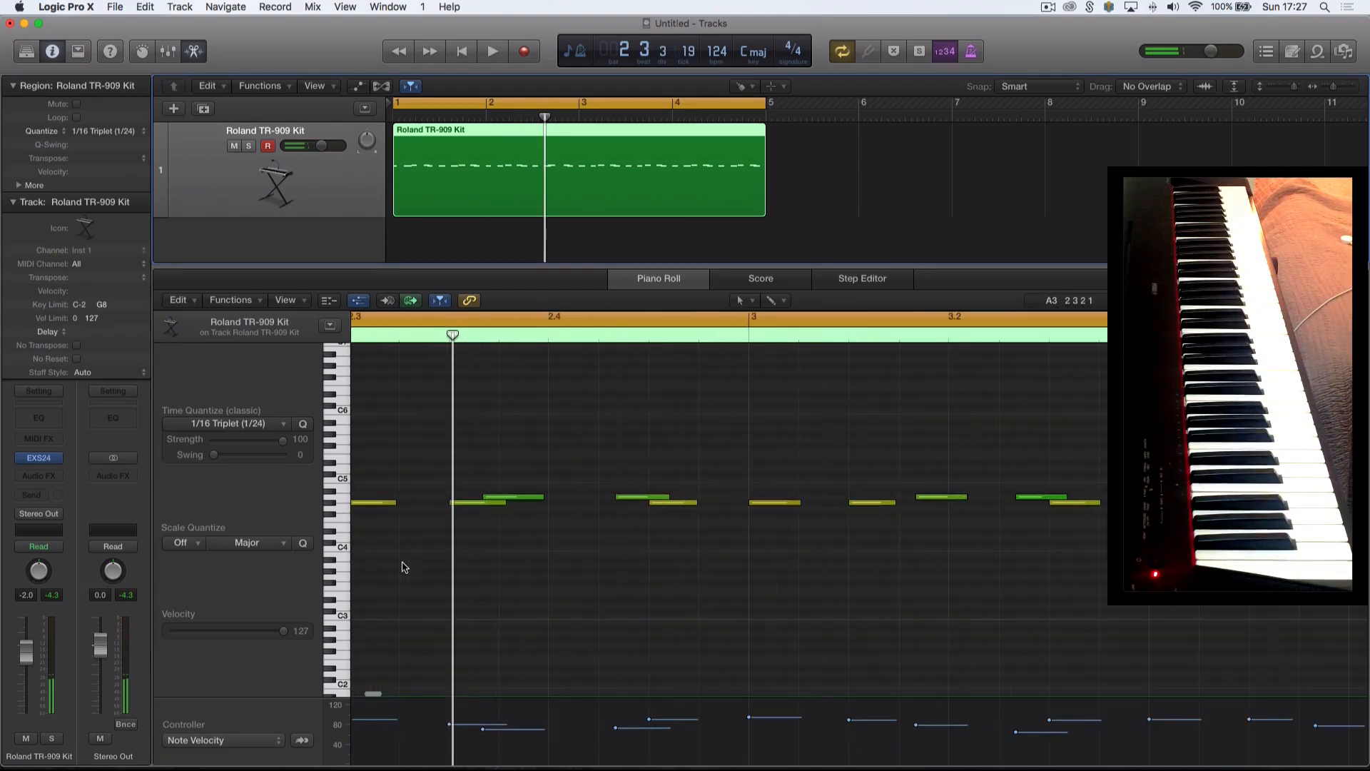
scroll(405, 568, left, 10)
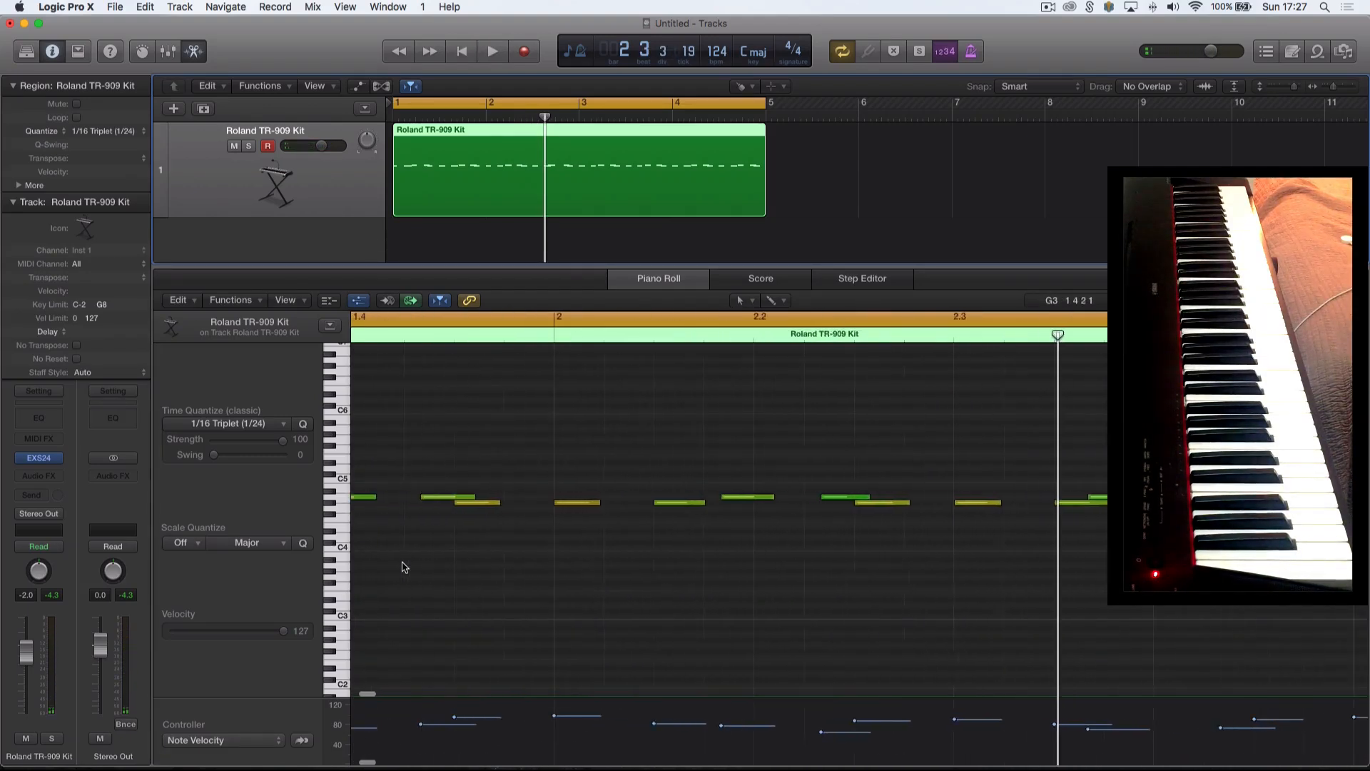
click(377, 503)
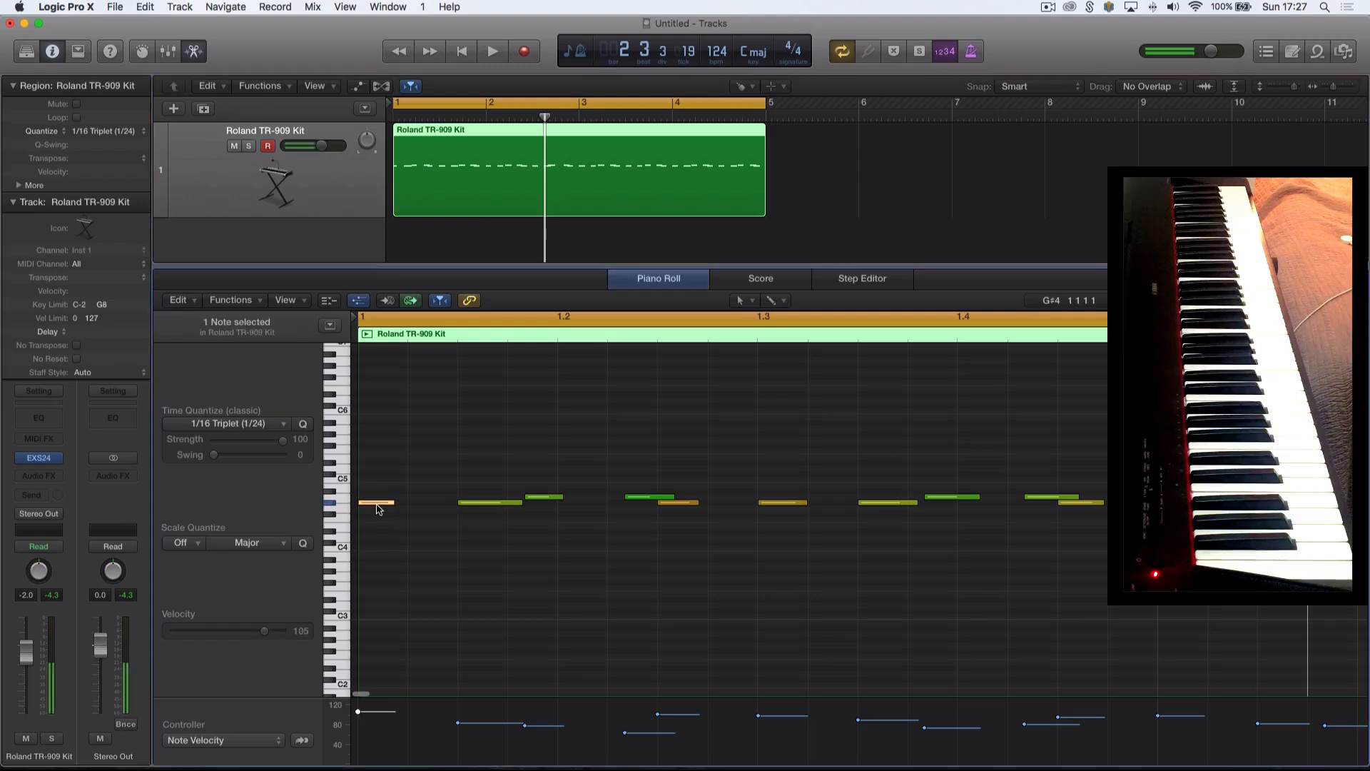
click(378, 504)
drag(357, 710, 360, 714)
key(space)
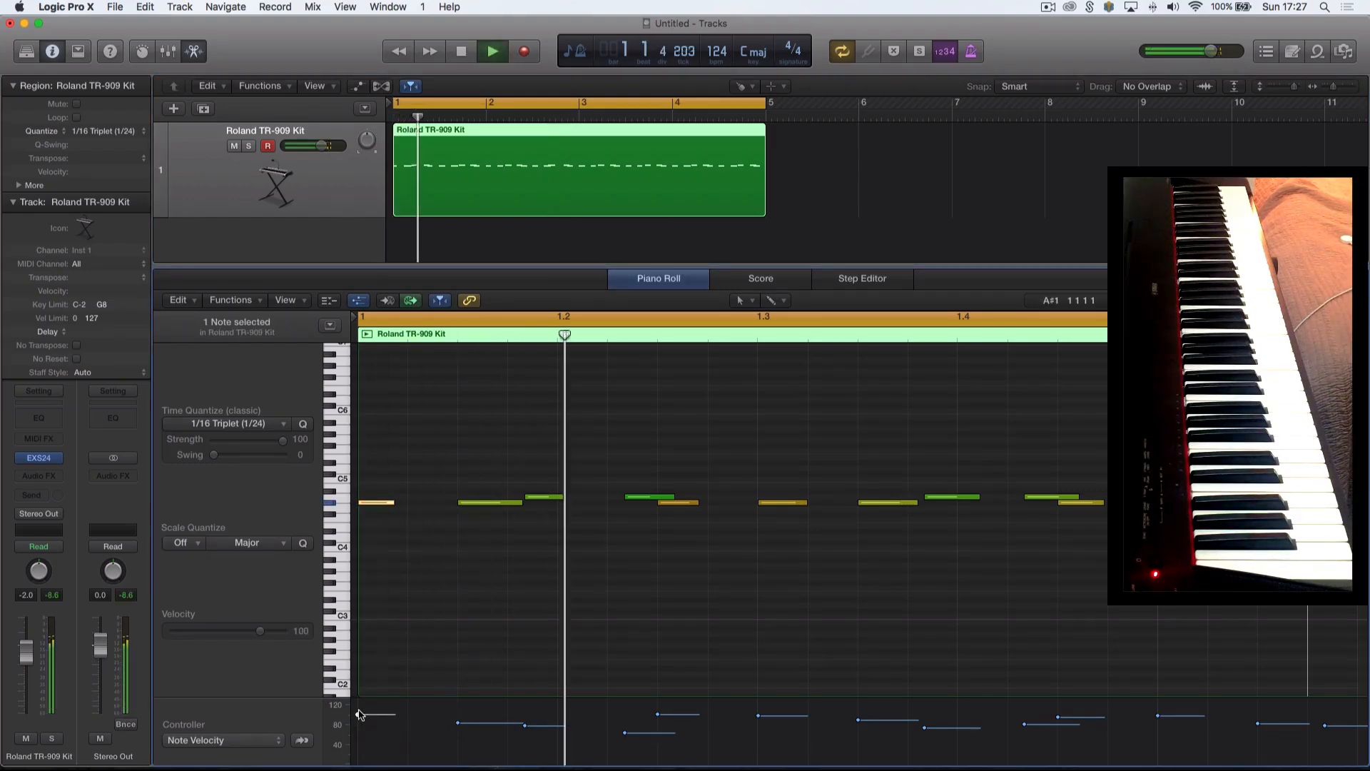
scroll(360, 715, down, 5)
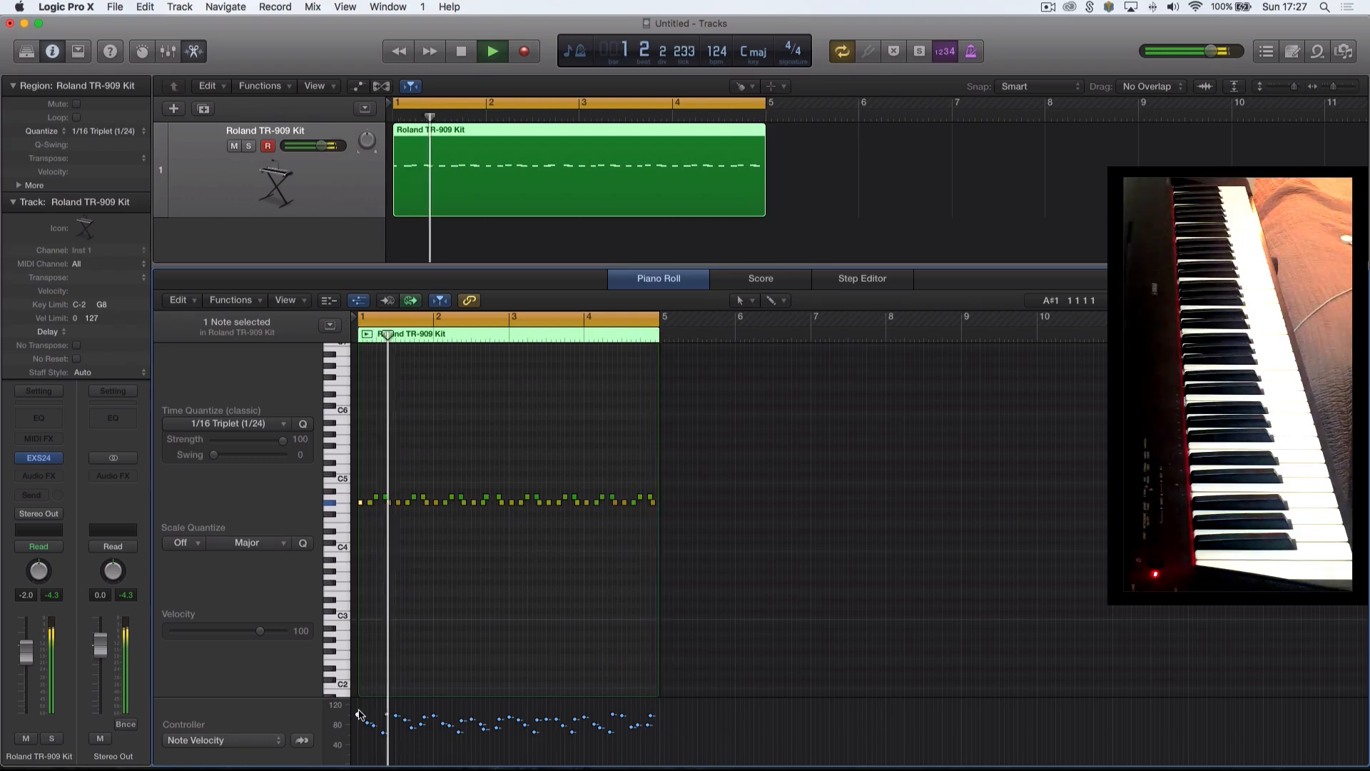
Stop playback and glue the two-pitch part's region with the existing drum region.
key(space)
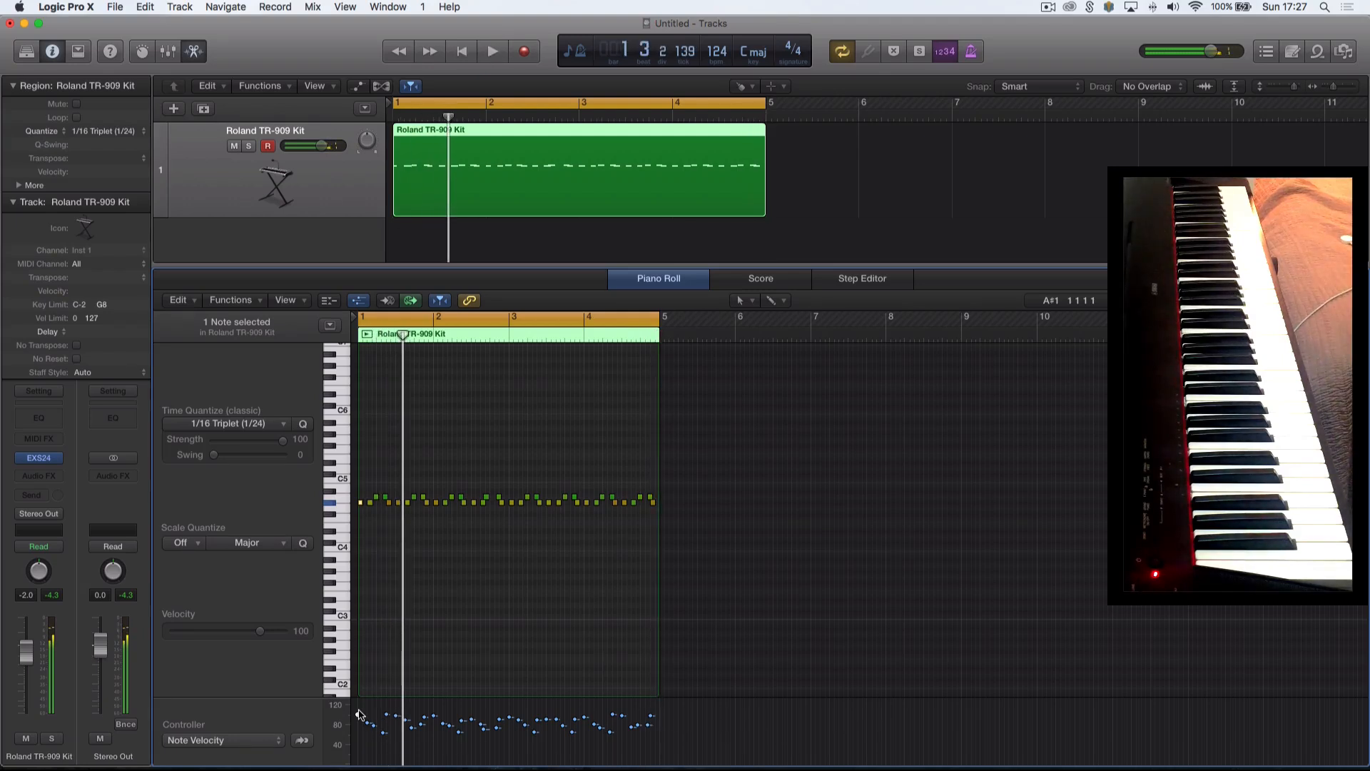
drag(843, 140, 545, 174)
click(545, 174)
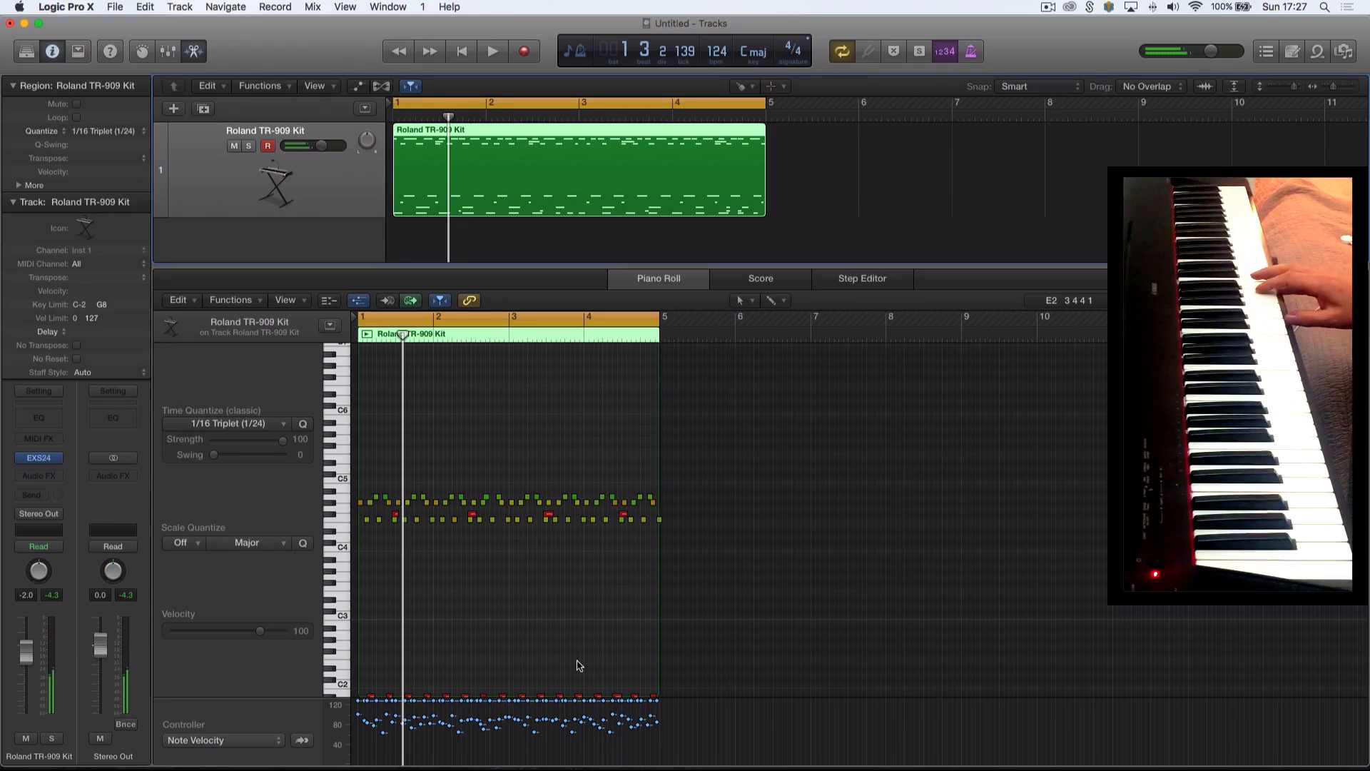
Record a repeating single-pitch part just below C4 across all four bars and glue its region with the existing drum region.
key(space)
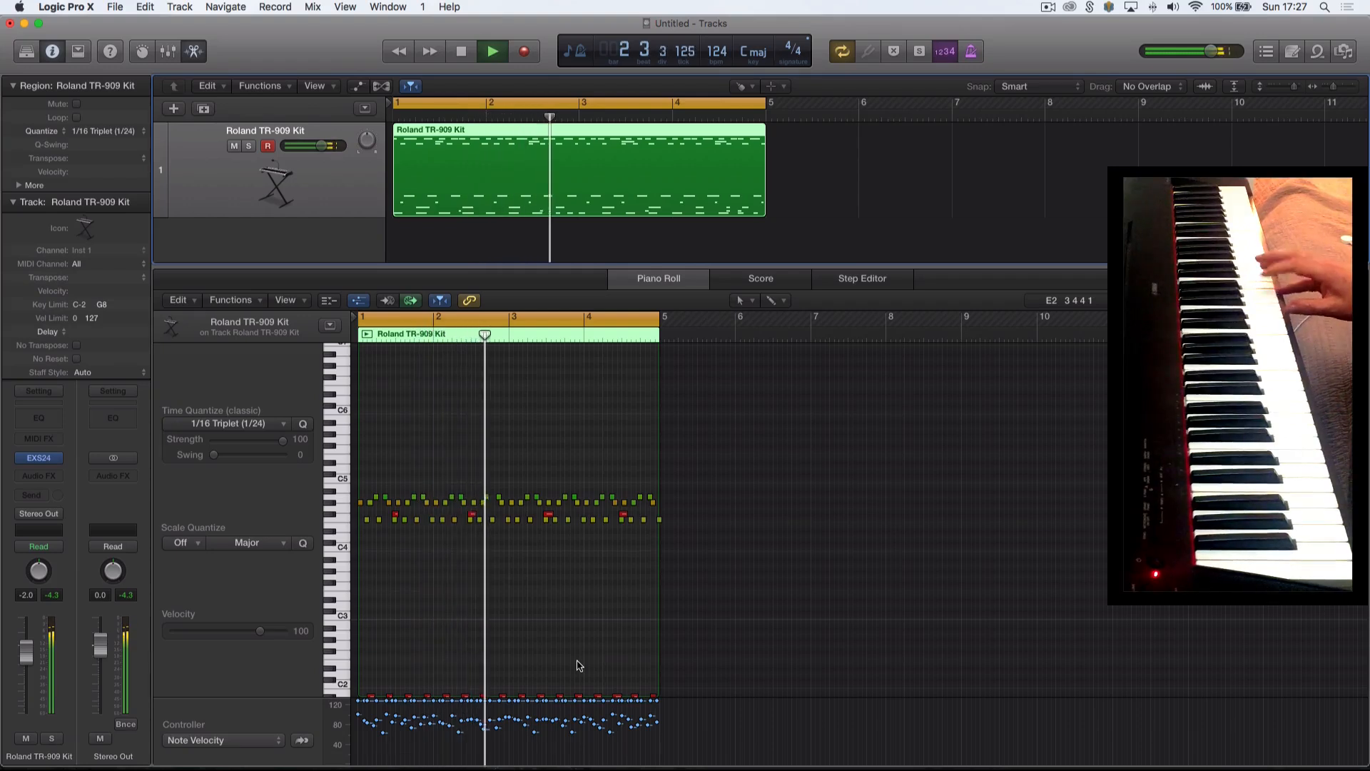
click(523, 54)
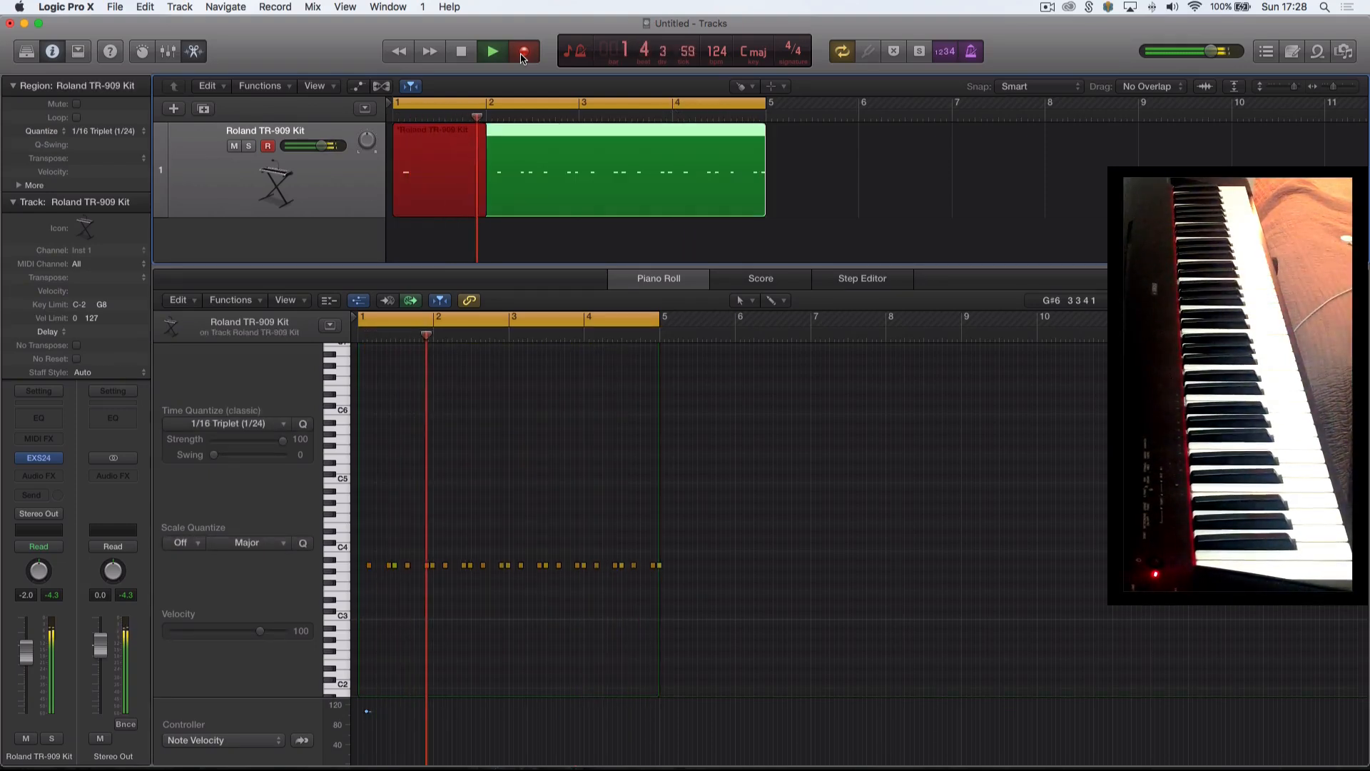
click(503, 52)
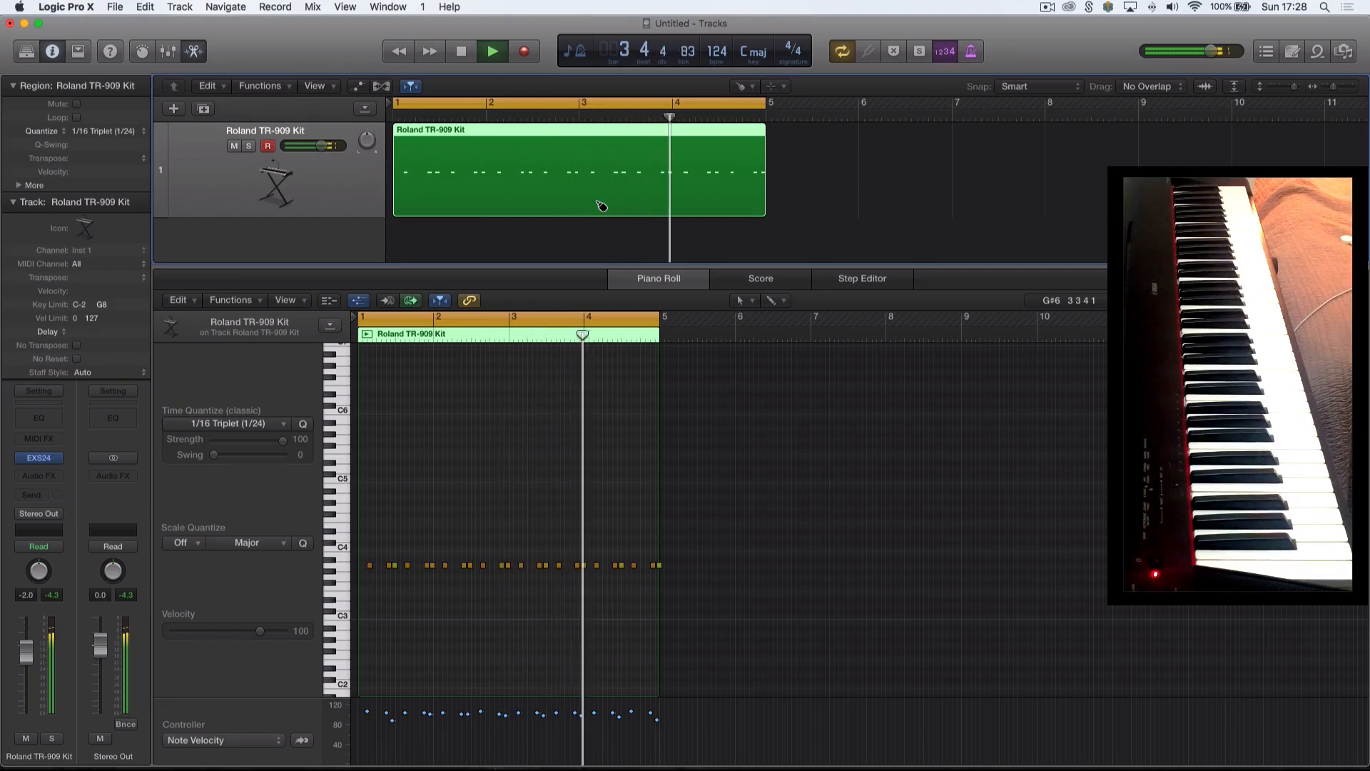
key(space)
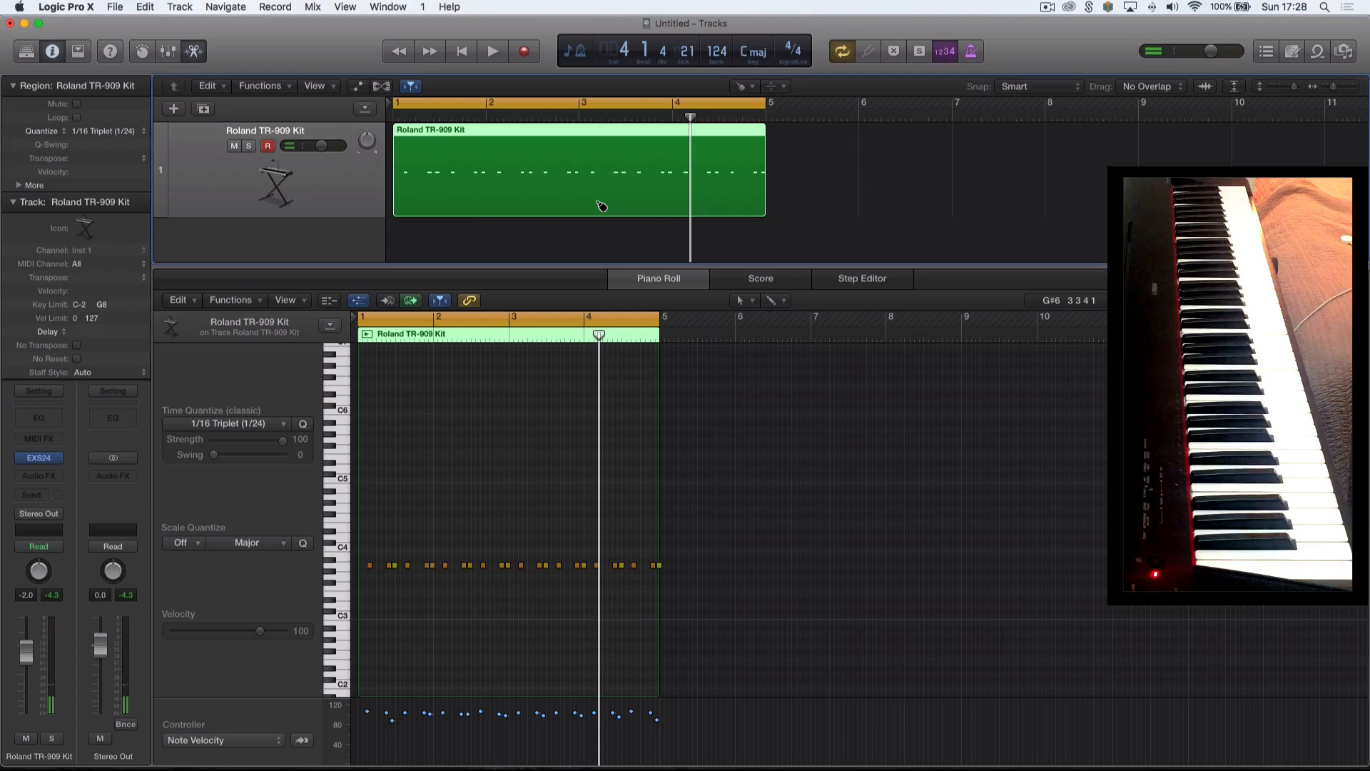
drag(789, 145, 529, 170)
click(529, 170)
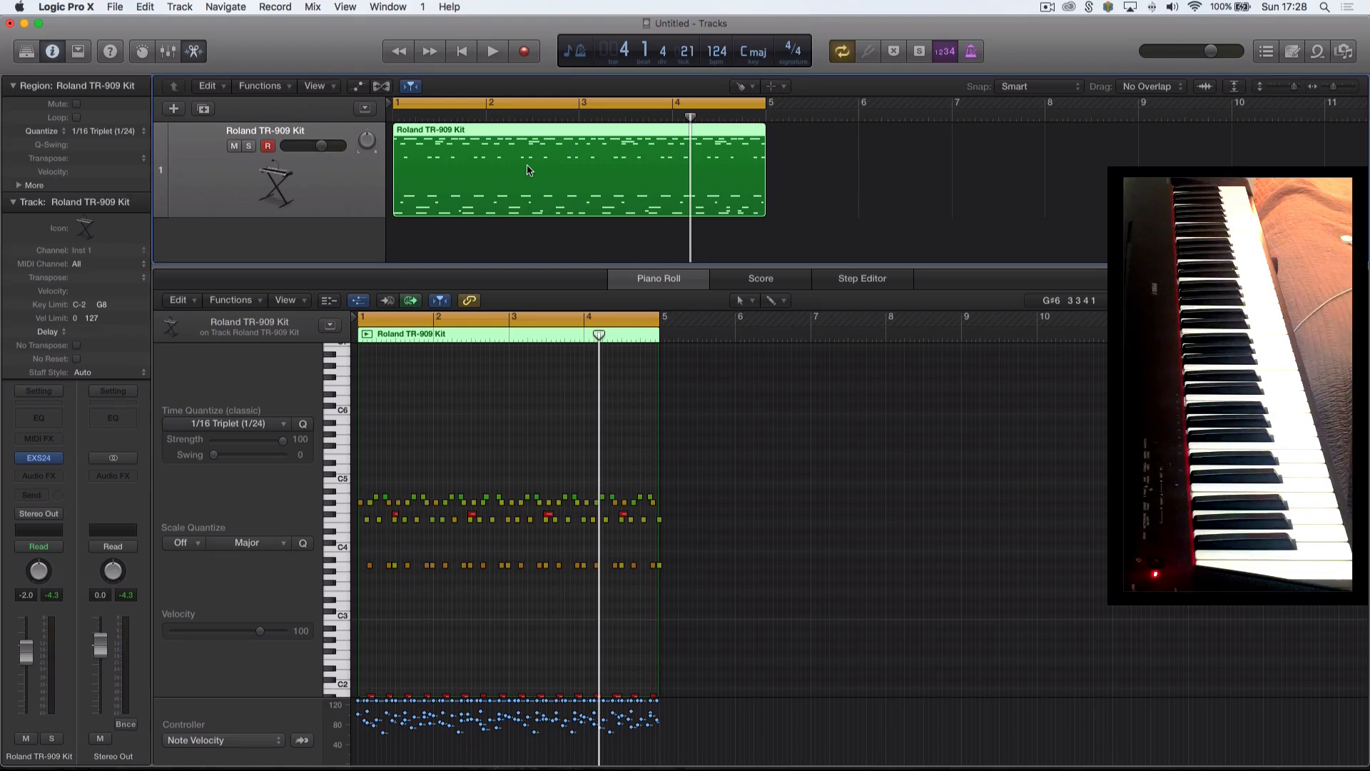
Open the EXS24 Instrument Editor for the Roland TR-909 Kit and move its window clear of the keyboard footage.
click(41, 458)
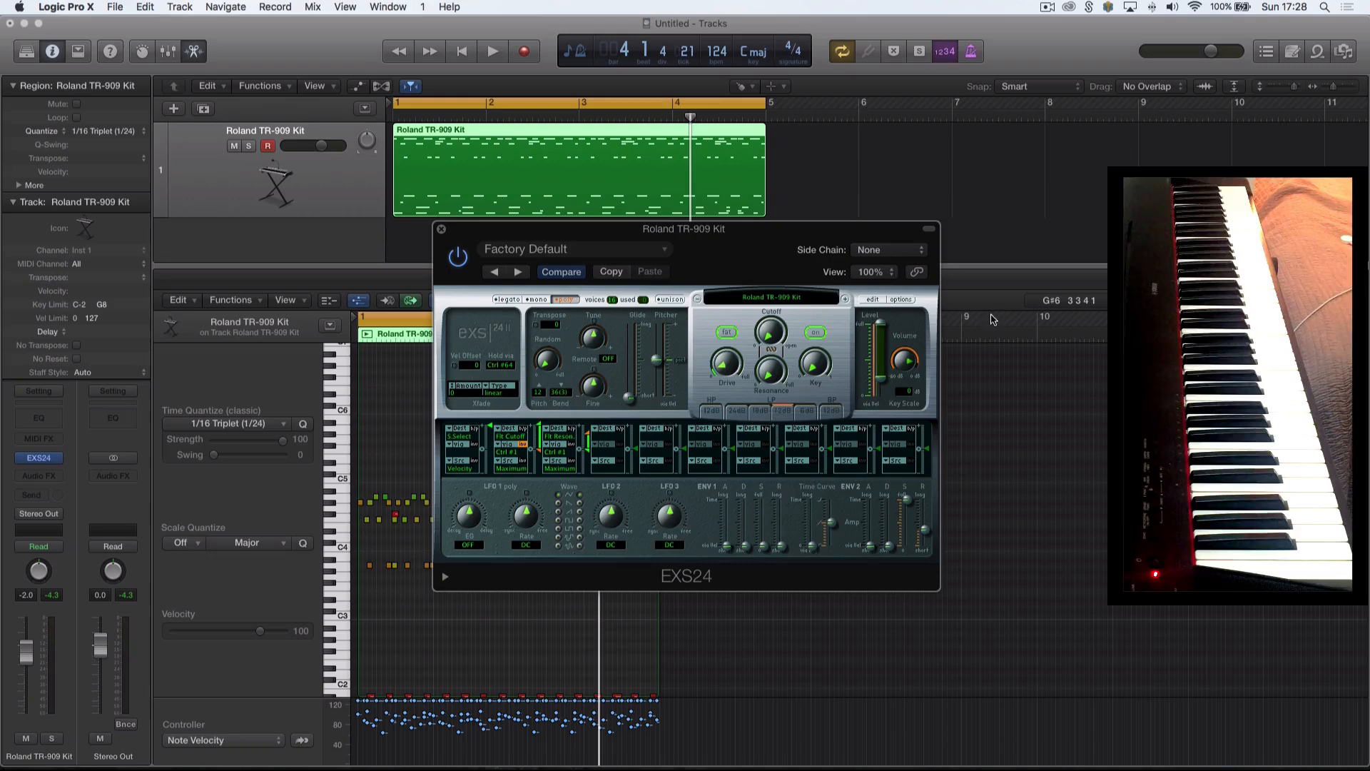
click(871, 299)
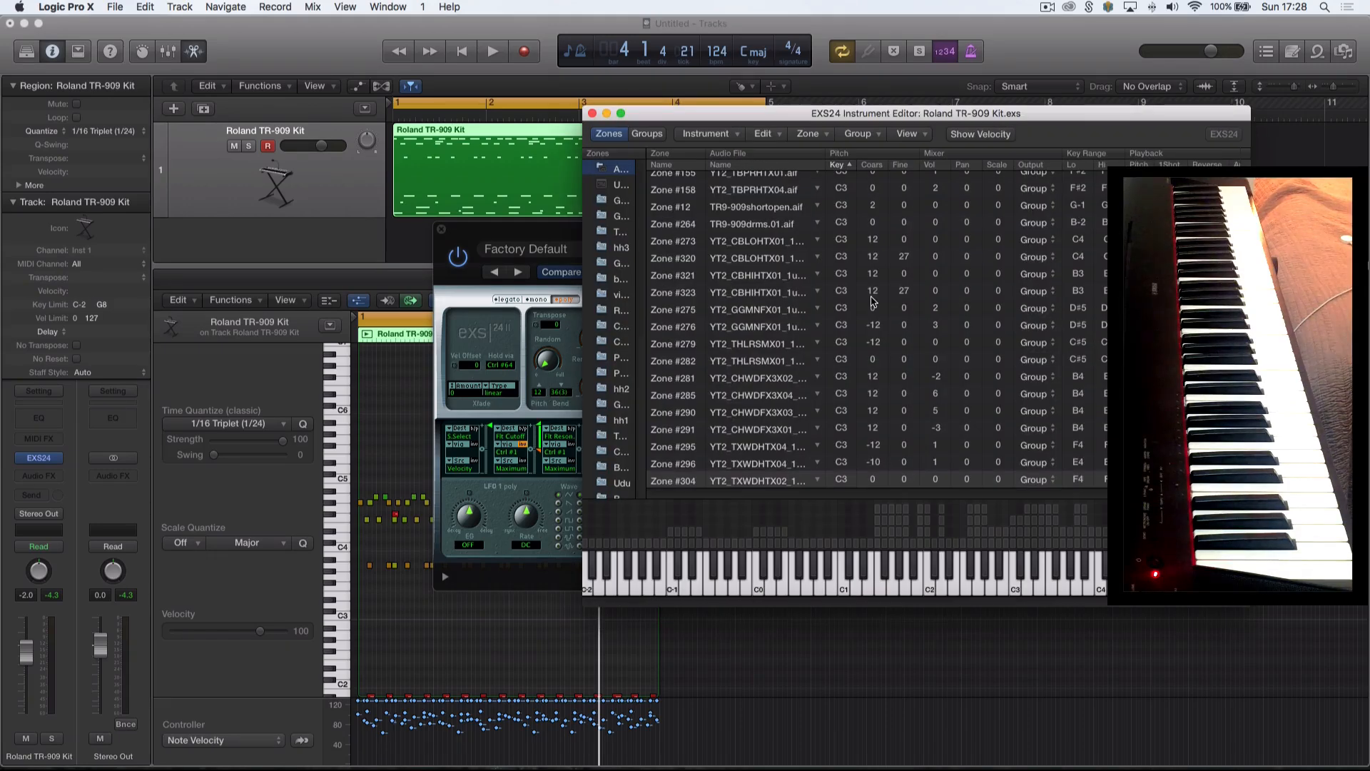
drag(1083, 117, 737, 249)
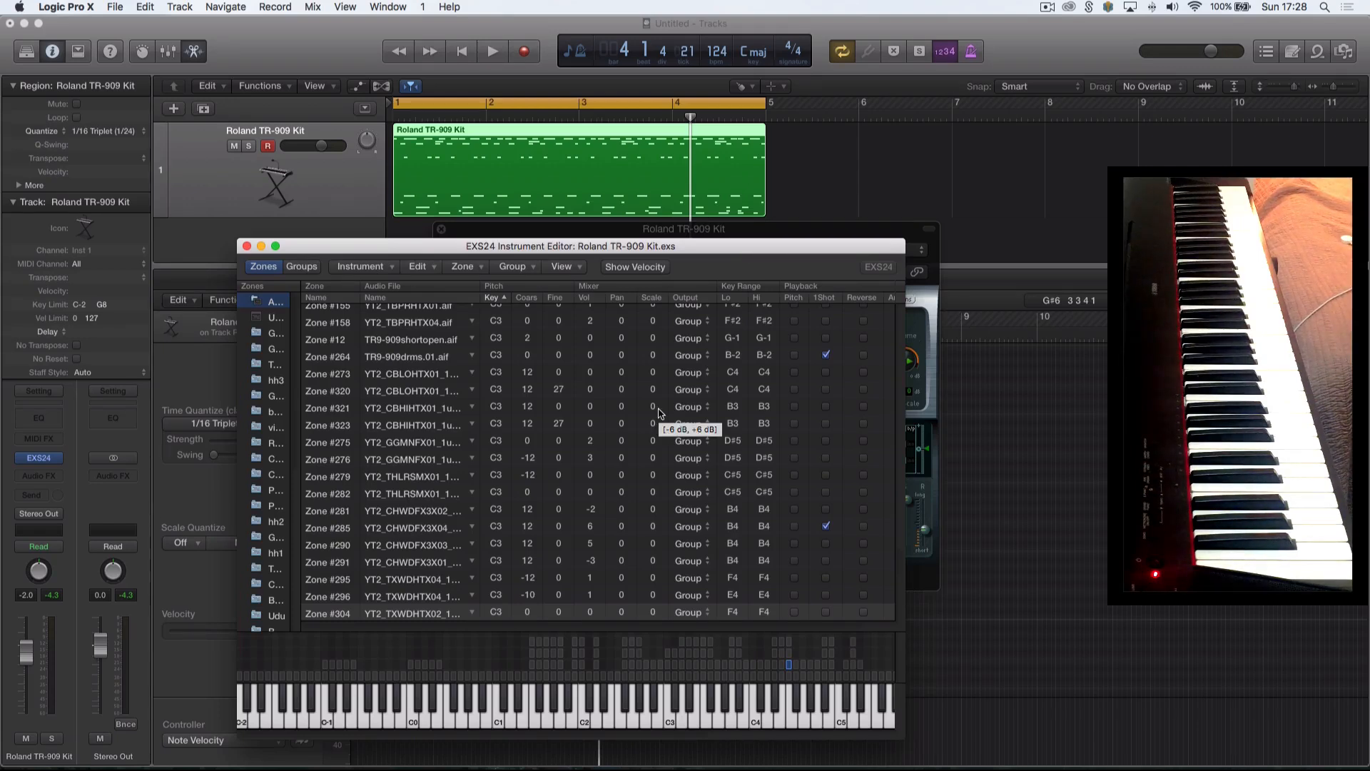
Assign Zone #230 at D#1 to output 3-4 and Zone #225 at C#1 to output 5-6.
scroll(660, 414, up, 10)
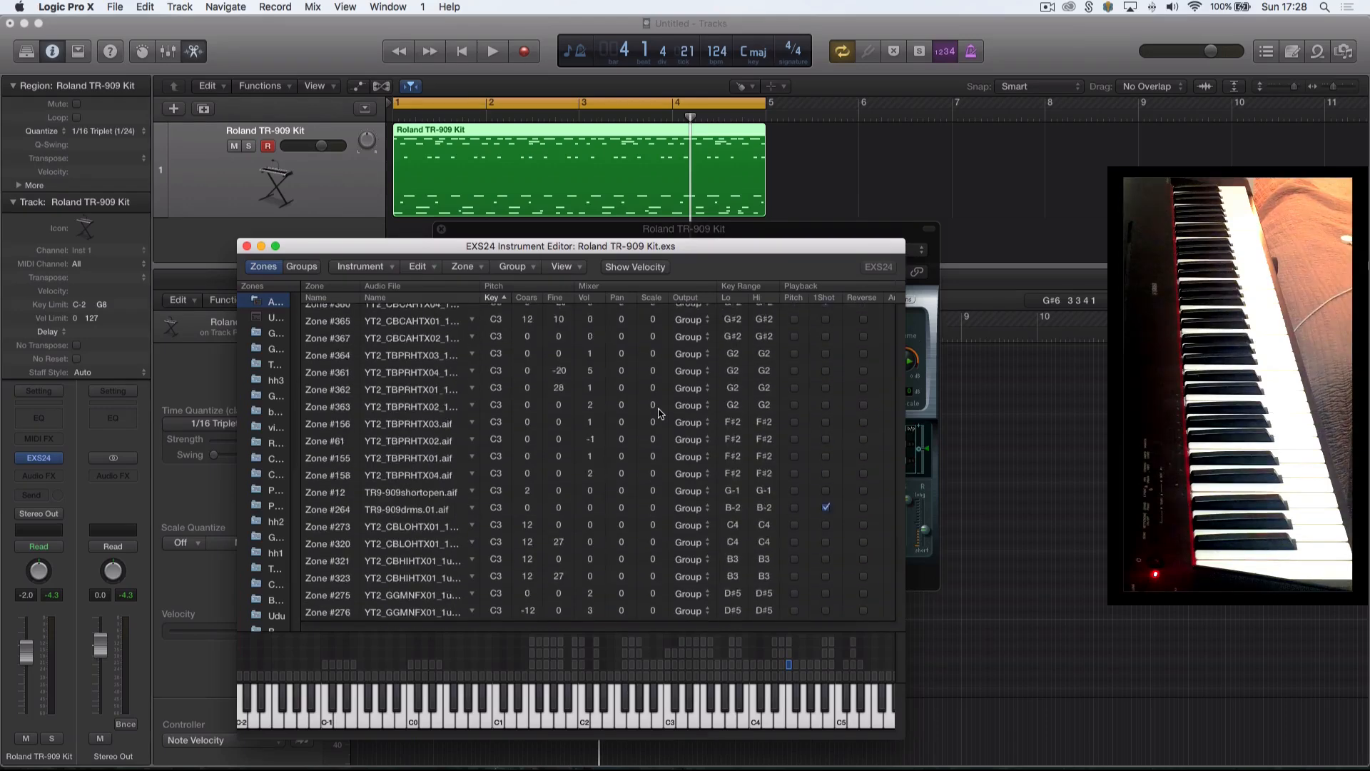
scroll(660, 414, down, 6)
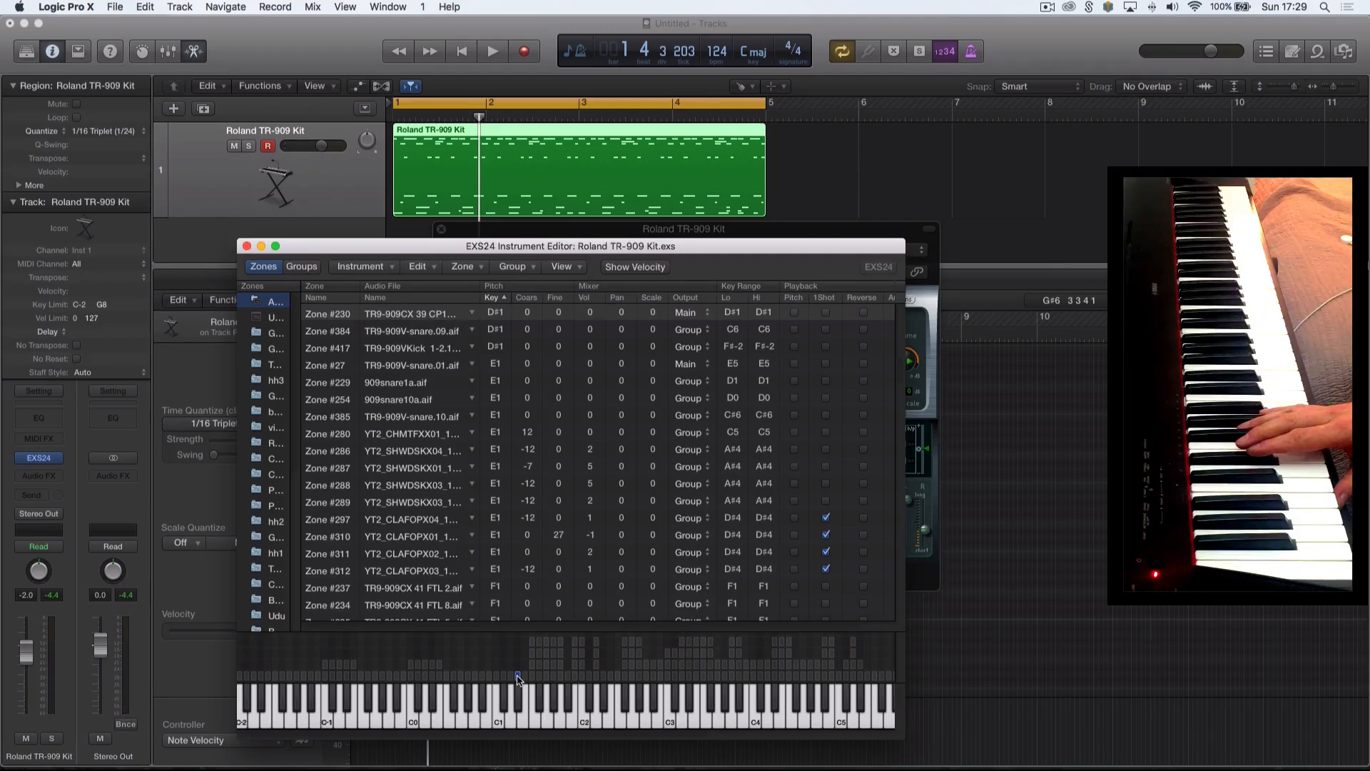
click(683, 314)
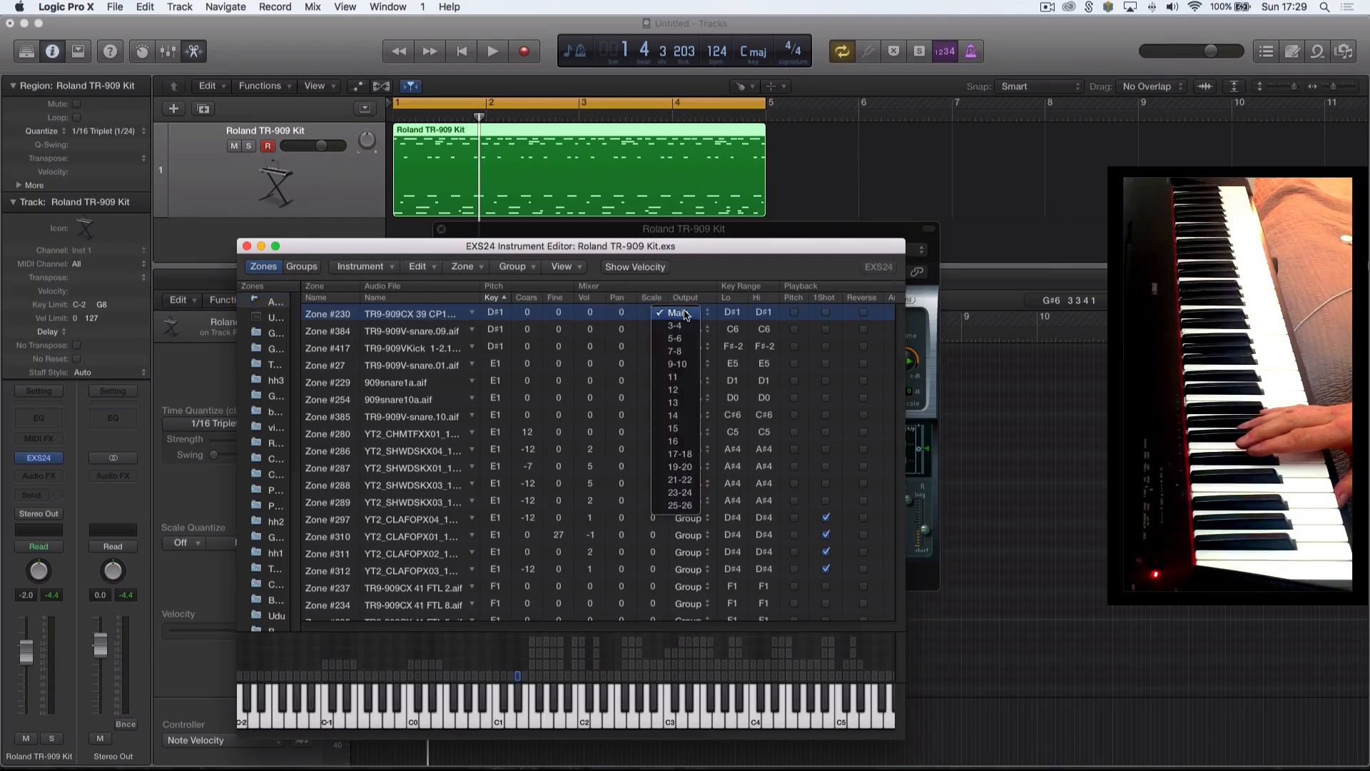
click(684, 328)
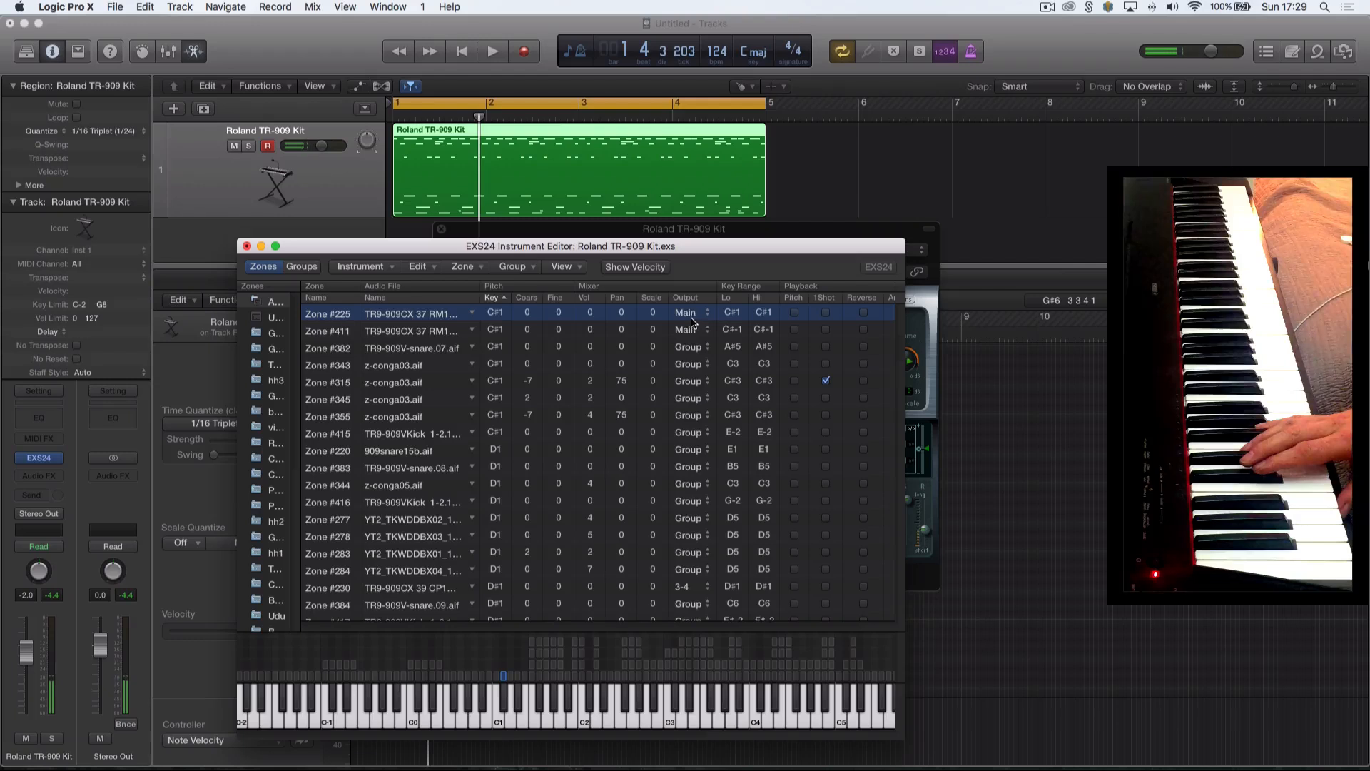
click(696, 317)
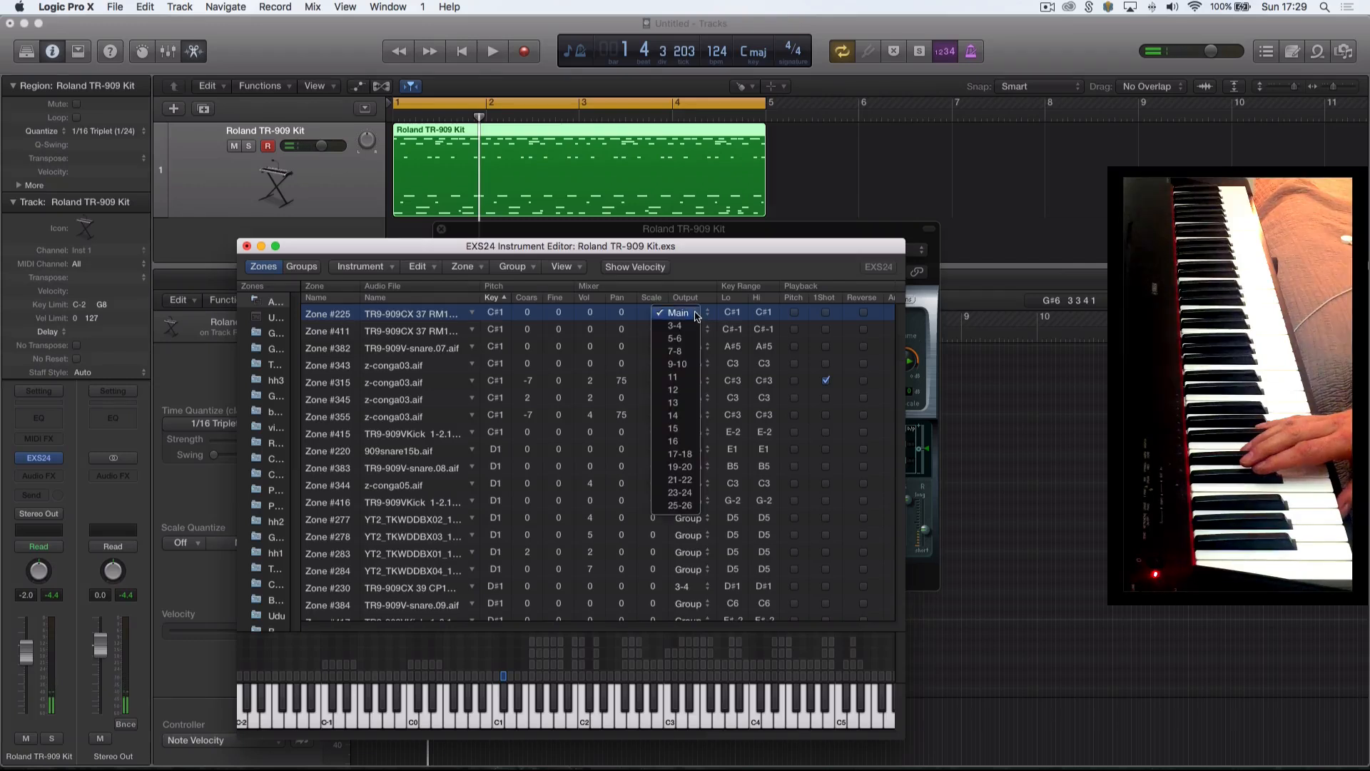
click(683, 340)
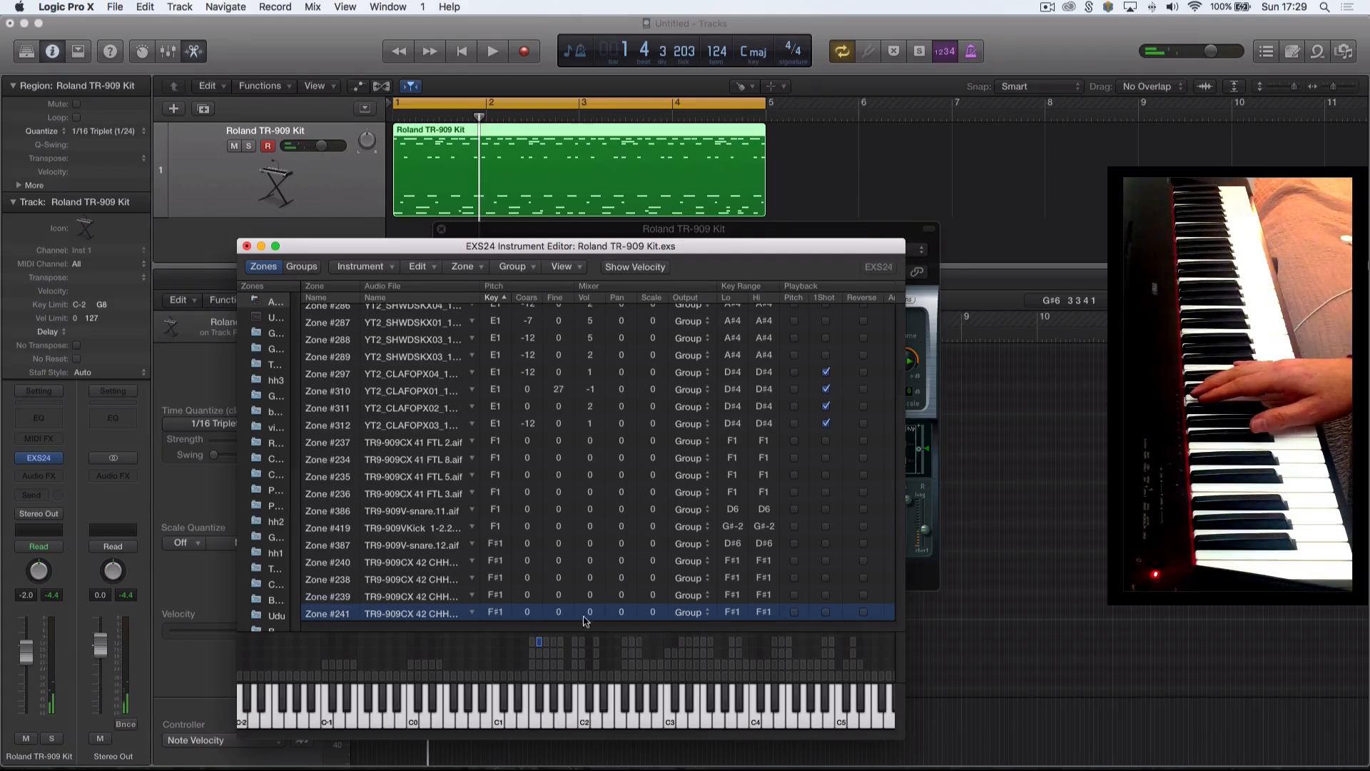
Select the four F#1 hi-hat zones, #240, #238, #239 and #241, and assign them together to output 7-8.
scroll(600, 593, down, 3)
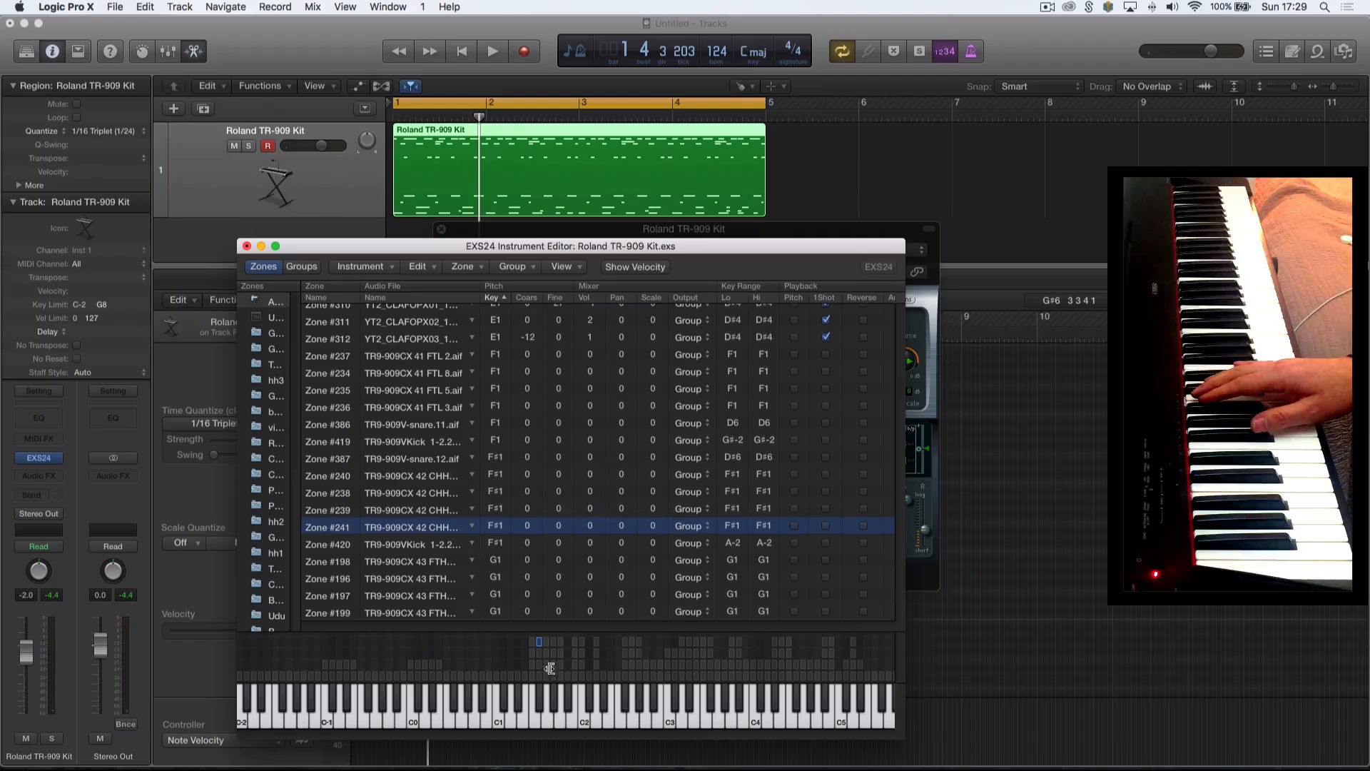
click(541, 674)
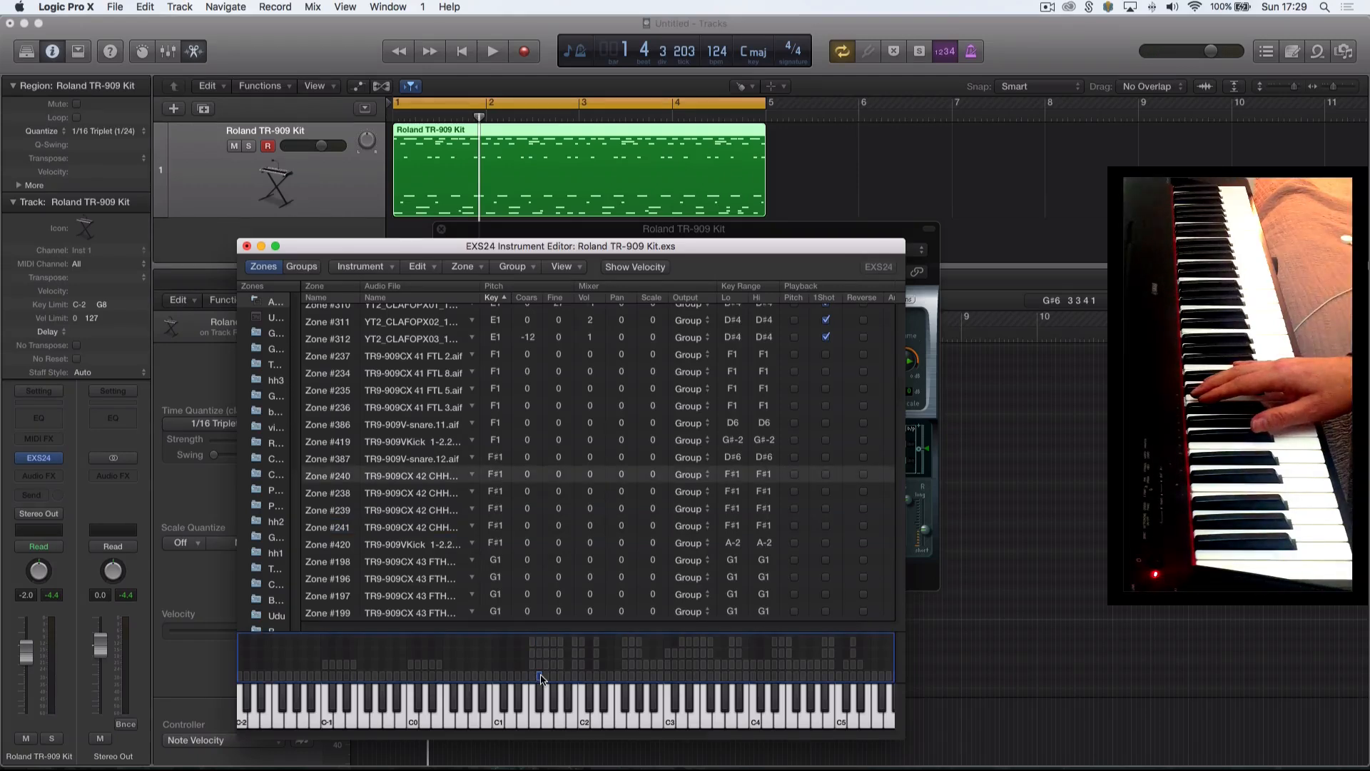
click(539, 667)
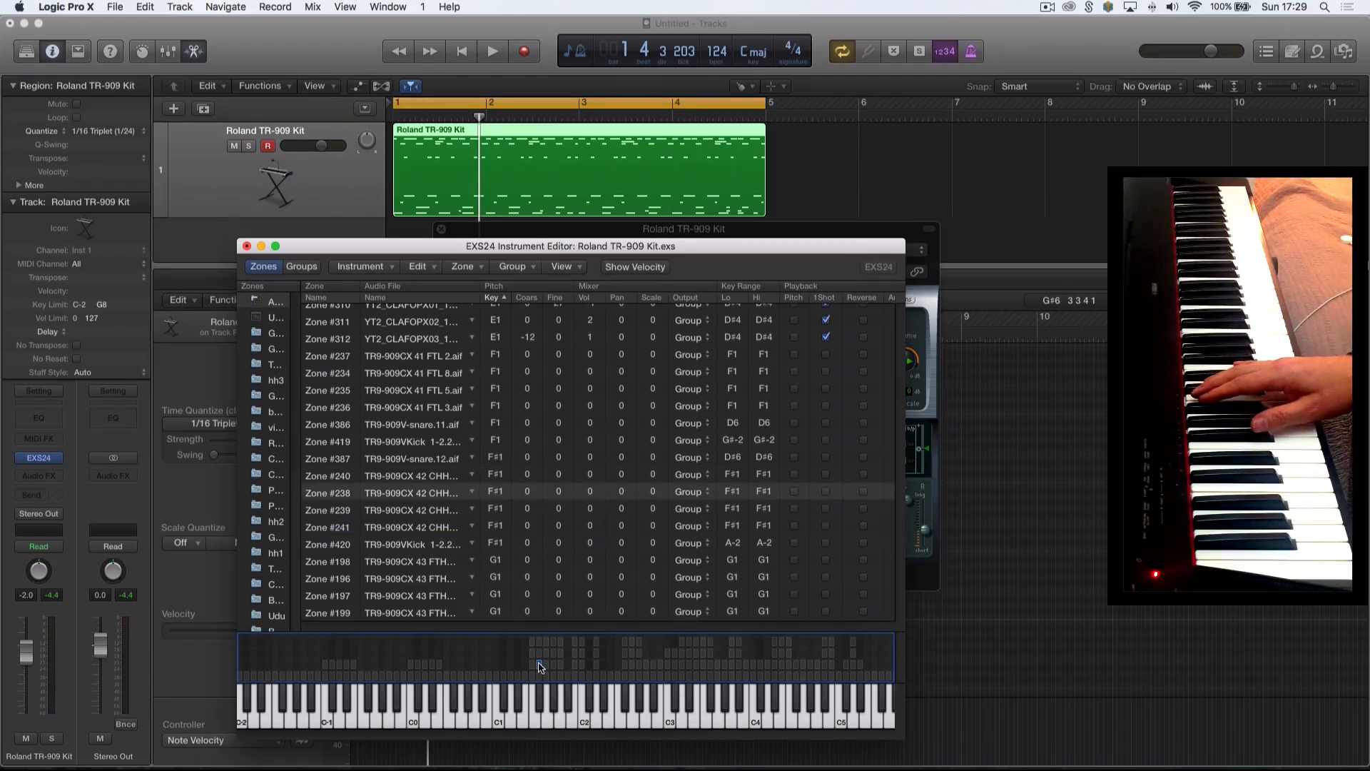
click(540, 658)
click(540, 643)
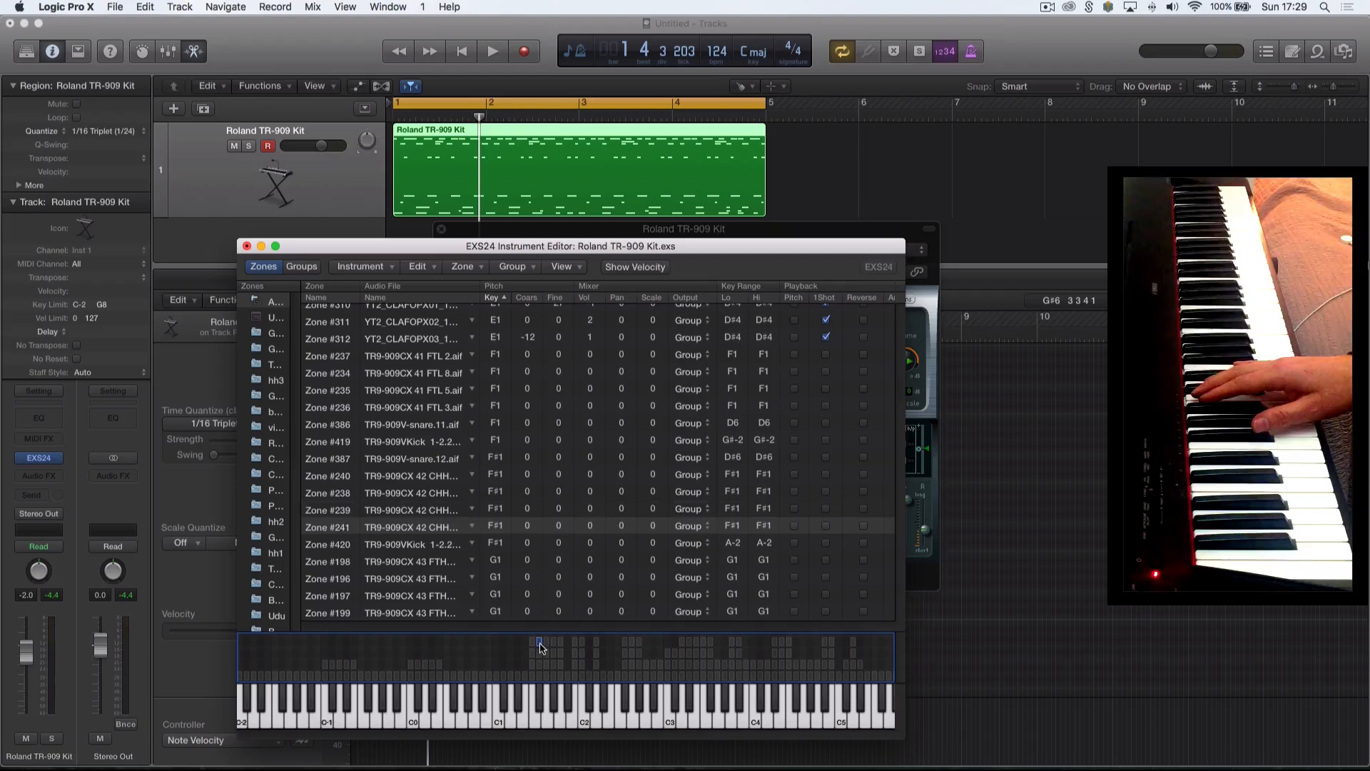
click(442, 476)
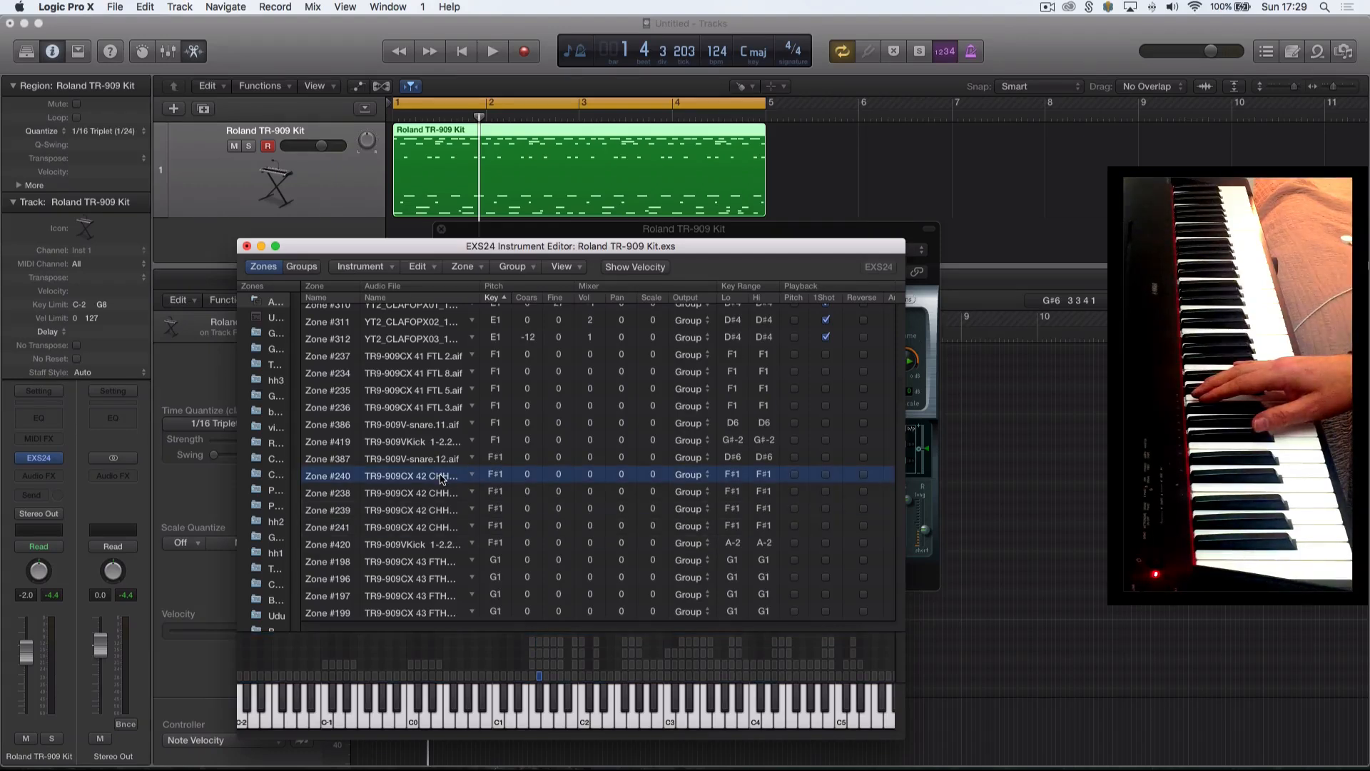
key(shift+Down)
key(shift+Down)
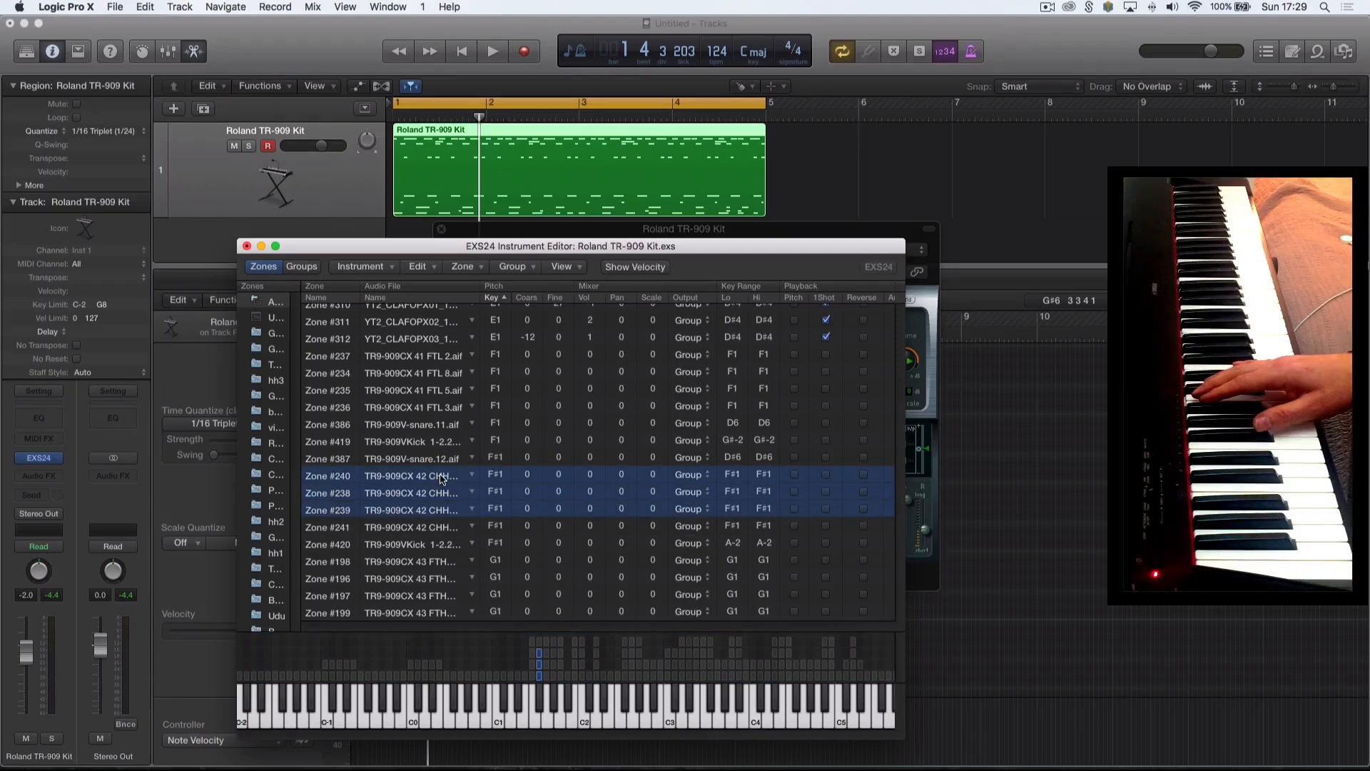
key(shift+Down)
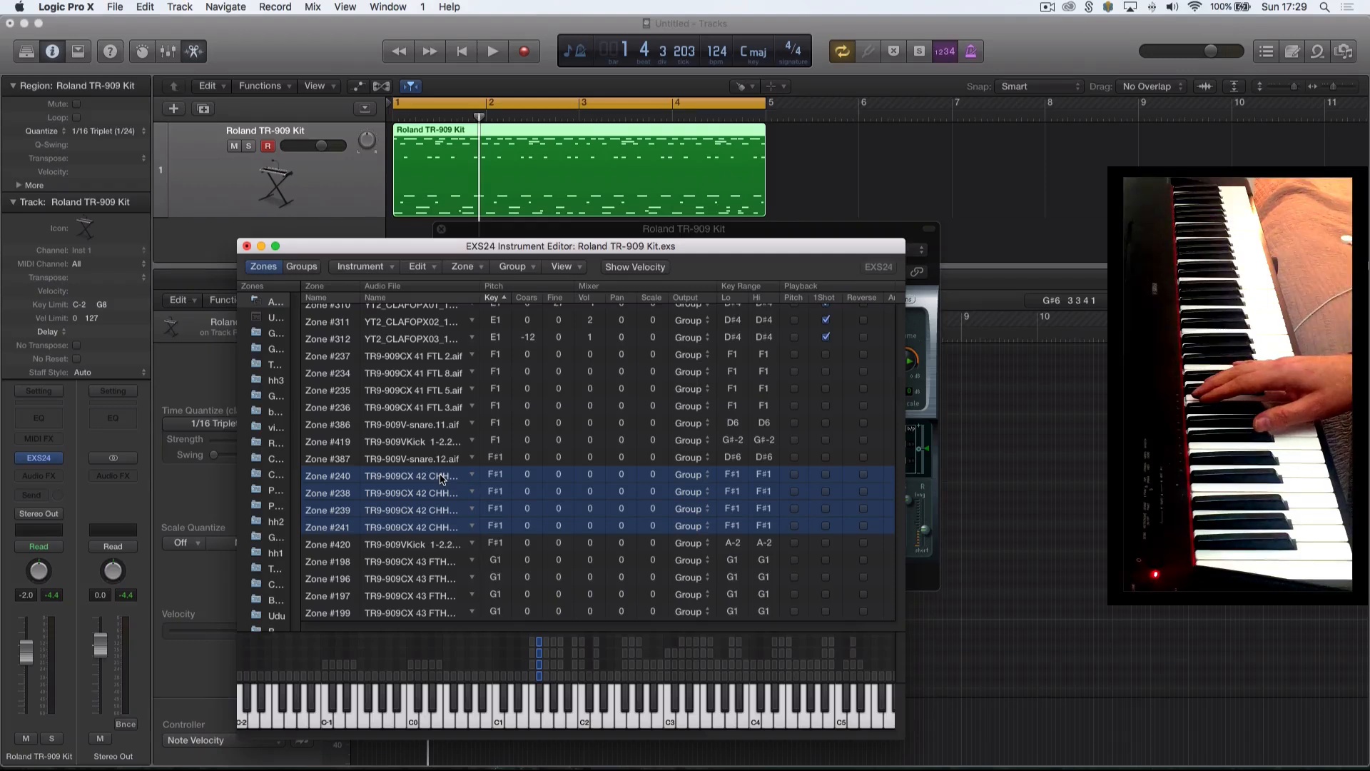
click(689, 475)
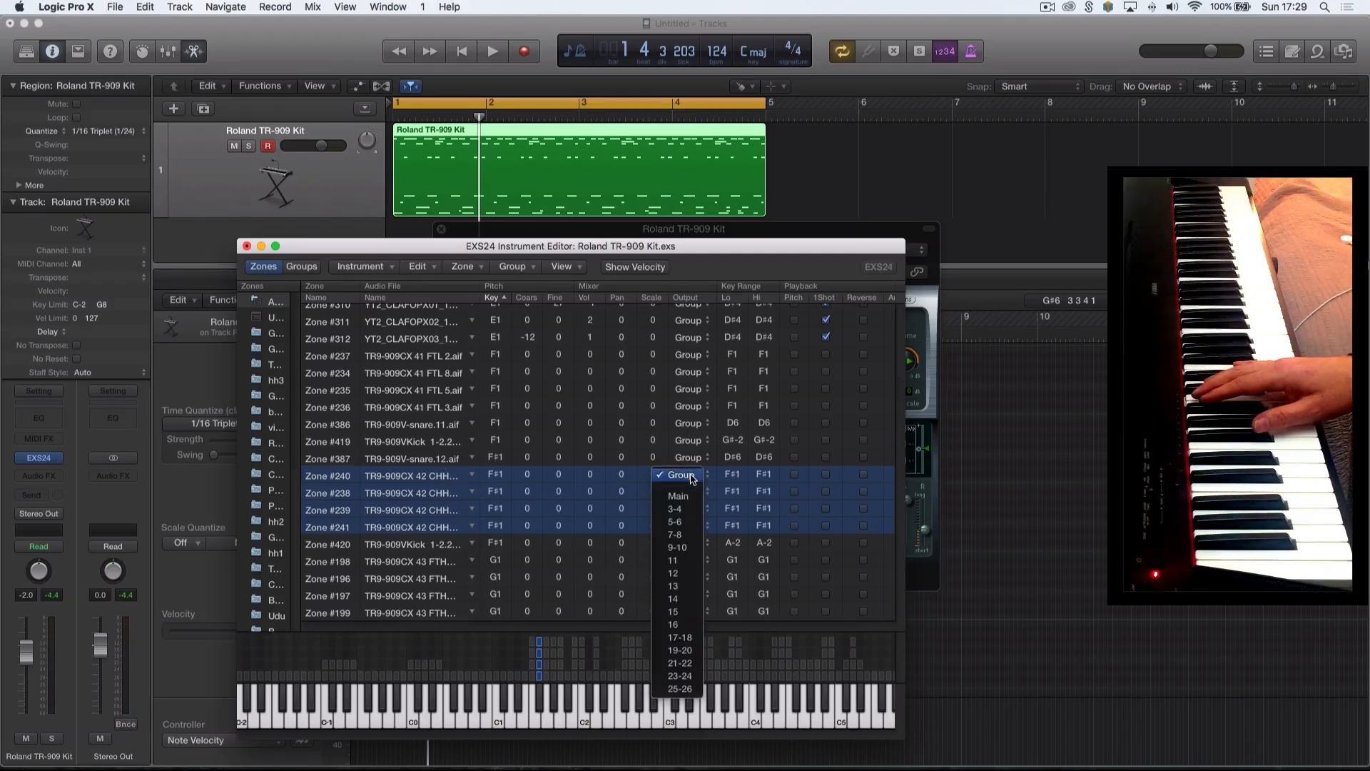
click(679, 537)
Find the open hi-hat Zone #246 at A#1 and assign it to output 7-8.
scroll(680, 540, up, 5)
scroll(680, 540, up, 7)
scroll(680, 540, up, 15)
scroll(680, 540, down, 20)
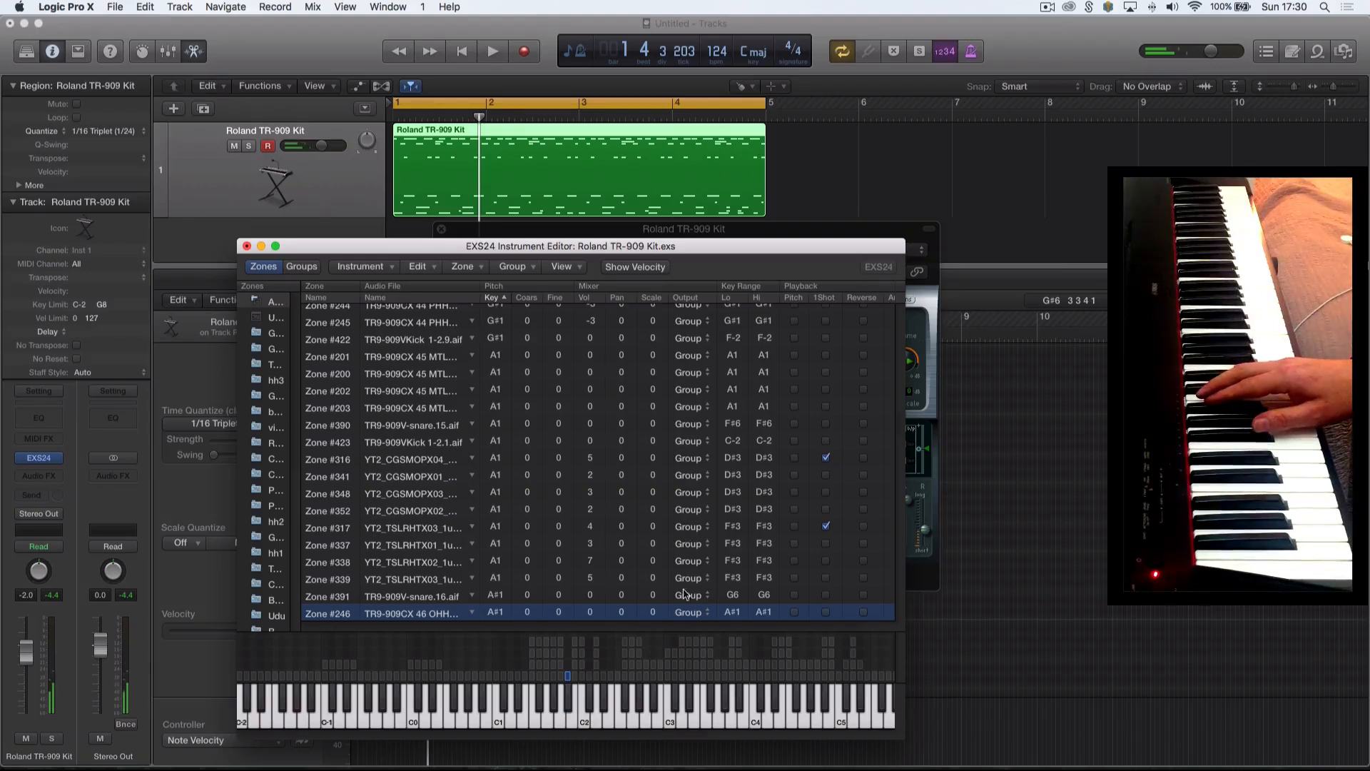
click(697, 615)
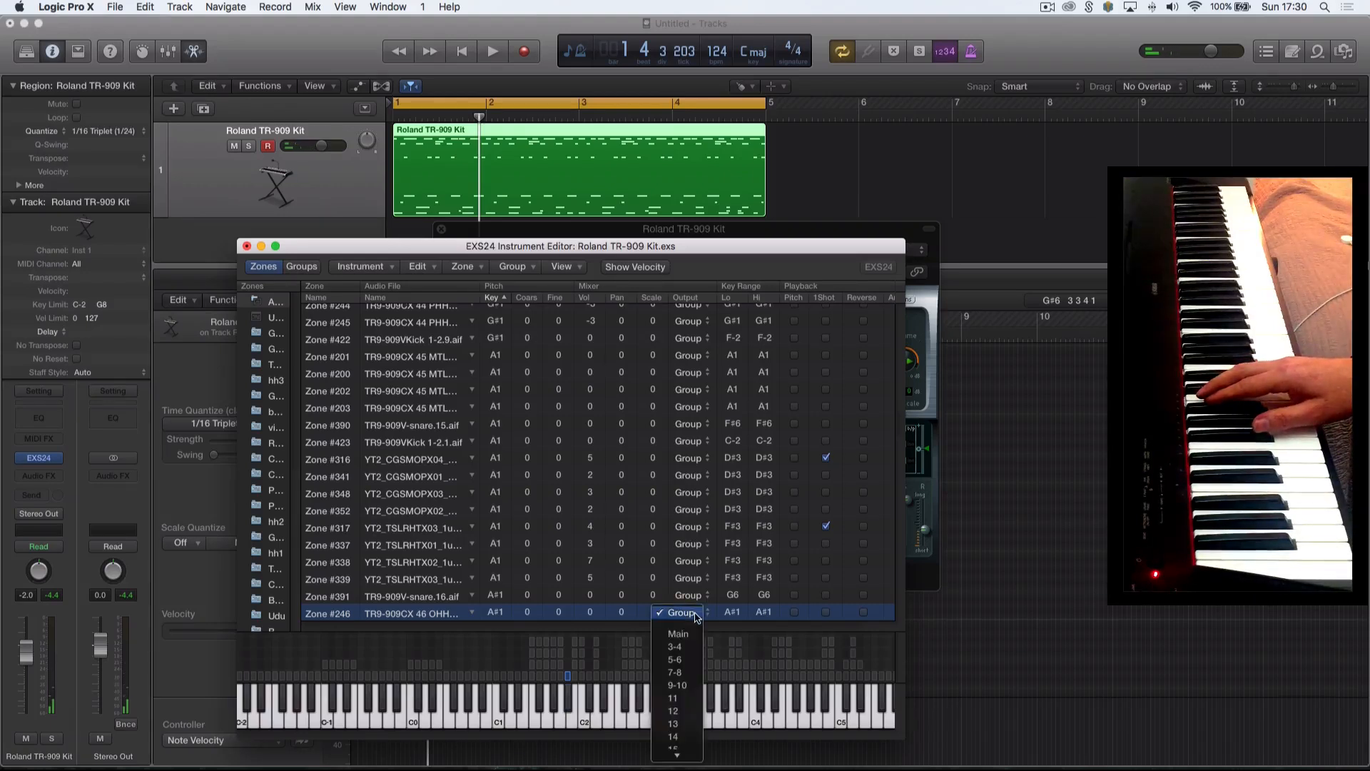
click(680, 673)
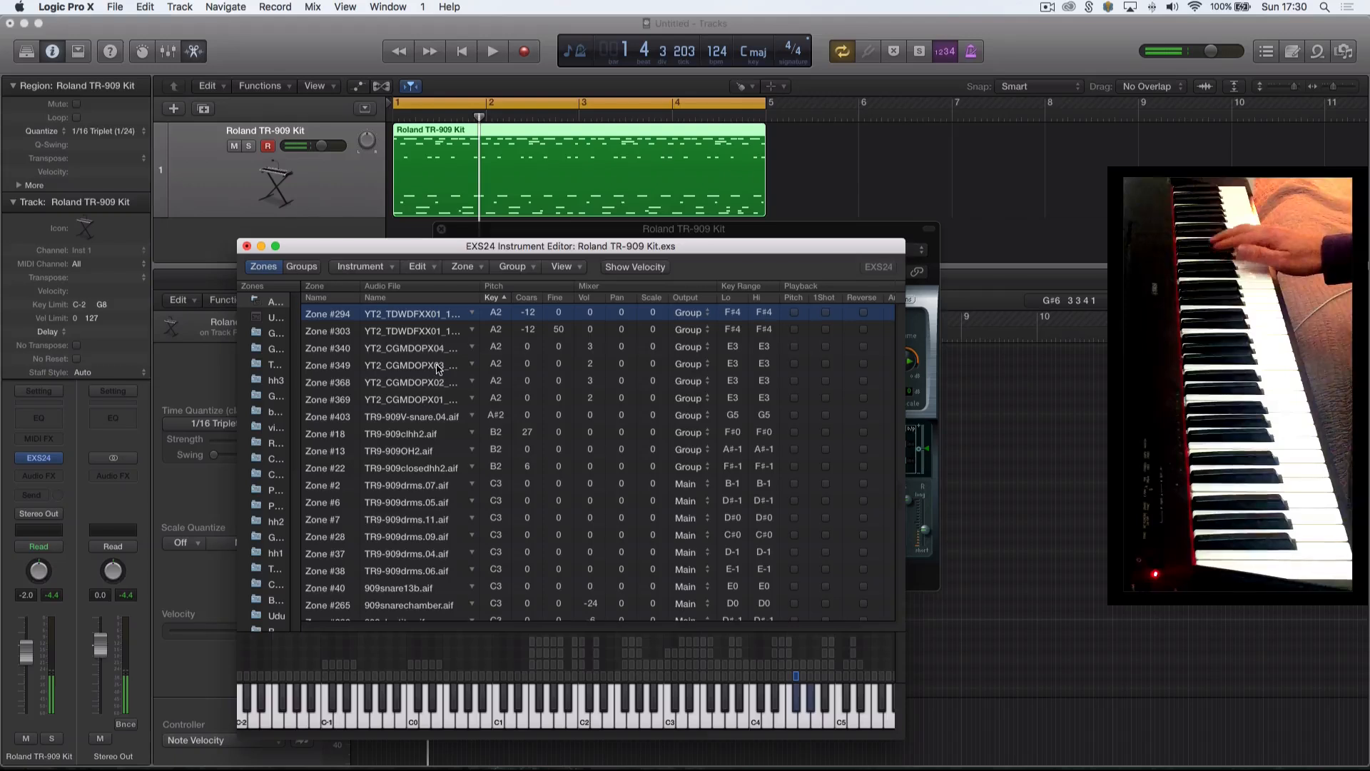
Select both F#4 zones, #294 and #303, and assign them to output 9-10.
click(428, 332)
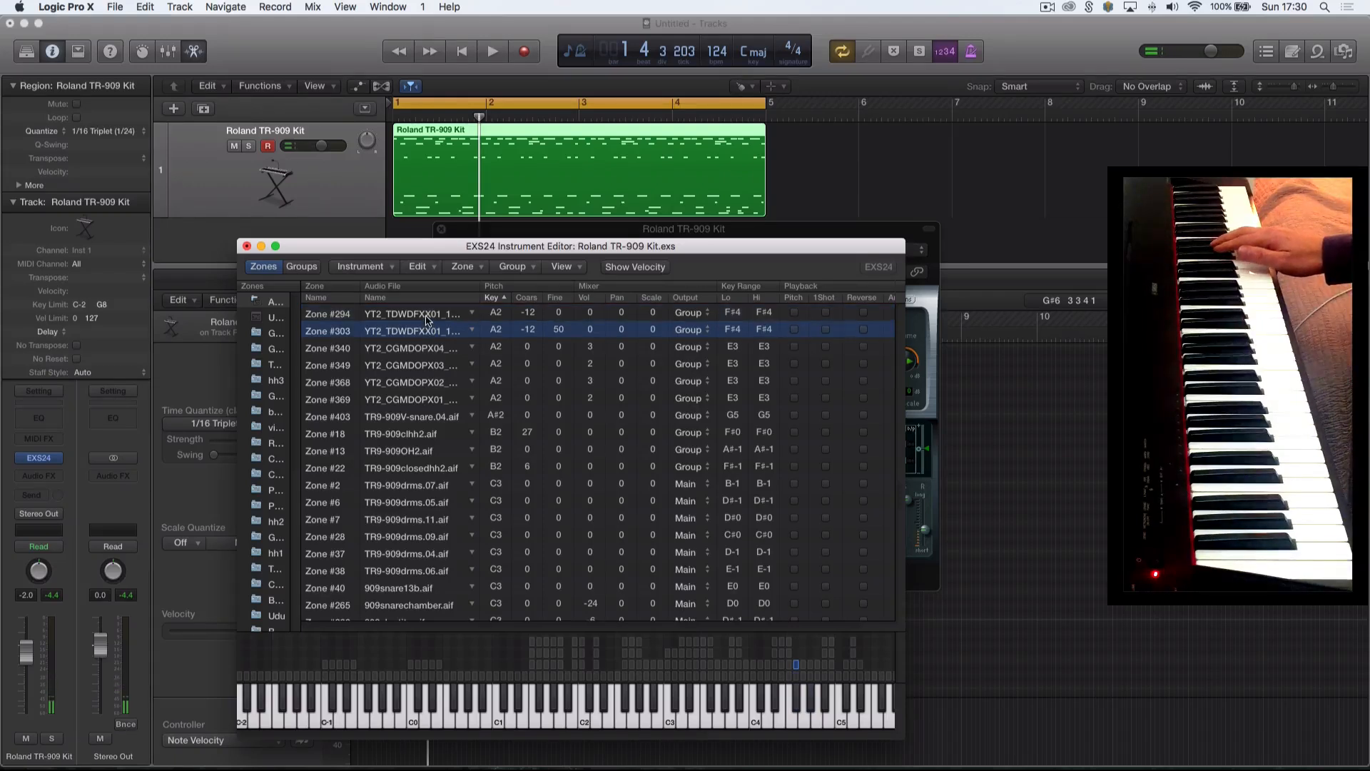
click(428, 316)
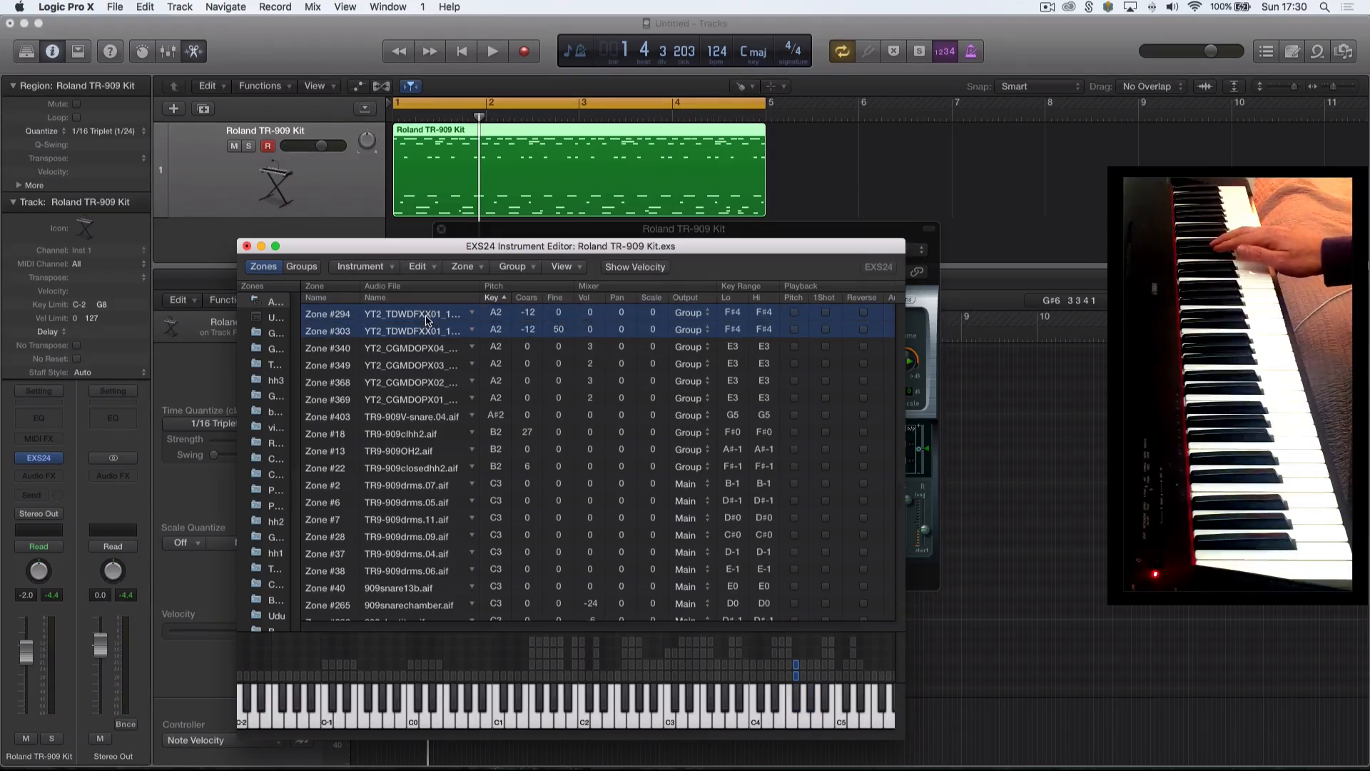
click(684, 313)
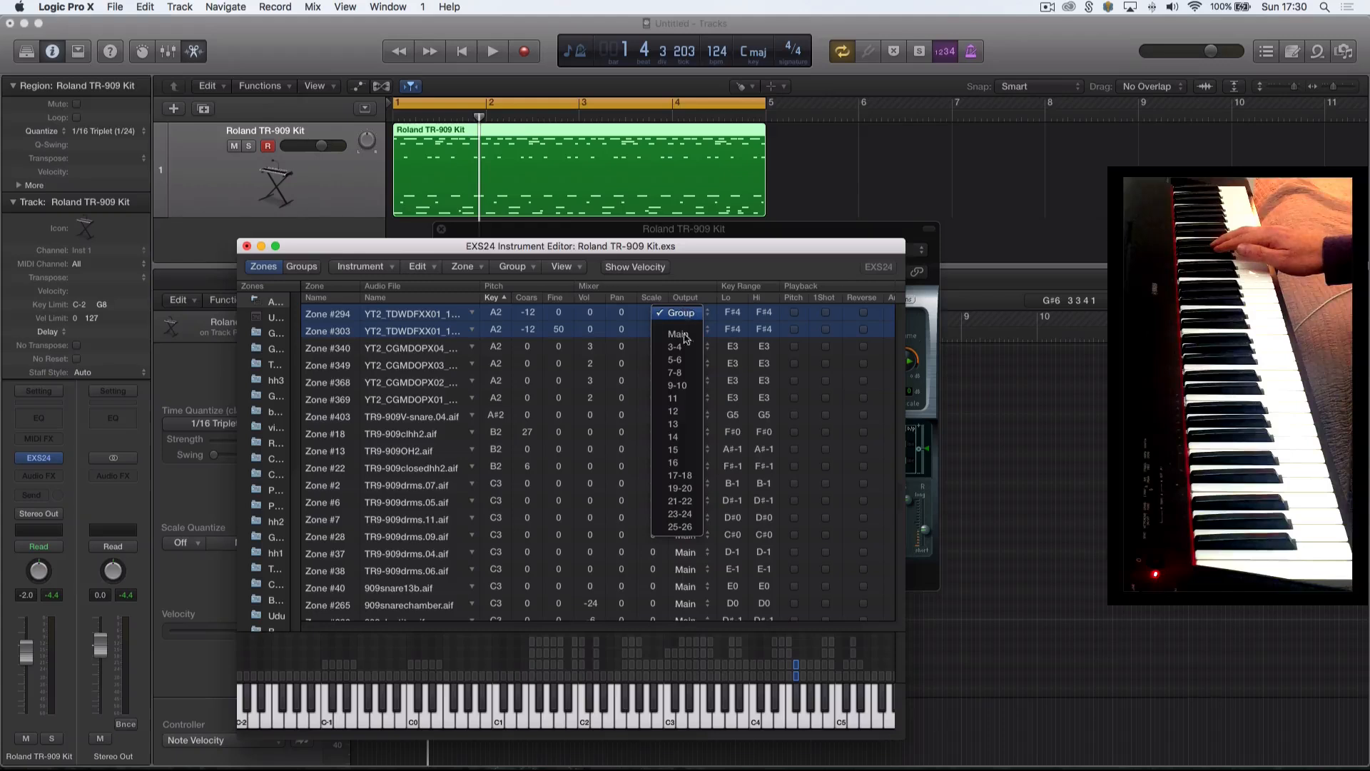
click(678, 385)
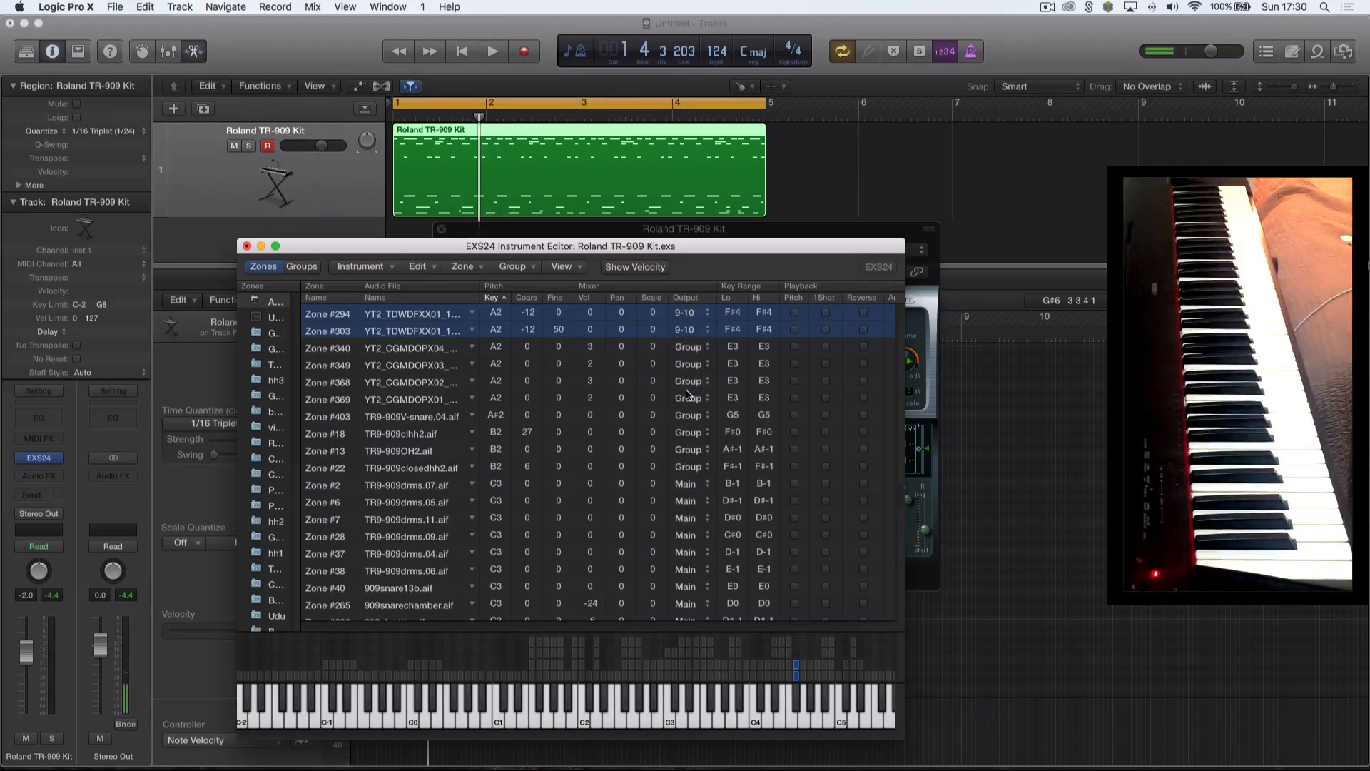
Close the instrument editor and save the edited kit as "Roland TR-909 Kit custom" followed by the author's first name.
click(247, 245)
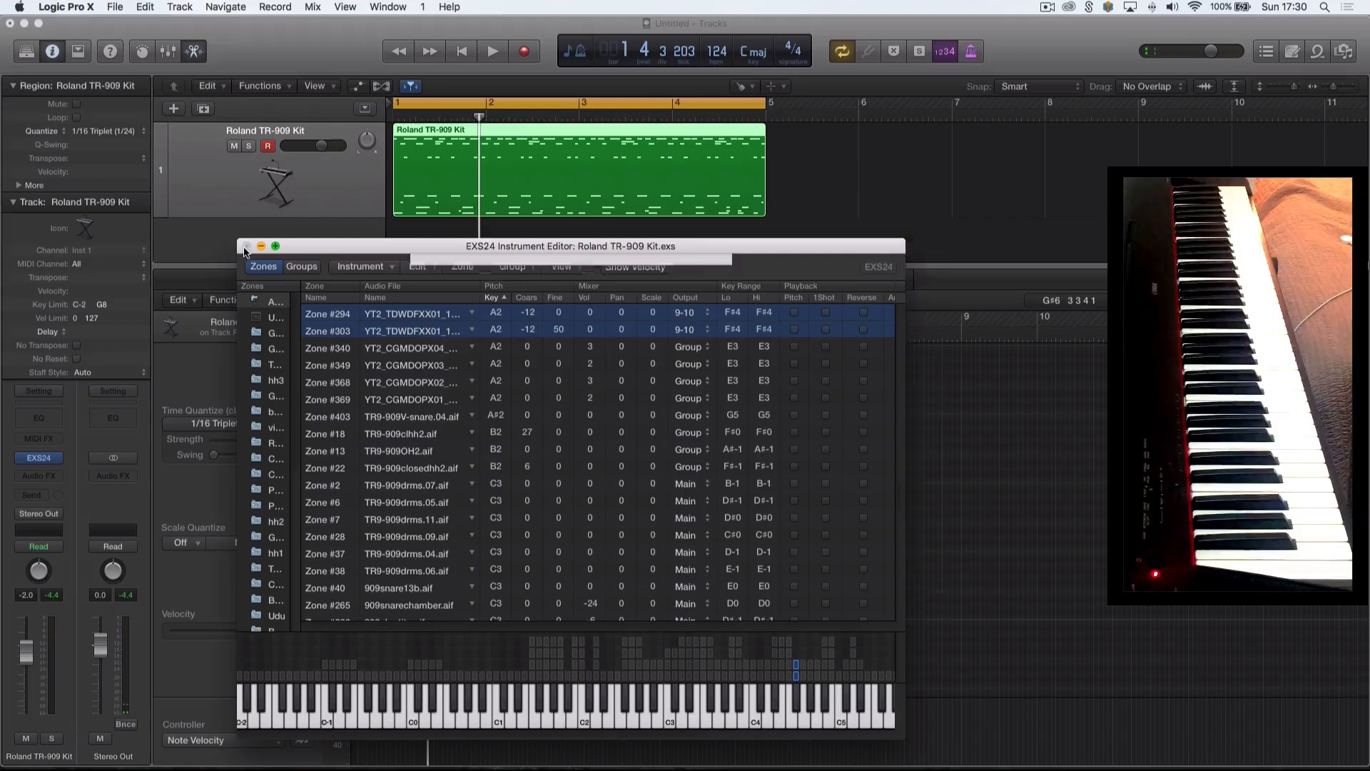
click(690, 327)
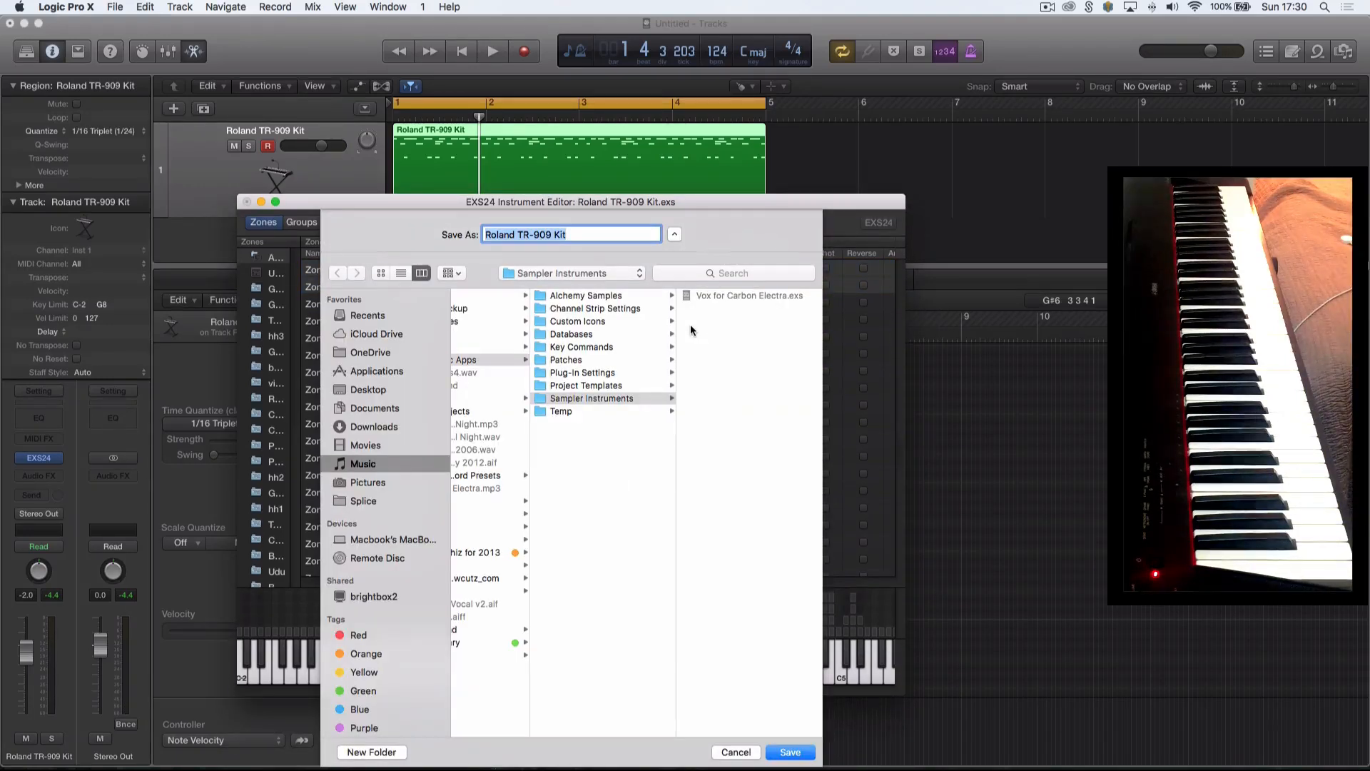
key(Right)
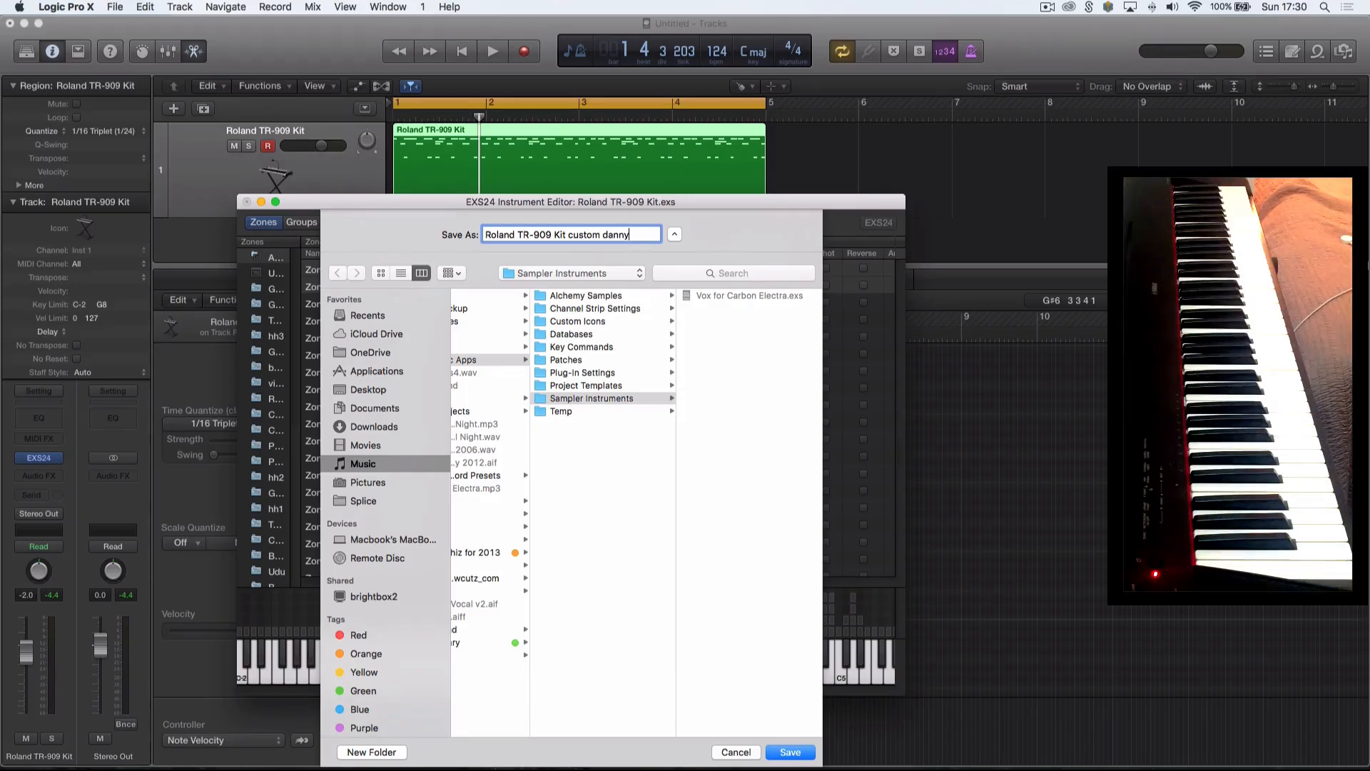
key(Return)
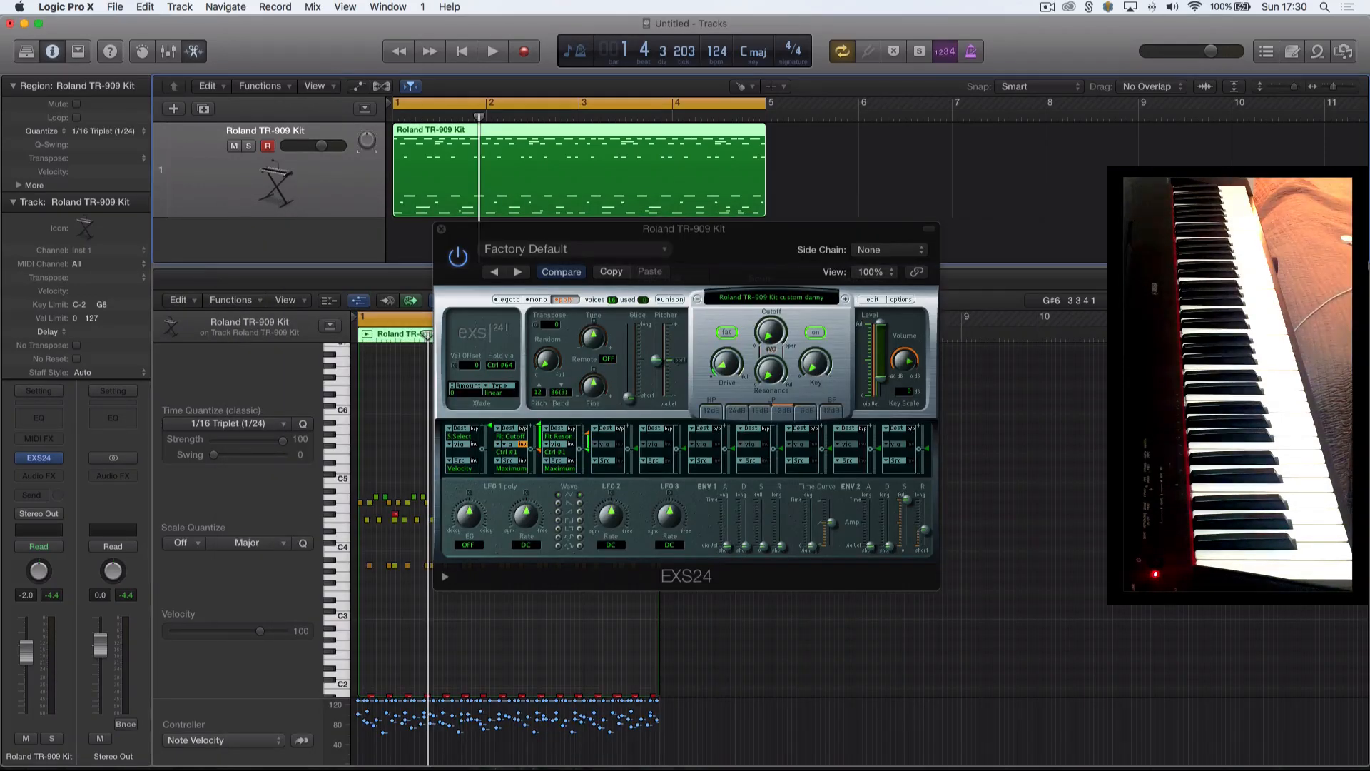
Show the mixer, play the drum loop to check the levels on the aux channels, and close the sampler window.
key(x)
key(space)
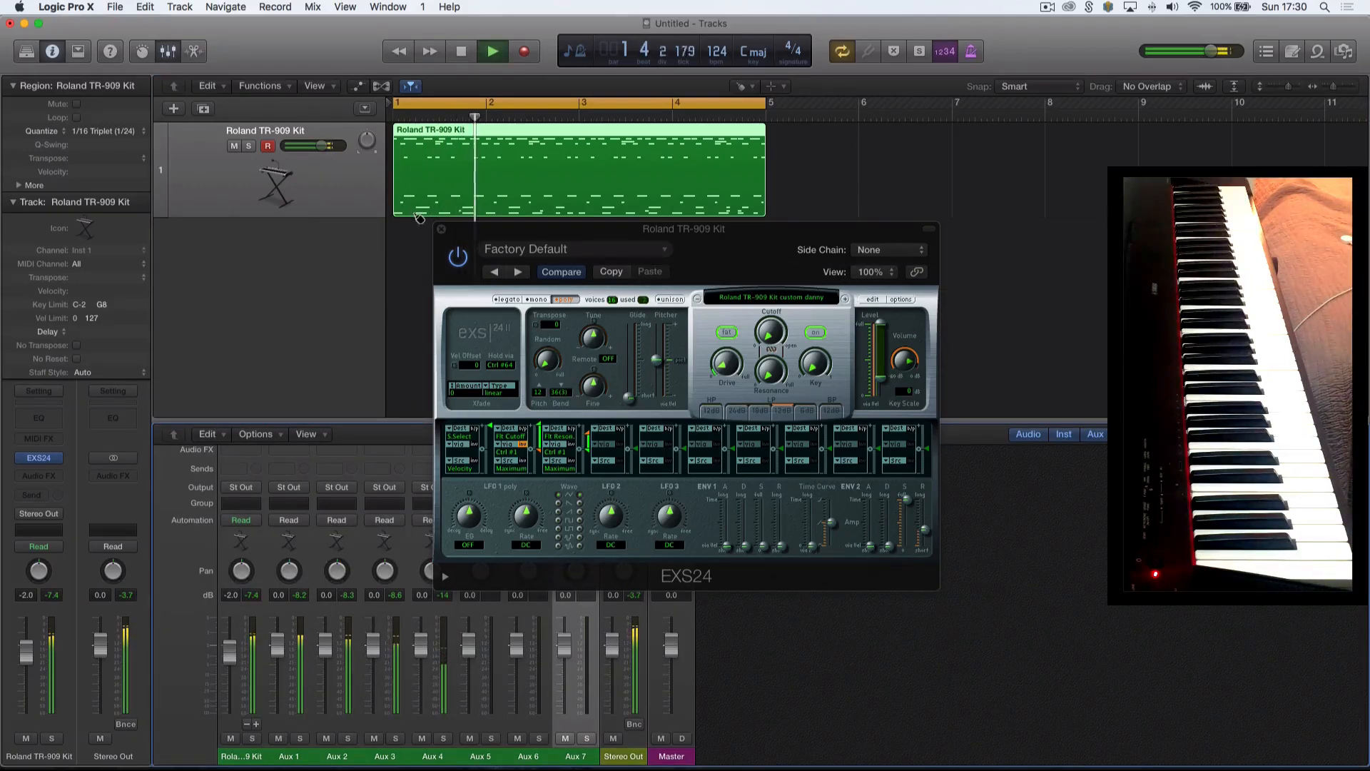
click(441, 229)
key(space)
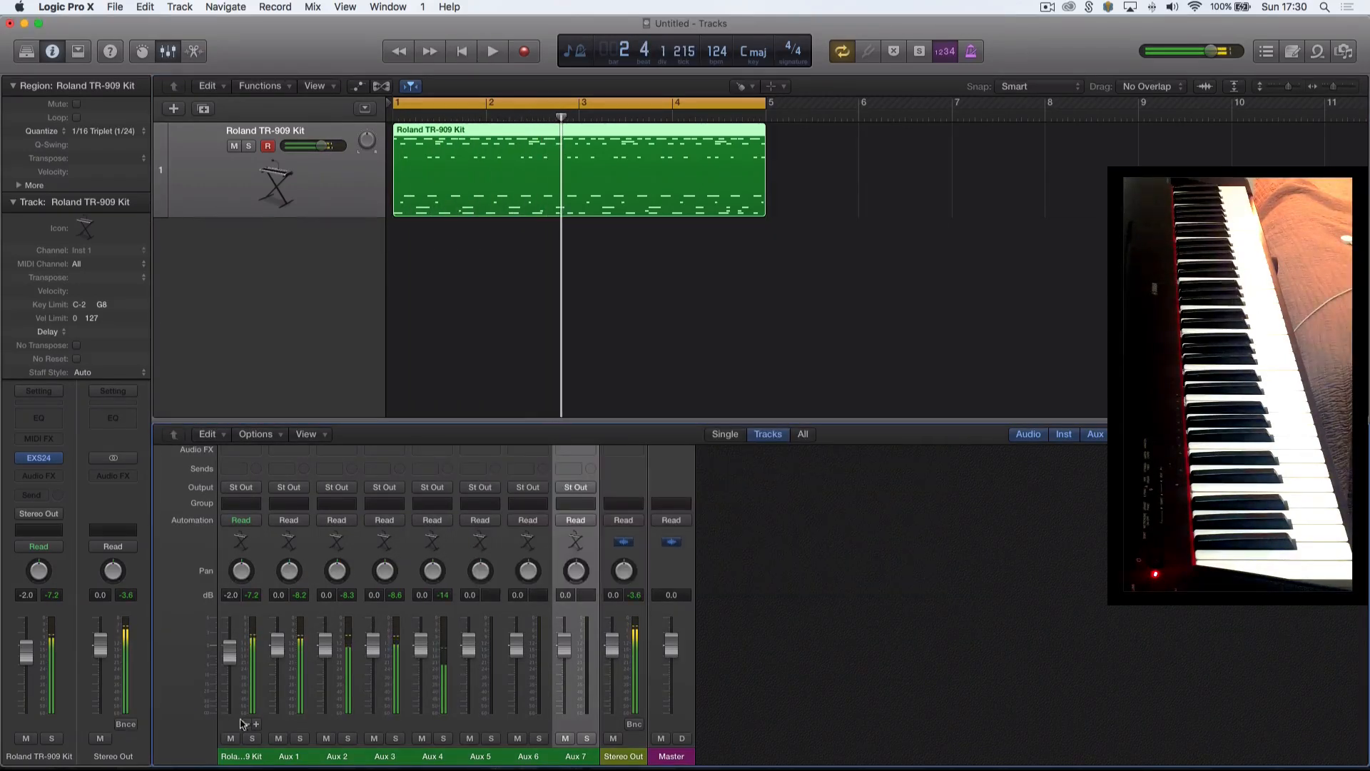
Solo the main Roland TR-909 Kit channel and play the loop to hear the parts still on the main output.
click(252, 738)
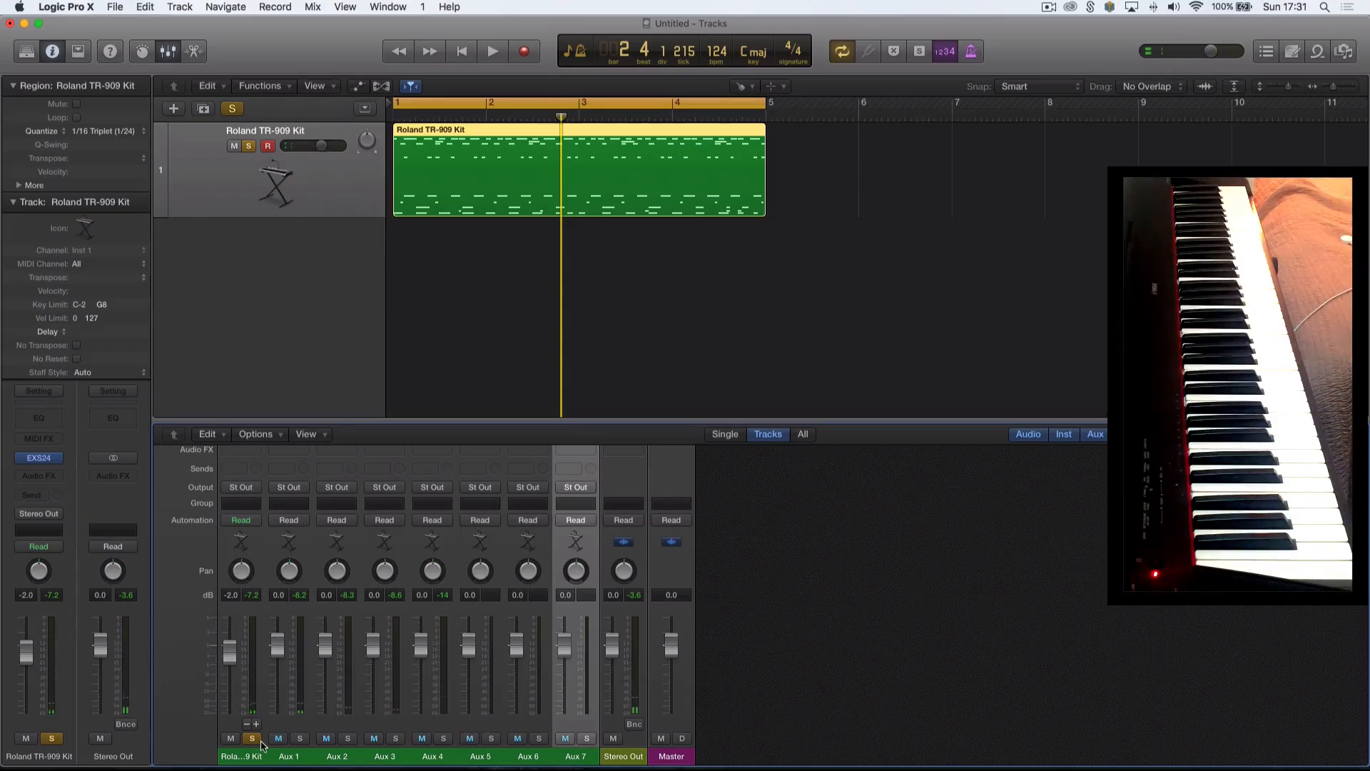
key(space)
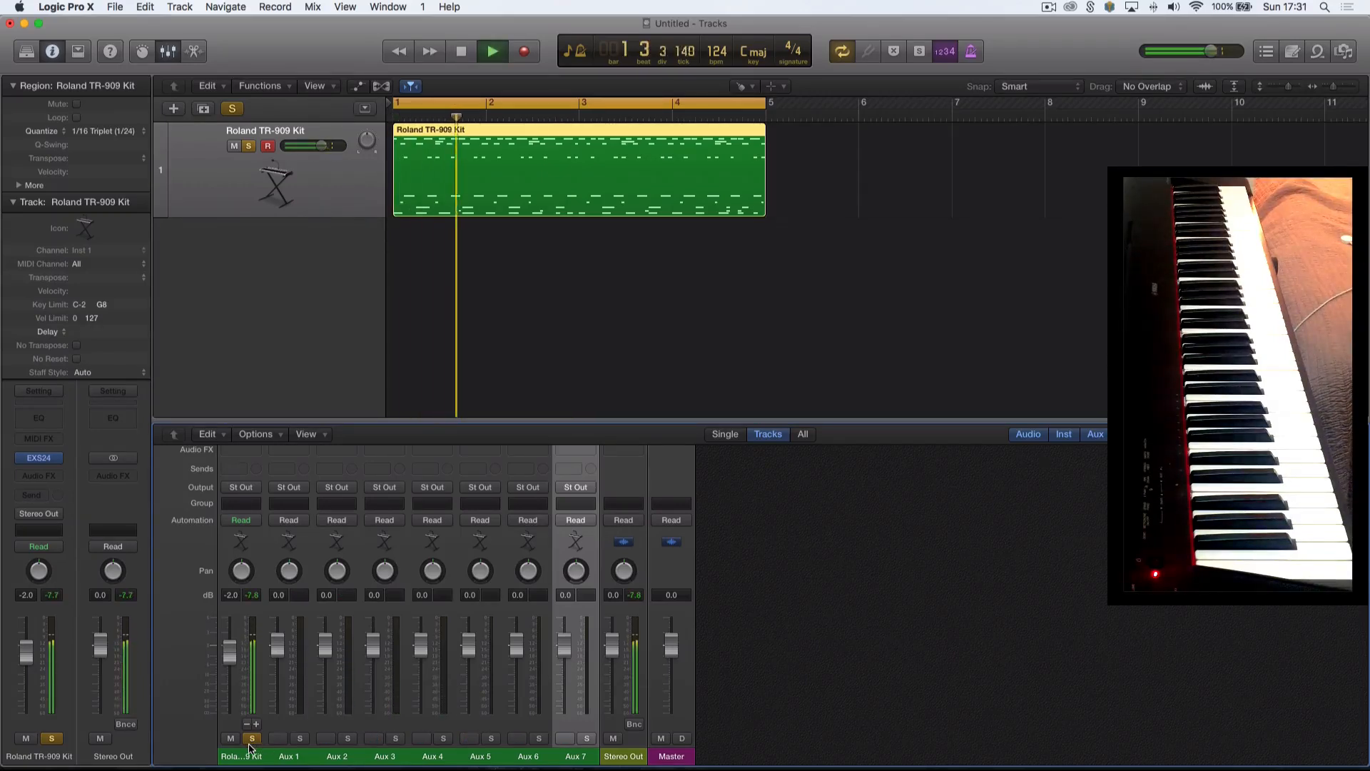
key(space)
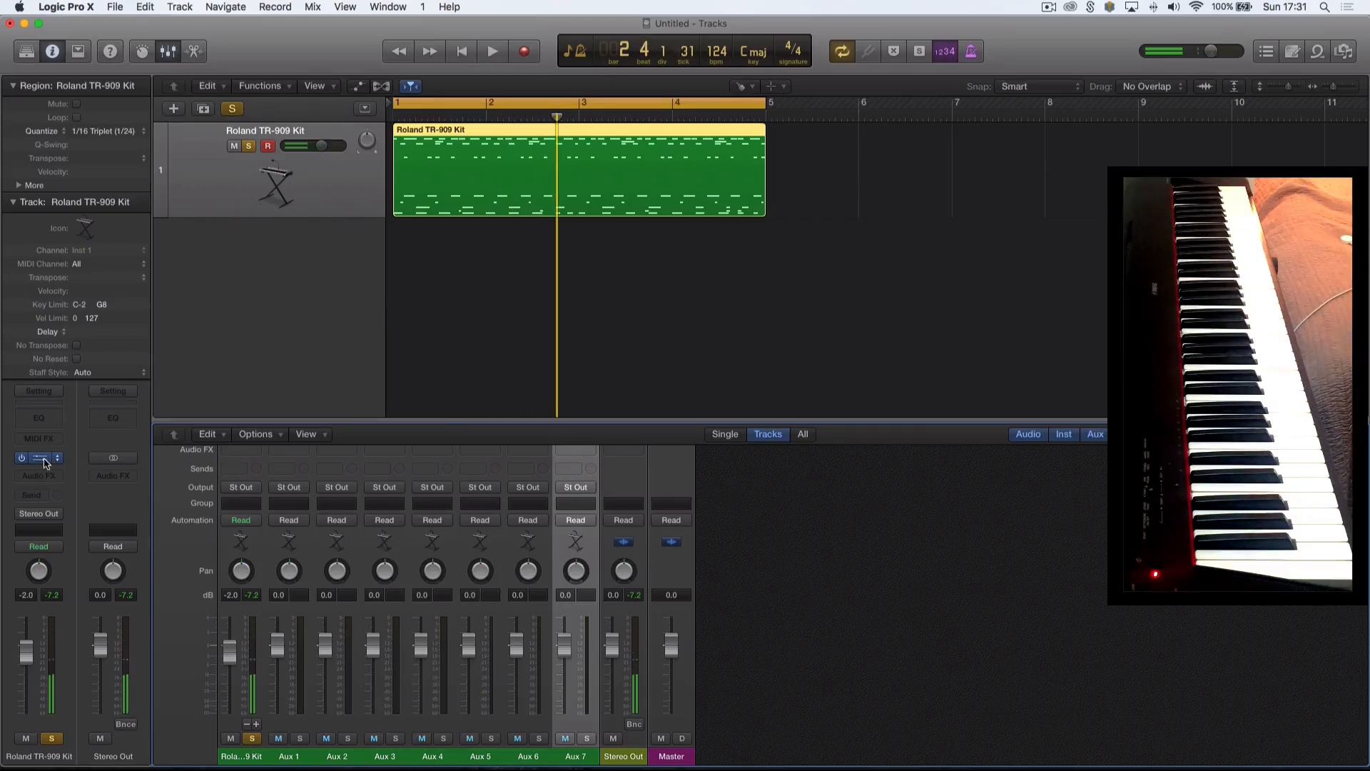
Open the kit's instrument editor and review the output options for Zone #293 at G#4, leaving its setting as is.
click(45, 460)
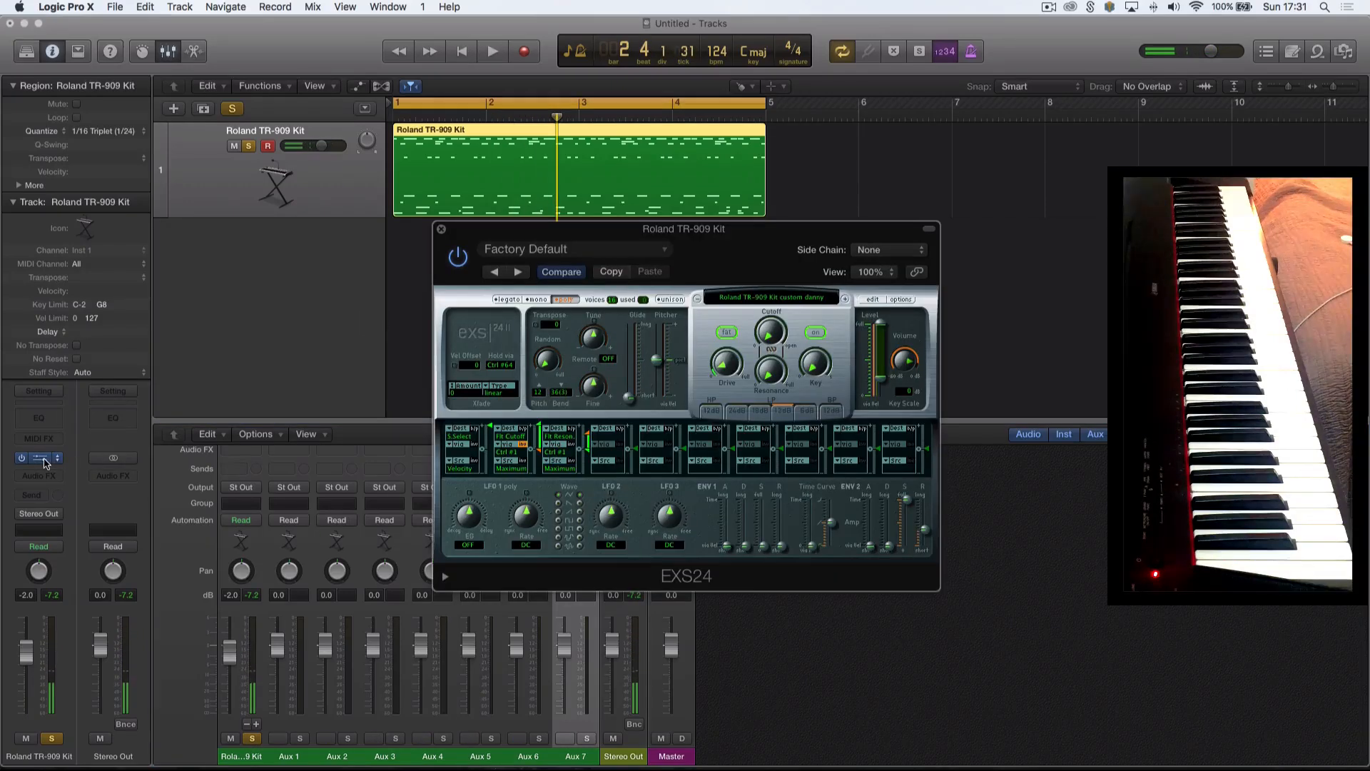
click(873, 300)
key(space)
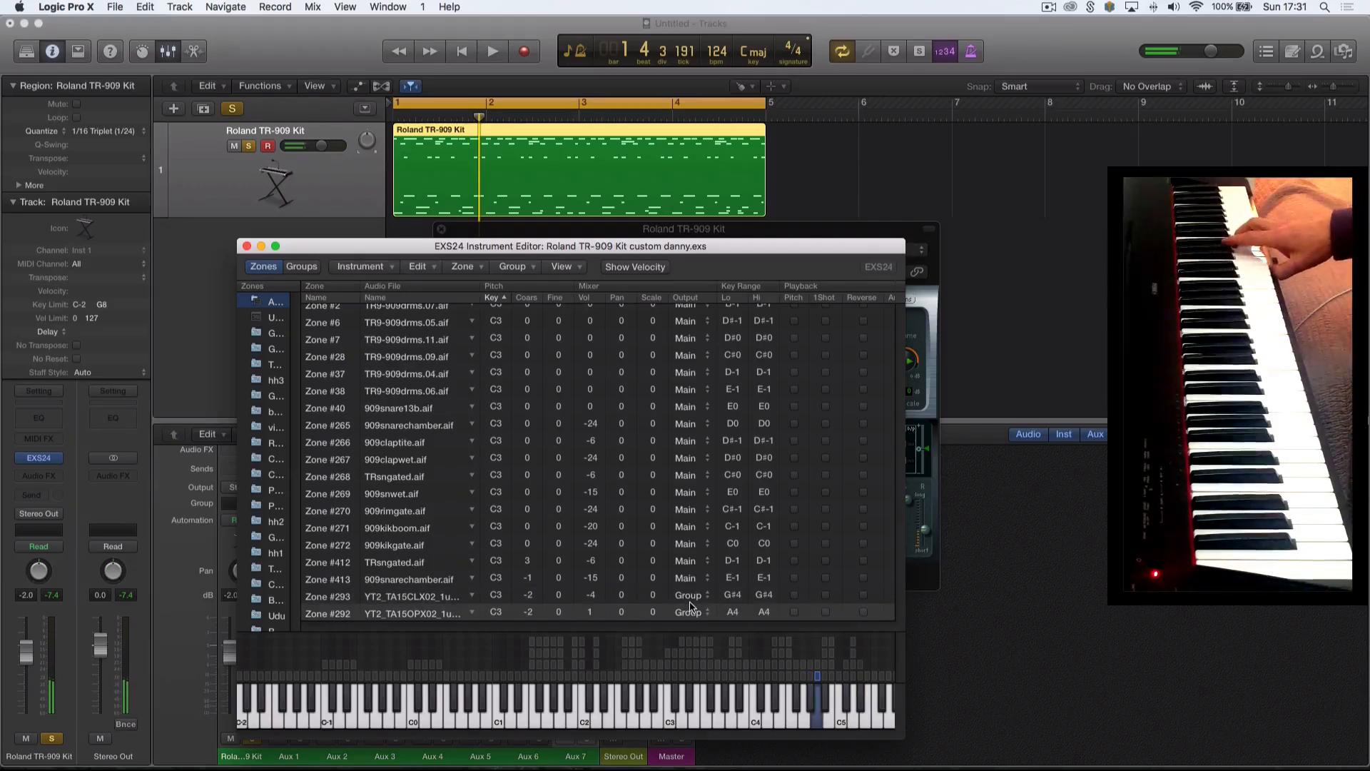
click(690, 597)
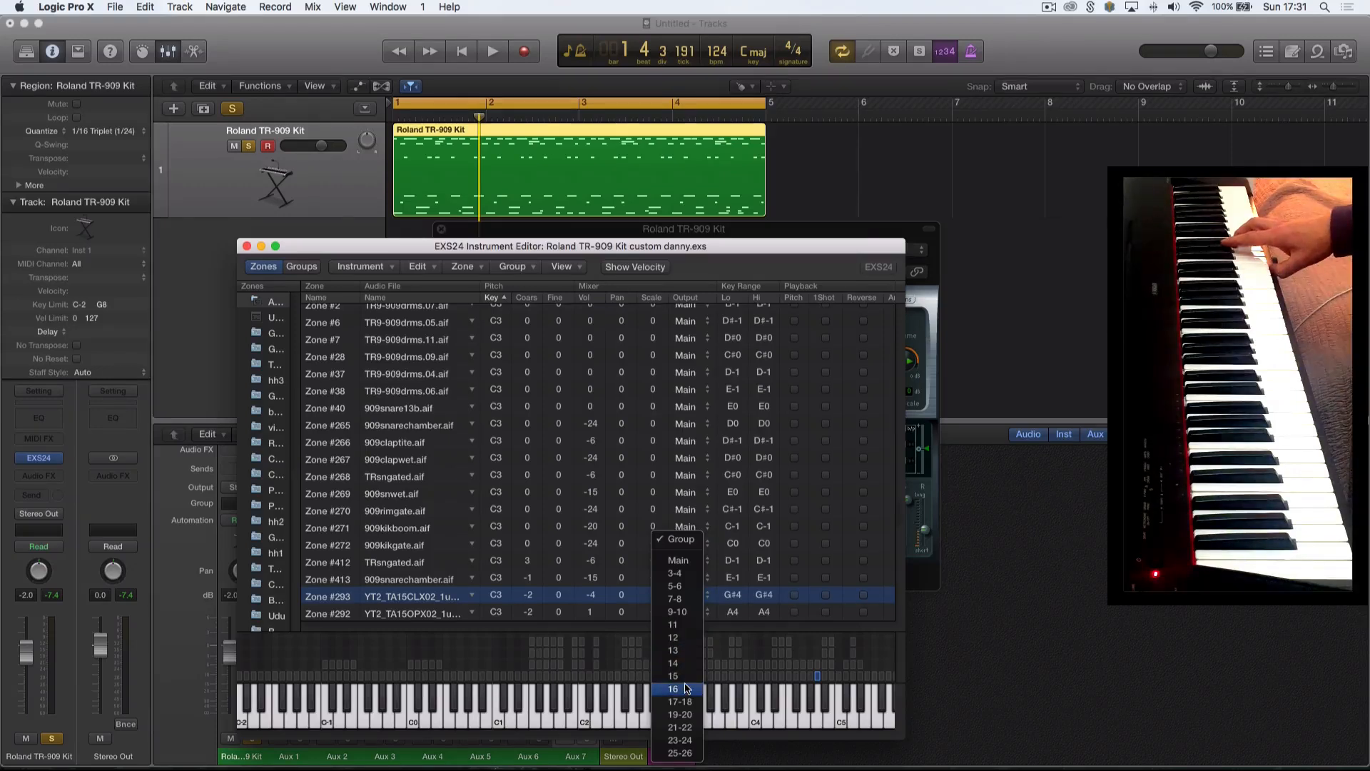
click(961, 649)
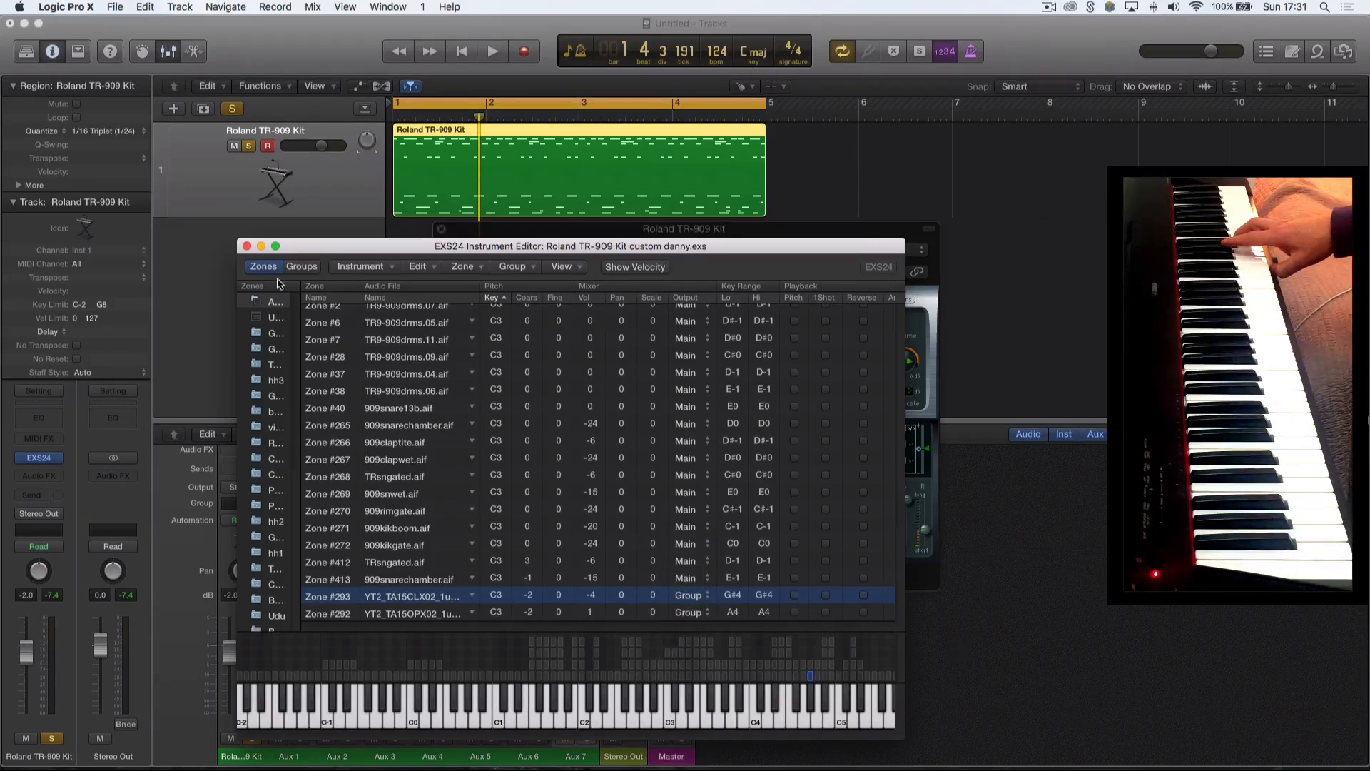
click(246, 246)
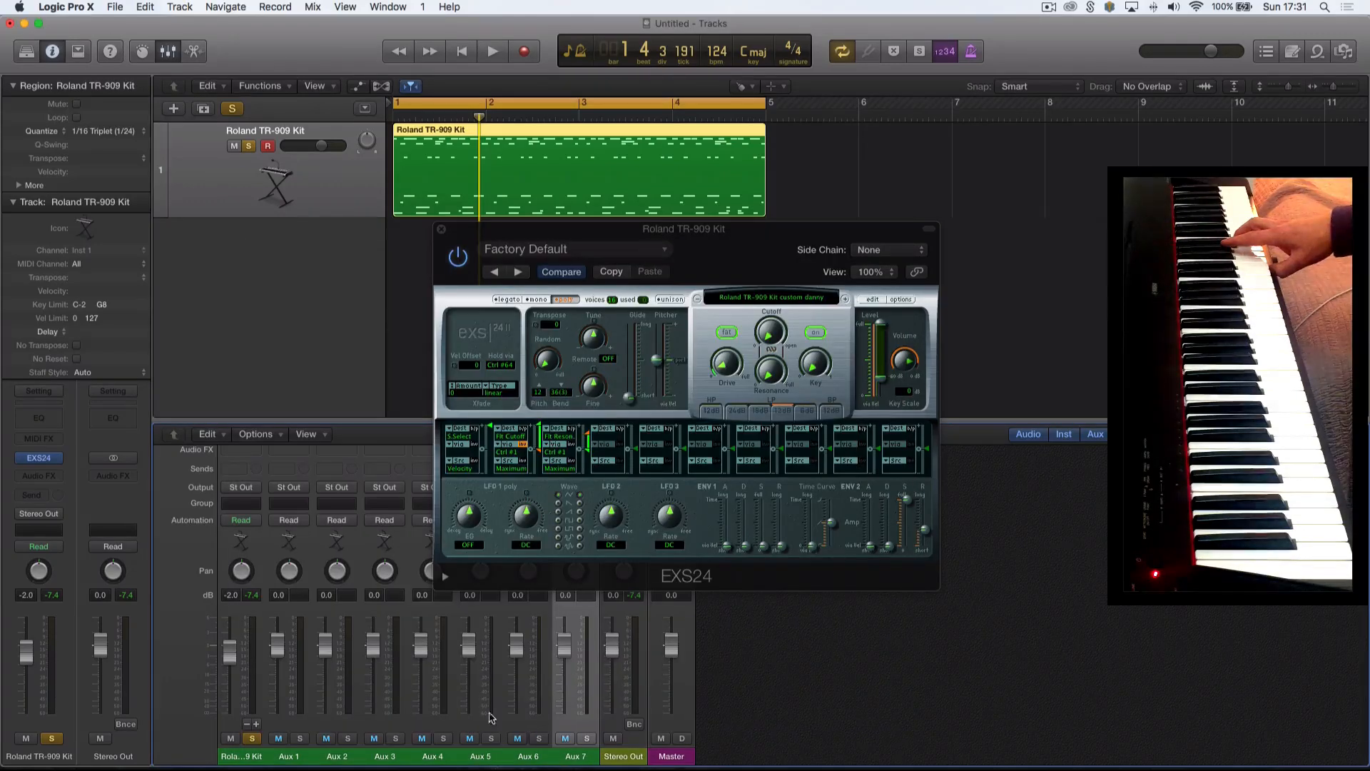
Add seven more aux channels to the kit's mixer strip, extending them up to Aux 14.
click(257, 724)
click(257, 723)
click(257, 724)
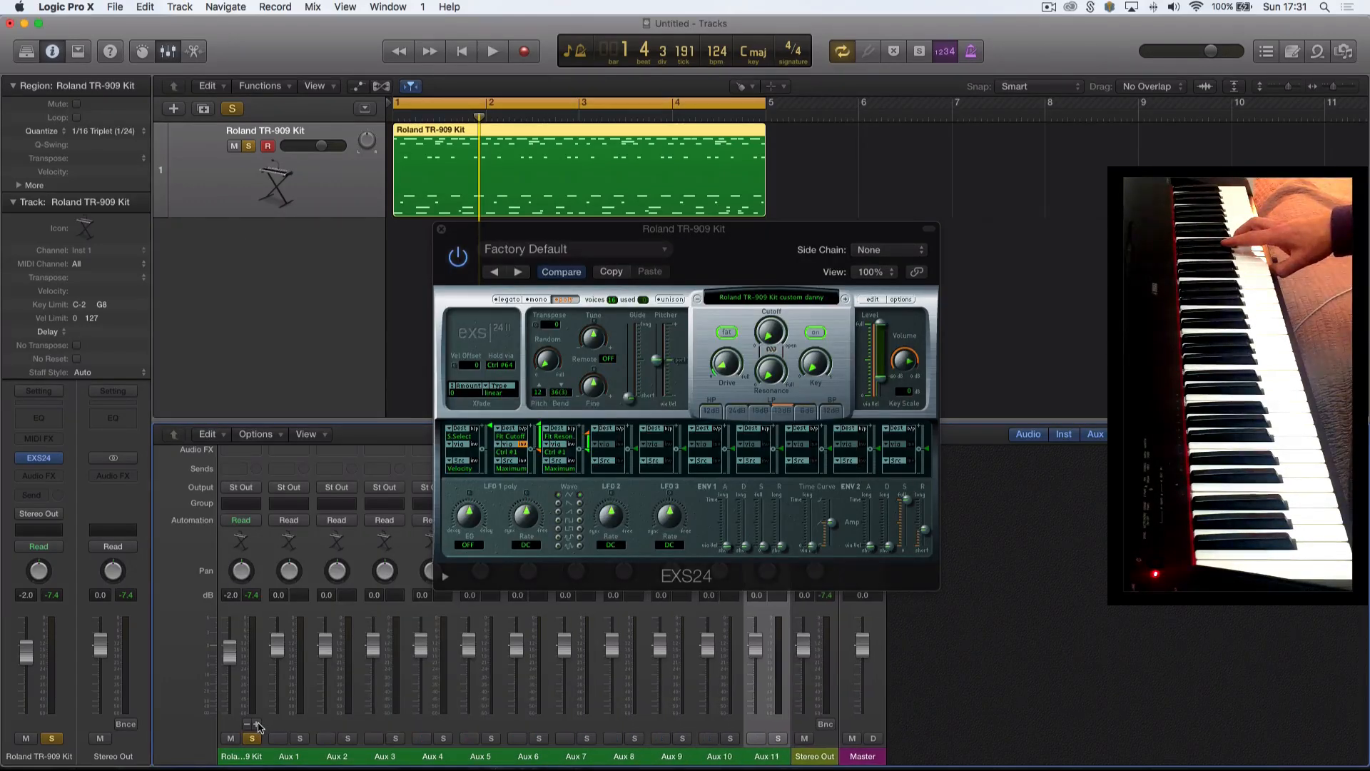
click(257, 723)
click(257, 724)
click(257, 724)
click(257, 723)
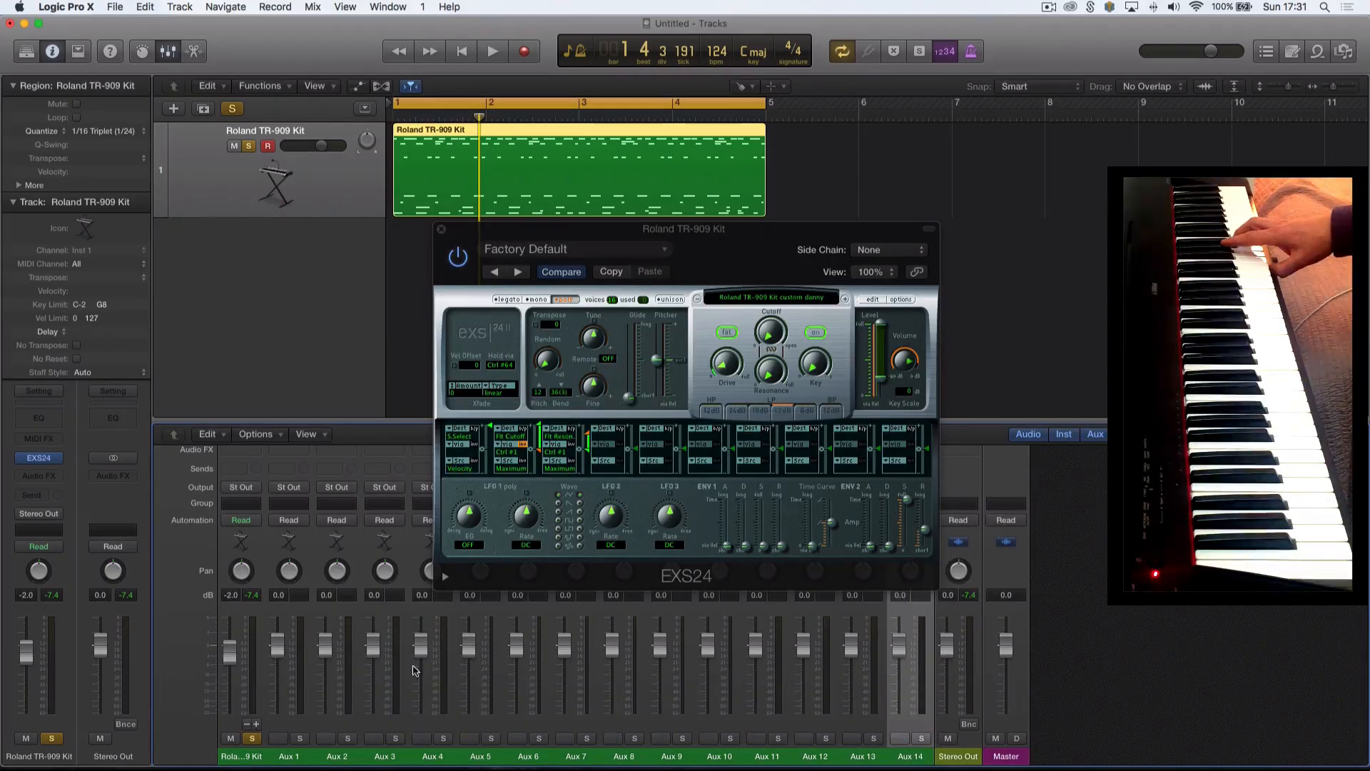
In the instrument editor, assign Zone #293 at G#4 and Zone #292 at A4 to mono output 11.
click(871, 299)
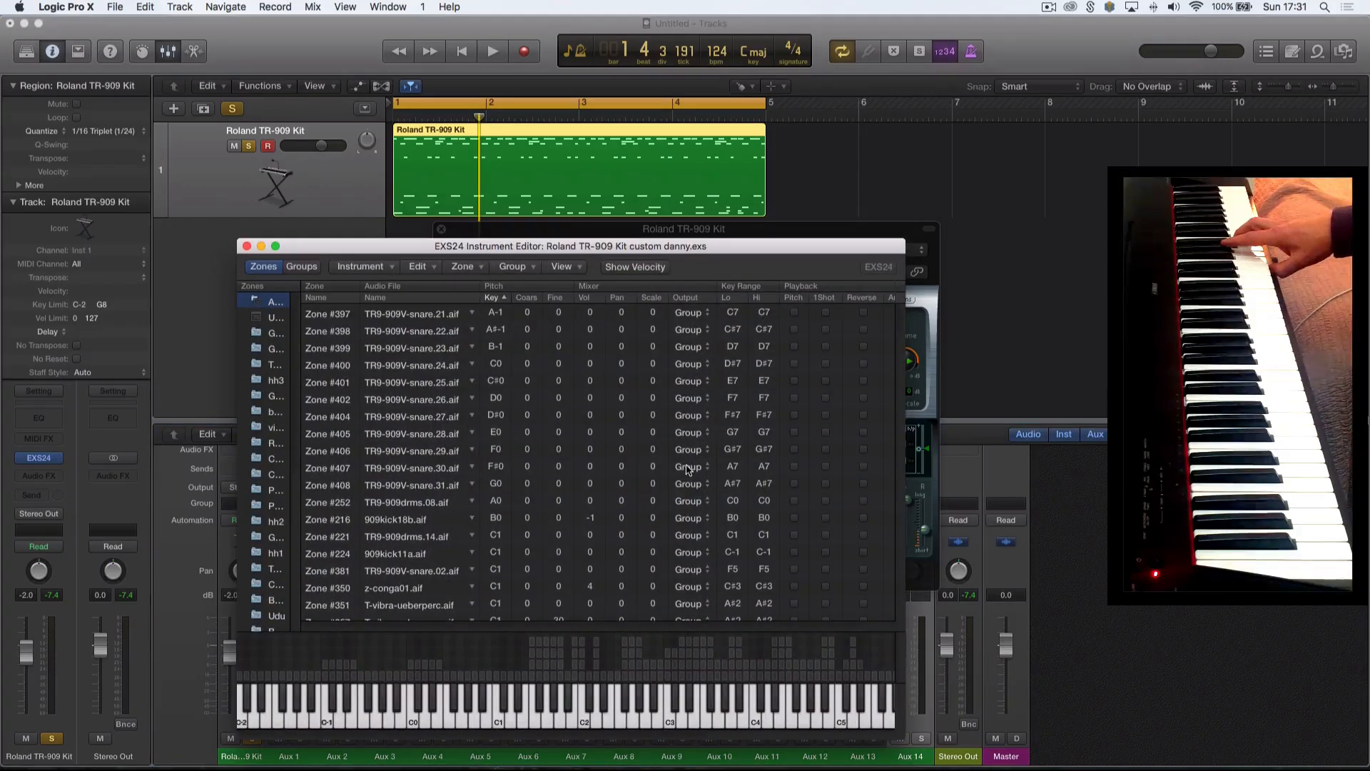
scroll(687, 469, down, 10)
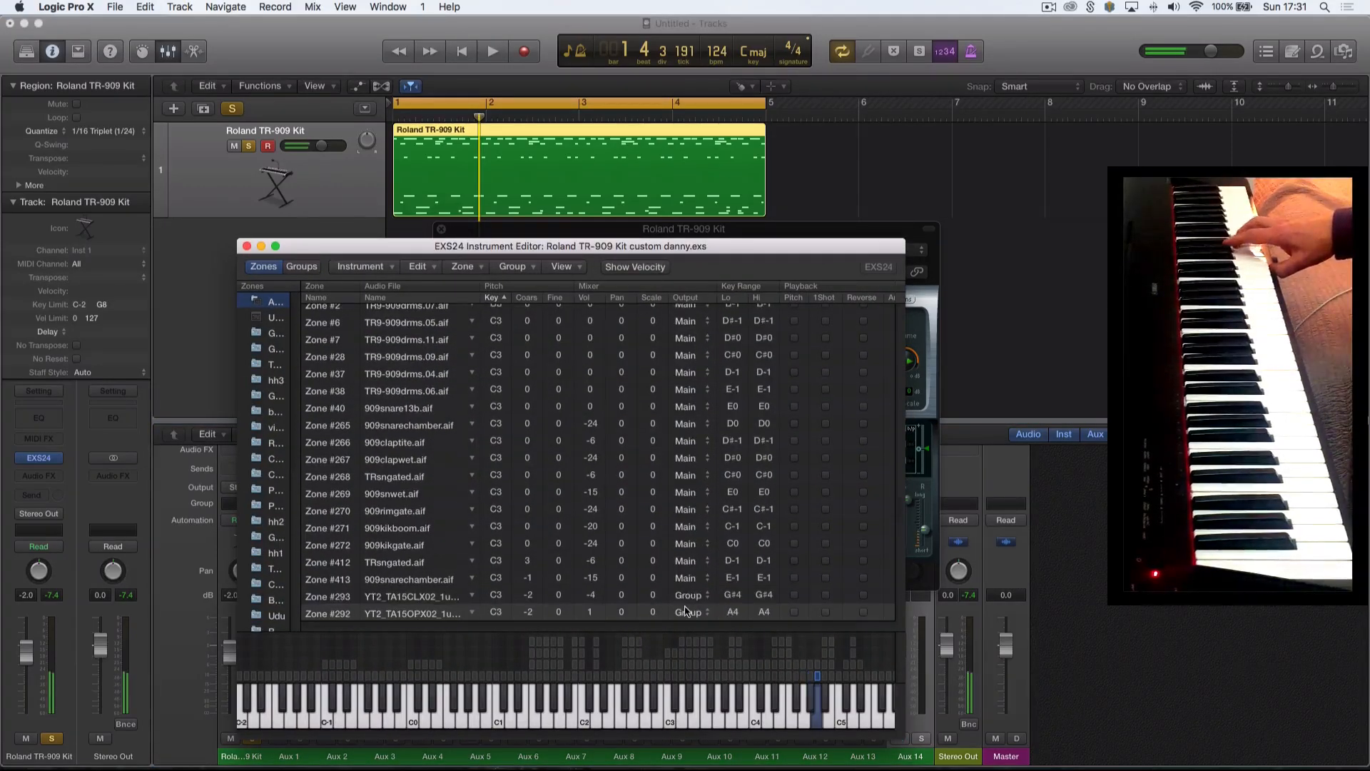
click(687, 596)
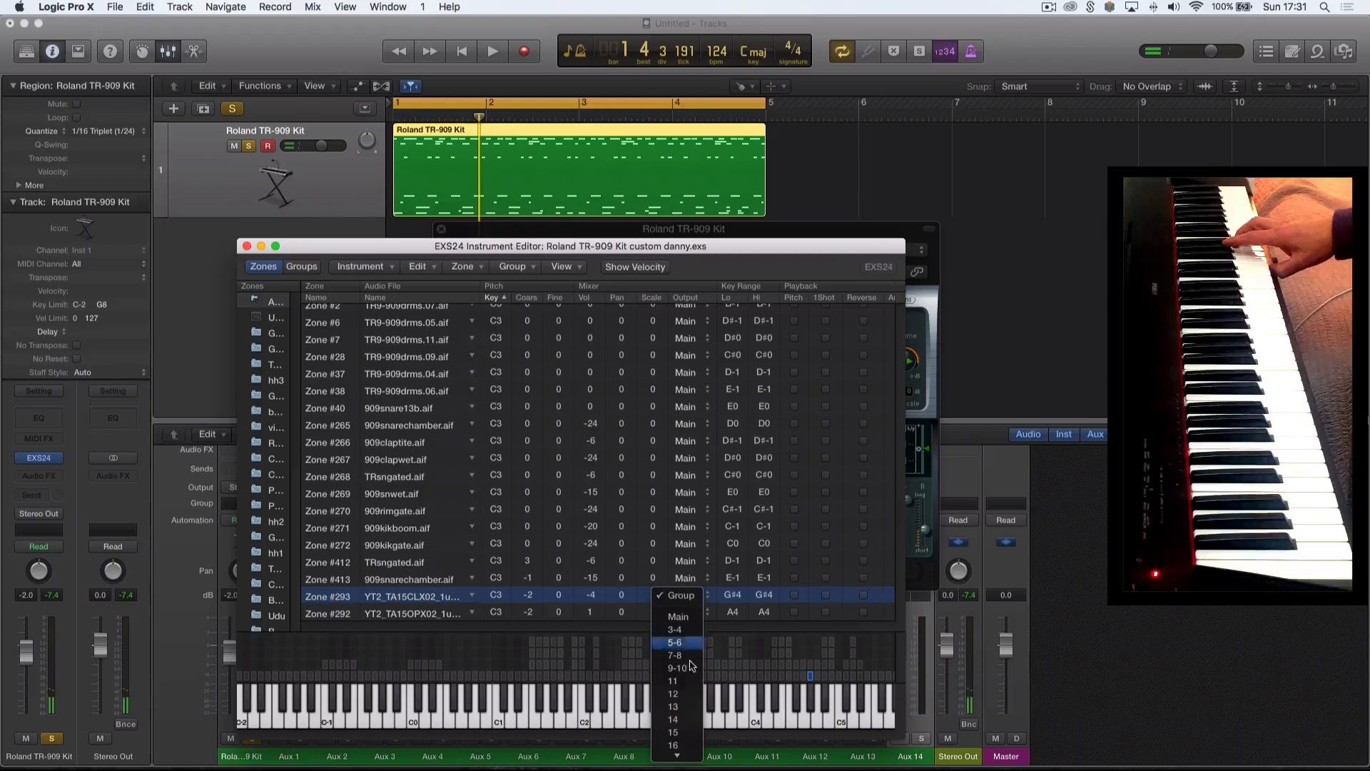
scroll(691, 695, down, 3)
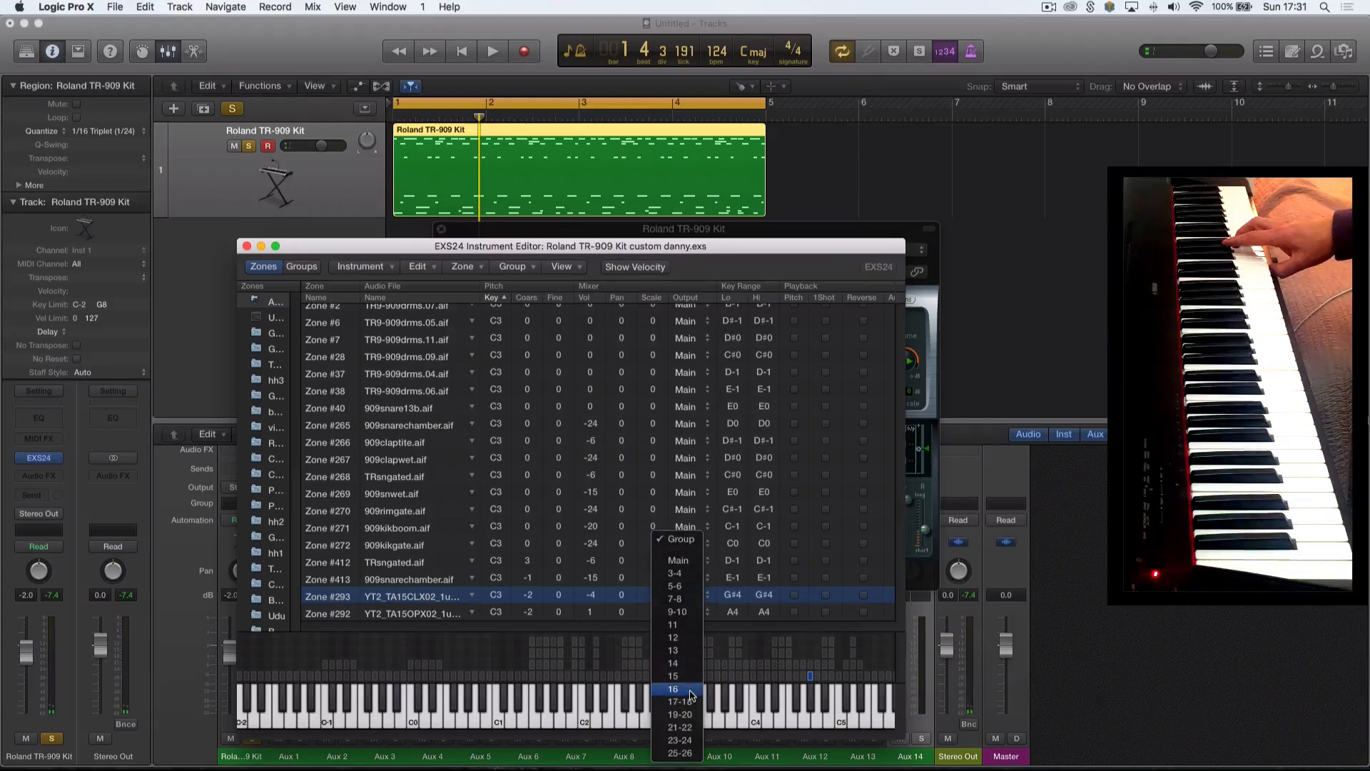
key(Escape)
click(684, 613)
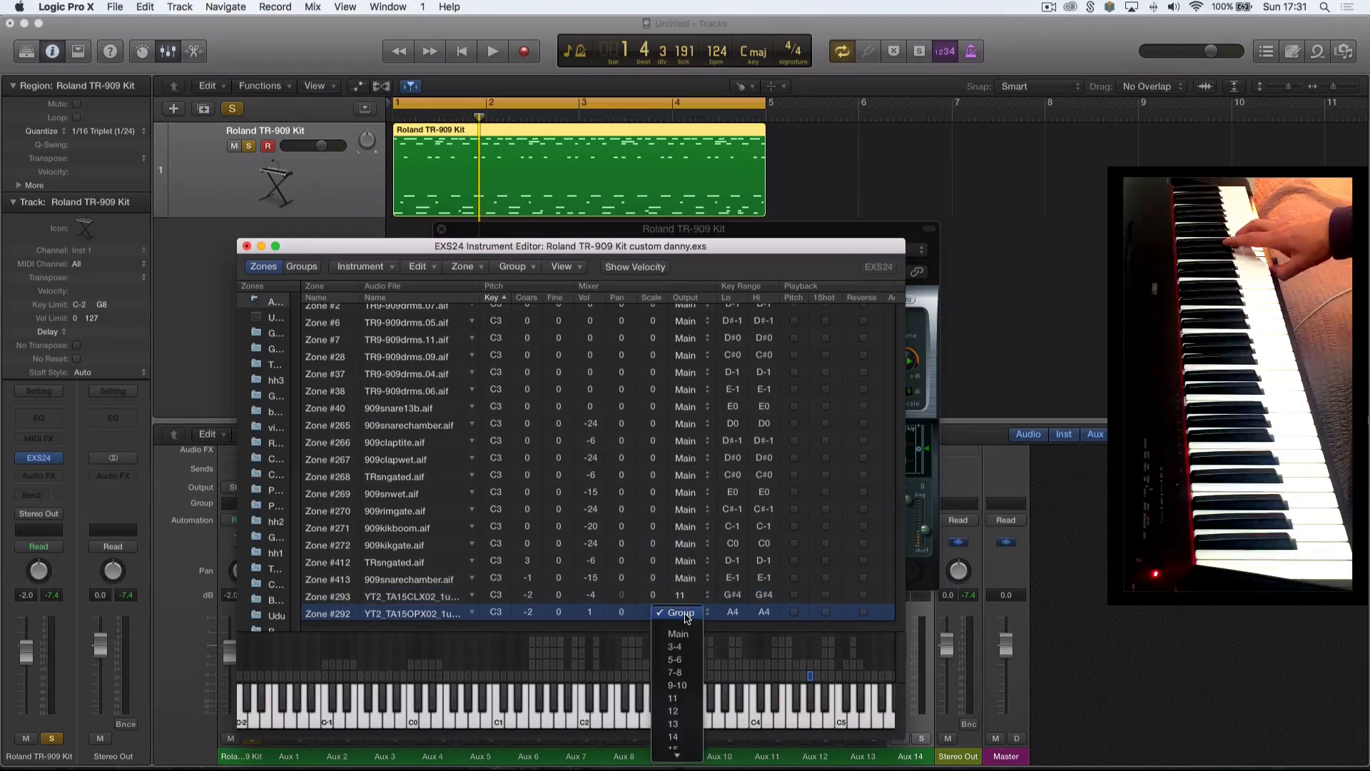
click(676, 705)
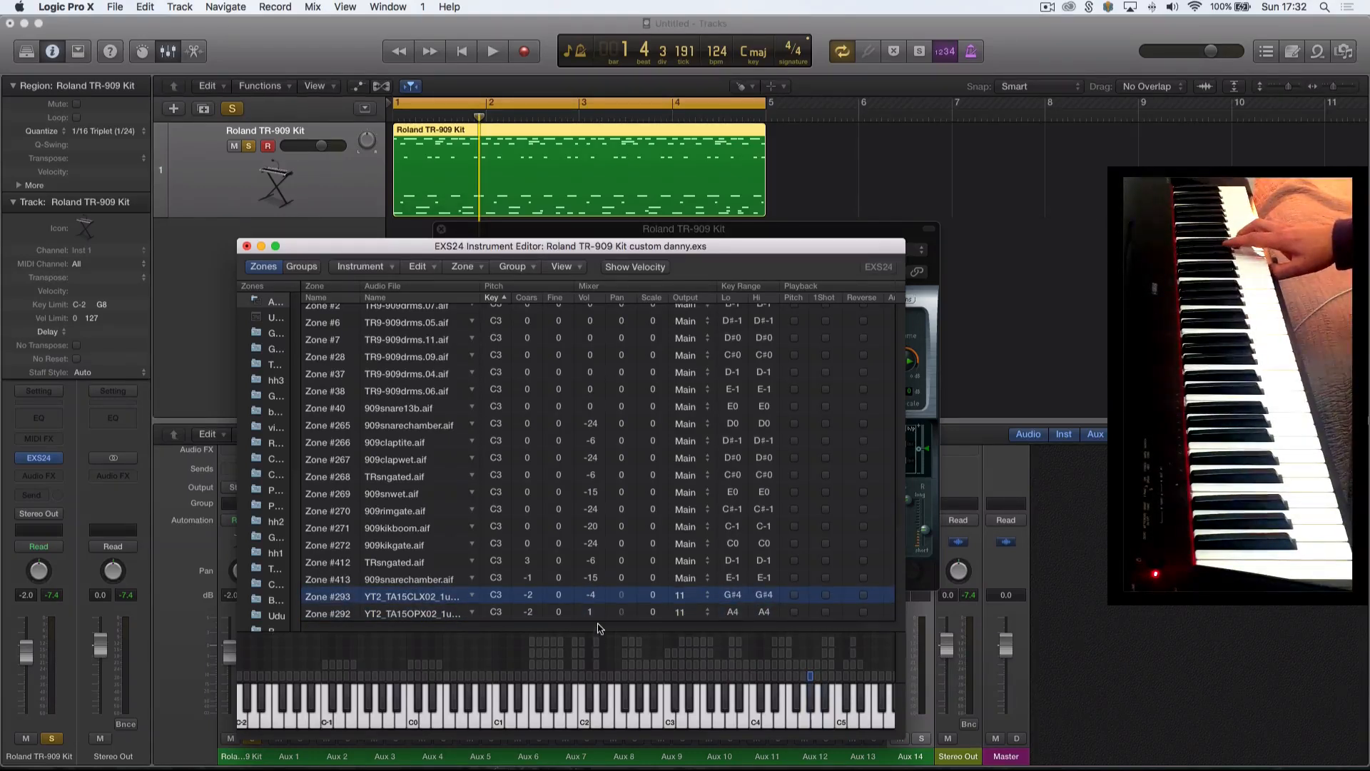
Assign the matching Zone #300 at G#4 and Zone #301 at A4 to output 11 as well.
scroll(599, 621, down, 4)
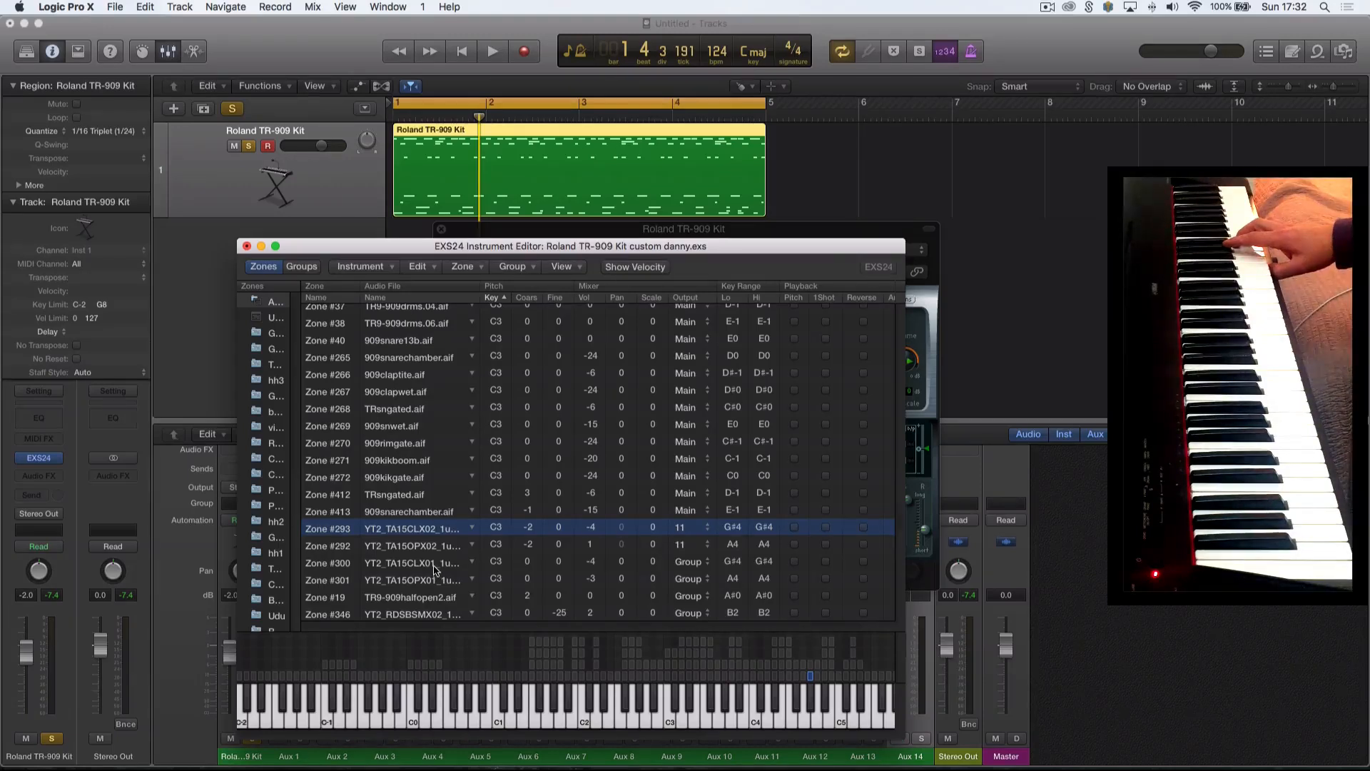
click(436, 564)
click(693, 546)
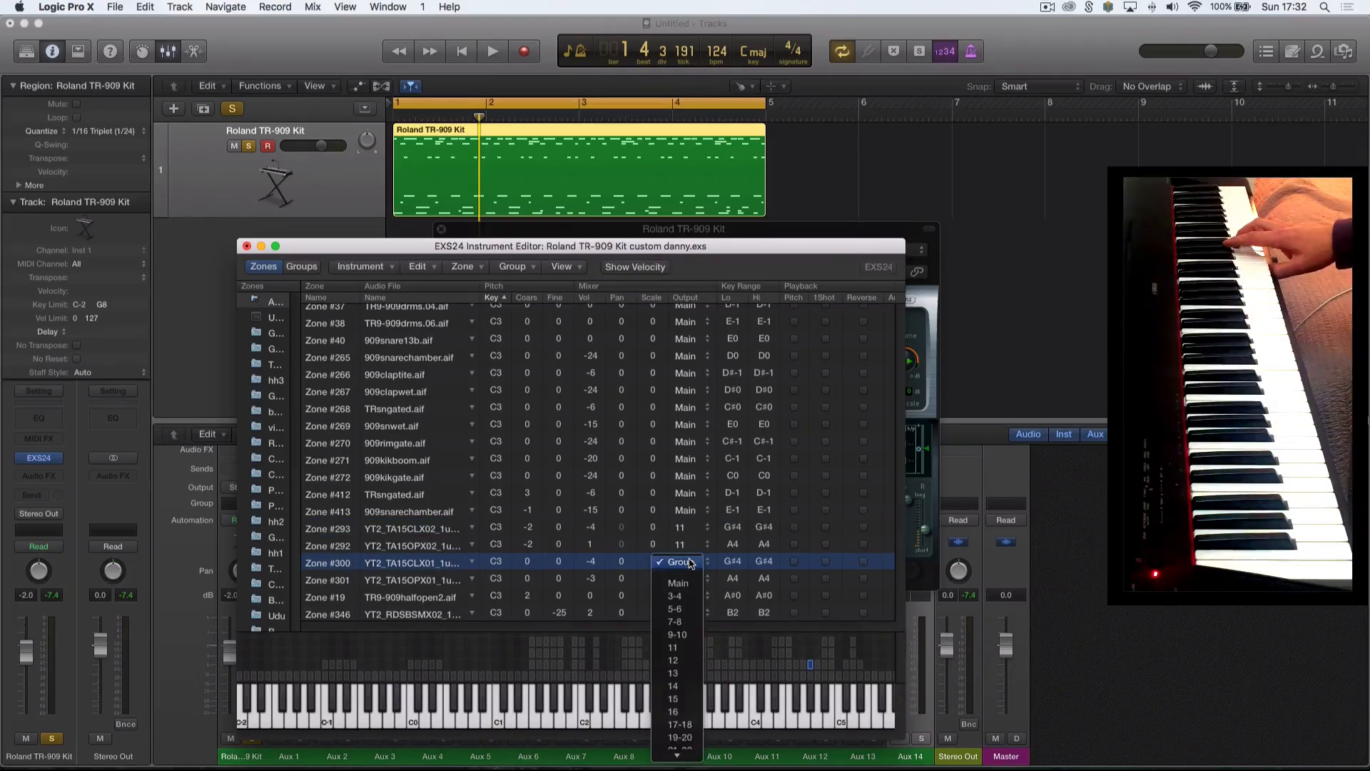
click(680, 635)
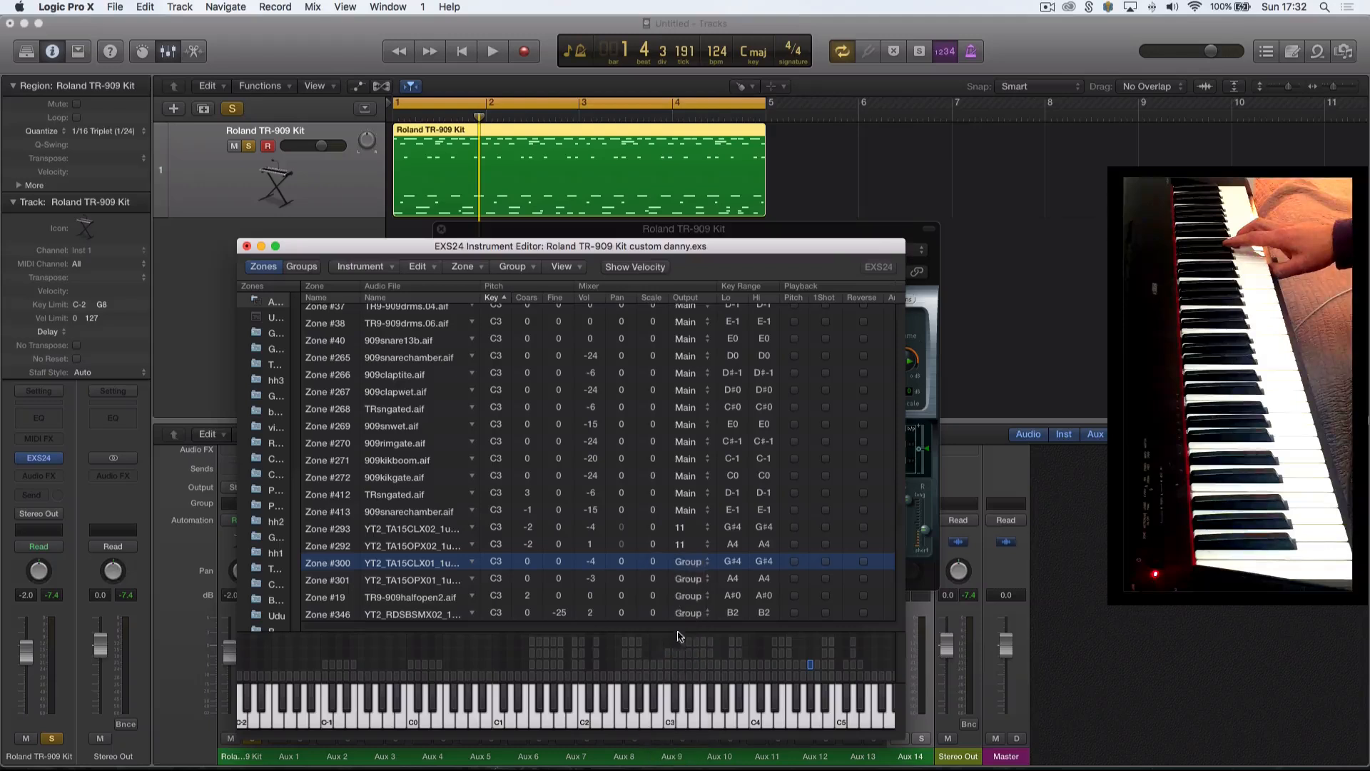
click(682, 578)
click(680, 666)
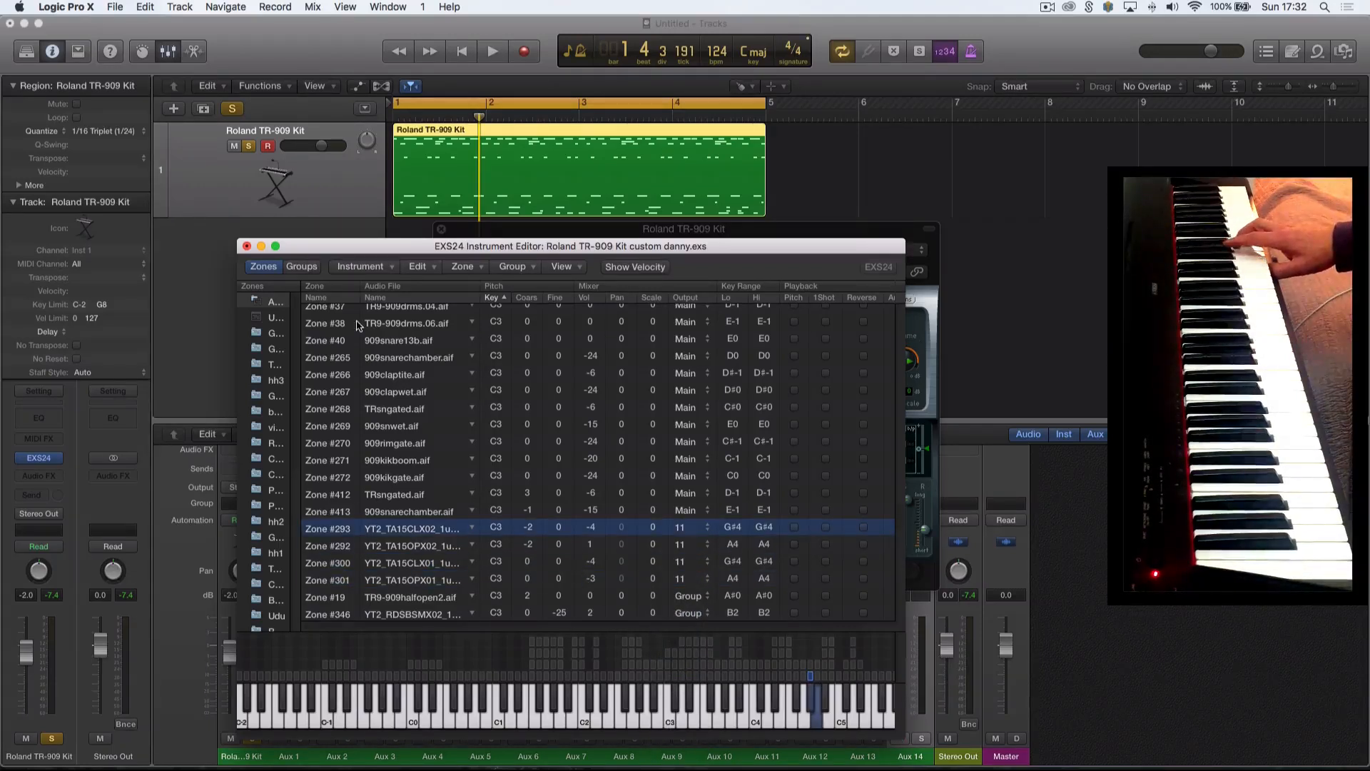
Close the instrument editor with its edits saved, close the sampler window, and unsolo the main kit channel.
click(246, 246)
click(687, 327)
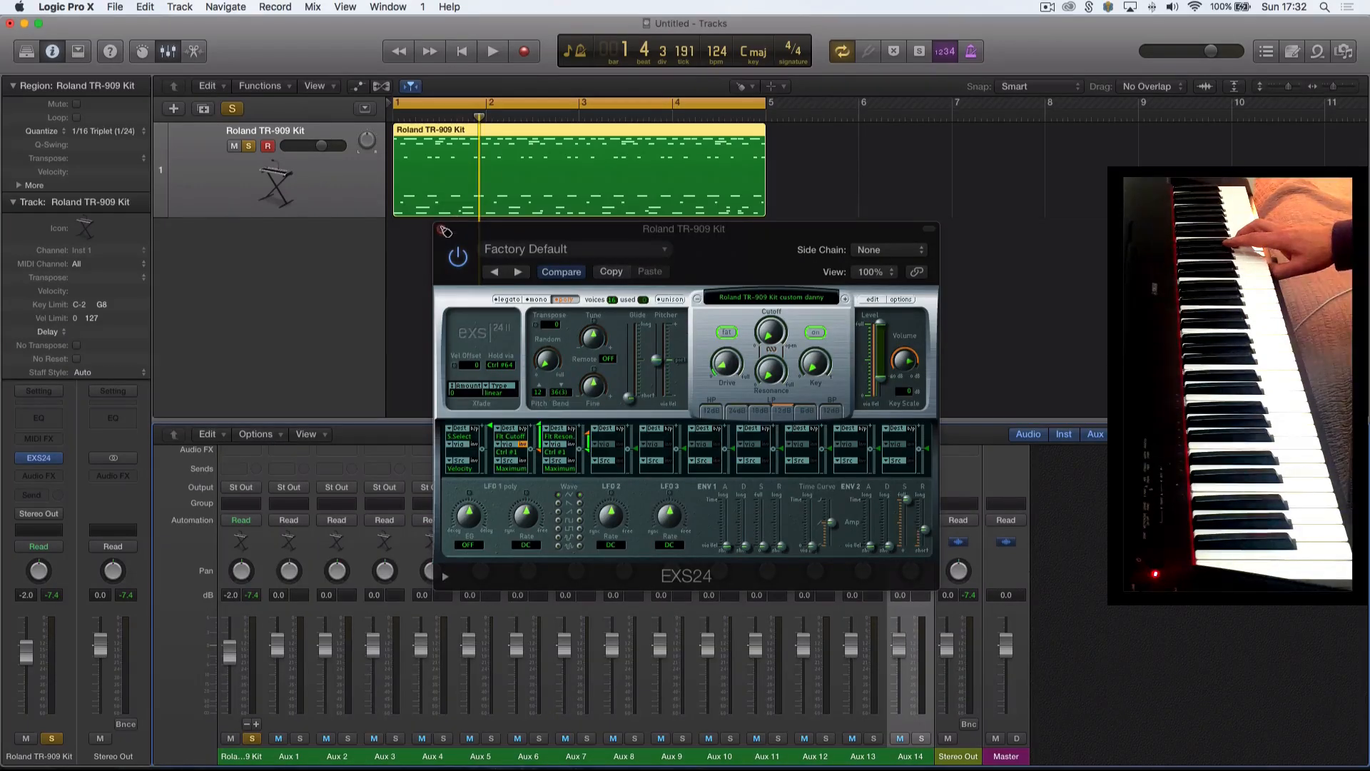
click(443, 229)
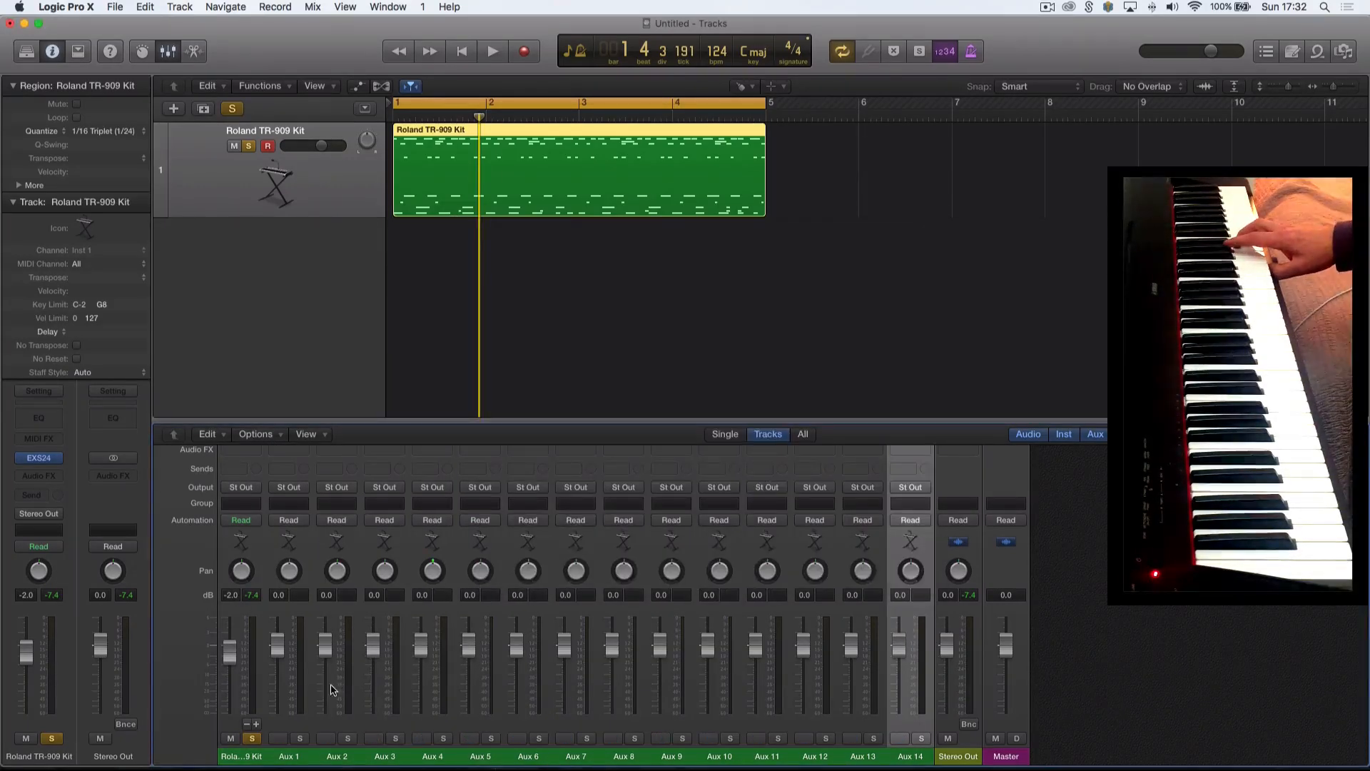
click(252, 738)
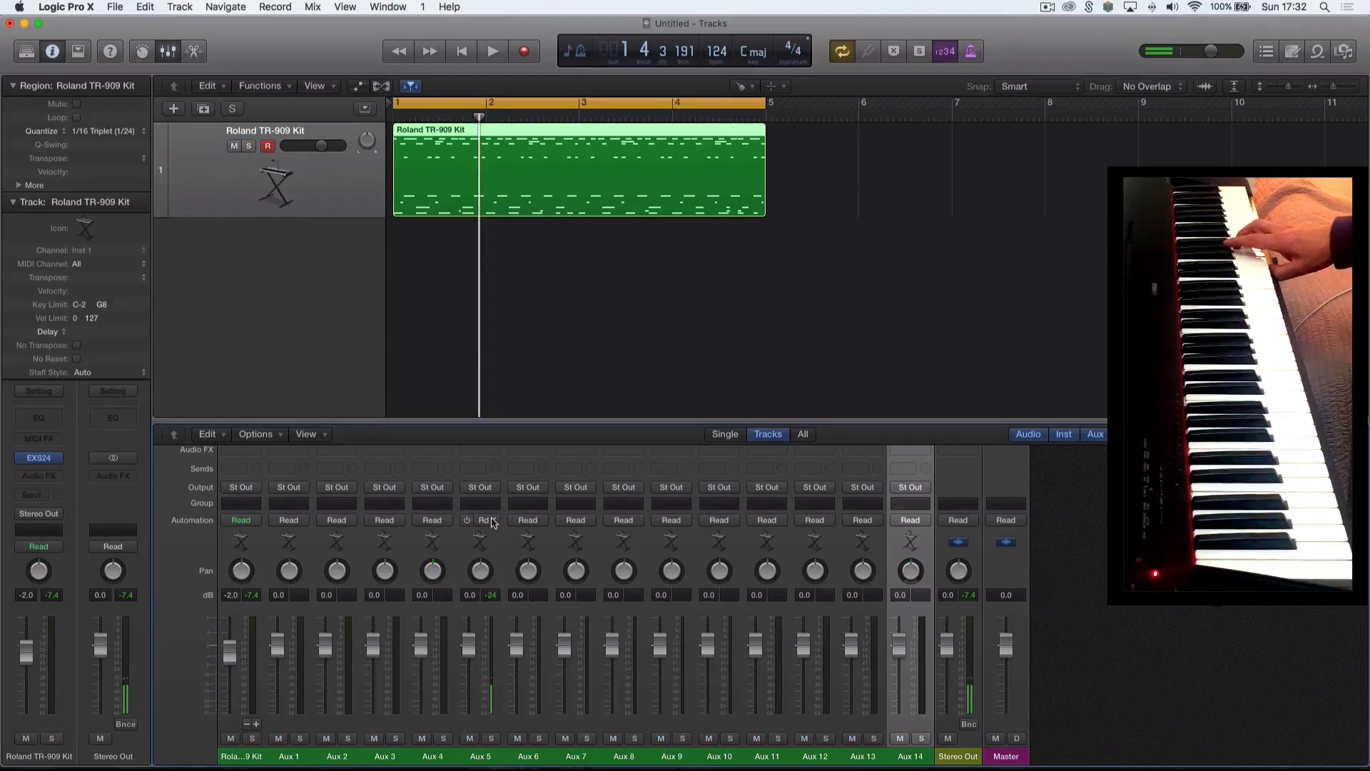
Check the input source choices of the Aux 5 channel without changing its EXS24 11 input.
scroll(495, 493, up, 4)
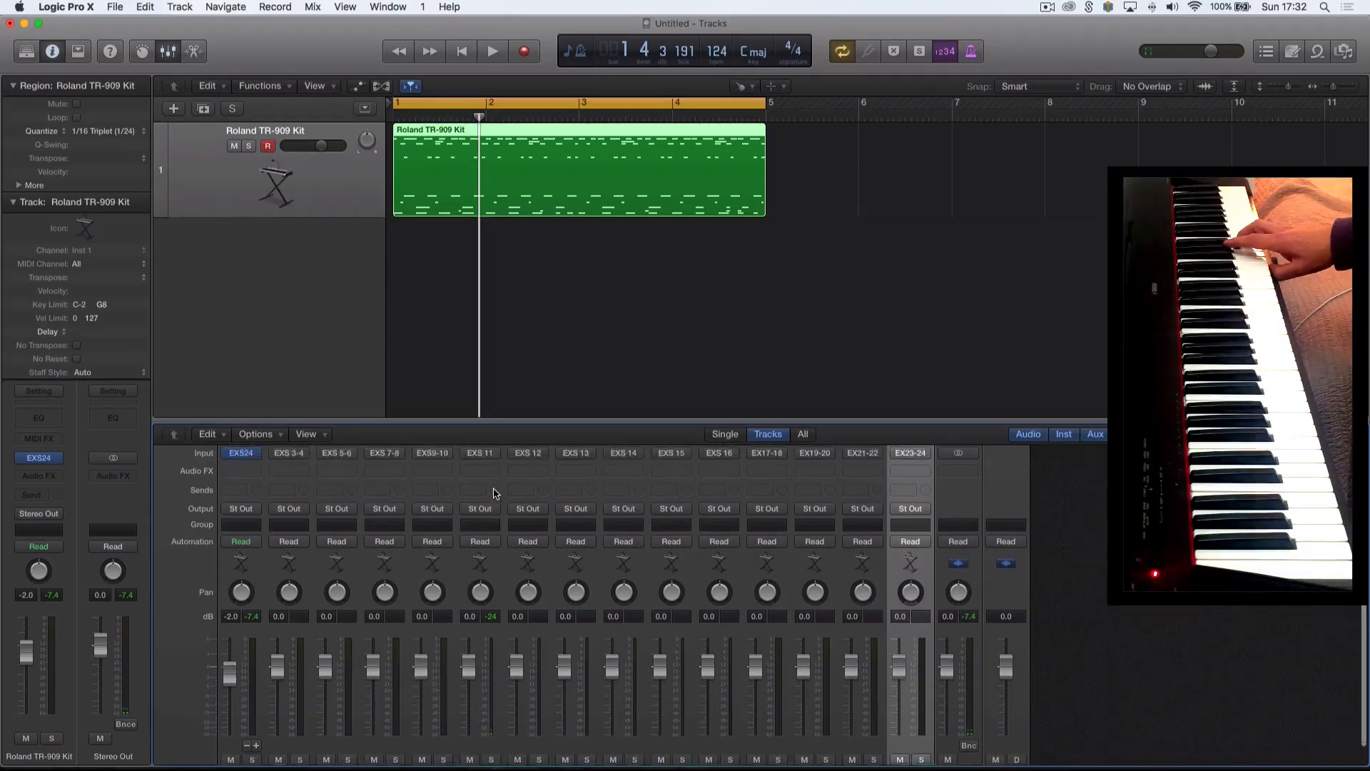
click(491, 510)
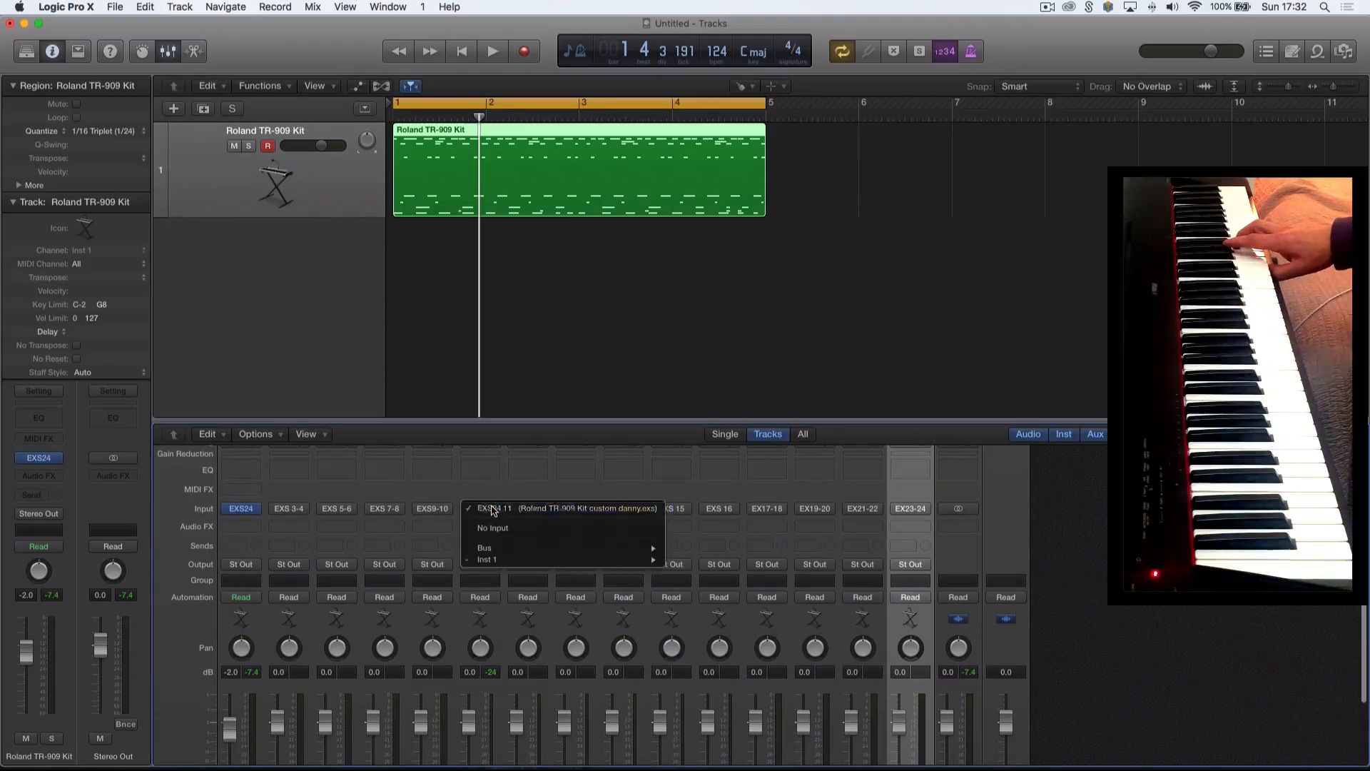
mouse_move(531, 563)
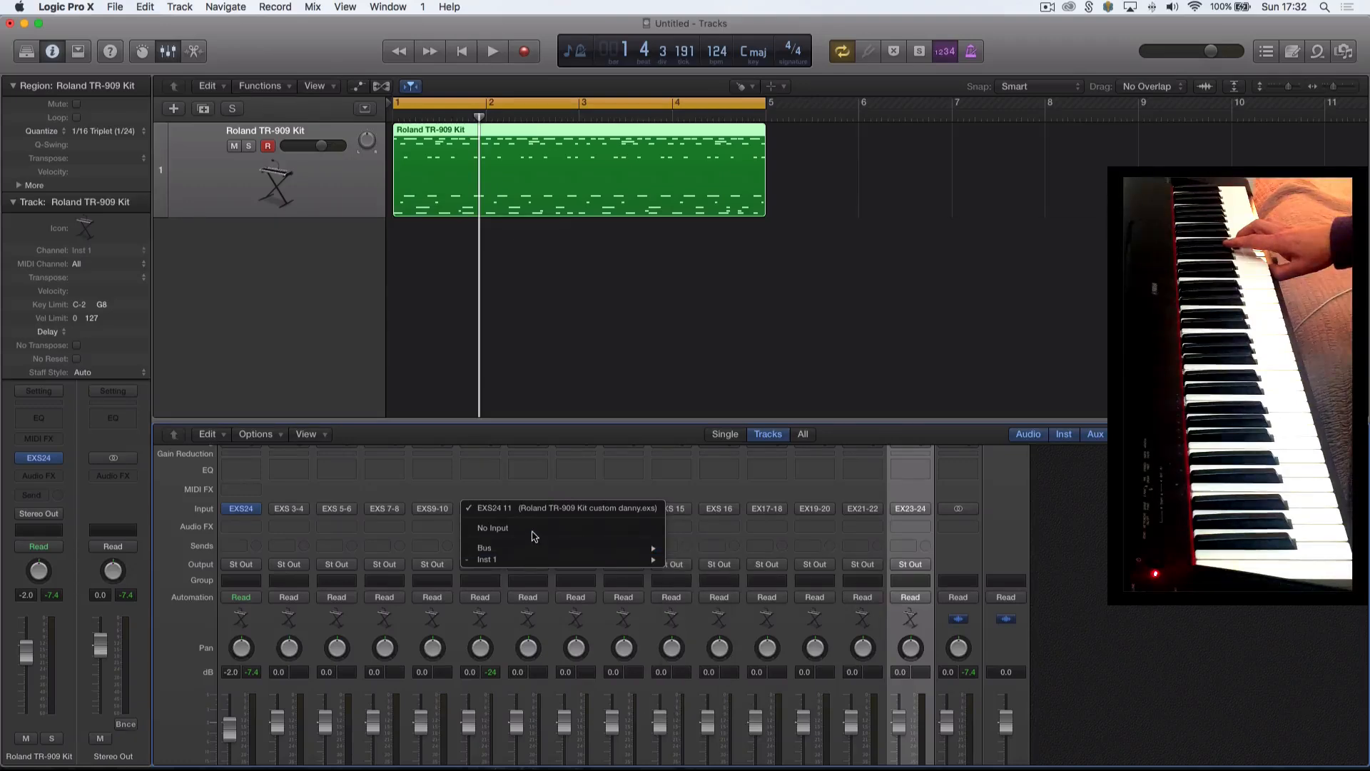
click(485, 490)
scroll(485, 491, up, 2)
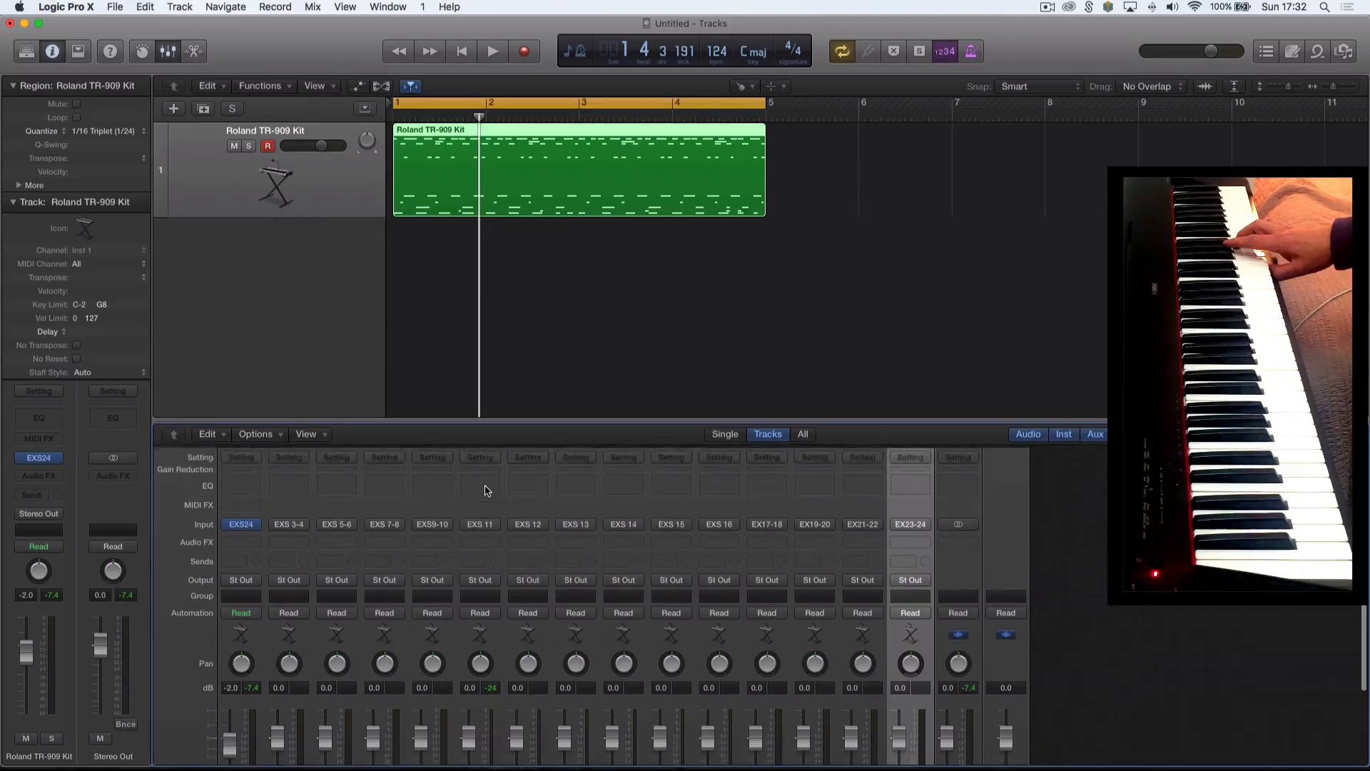
Insert a mono-to-stereo Stereo Spread effect on Aux 5 and close its plug-in window.
click(482, 537)
mouse_move(528, 602)
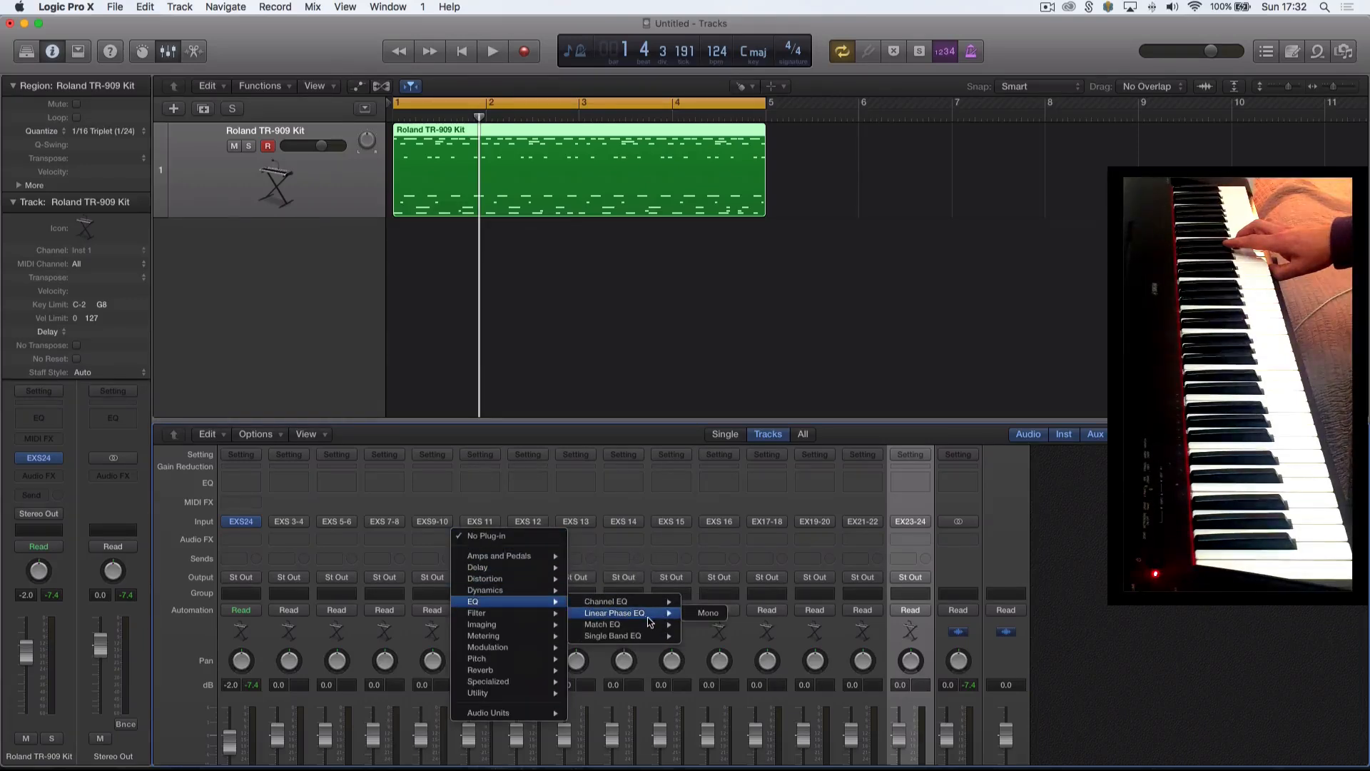
mouse_move(515, 637)
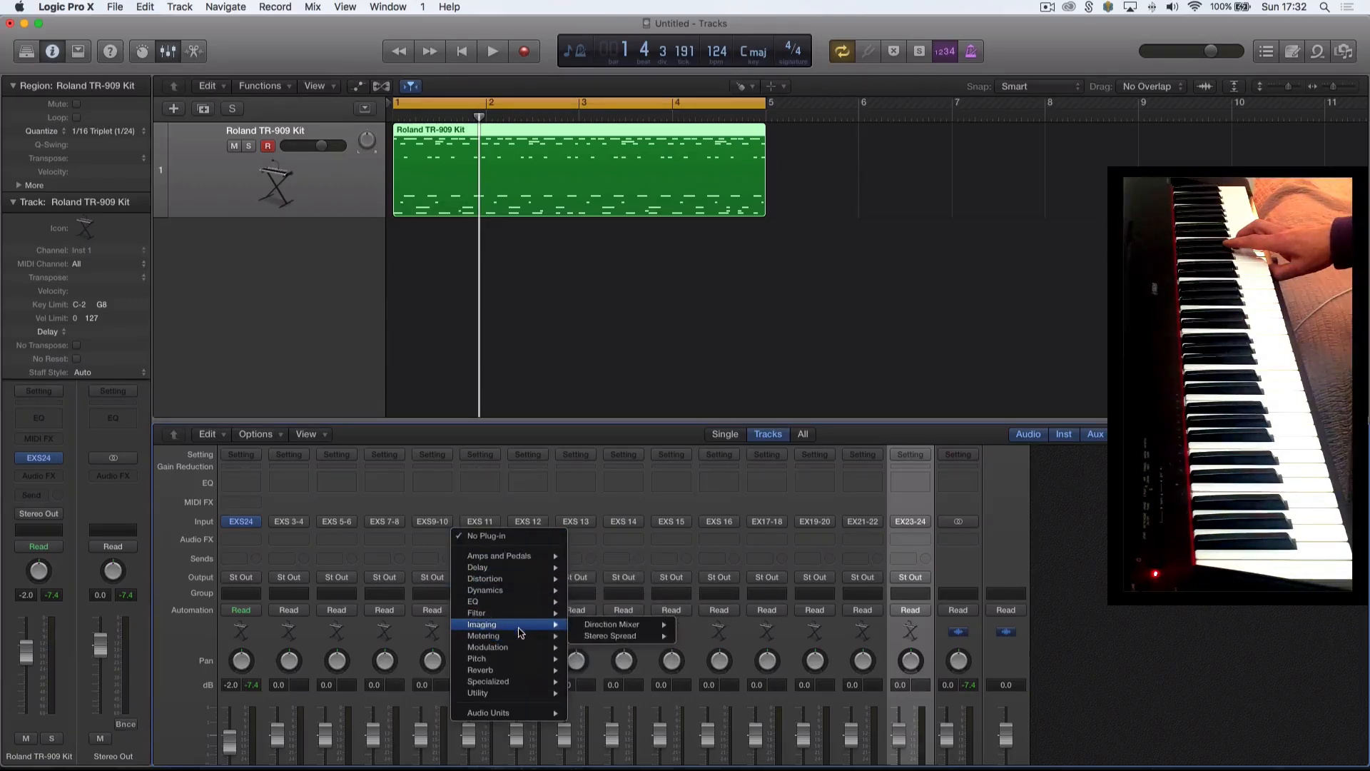
mouse_move(603, 638)
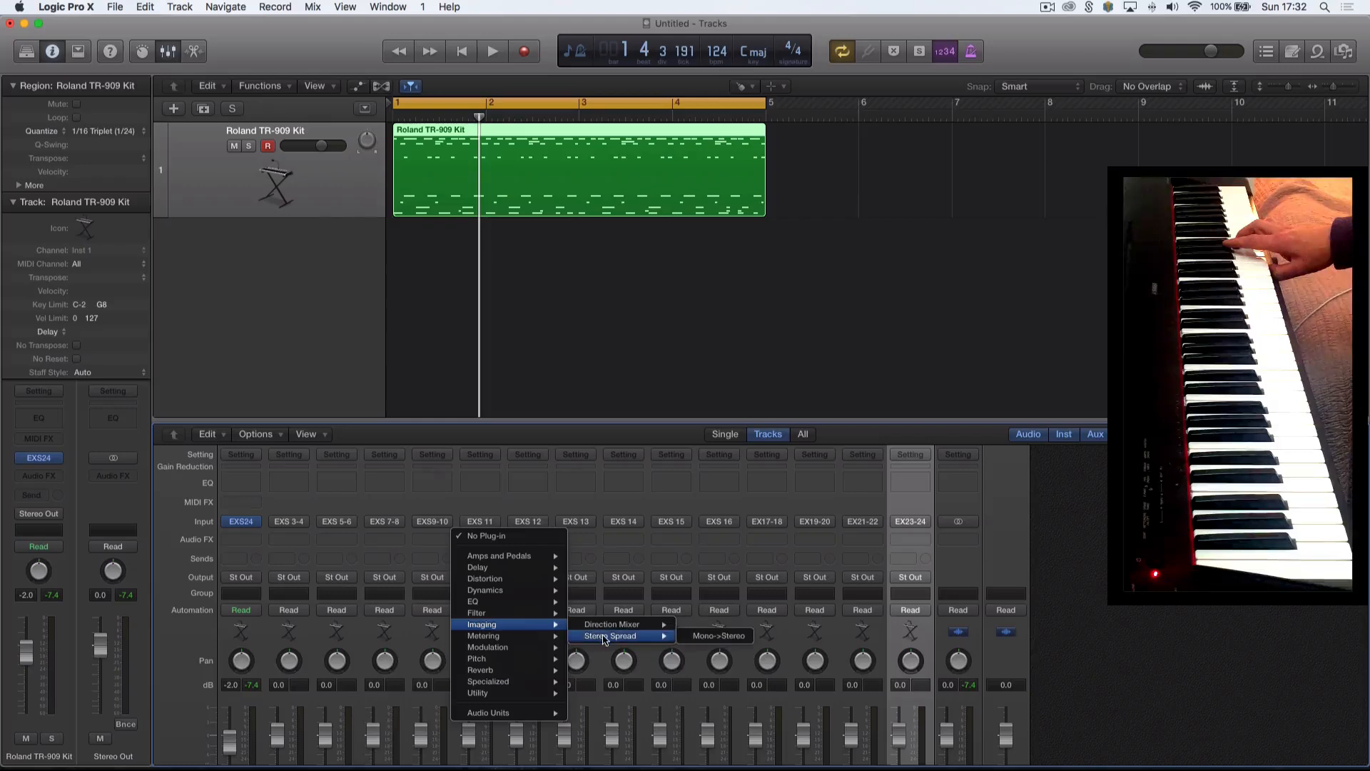
click(719, 638)
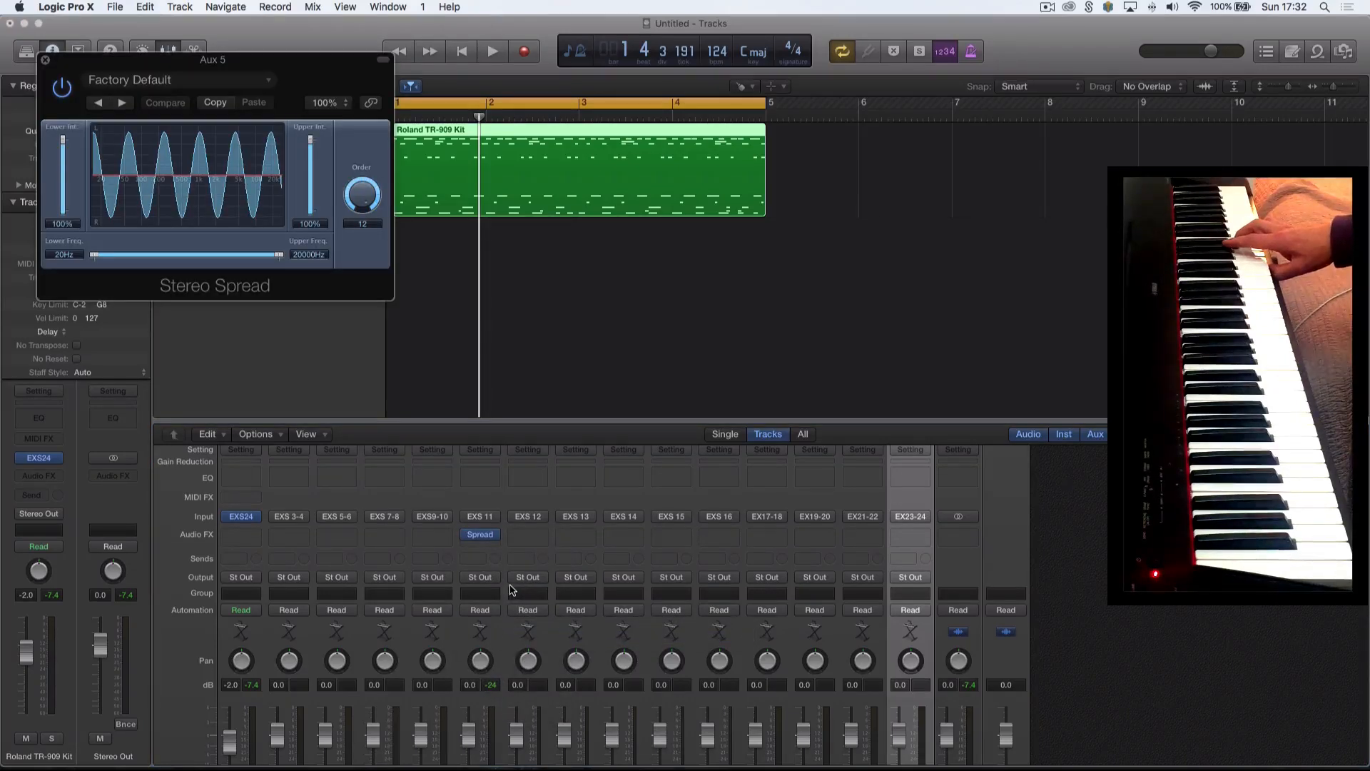
scroll(471, 542, down, 5)
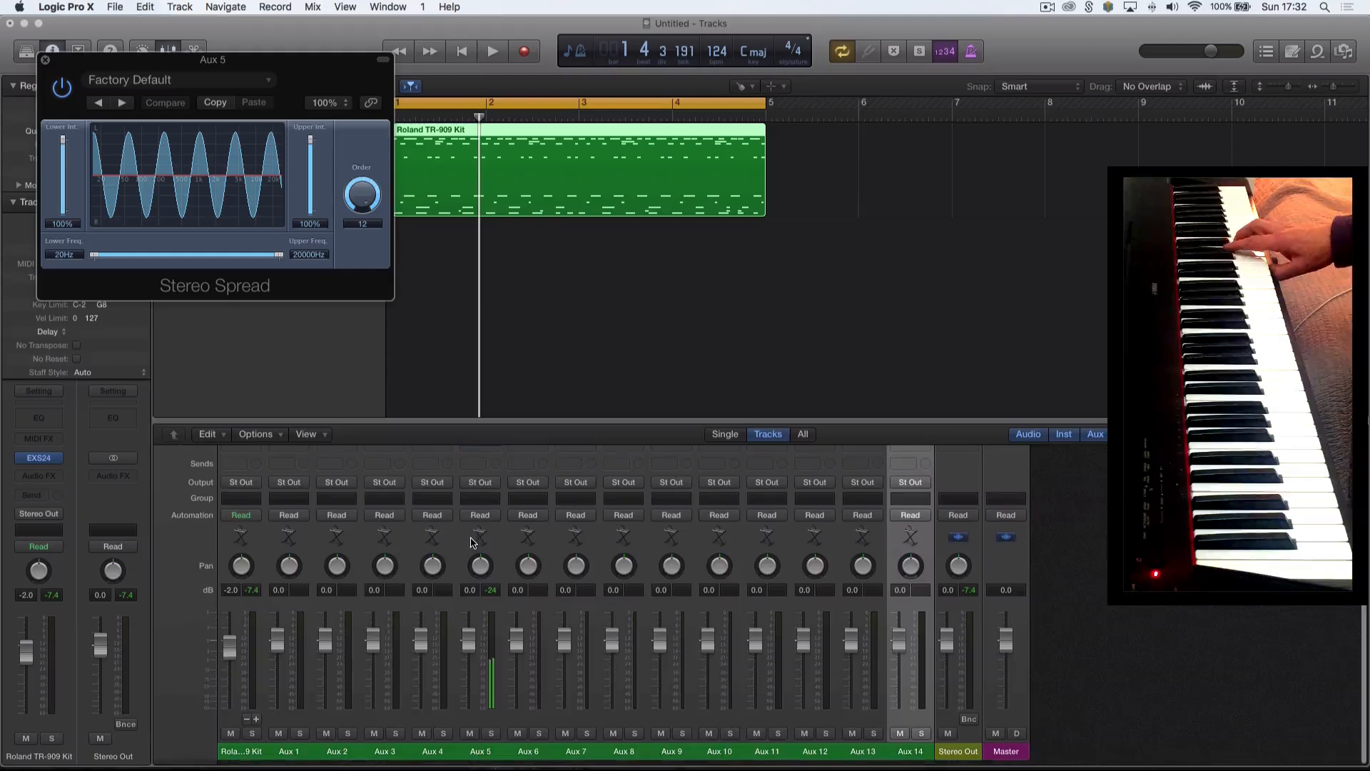
click(43, 59)
scroll(462, 510, up, 3)
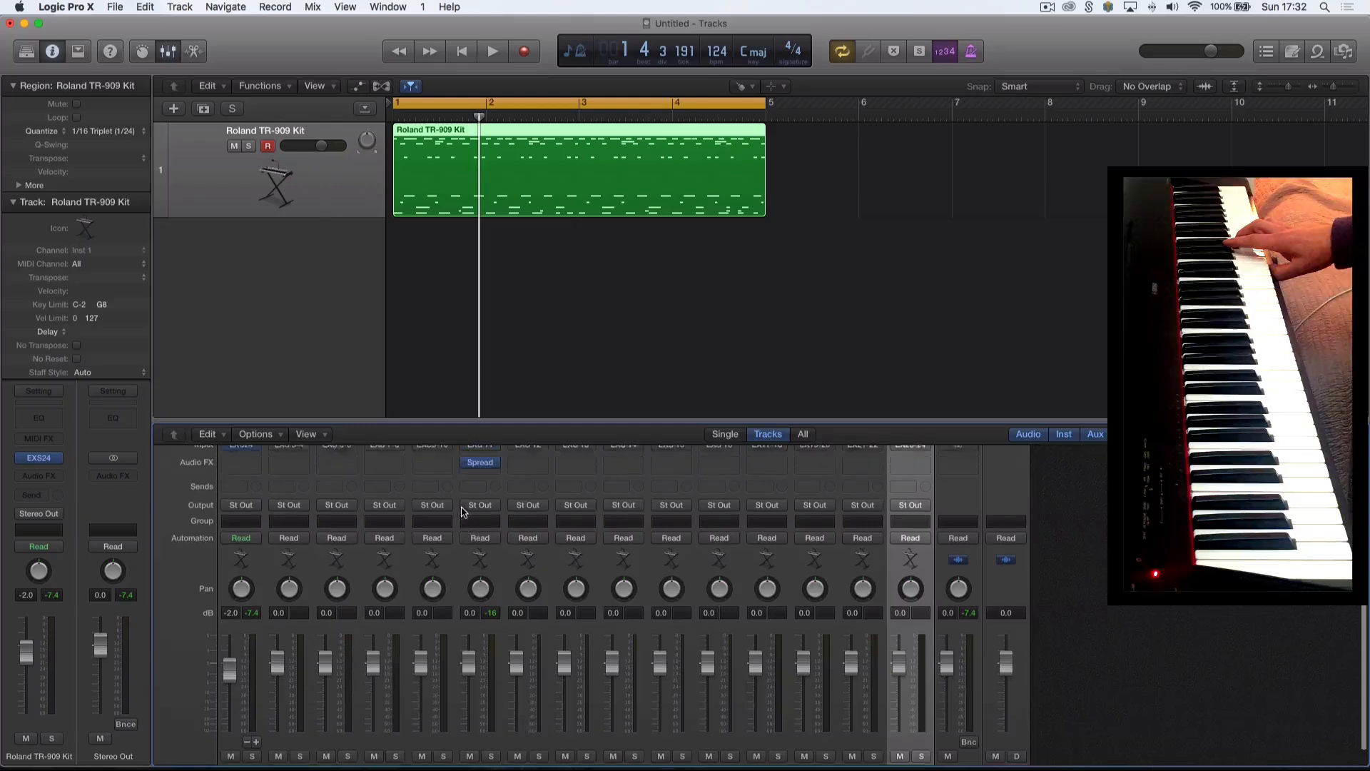
Review the output choices of Zone #293 in the EXS24 instrument editor without changing them, and close the editor and sampler windows.
mouse_move(462, 482)
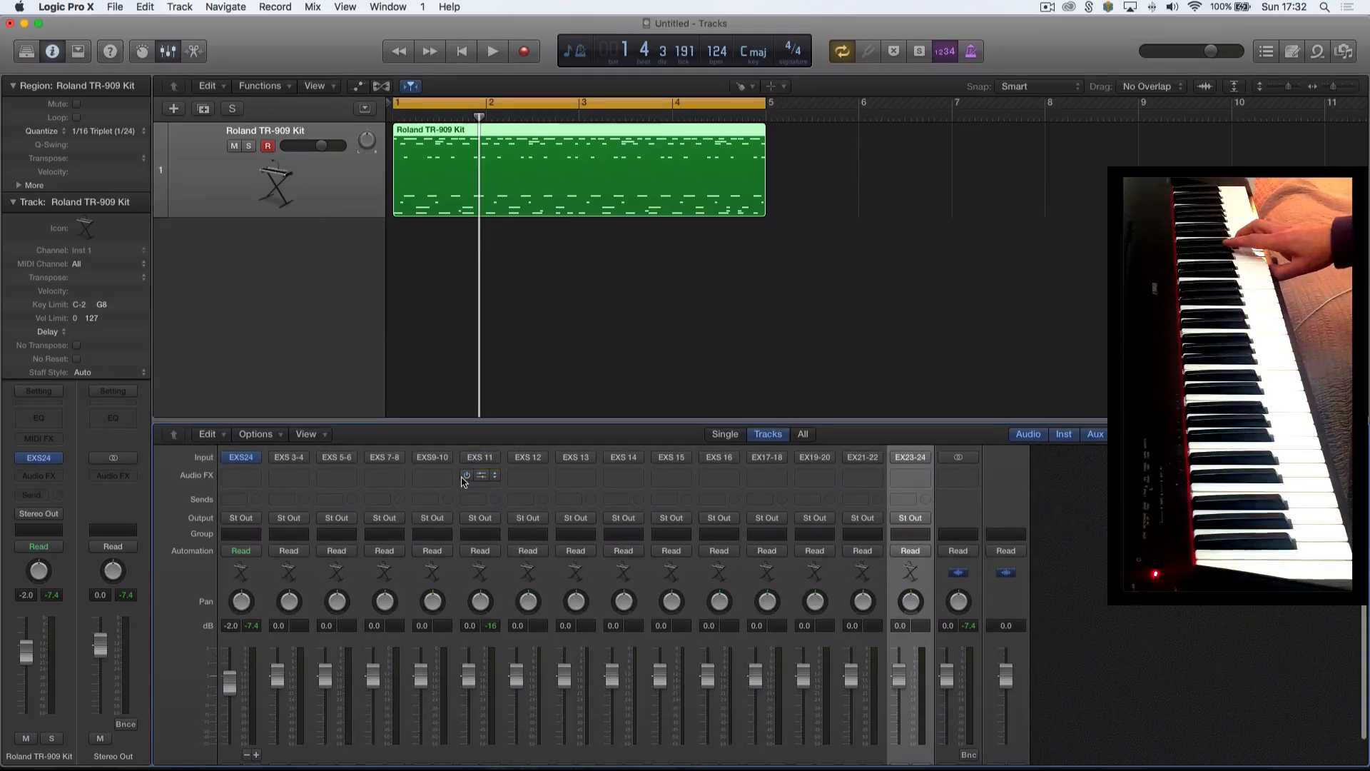
click(244, 460)
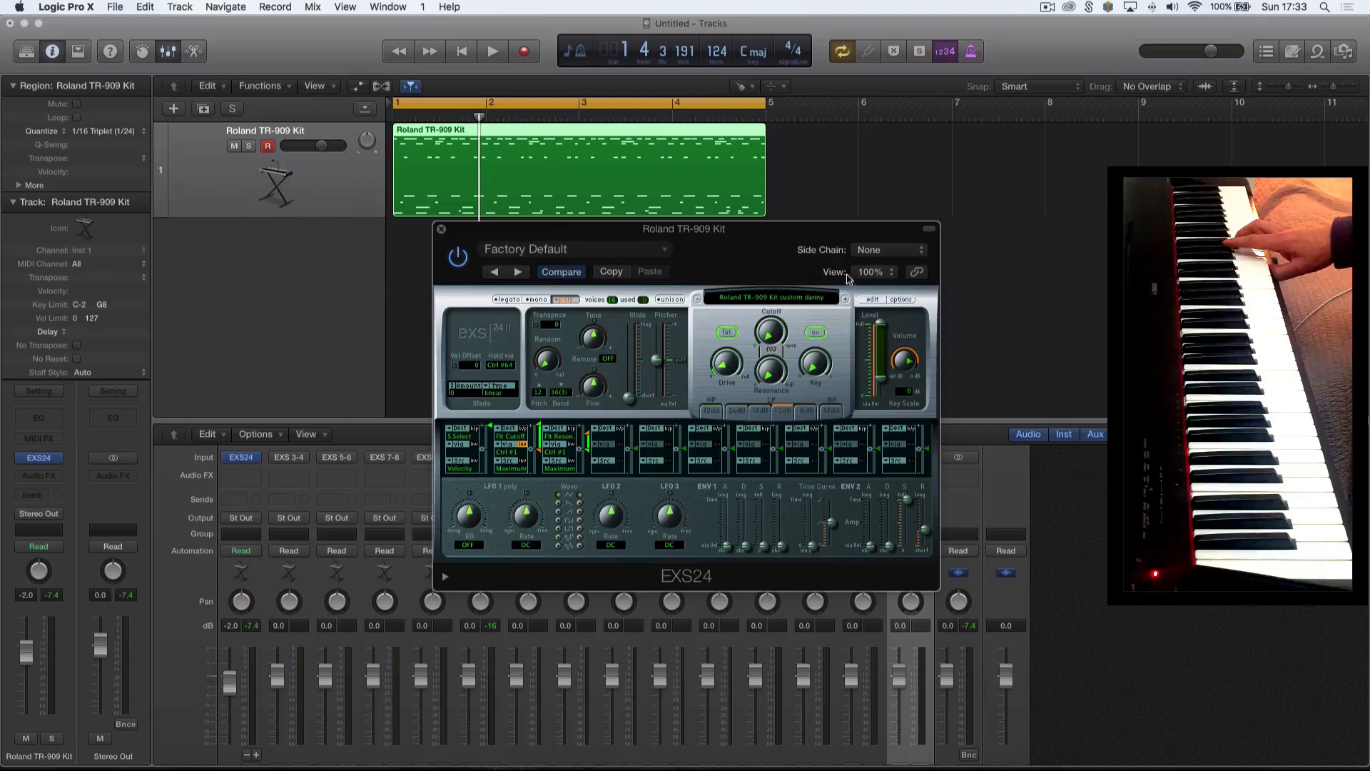
click(873, 300)
scroll(709, 508, down, 5)
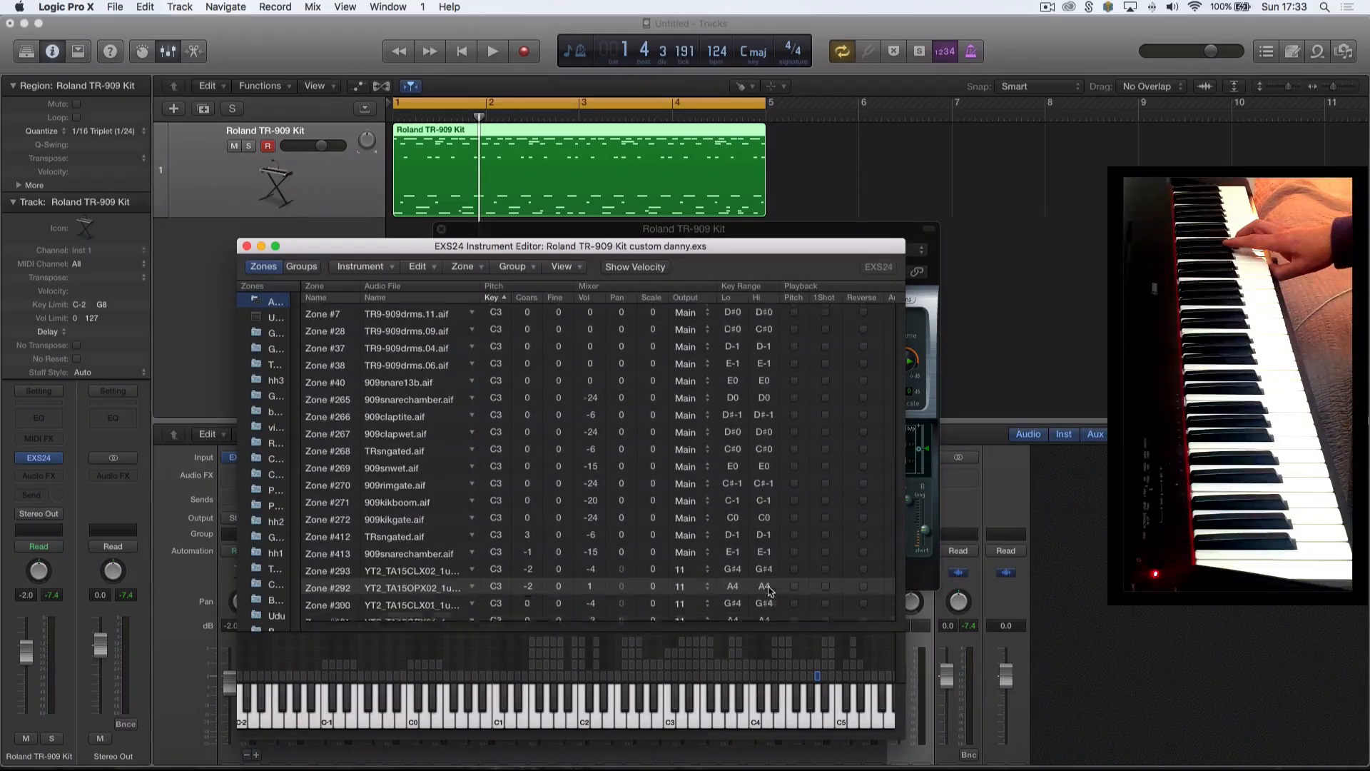
click(691, 478)
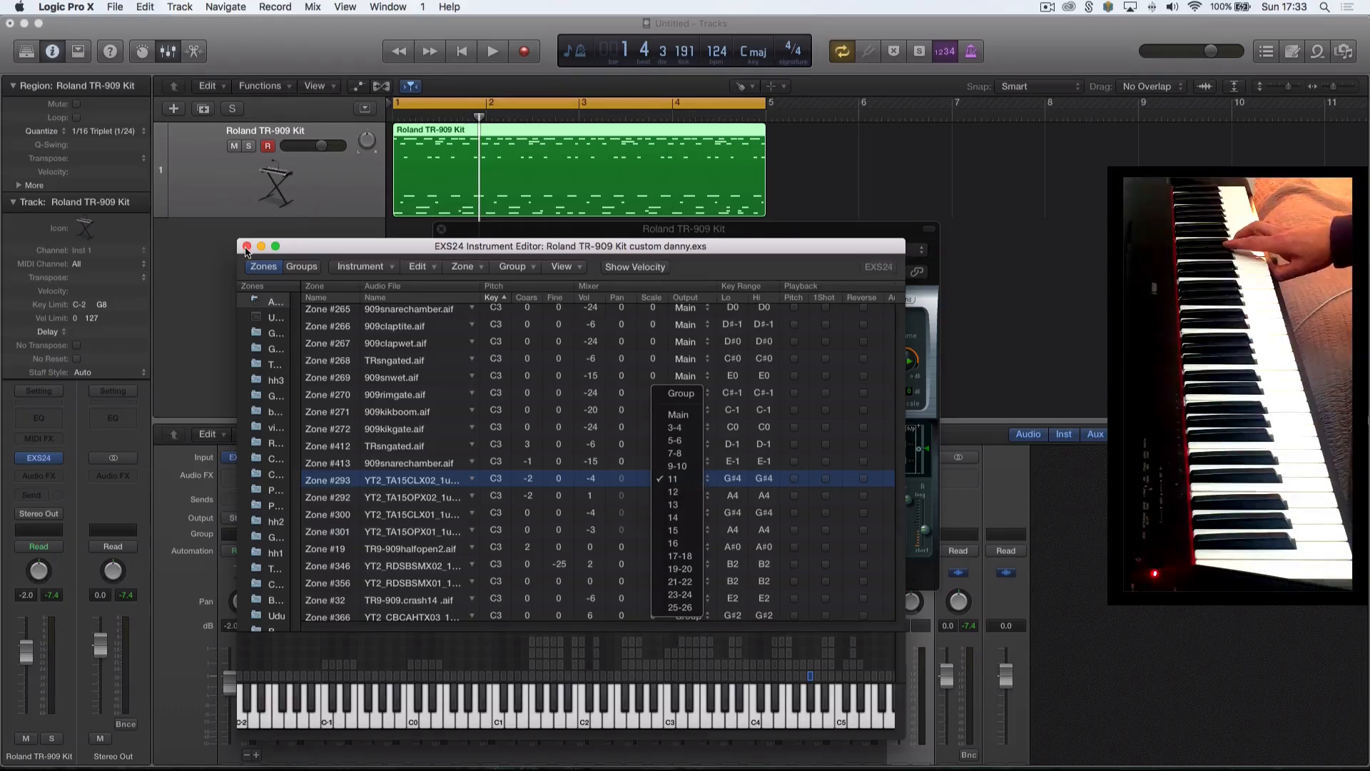
click(246, 251)
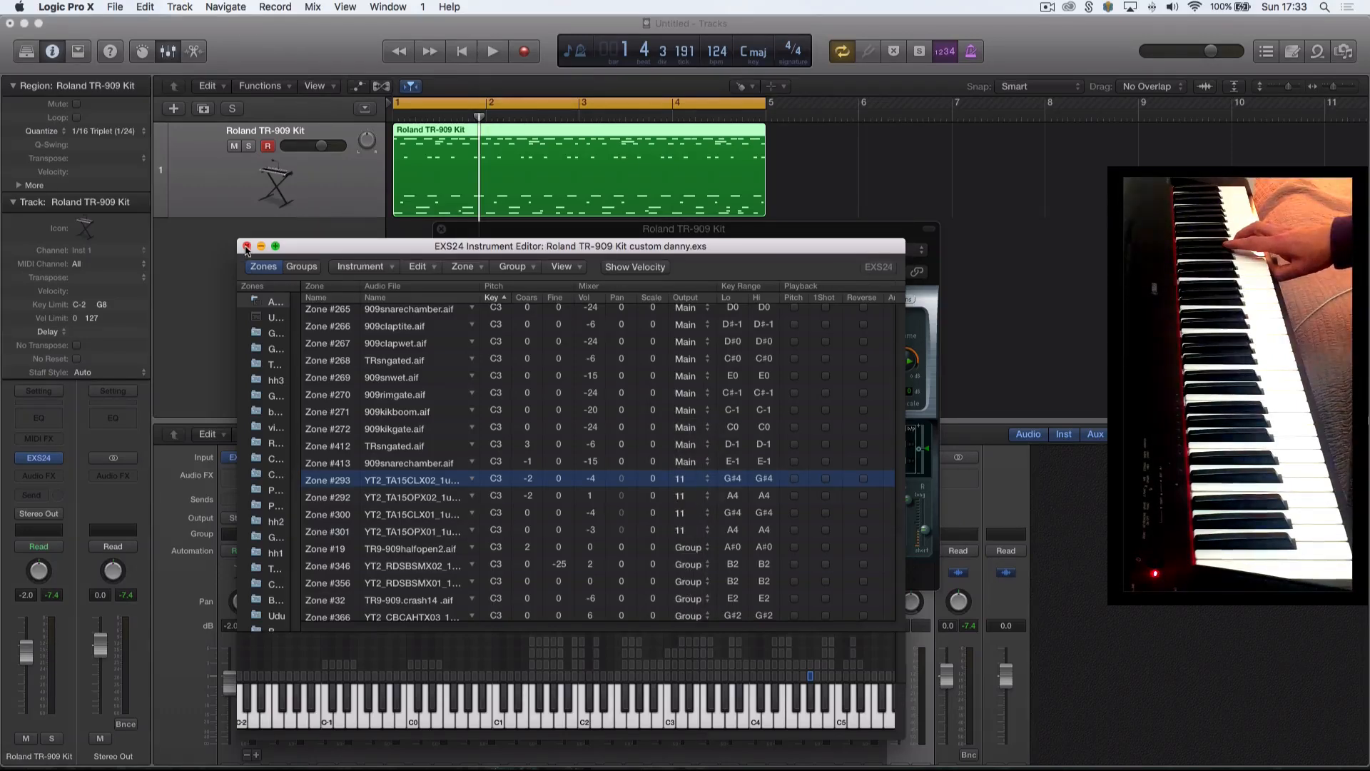
click(246, 246)
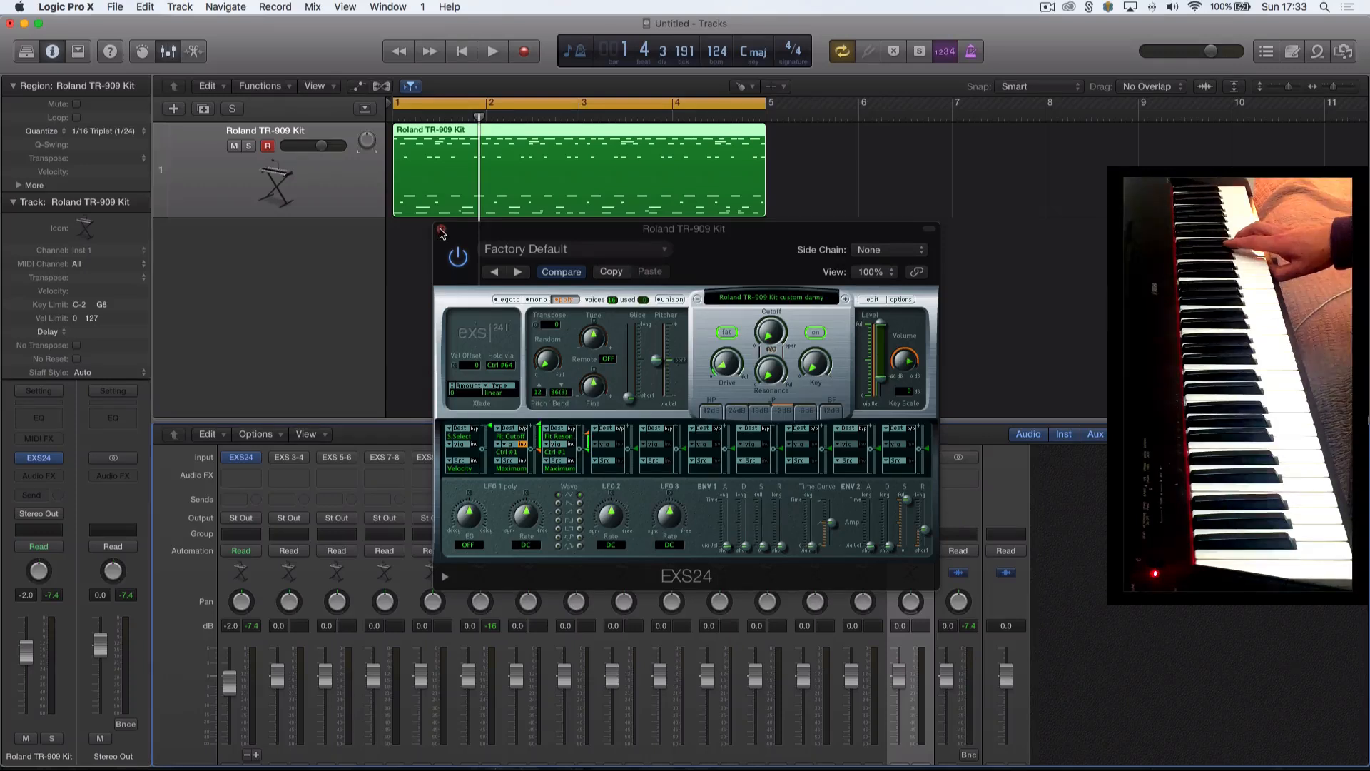
click(441, 230)
Play the drum loop, solo the main Roland TR-909 Kit channel to hear its remaining sounds, and stop playback.
key(space)
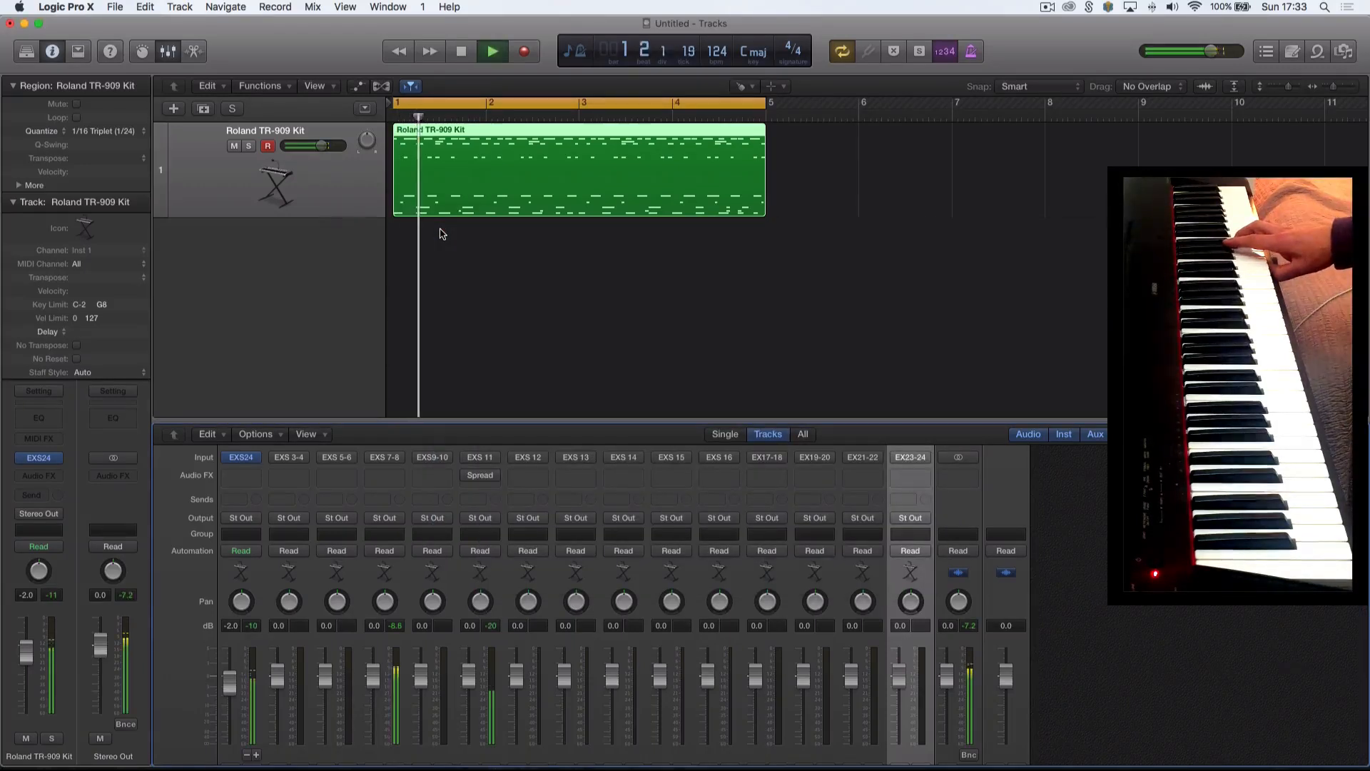
scroll(571, 584, down, 2)
scroll(571, 584, up, 1)
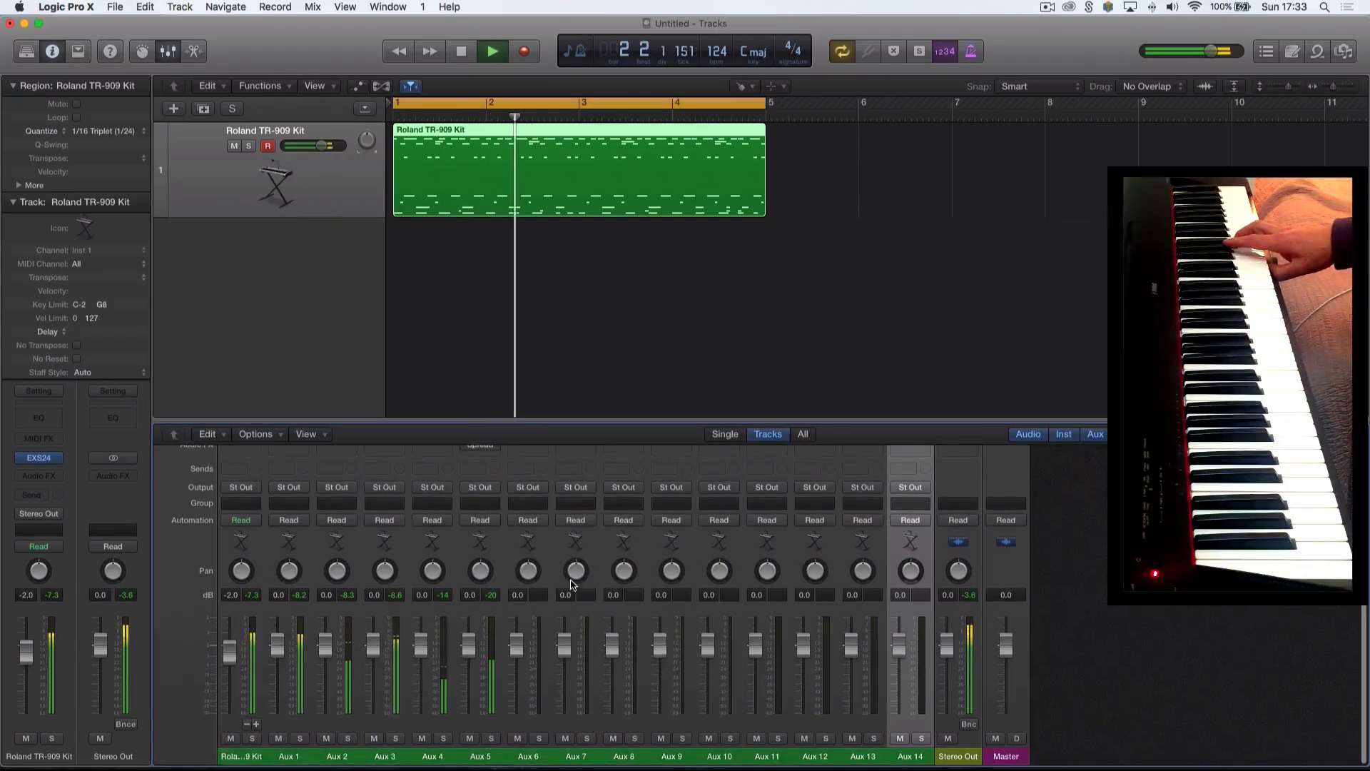
click(251, 737)
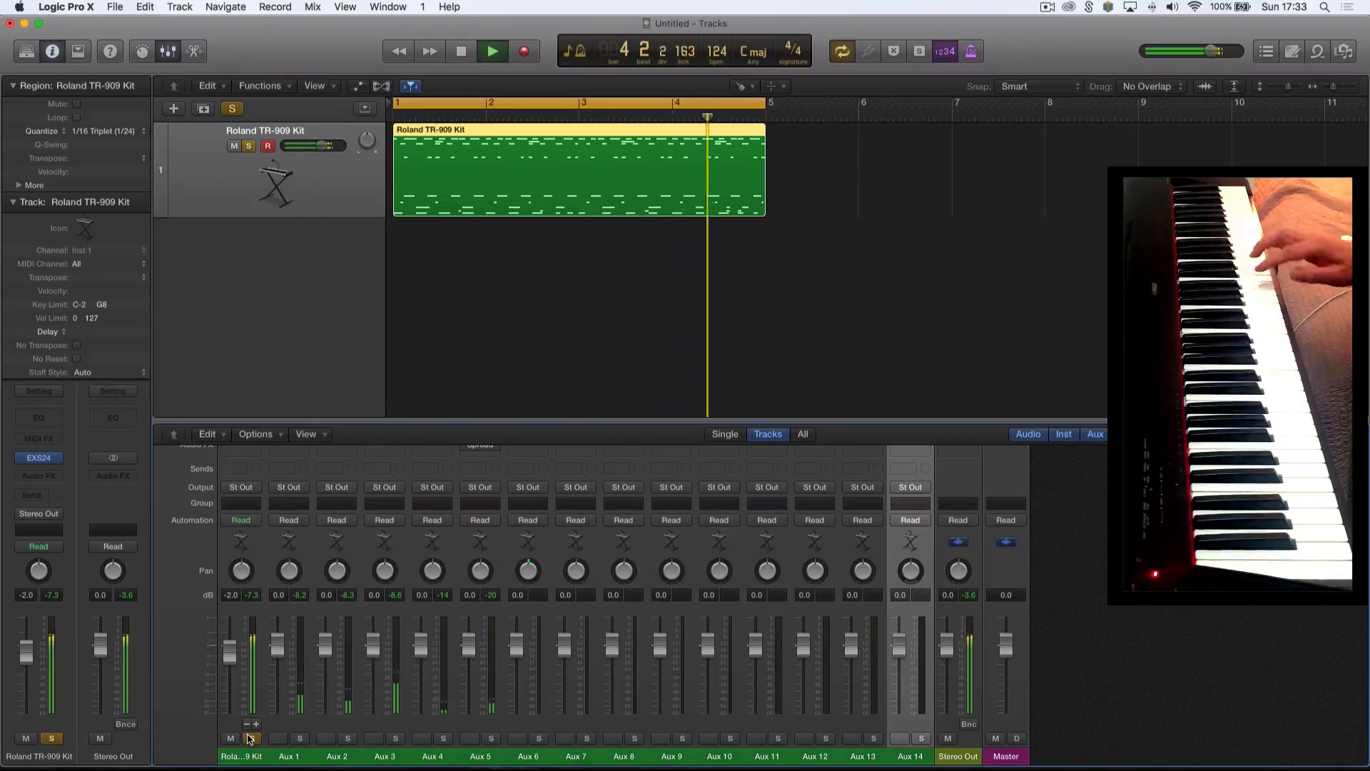
key(space)
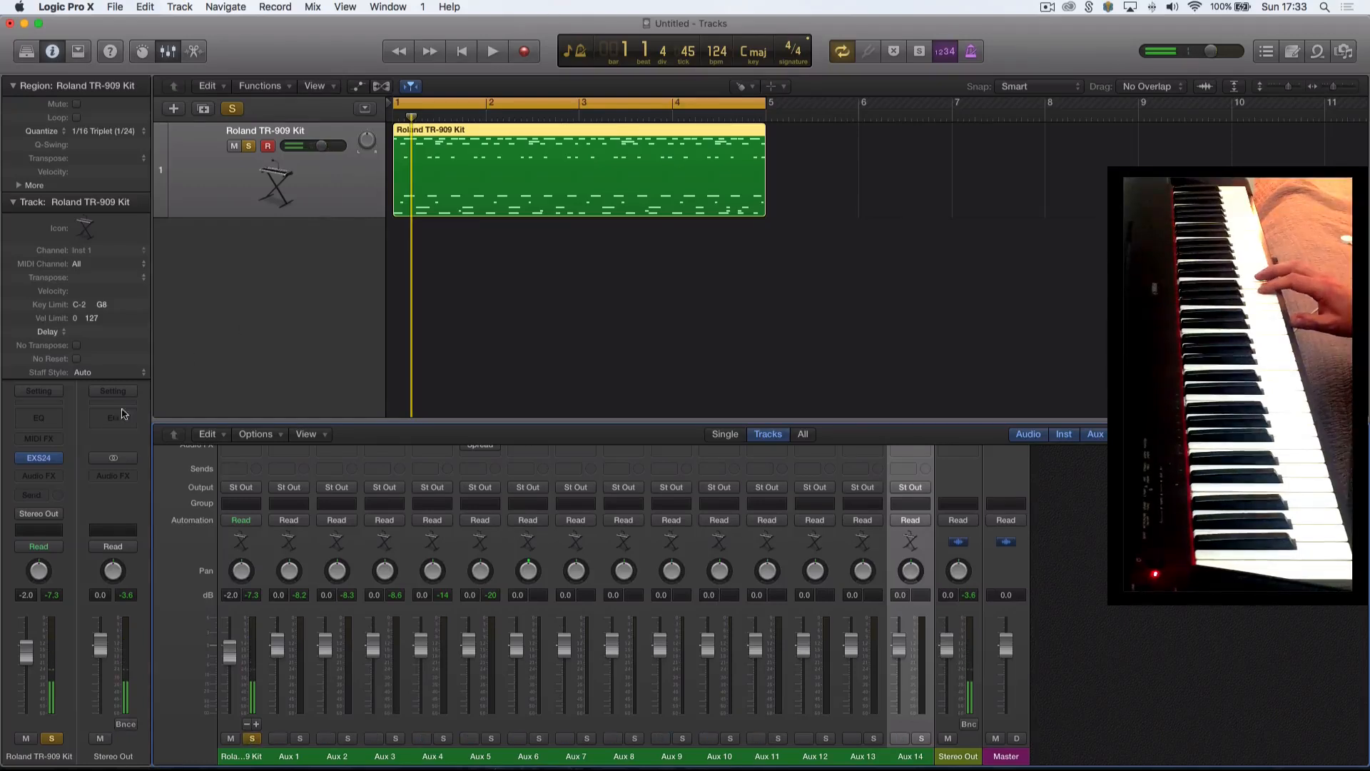
Open the kit's instrument editor and assign Zone #330 at A3 to output 13.
click(37, 459)
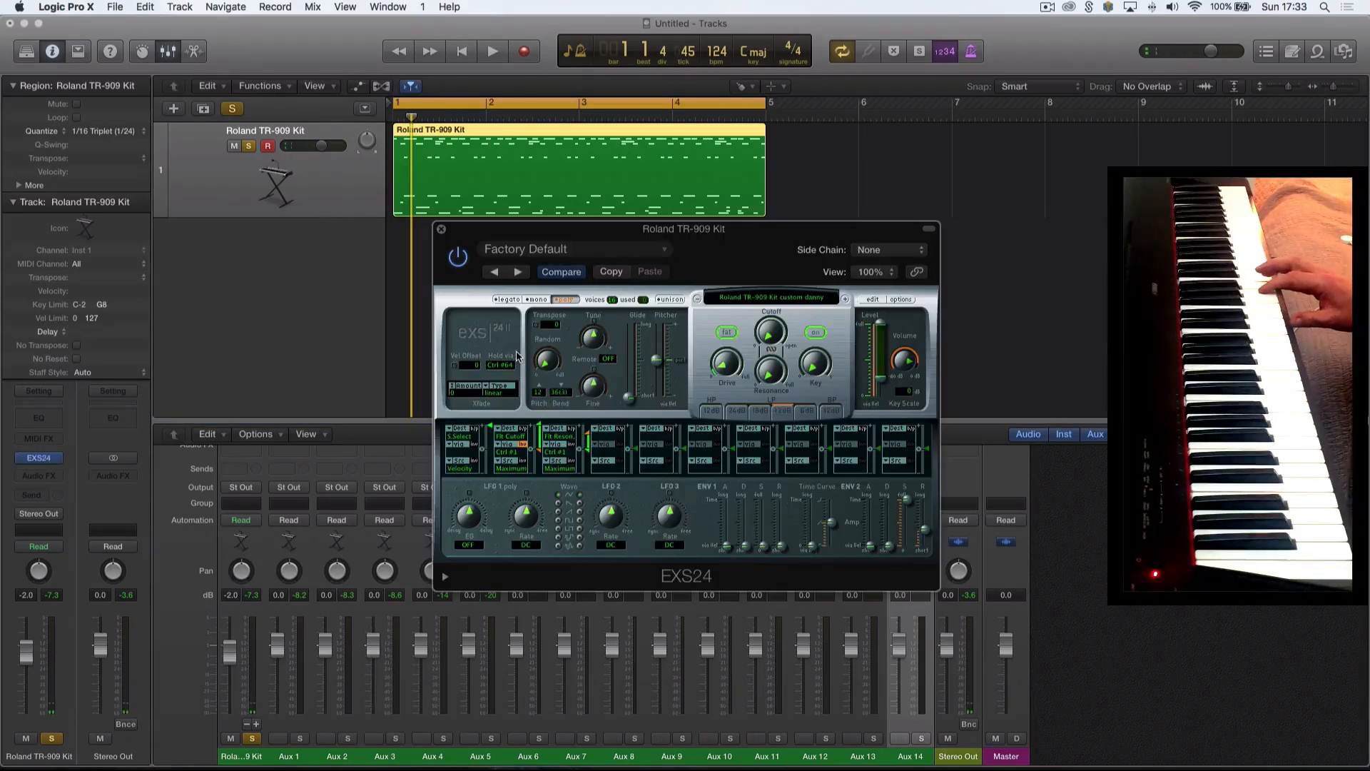
click(875, 300)
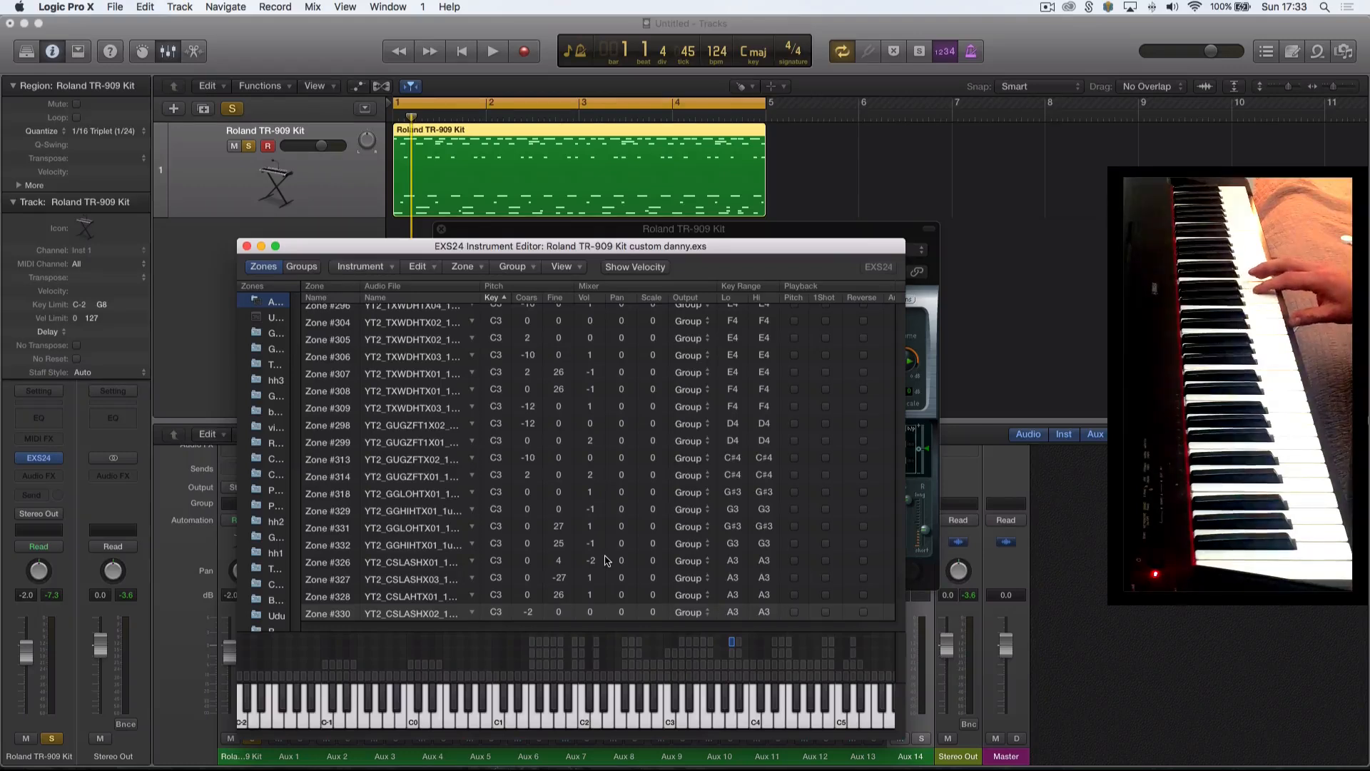
click(696, 617)
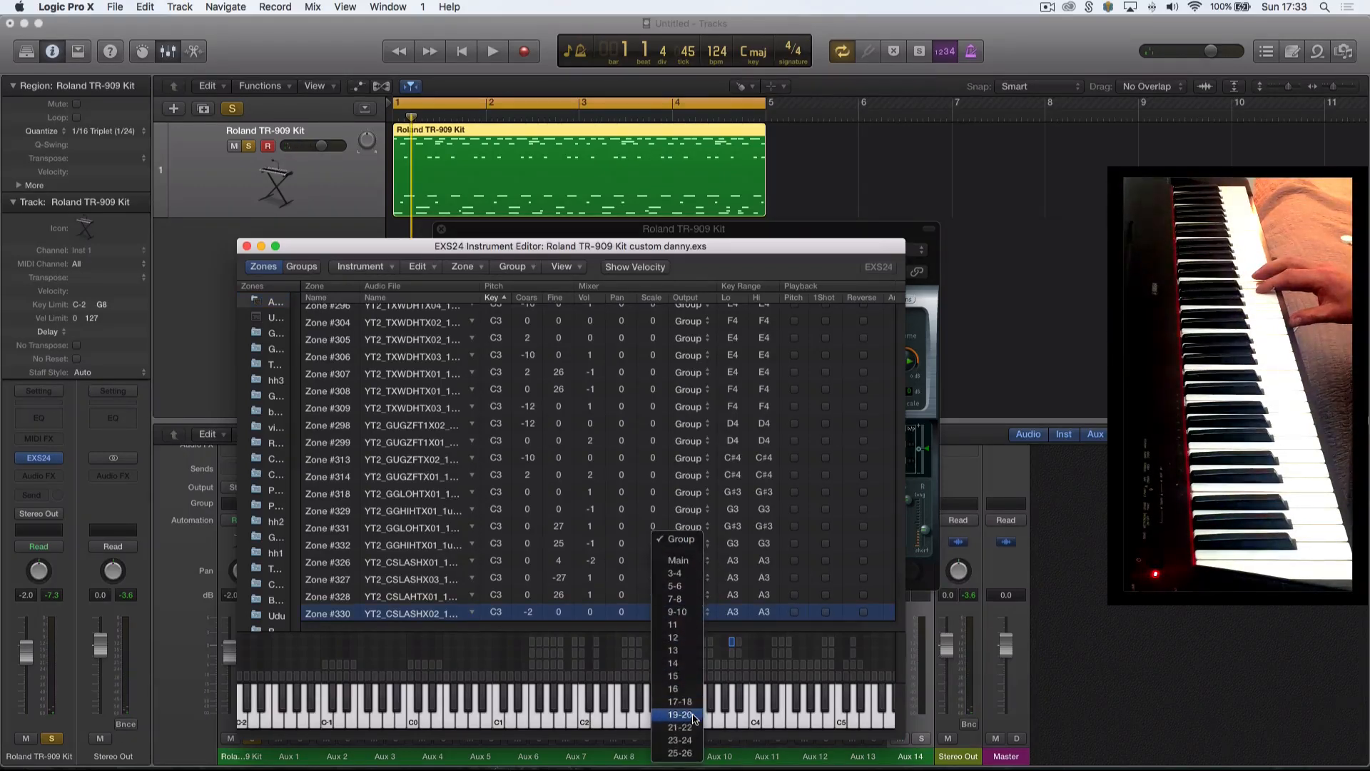
click(684, 652)
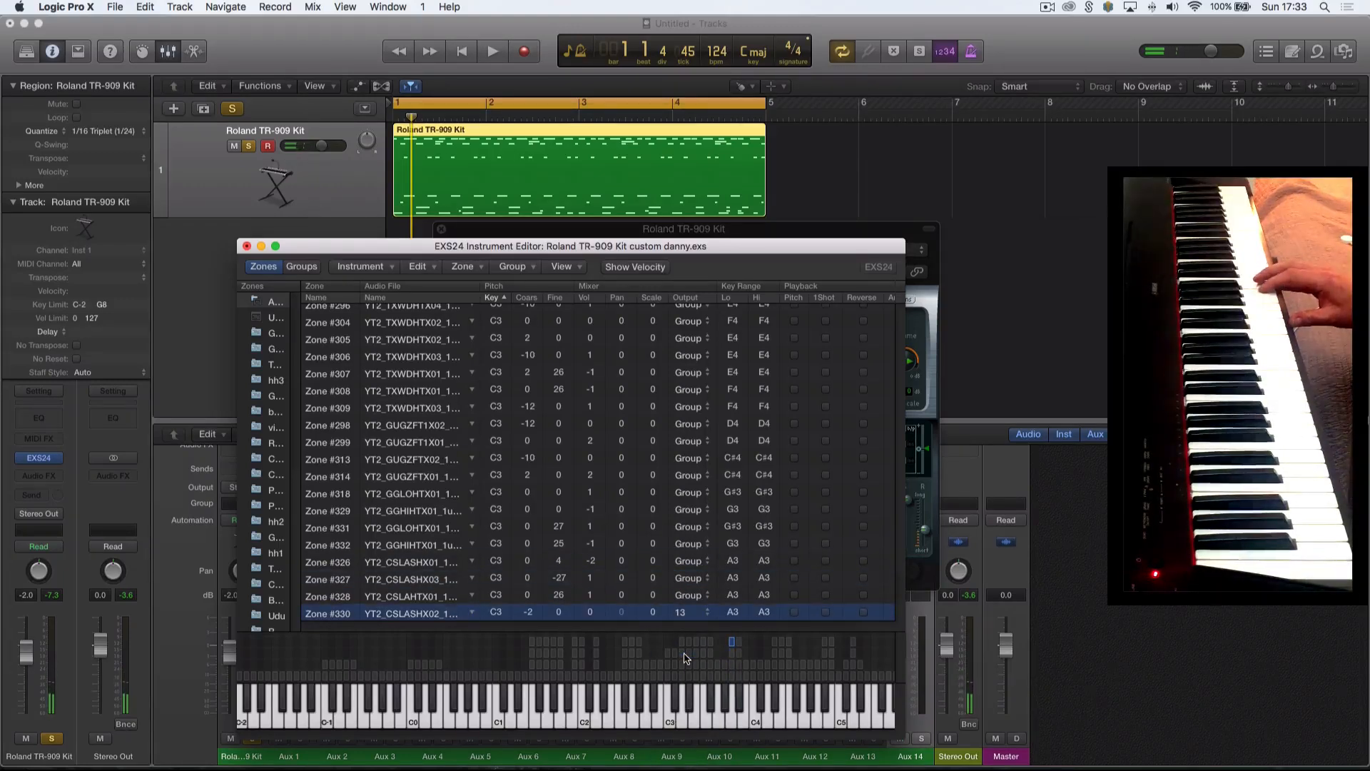
Assign Zone #327 and Zone #328 at A3 to output 13 as well.
scroll(499, 550, down, 5)
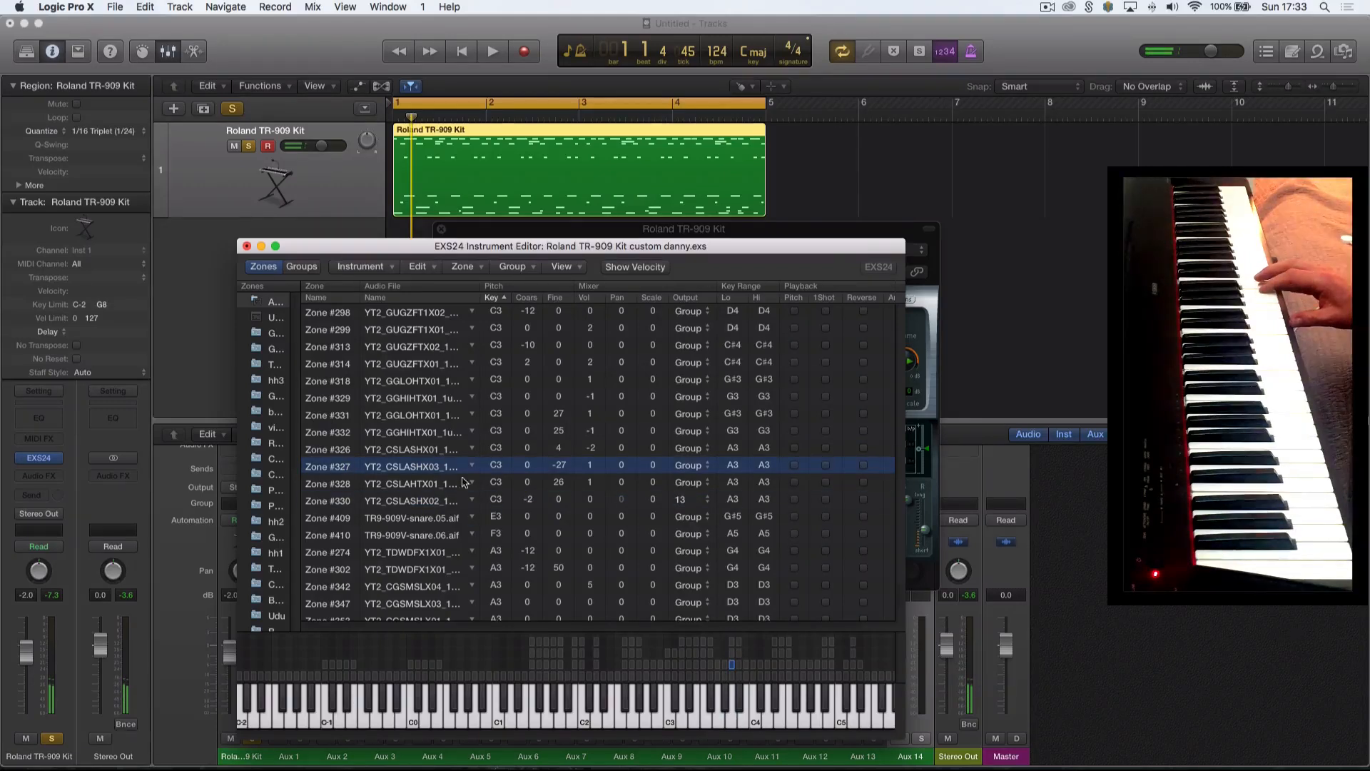
click(680, 465)
click(682, 576)
click(682, 465)
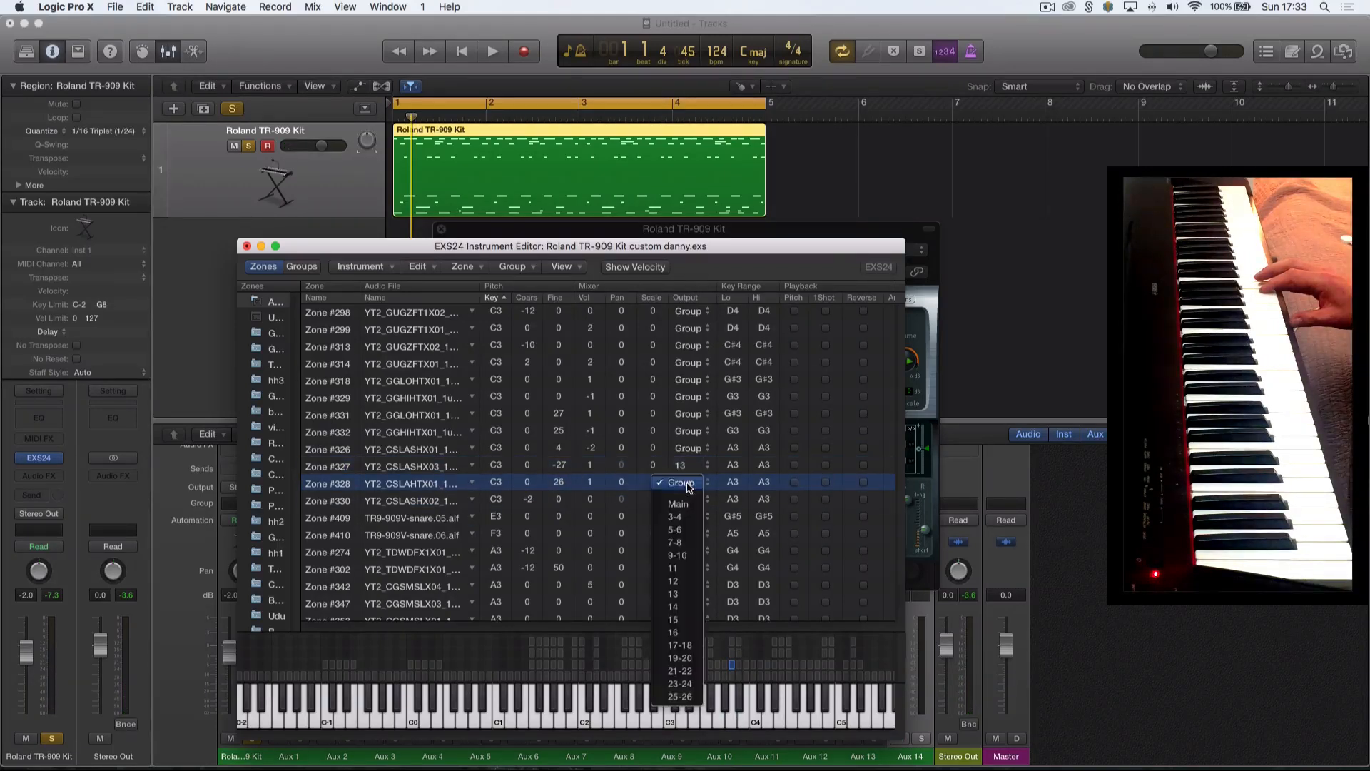
click(681, 603)
Locate the remaining A3 layer through the zone blocks above the keyboard and assign Zone #326 to output 13.
click(732, 646)
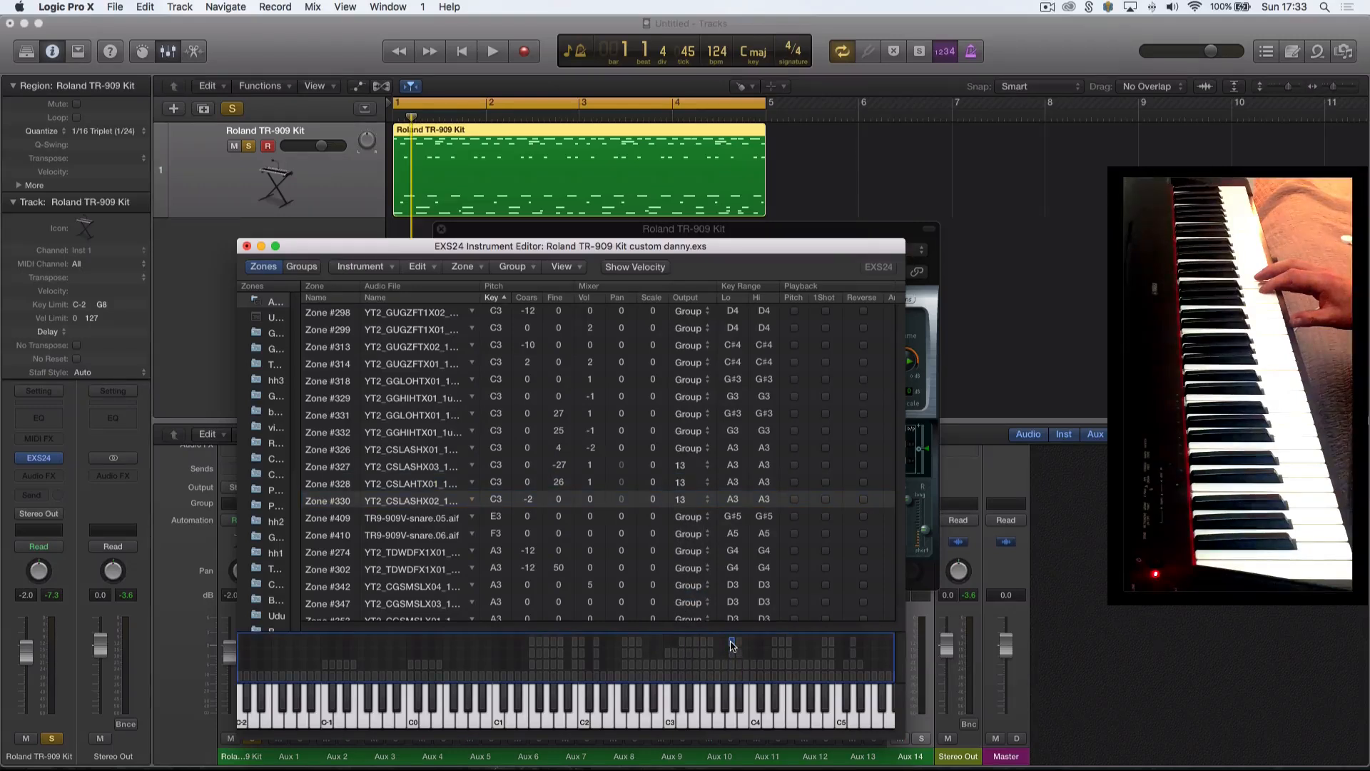
click(735, 676)
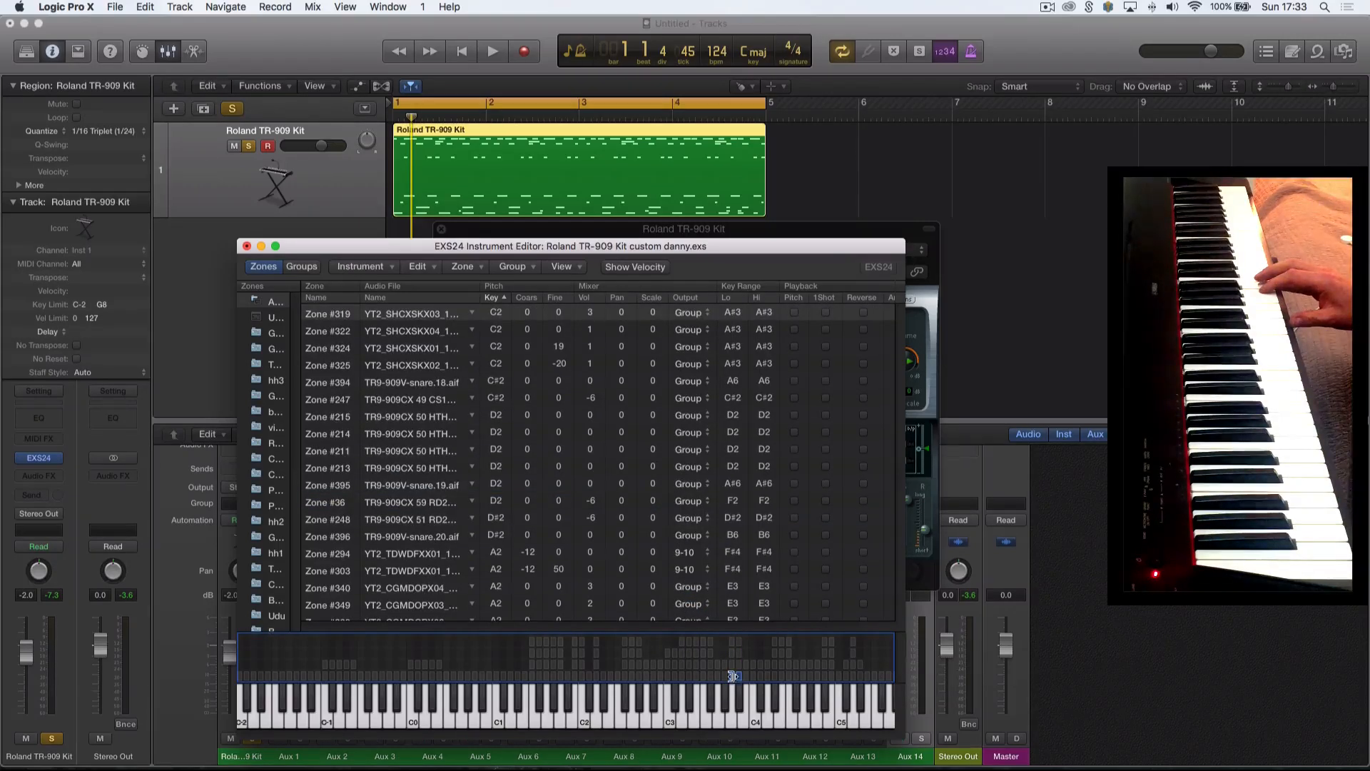
click(733, 677)
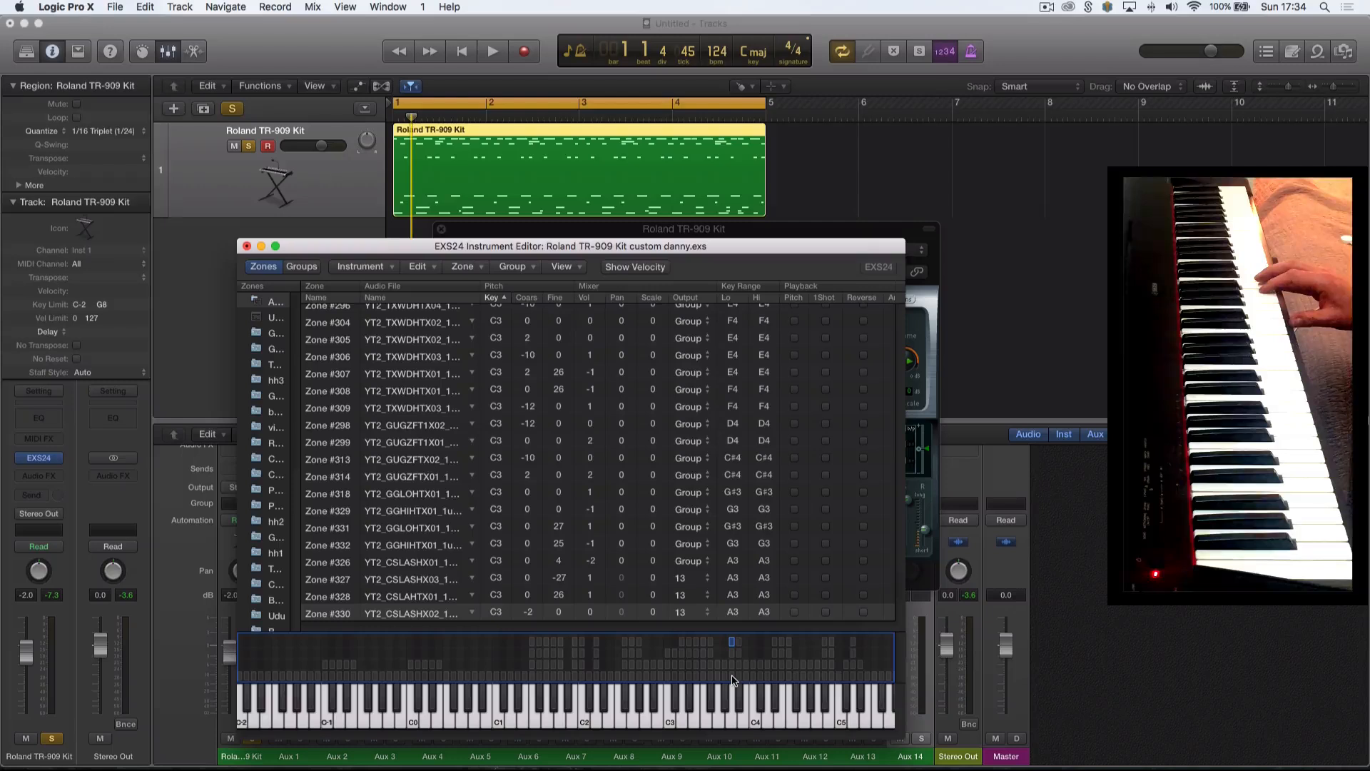
click(732, 677)
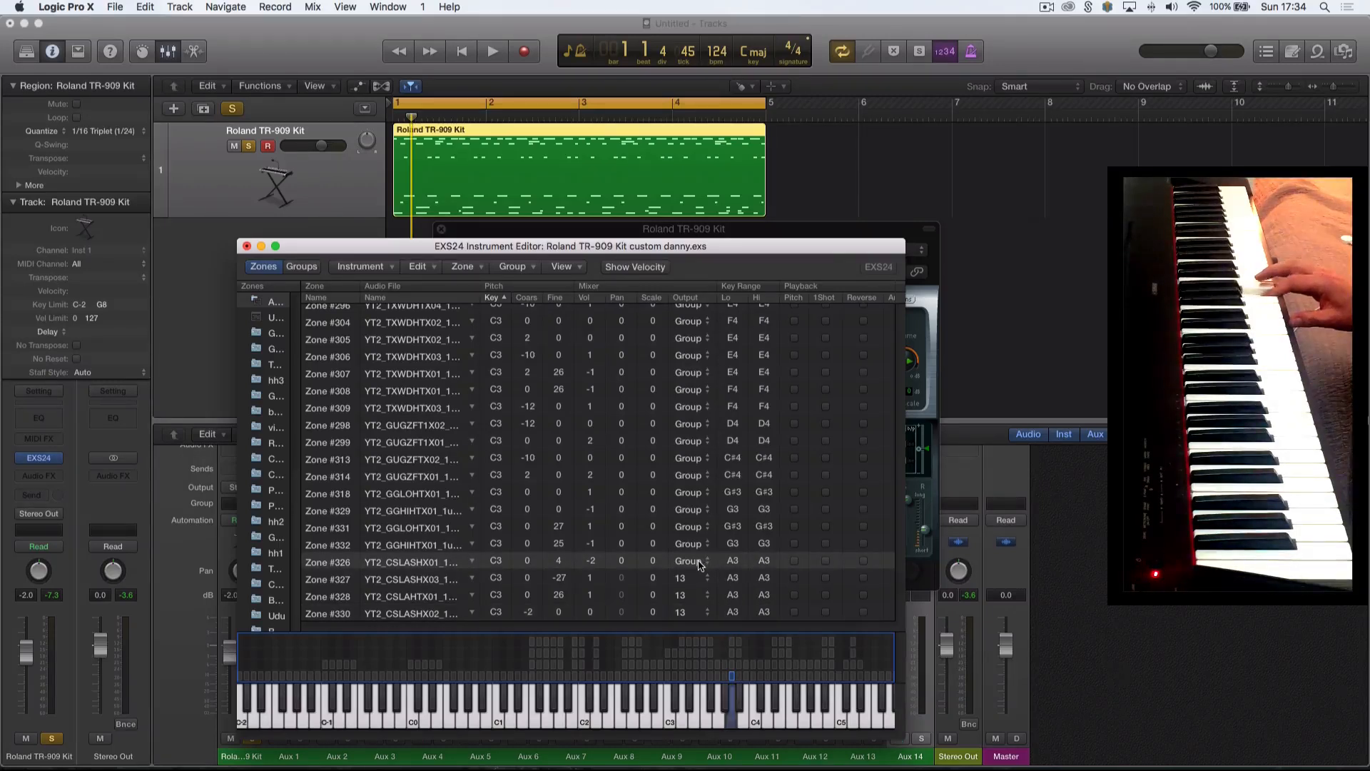
click(738, 615)
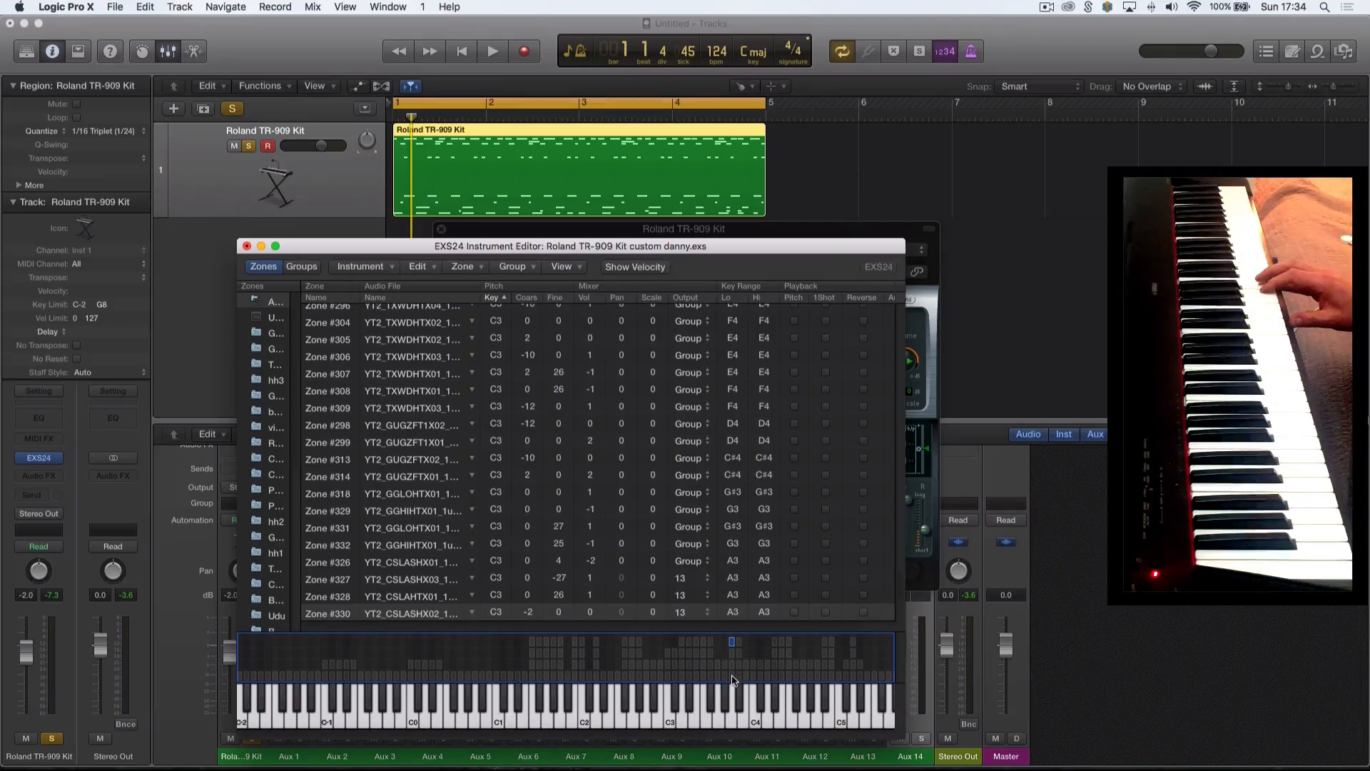
click(730, 679)
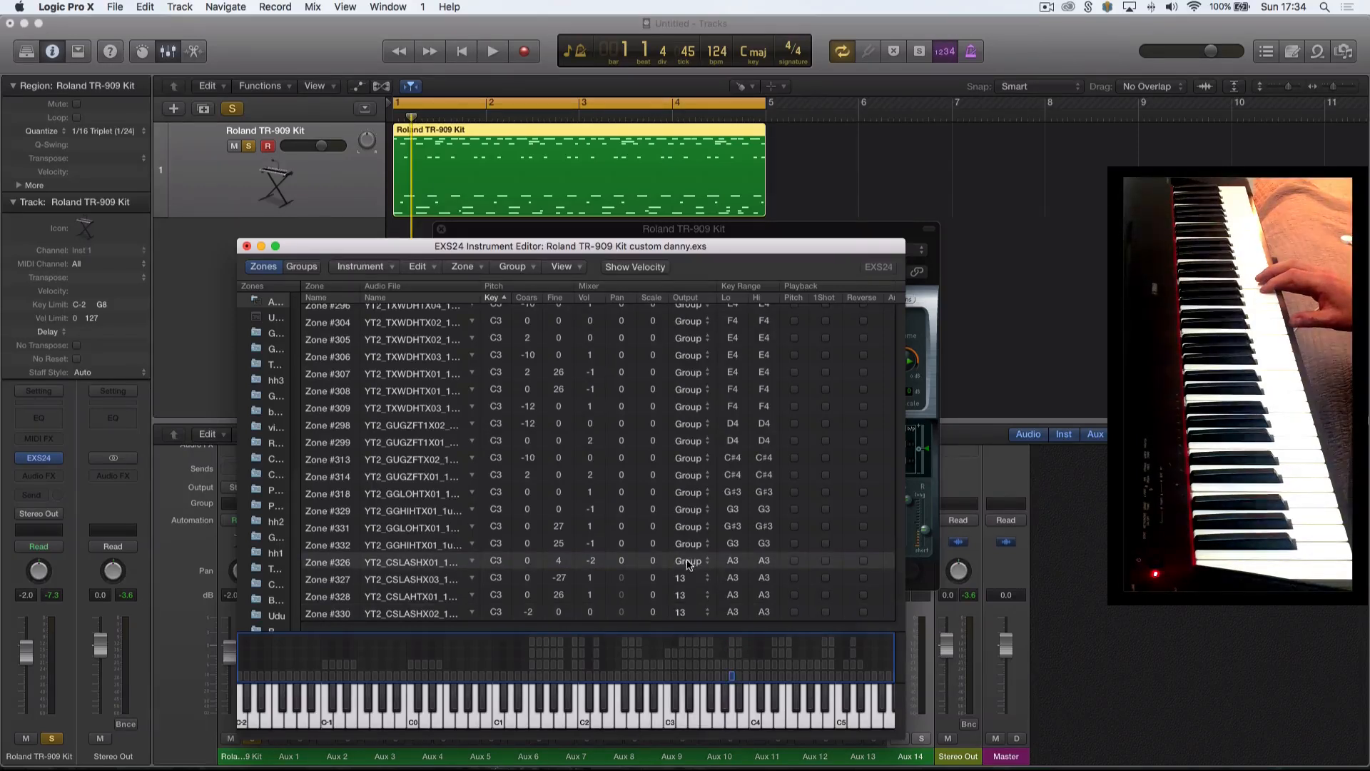
click(688, 564)
click(689, 673)
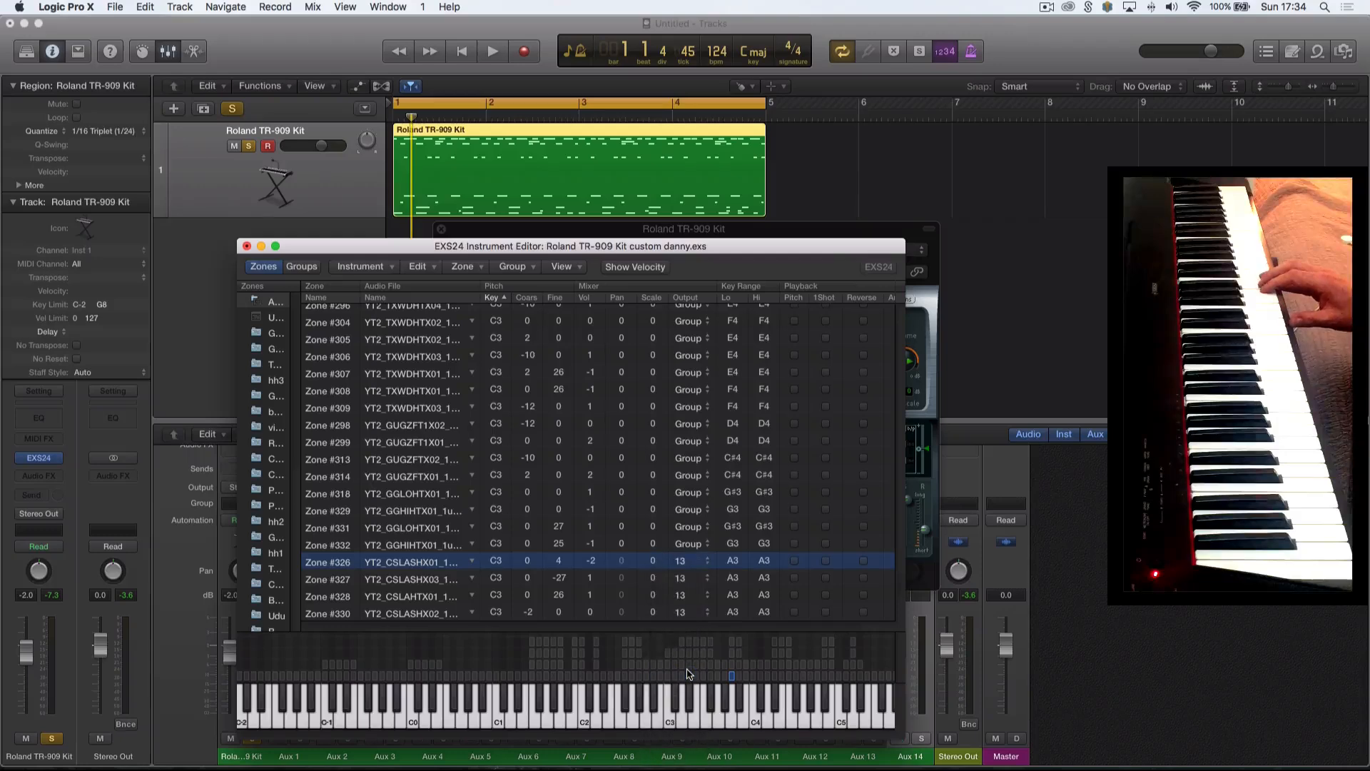
Close the instrument editor with its edits saved, close the sampler window, and unsolo the Roland TR-909 Kit channel.
click(246, 246)
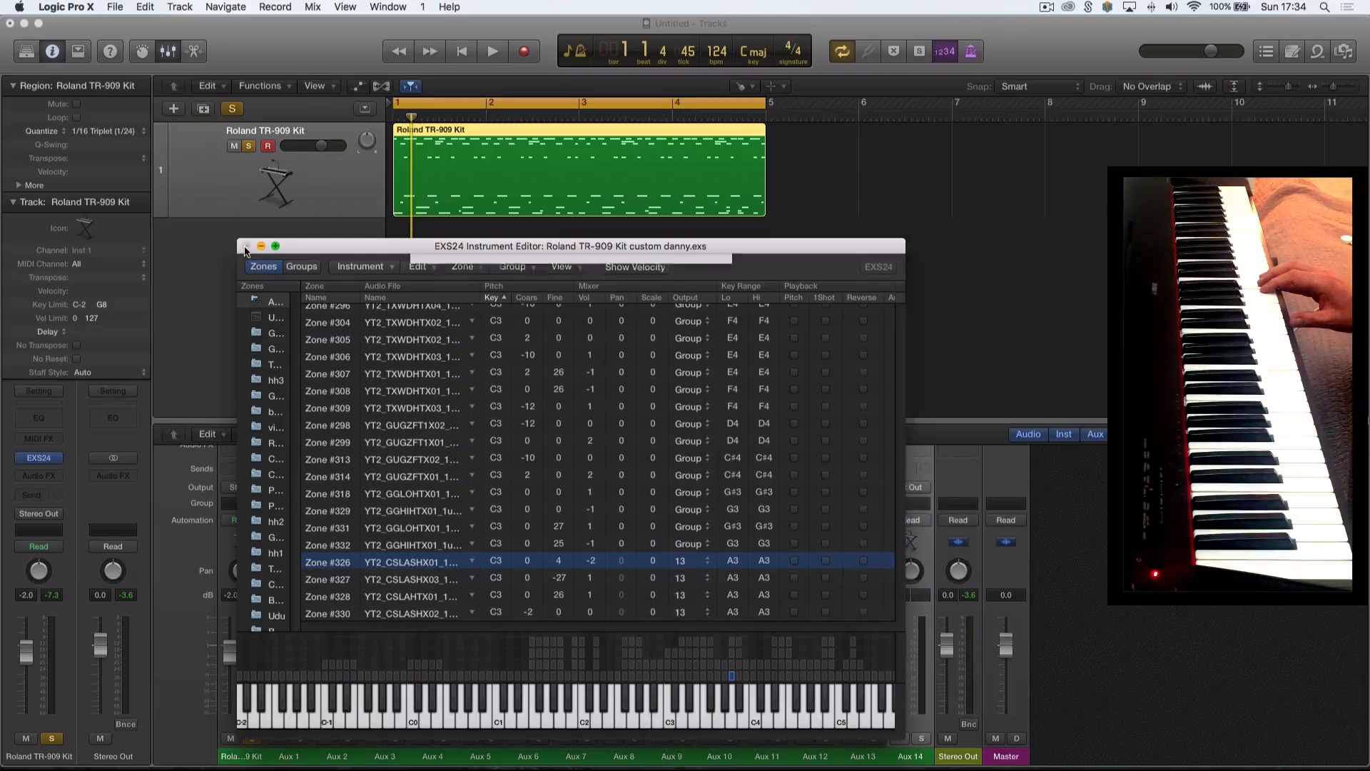
click(688, 326)
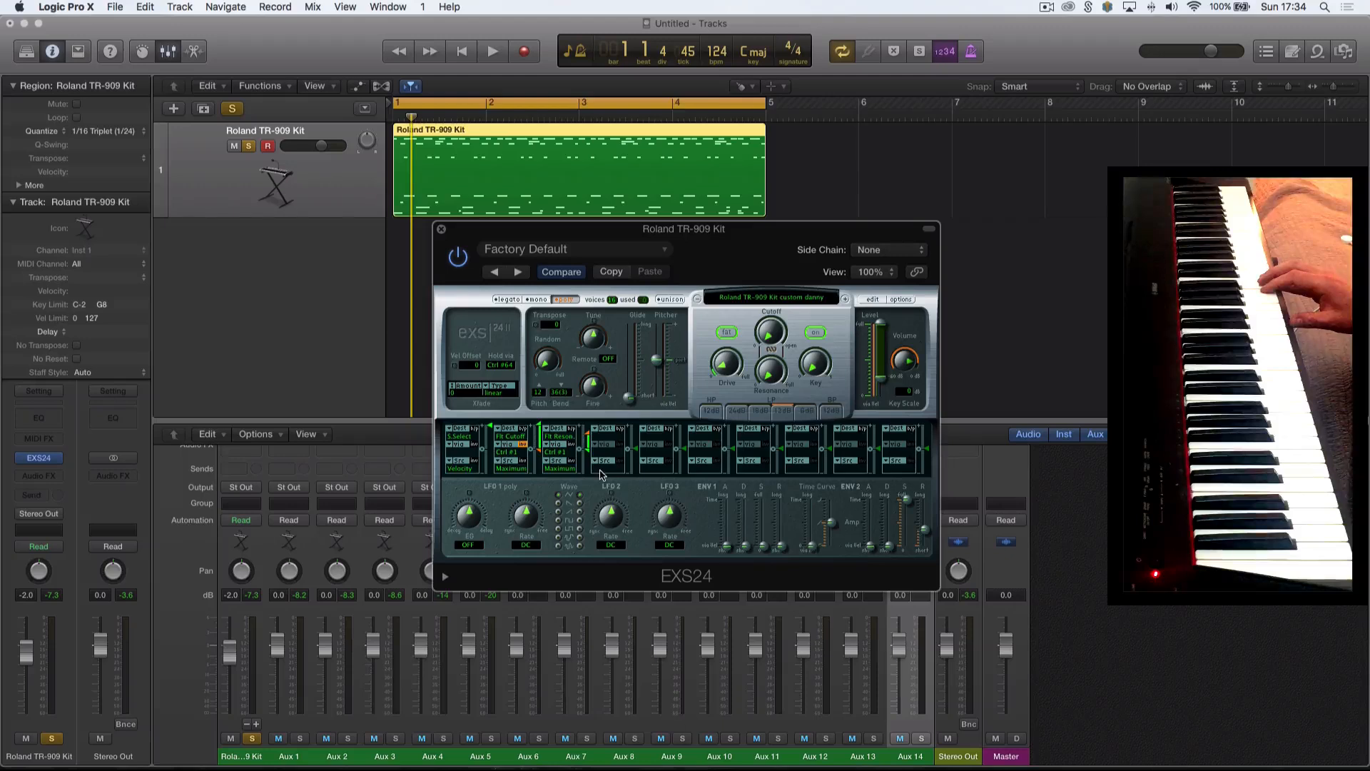
click(442, 230)
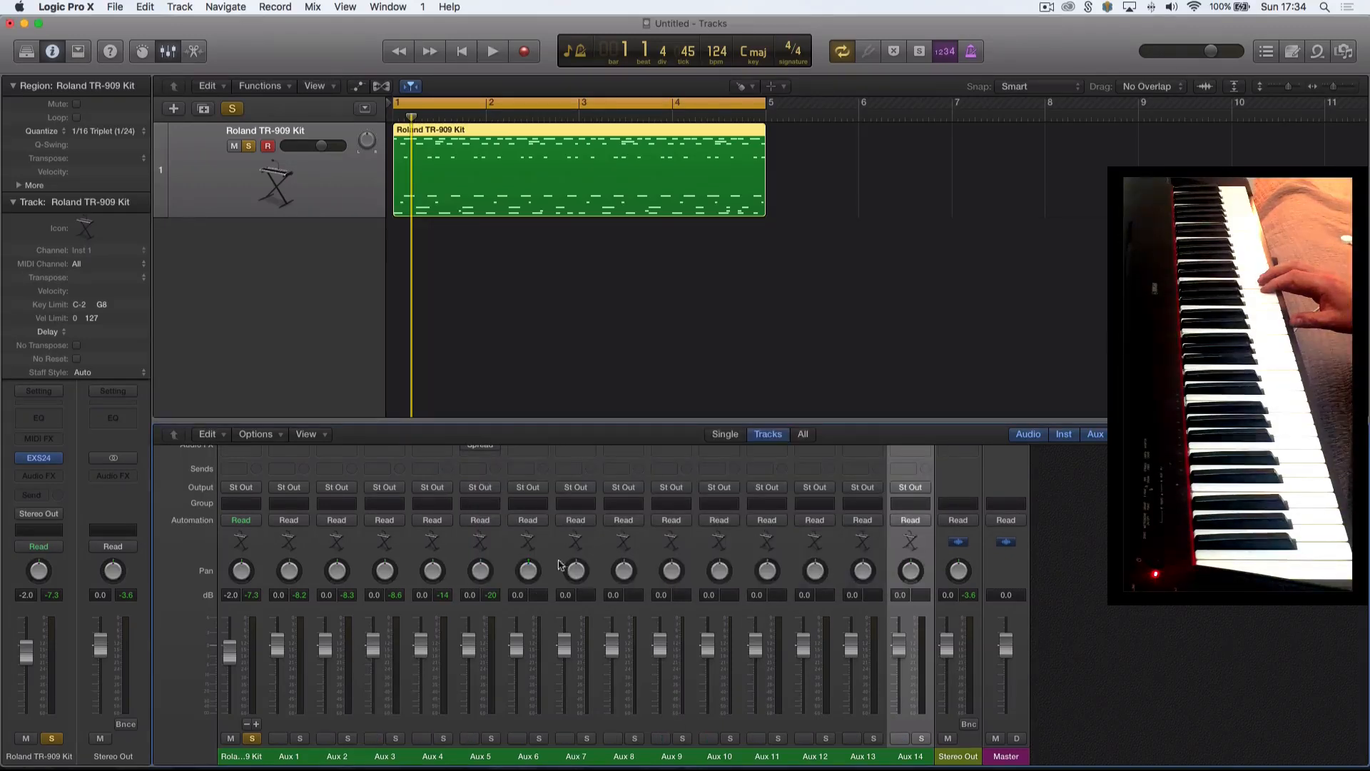
click(251, 740)
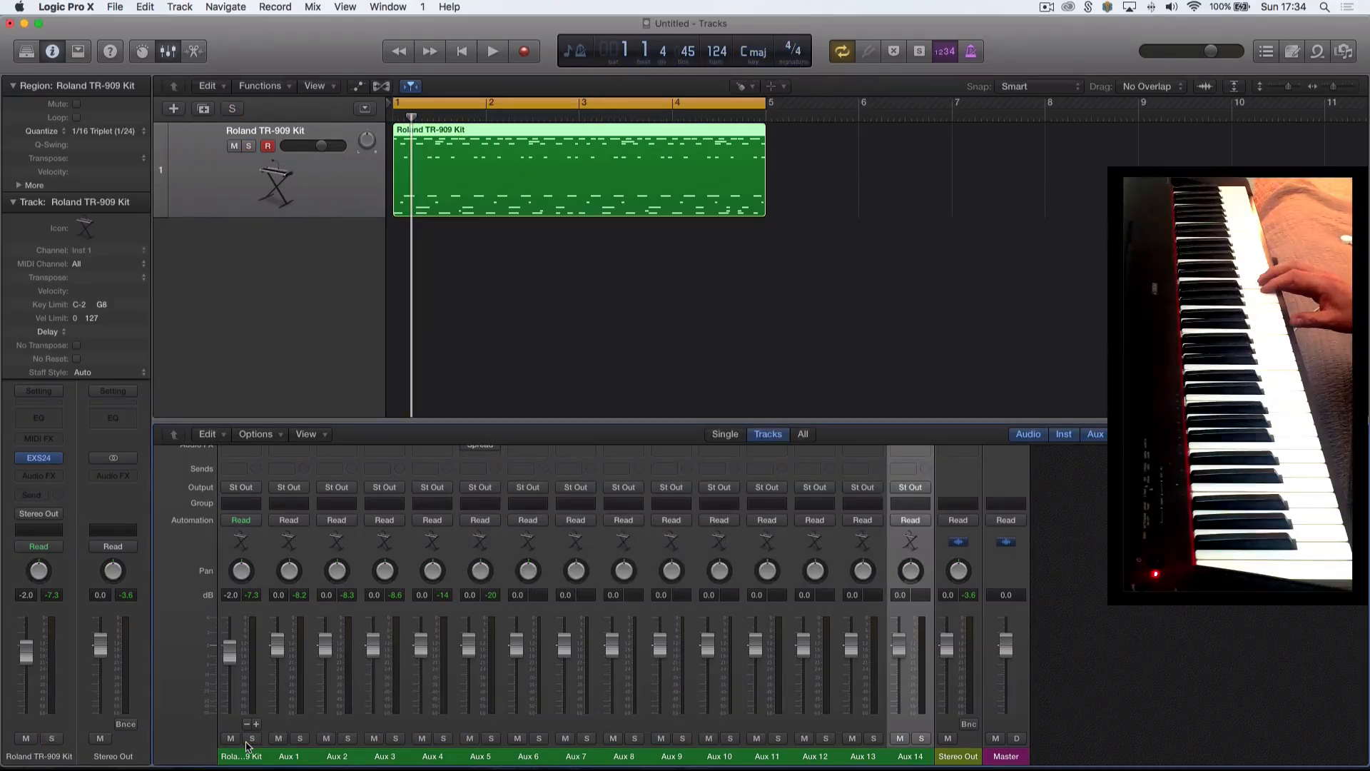
Solo Aux 7 during loop playback and insert a mono-to-stereo Stereo Spread effect on its EXS 13 channel.
key(space)
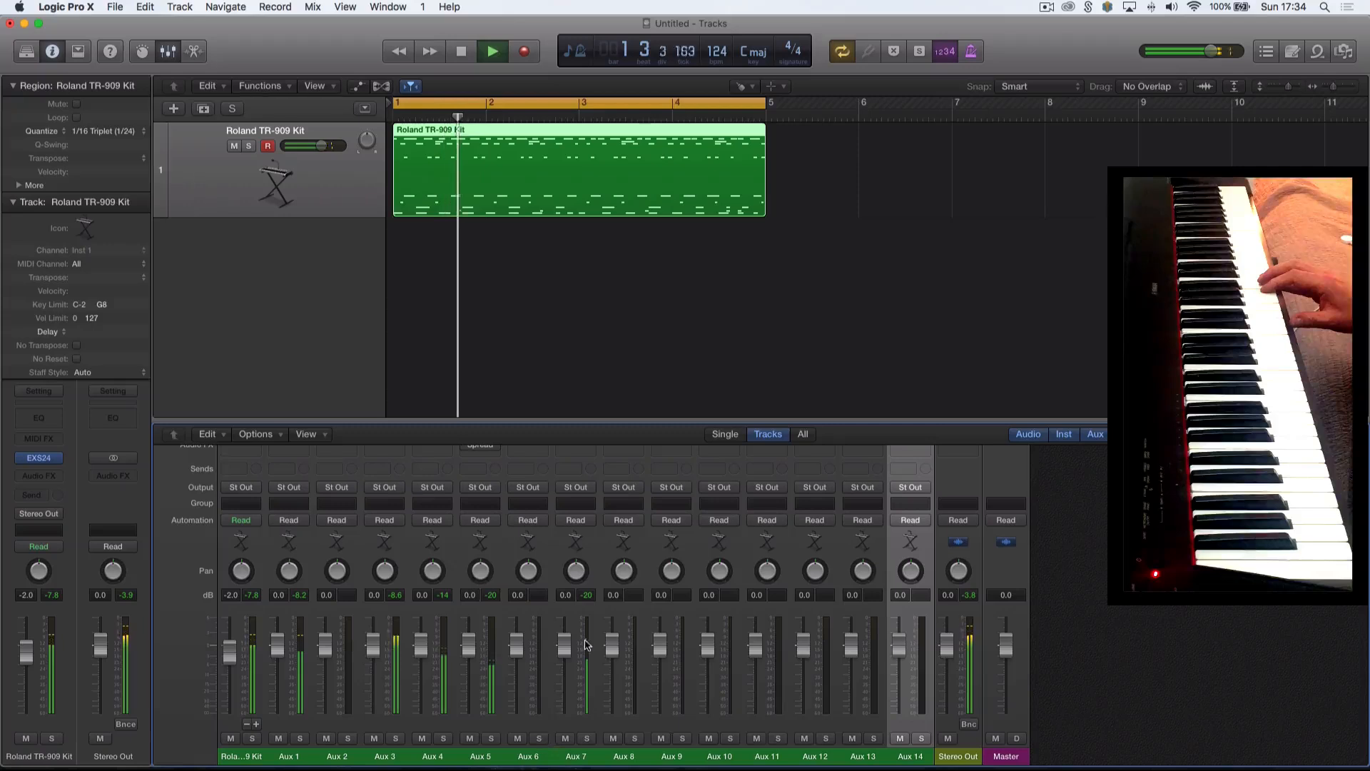
click(585, 738)
scroll(585, 560, up, 4)
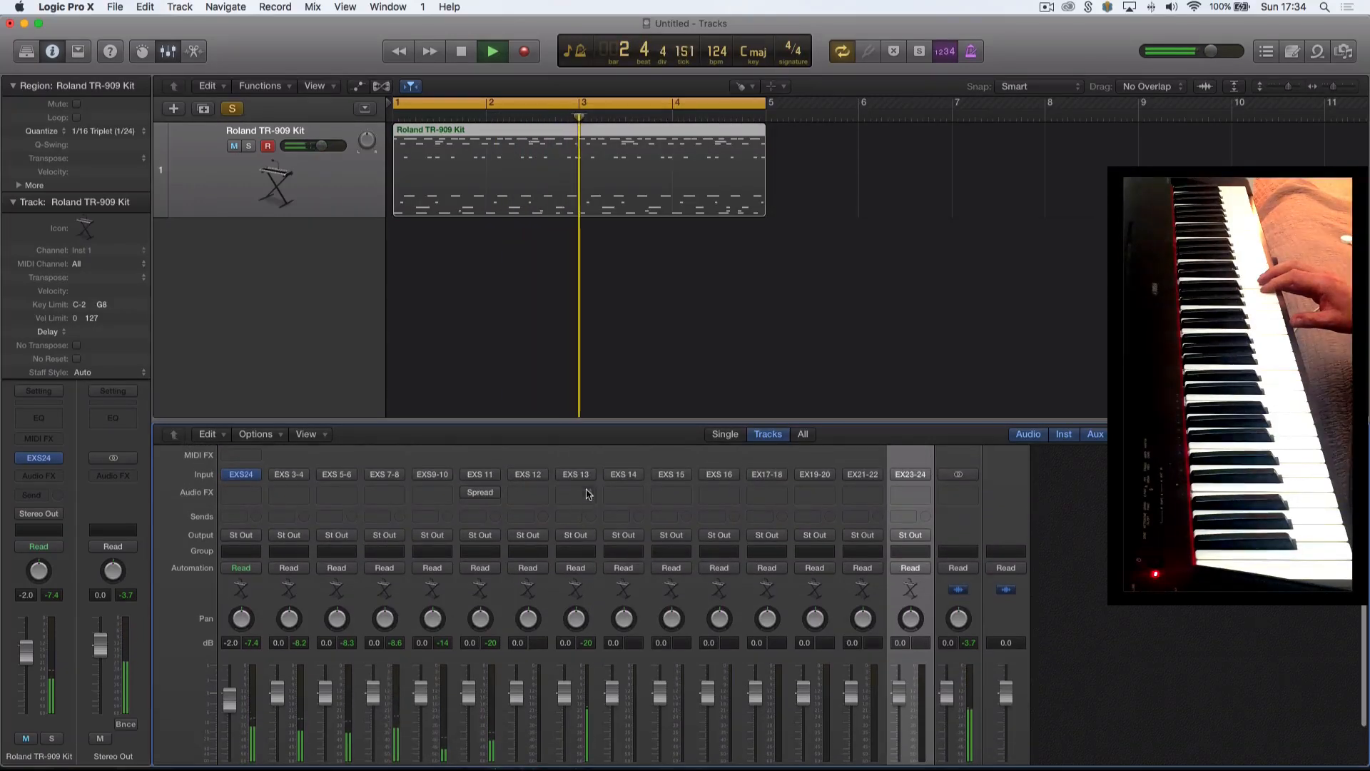
click(576, 490)
mouse_move(616, 591)
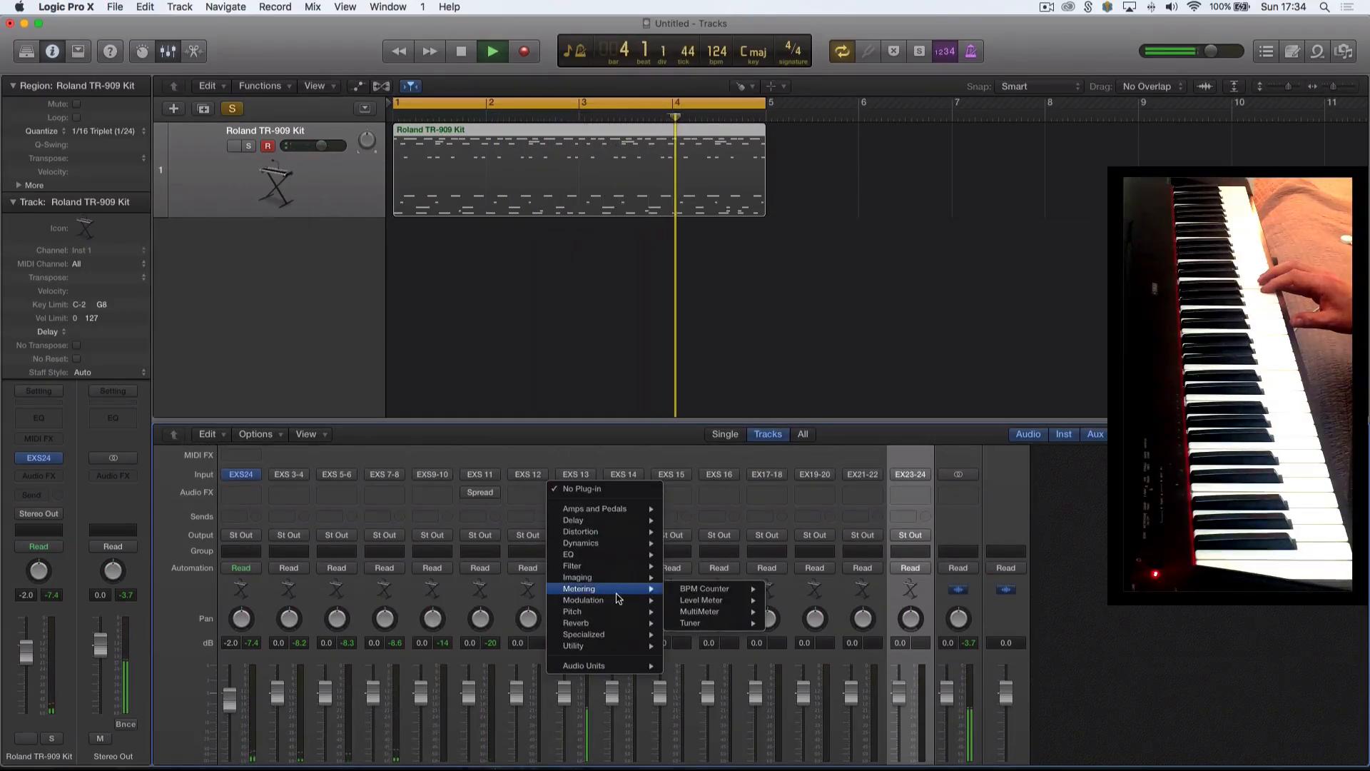
mouse_move(725, 589)
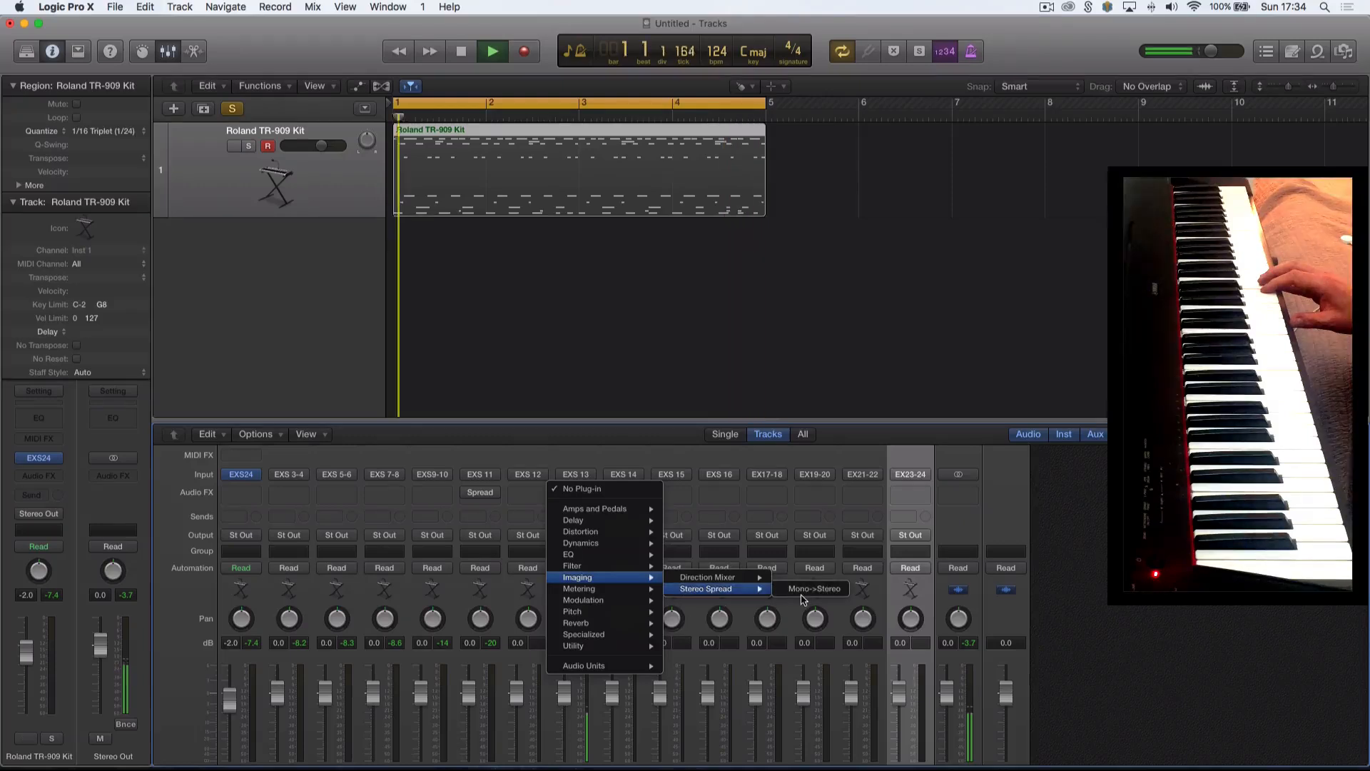
click(789, 589)
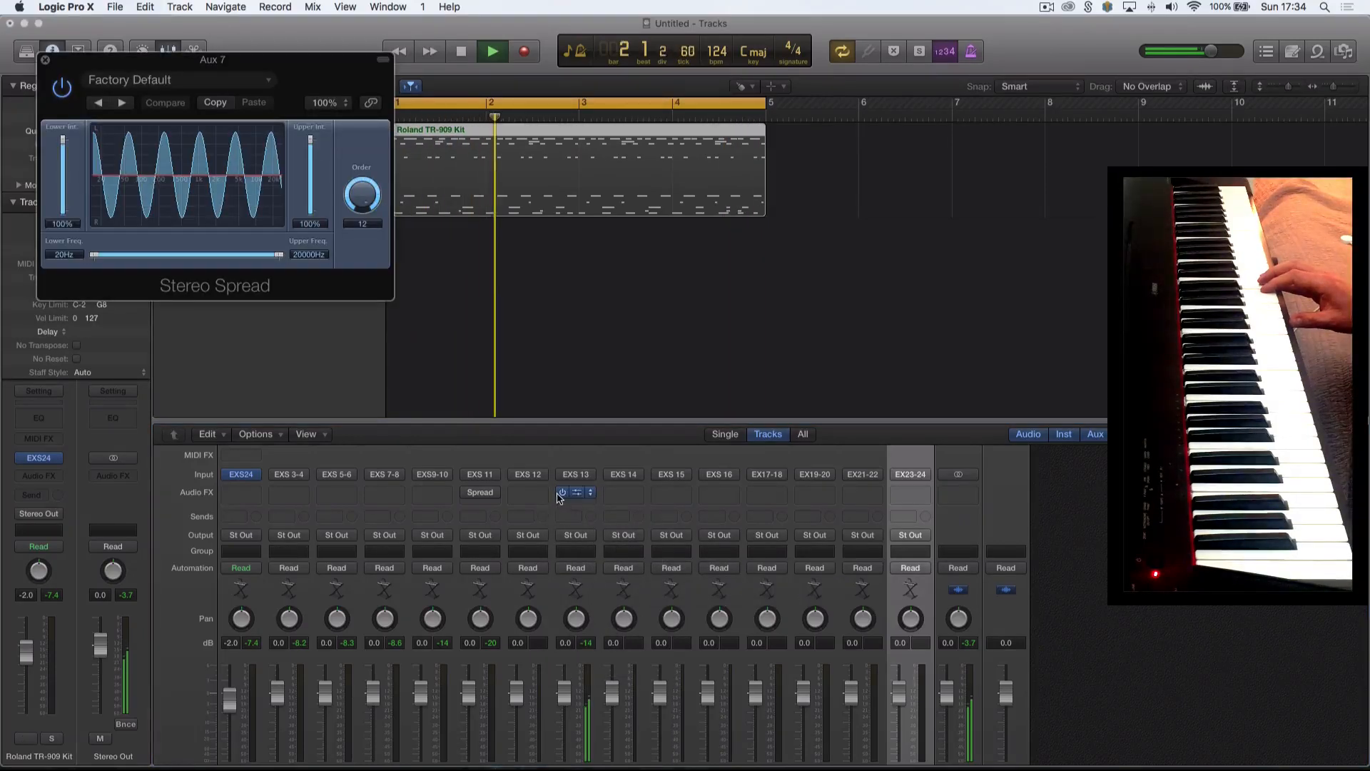
Stop playback, name the Aux 7 channel Shaker, and name the Aux 6 channel Triangle.
scroll(594, 628, down, 2)
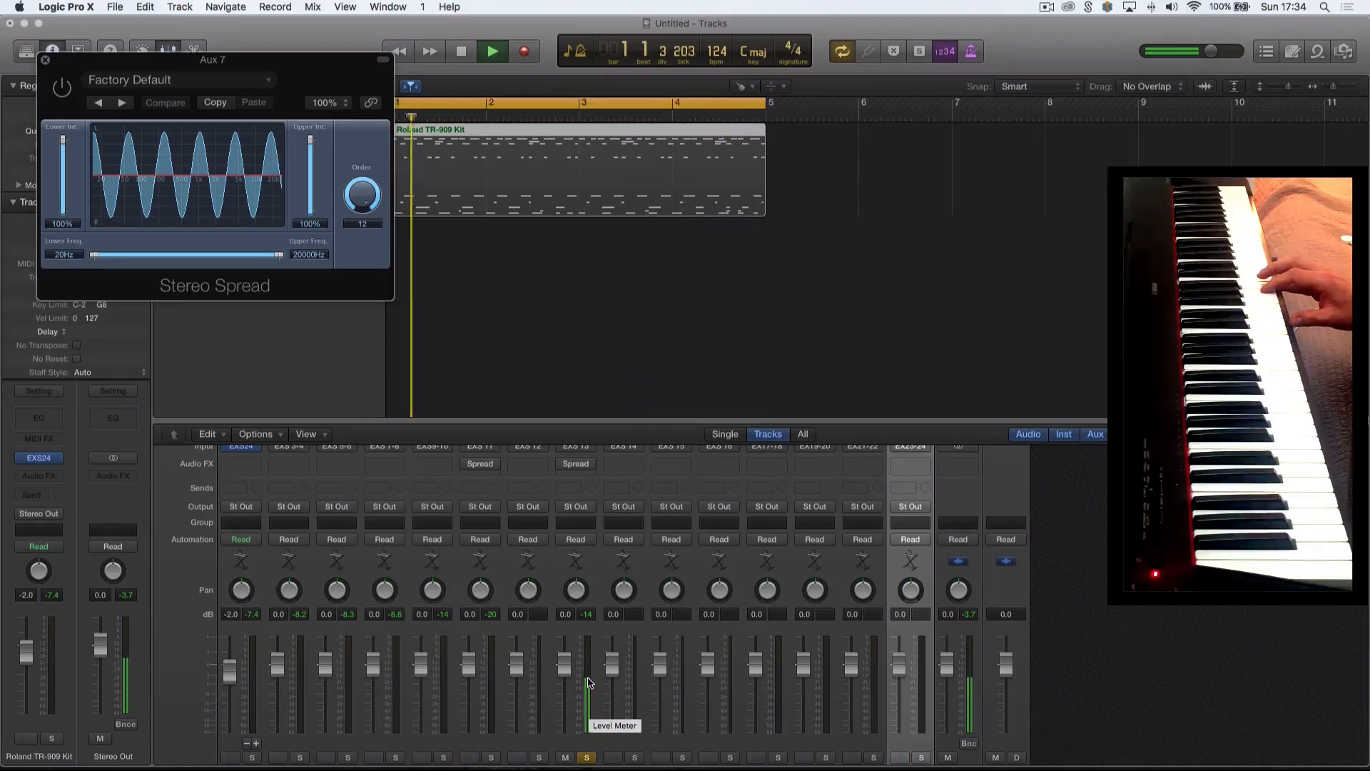
scroll(590, 685, down, 1)
key(space)
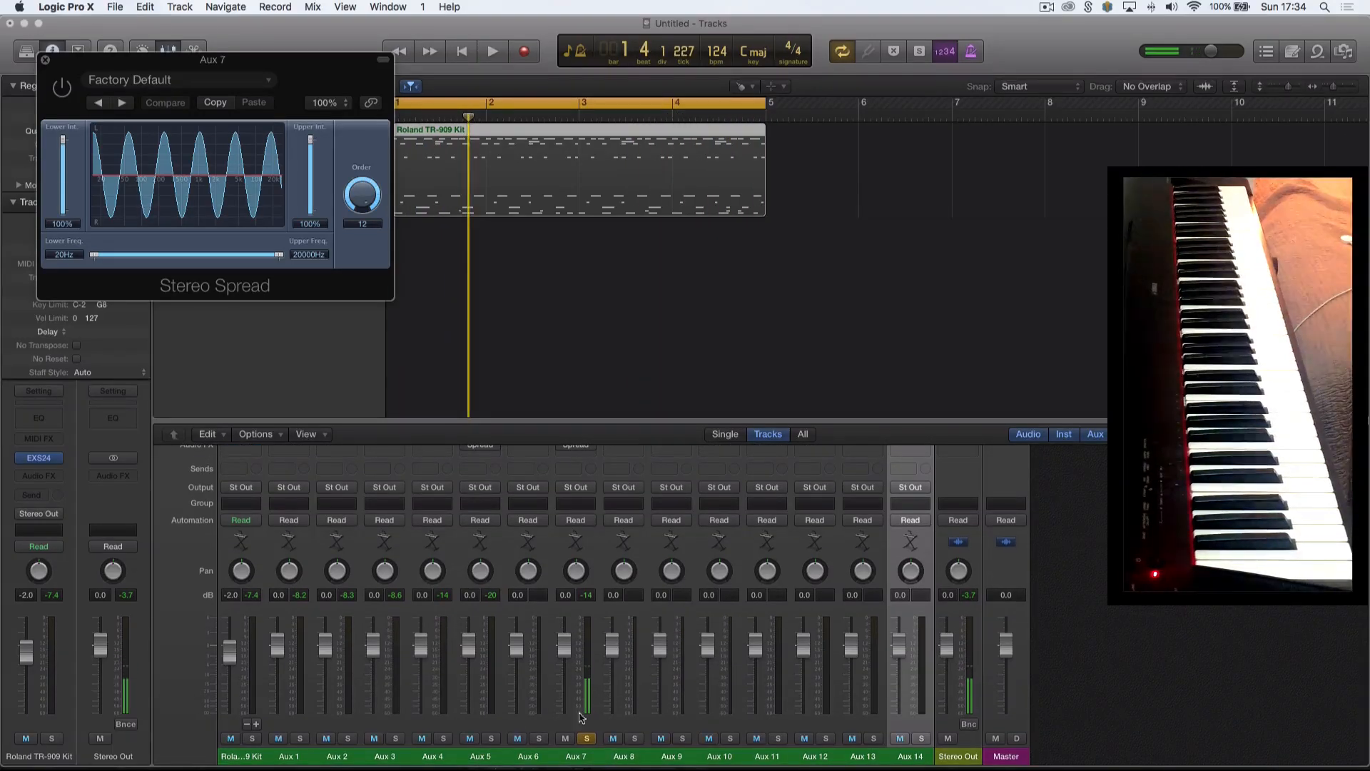
click(582, 756)
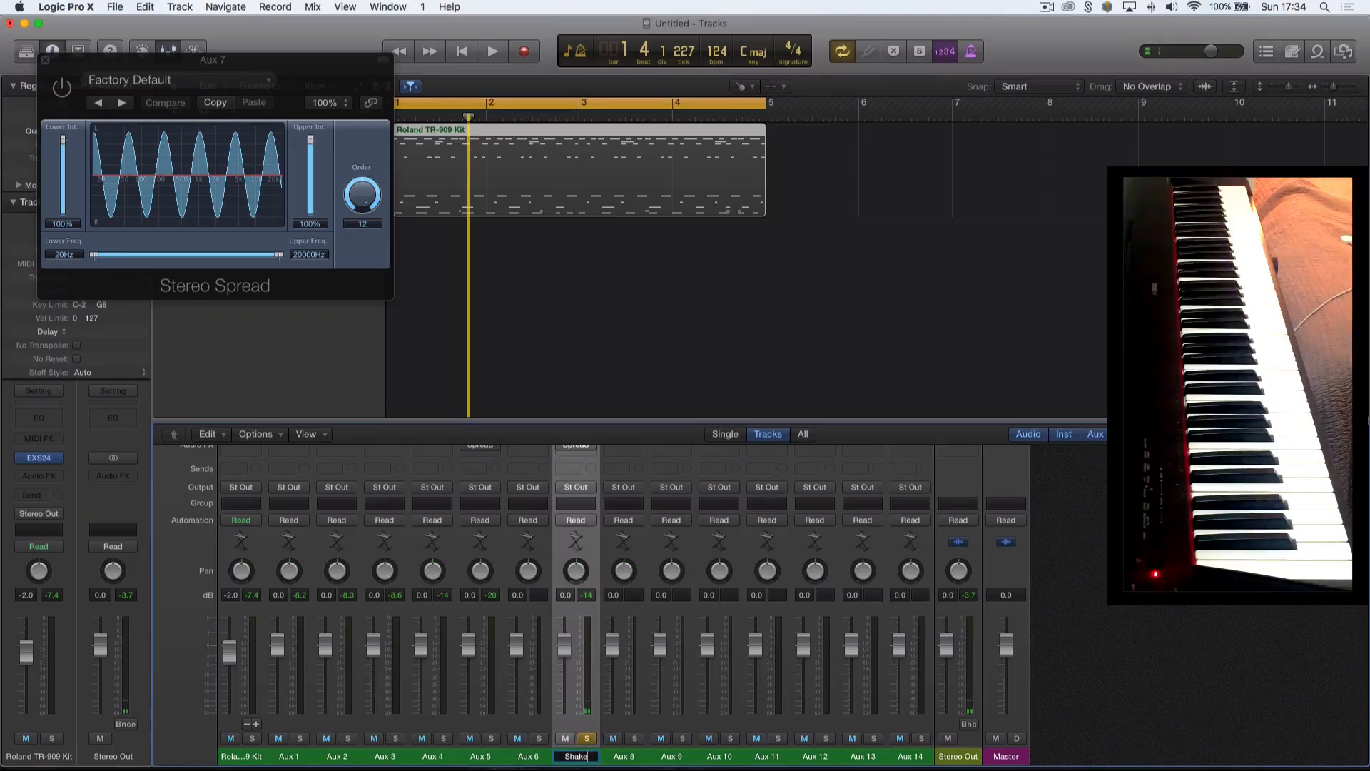
double_click(534, 756)
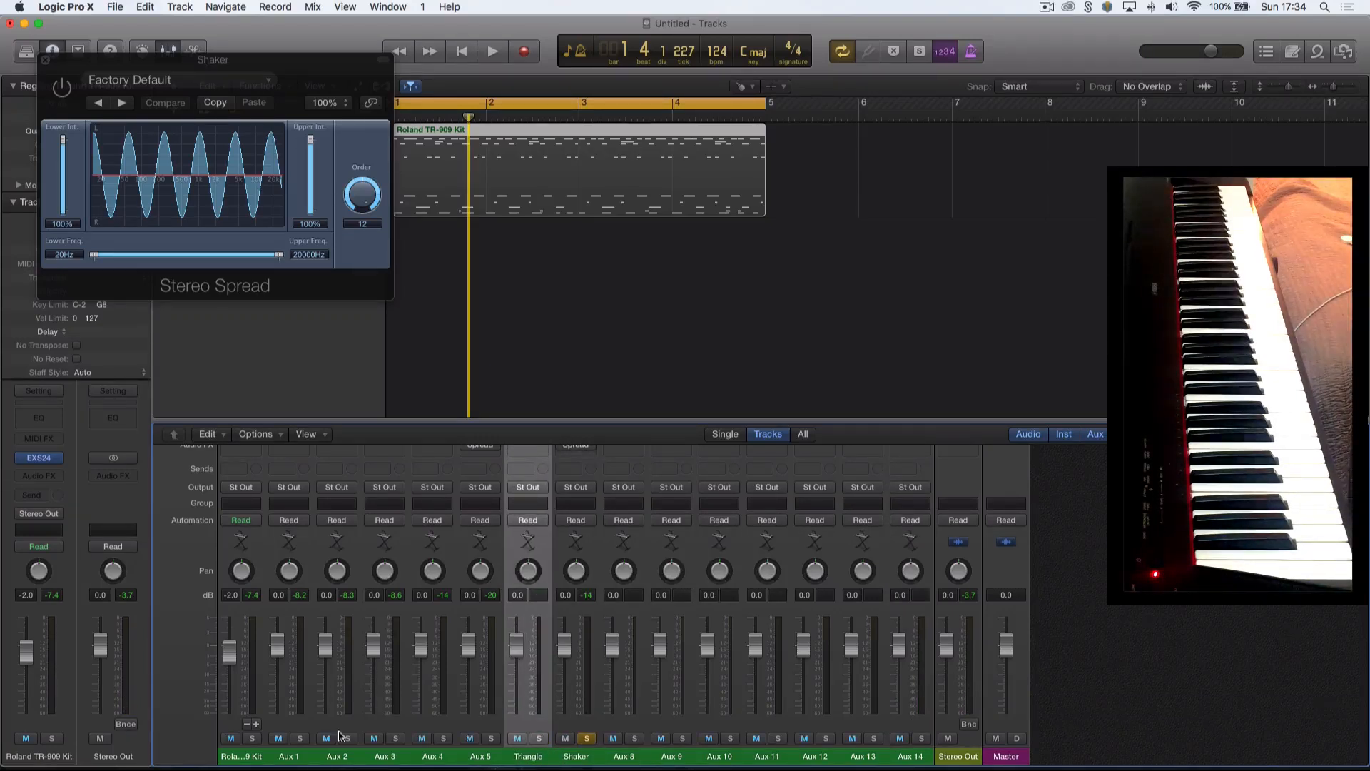
Rename Aux 1 as Clap and Aux 2 as Rimshot, and check the Rimshot channel in solo during playback.
double_click(285, 758)
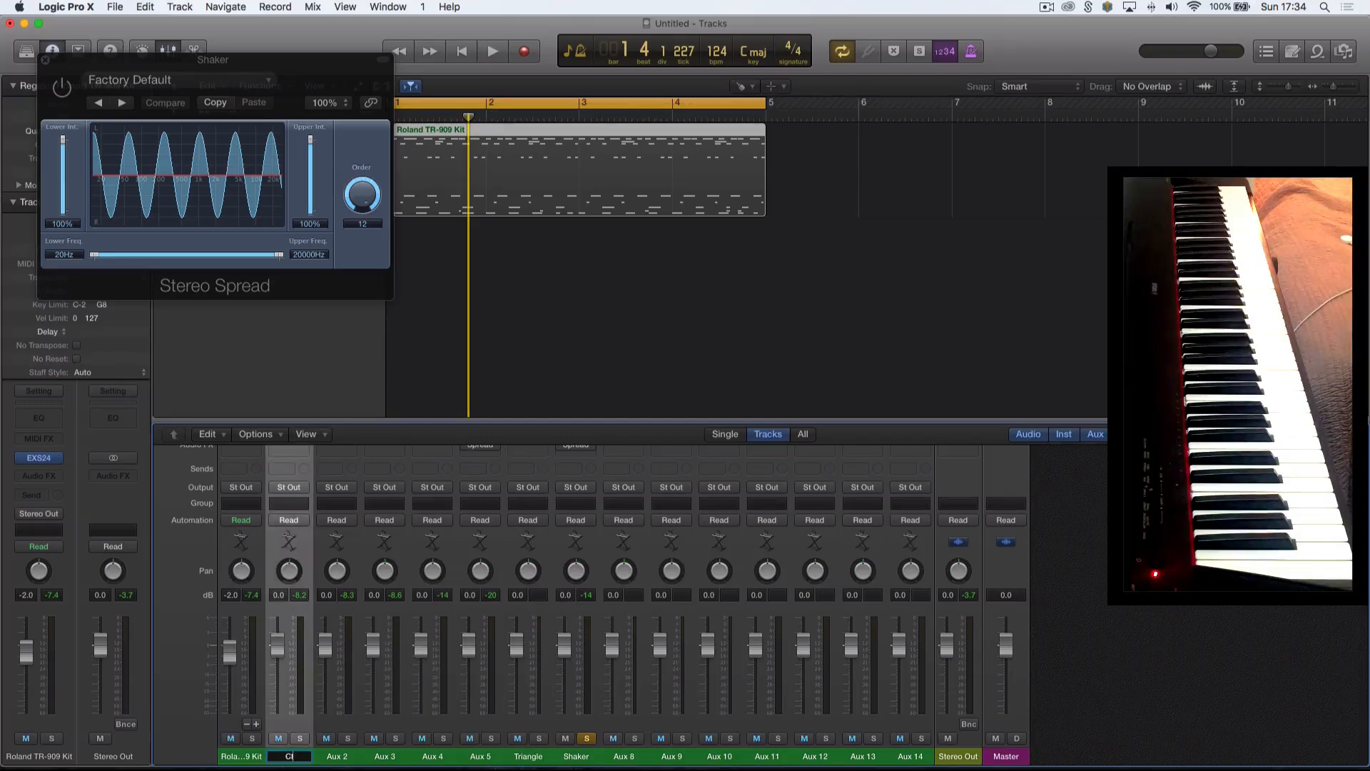
double_click(336, 756)
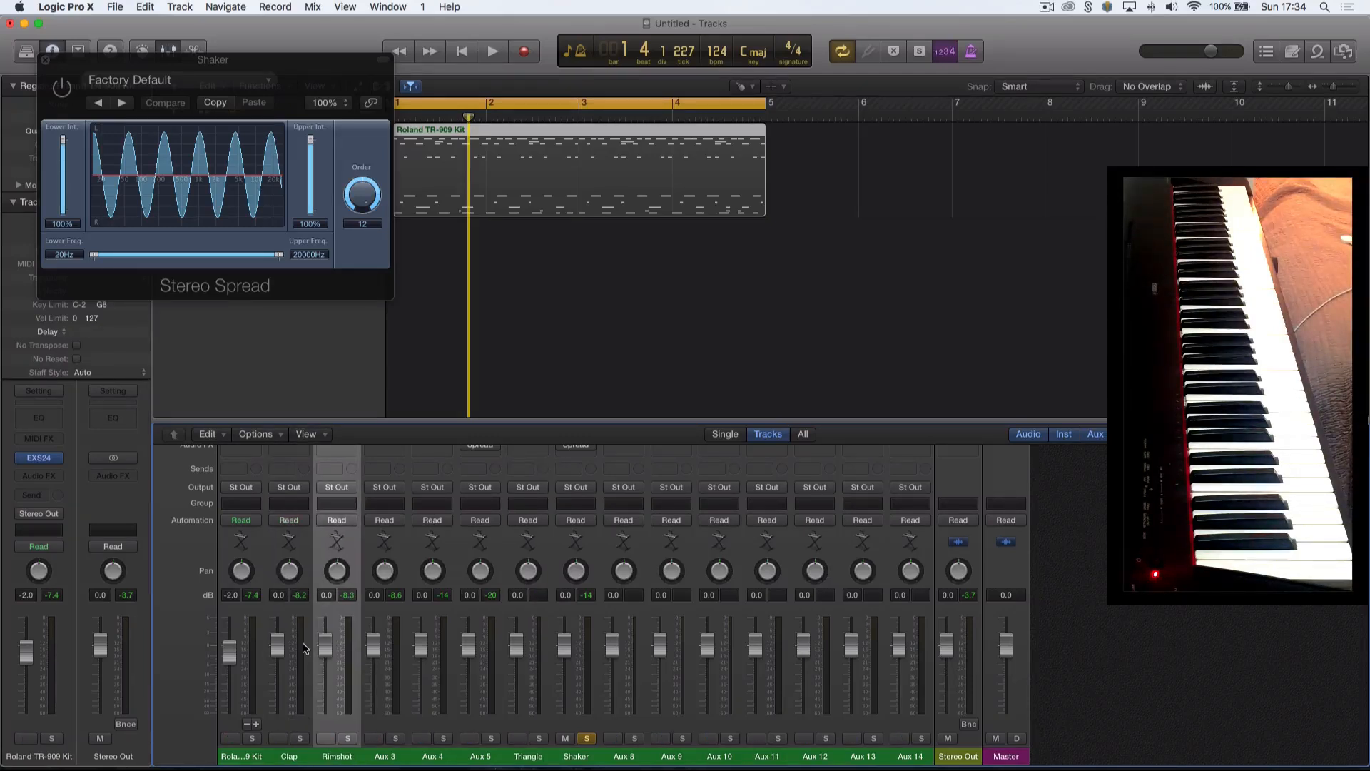
key(space)
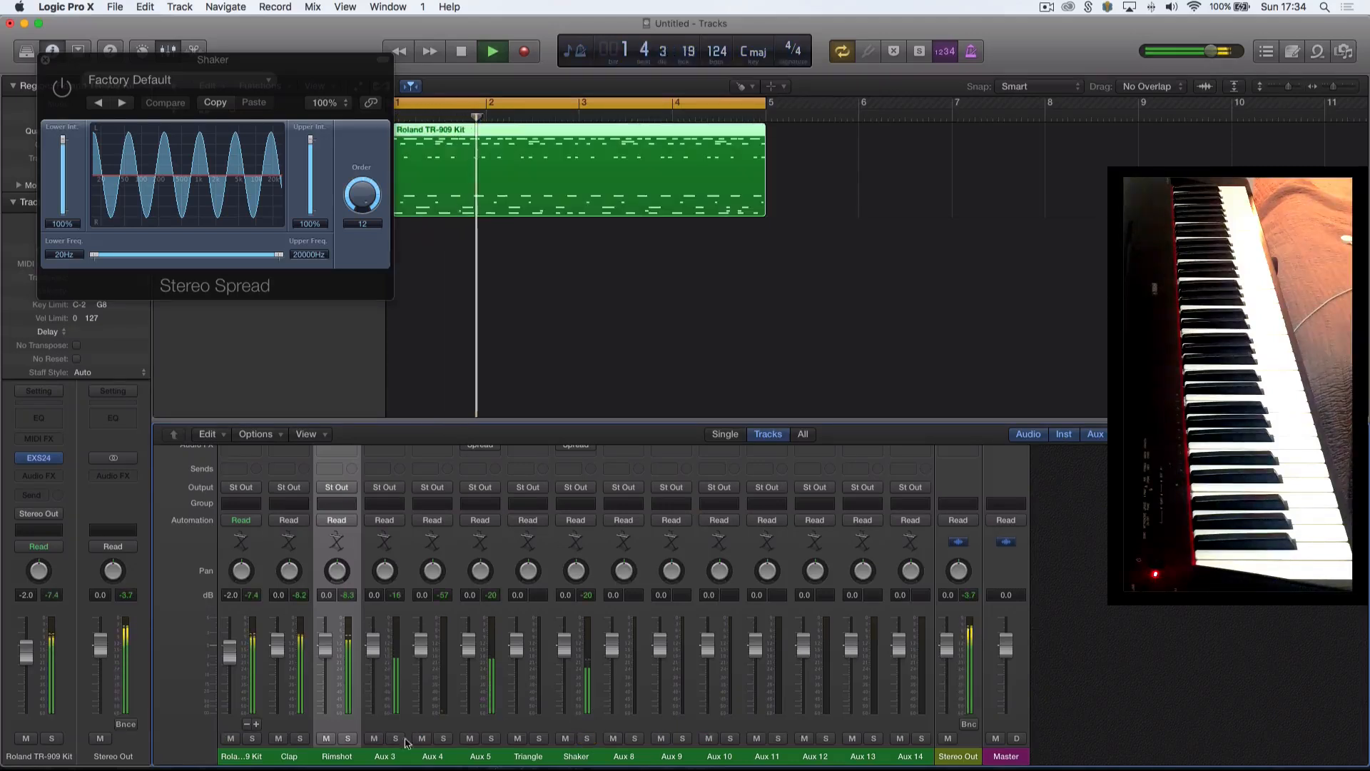
click(347, 740)
click(347, 741)
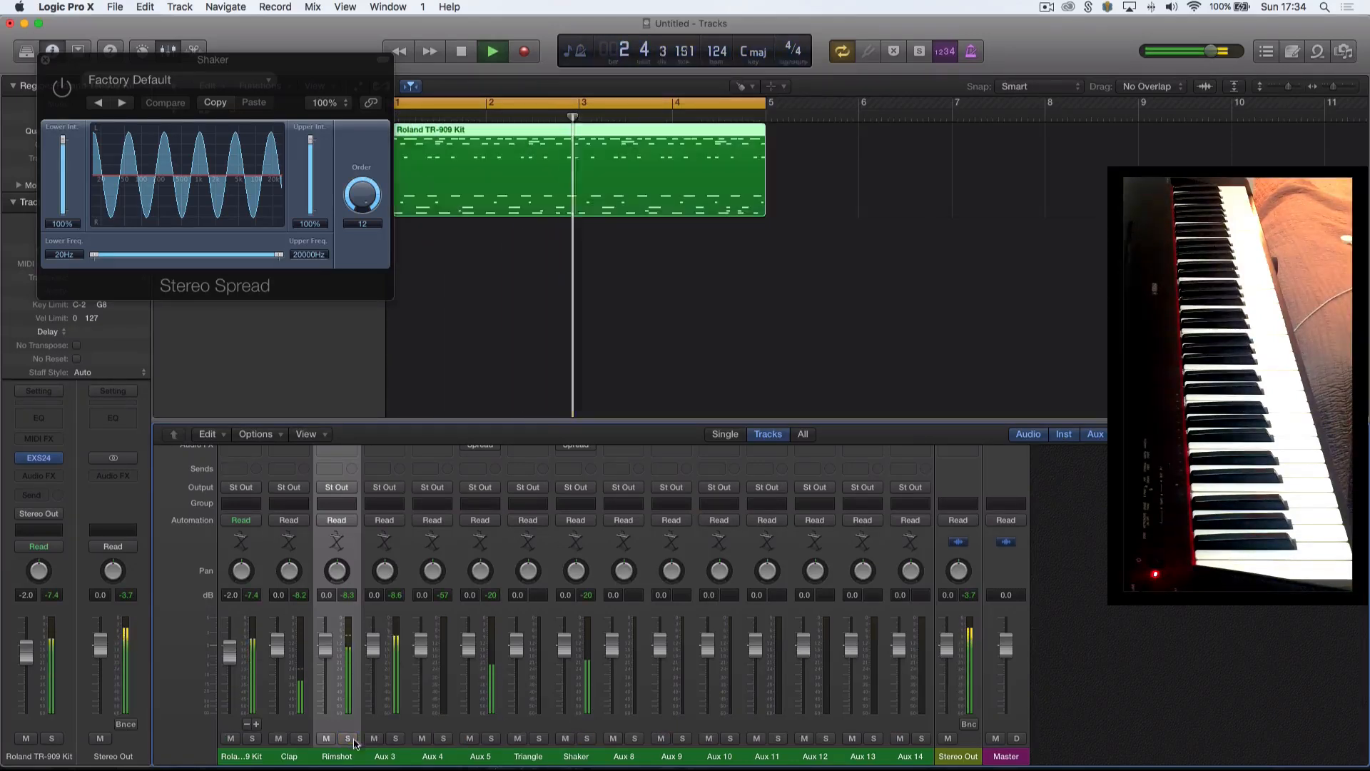
Solo Aux 3 to identify its sound, rename it Hats, and unsolo it.
click(395, 739)
click(386, 758)
text(Hats)
key(Return)
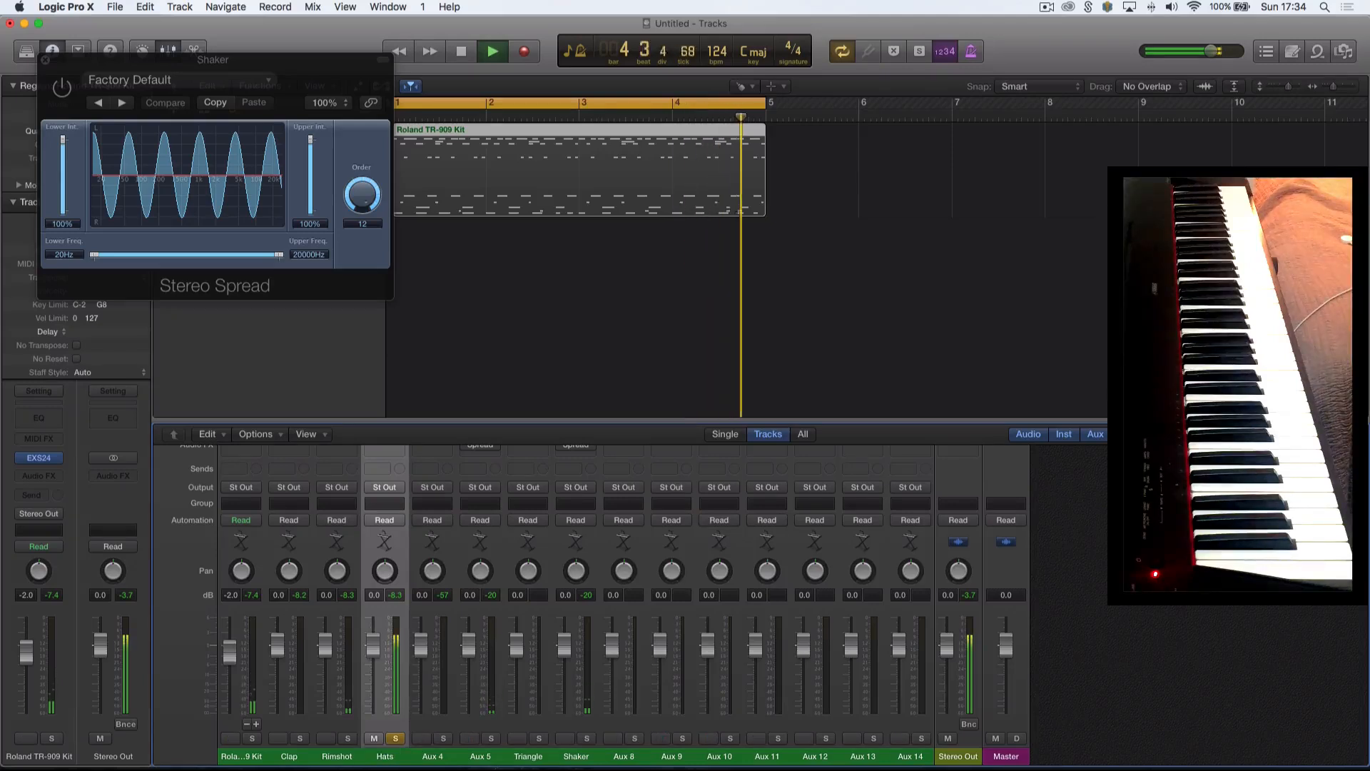
click(395, 739)
Solo Aux 4 to identify its sound, rename it Tom, and unsolo it.
click(443, 738)
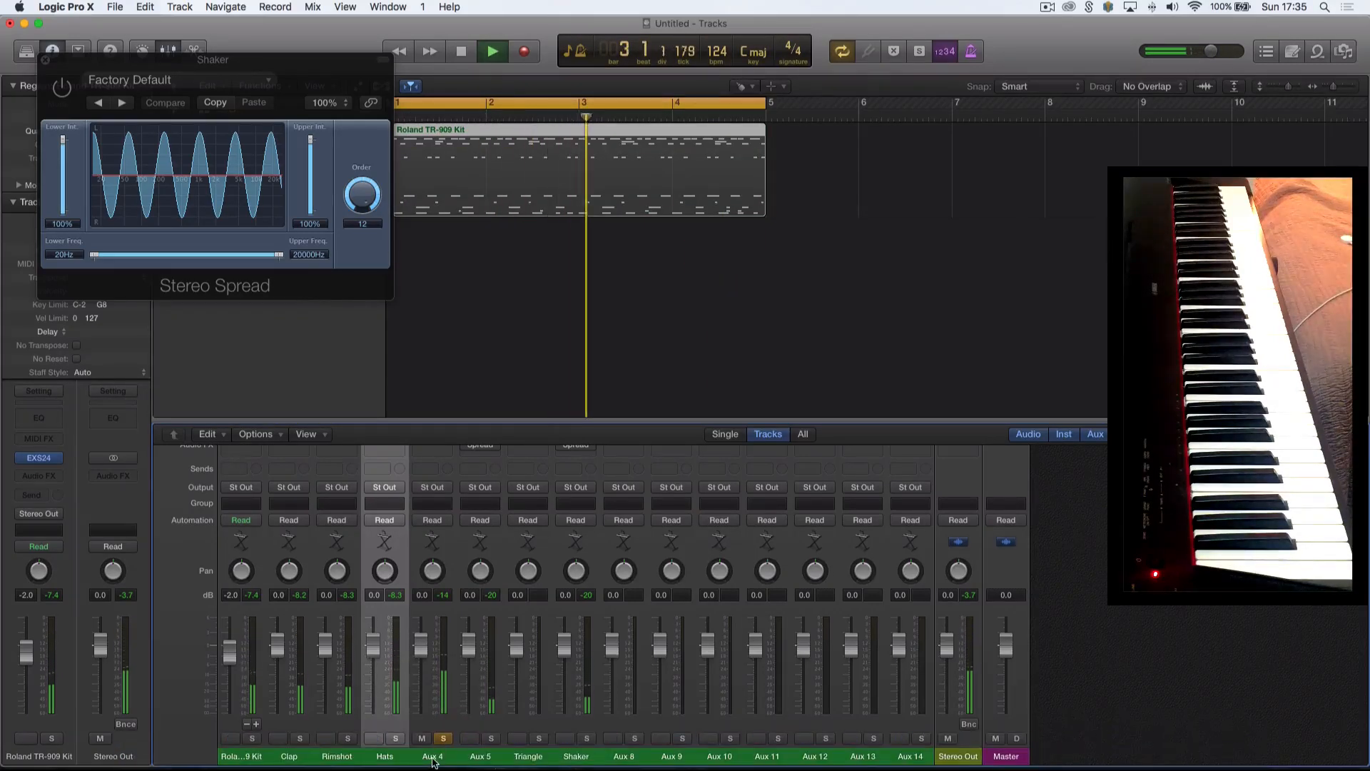
double_click(432, 756)
text(Tom)
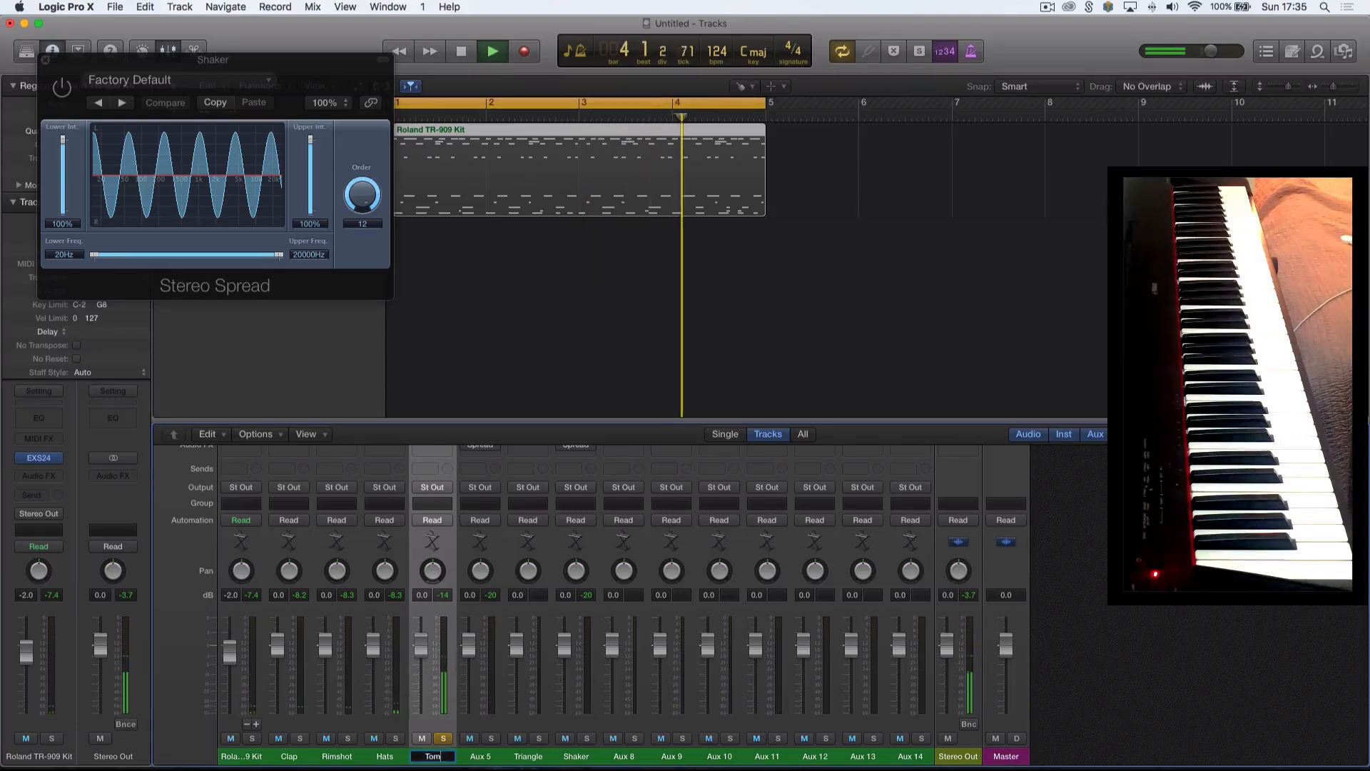
click(444, 739)
Solo Aux 5 during playback, rename it Triangle, and unsolo it.
click(491, 738)
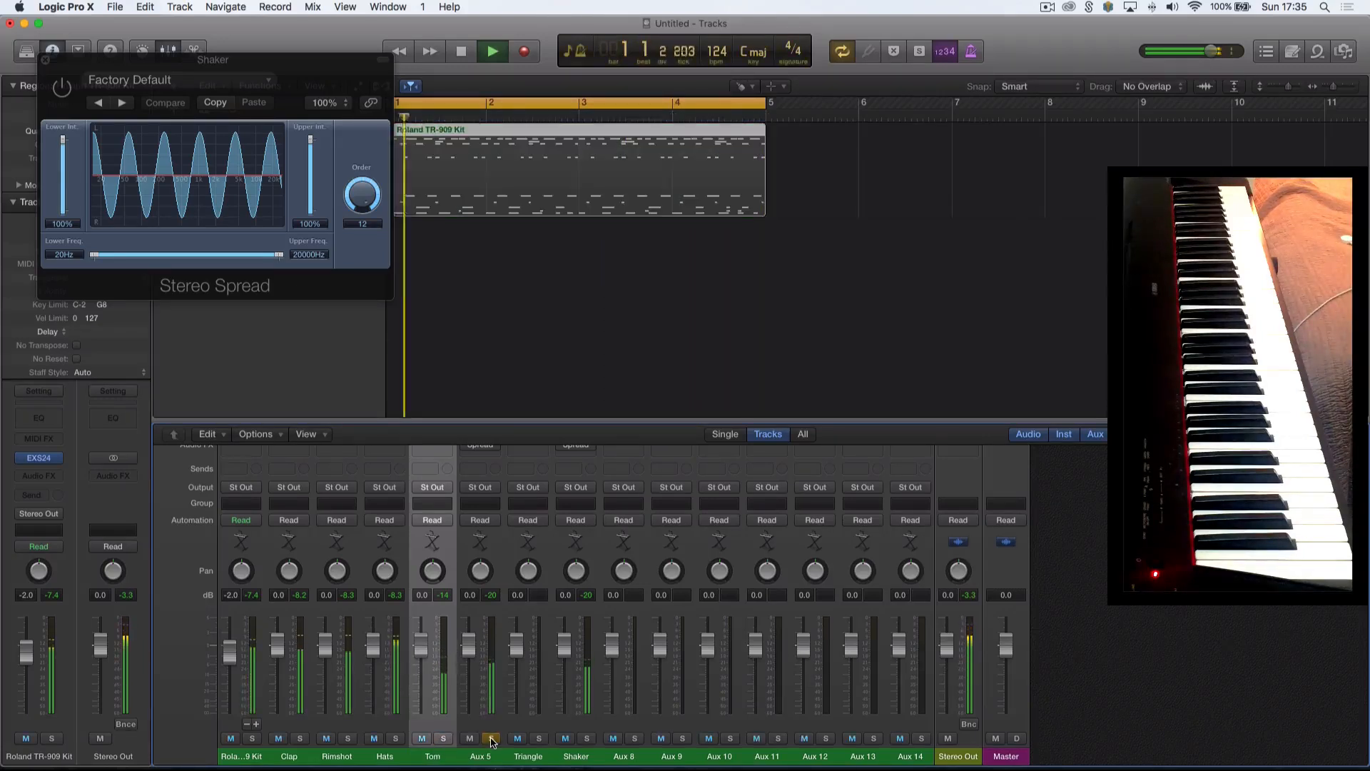
double_click(480, 755)
text(Triangle)
key(Return)
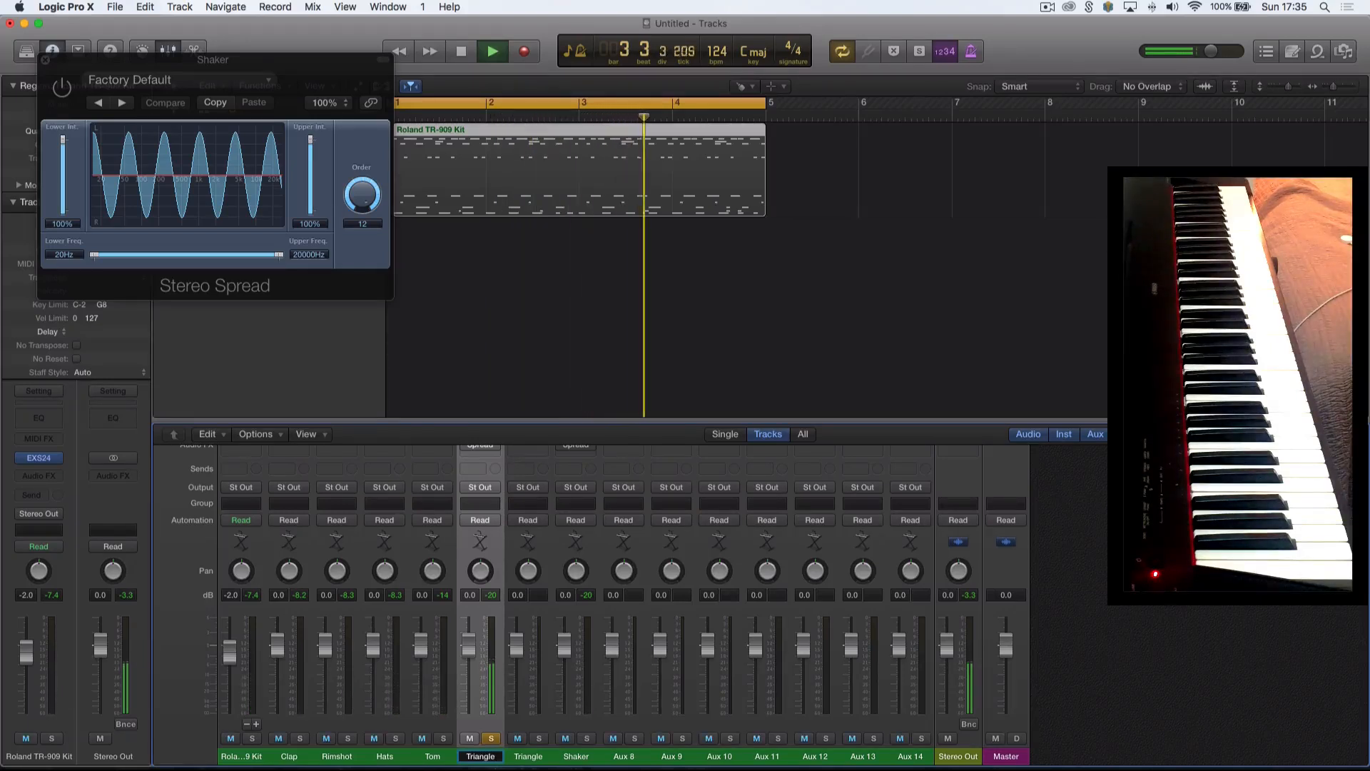
click(491, 738)
Audition the second Triangle channel, beside Shaker, in solo, stop playback, and unsolo it.
click(538, 738)
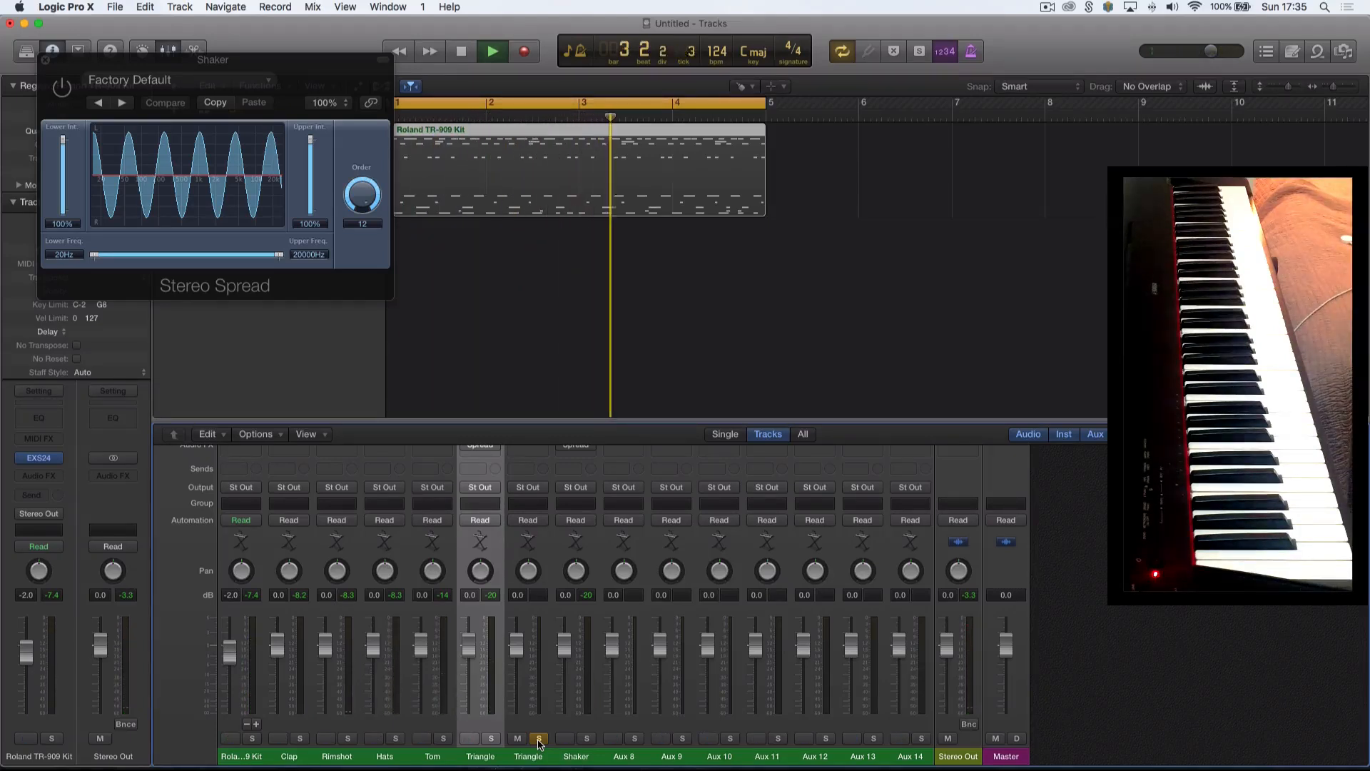
key(space)
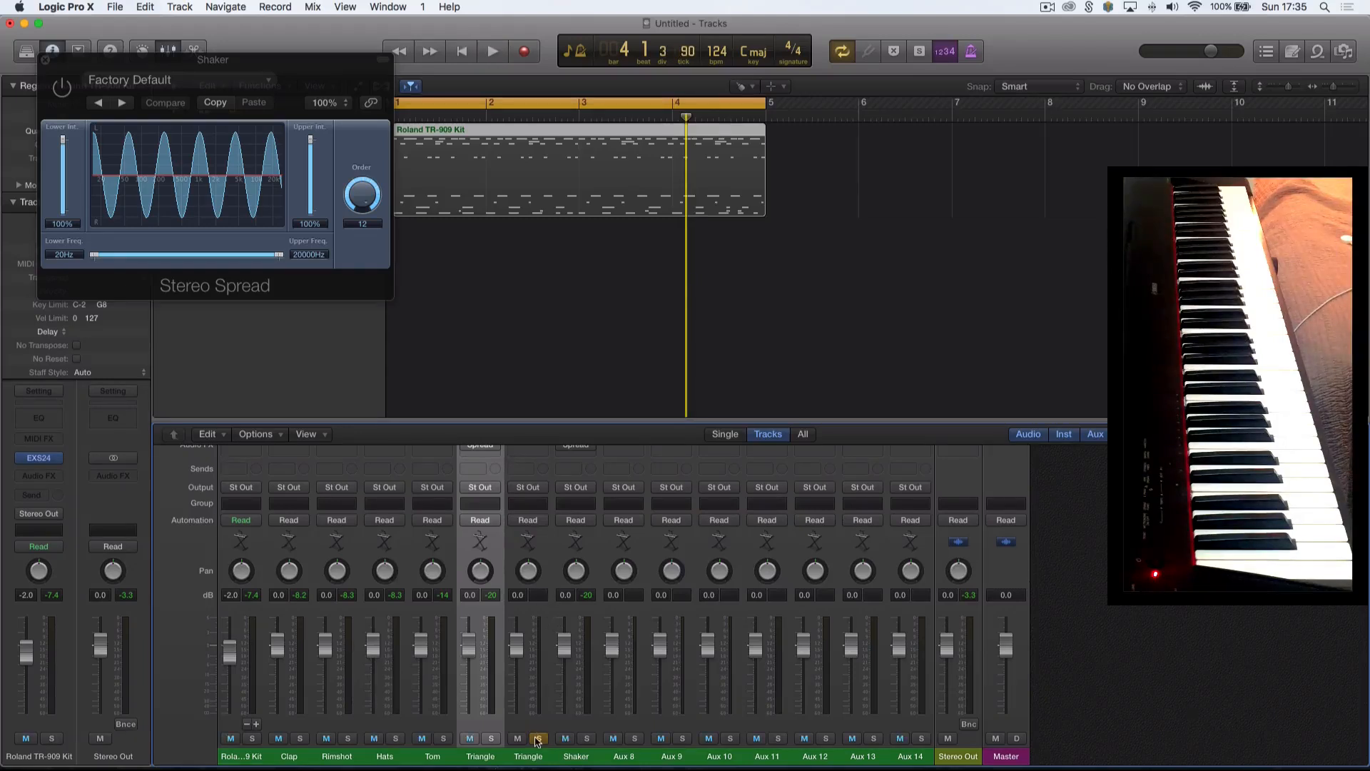
click(537, 739)
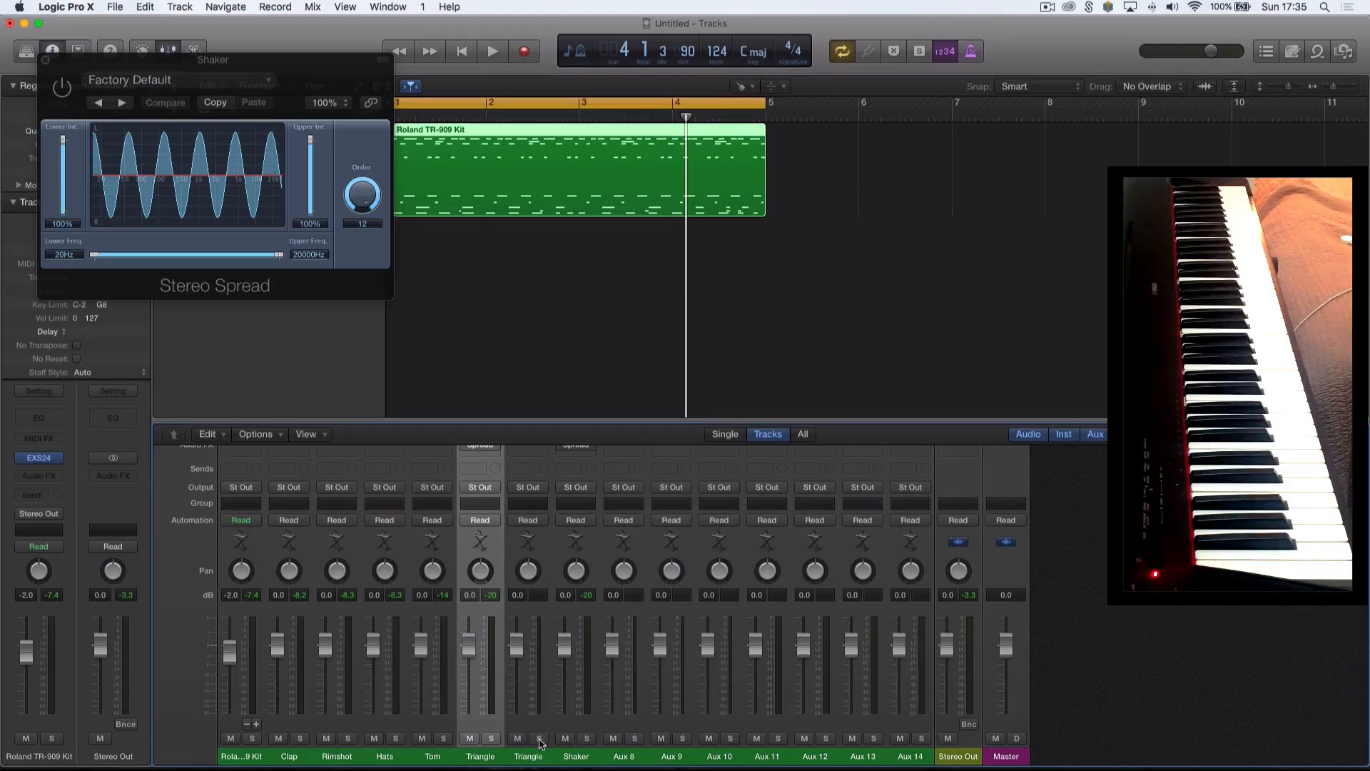
Check the Shaker channel in solo during playback, unsolo it, and restore the name Aux 6 on the second Triangle channel.
key(space)
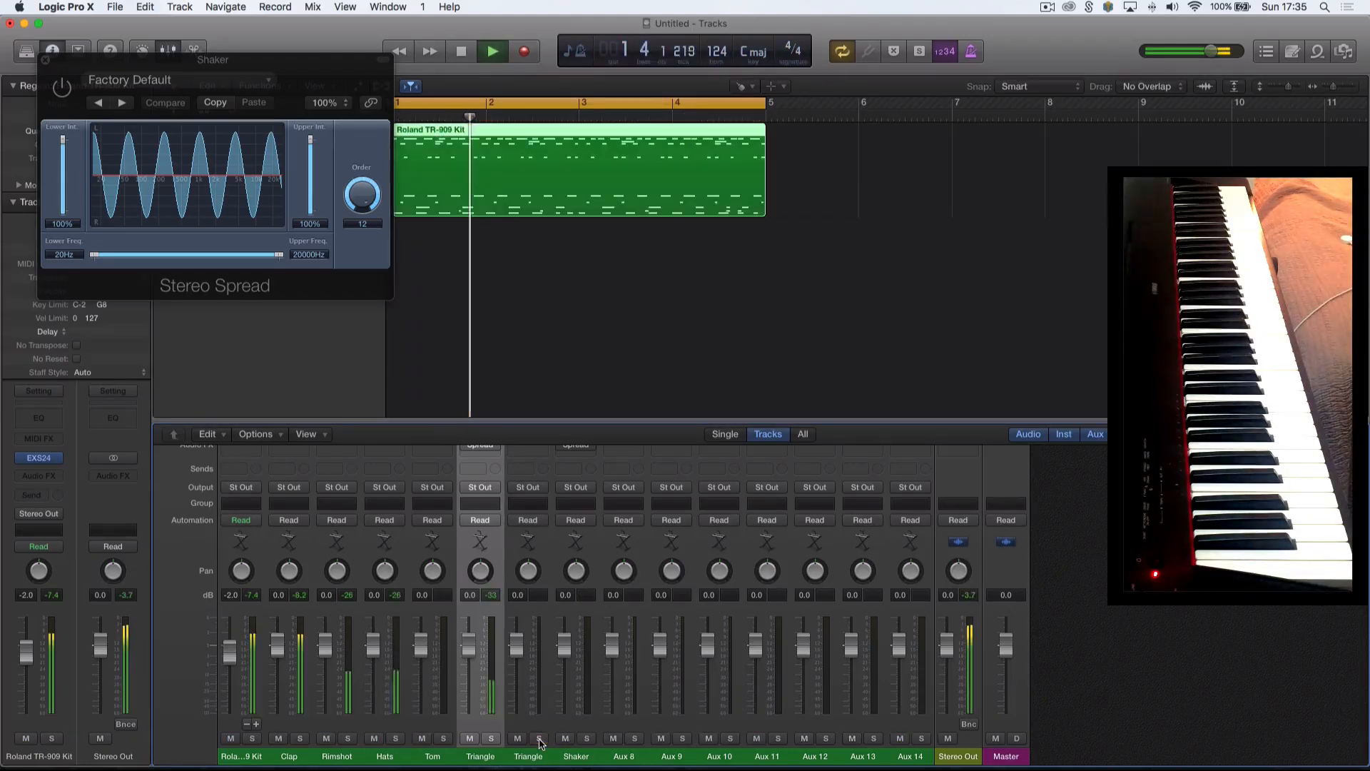
click(586, 738)
click(578, 757)
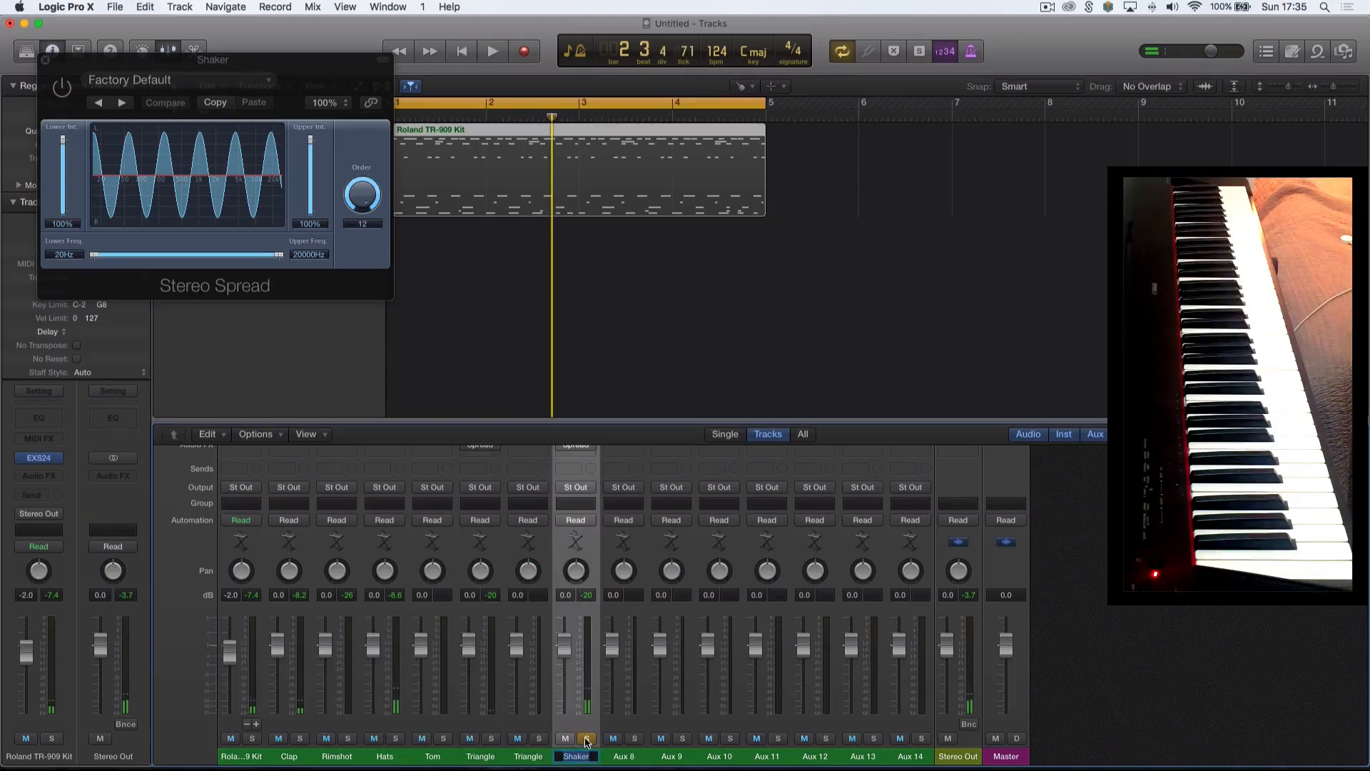
click(587, 738)
click(528, 756)
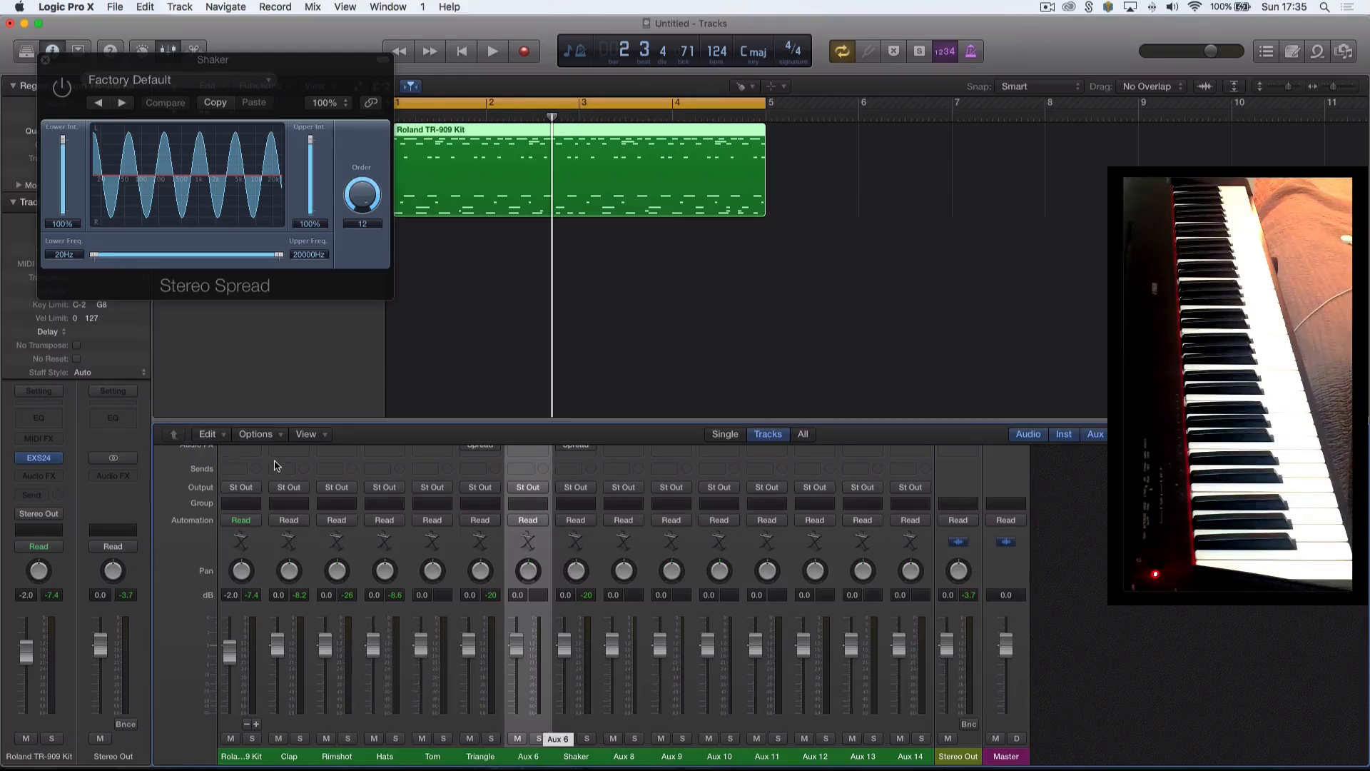
Open the Roland TR-909 Kit in the EXS24 instrument editor and assign Zone #326 at A3 to output 12.
click(42, 460)
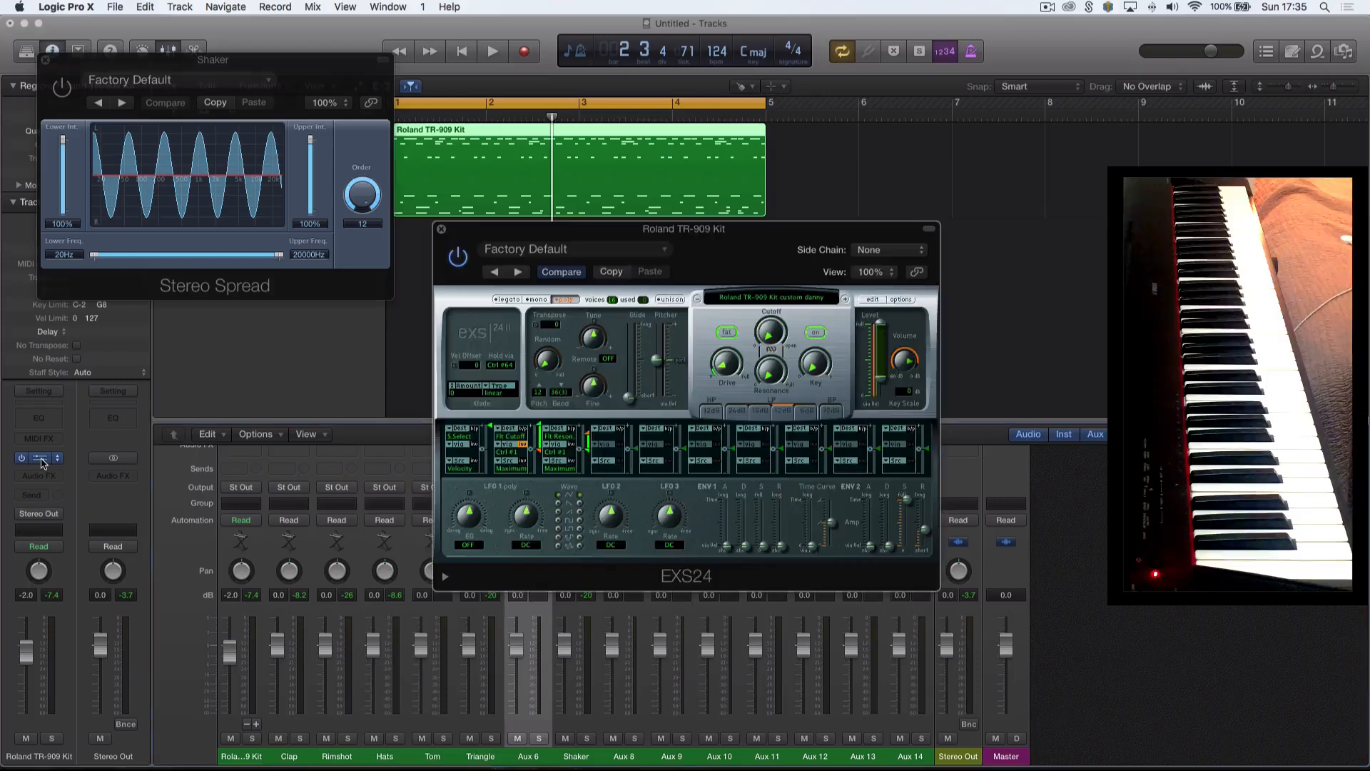
click(871, 300)
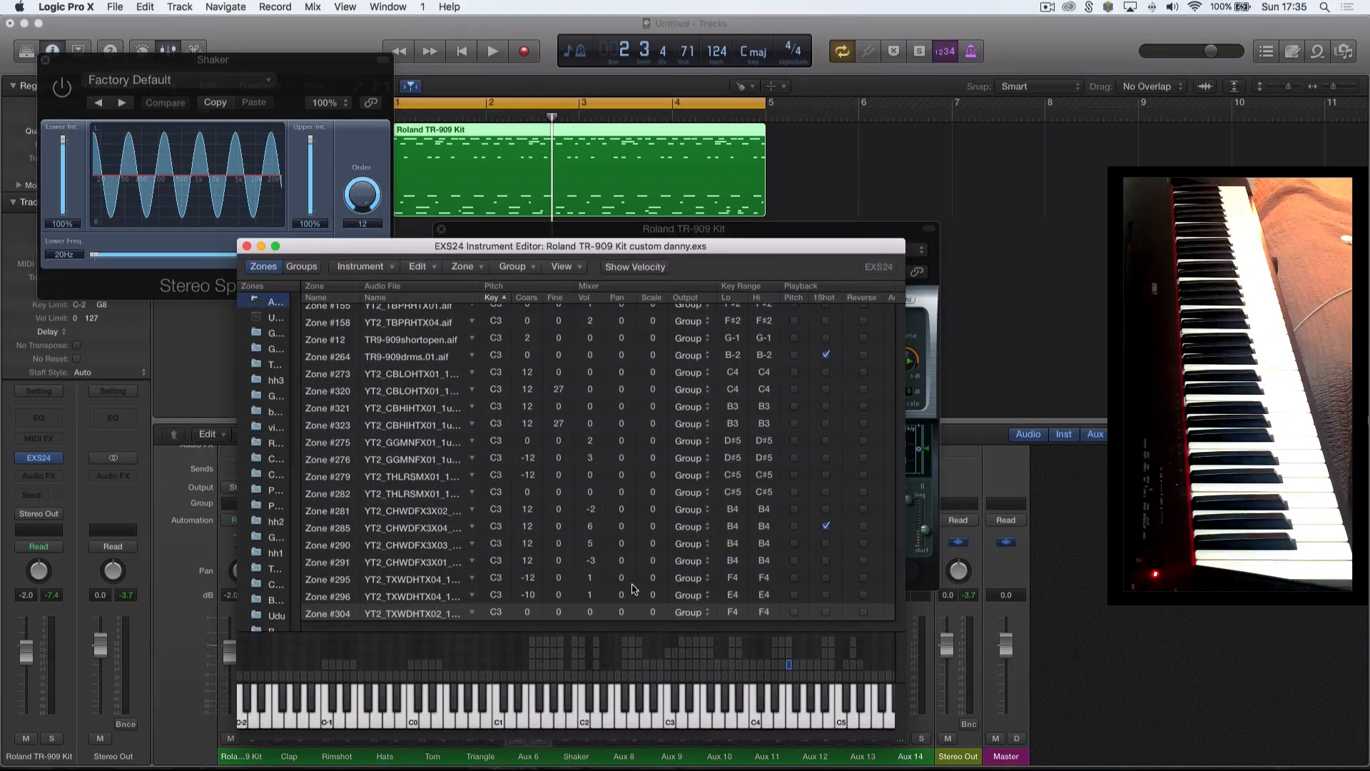
scroll(664, 482, down, 5)
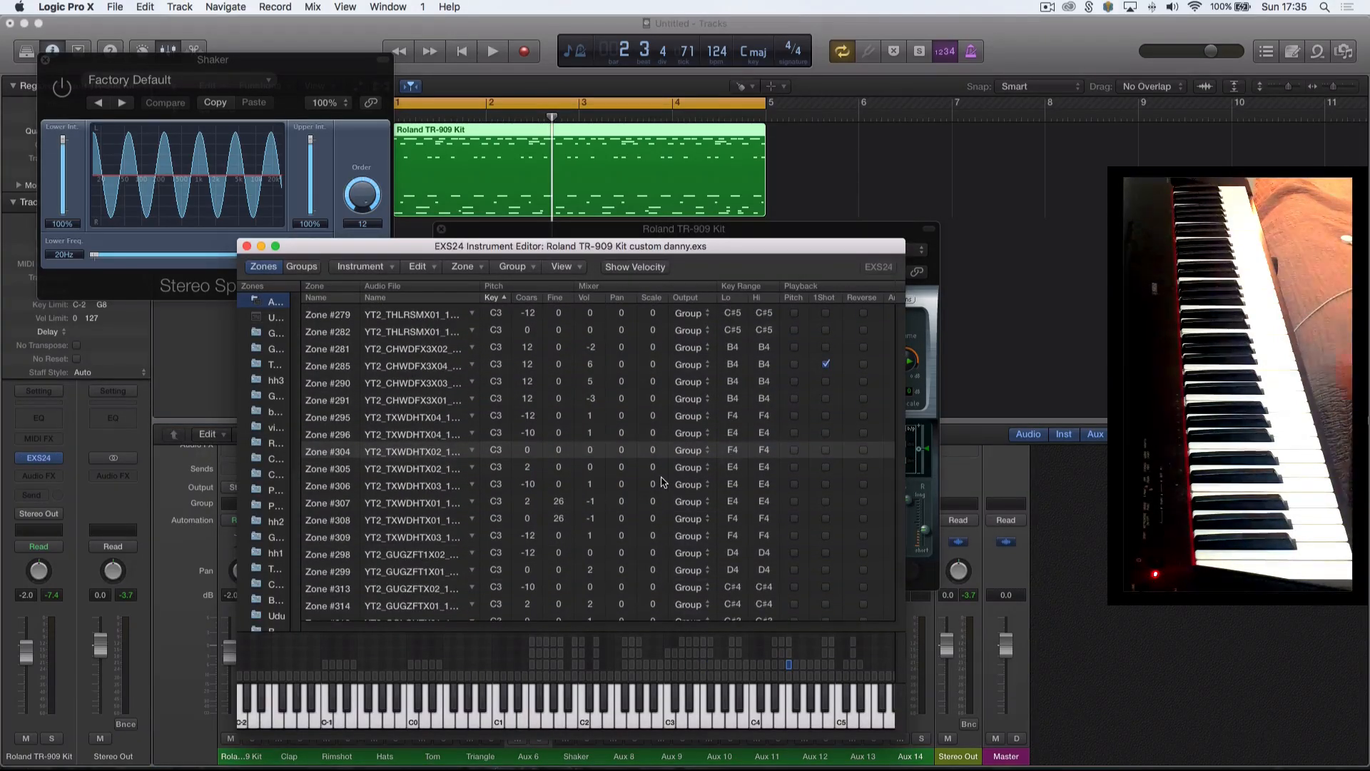
scroll(664, 481, down, 4)
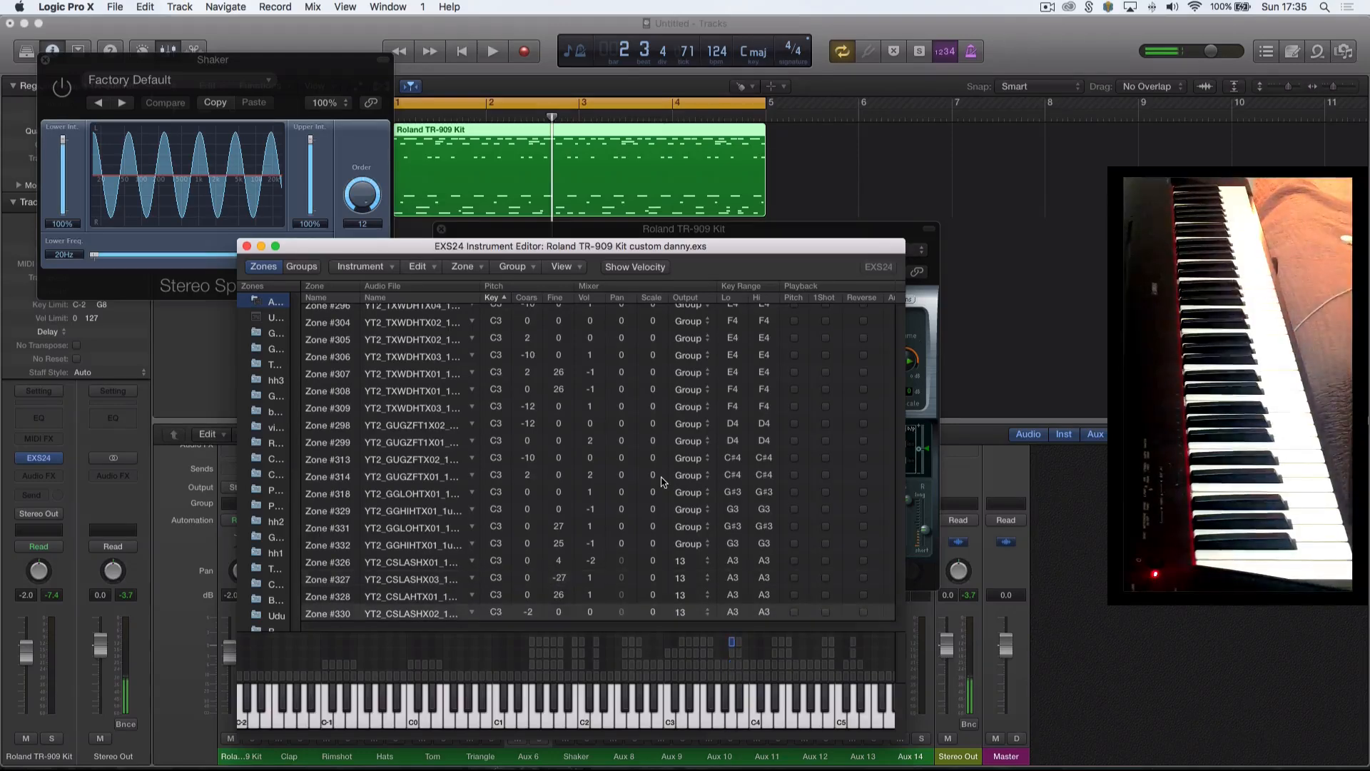
drag(736, 249, 835, 131)
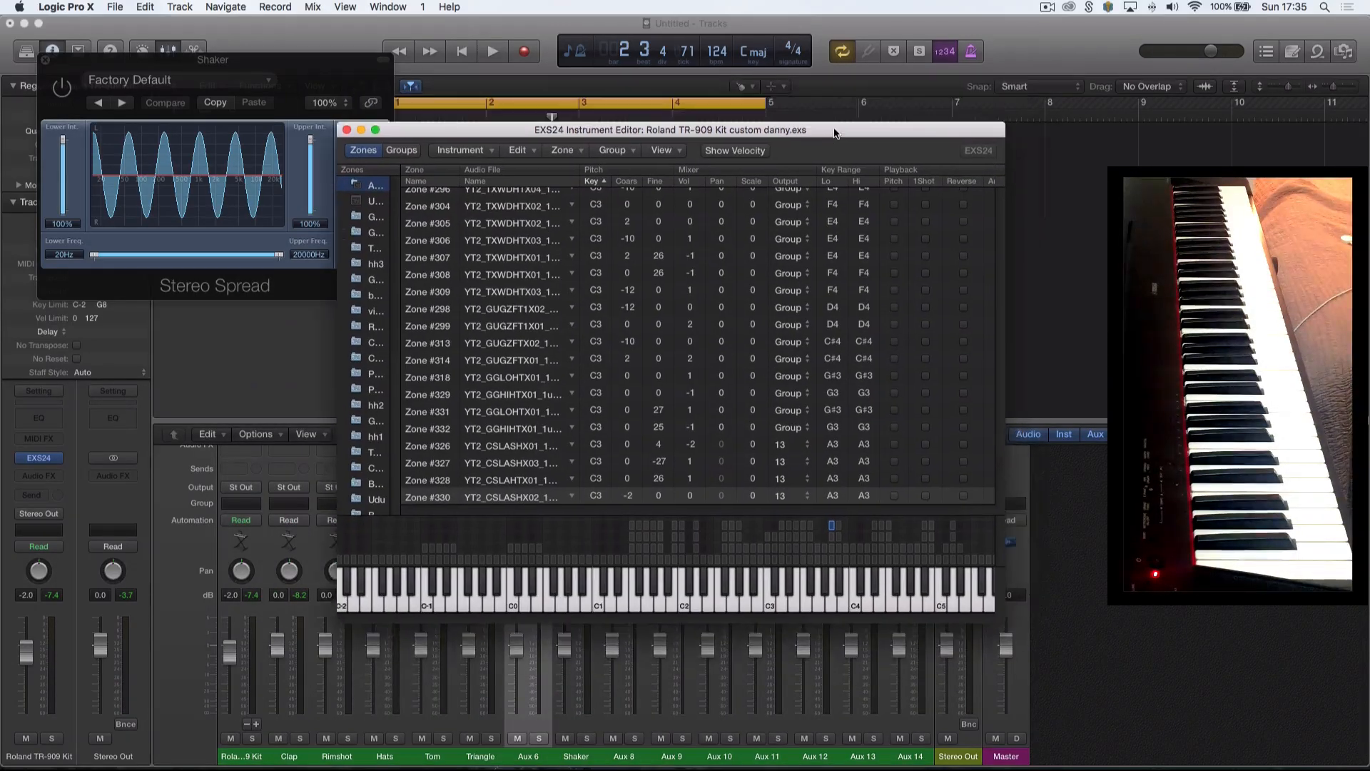
click(783, 441)
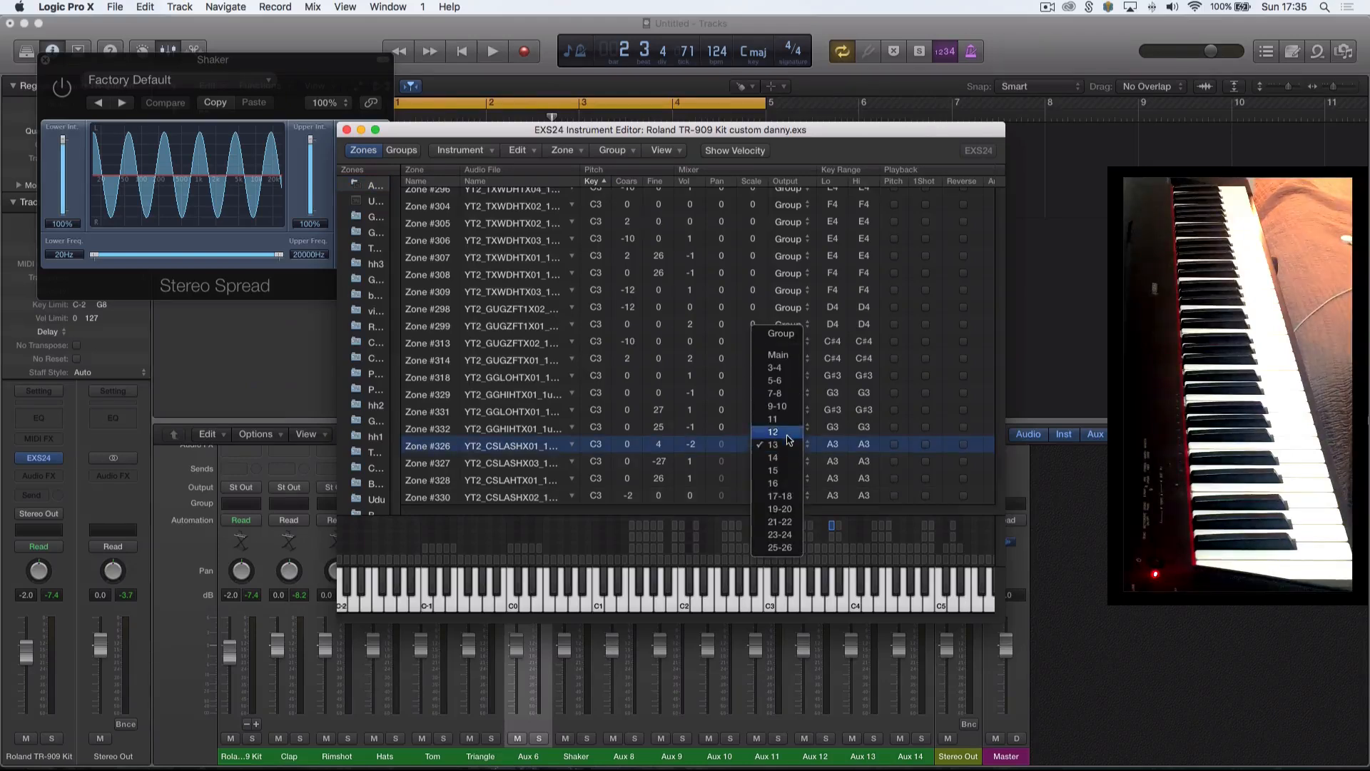
click(785, 429)
Assign the other A3 zones, Zone #327, Zone #328 and Zone #330, to output 12.
click(797, 465)
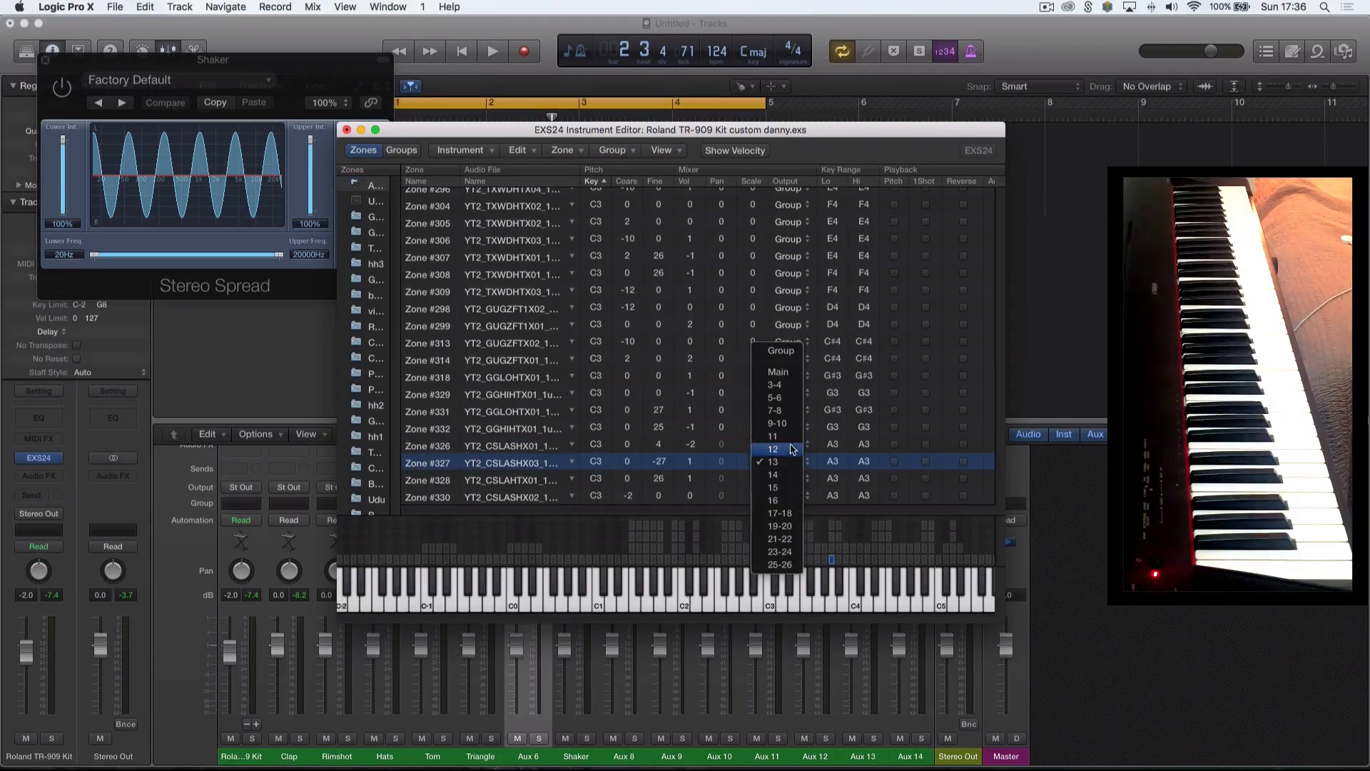
click(785, 448)
click(783, 483)
click(785, 467)
click(787, 498)
click(785, 483)
Close the instrument editor with its edits saved, and close the EXS24 sampler window.
click(348, 131)
click(785, 207)
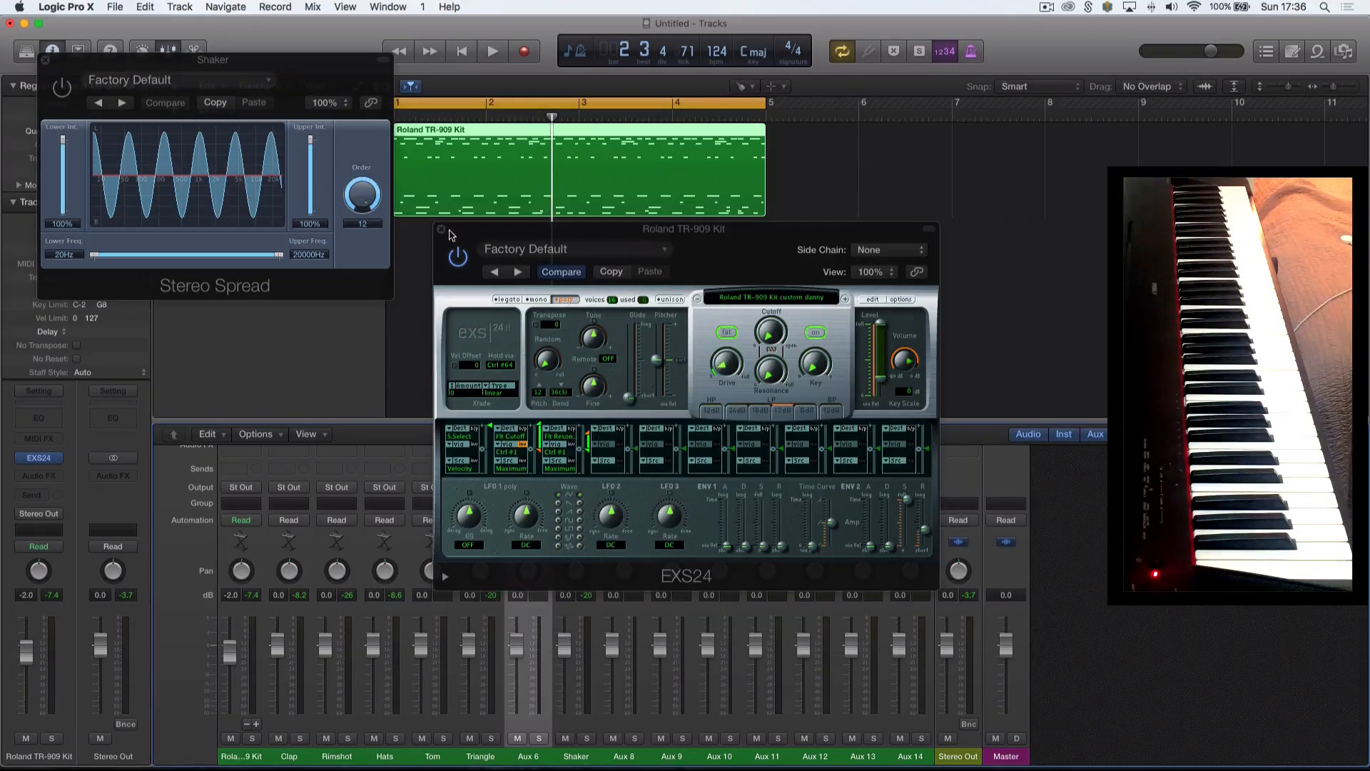
click(442, 229)
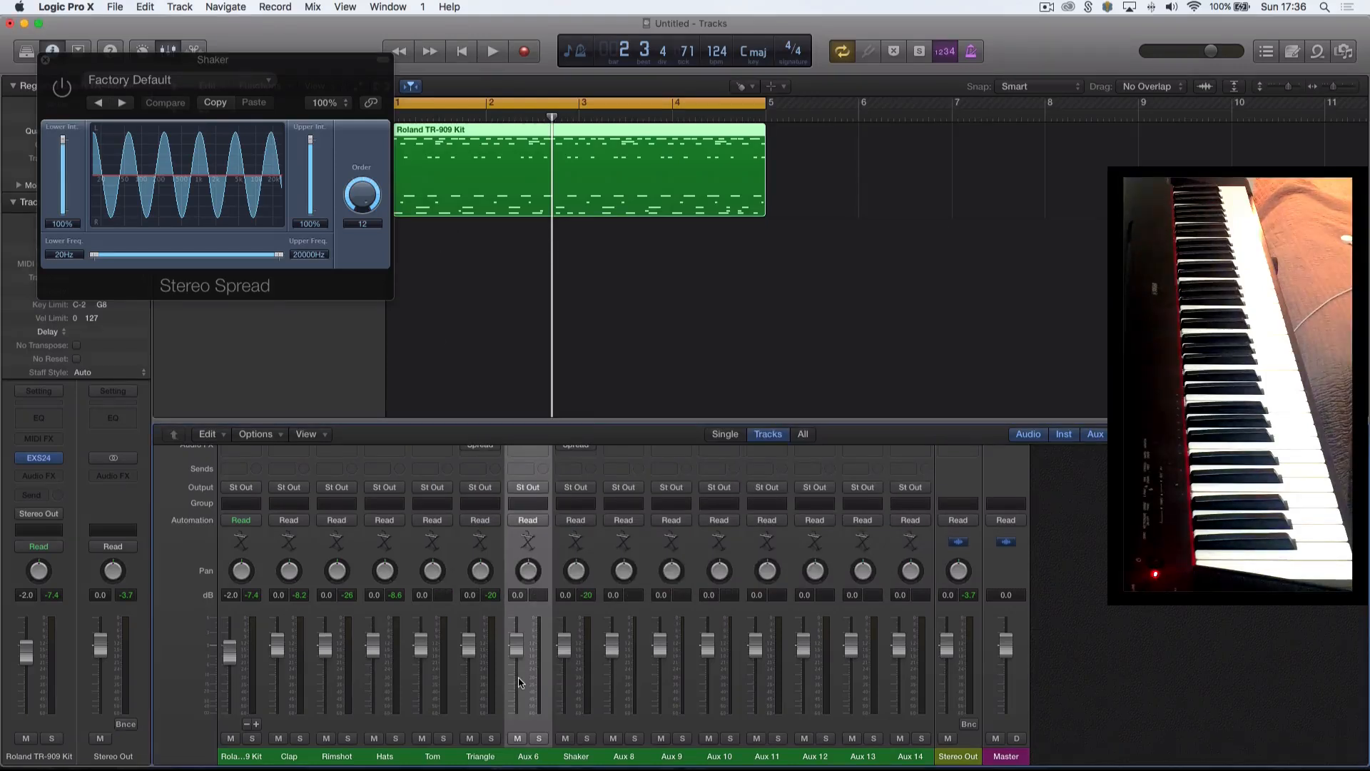
Insert a mono-to-stereo Stereo Spread effect on the EXS 12 channel, Aux 6, and rename that channel shaker.
scroll(519, 683, up, 2)
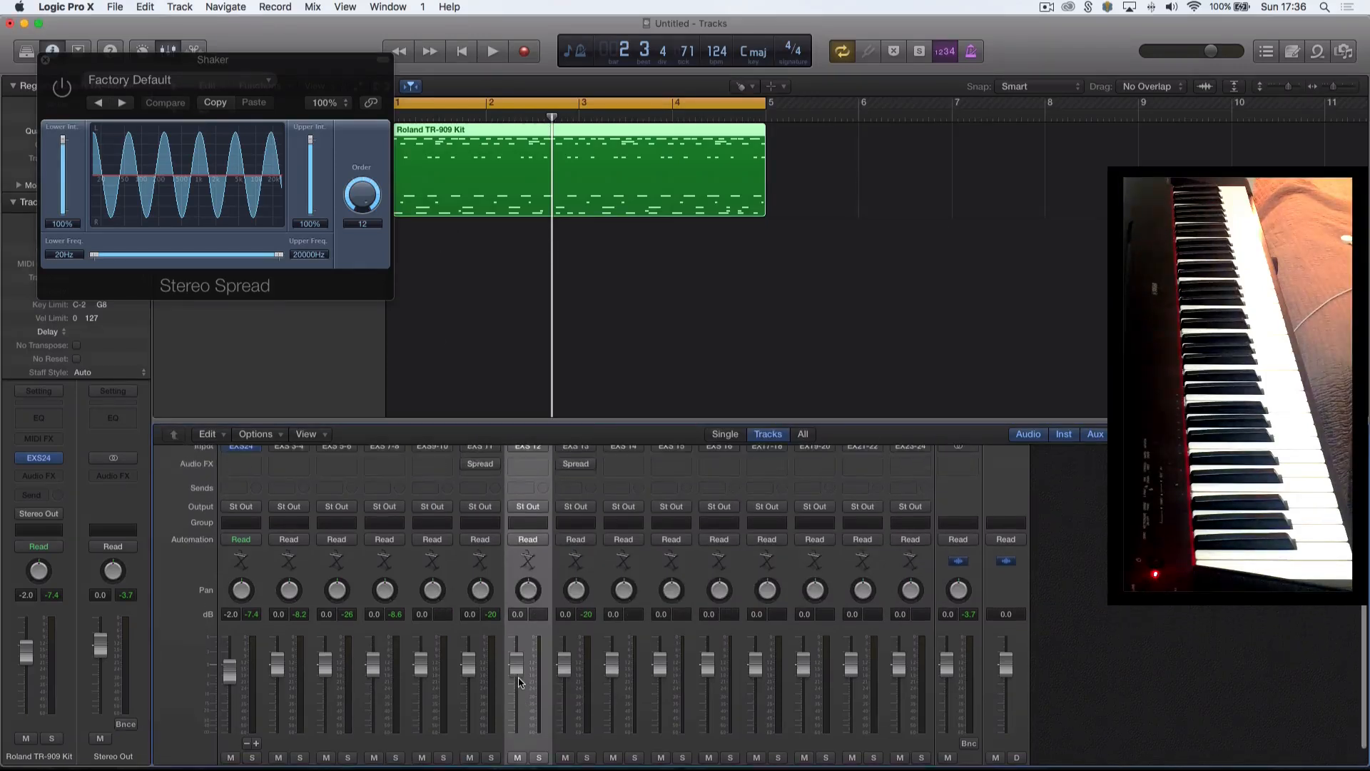
click(537, 467)
mouse_move(578, 565)
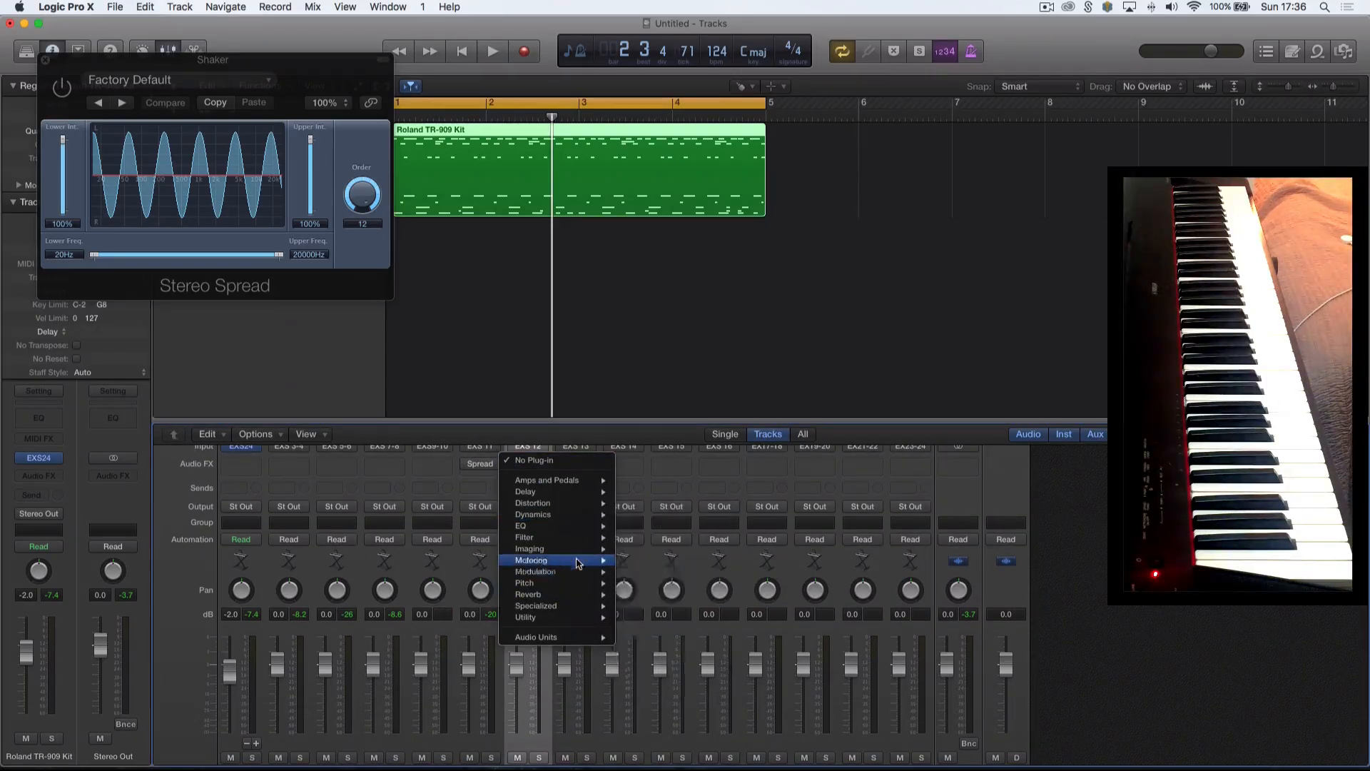
mouse_move(696, 564)
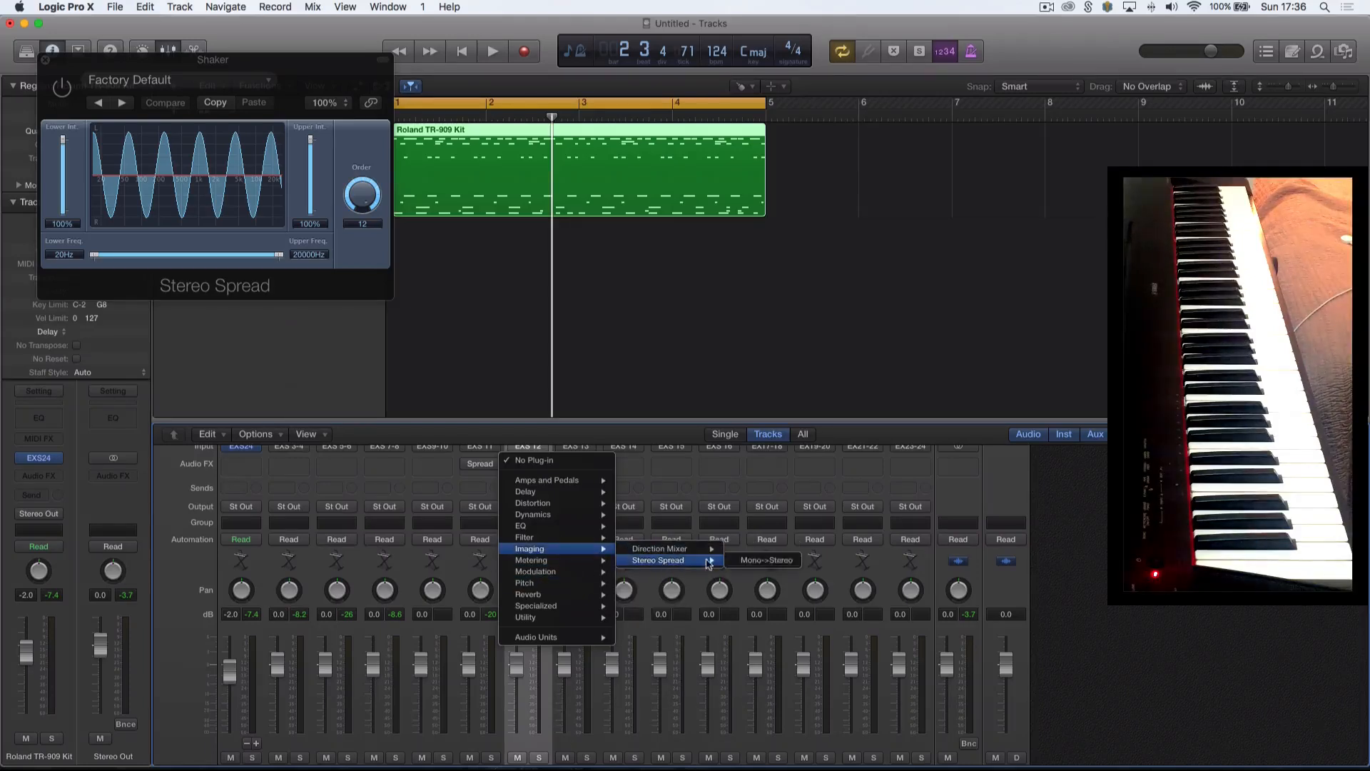
click(762, 560)
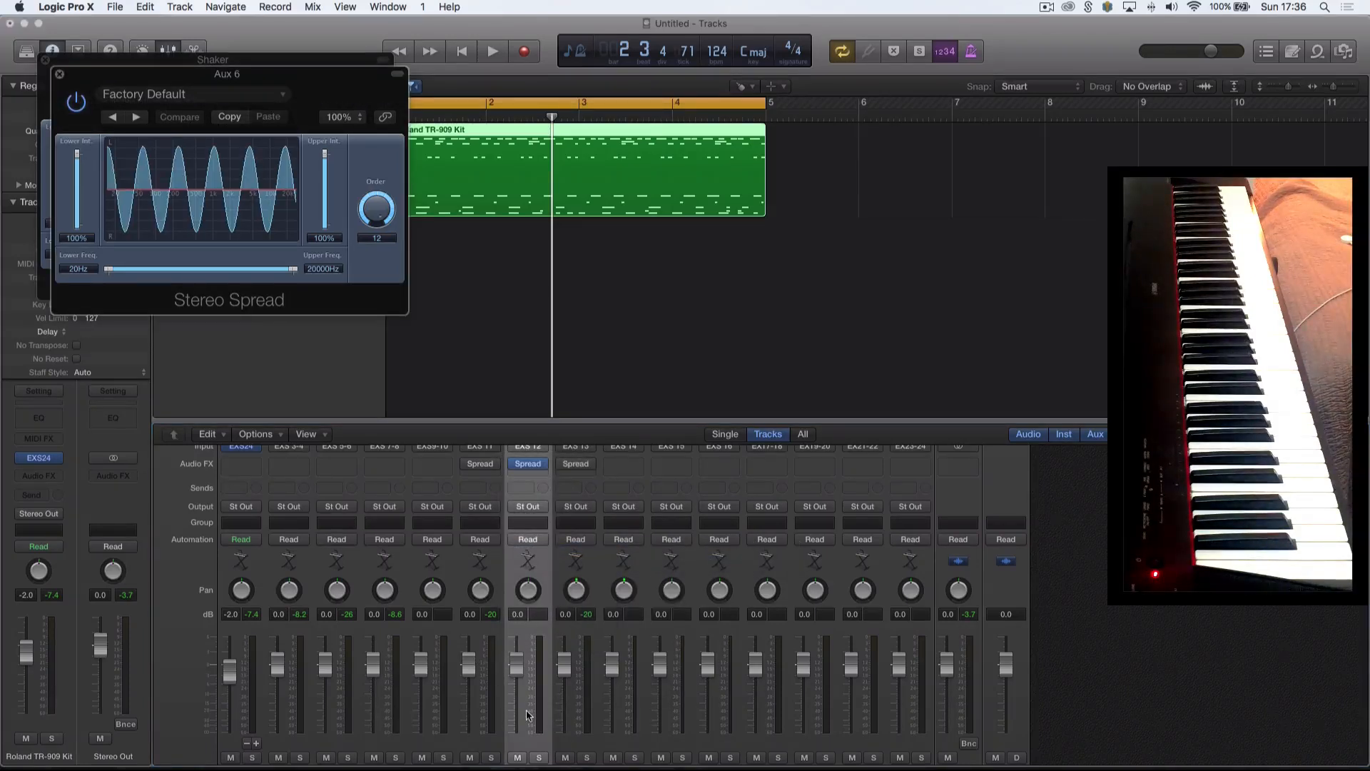
scroll(525, 735, down, 2)
double_click(528, 756)
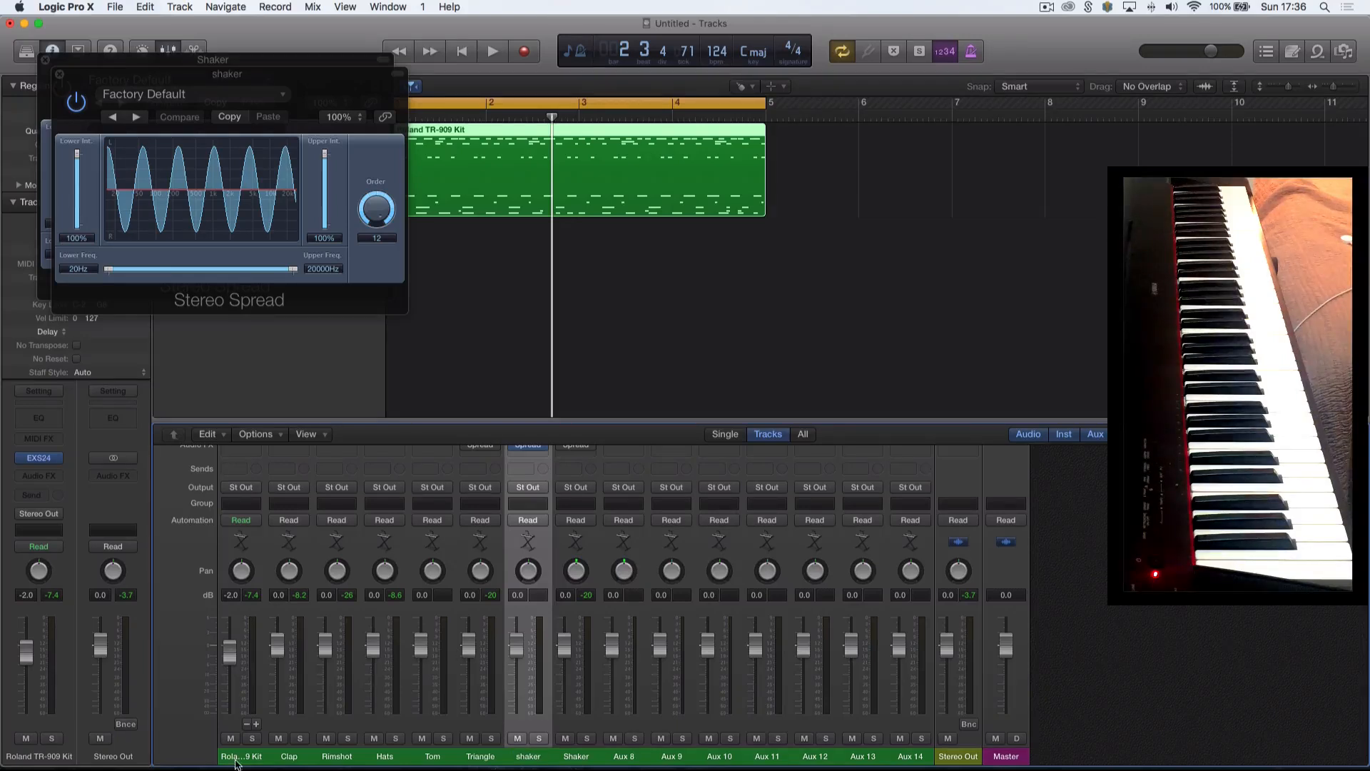
Solo the Roland TR-909 Kit channel, play the loop to listen to it, and stop playback.
click(251, 739)
key(space)
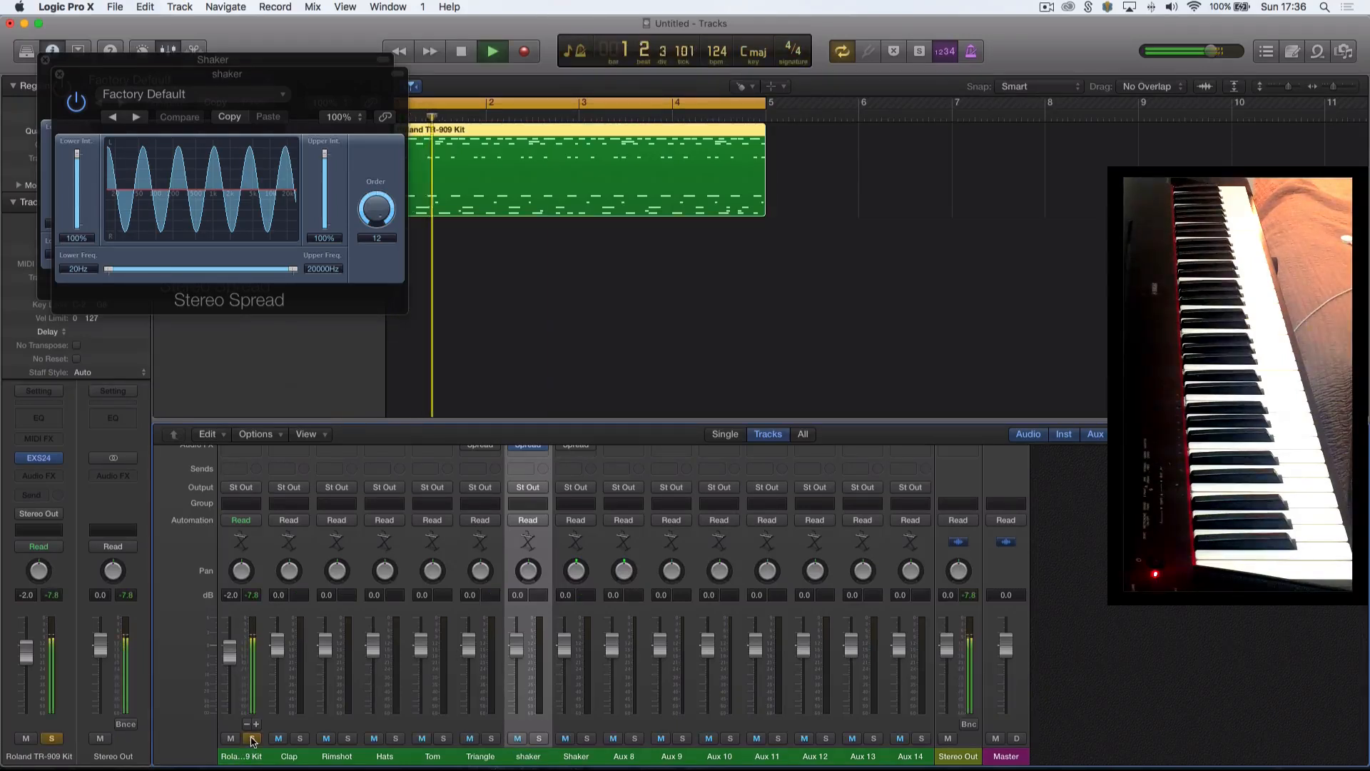
key(space)
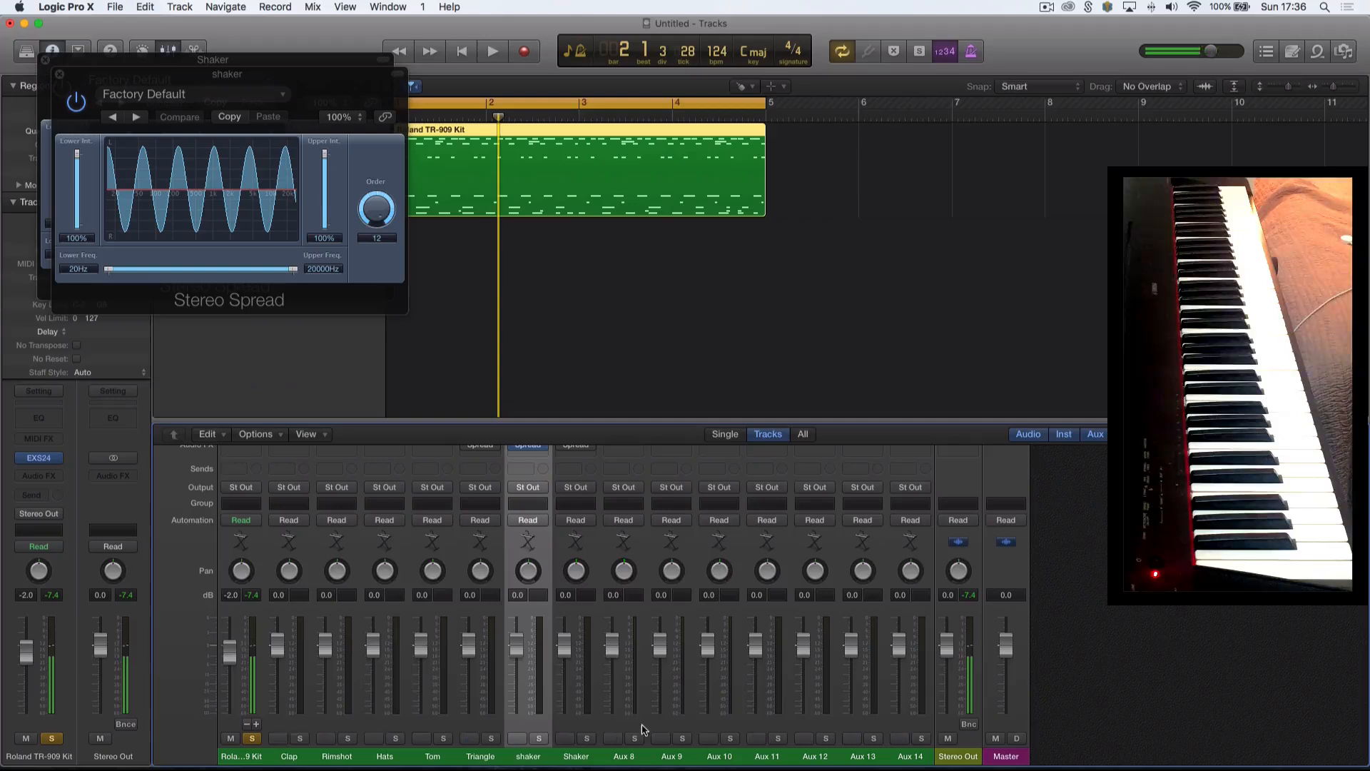
Rename the EXS 13 channel Block and close the open Stereo Spread windows.
double_click(584, 756)
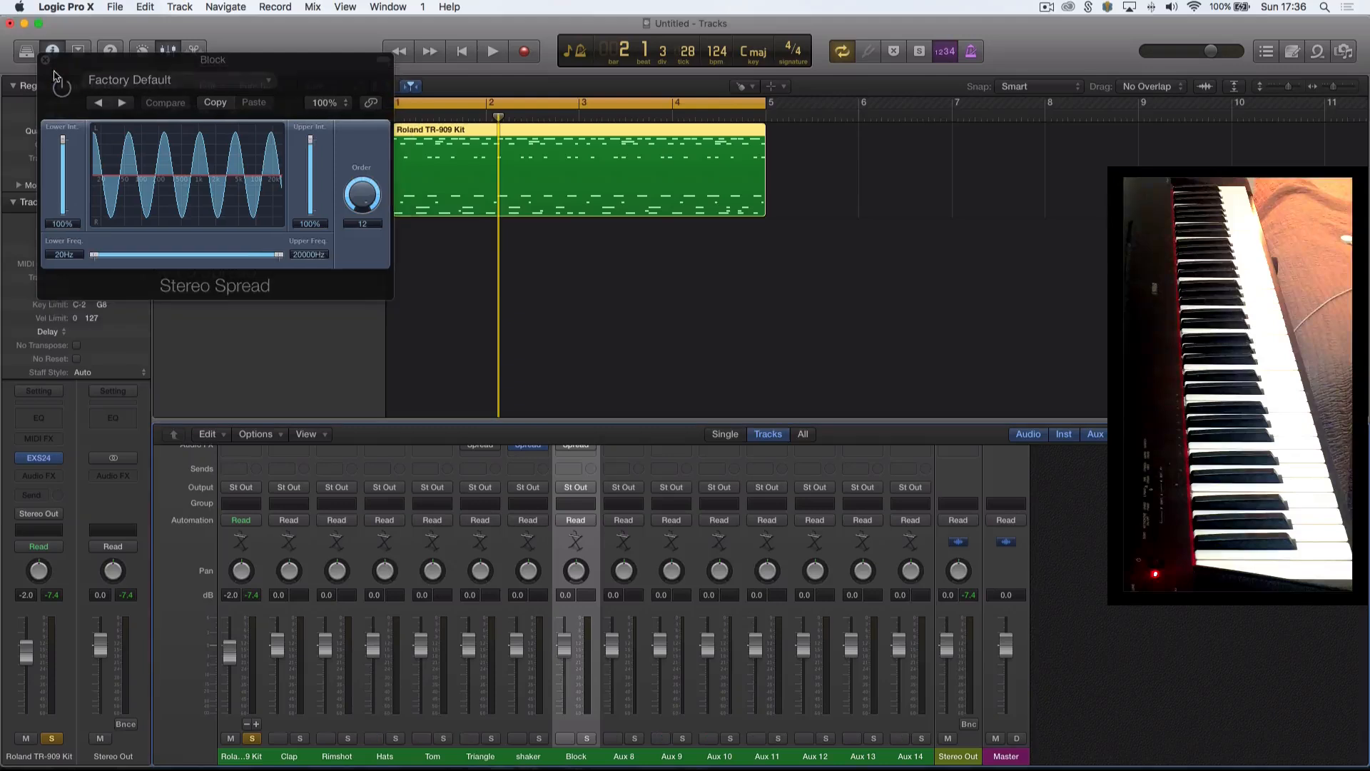
click(61, 75)
Open the EXS24 instrument editor for the Roland TR-909 Kit.
click(40, 458)
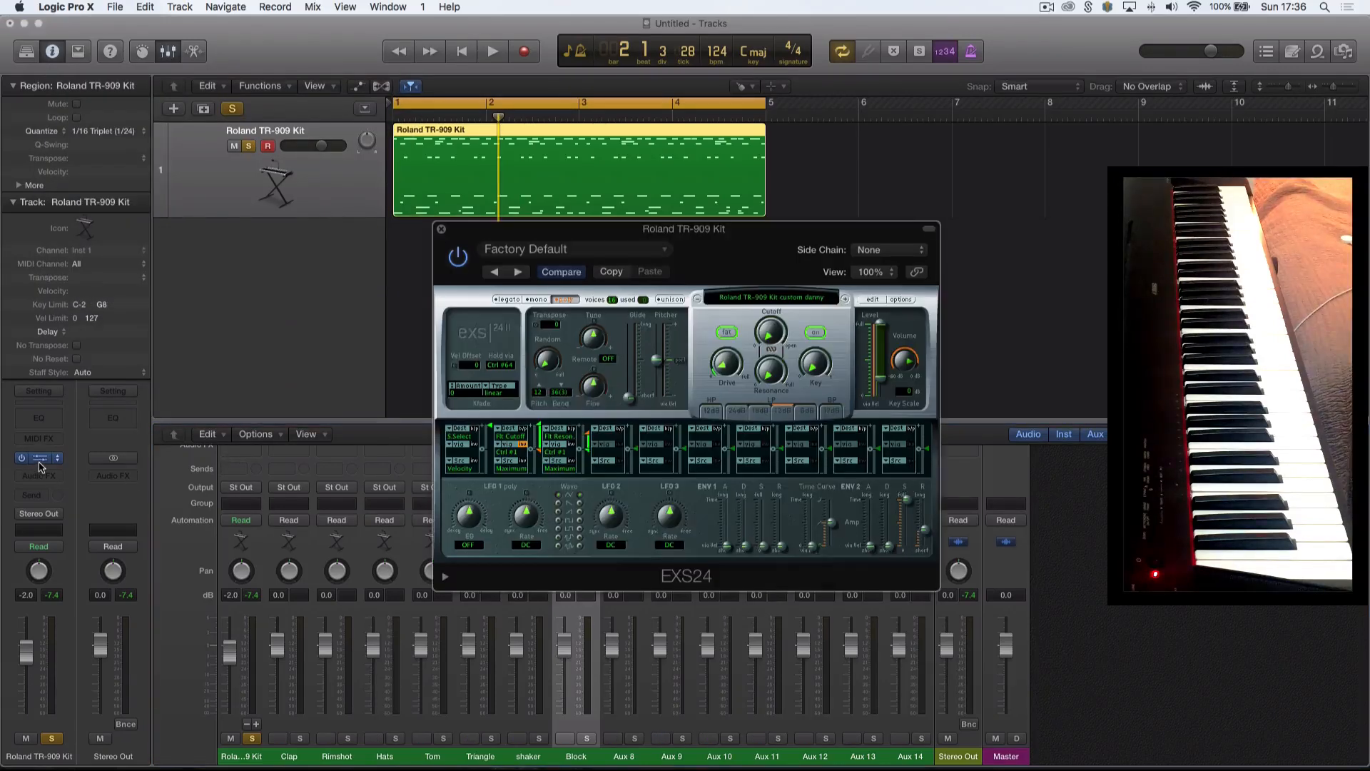
click(872, 300)
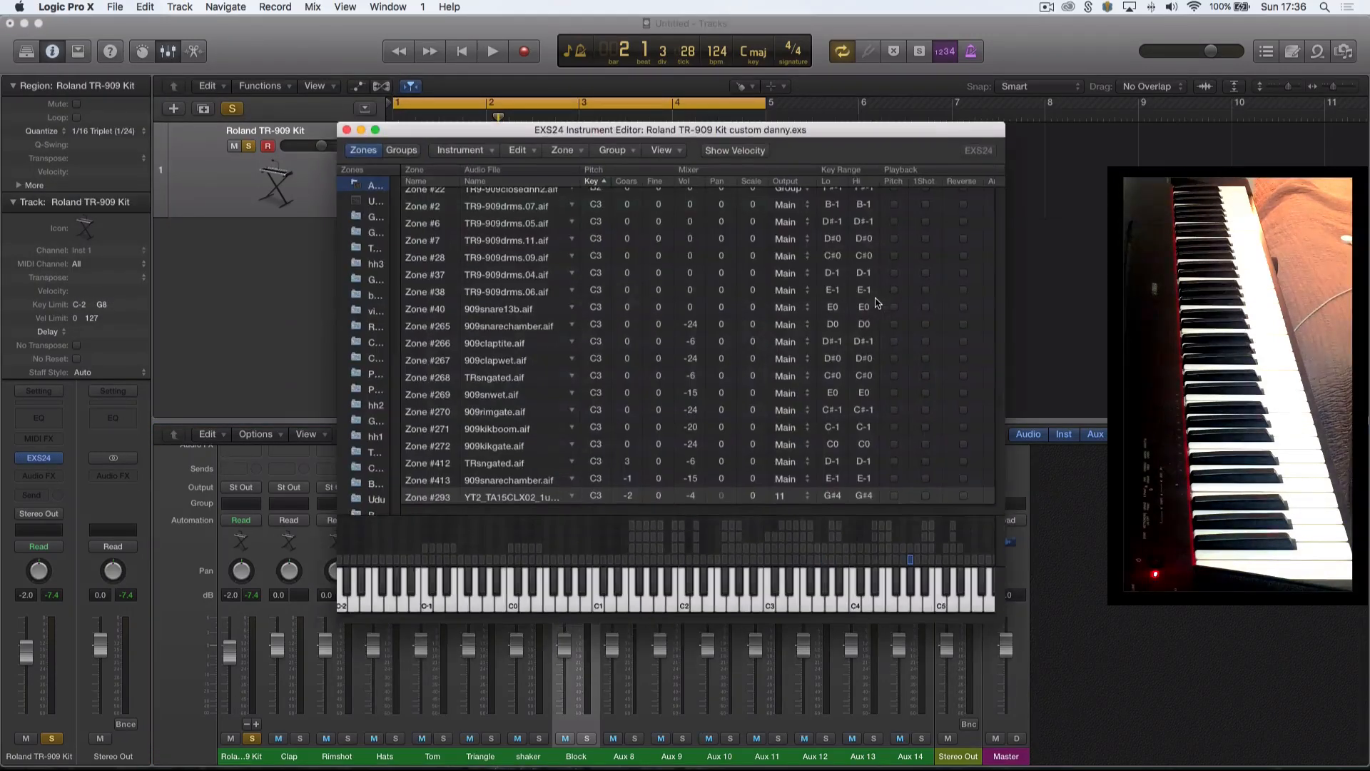
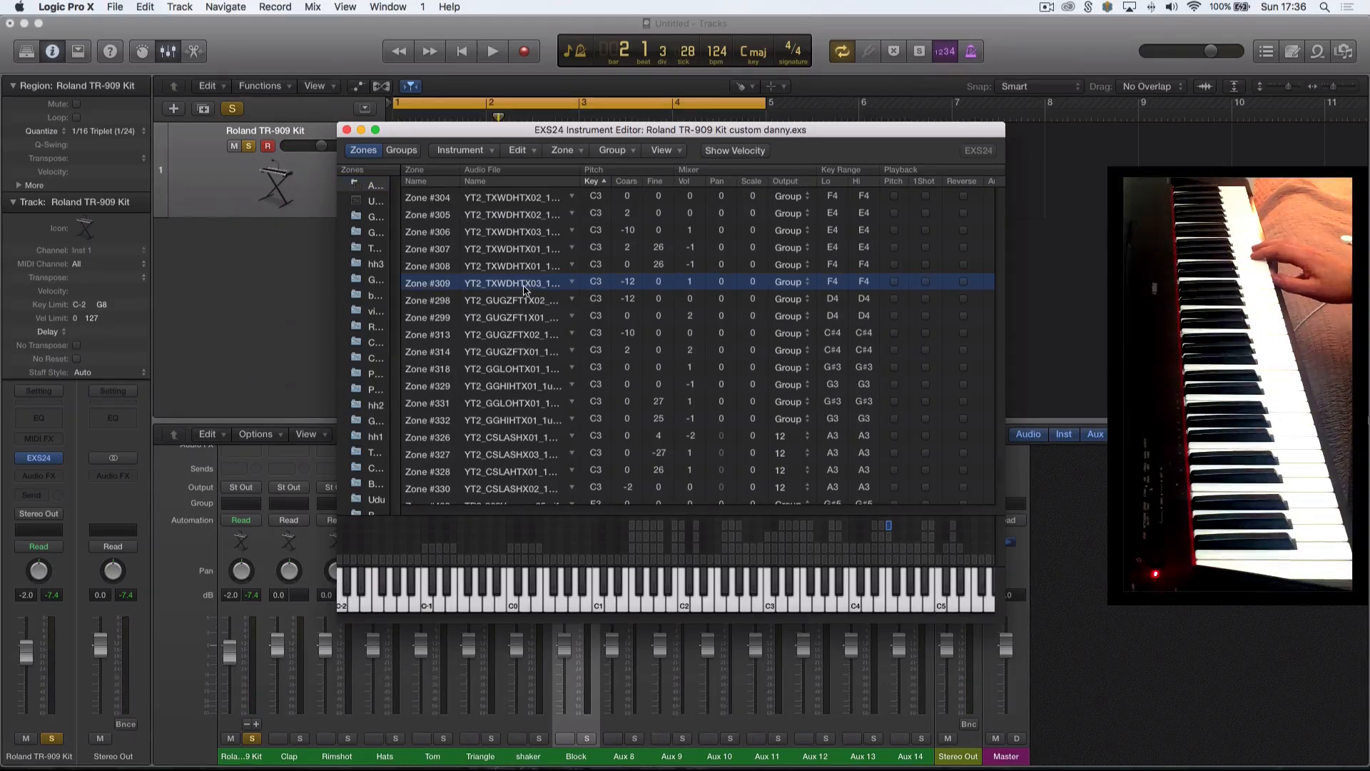
key(shift+Up)
key(shift+Up)
key(shift+Up)
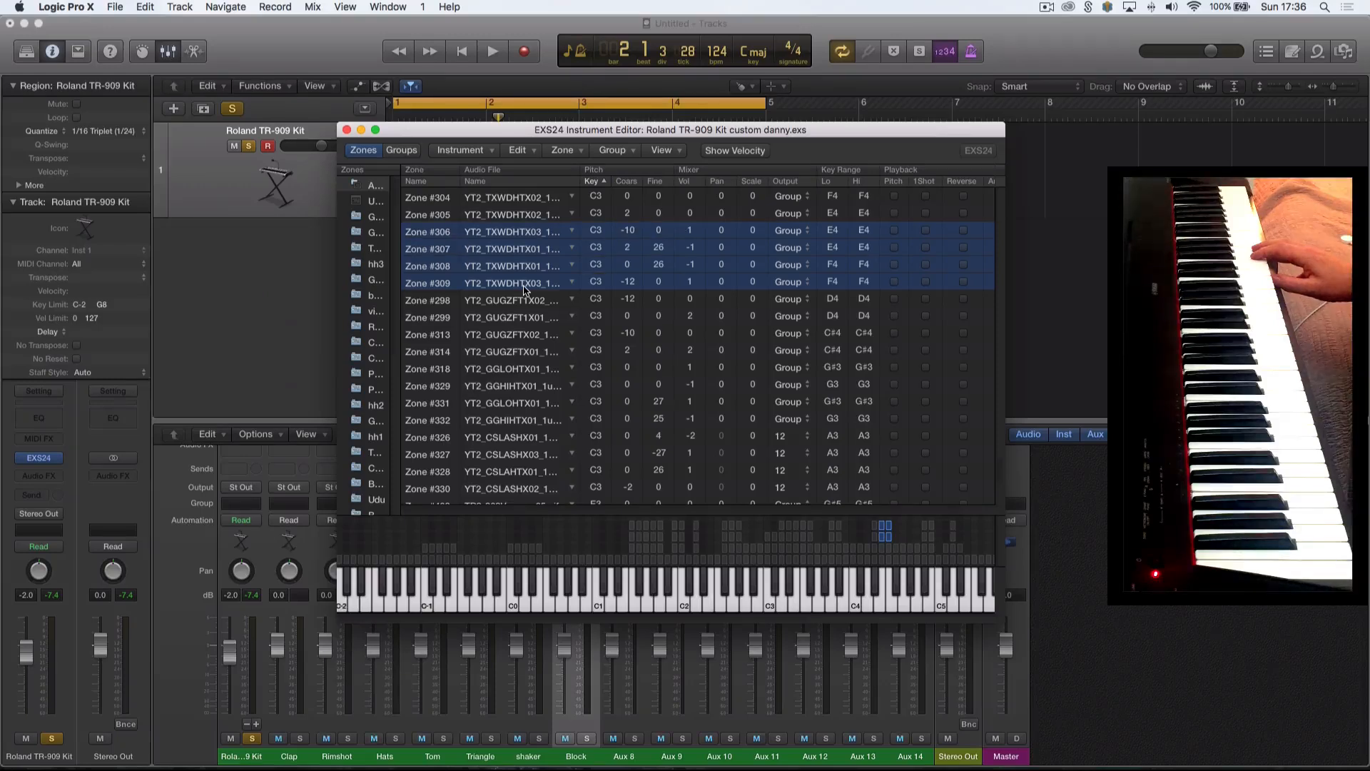
key(shift+Down)
key(shift+Down)
key(shift+Down)
key(shift+Down)
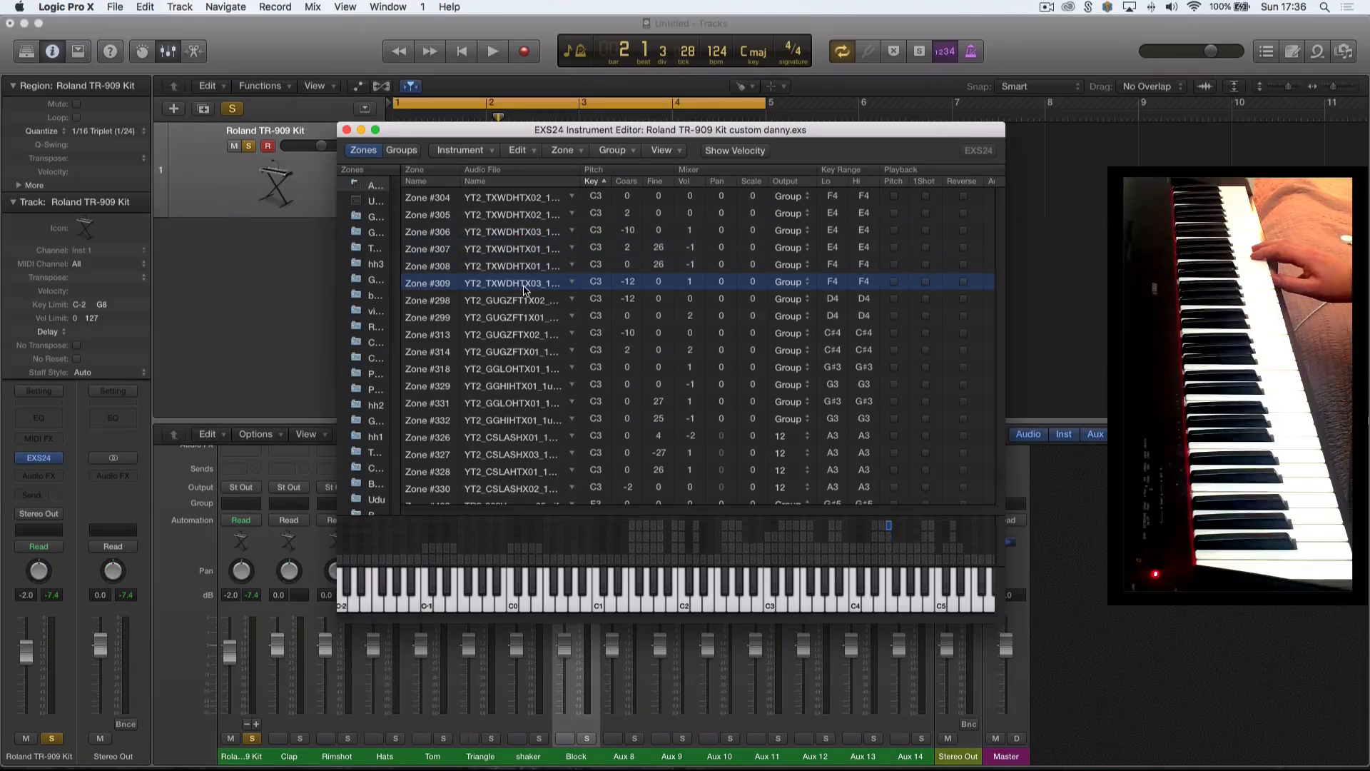
key(shift+Up)
key(shift+Down)
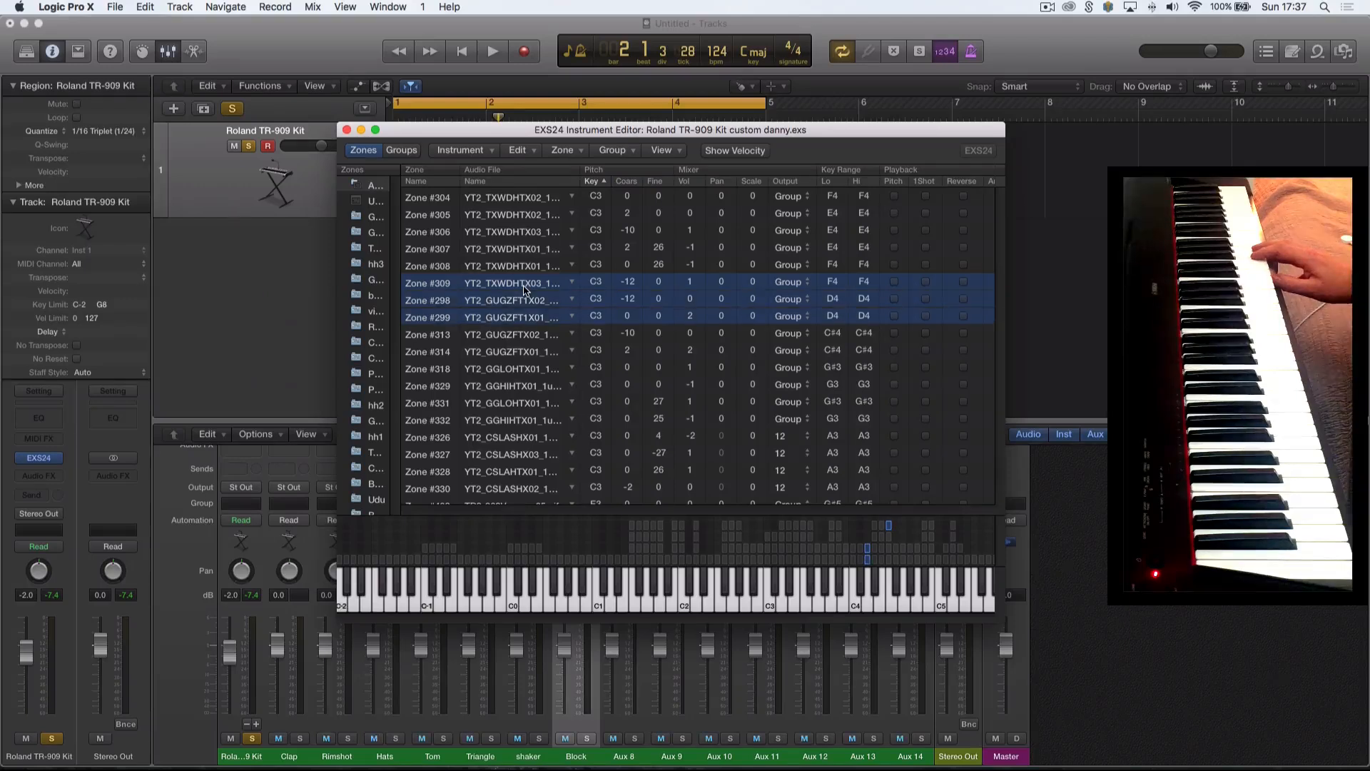
key(shift+Up)
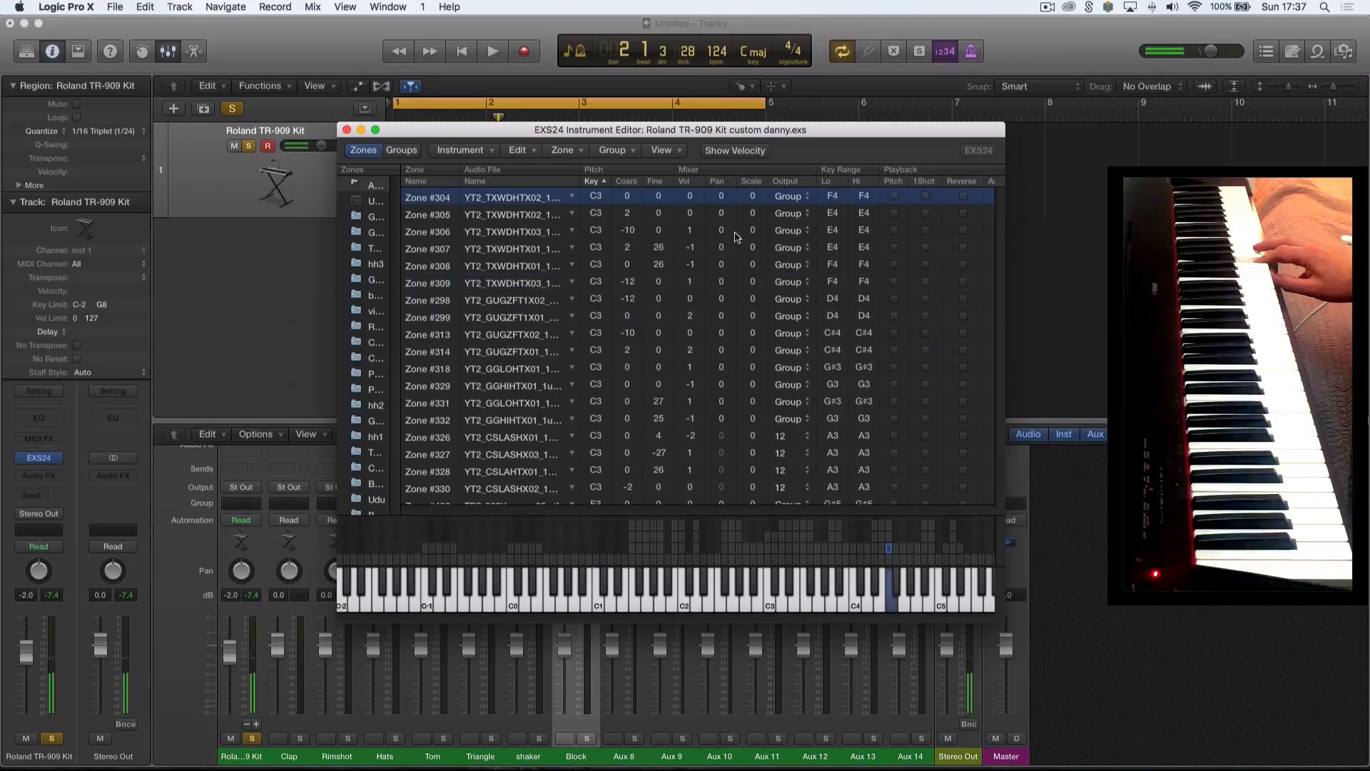
Assign the F4 zones Zone #304, Zone #295 and Zone #309 to output 13.
click(788, 196)
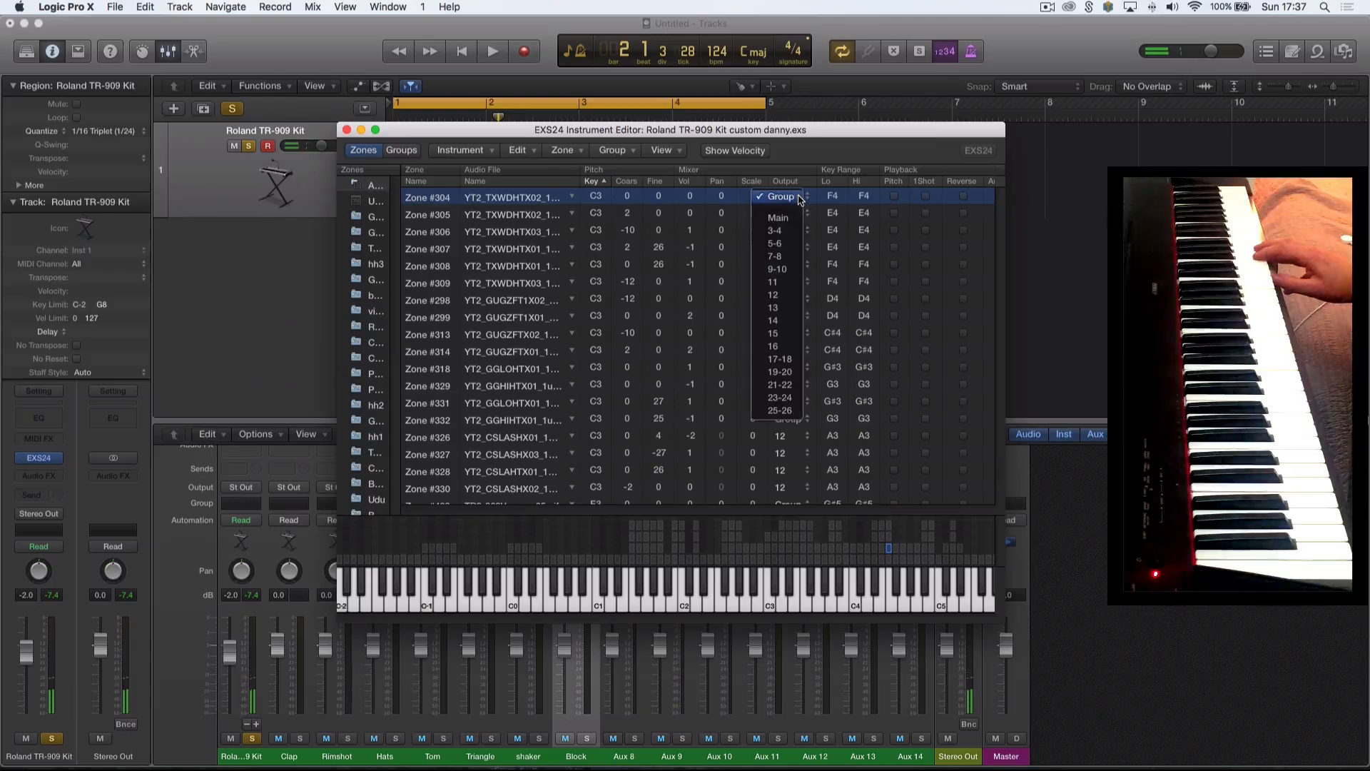
click(785, 315)
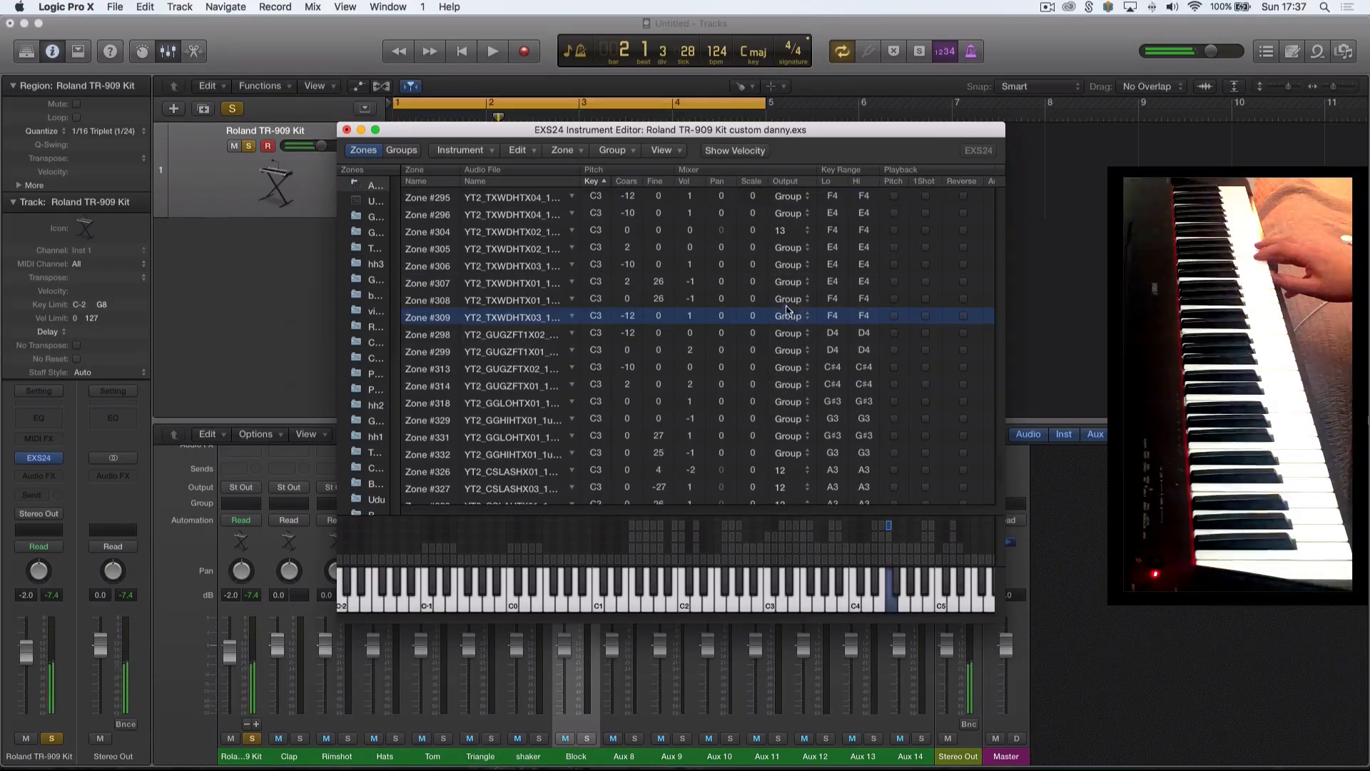
click(794, 198)
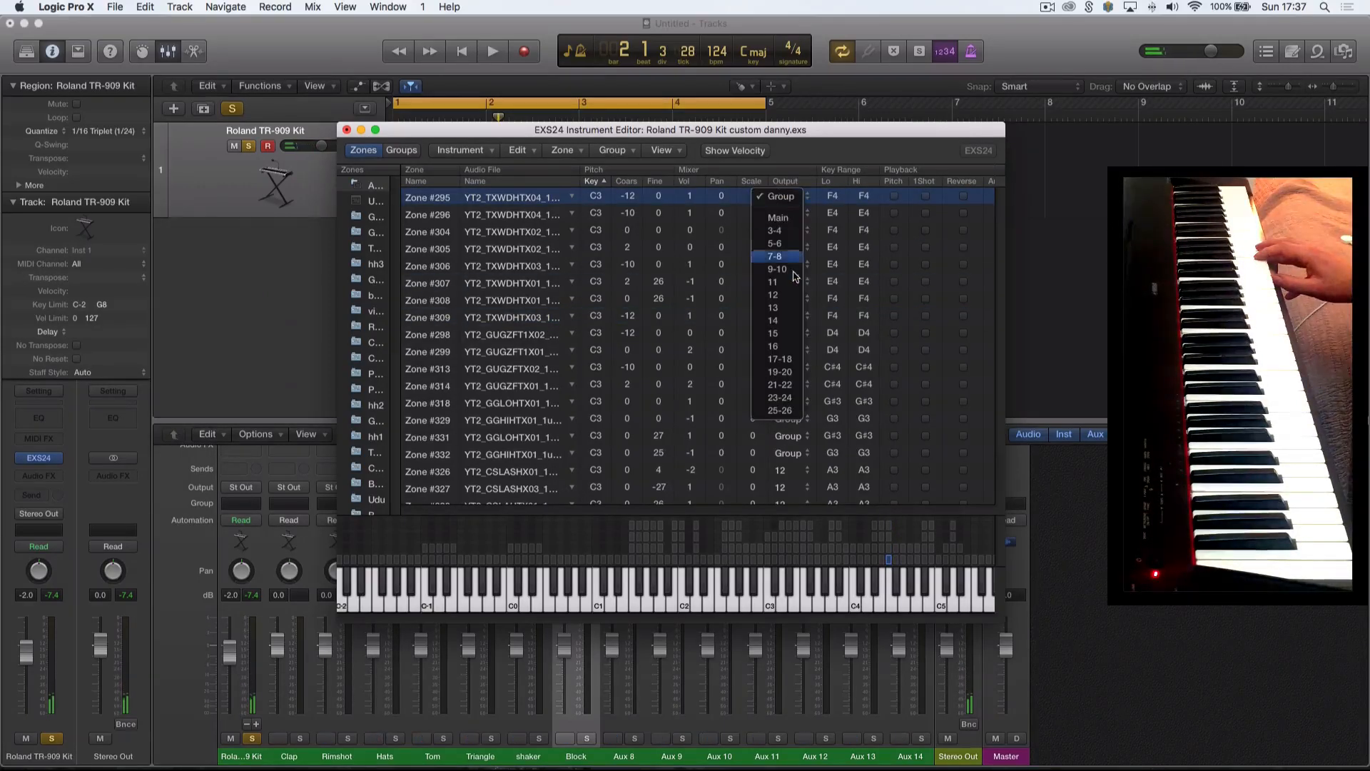
click(787, 315)
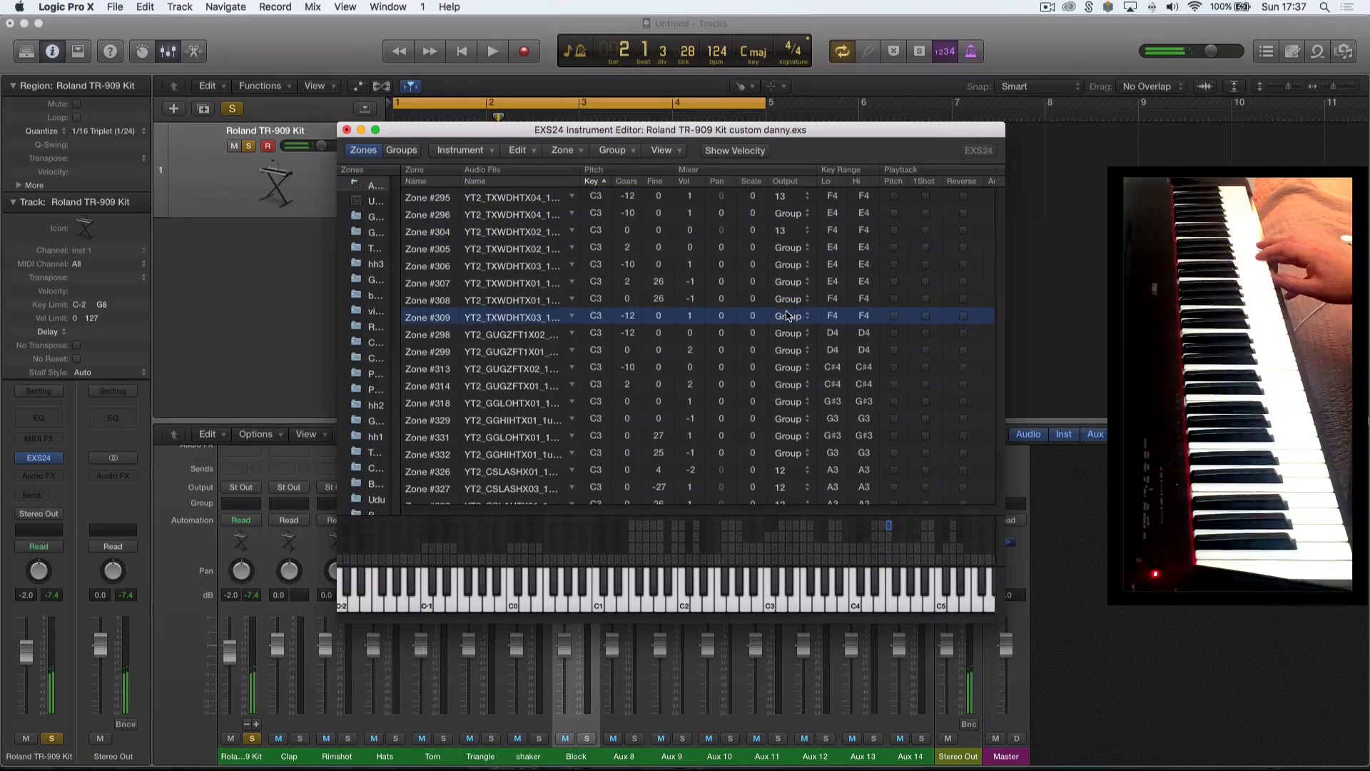
click(787, 315)
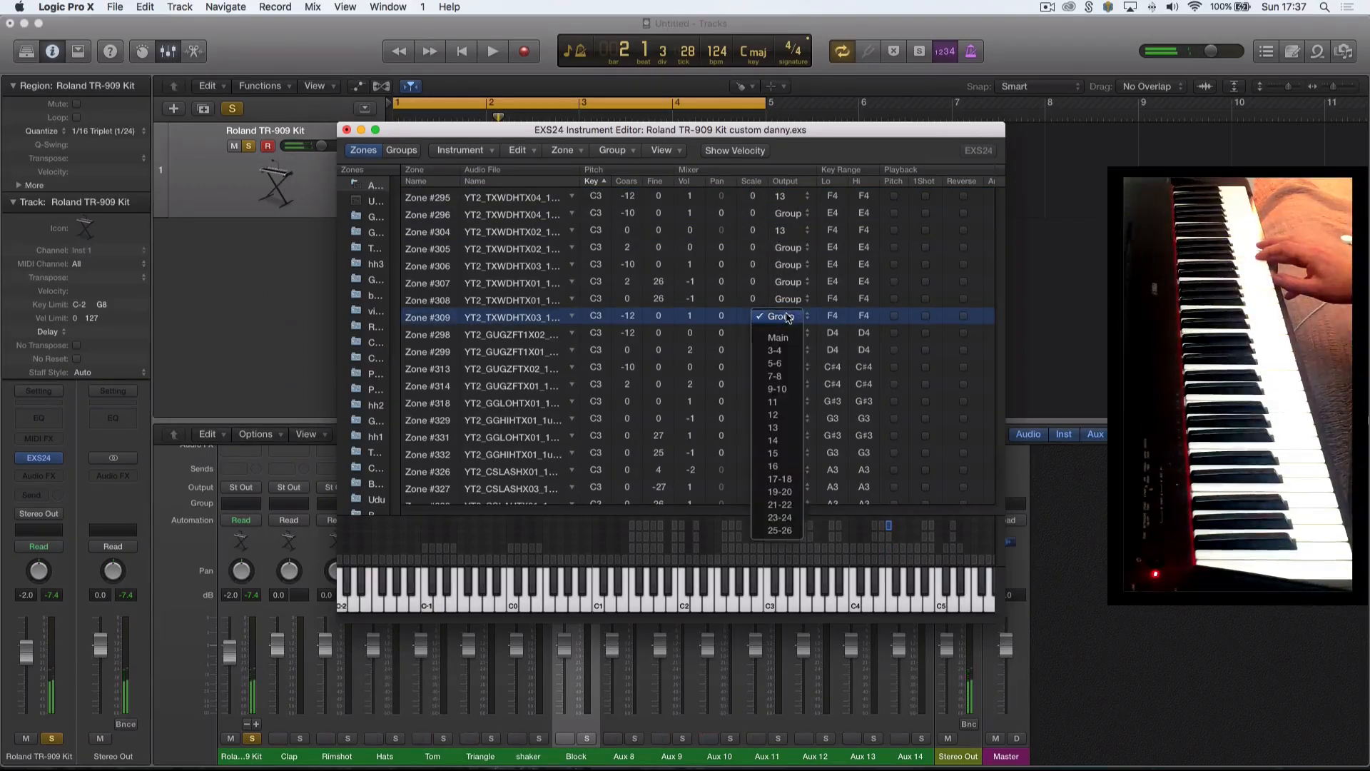
click(788, 427)
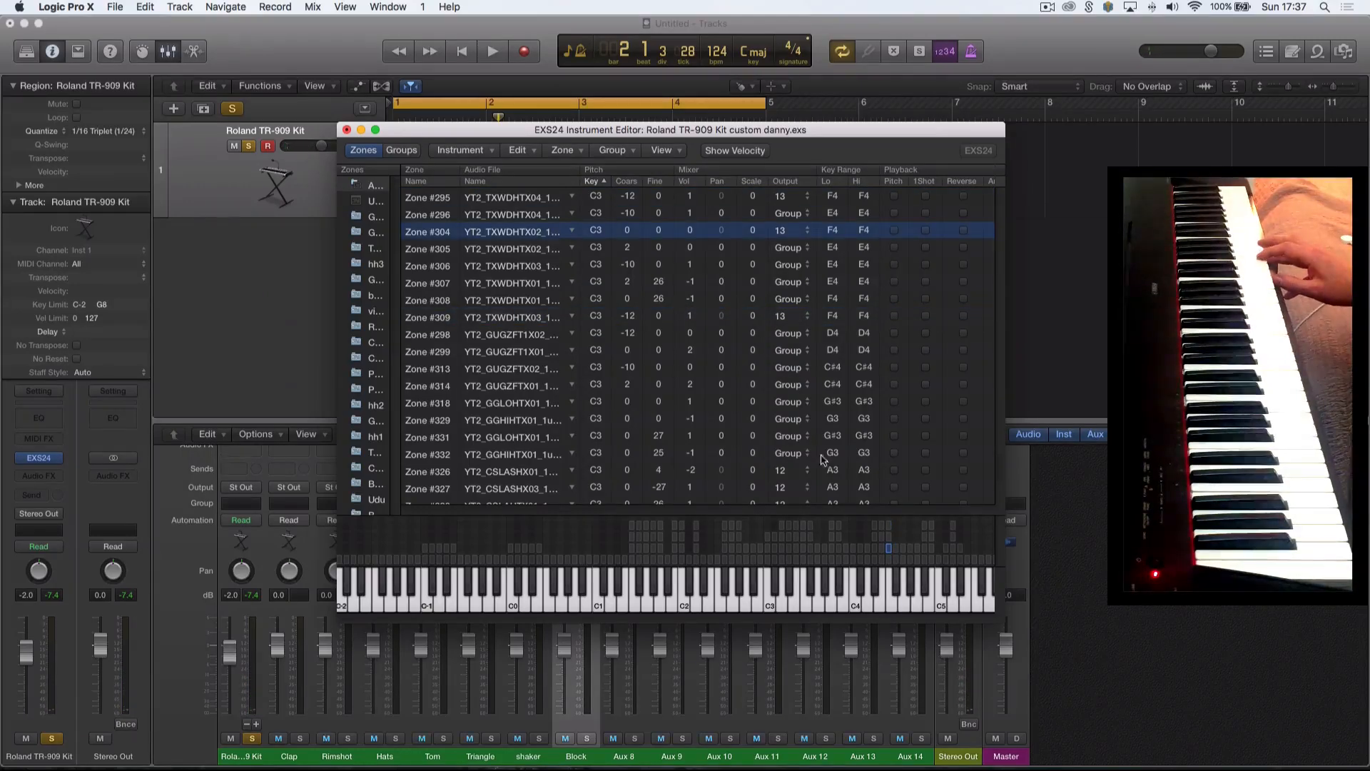
Find the remaining F4 zone, Zone #308, in the keyboard zone display and assign it to output 13.
click(889, 528)
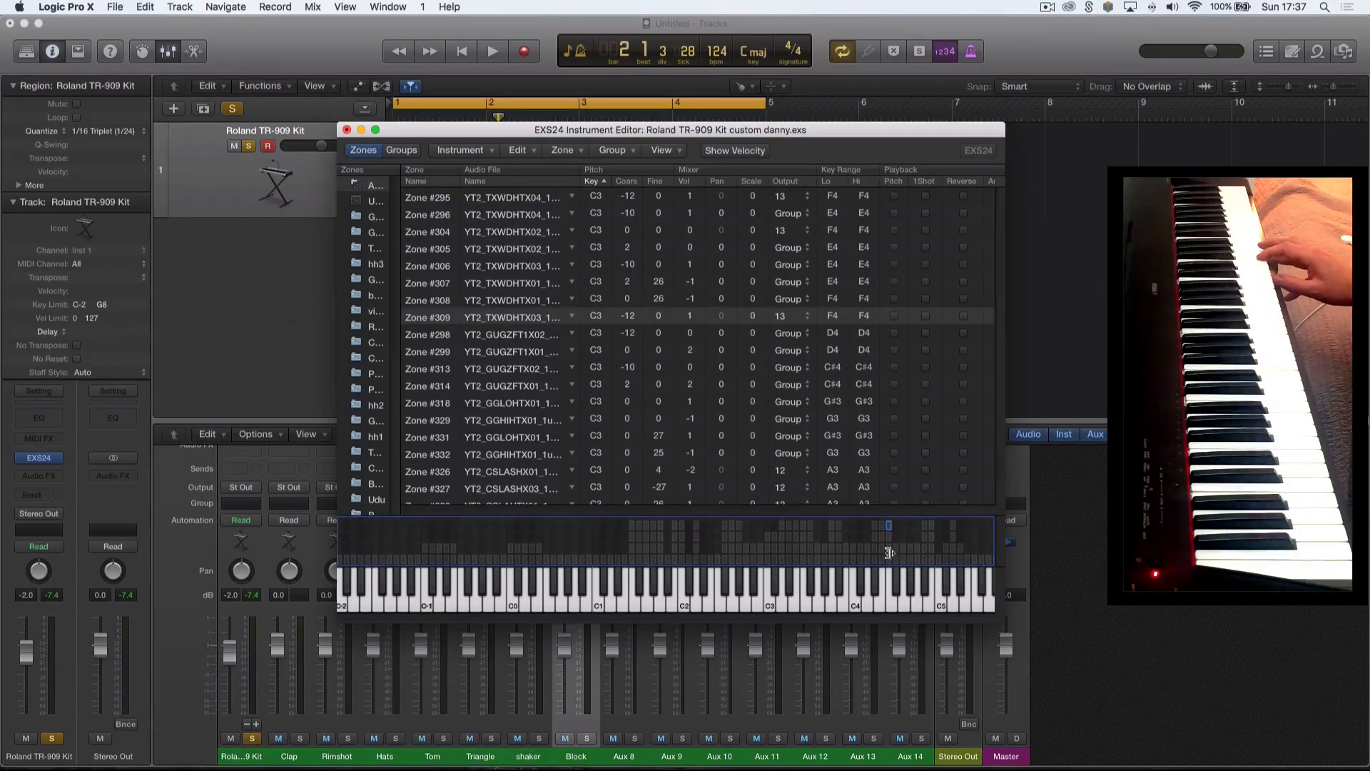
click(889, 538)
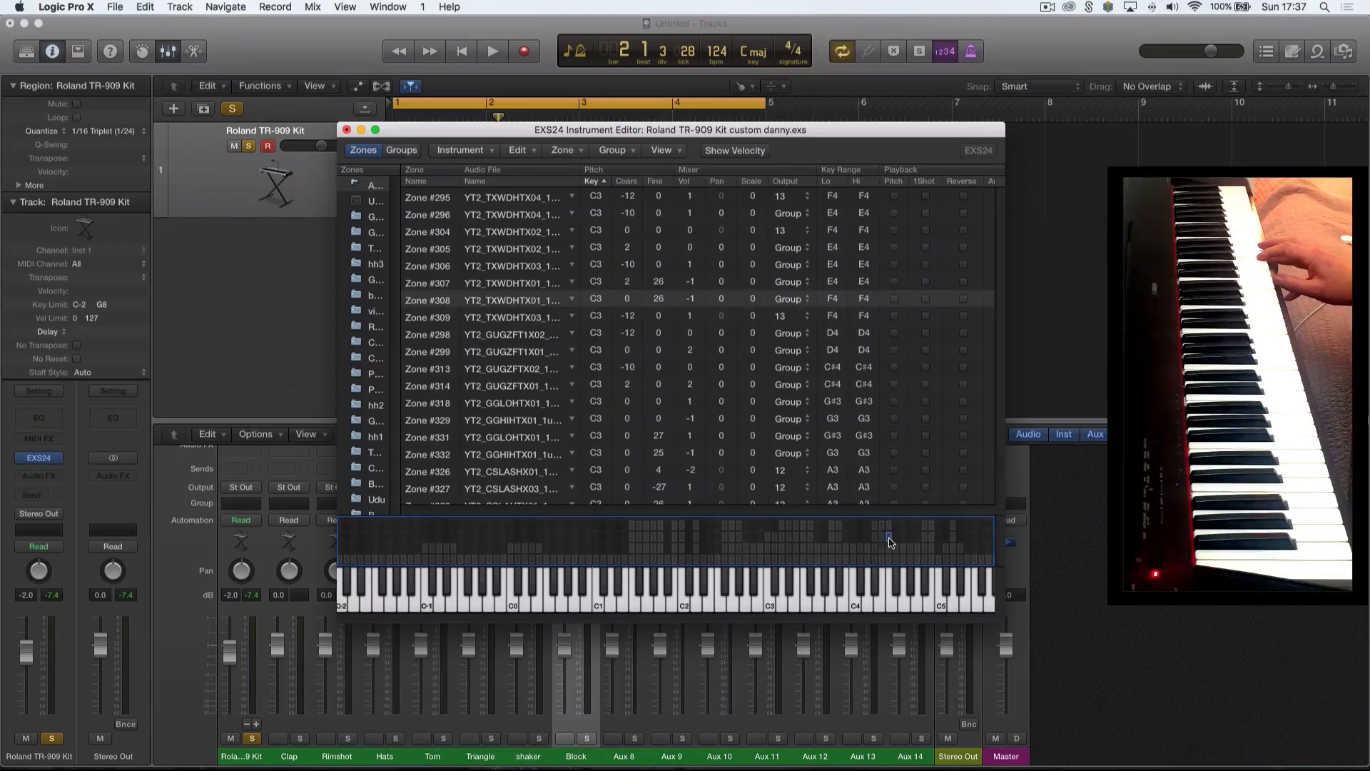
click(786, 298)
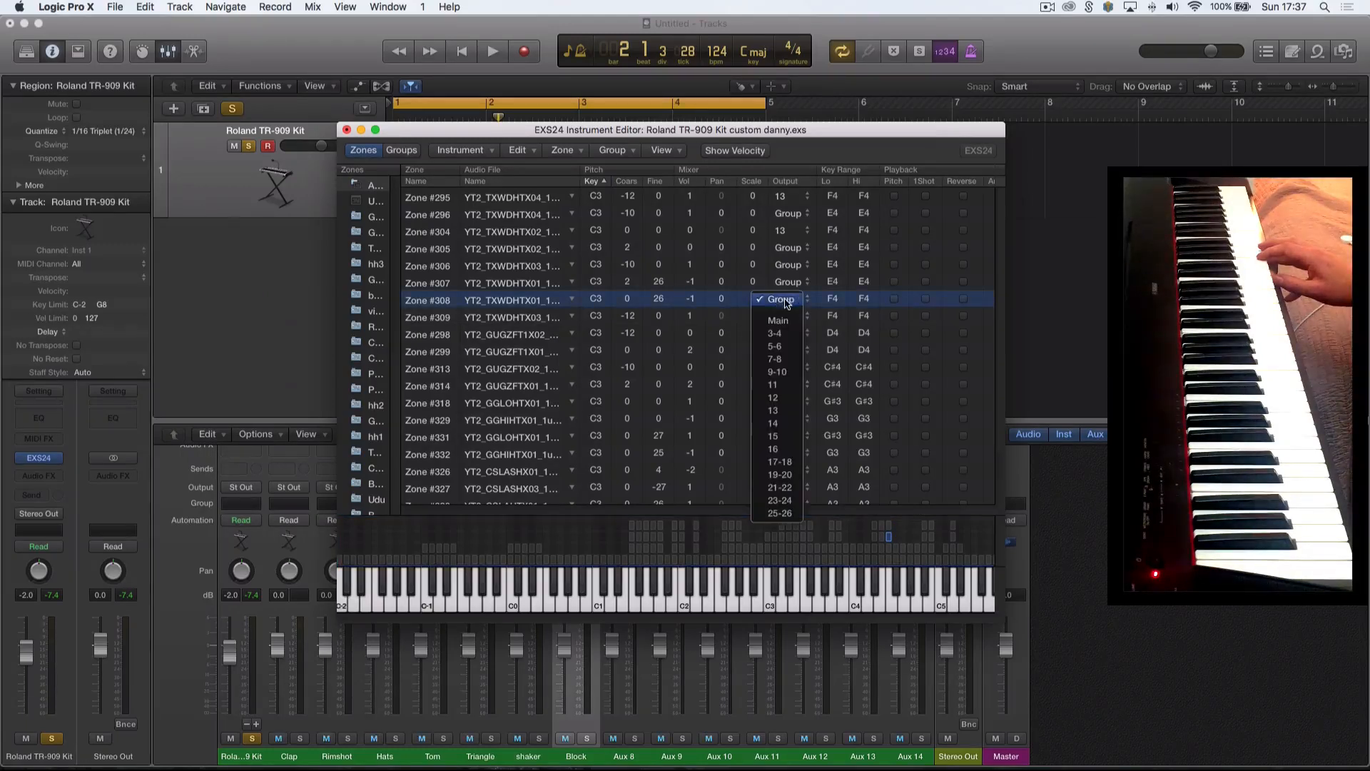
click(778, 410)
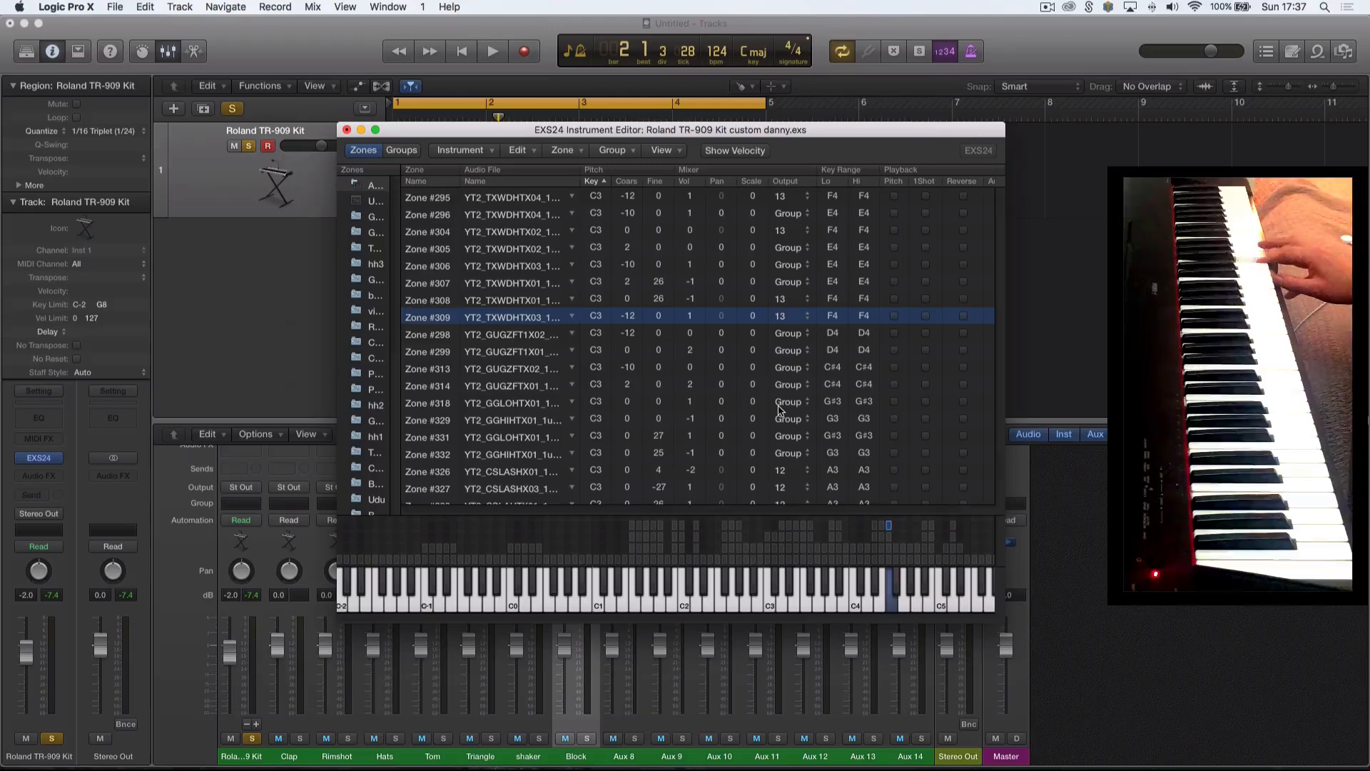
Close the instrument editor, keeping its edits, and close the EXS24 sampler window.
click(346, 129)
click(788, 208)
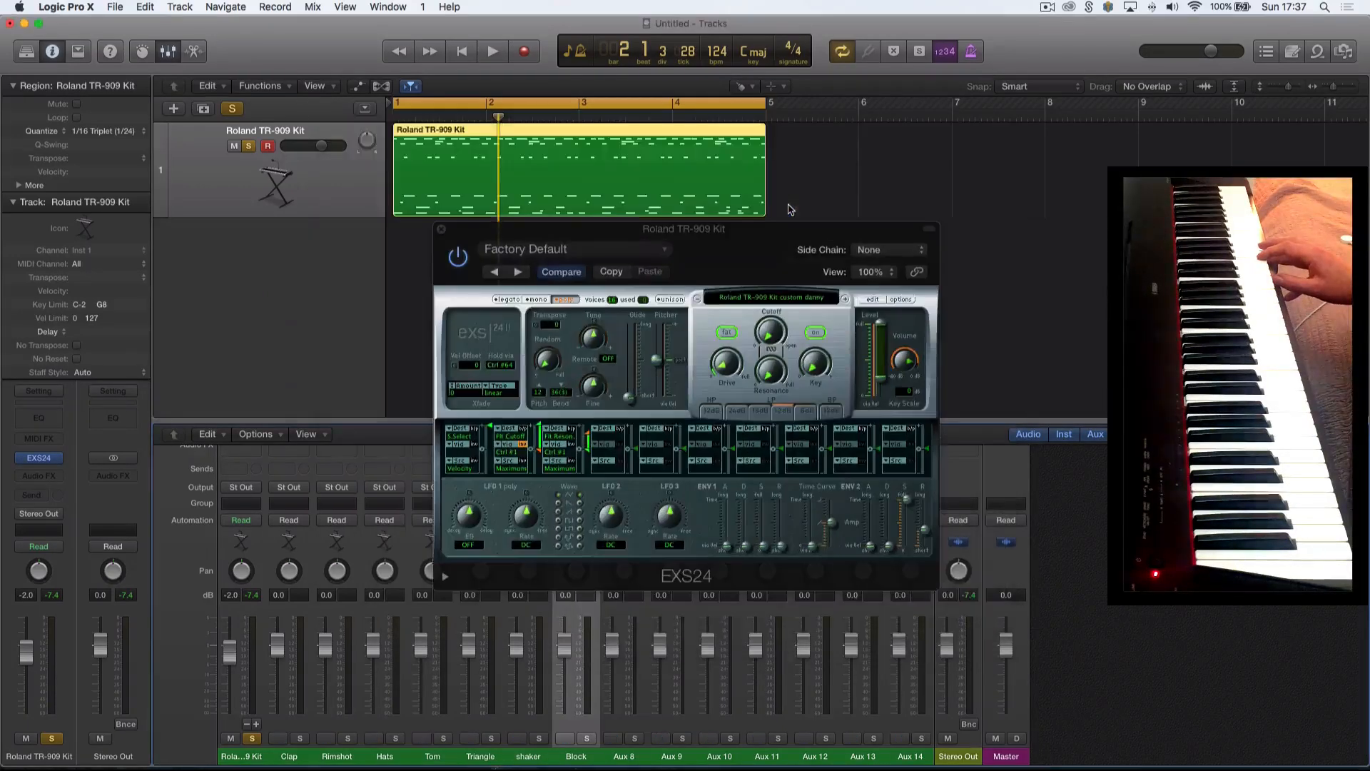
click(442, 230)
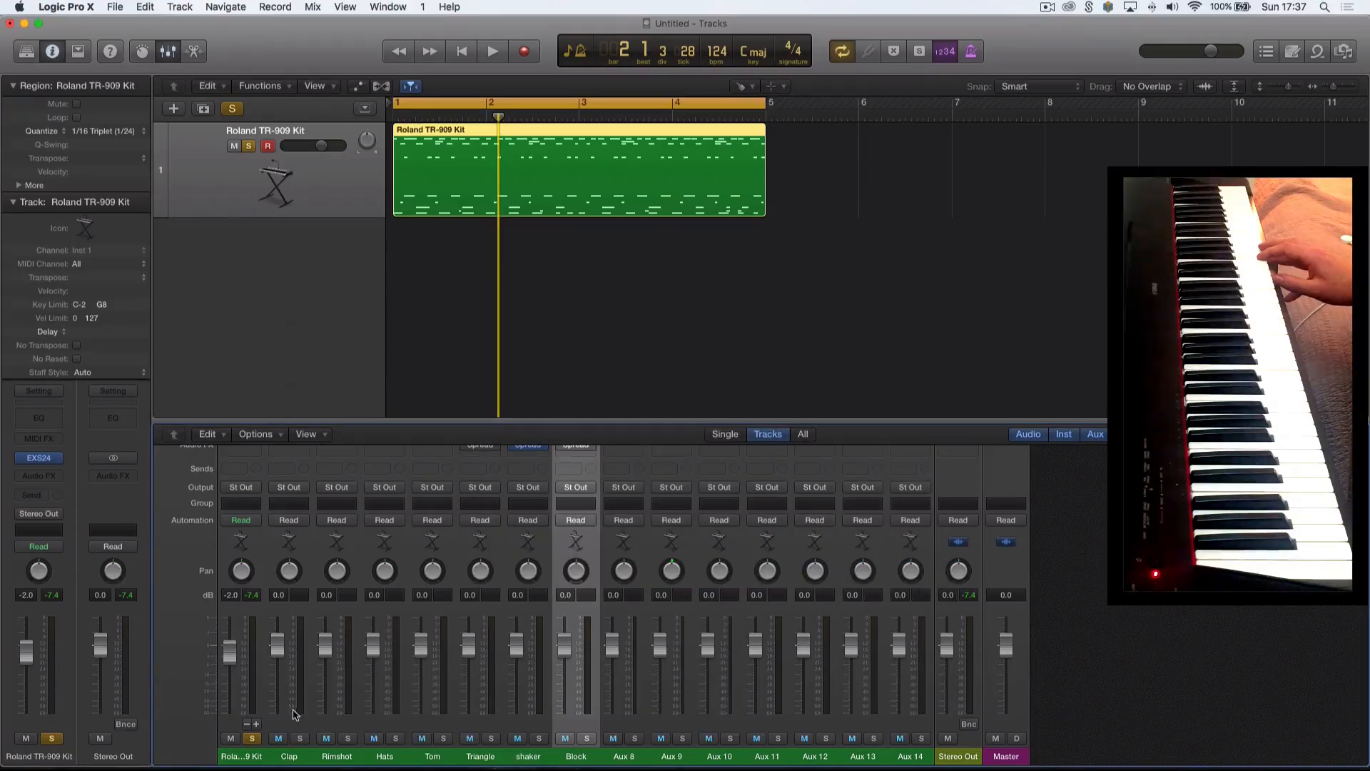
Unsolo the Roland TR-909 Kit channel, play the loop to check the separate channel levels, and stop playback.
click(251, 738)
key(space)
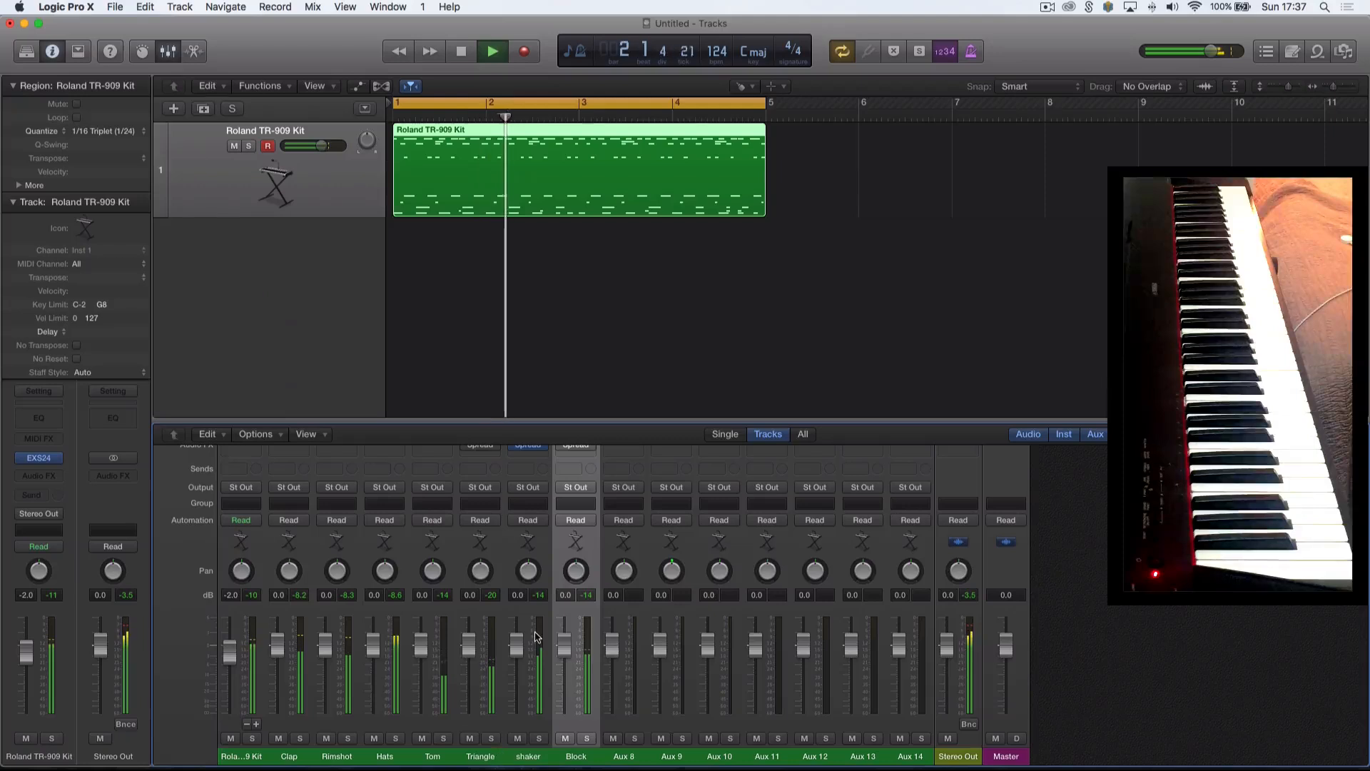
key(space)
Enlarge the mixer to show the input and effect slots, and rename the Roland TR-909 Kit channel Kick.
drag(448, 419, 470, 326)
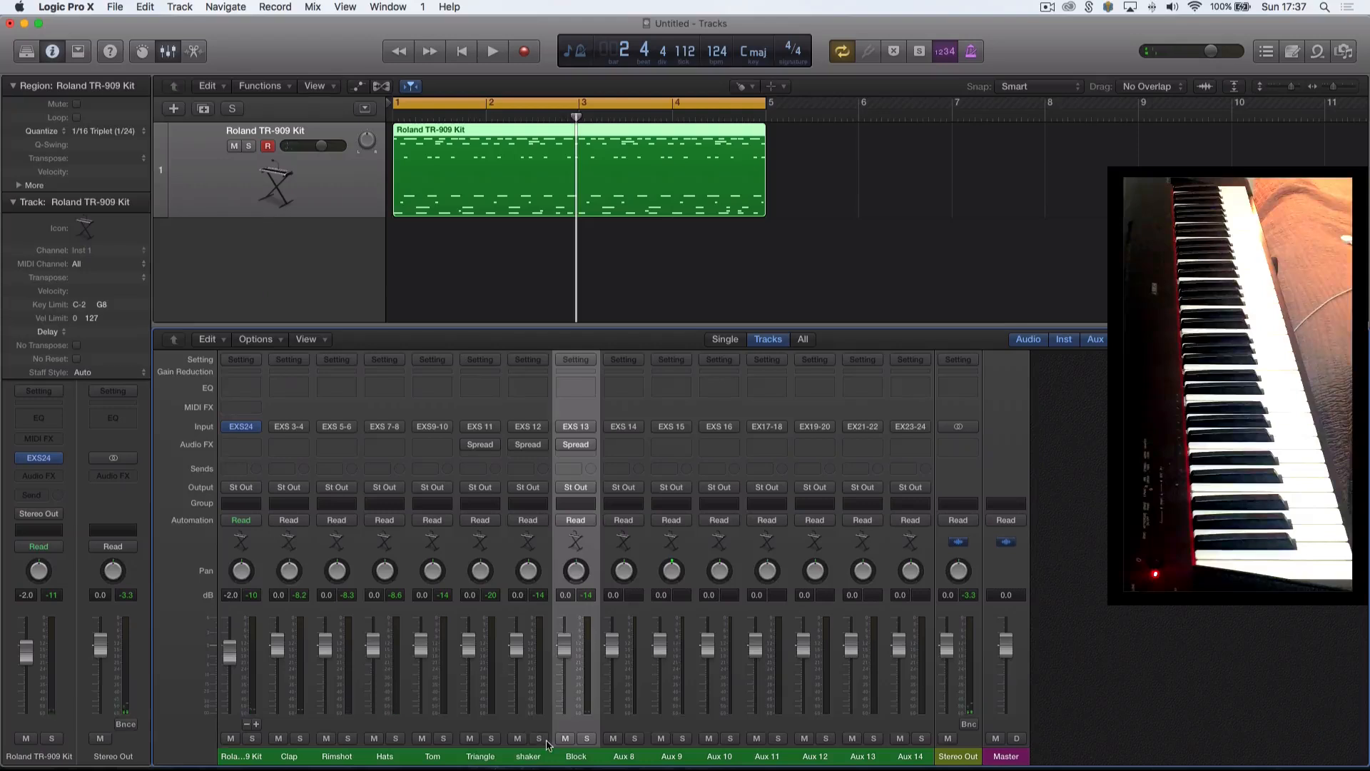
double_click(243, 756)
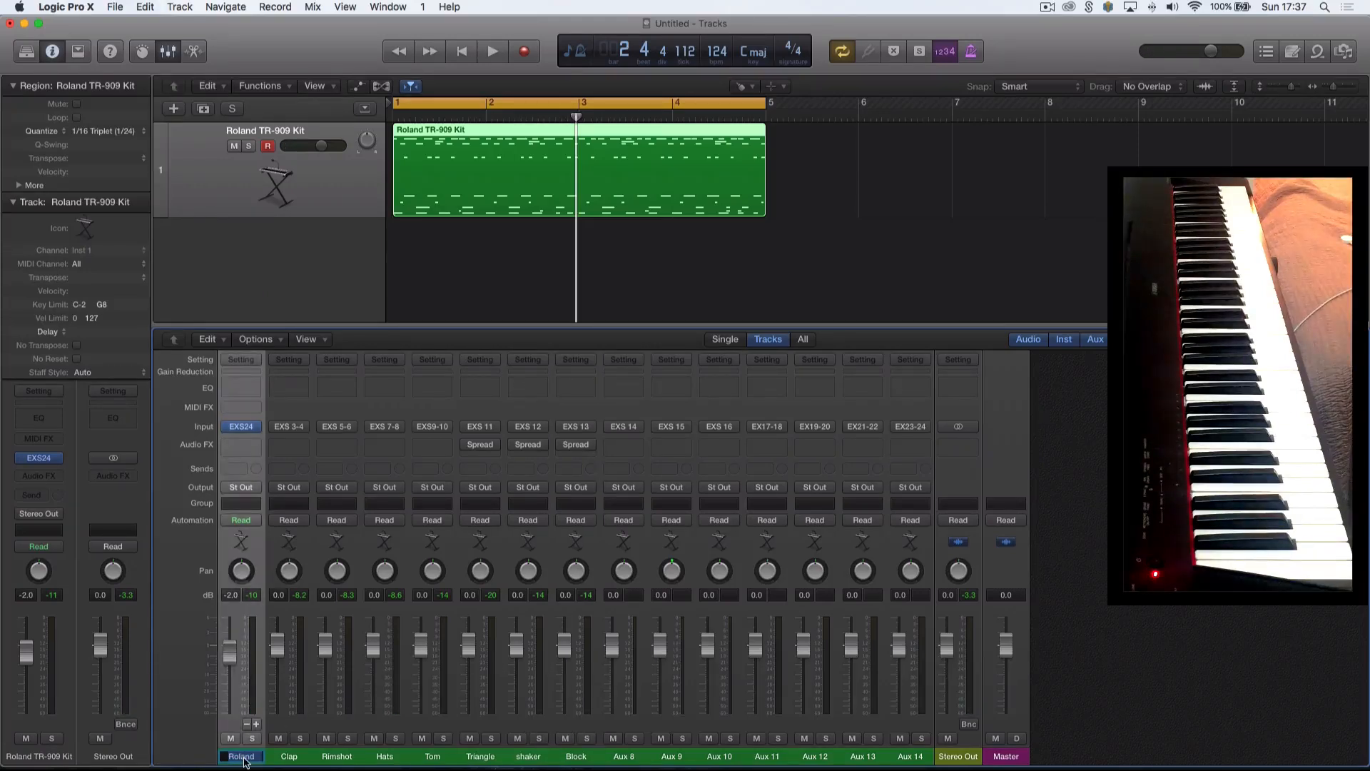
key(Return)
Play the loop from the beginning to listen to the full drum mix, and stop playback.
key(Return)
key(space)
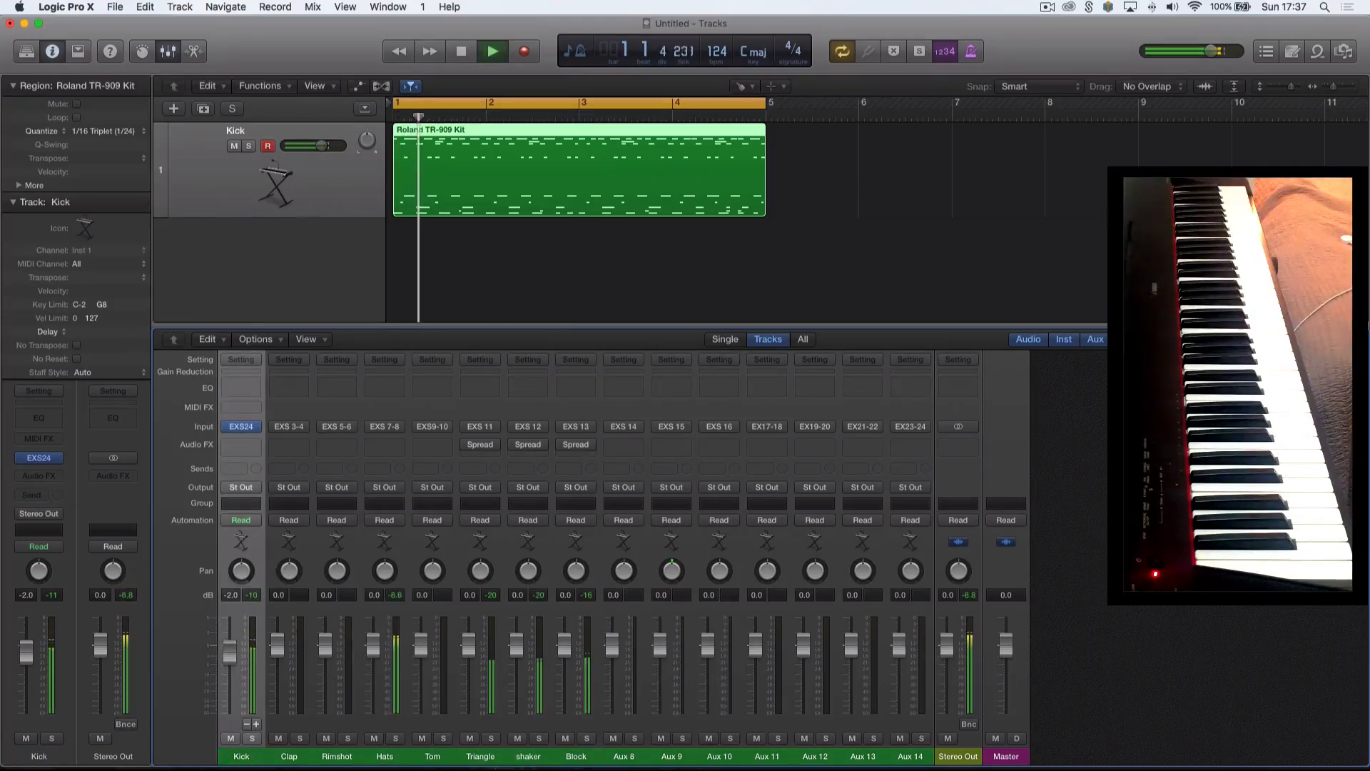
key(space)
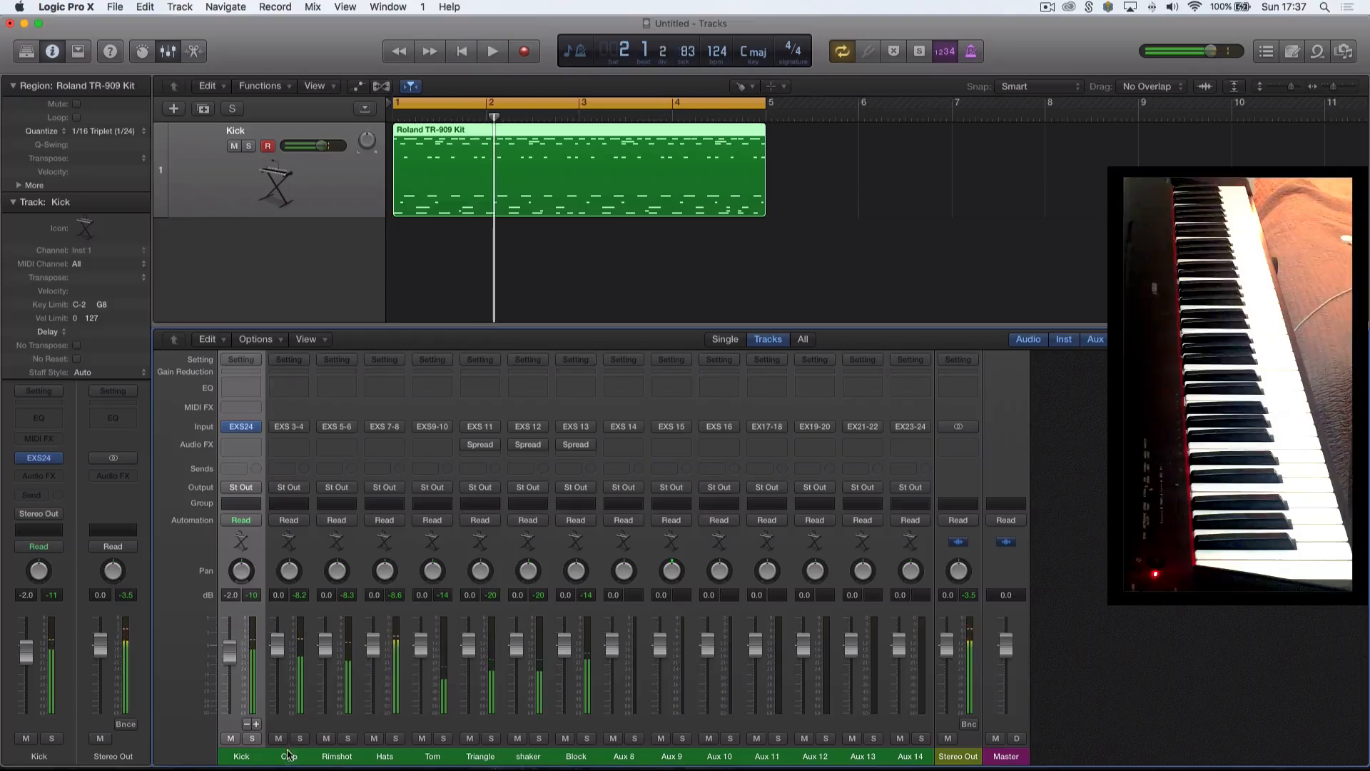
Select the eight named mixer channels from Kick through Block.
drag(253, 759, 583, 764)
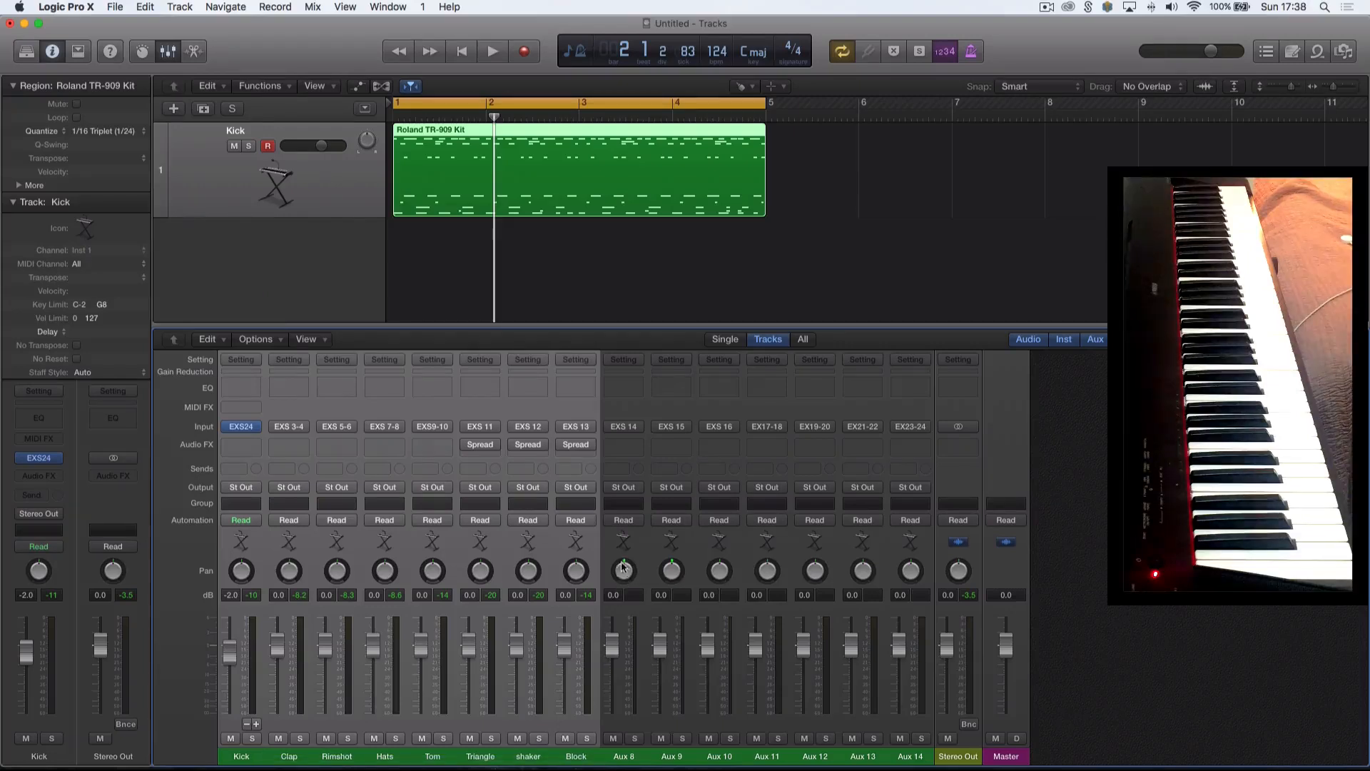
Route the outputs of the eight selected channels, Kick to Block, to Bus 1 and audition the loop through the new aux channel.
click(583, 488)
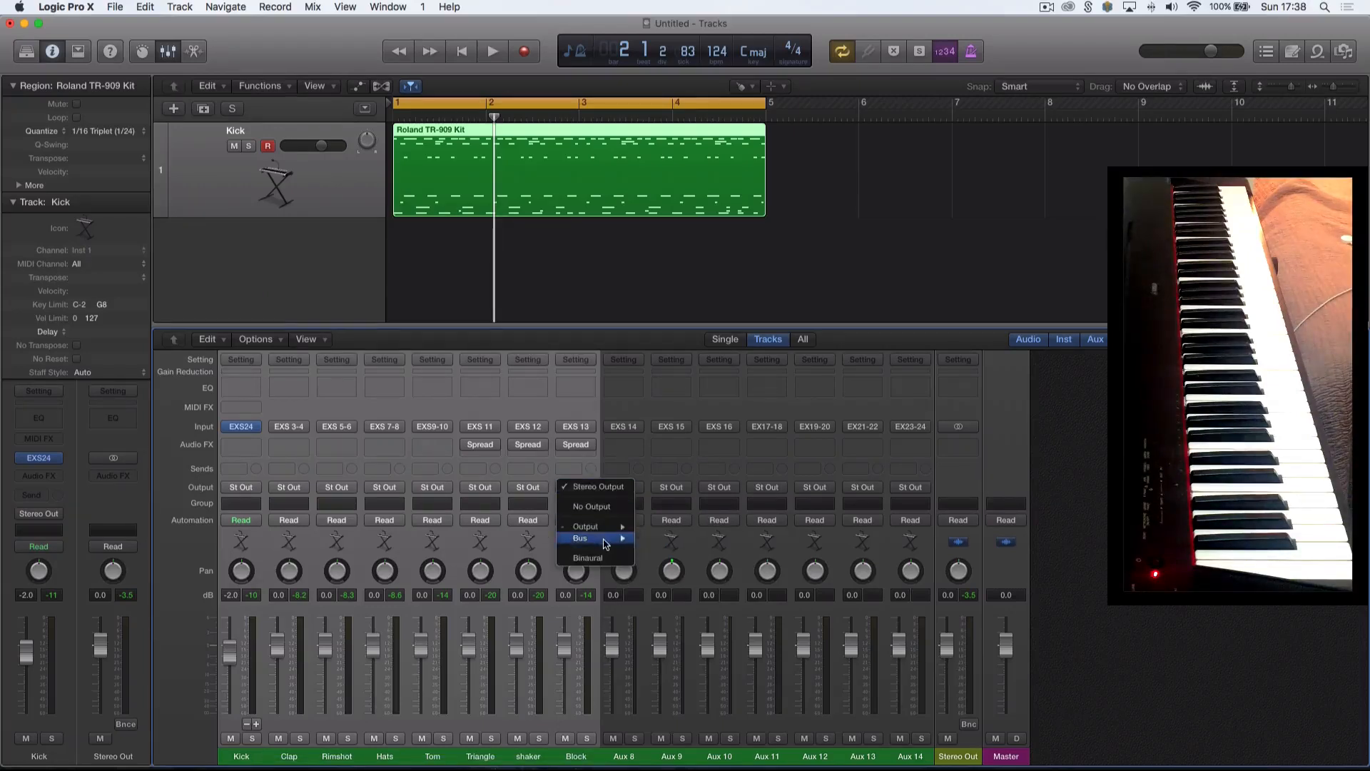
mouse_move(606, 539)
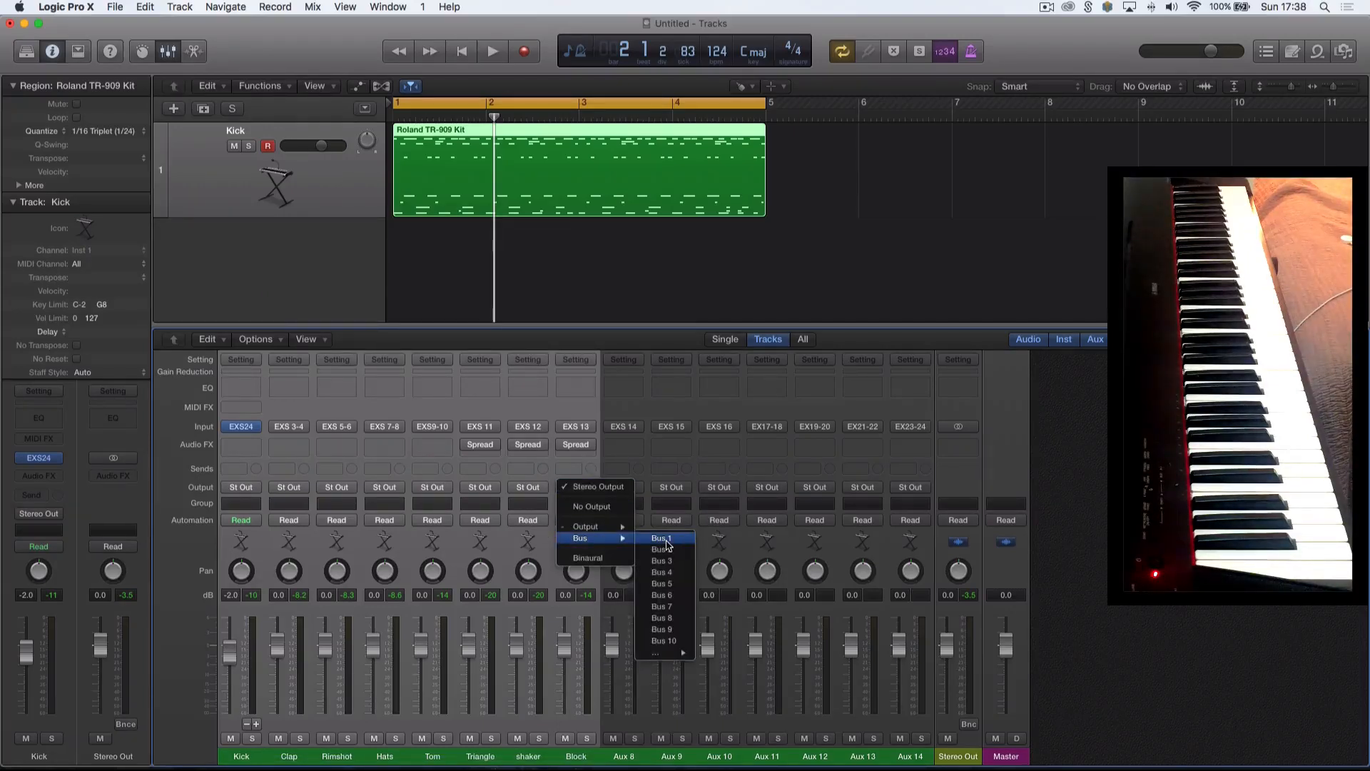
click(667, 541)
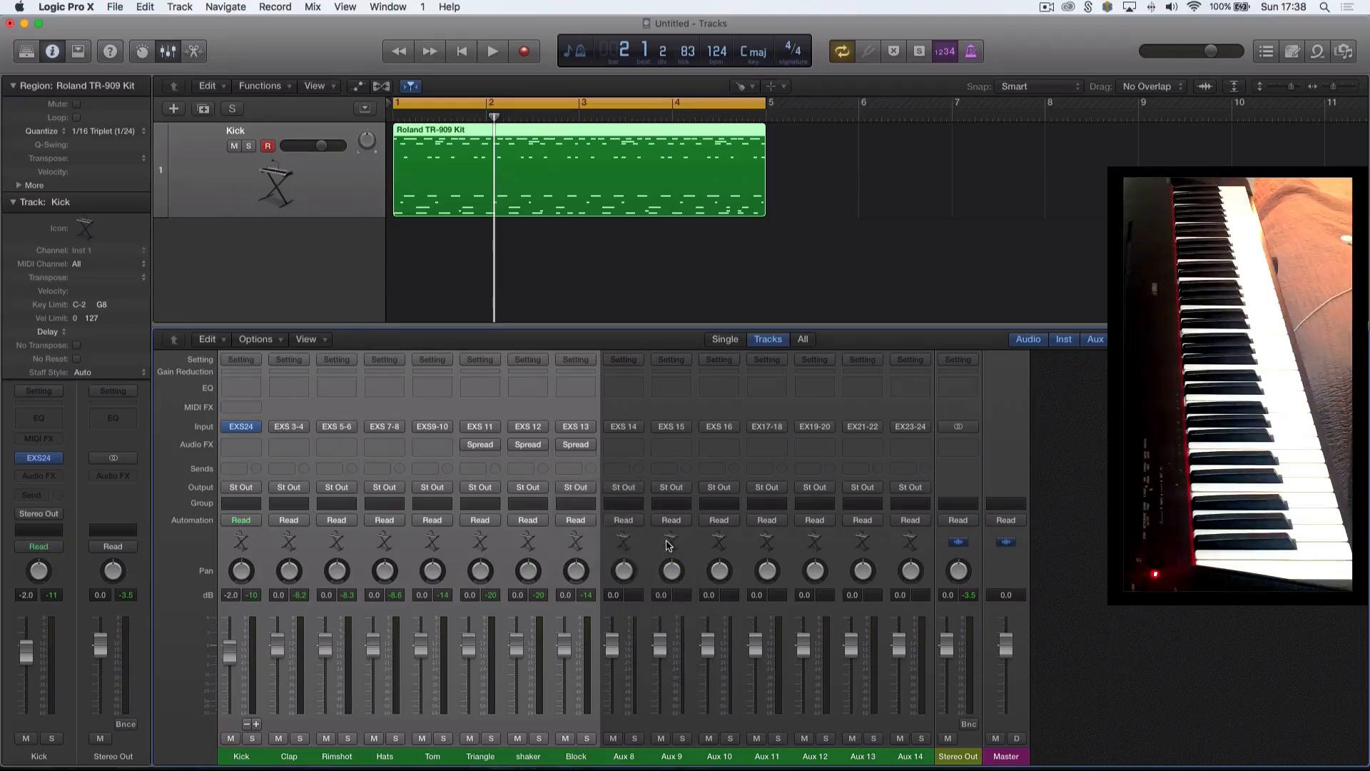
key(space)
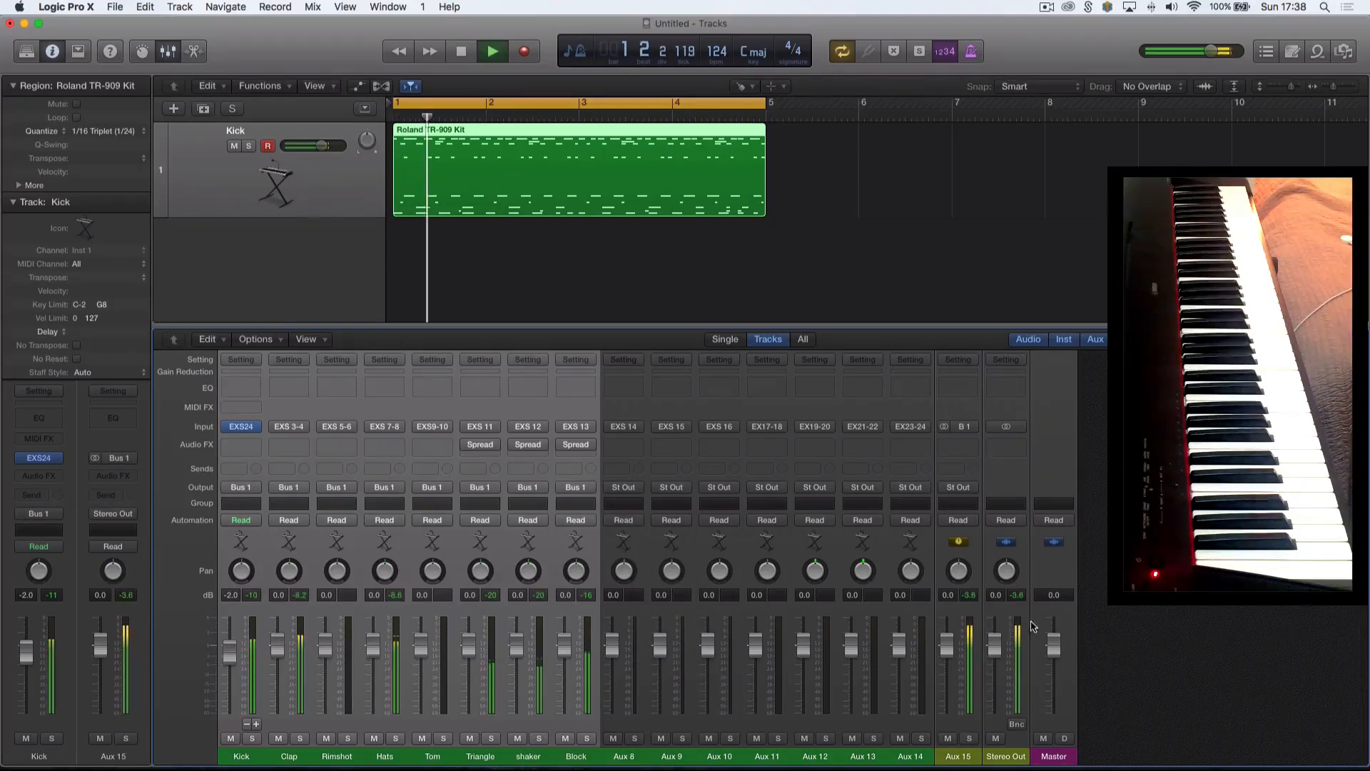
click(969, 738)
key(space)
click(968, 738)
Rename the Bus 1 aux channel as Drums.
click(958, 756)
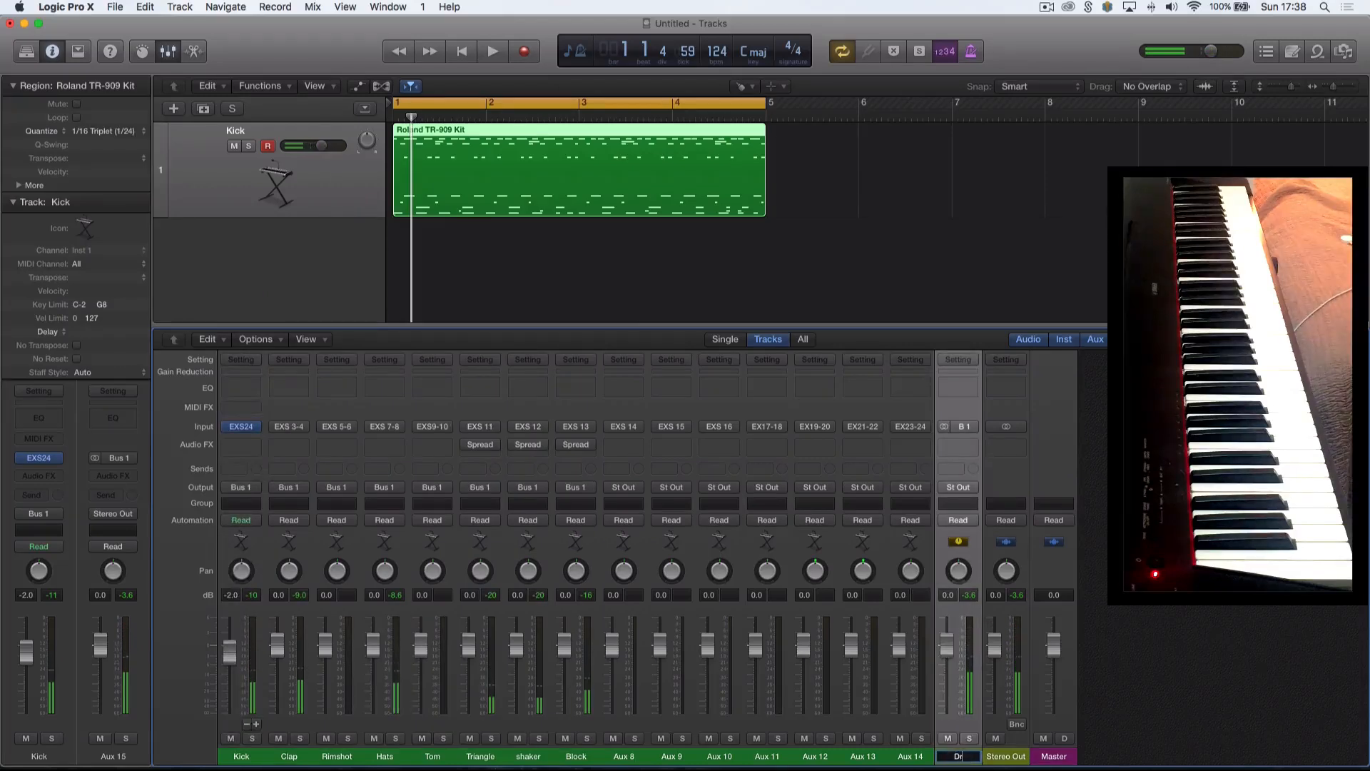
text(Drums)
key(Return)
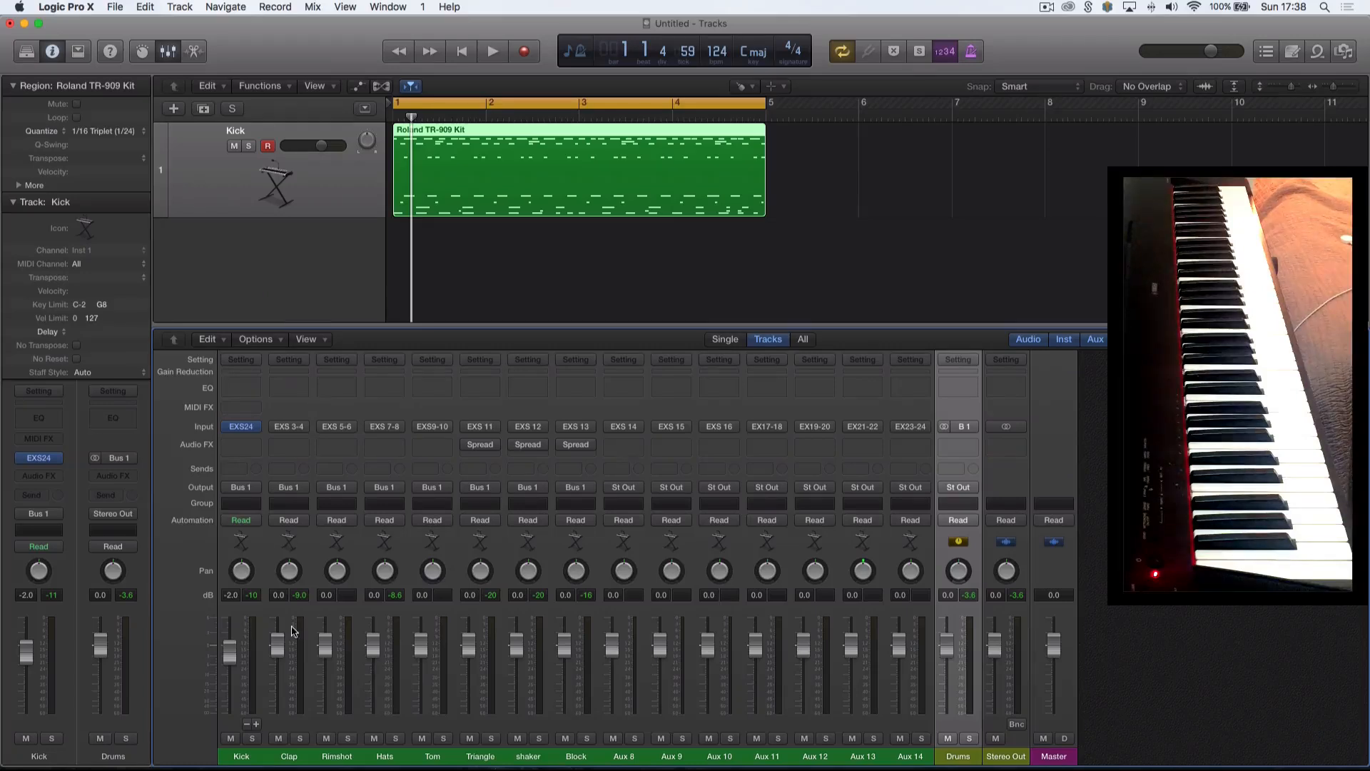
Solo the Clap channel, insert a Channel EQ on it and view its spectrum with the analyzer during playback.
click(300, 738)
key(space)
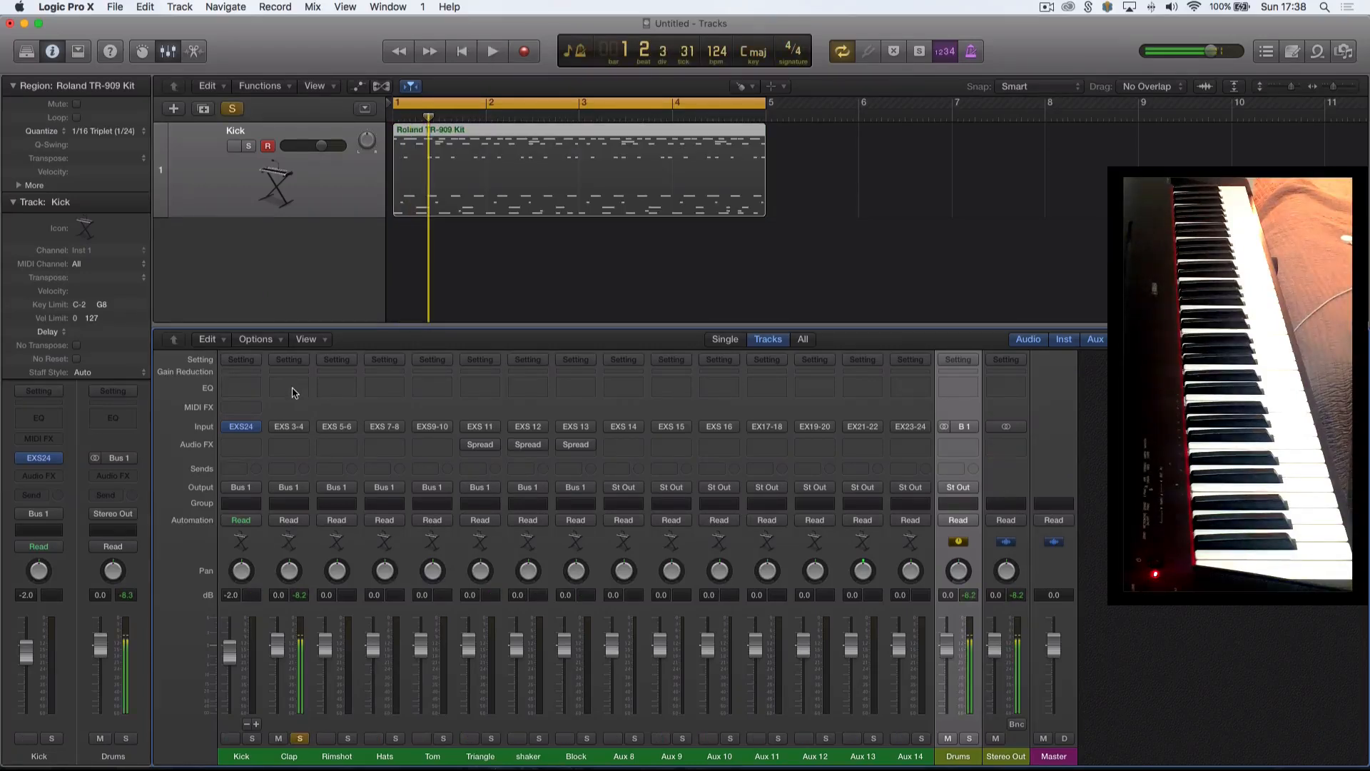
double_click(293, 389)
click(80, 395)
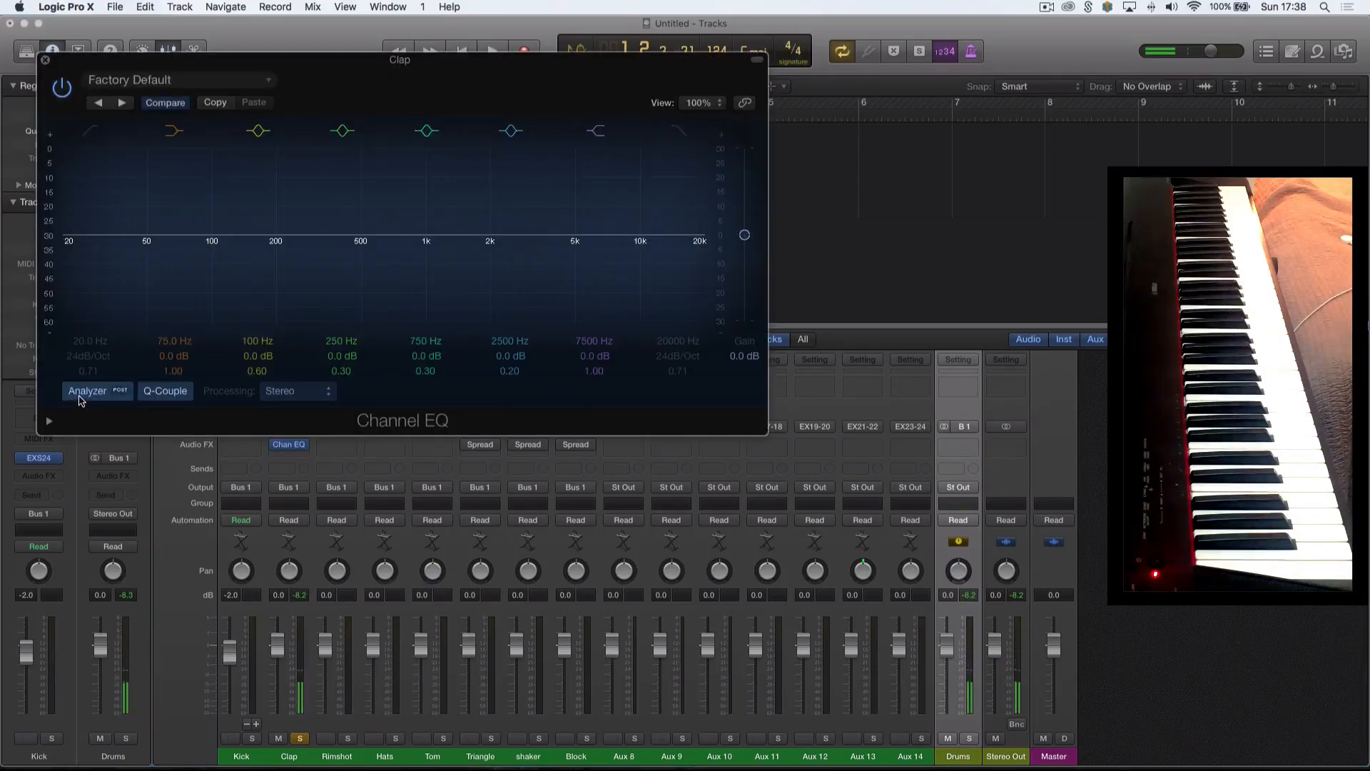
key(space)
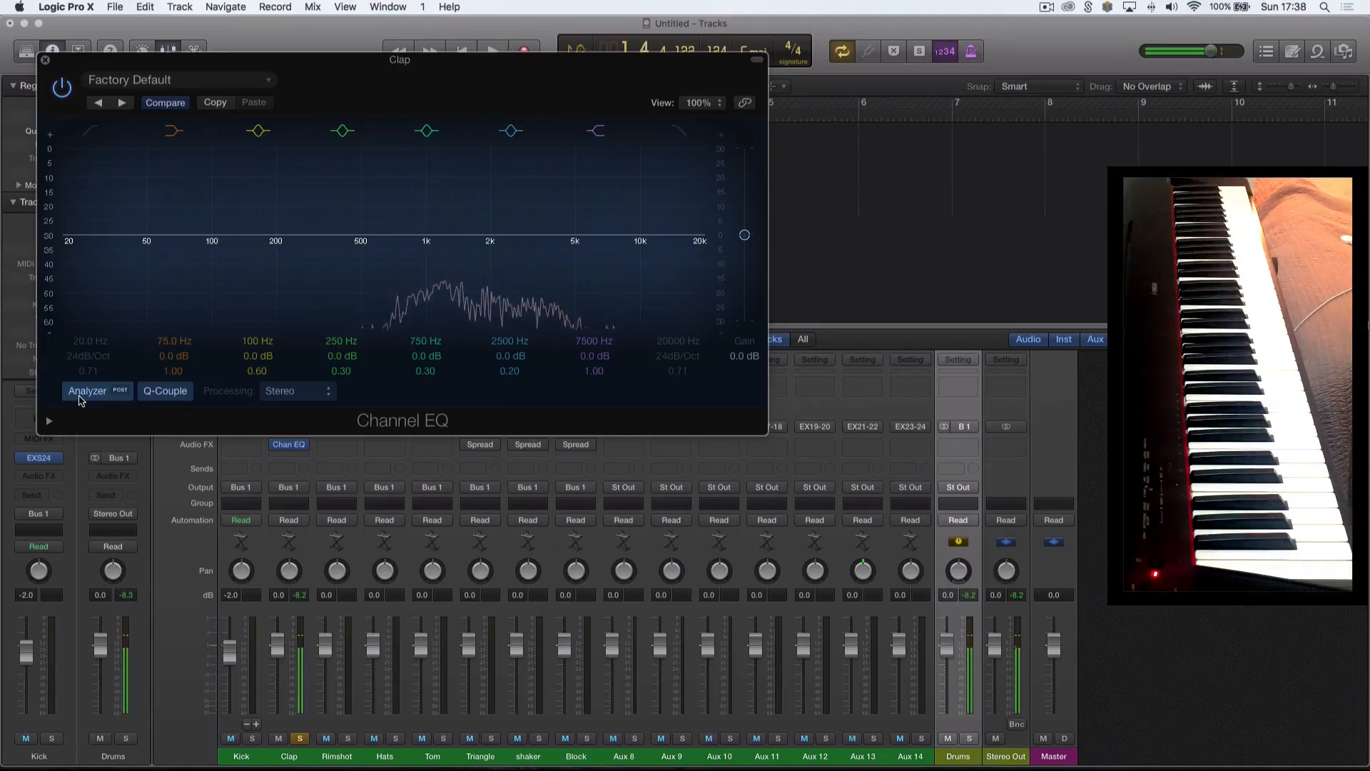
Turn off the Clap EQ's analyzer and copy its Channel EQ to the Rimshot, Hats, Tom, Triangle, shaker and Block channels.
click(80, 398)
key(space)
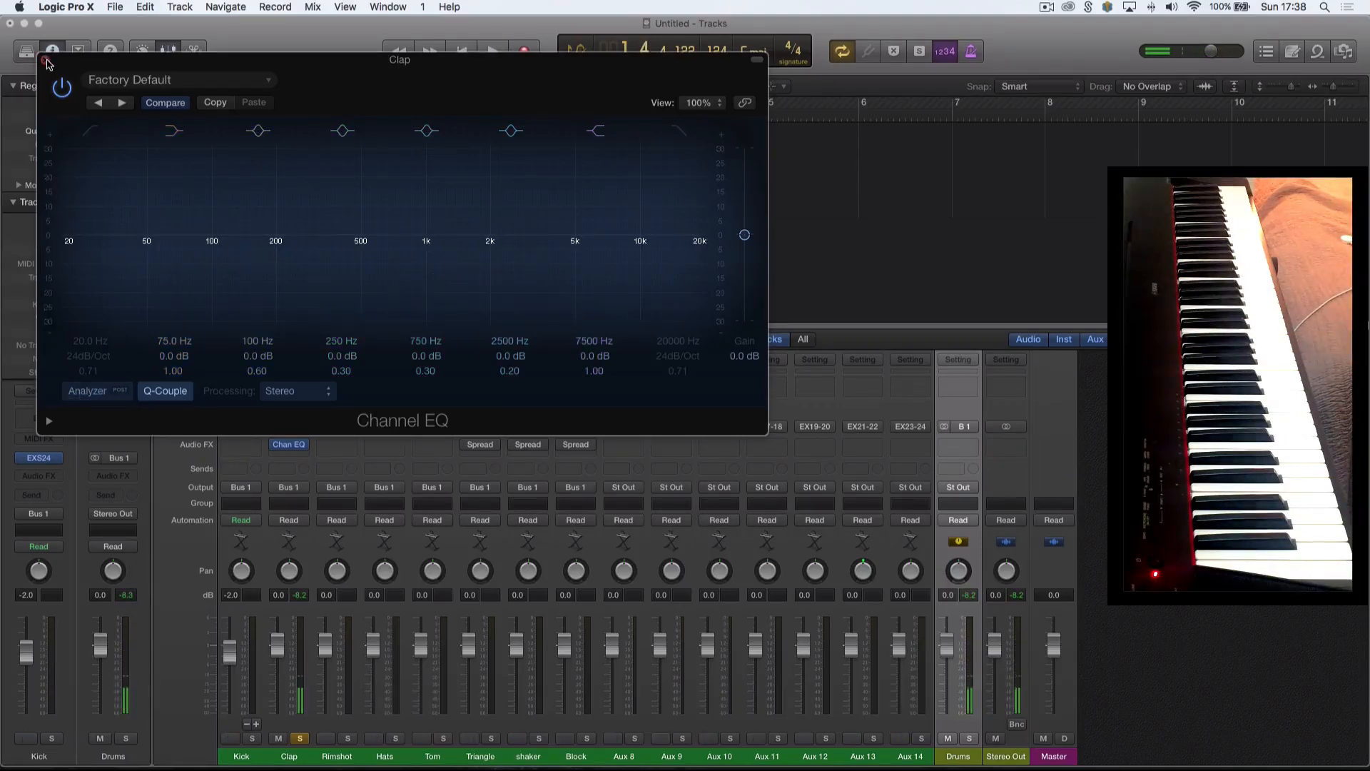
click(46, 61)
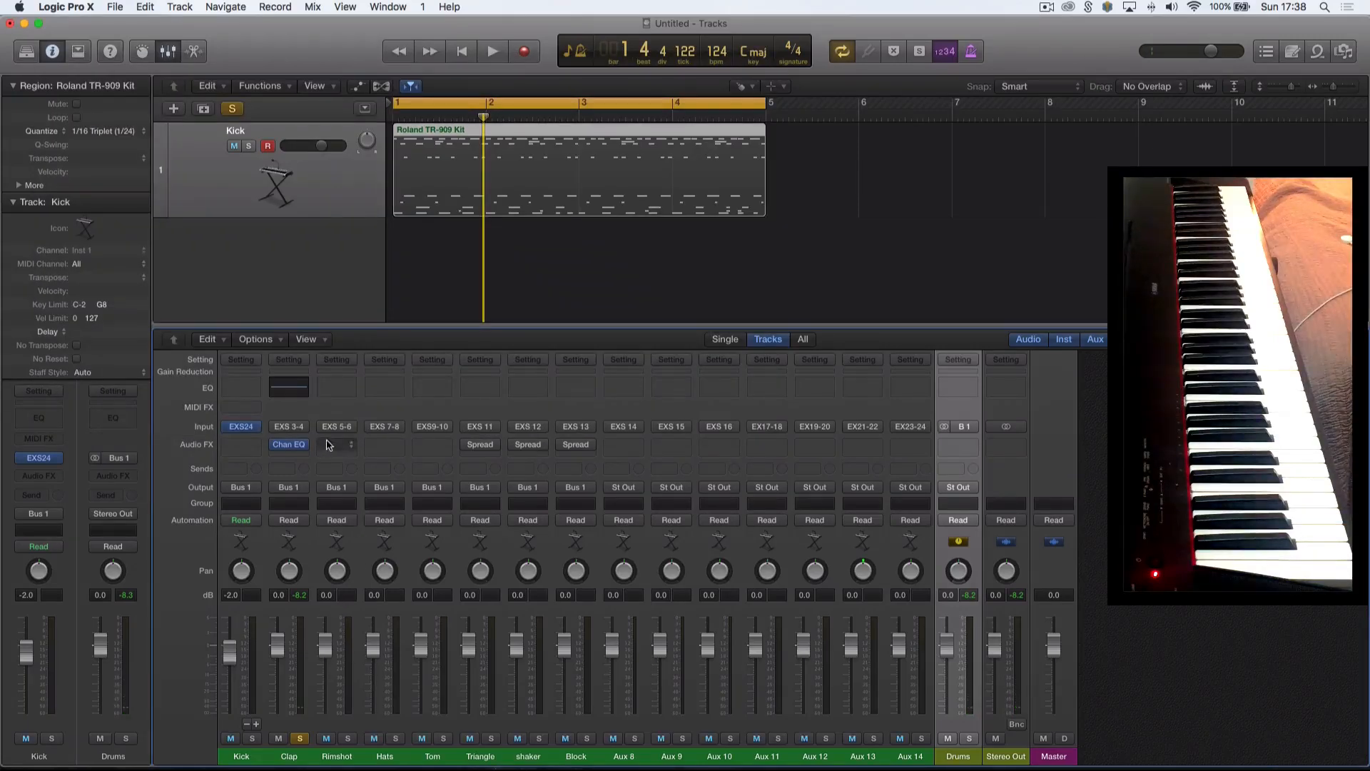
drag(292, 447, 582, 450)
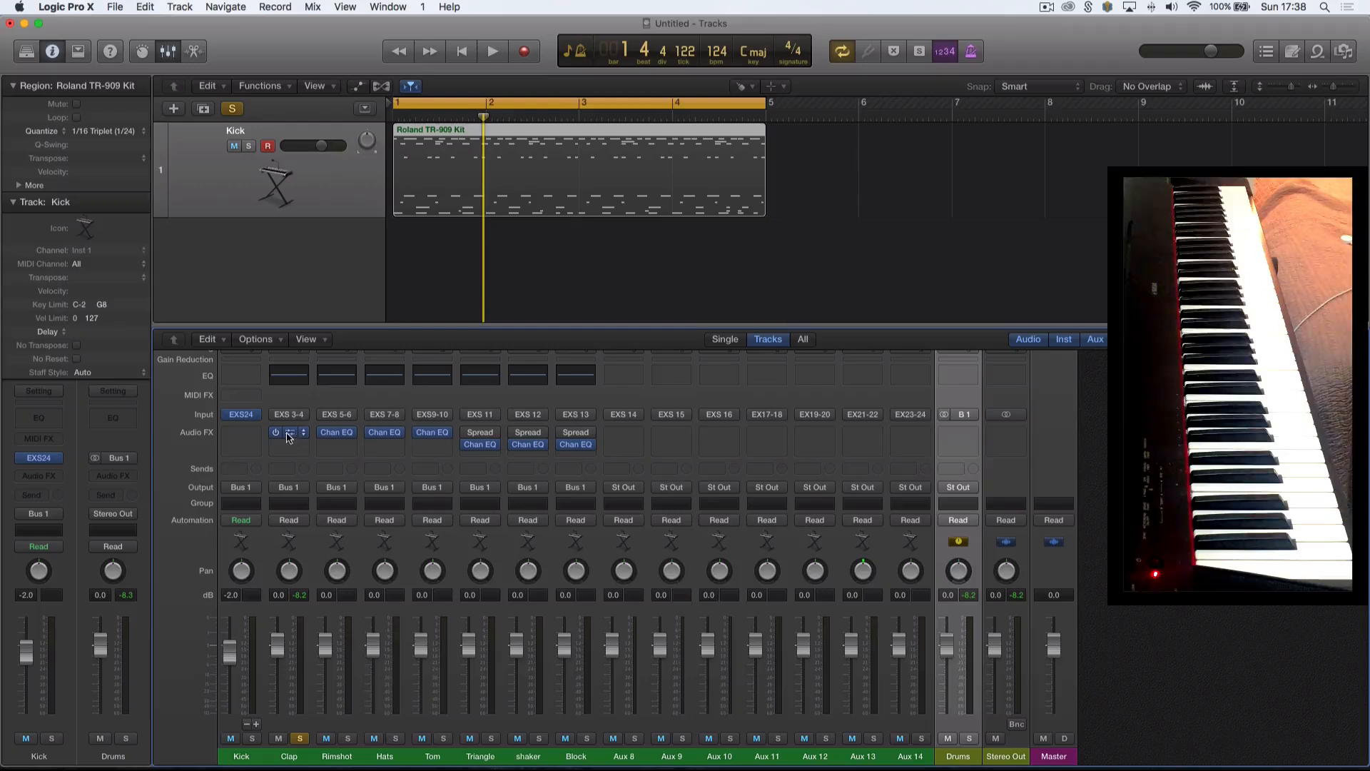
Open the Rimshot's Channel EQ, solo the Rimshot instead of the Clap and show its spectrum with the analyzer during playback.
click(336, 435)
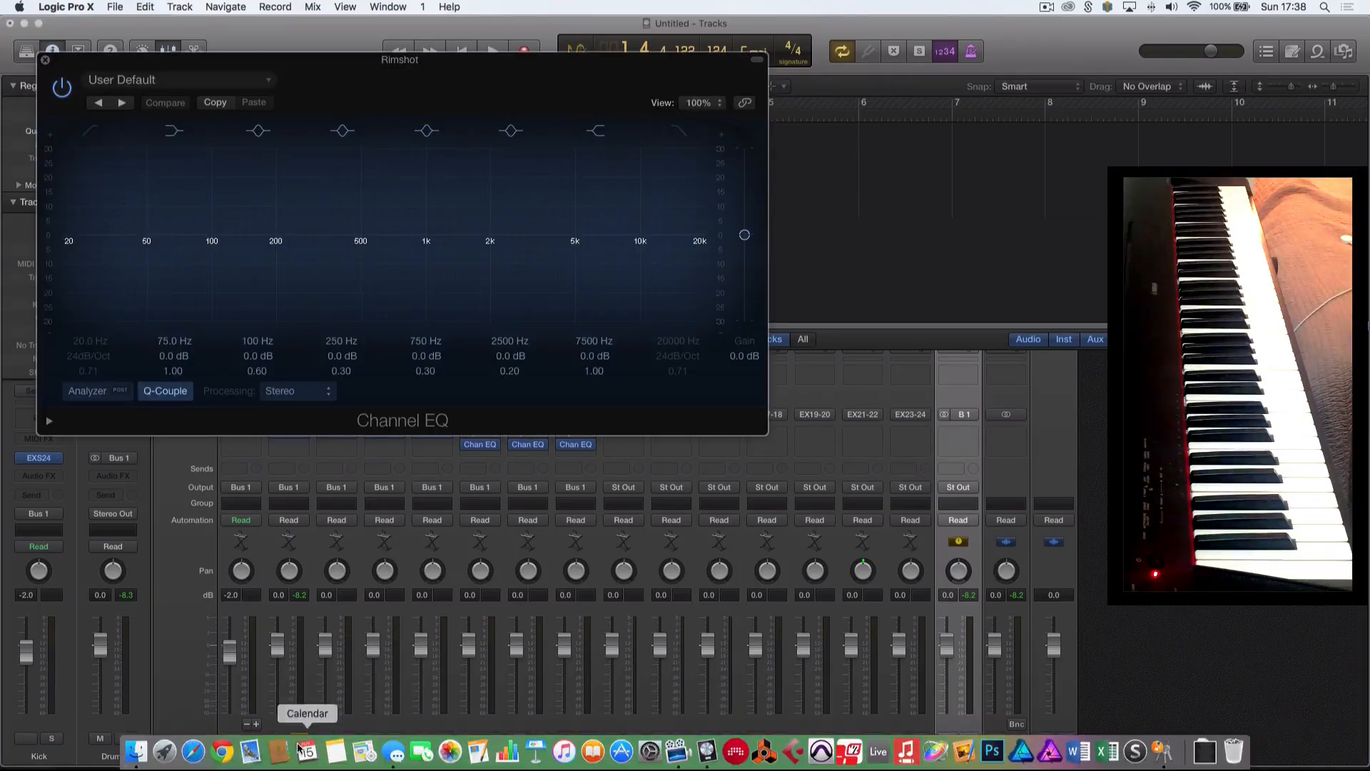
click(301, 739)
click(347, 738)
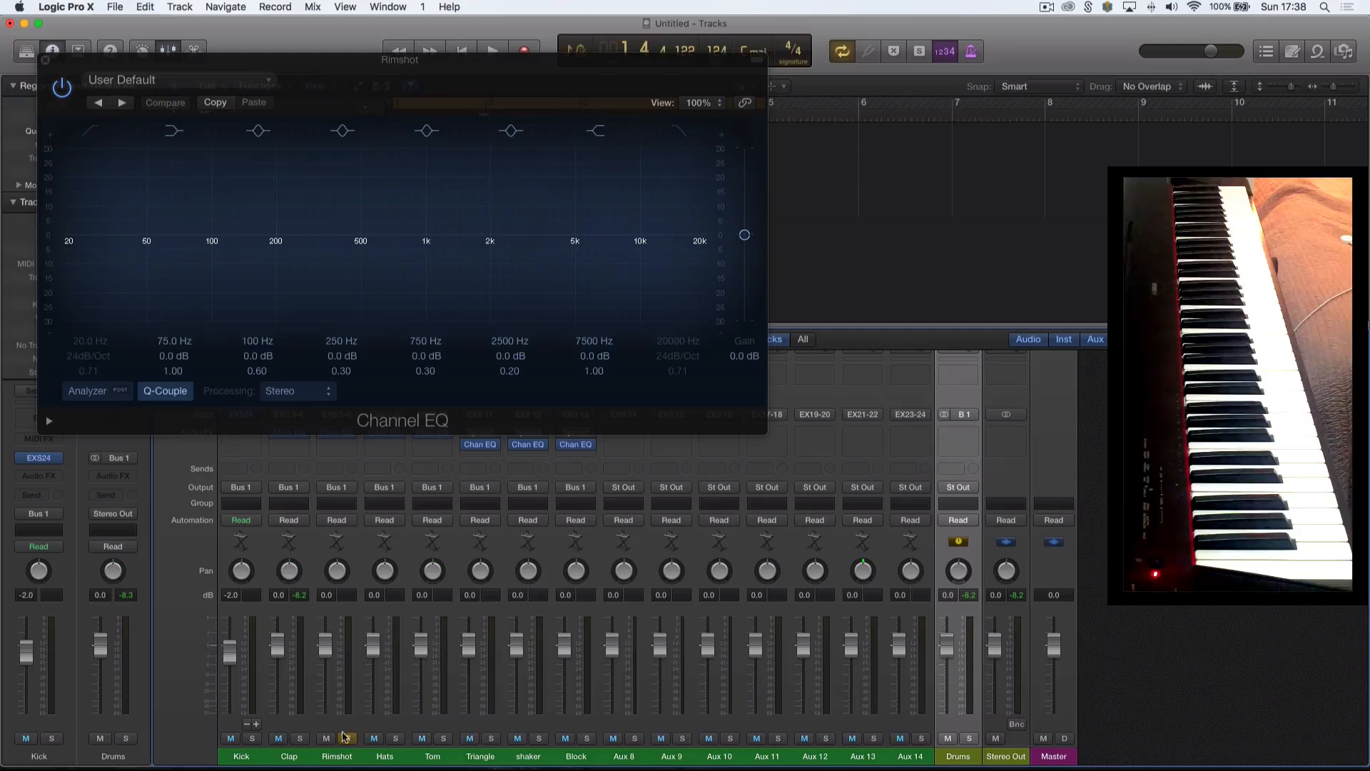
key(space)
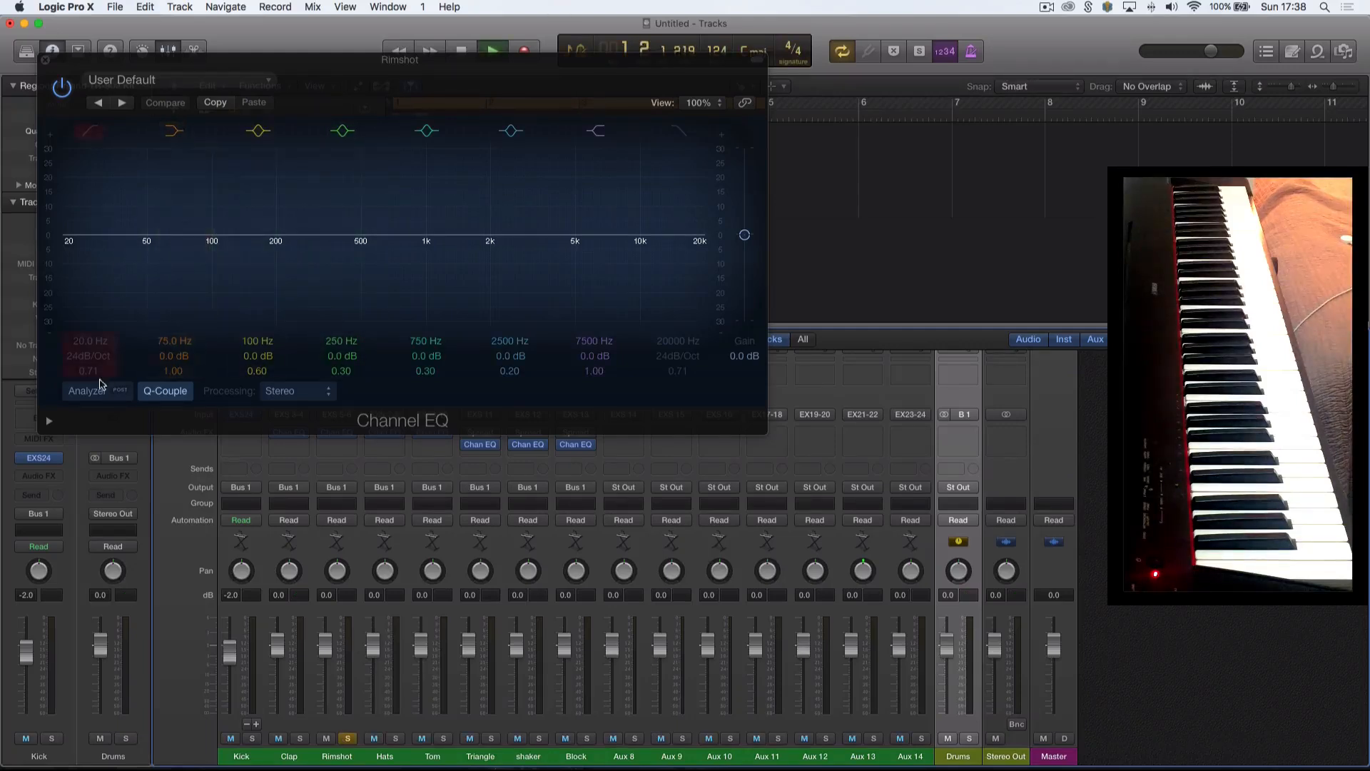
click(100, 388)
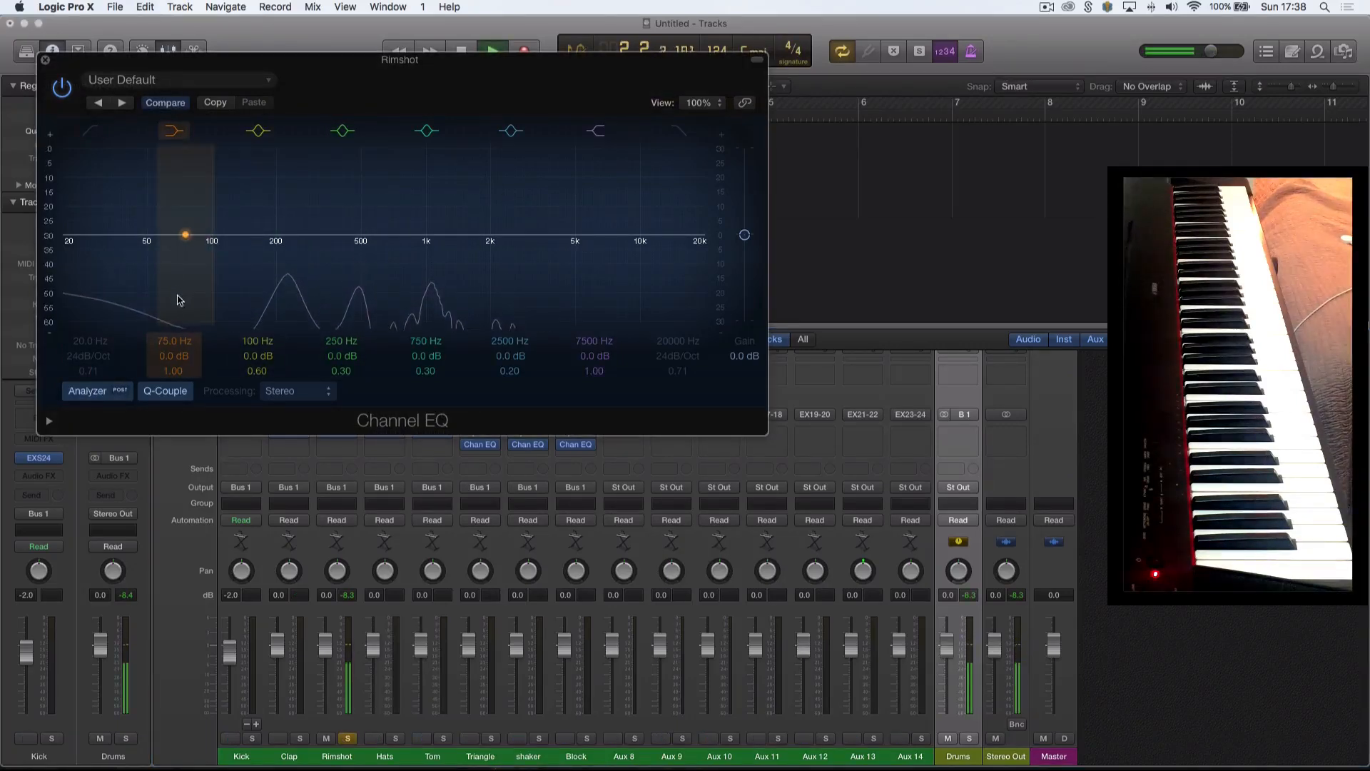
Enable the low-cut band in the Rimshot's Channel EQ at 270 Hz, then stop playback and close the plug-in.
click(91, 131)
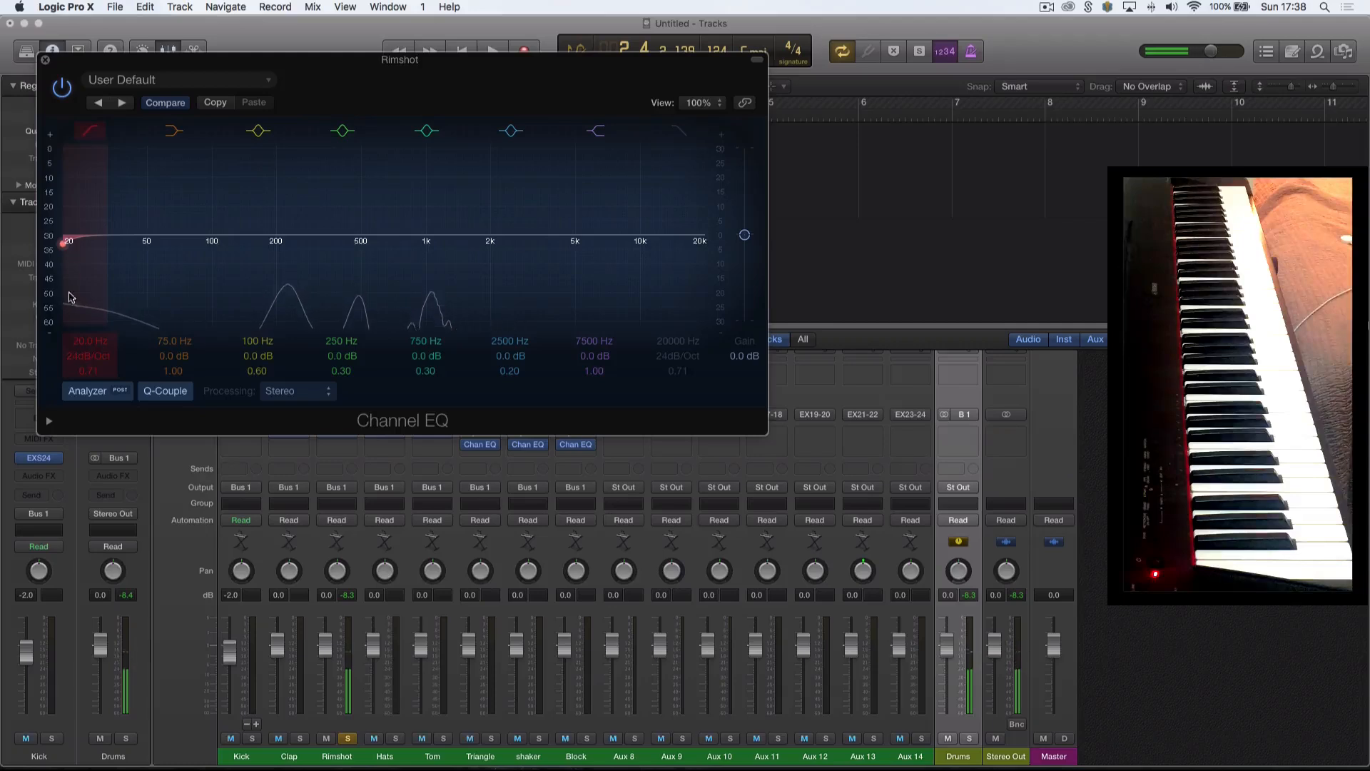
drag(65, 242, 207, 242)
drag(80, 343, 80, 293)
key(space)
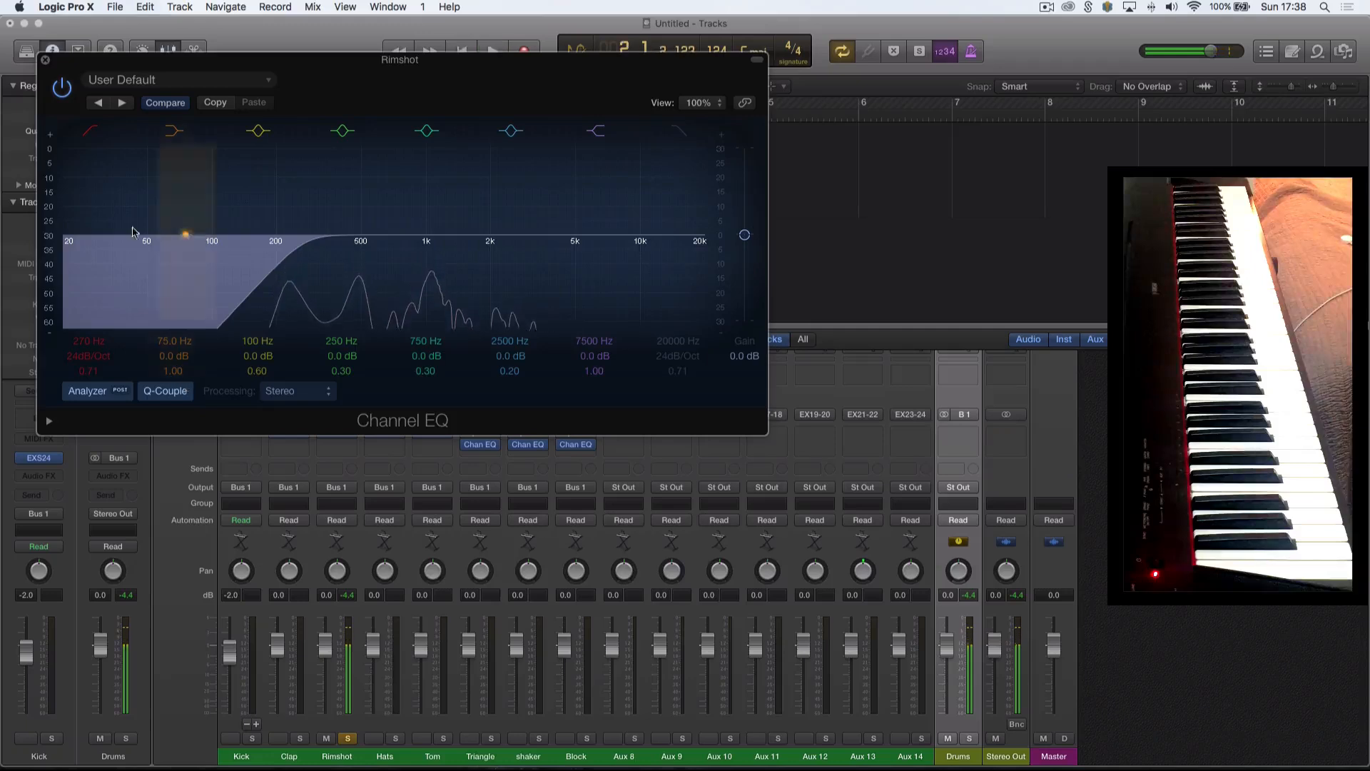
click(46, 61)
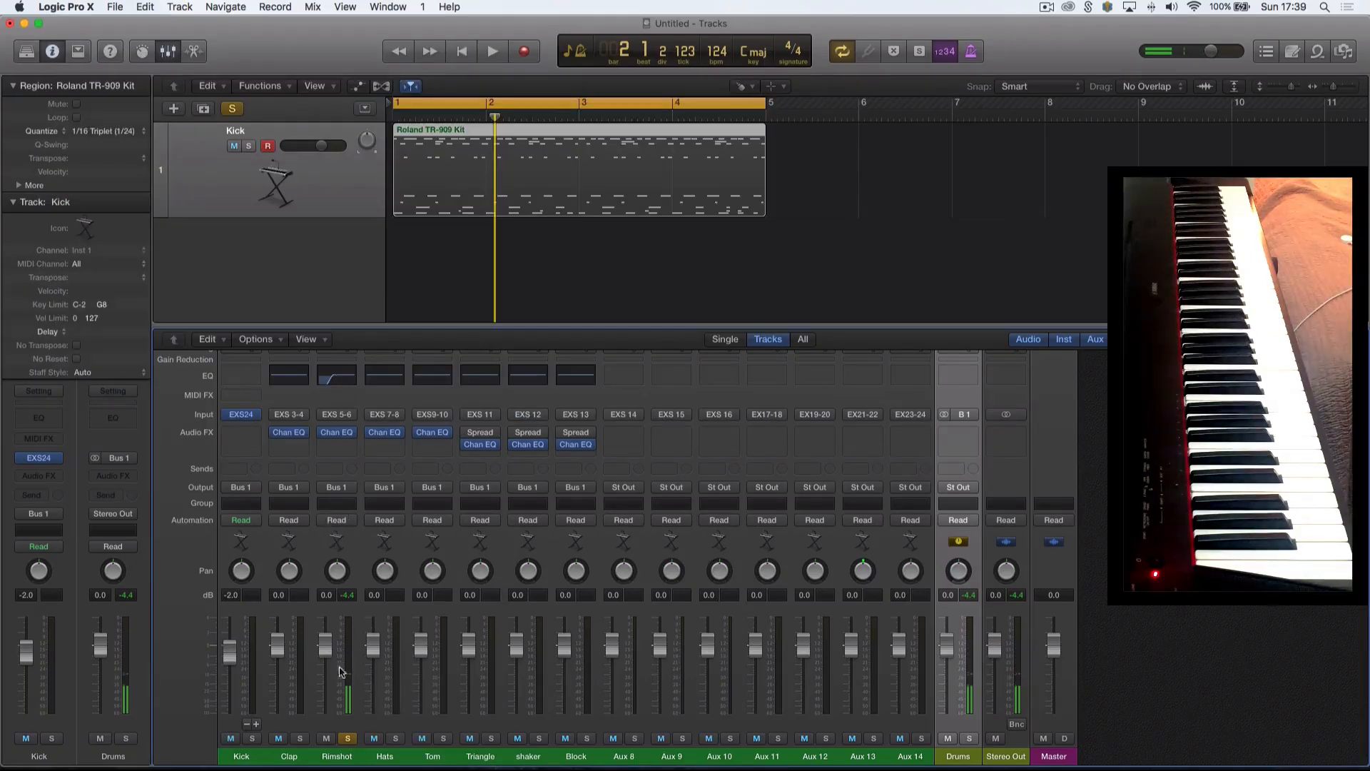
Solo the Hats instead of the Rimshot and examine their spectrum in the Channel EQ analyzer during playback.
click(348, 738)
click(395, 738)
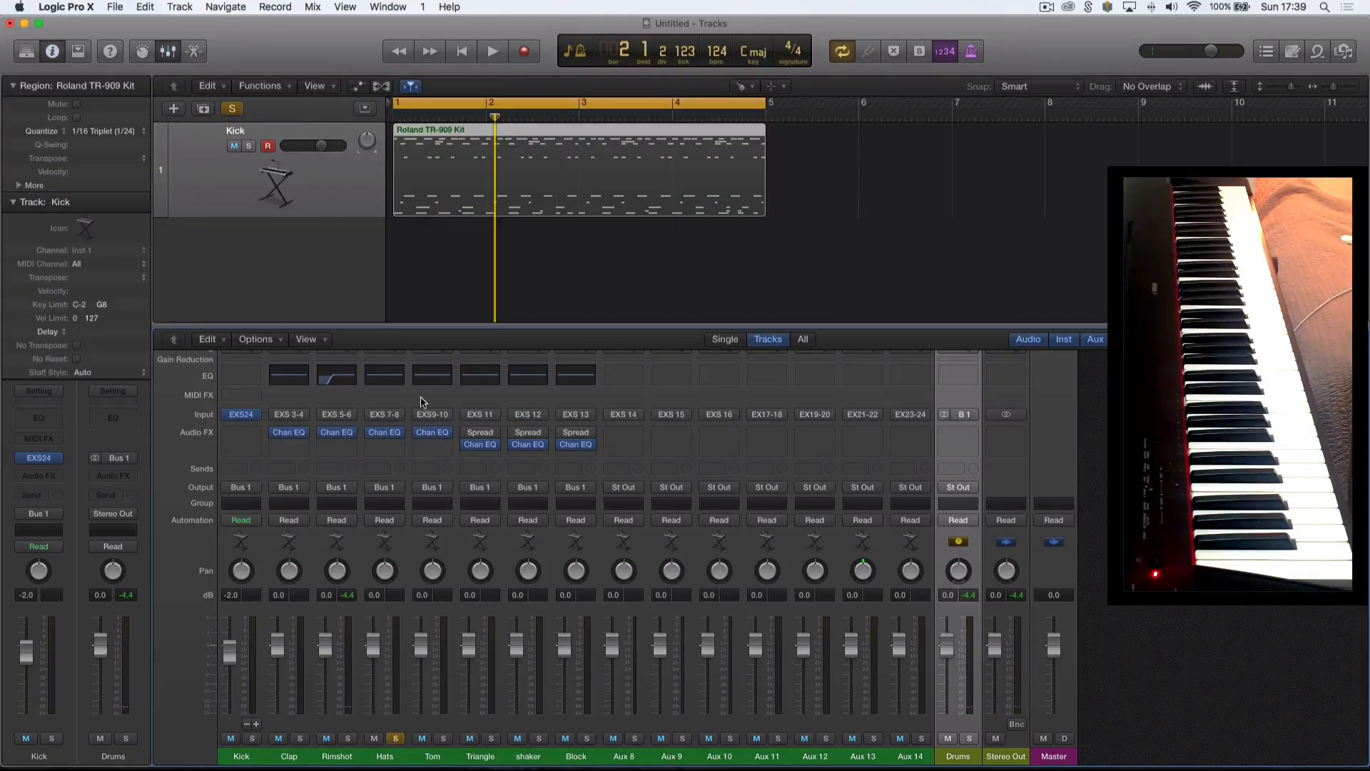
click(385, 434)
key(space)
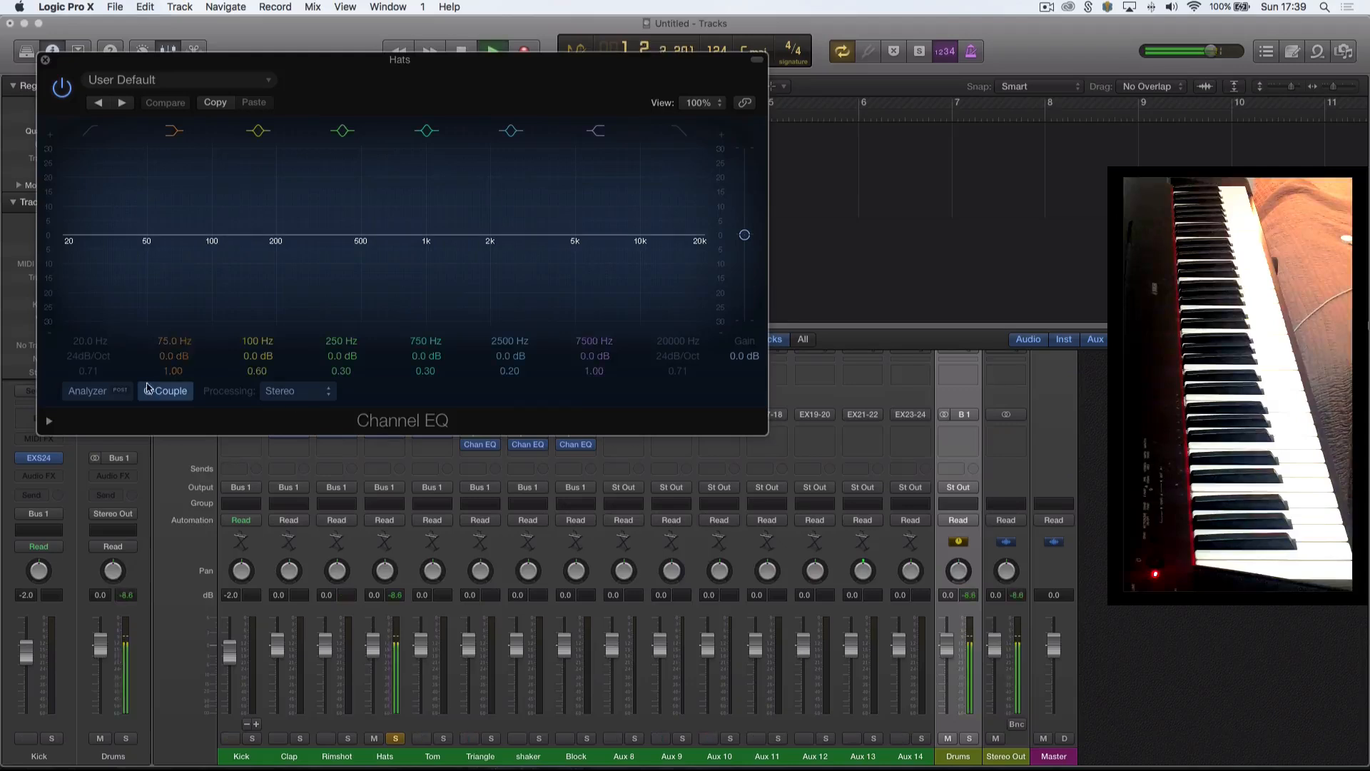
click(98, 391)
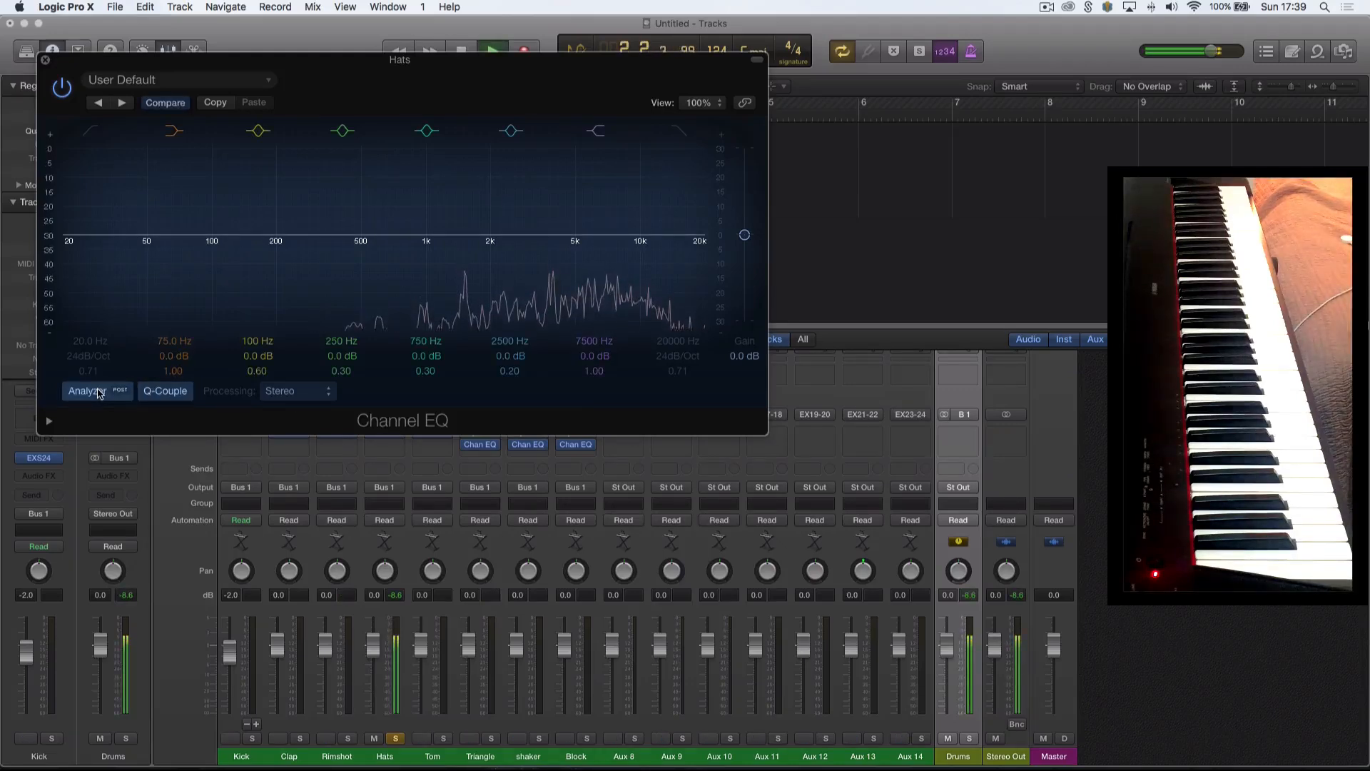
click(45, 60)
key(space)
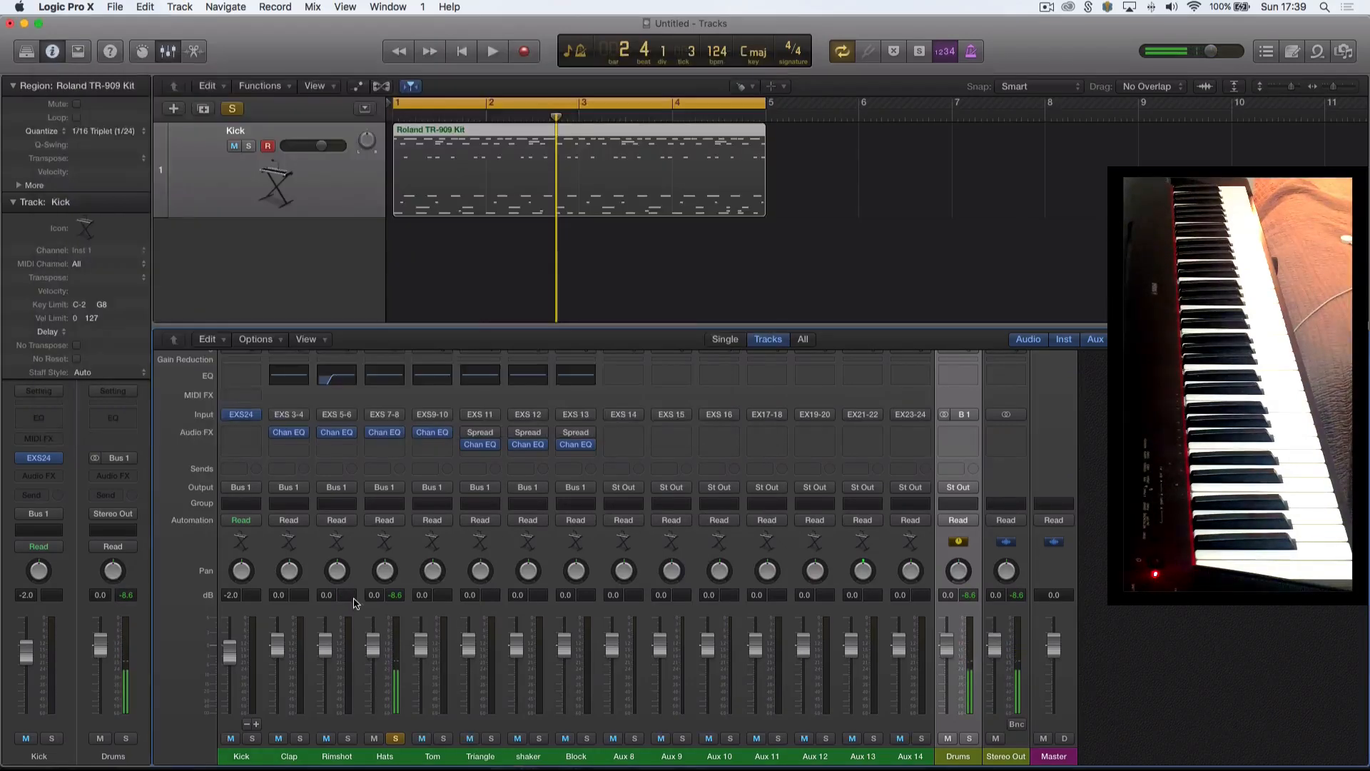
Solo the Tom instead of the Hats, examine its spectrum in the Channel EQ analyzer and listen to it together with the Kick.
click(395, 737)
click(444, 738)
key(space)
click(437, 435)
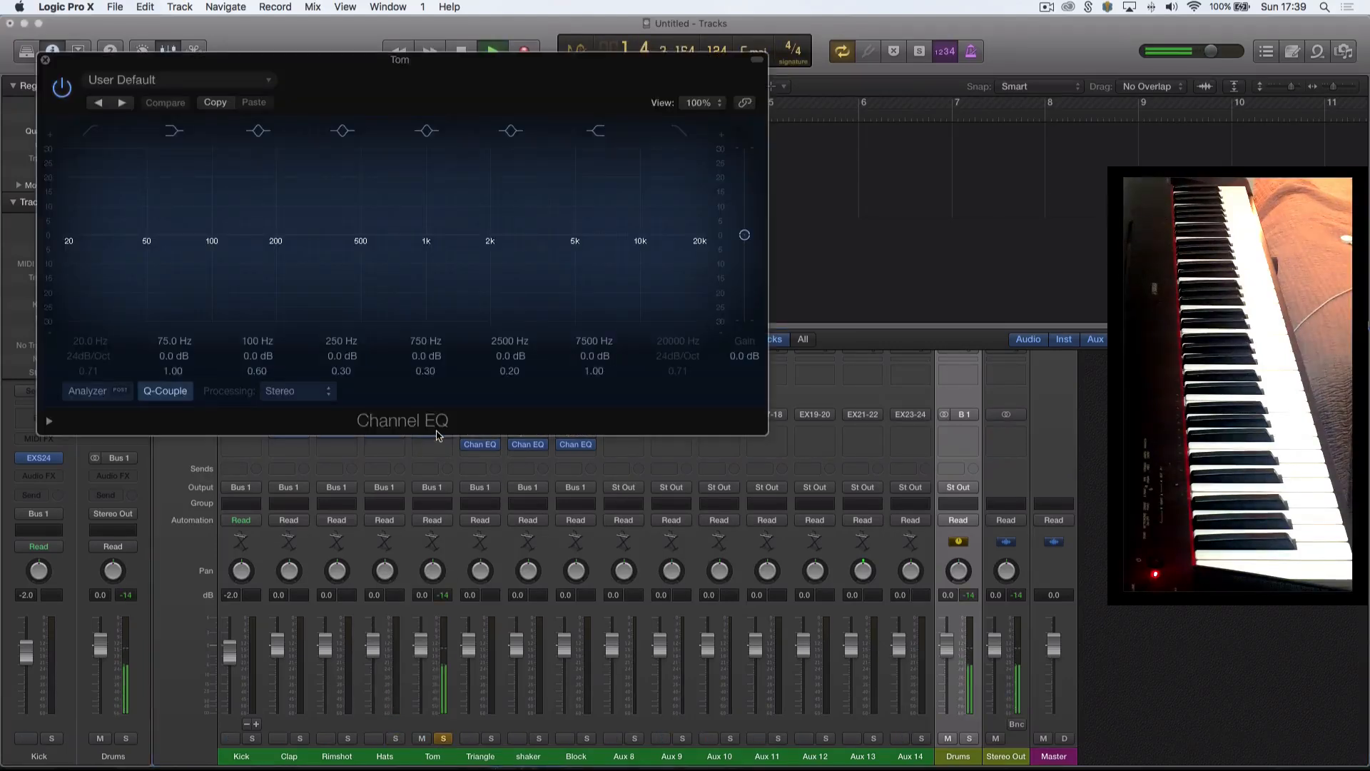
click(107, 396)
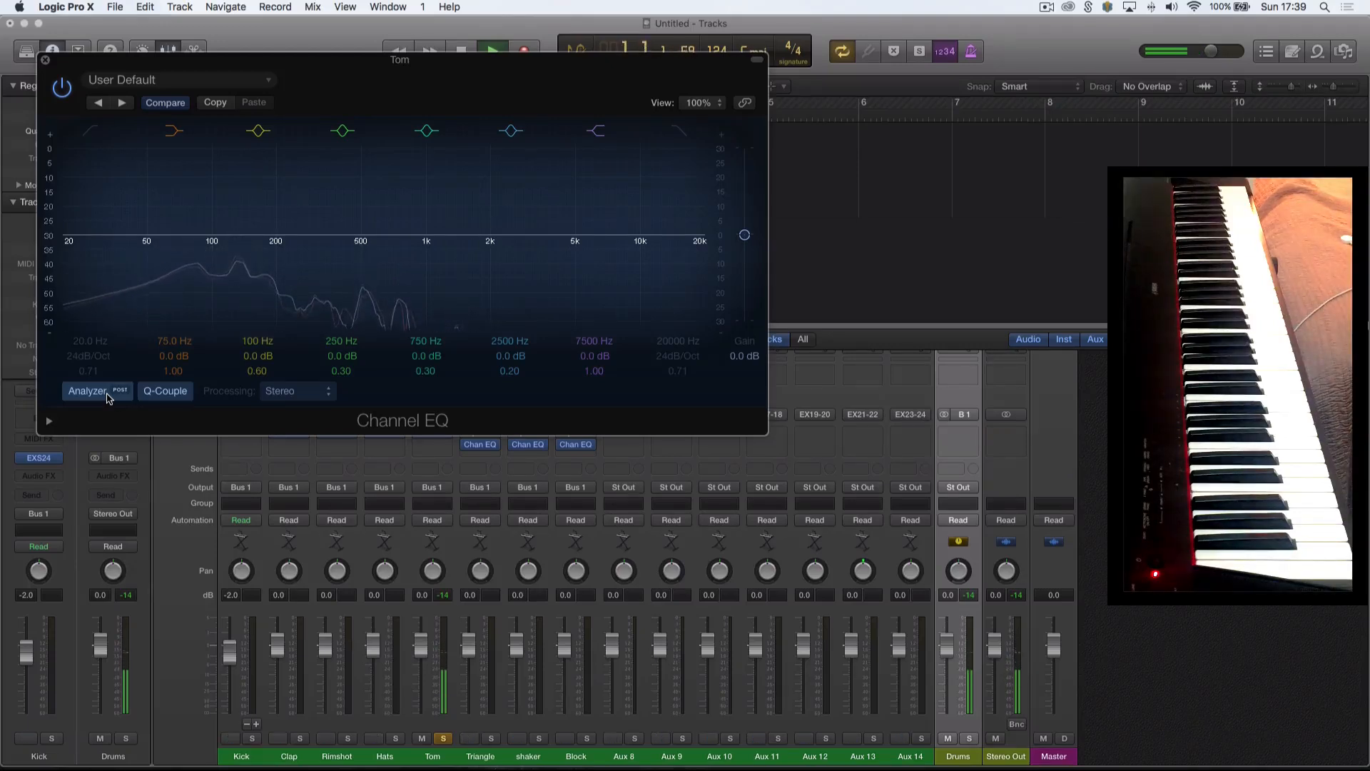
click(253, 738)
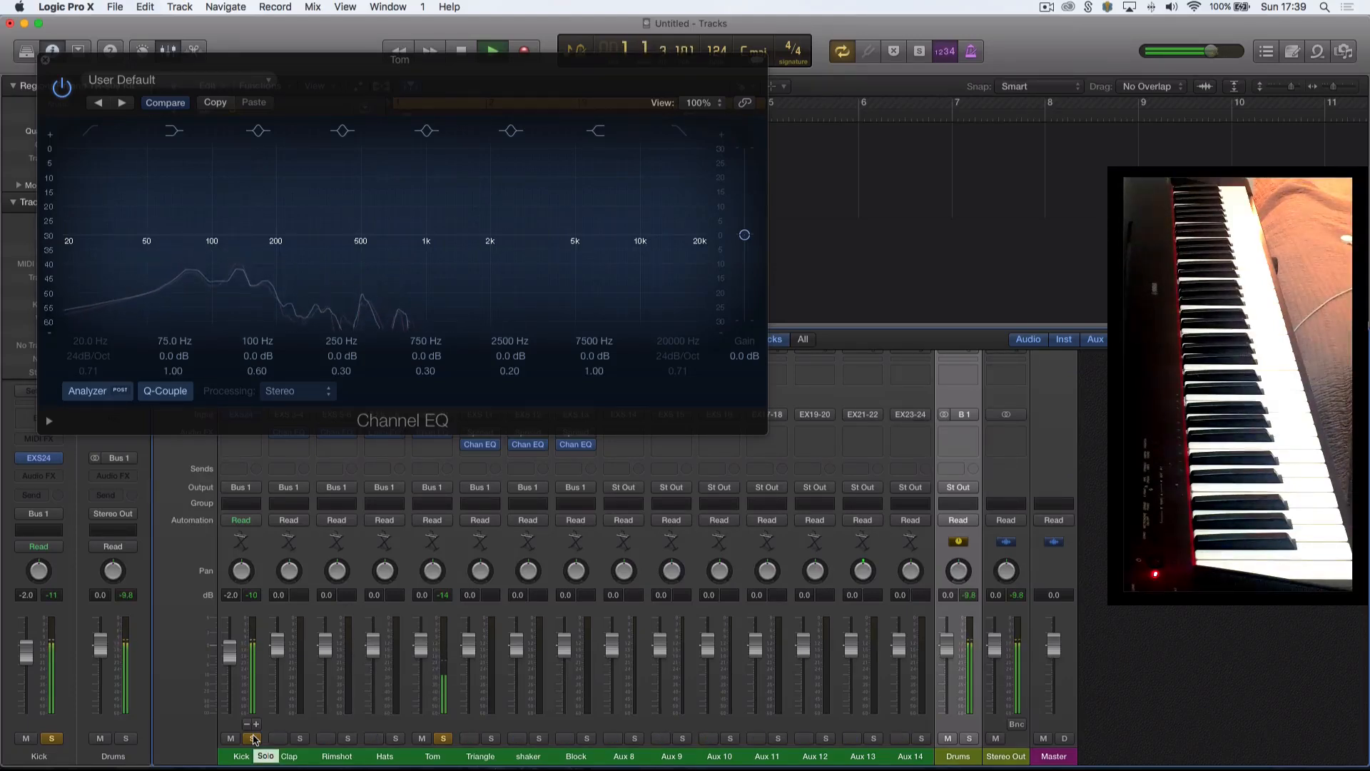
key(space)
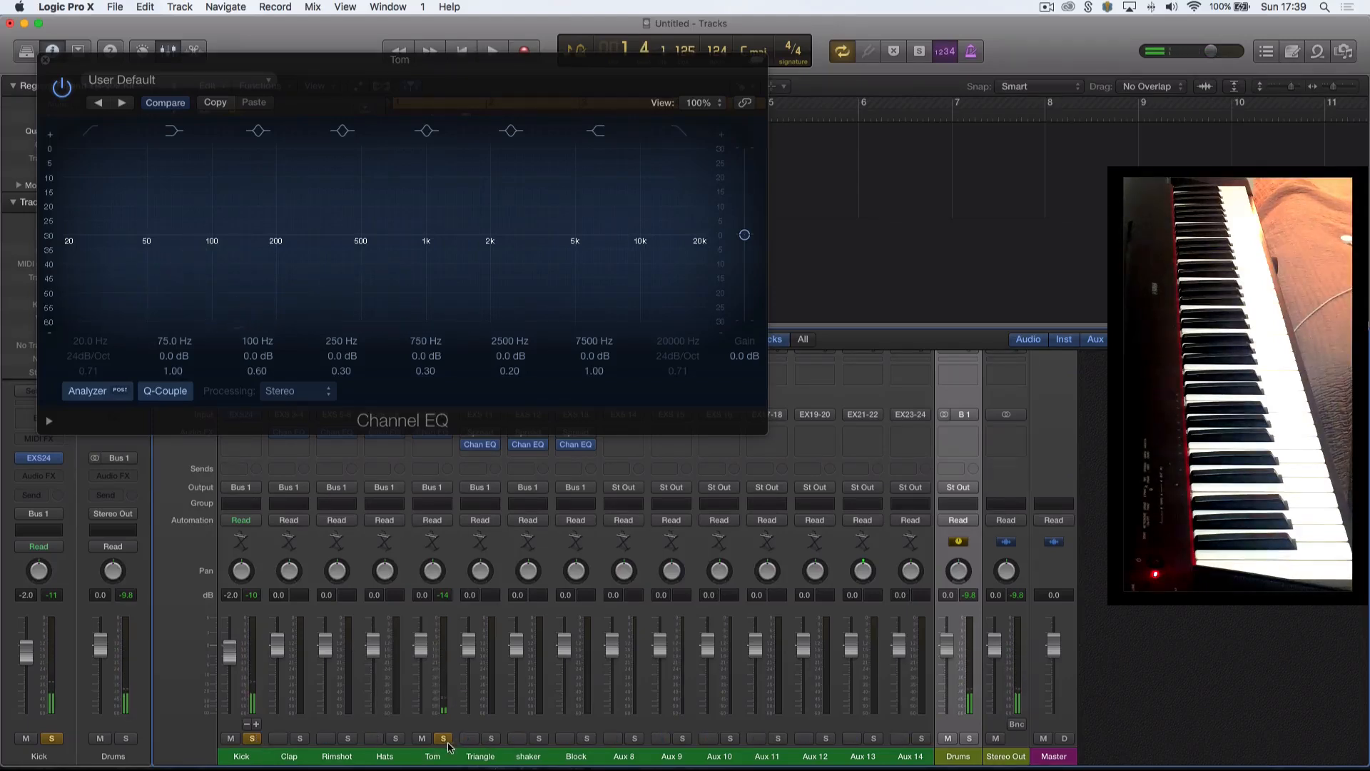
Solo only the Triangle and examine its spectrum in its Channel EQ analyzer during playback.
click(249, 740)
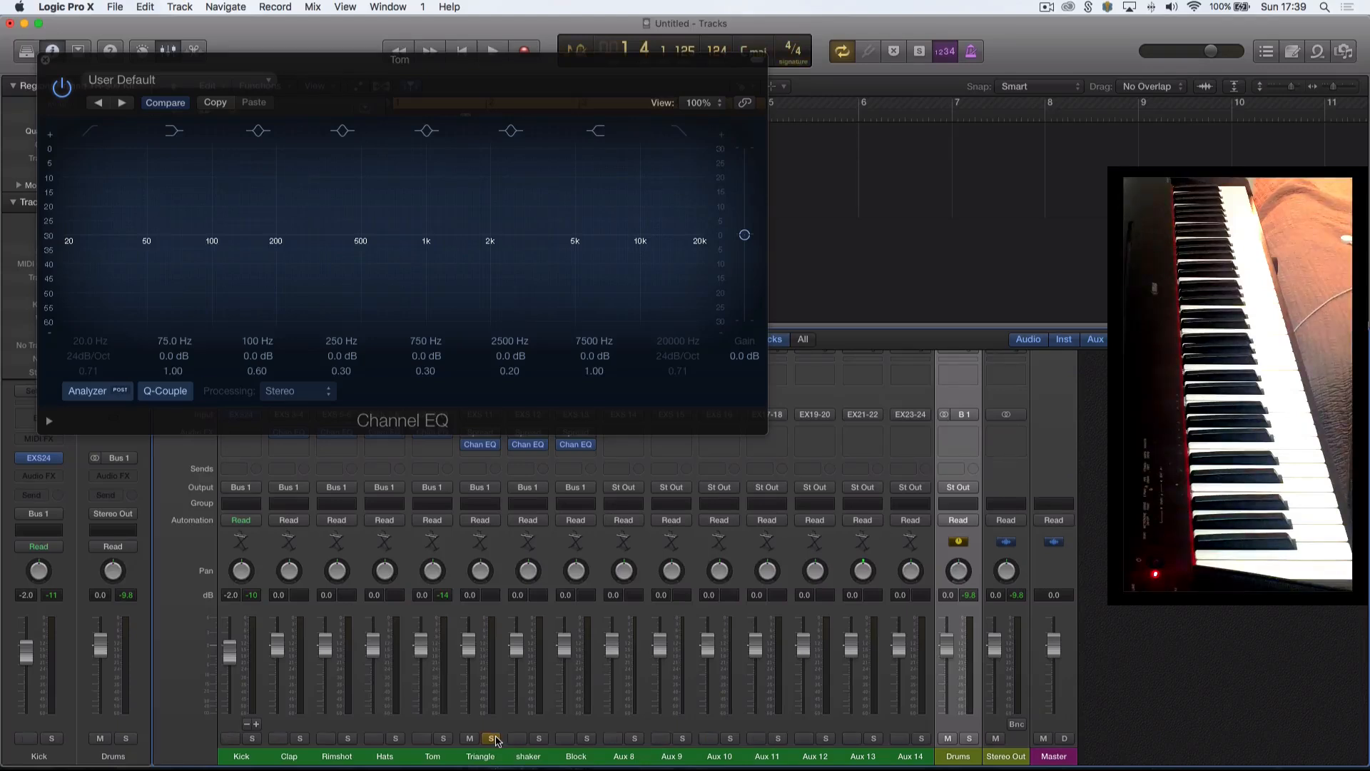
key(space)
click(45, 60)
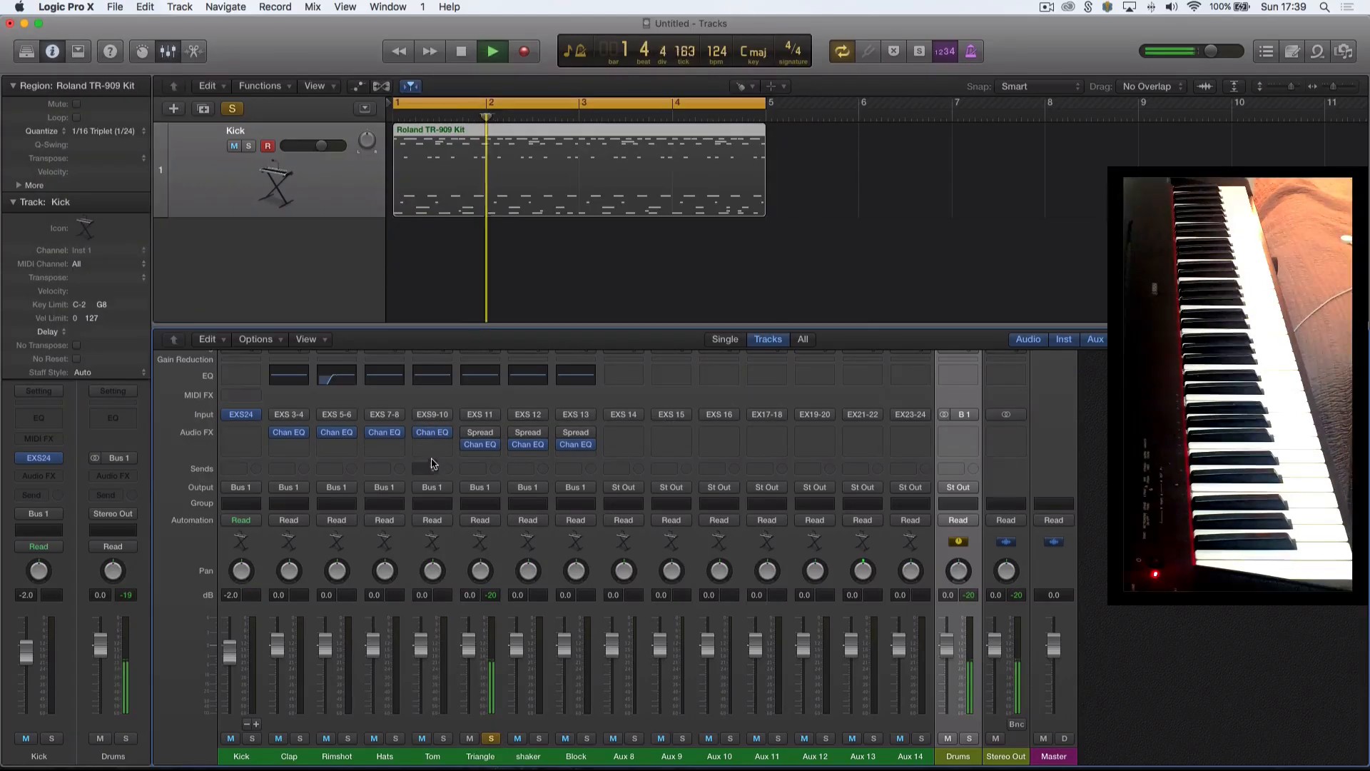
click(479, 444)
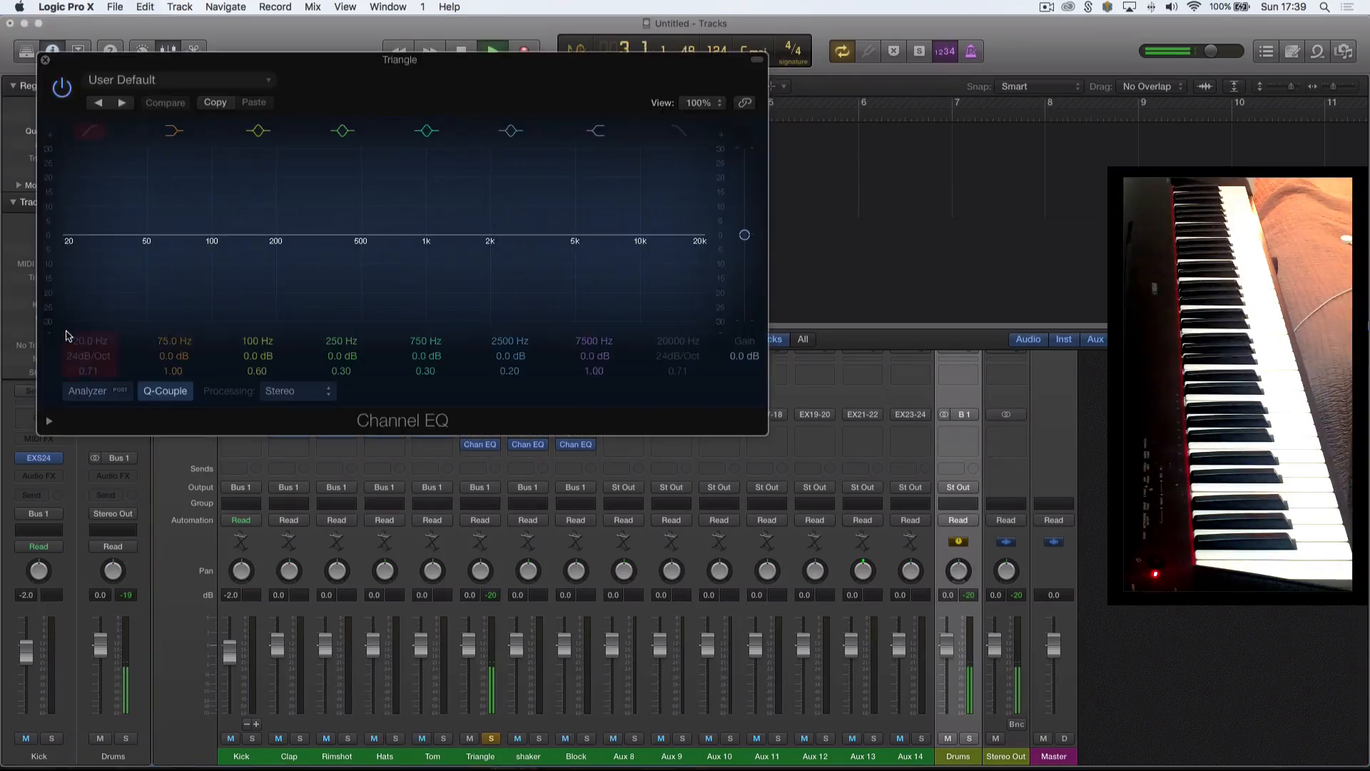
click(88, 391)
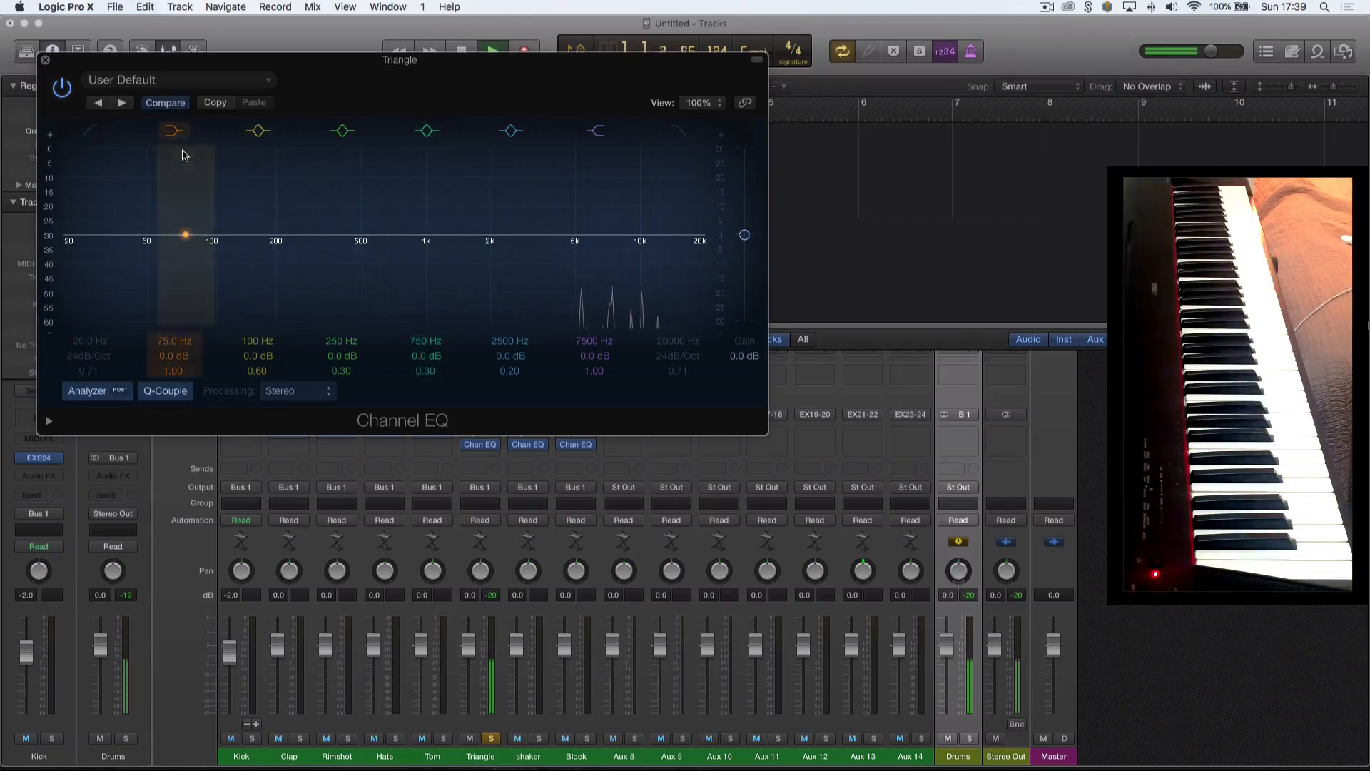
click(44, 63)
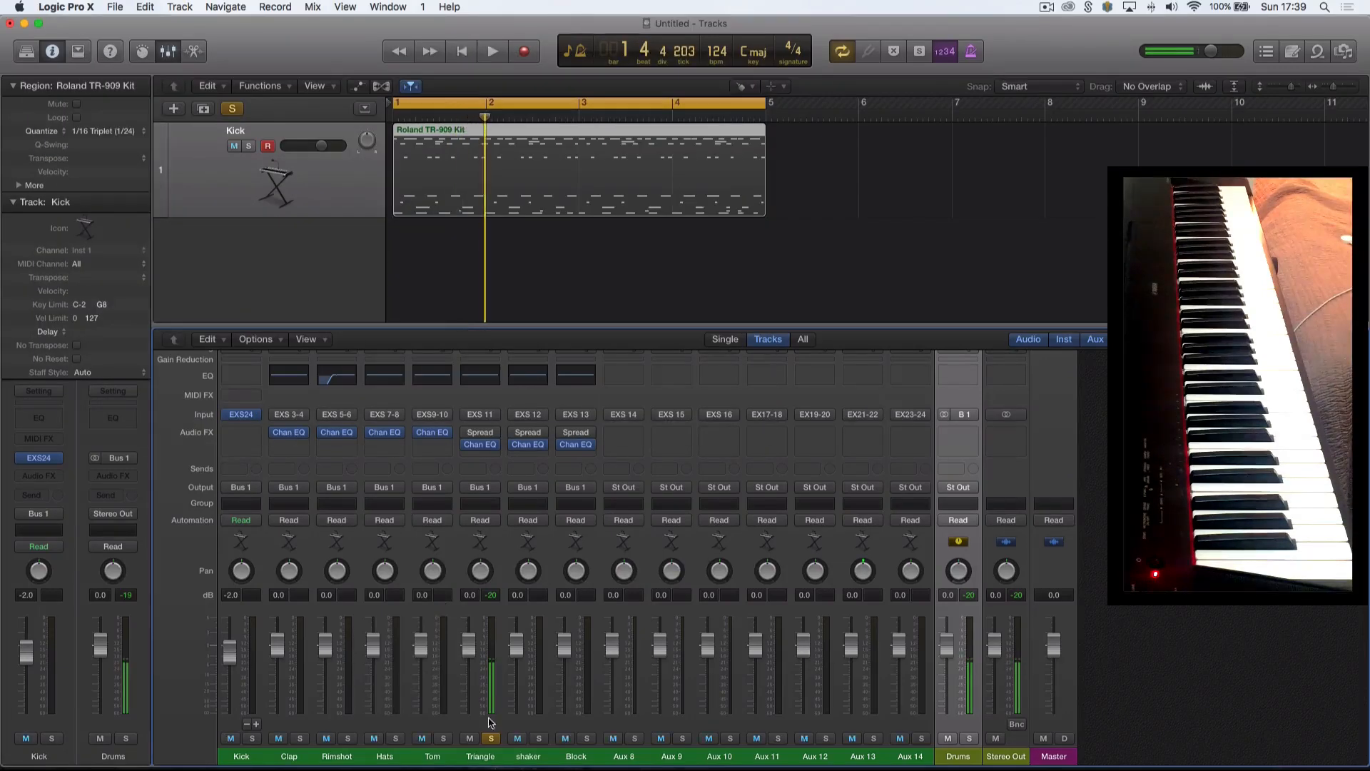
Solo the shaker instead of the Triangle and examine its spectrum in its Channel EQ analyzer.
click(542, 739)
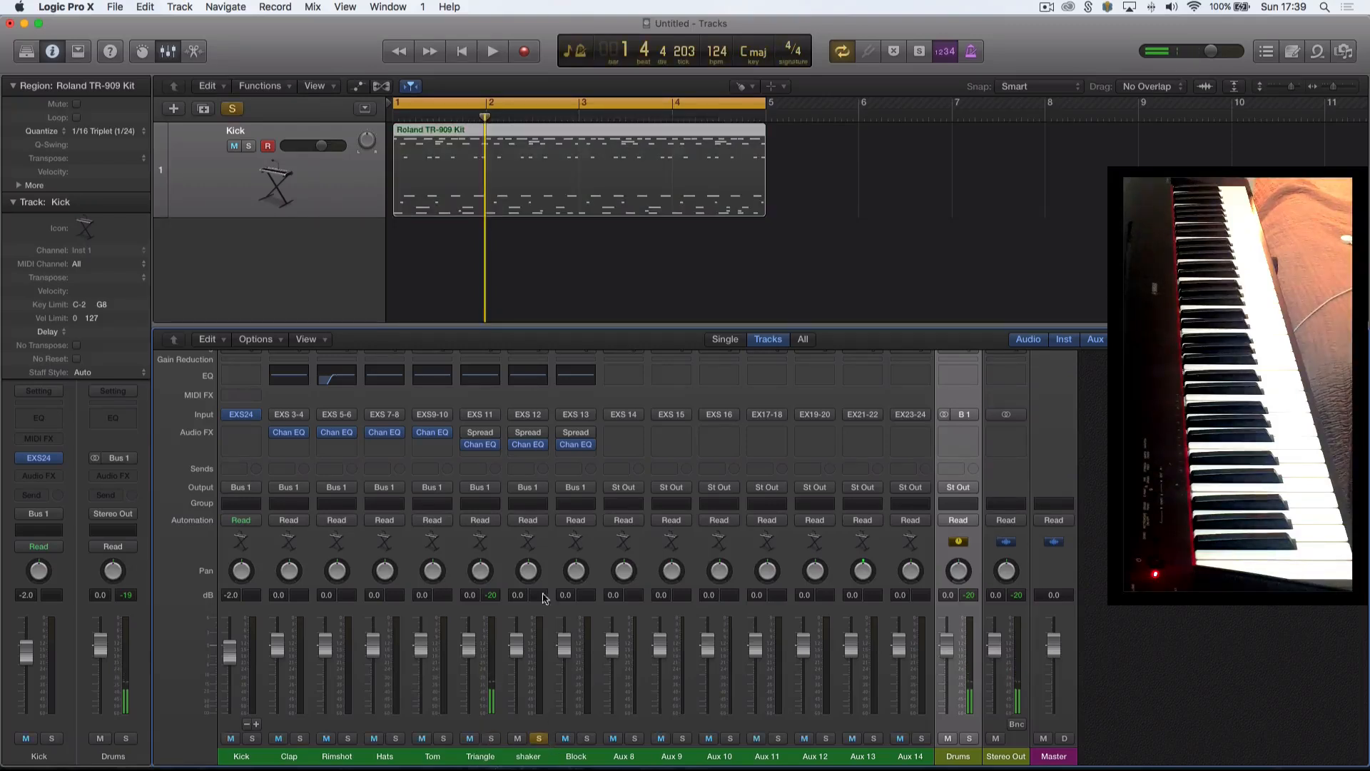
click(528, 444)
click(96, 391)
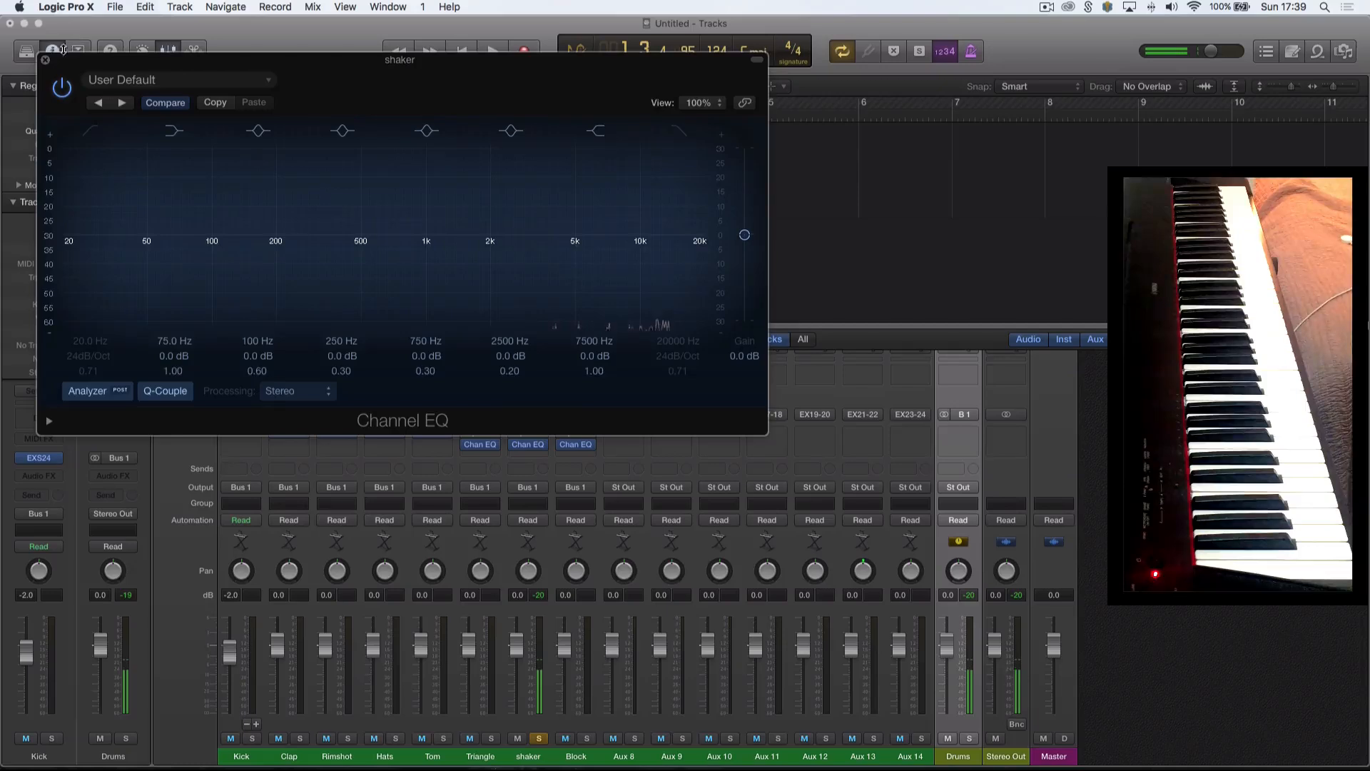
click(45, 61)
Solo the Block instead of the shaker and examine its spectrum in its Channel EQ analyzer during playback.
click(587, 739)
click(576, 444)
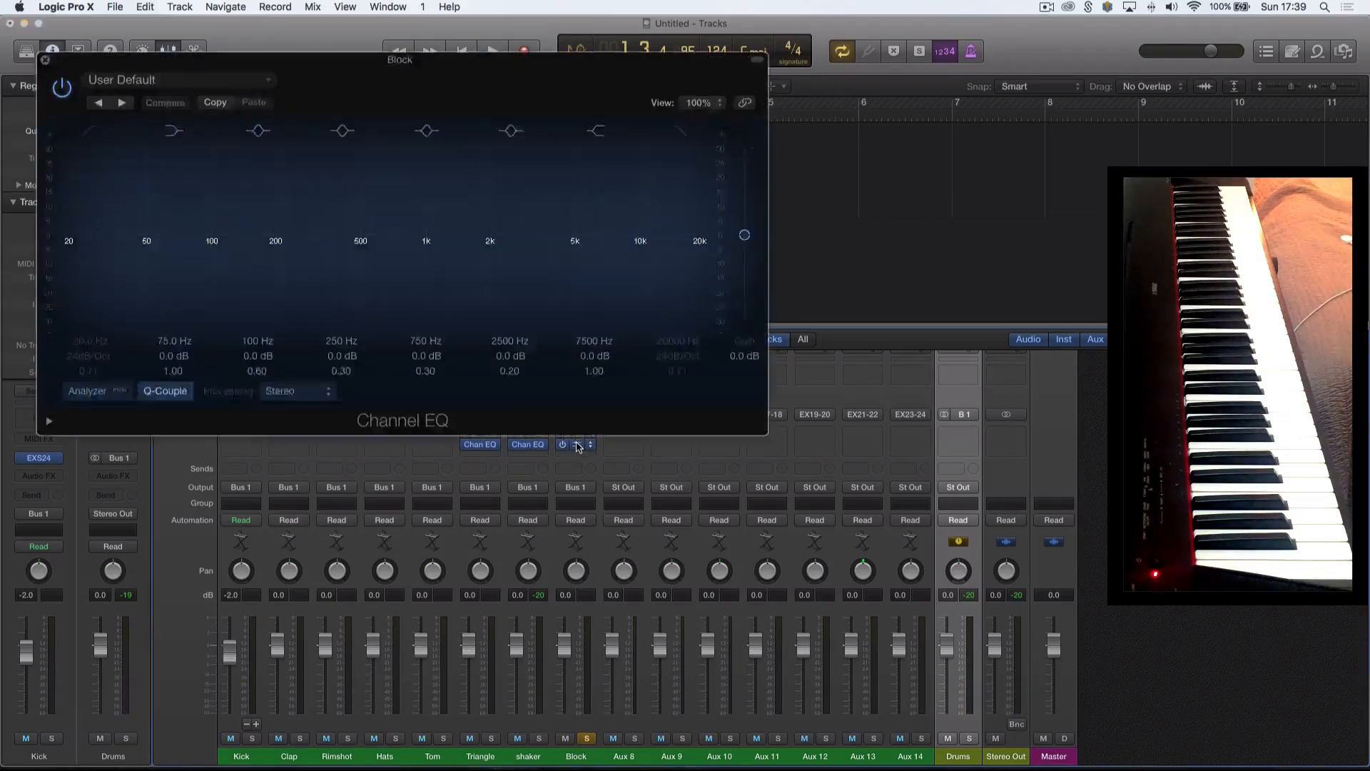
key(space)
click(87, 390)
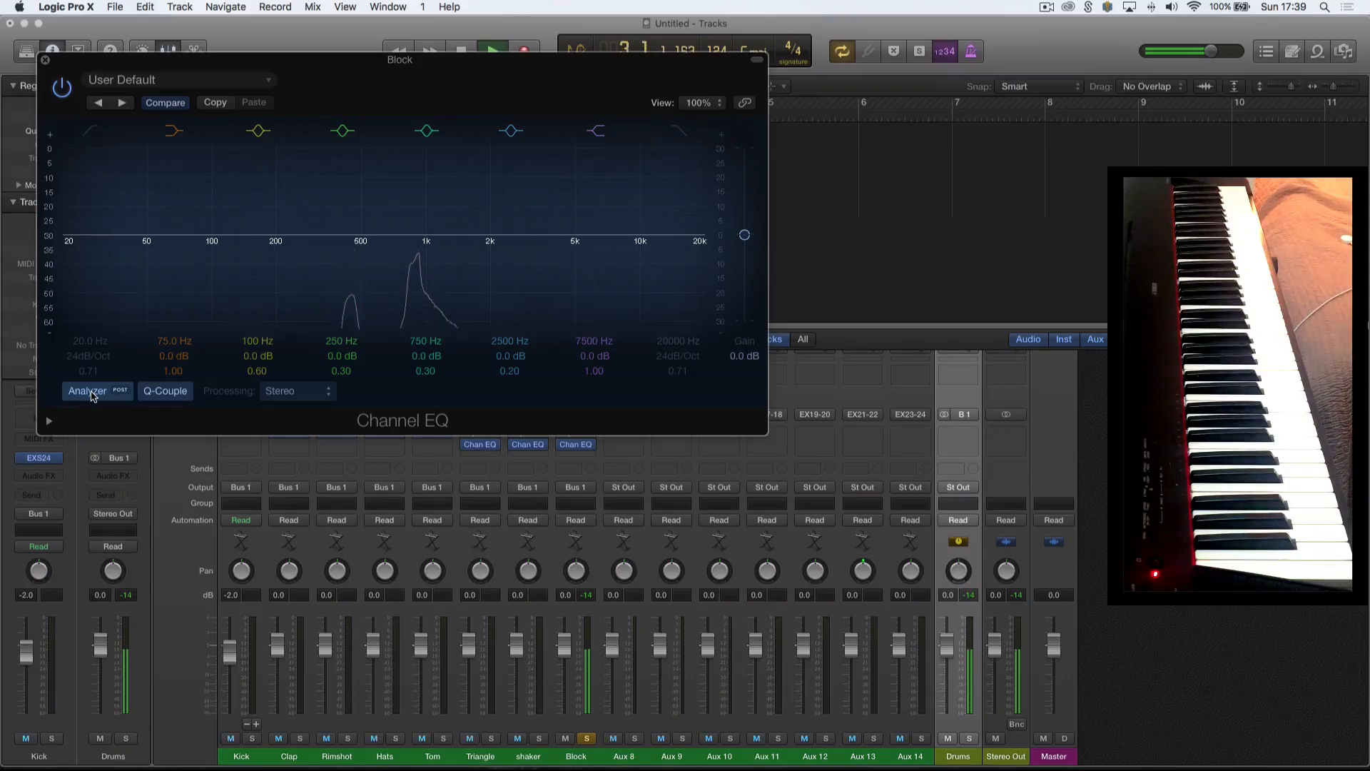
click(45, 60)
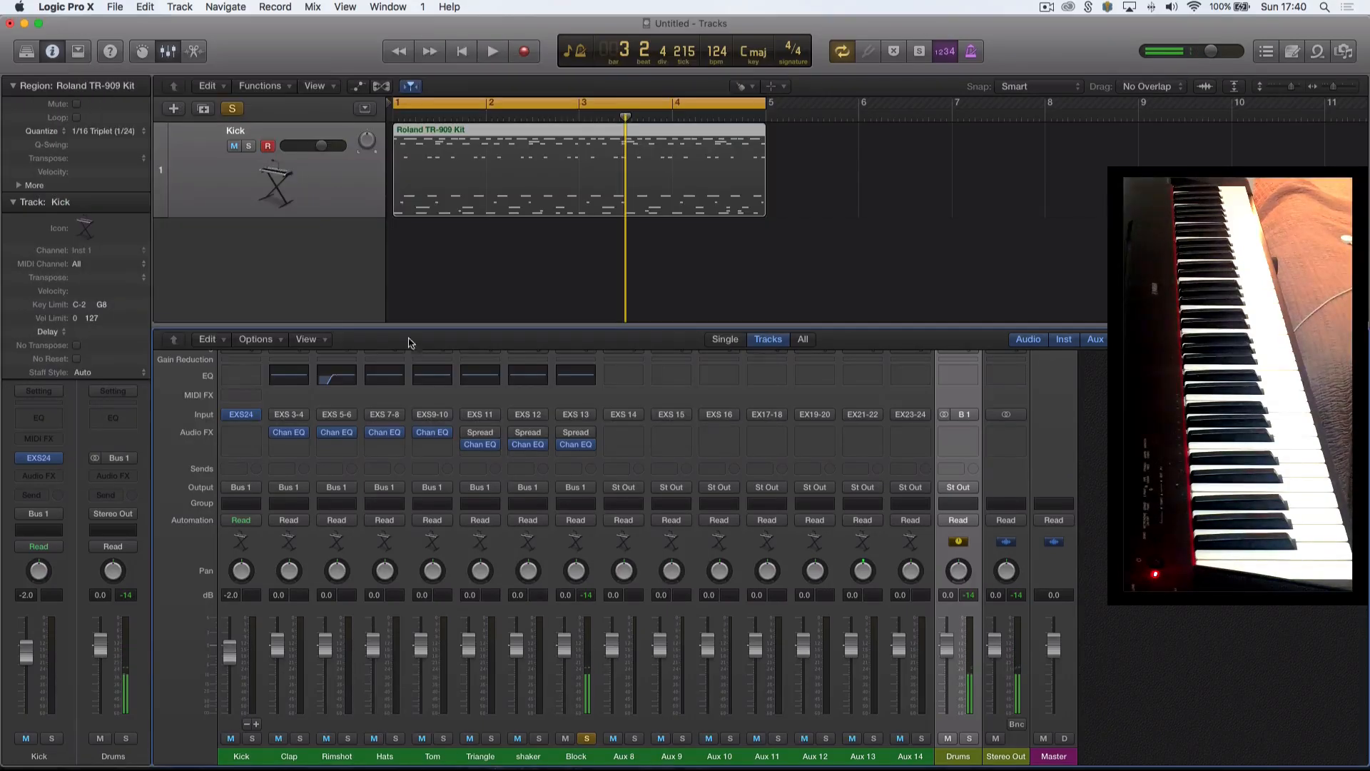
Unsolo the Block and listen to the full drum mix.
click(586, 737)
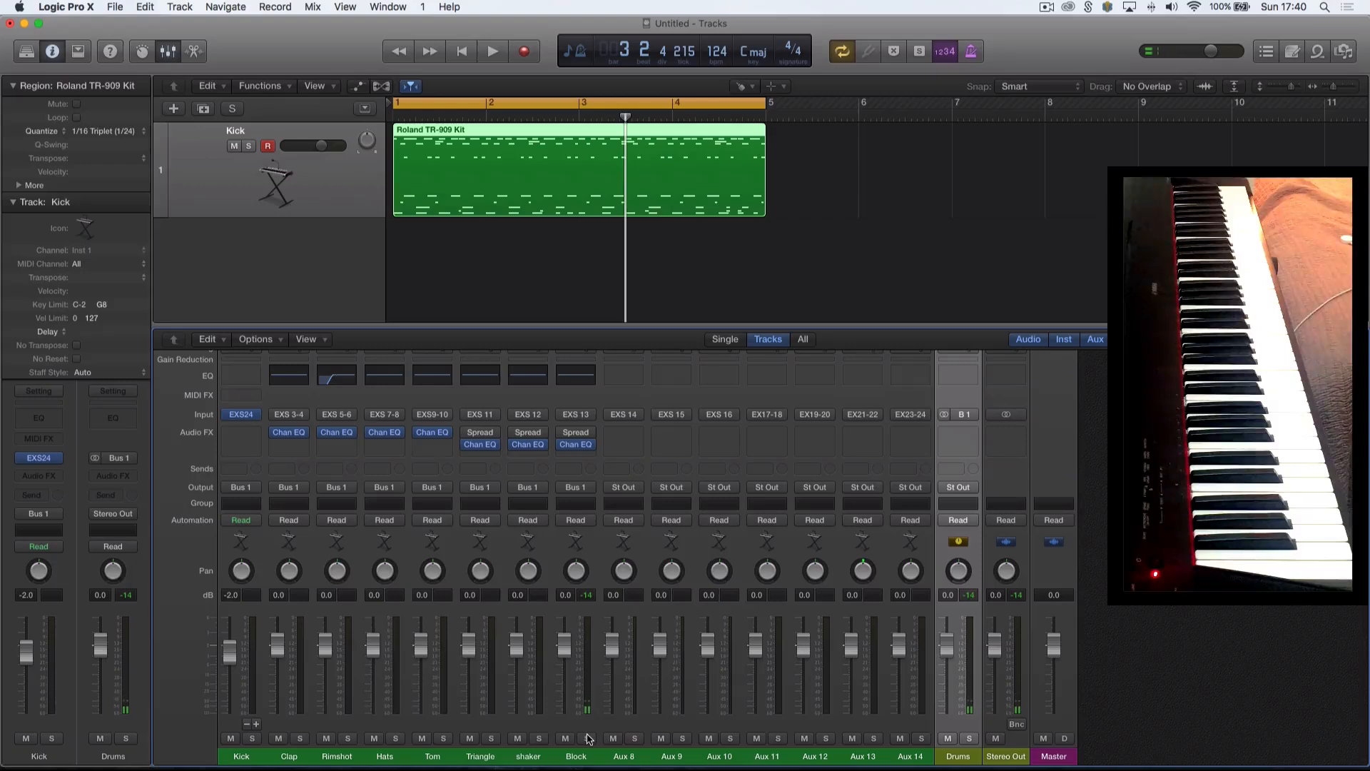
key(space)
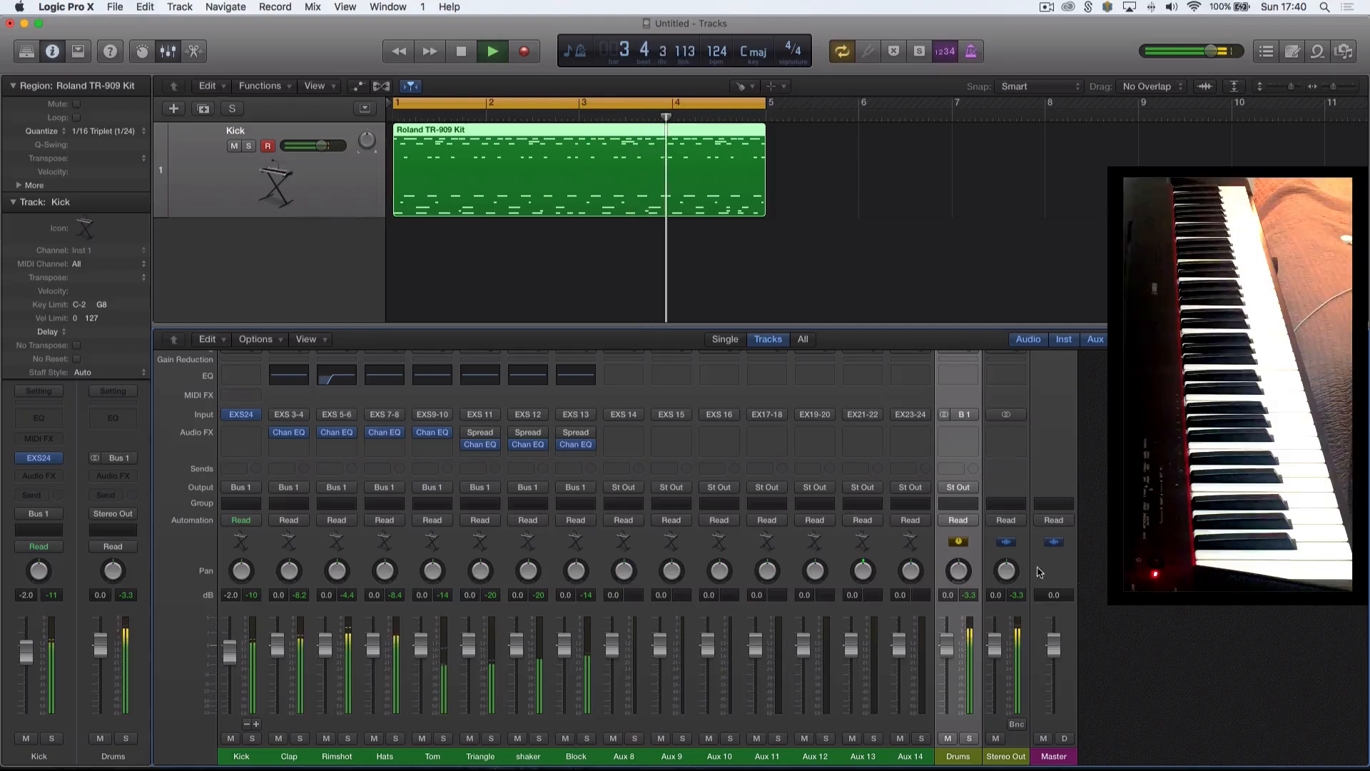
key(space)
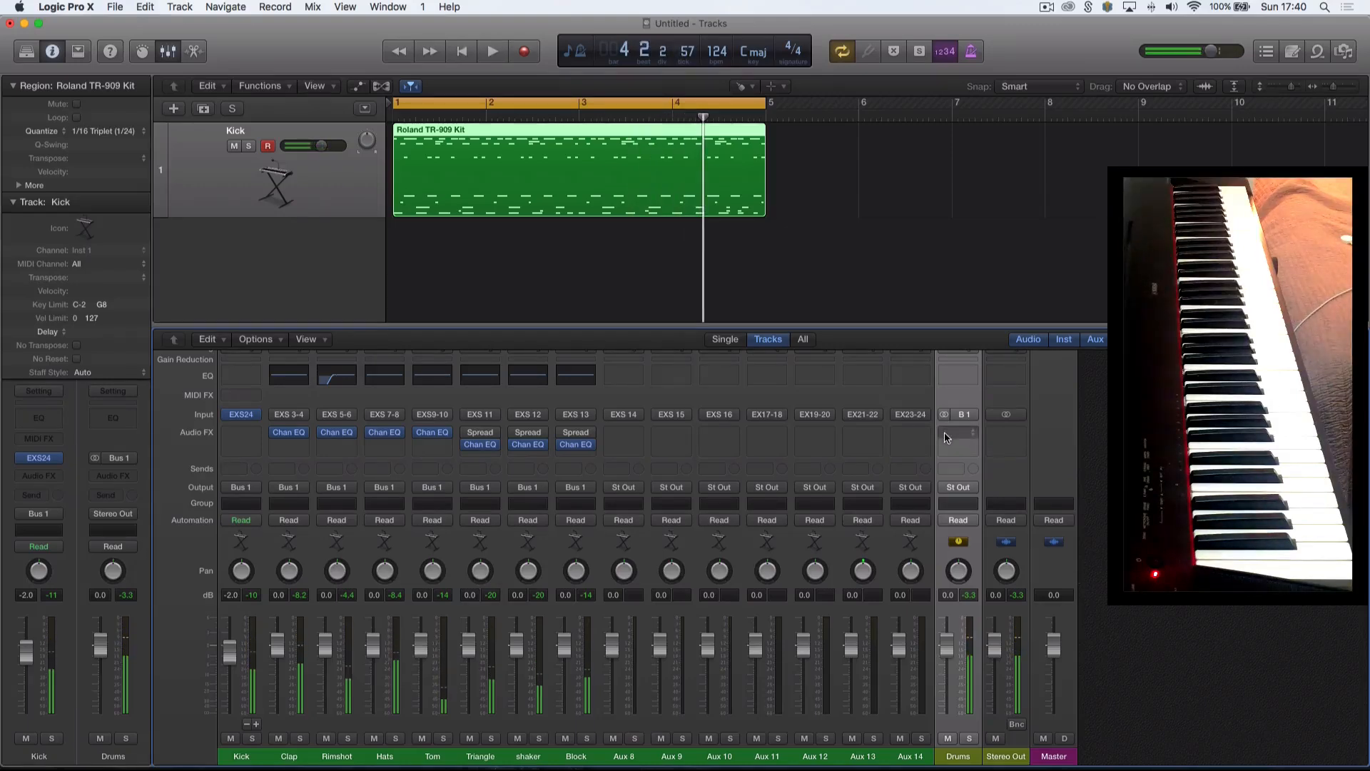
Create one new EXS24 software instrument track below the Kick and hide the Library.
click(554, 261)
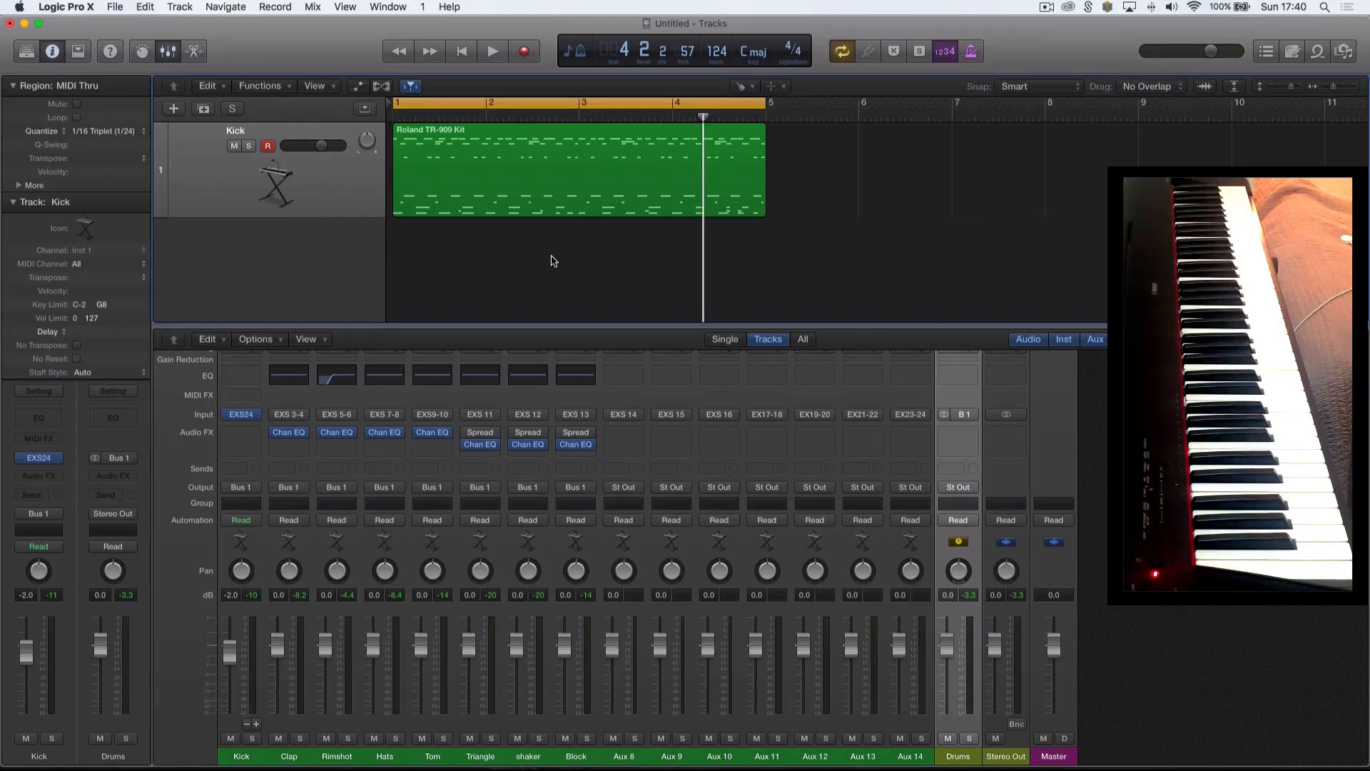
click(275, 278)
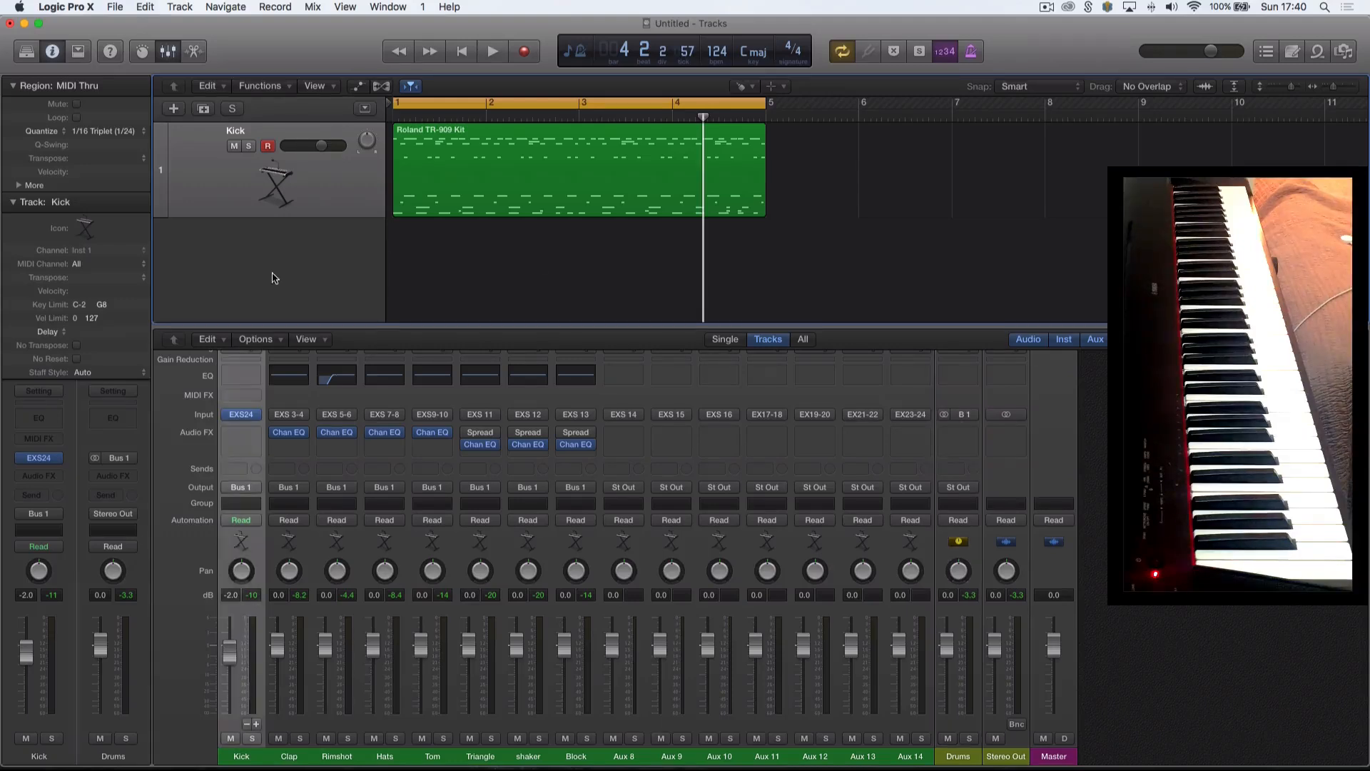
click(173, 111)
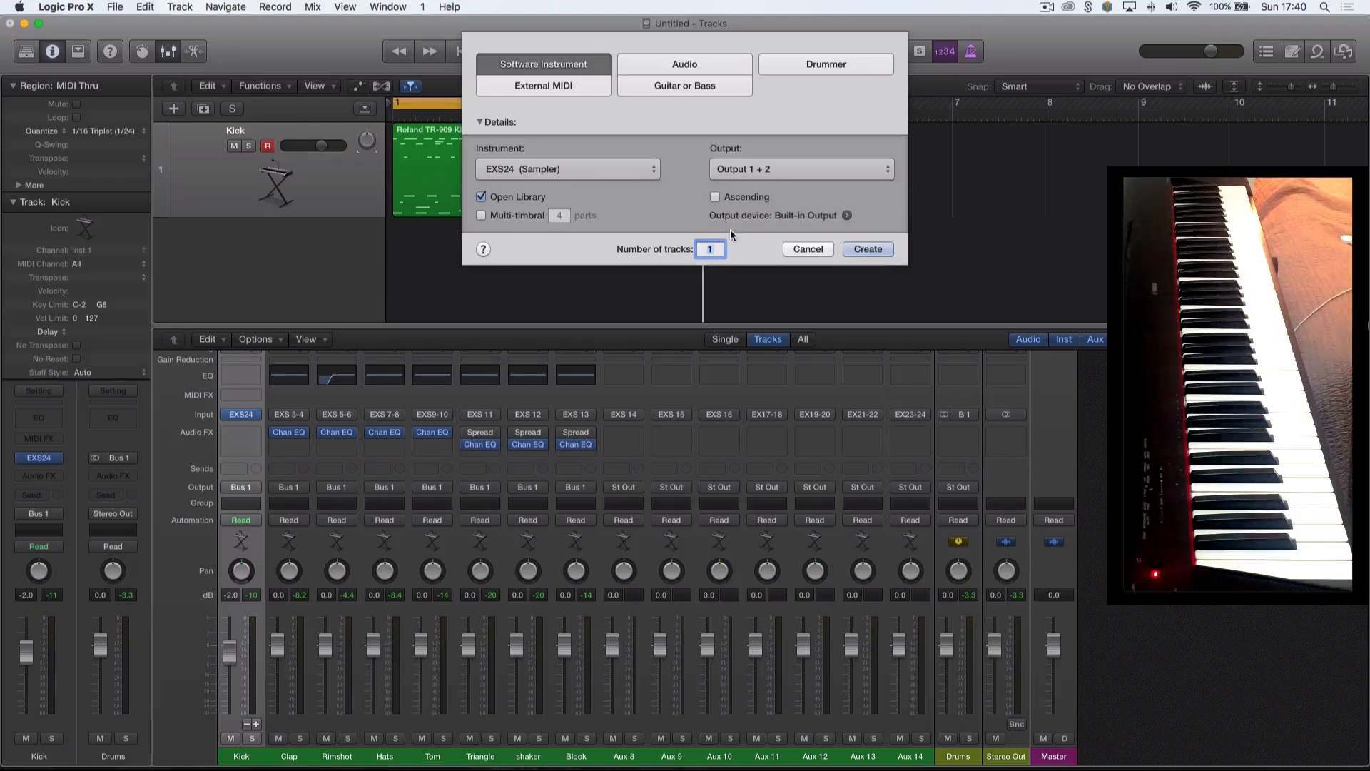
click(867, 248)
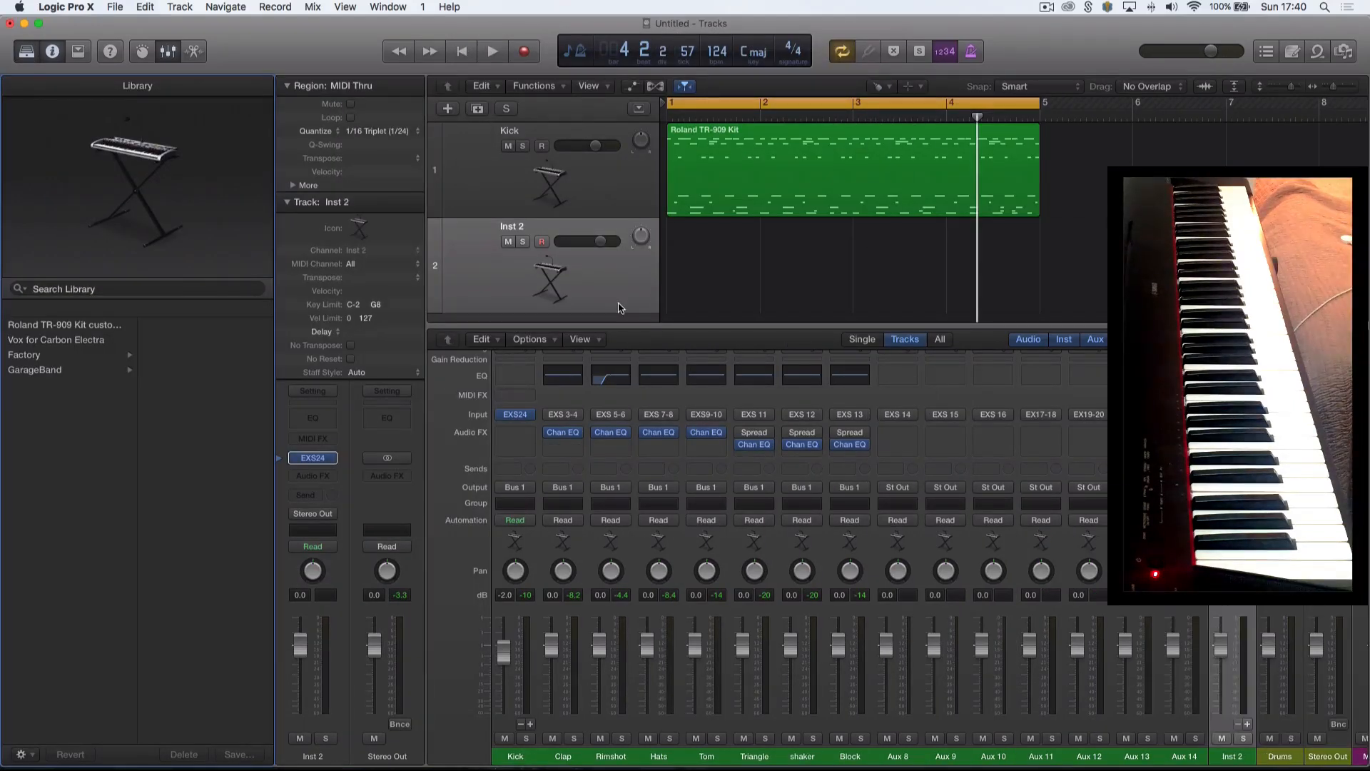
click(25, 50)
Open the new track's EXS24 sampler and load Suitcase Electric Piano from the factory Electric Pianos.
click(41, 458)
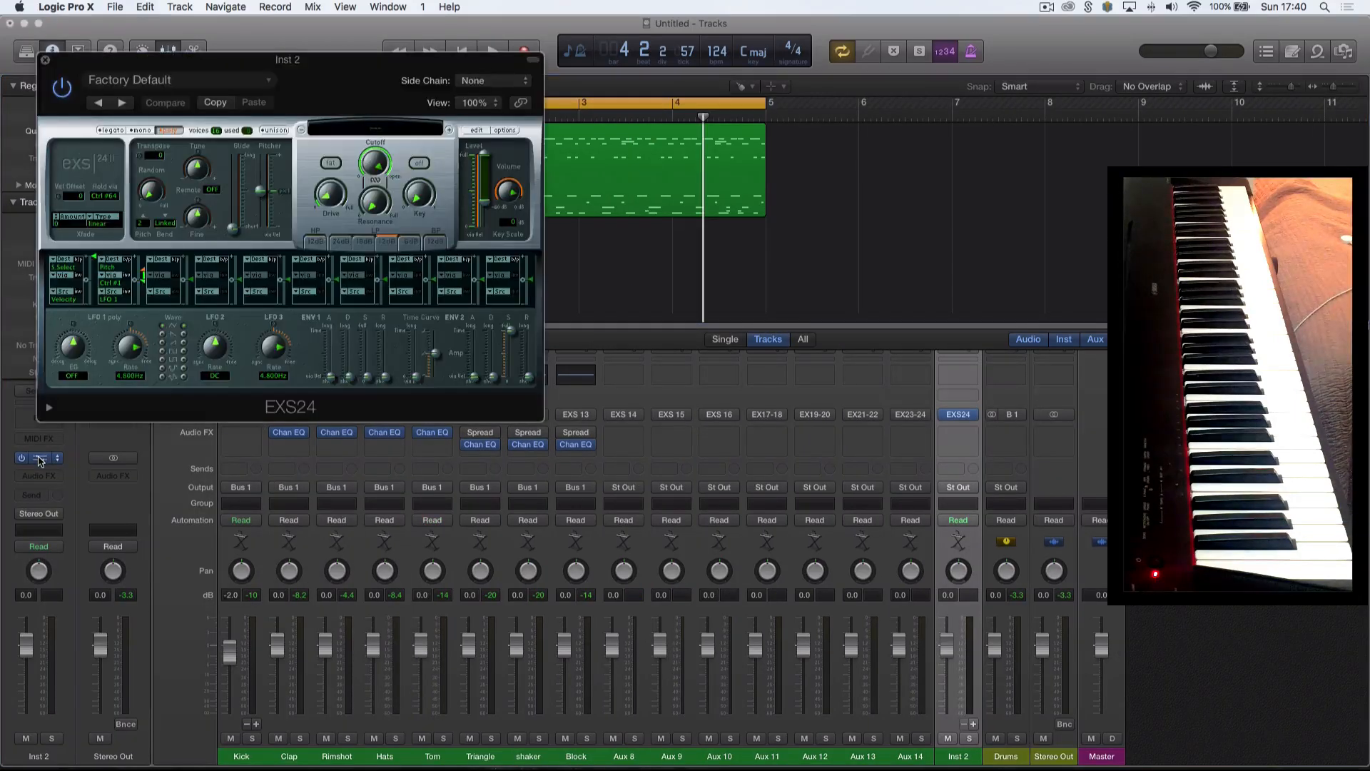
drag(359, 71, 594, 323)
click(604, 381)
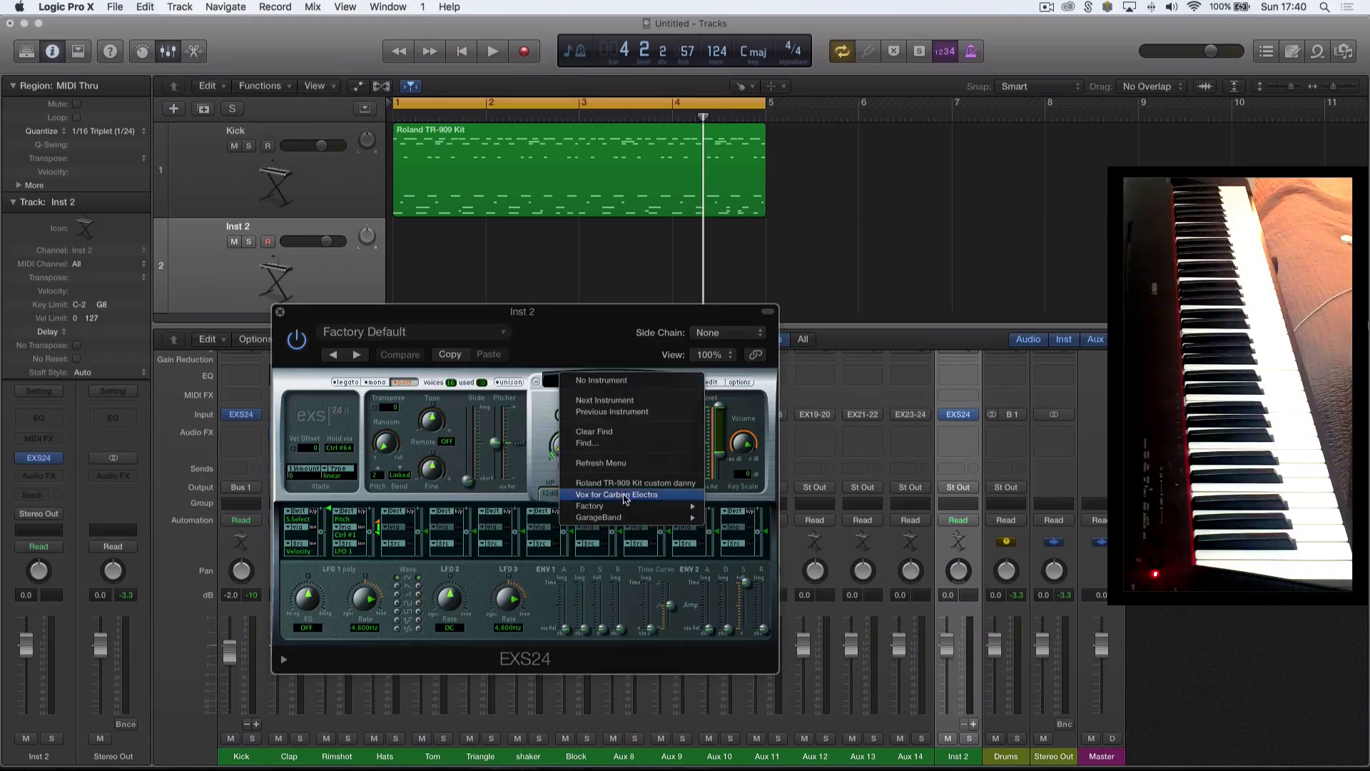
mouse_move(688, 506)
mouse_move(825, 564)
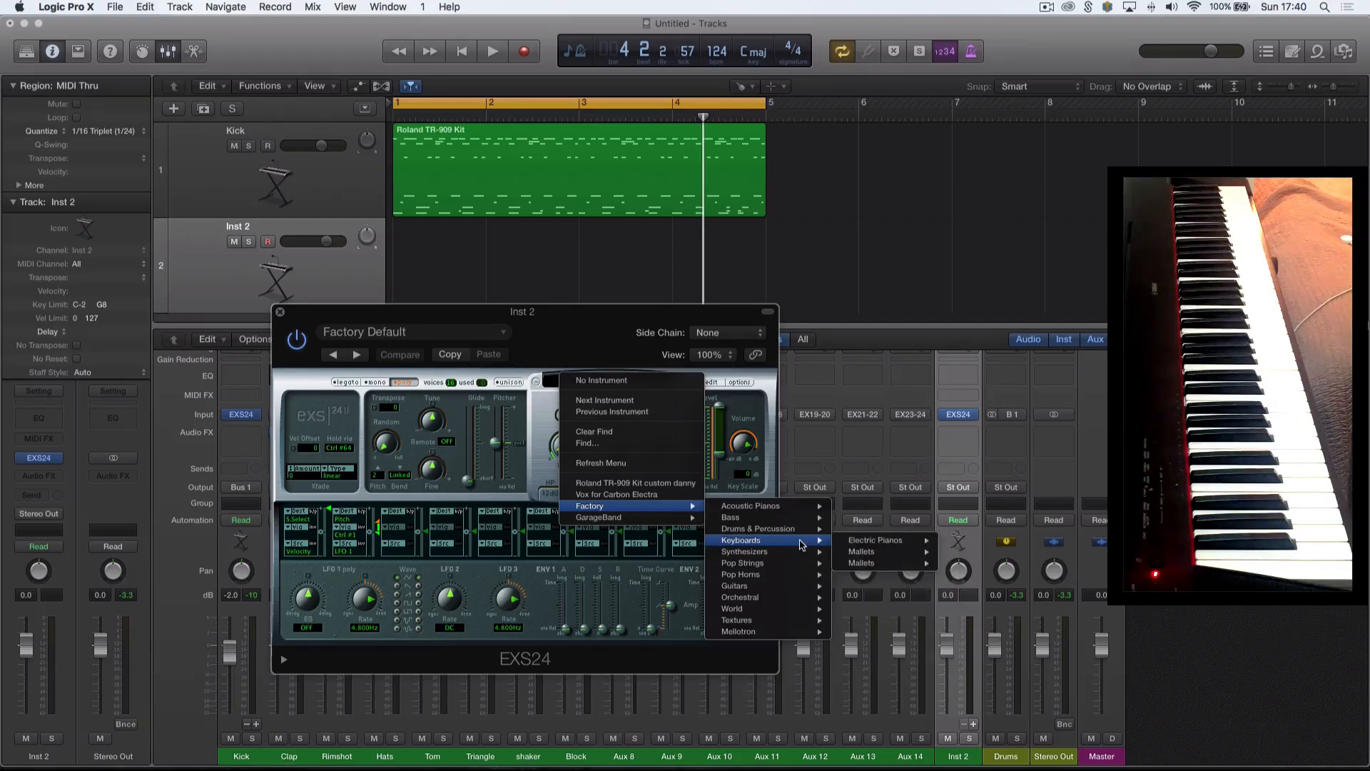
mouse_move(877, 545)
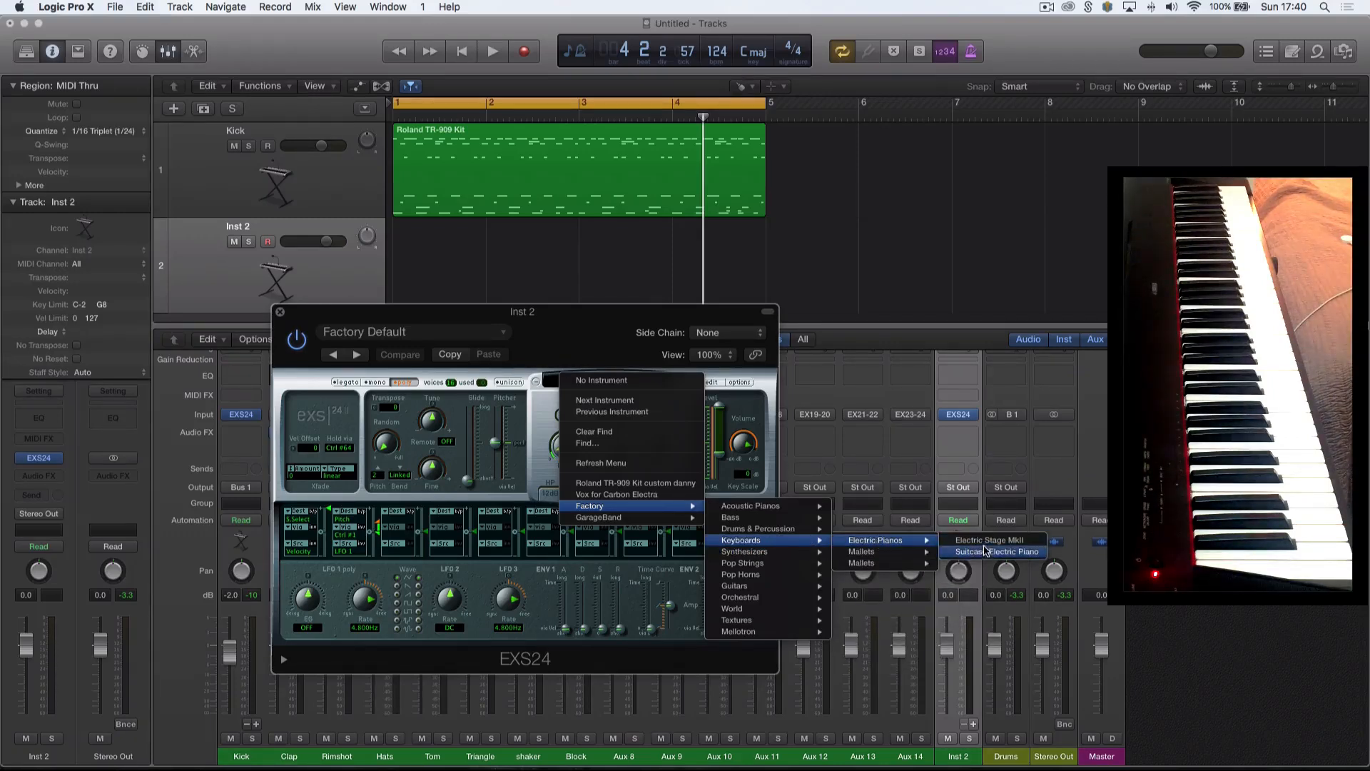
click(987, 553)
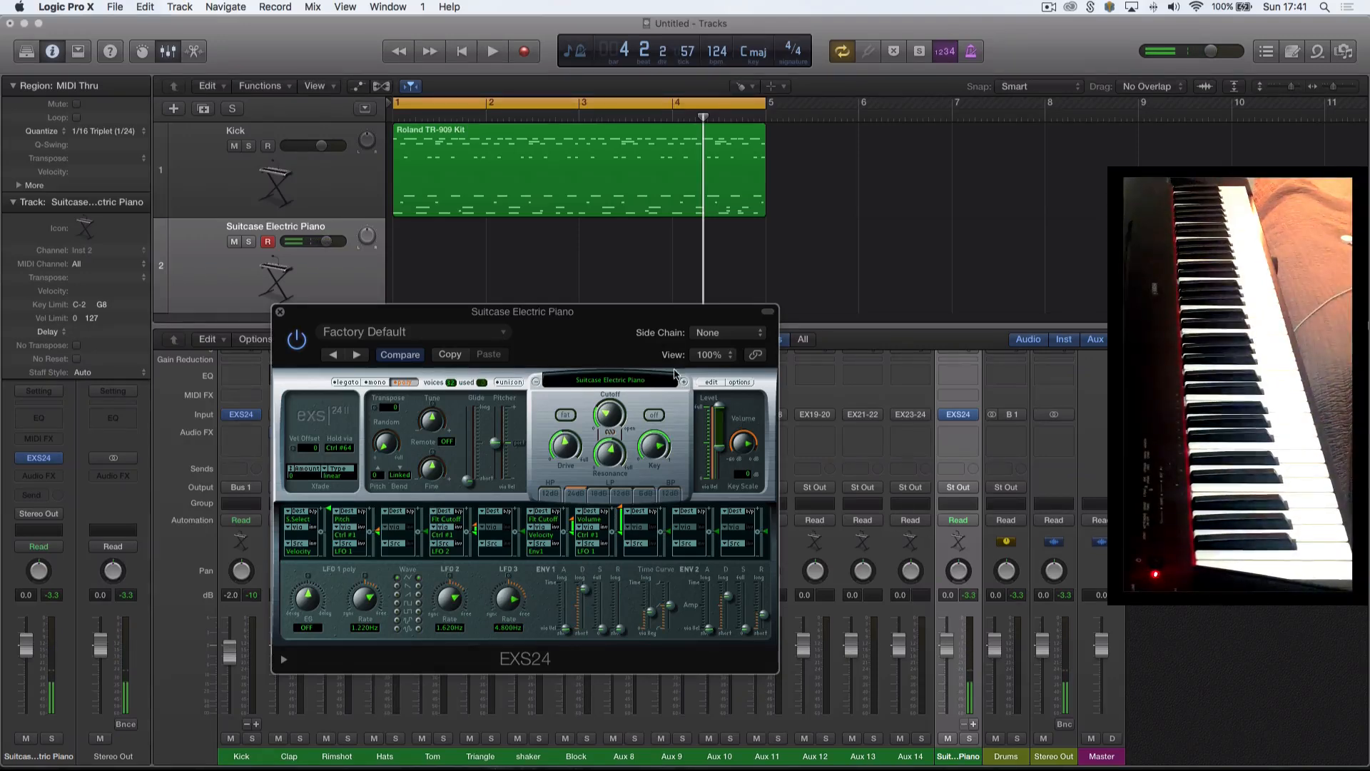
Step through neighbouring EXS24 instruments to compare Suitcase Electric Piano with Electric Stage MkII, ending on Electric Stage MkII.
click(684, 383)
click(535, 383)
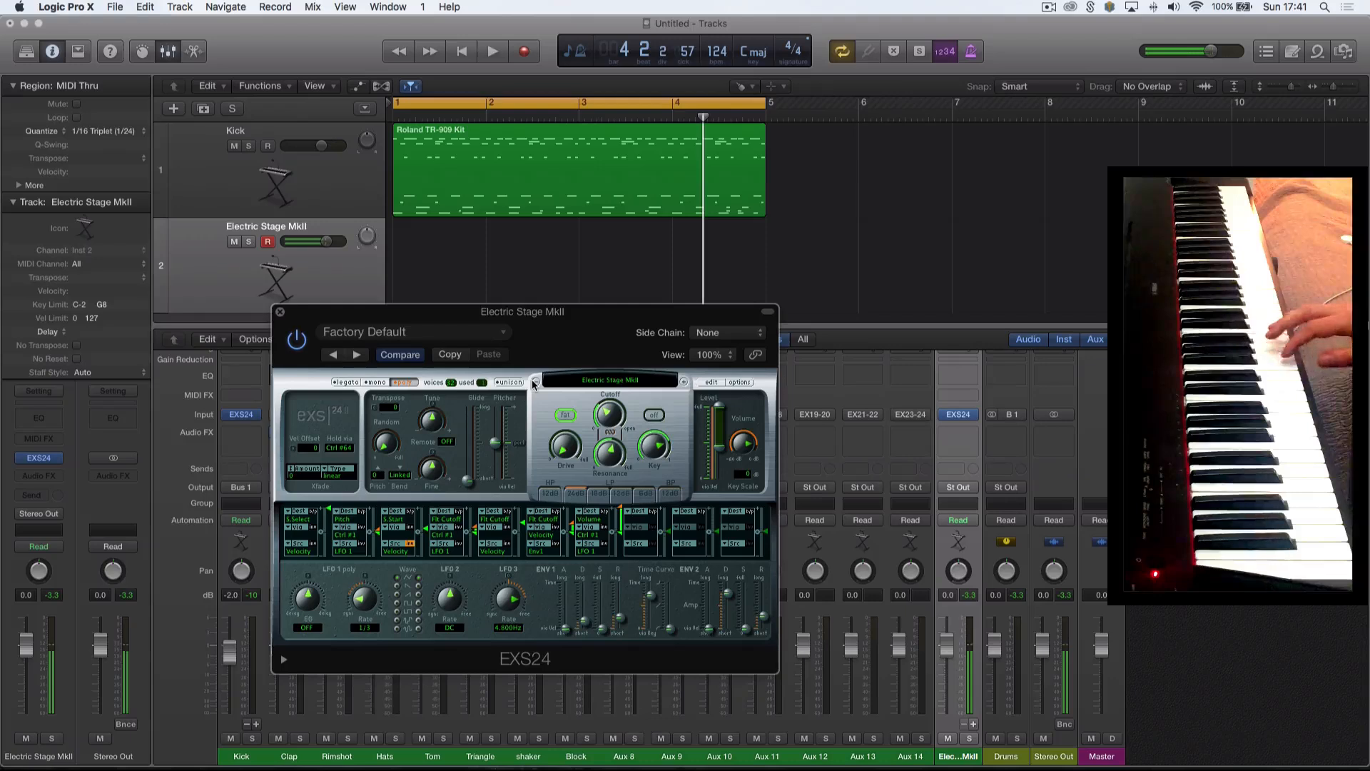
click(535, 384)
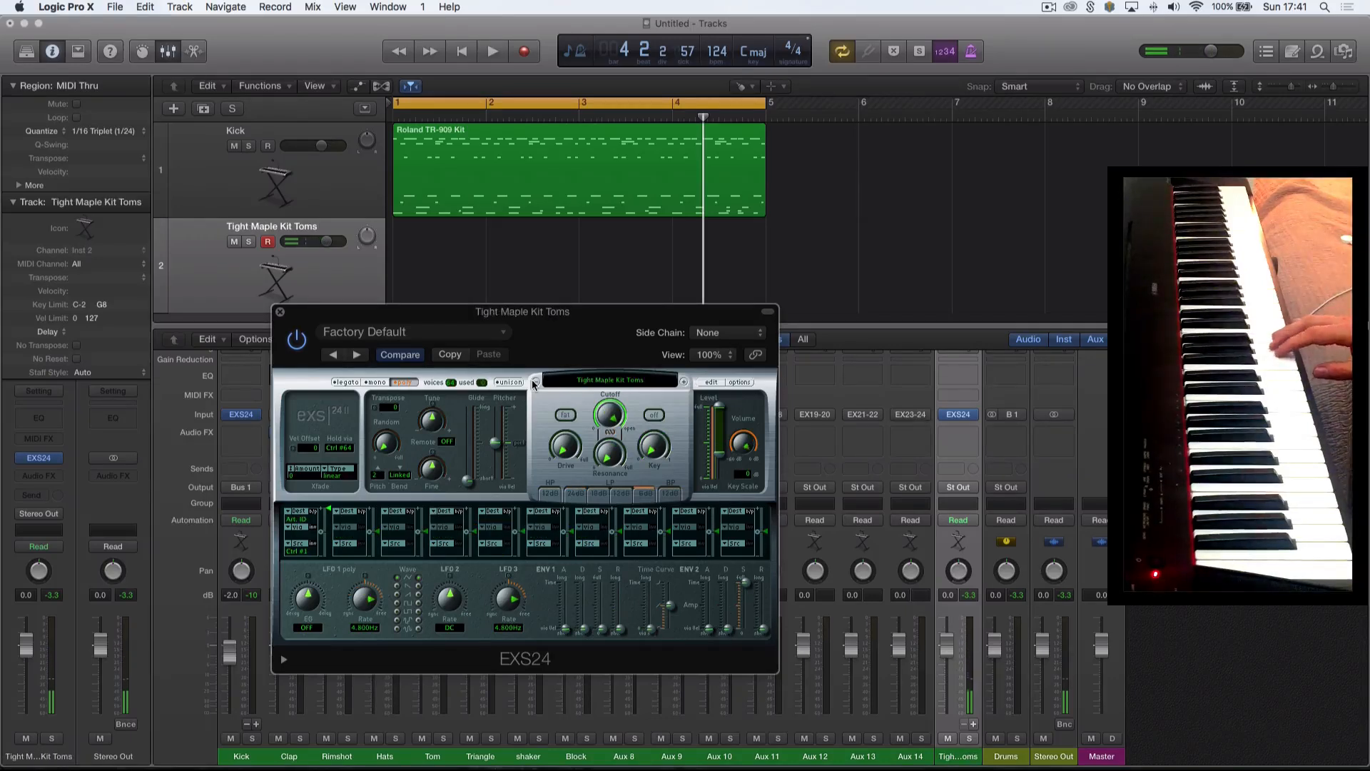
click(684, 384)
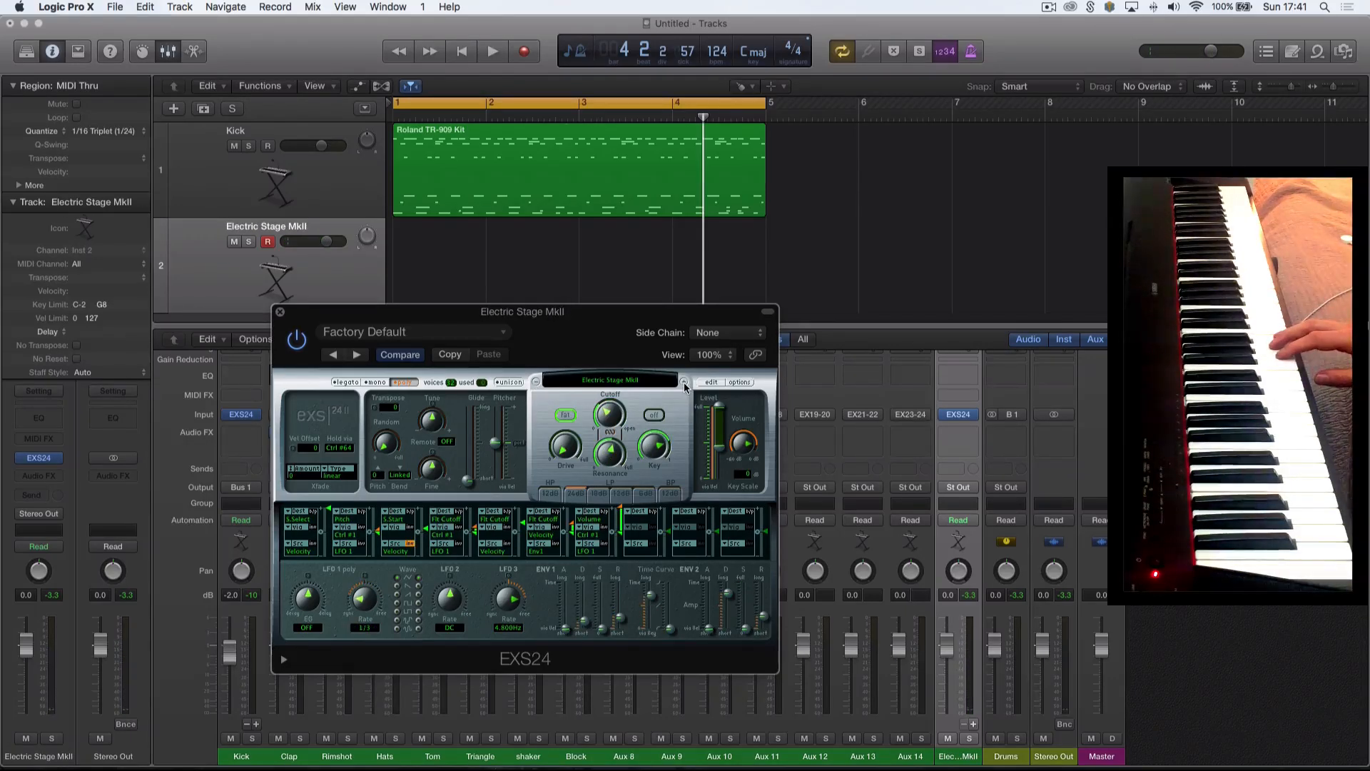
click(684, 383)
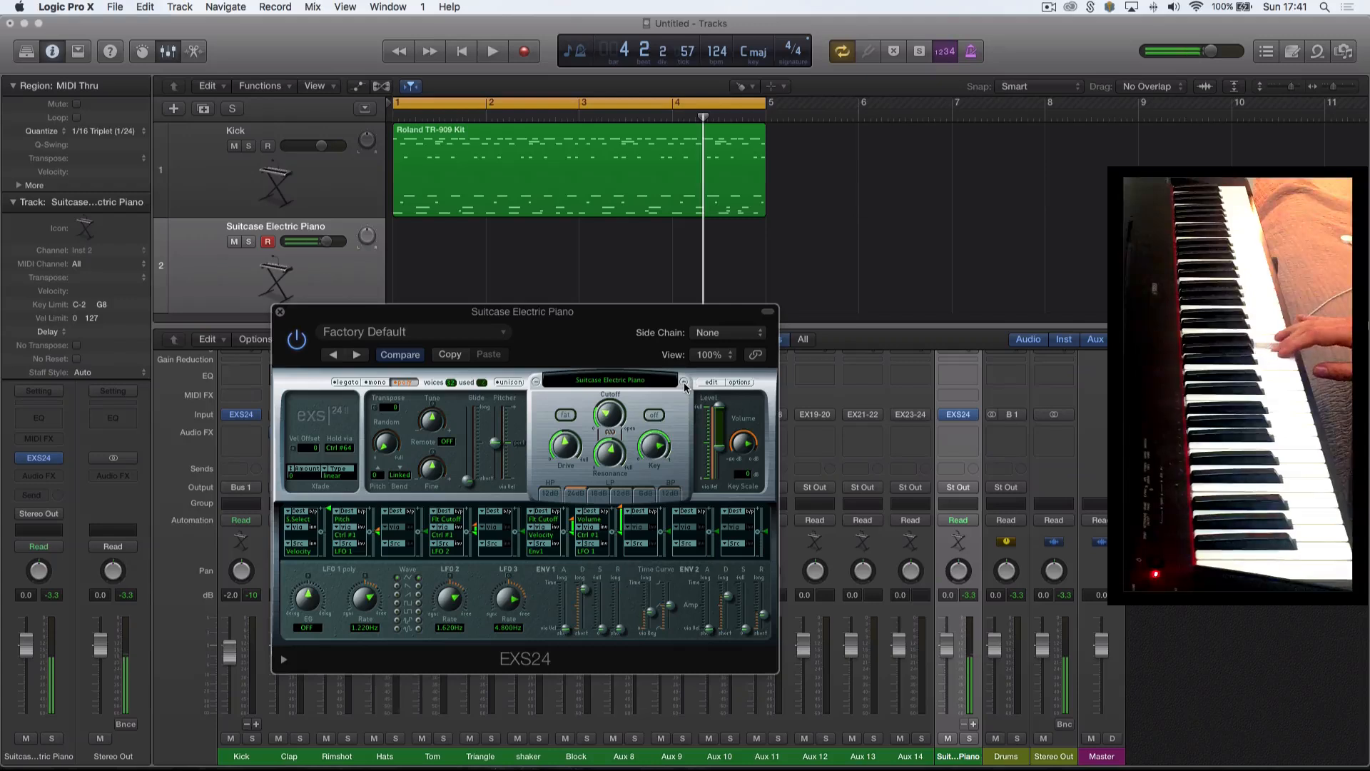
click(535, 383)
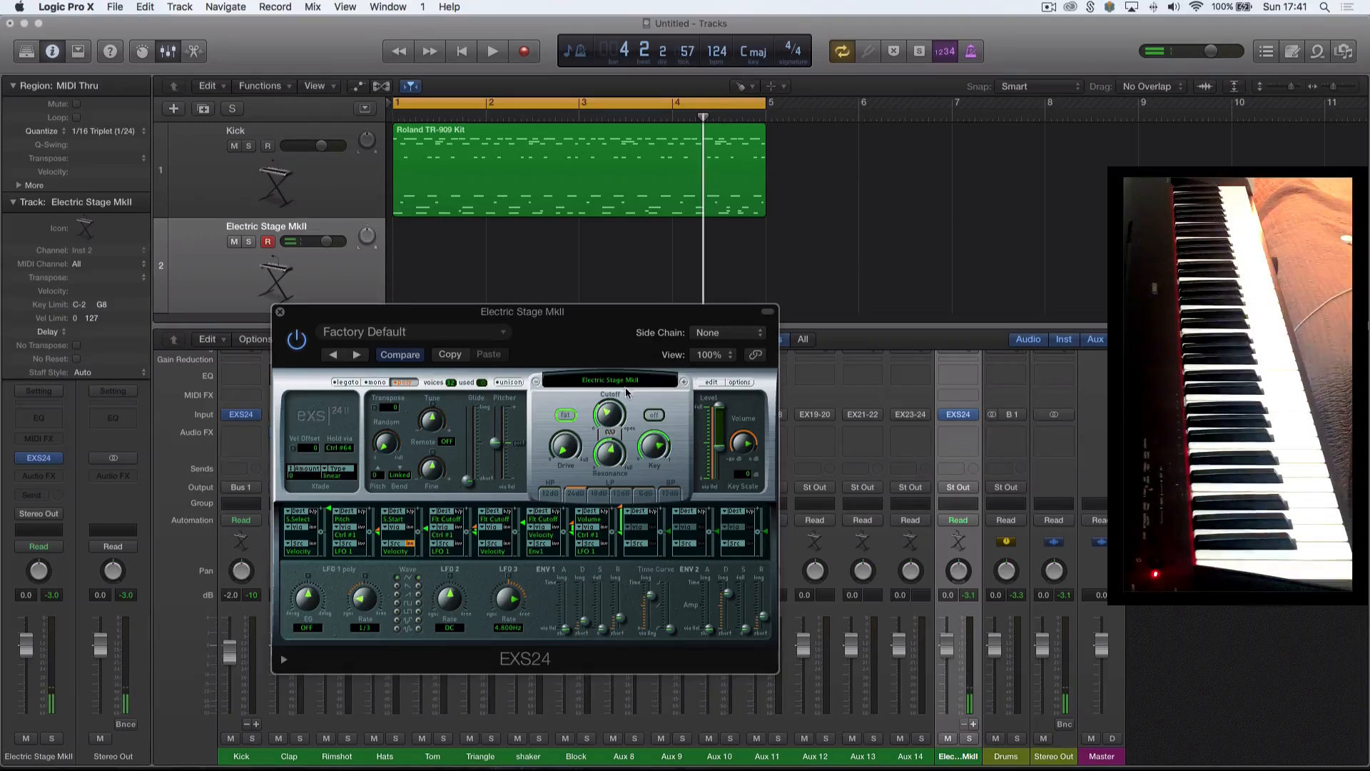
Browse the factory EXS24 instruments and load Marimba from the Mallets category of Keyboards.
click(606, 381)
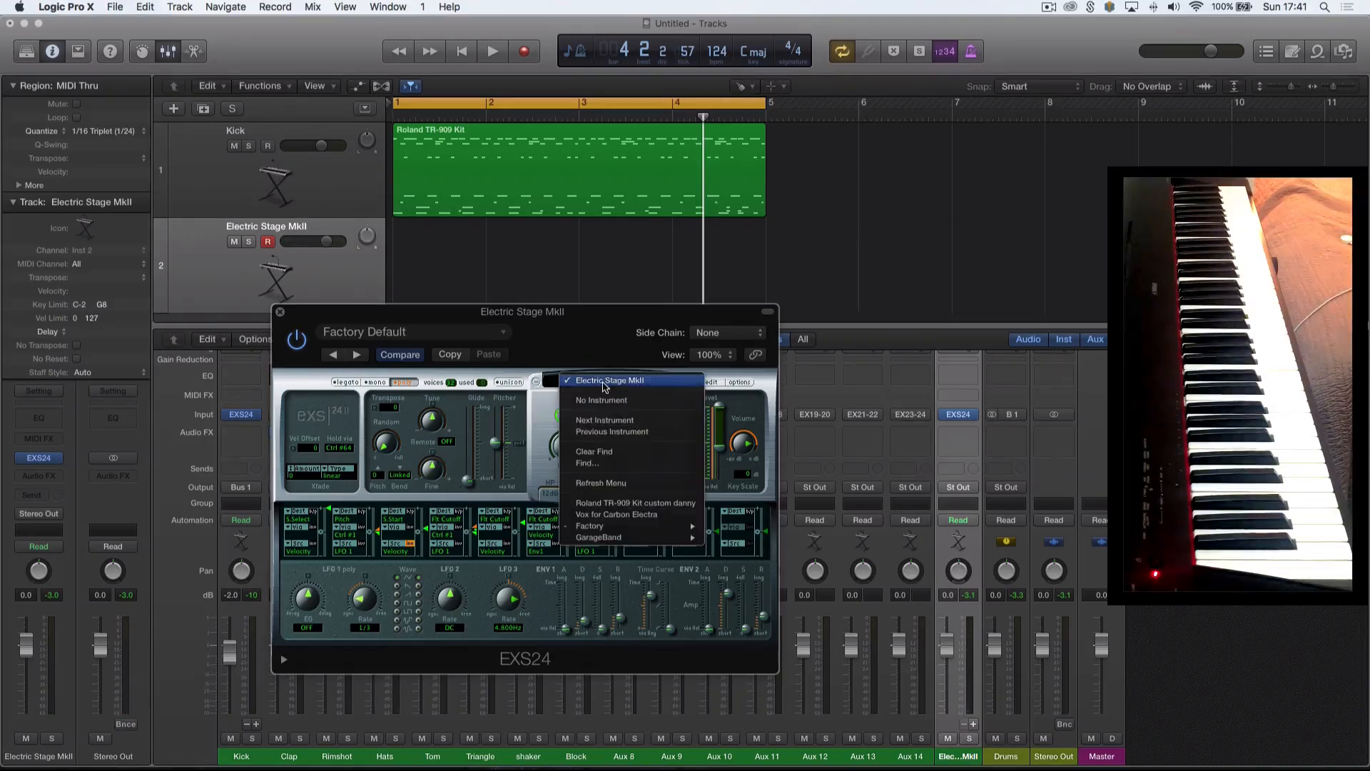
mouse_move(614, 544)
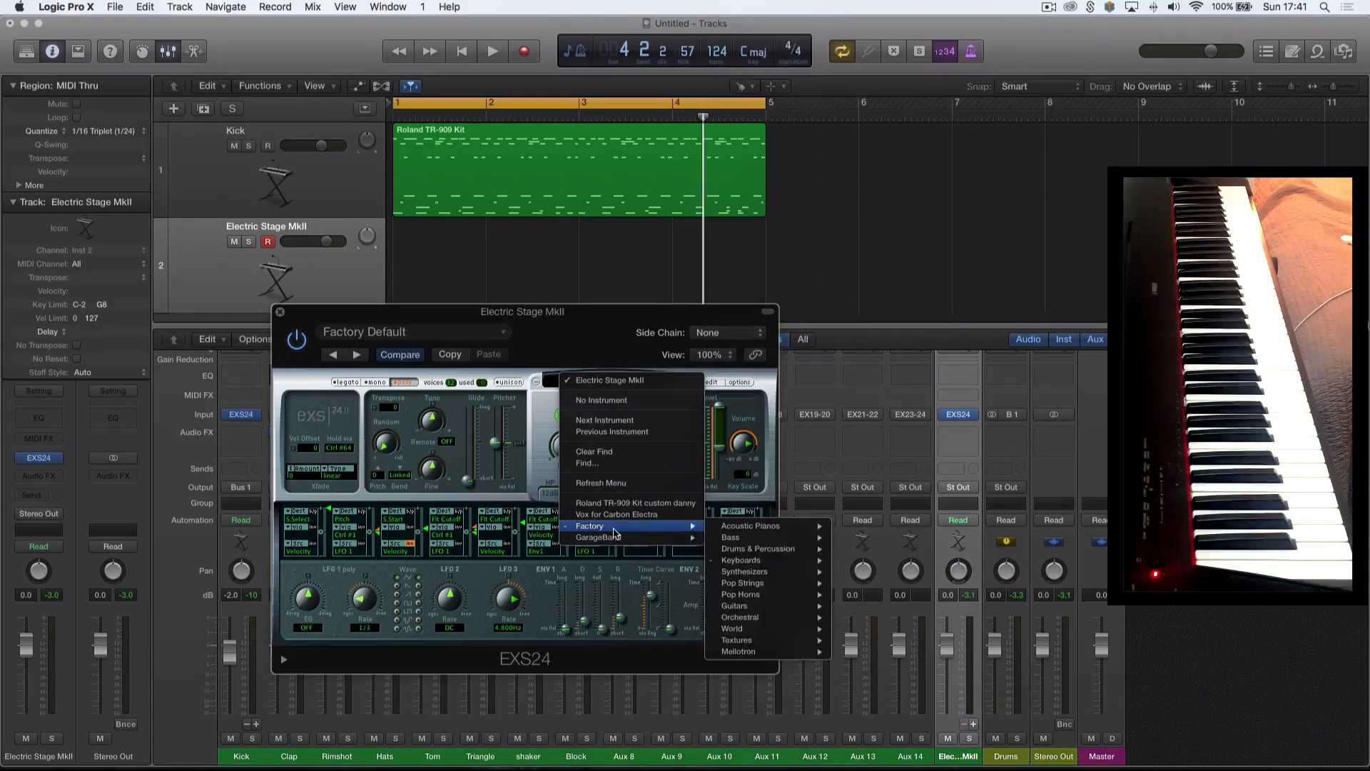
mouse_move(762, 555)
mouse_move(766, 584)
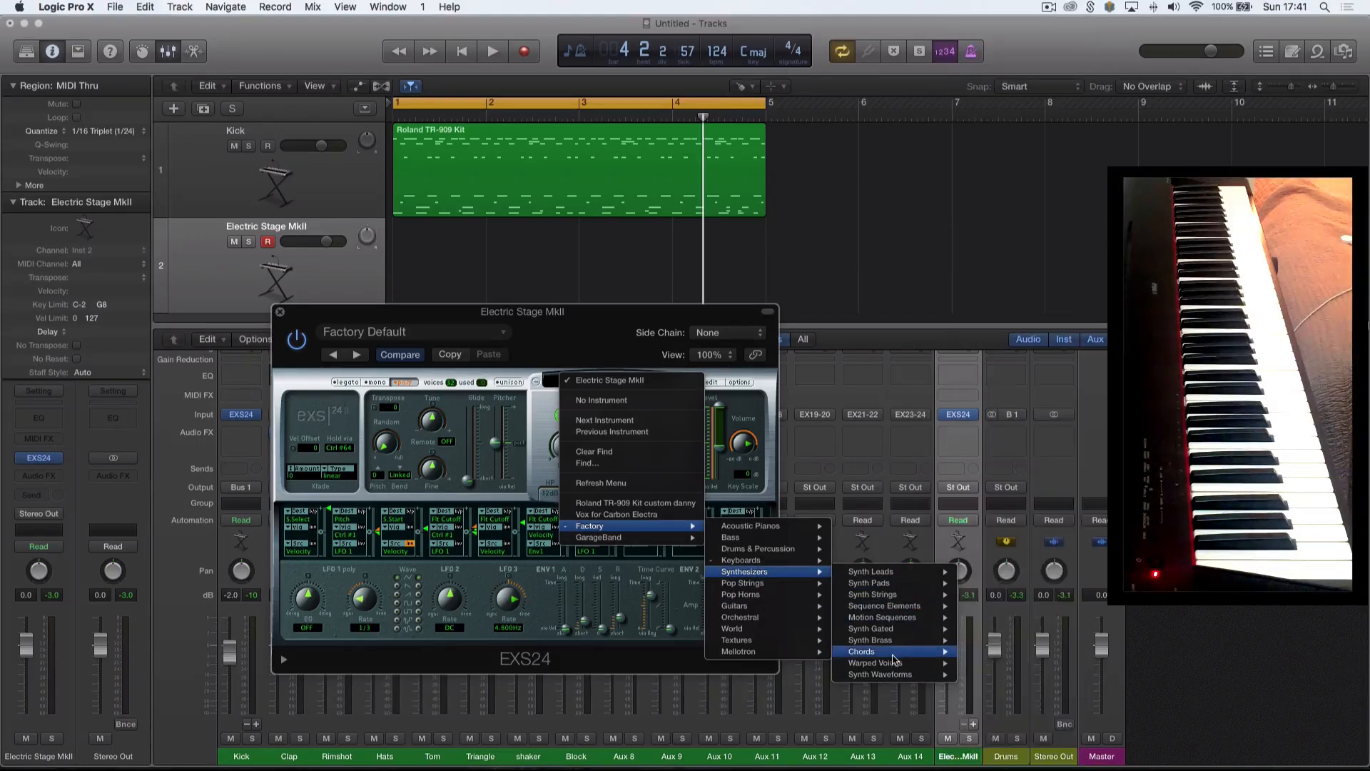
mouse_move(894, 658)
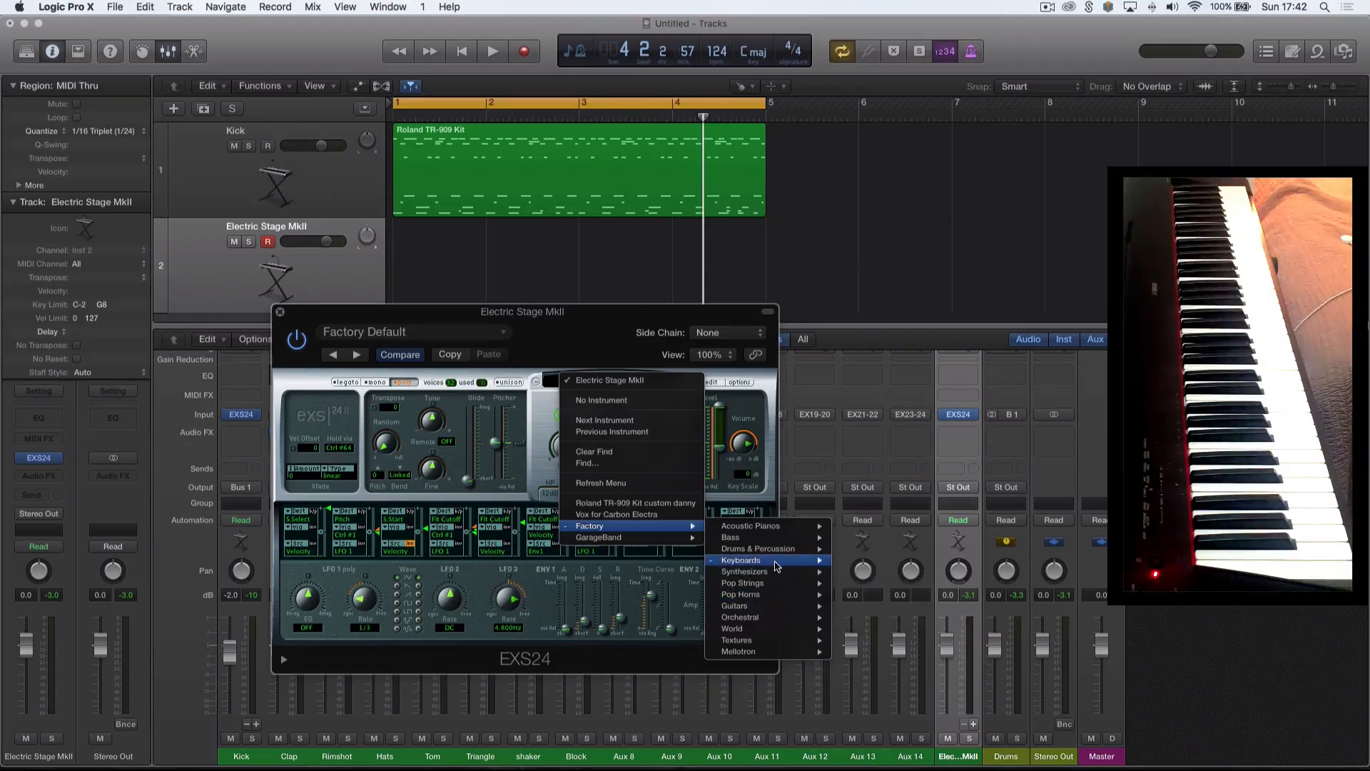
mouse_move(861, 574)
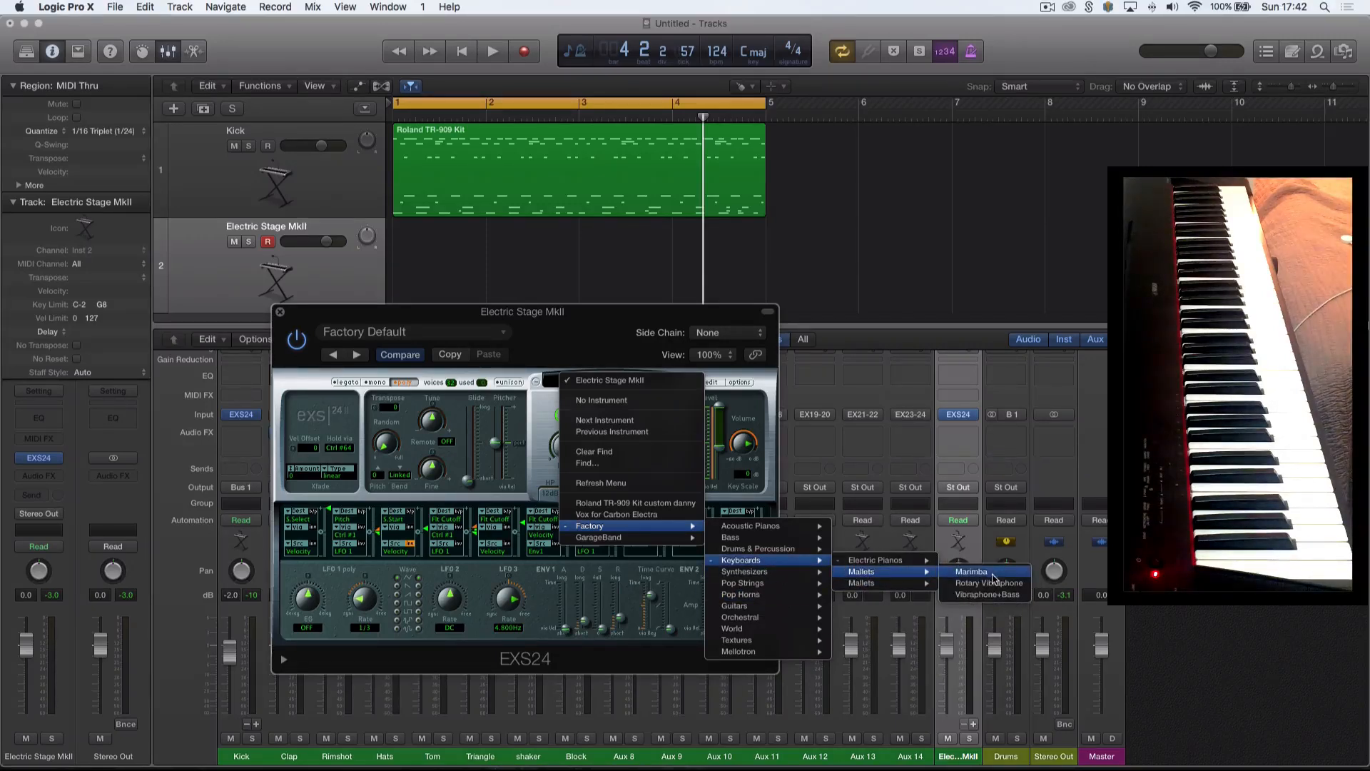
click(972, 572)
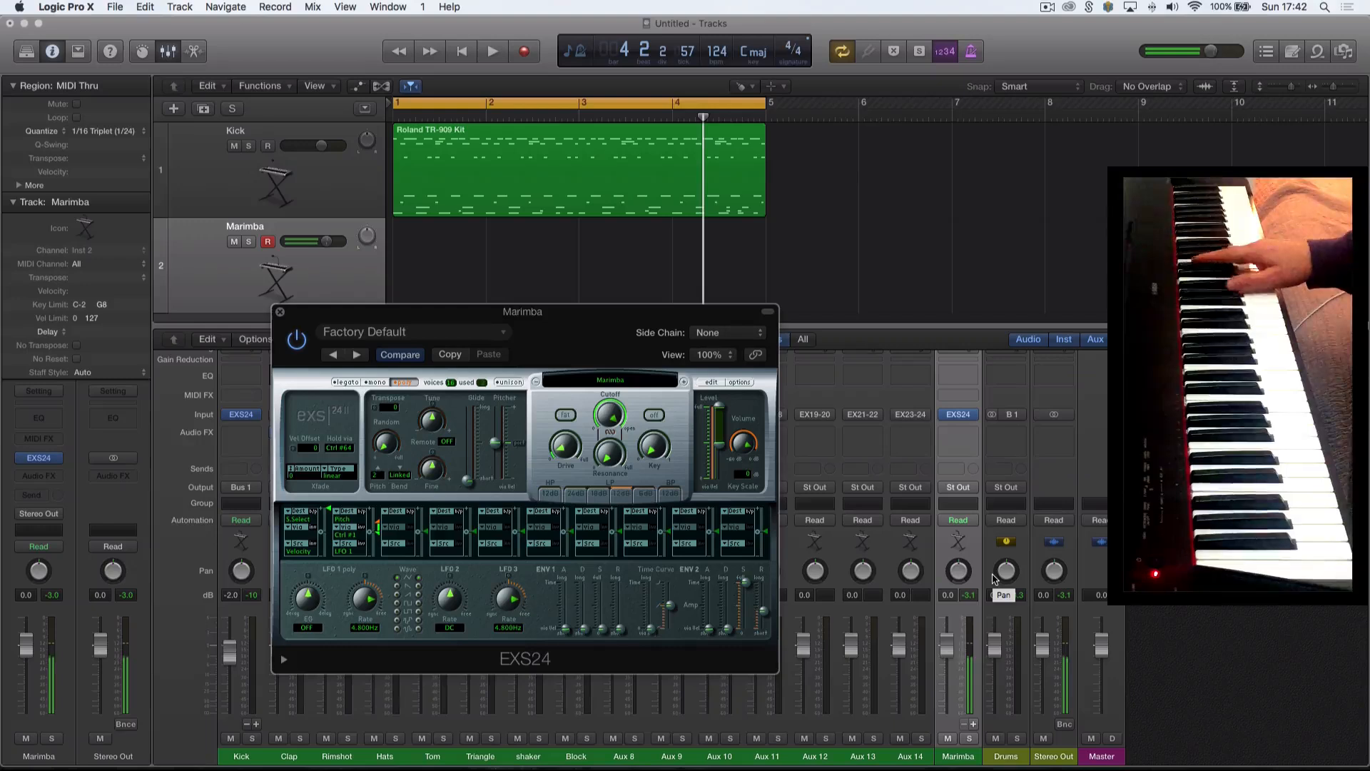
Record a four-bar part on the Marimba track over the looping drums, stop the transport and close the EXS24 window.
key(space)
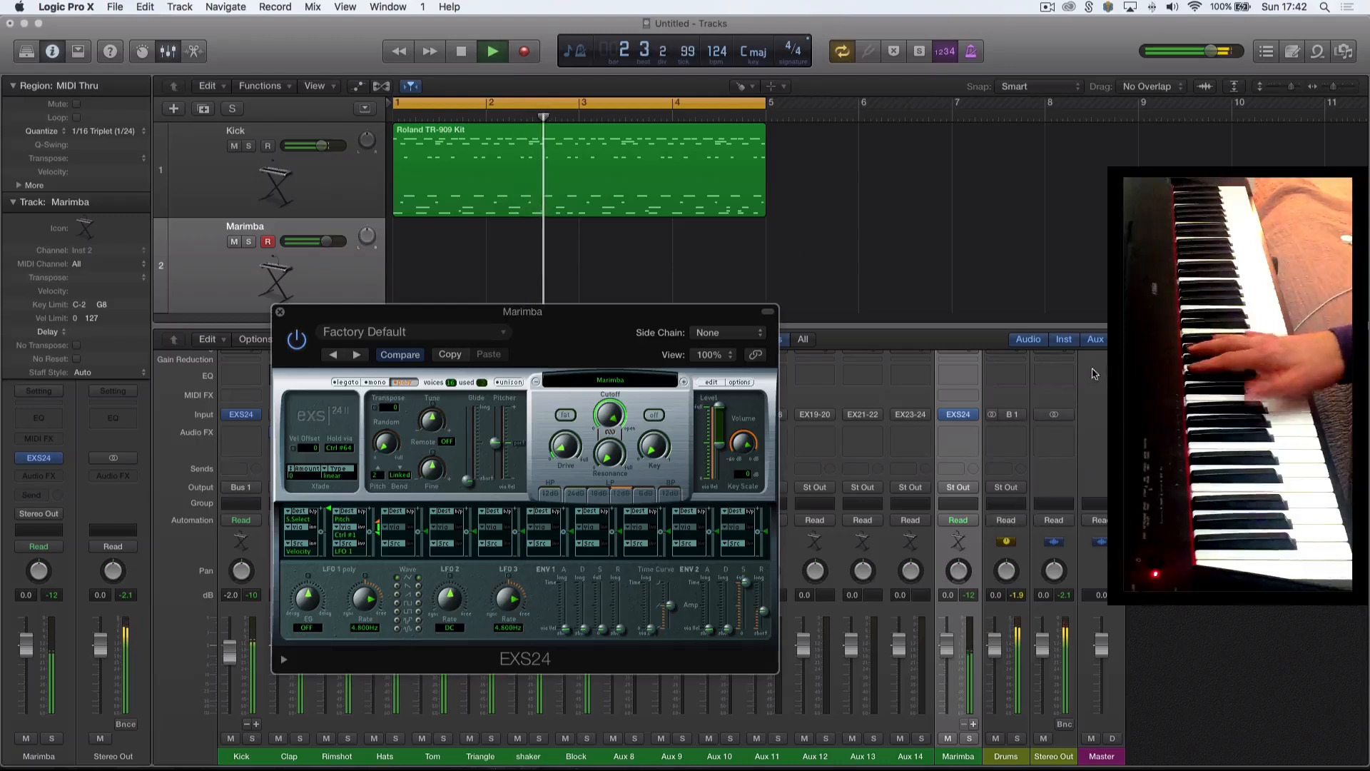
click(525, 52)
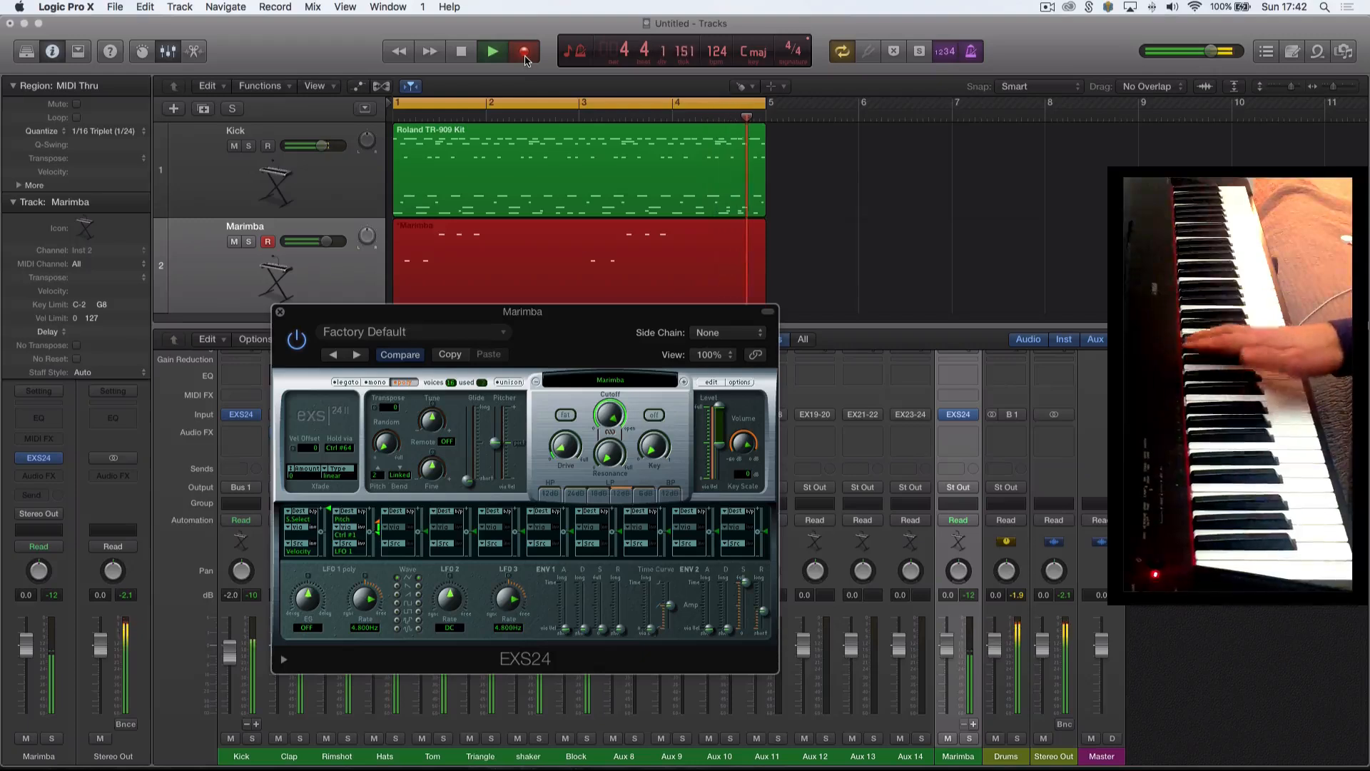
click(524, 53)
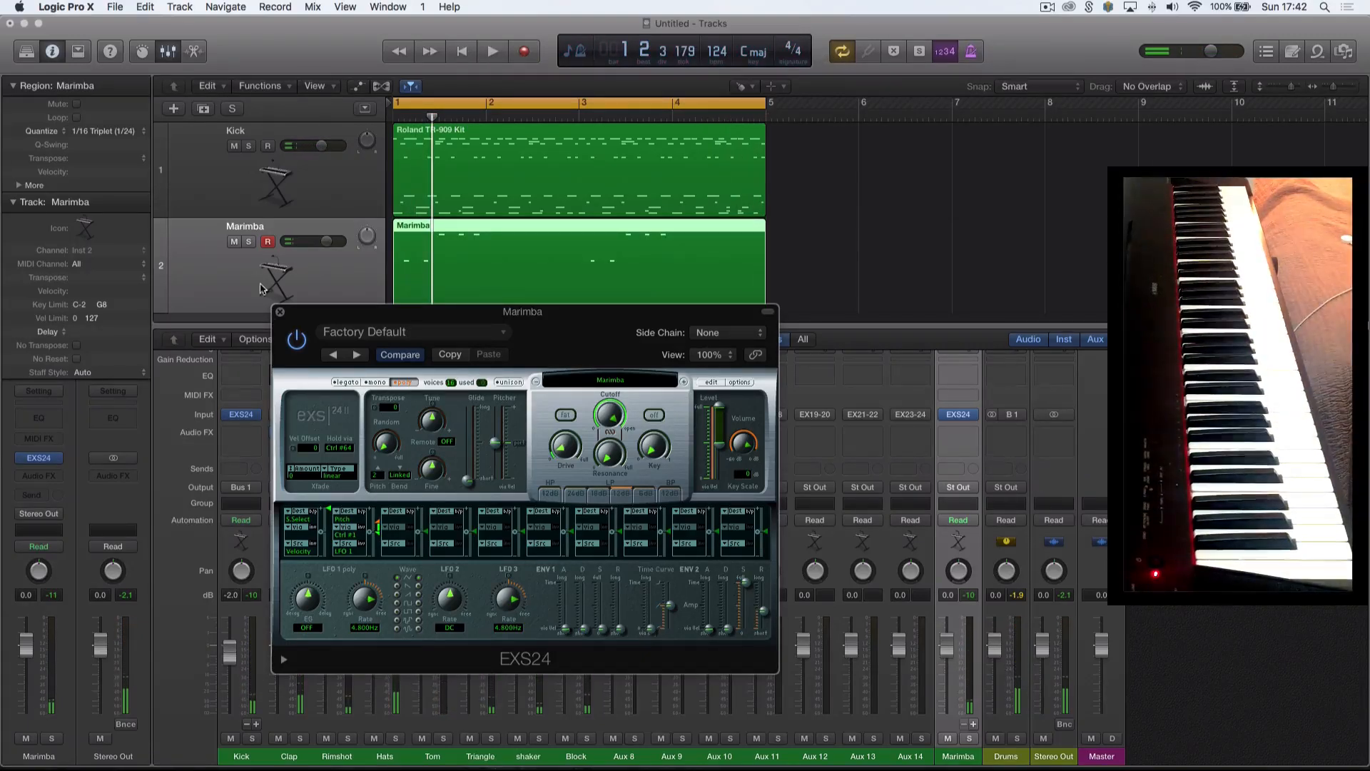
click(280, 312)
Rename both the Marimba track and its recorded region as Bass.
double_click(254, 227)
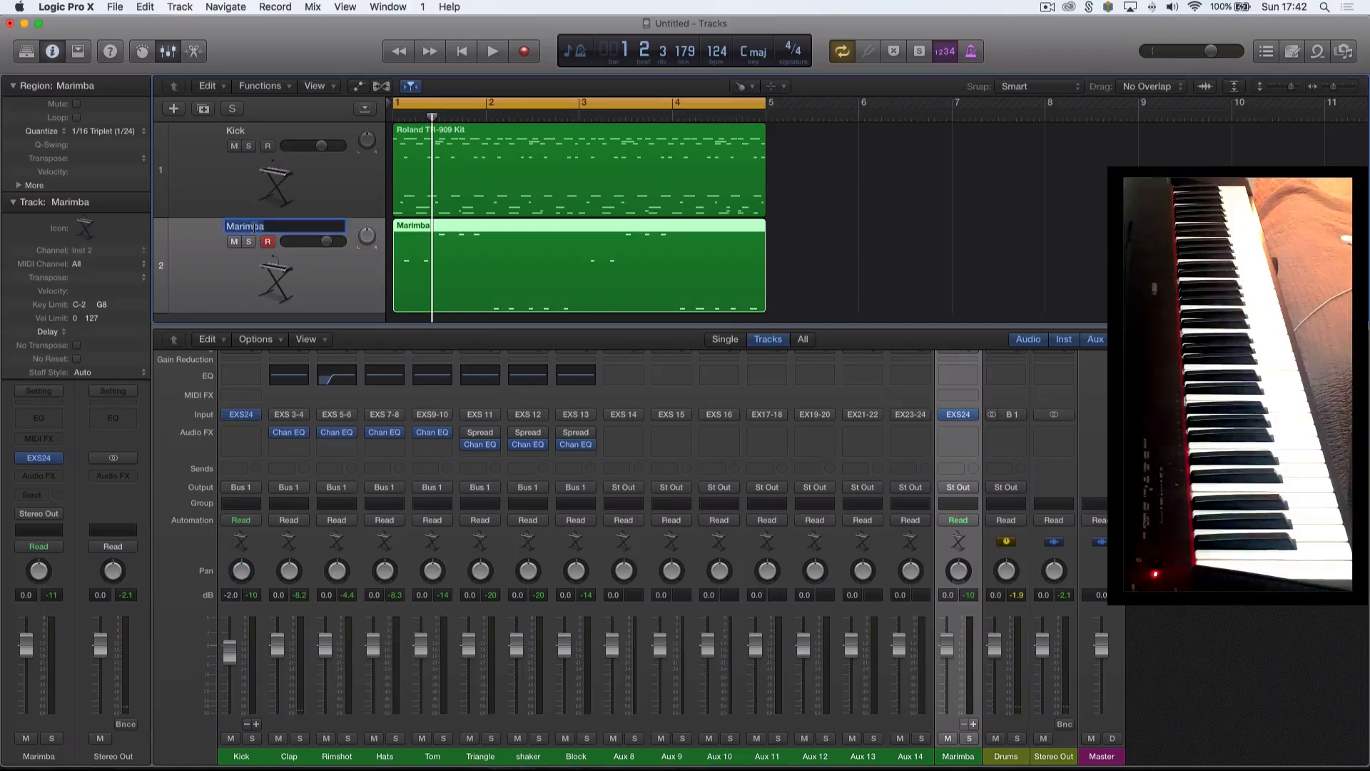
text(Bass)
key(Return)
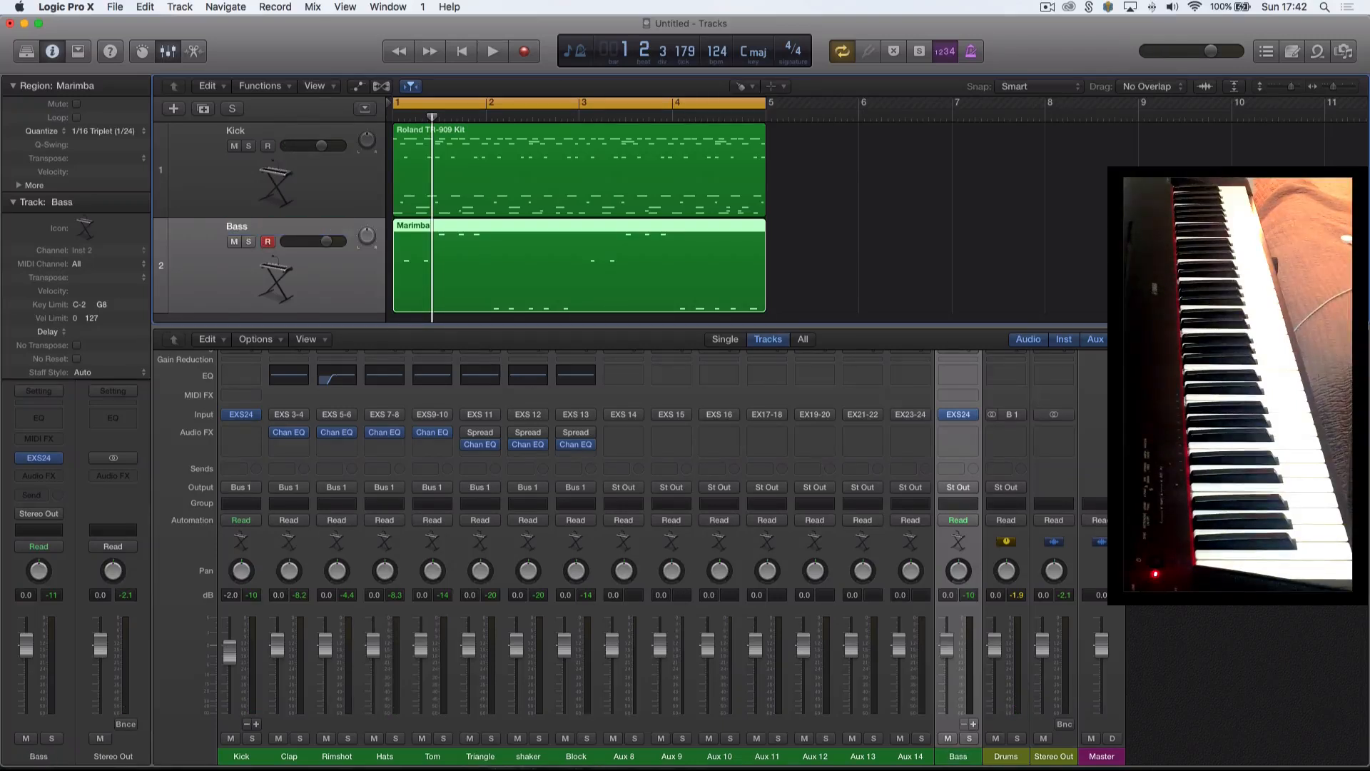
double_click(91, 87)
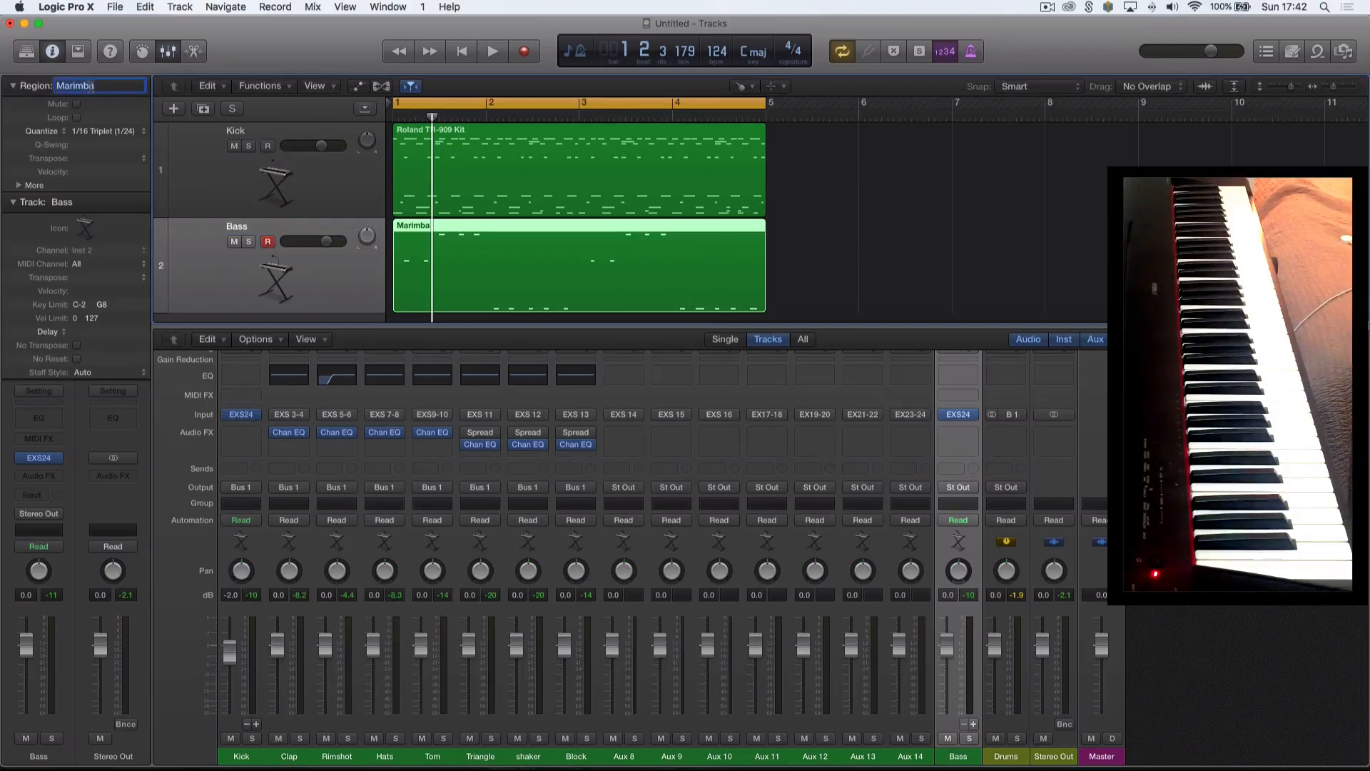
text(Bass)
key(Return)
Play the drums and bass together, turn up the system volume and raise the Bass channel fader to 1.2 dB.
key(space)
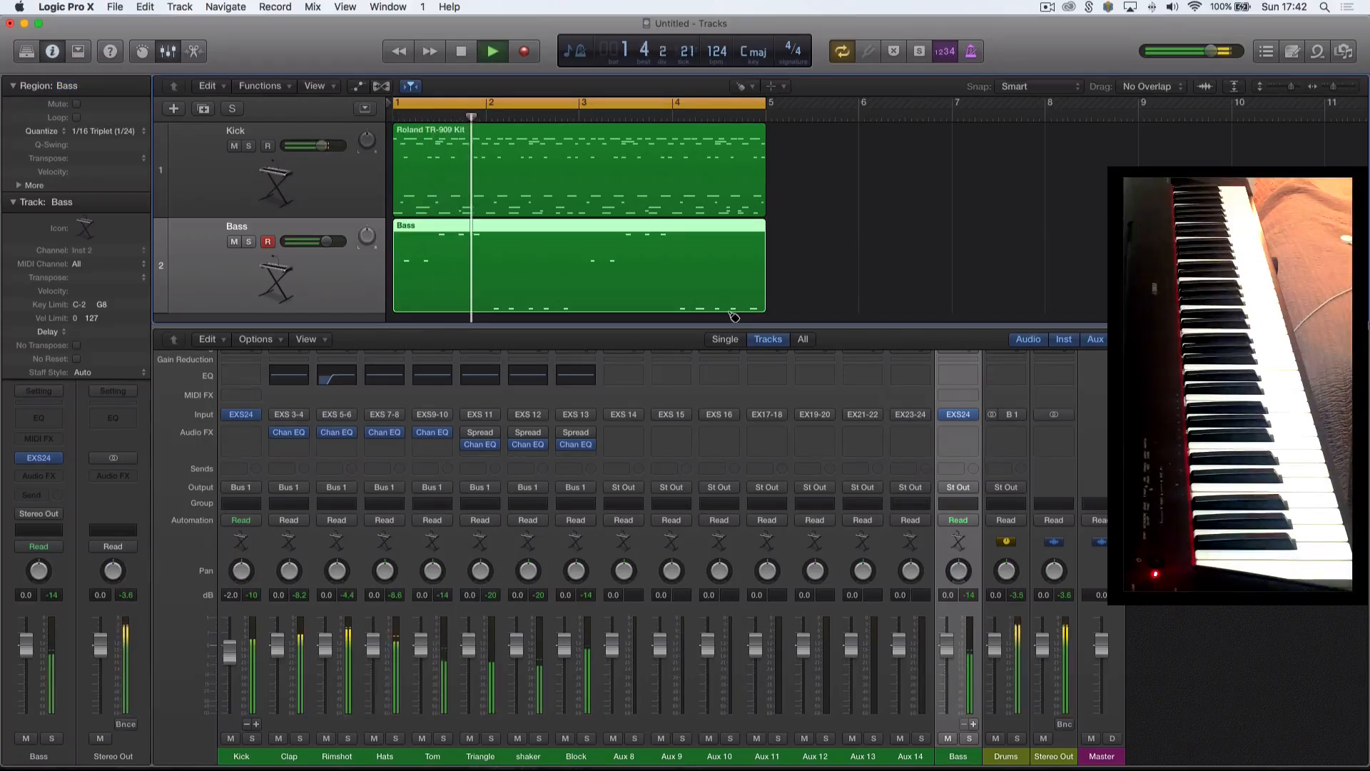
key(XF86AudioRaiseVolume)
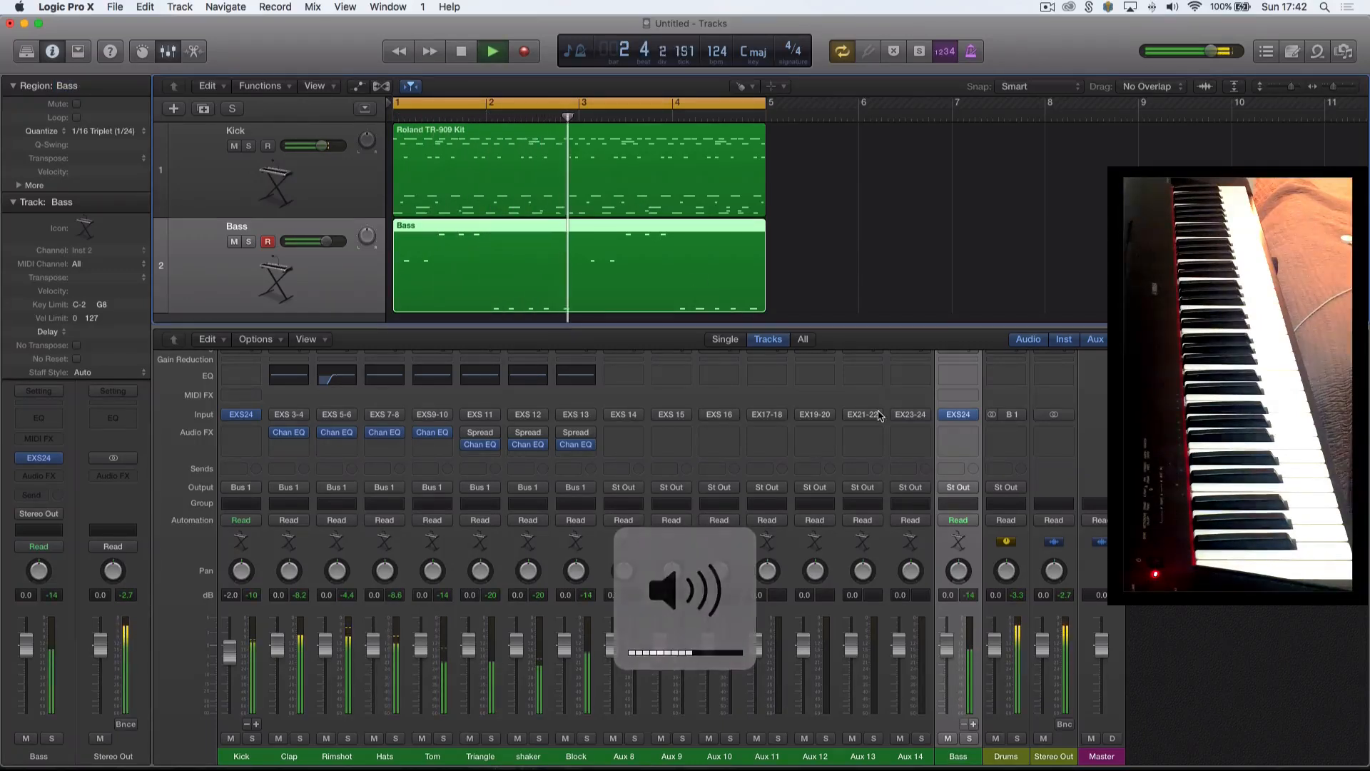
drag(947, 645, 947, 640)
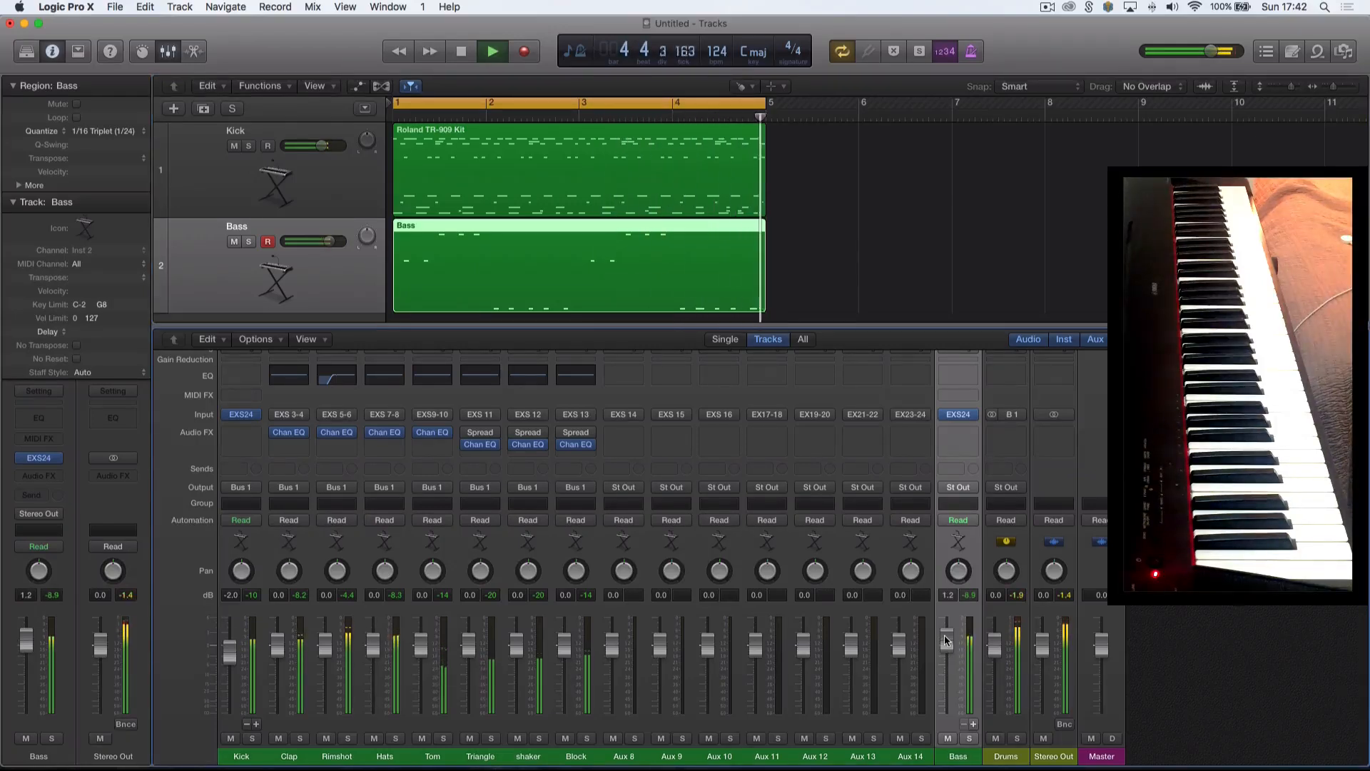
Stop playback and switch the tracks area from the Glue tool to the Pointer tool.
key(space)
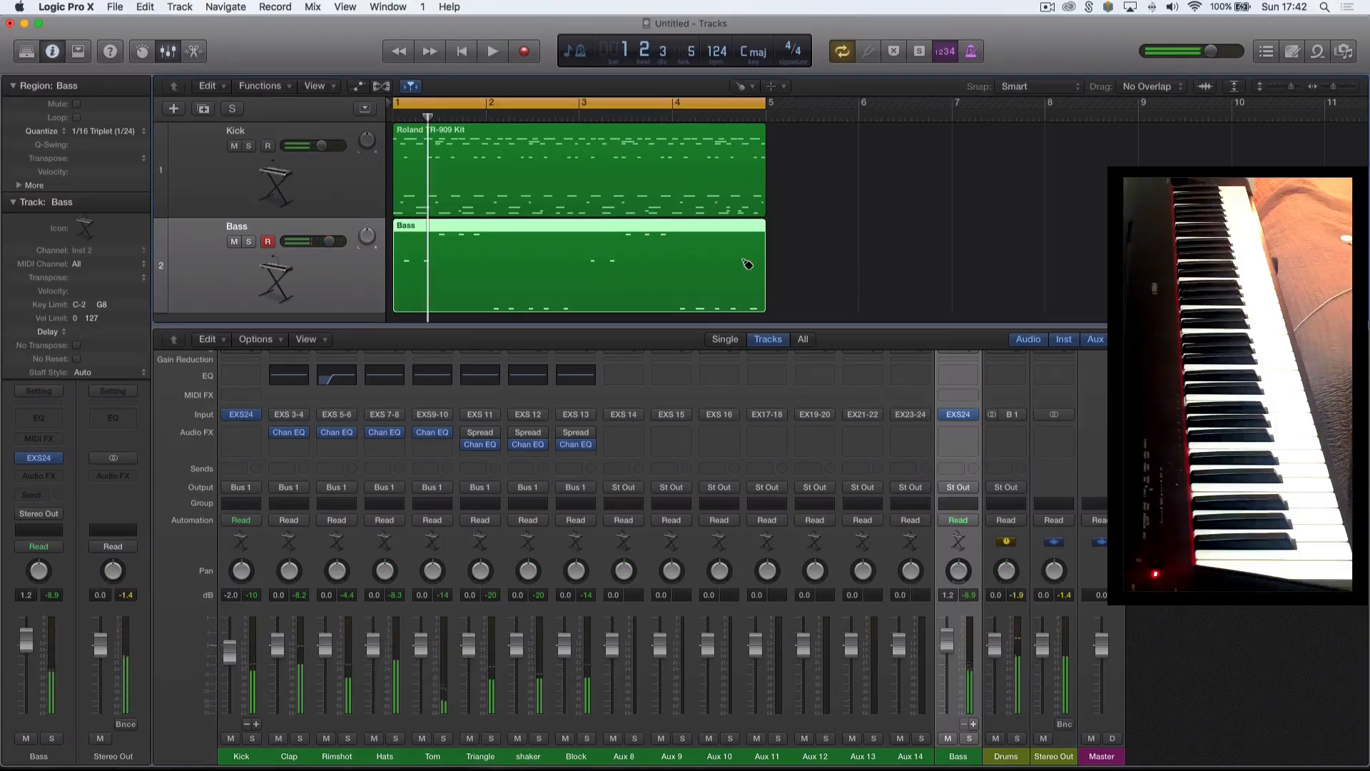
key(t)
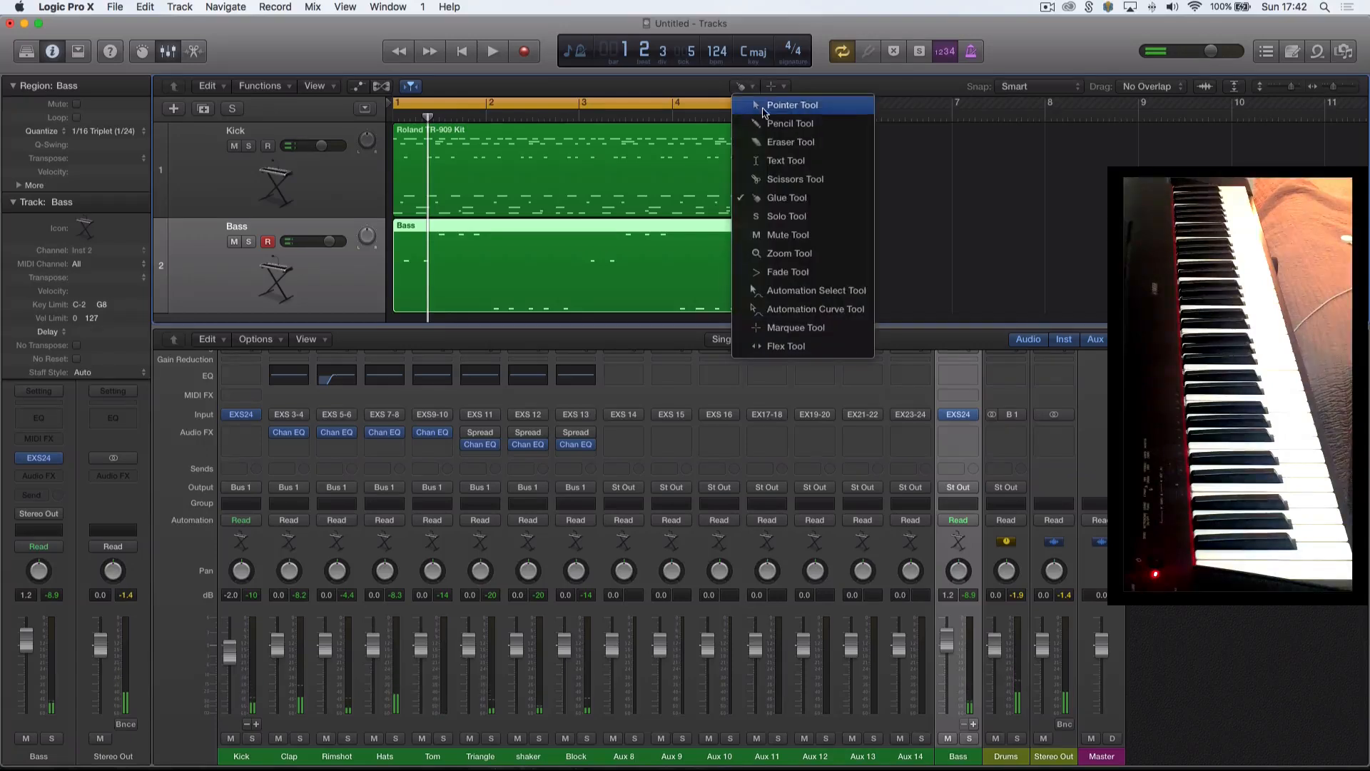
click(750, 100)
Review the Bass region's notes in the Piano Roll during playback, return to the mixer and stop the transport.
key(p)
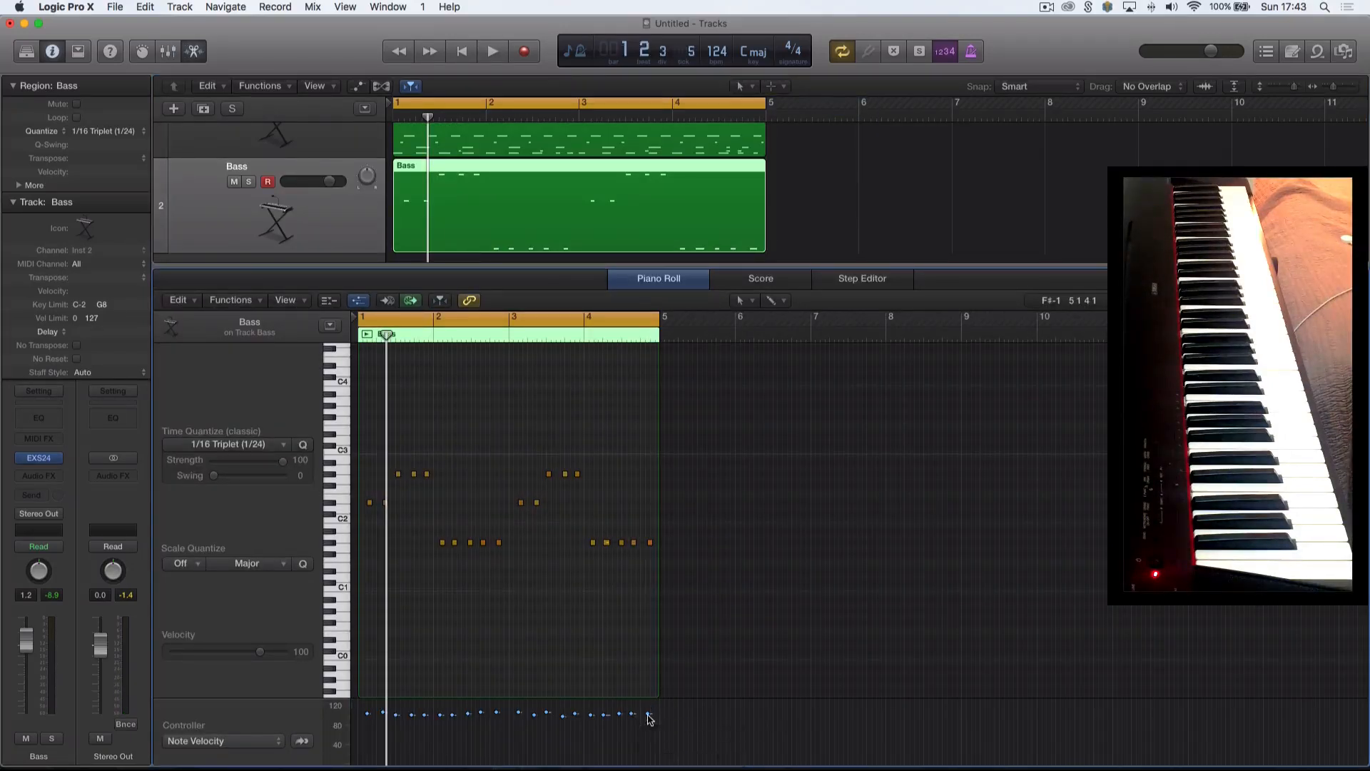
key(space)
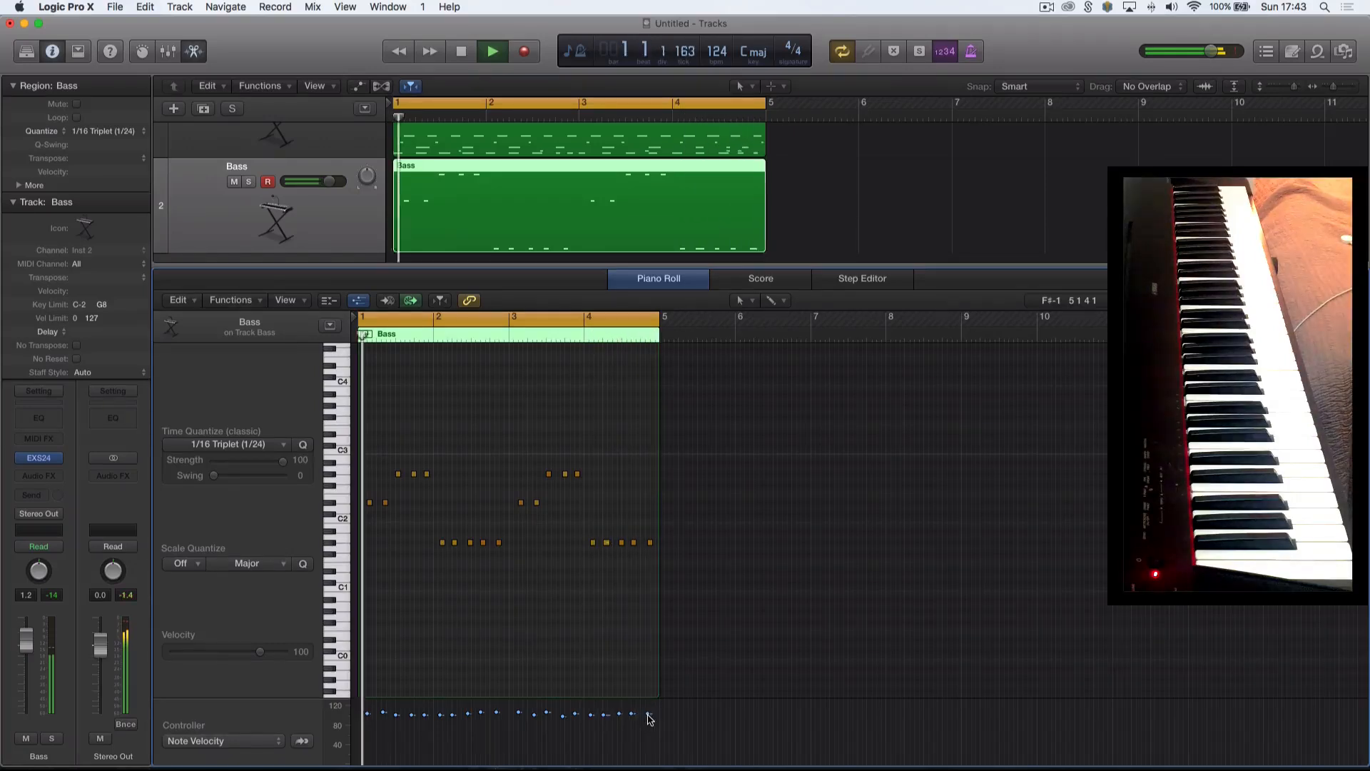
key(x)
key(space)
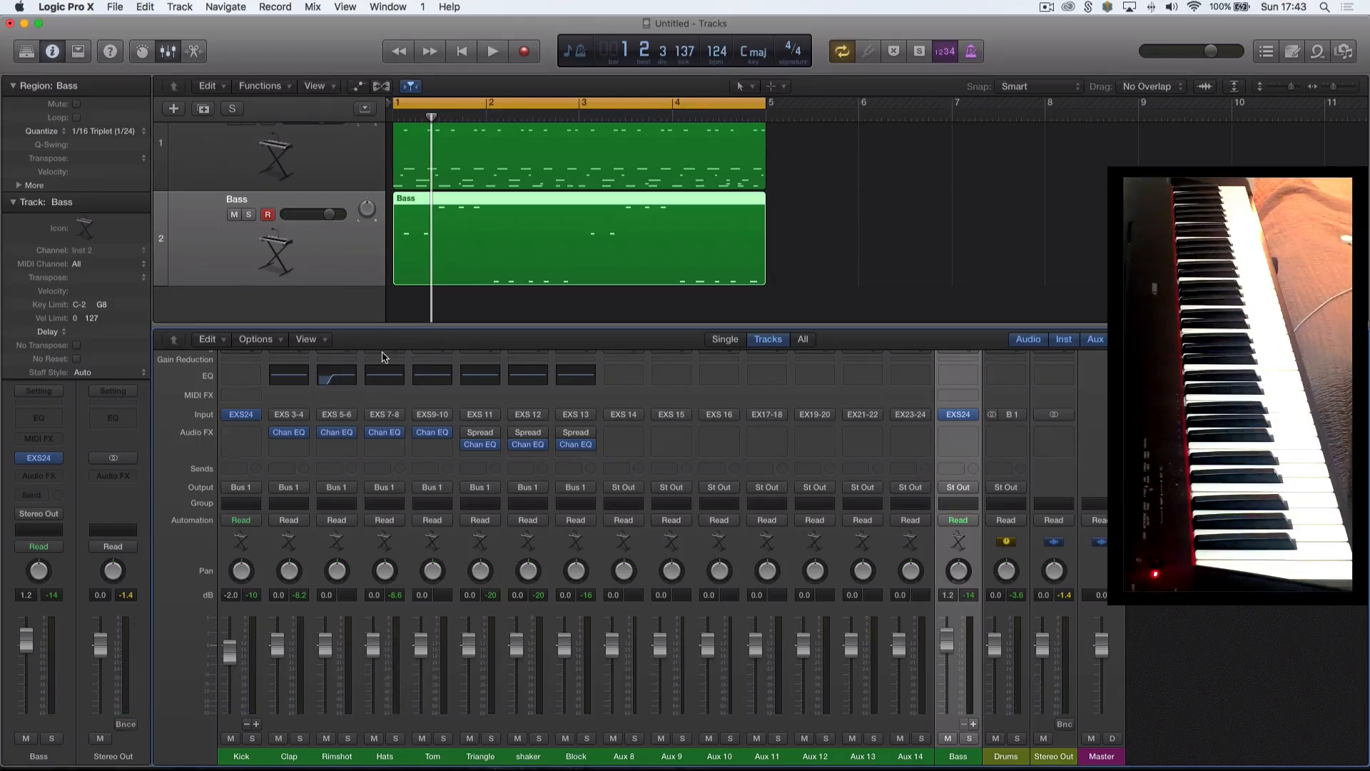
Solo the Bass and Tom channels and play the two together.
click(248, 215)
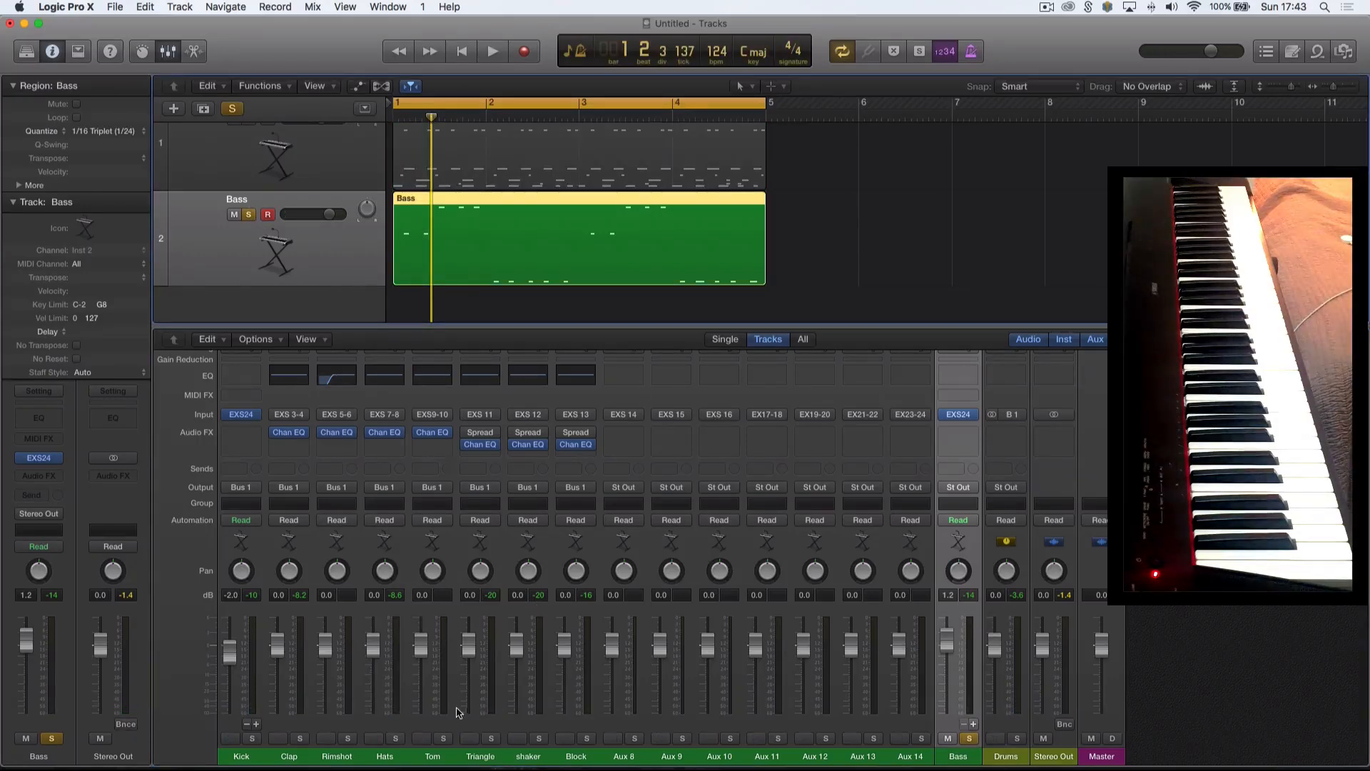
key(space)
click(443, 737)
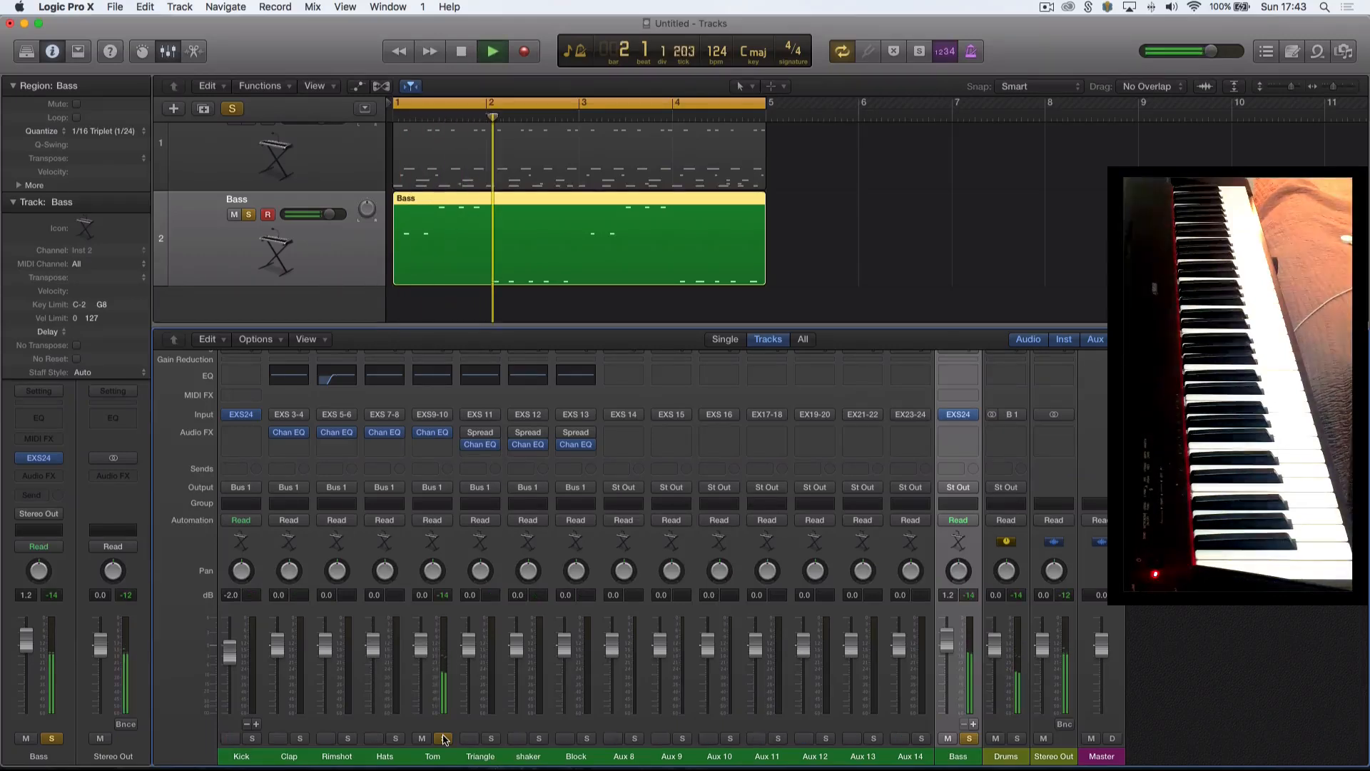
Enable the low-cut filter in the Tom's Channel EQ, raise its cutoff frequency and close the EQ window.
click(427, 378)
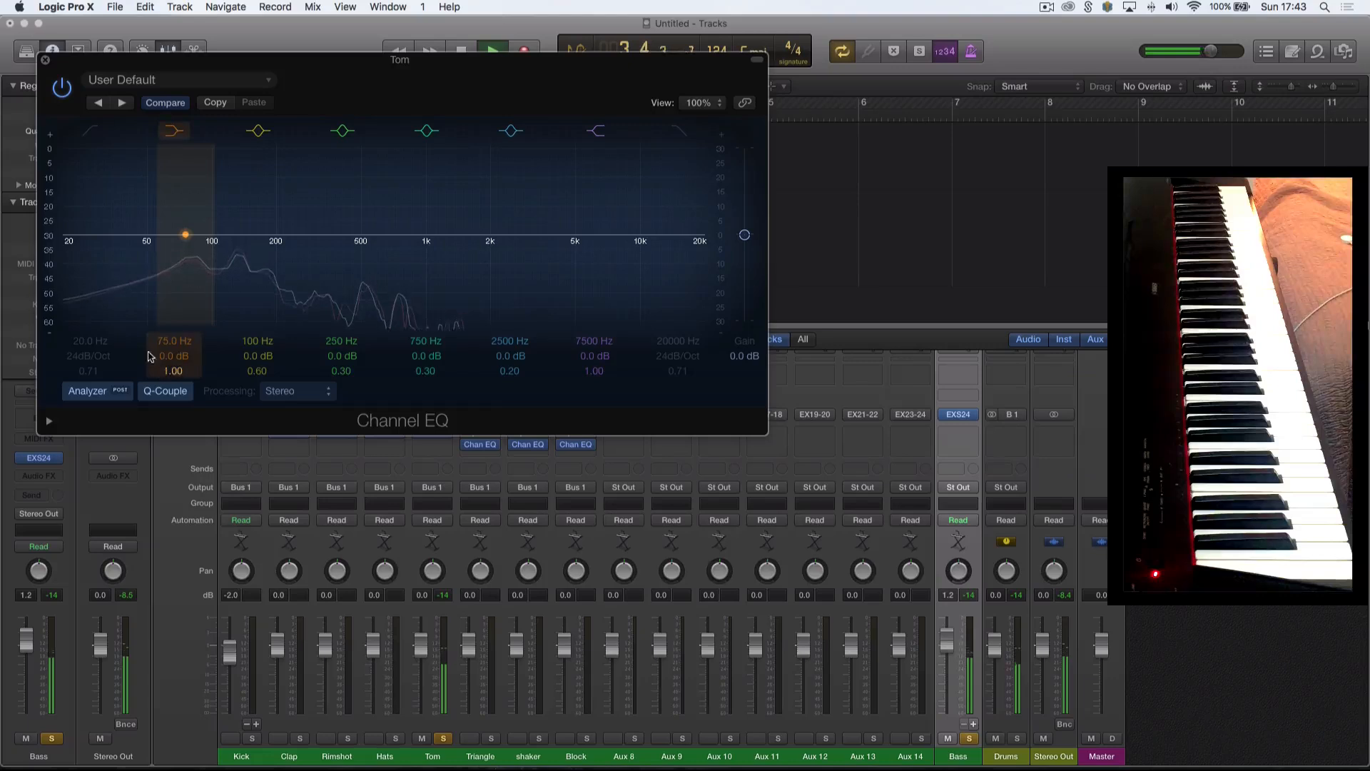
click(92, 131)
drag(84, 342, 84, 286)
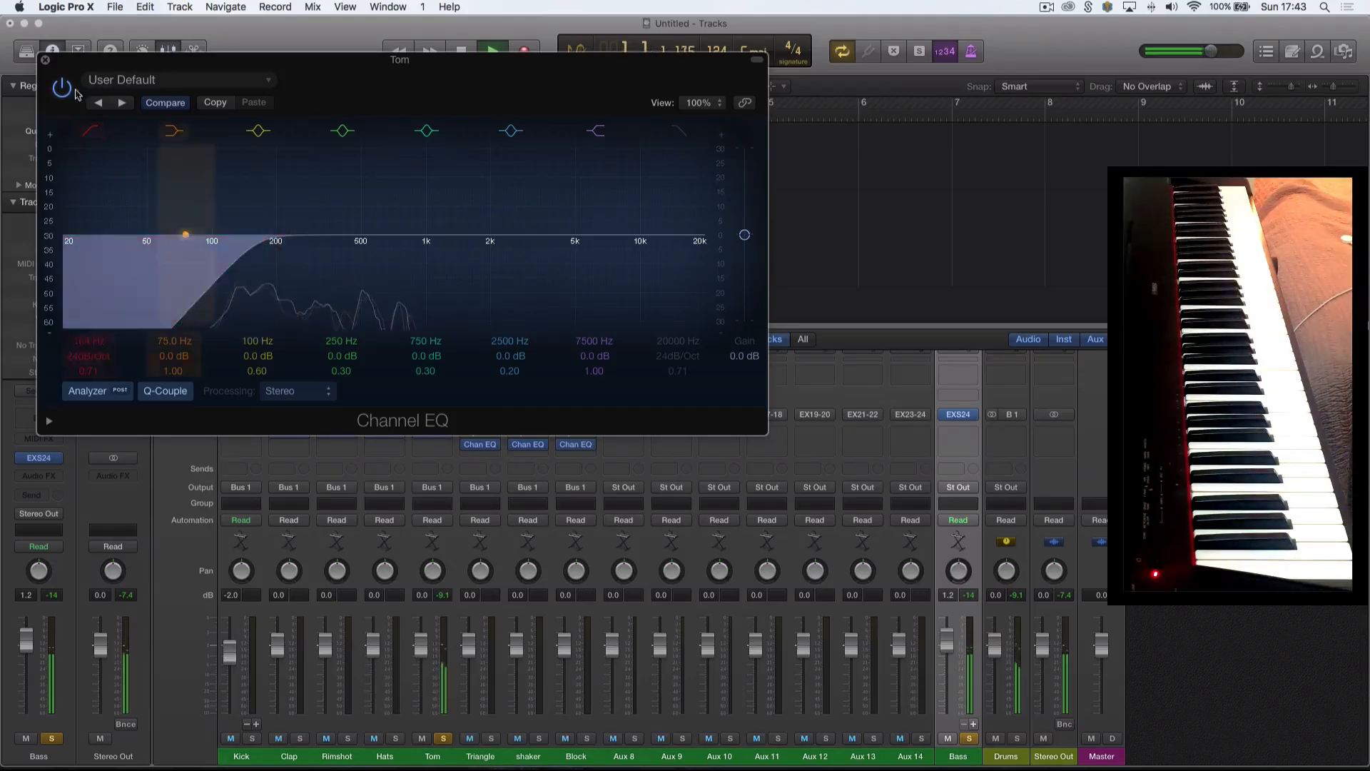
click(45, 60)
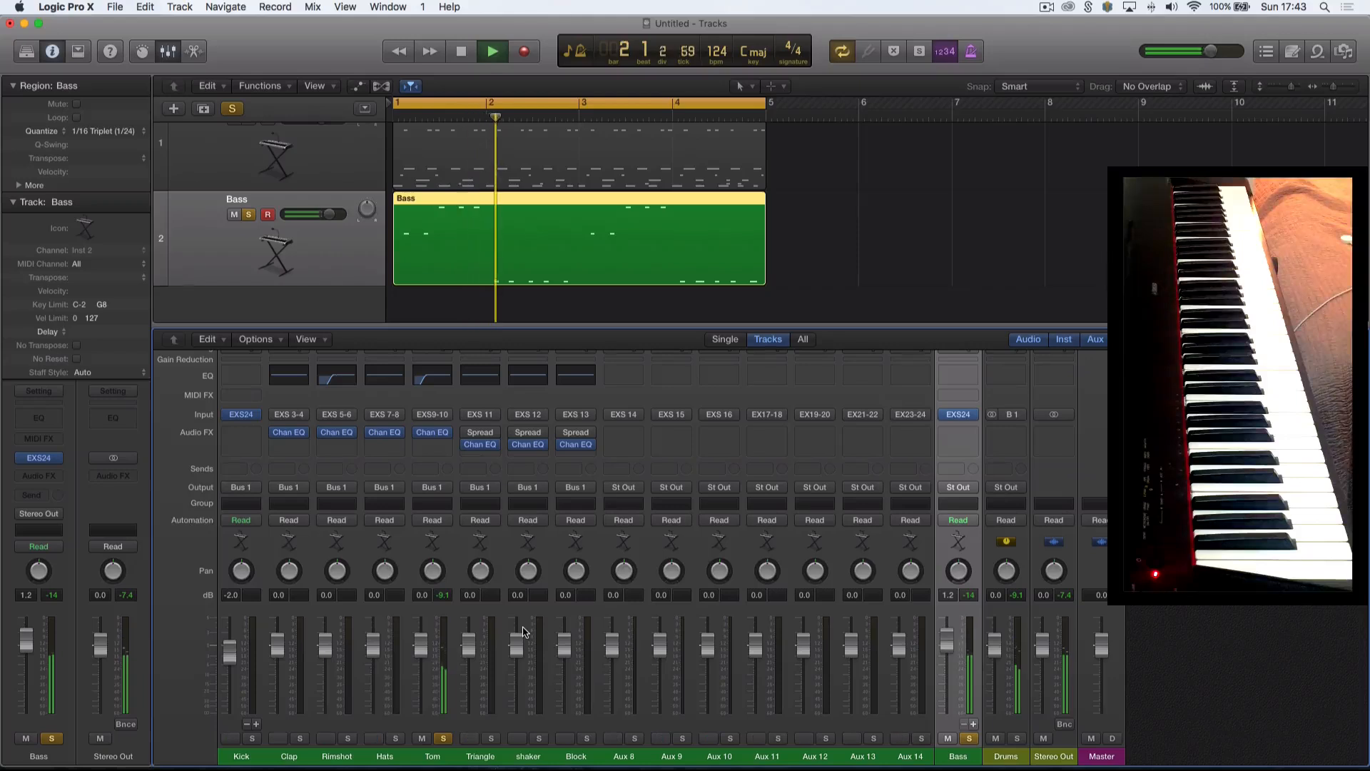
Clear the Bass and Tom solos, play the full mix and briefly audition the Block channel in solo.
key(space)
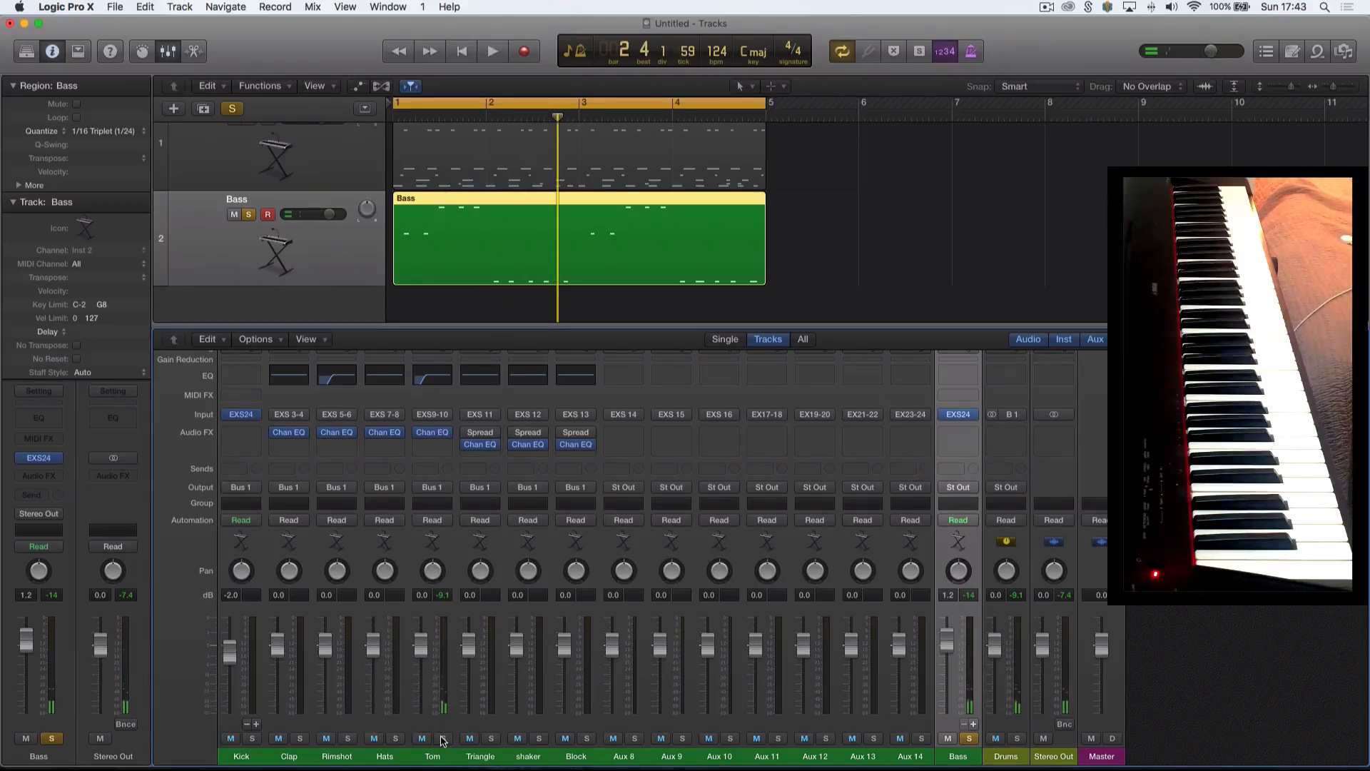
click(968, 738)
key(space)
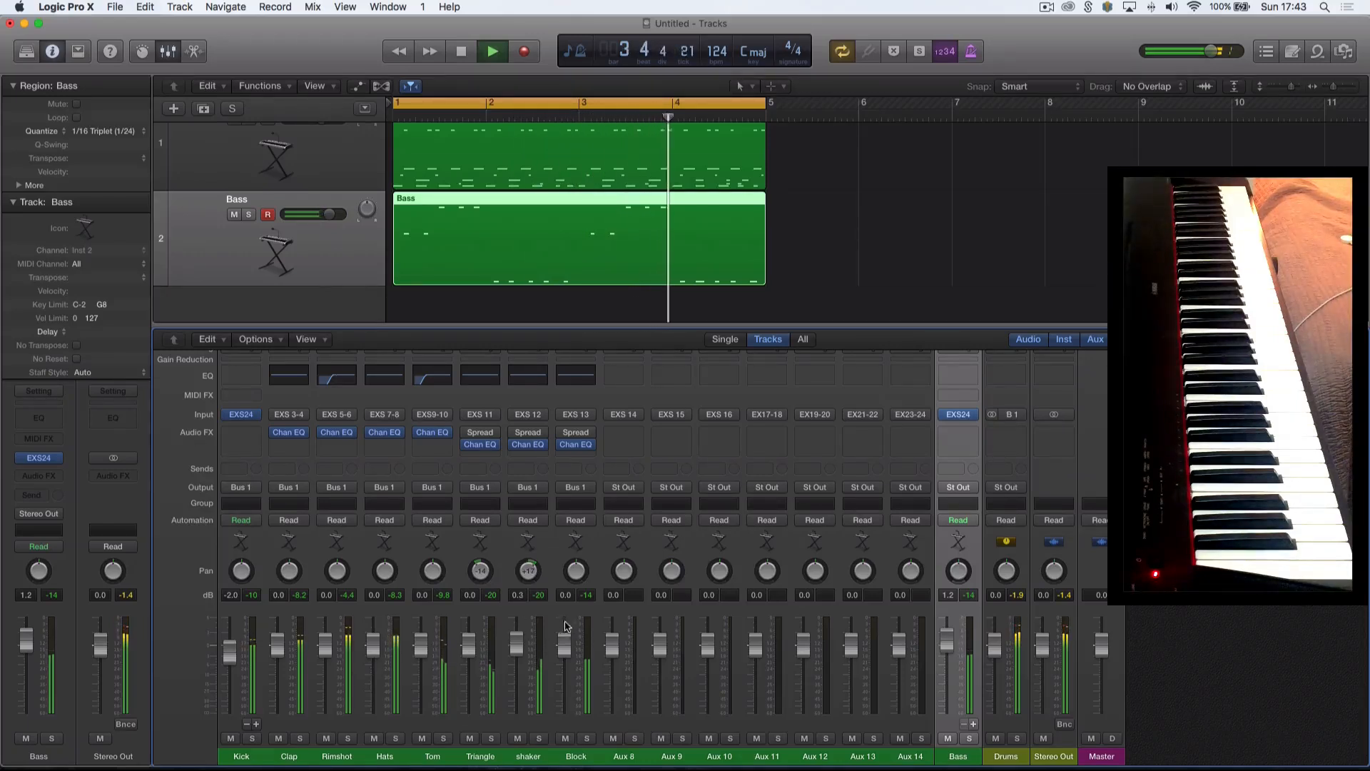
click(587, 739)
click(587, 739)
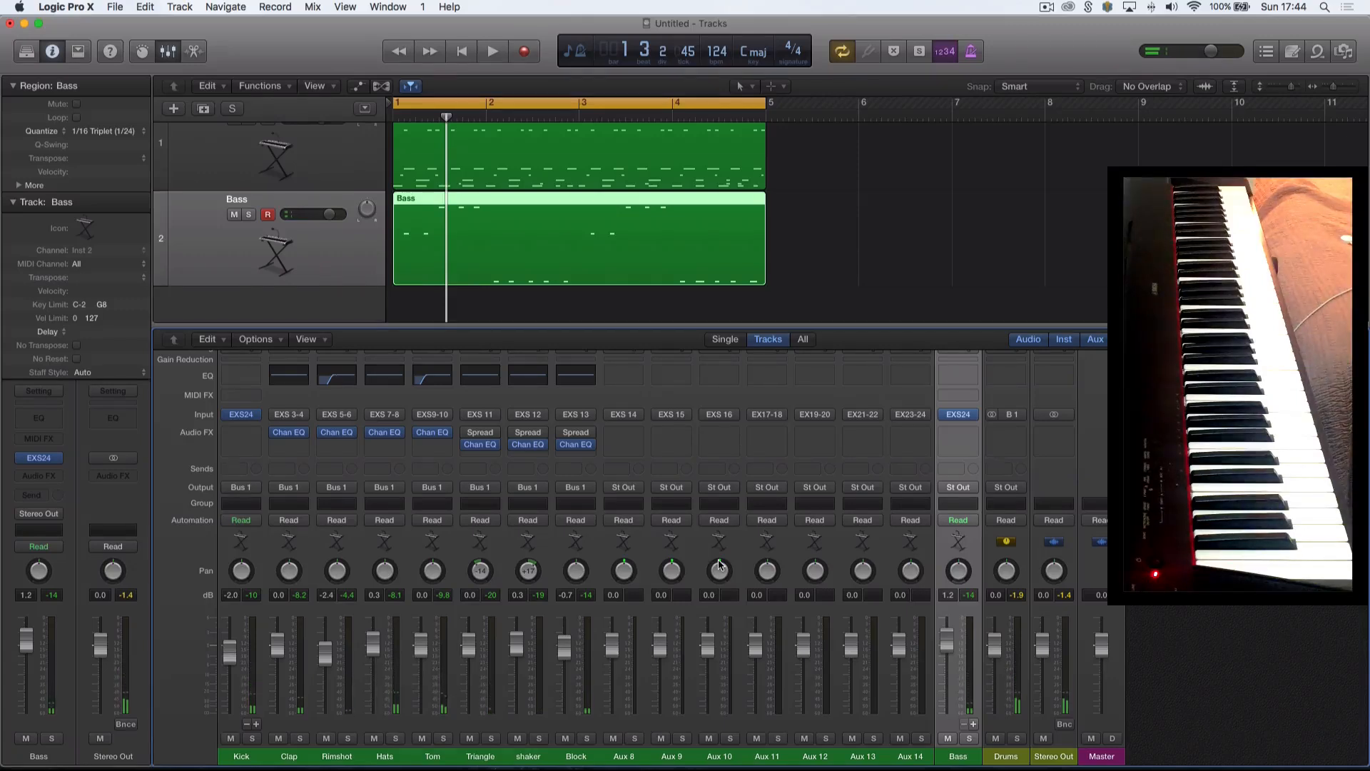
Play the Bass track in solo and create one new software instrument track using EXS24 (Sampler) on Output 1 + 2.
click(249, 214)
key(space)
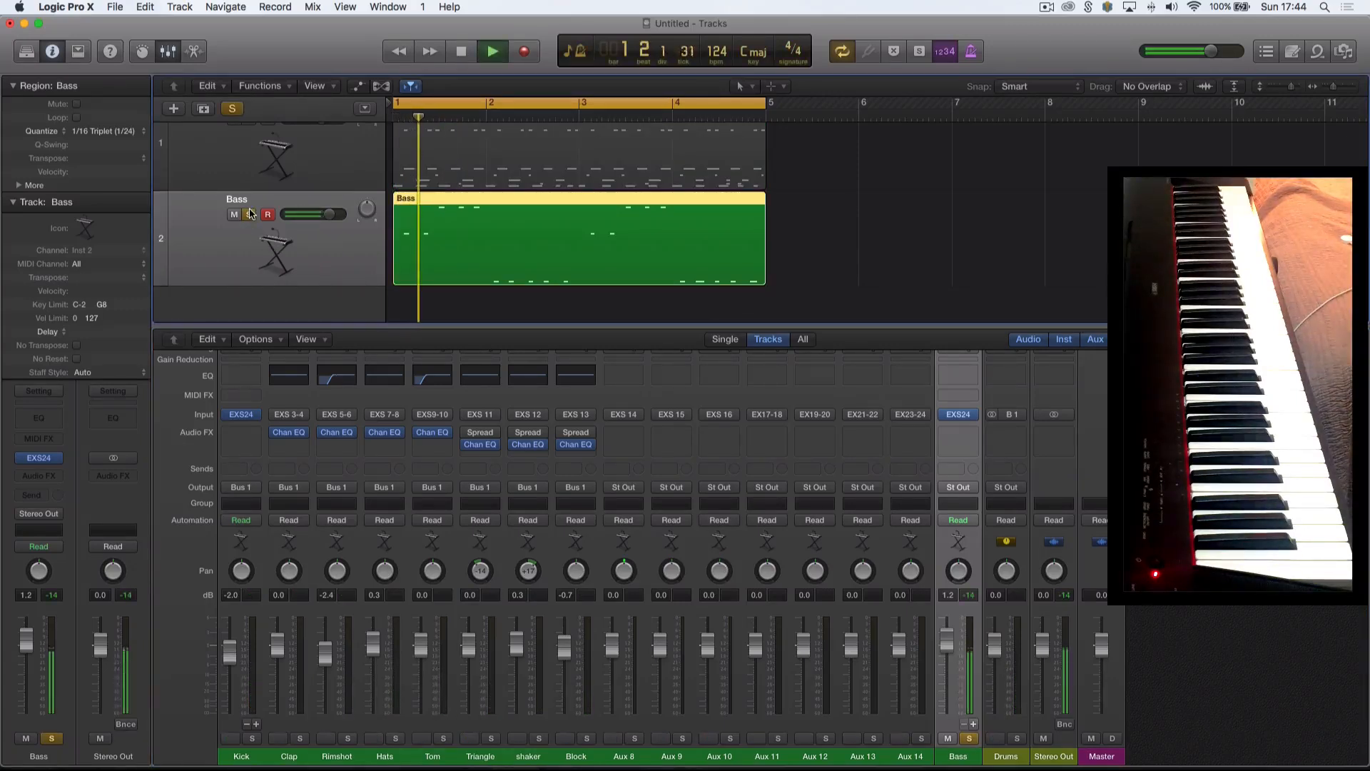
click(174, 109)
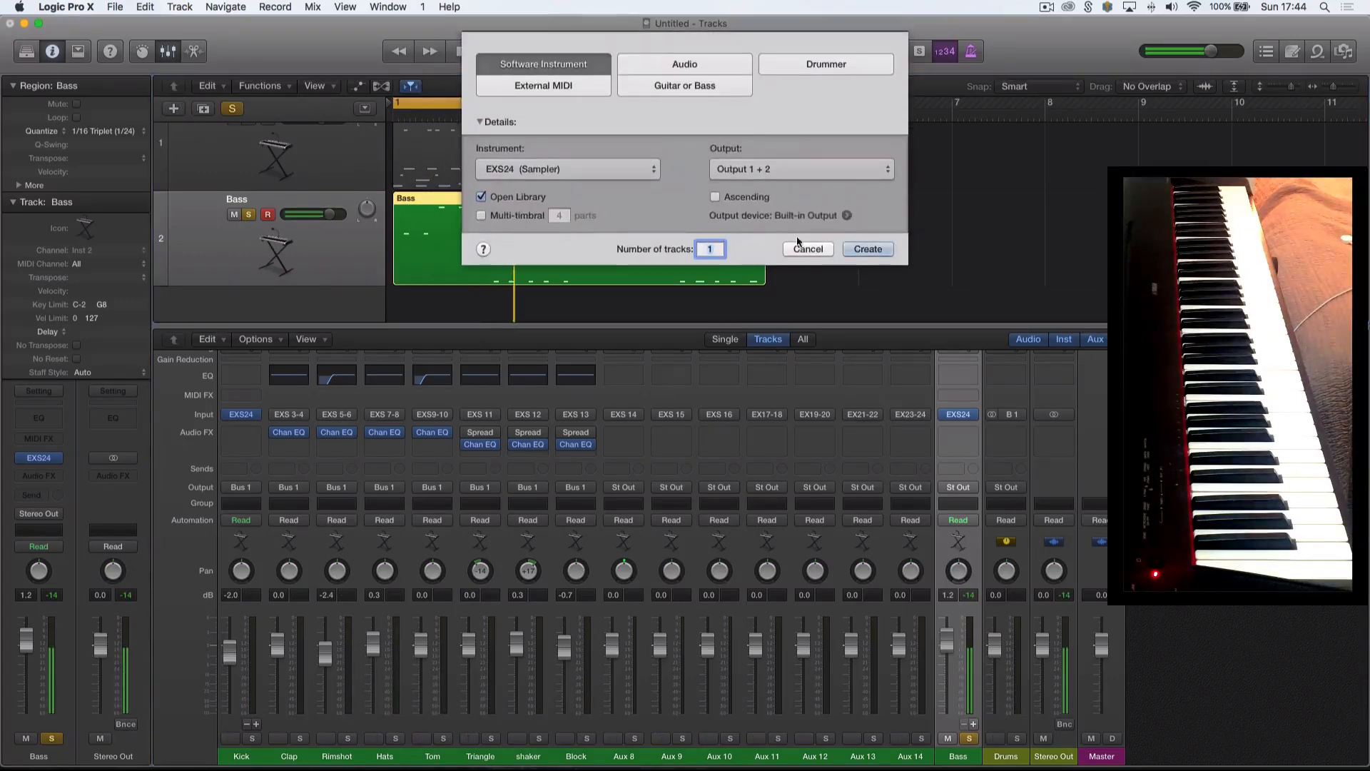
click(868, 249)
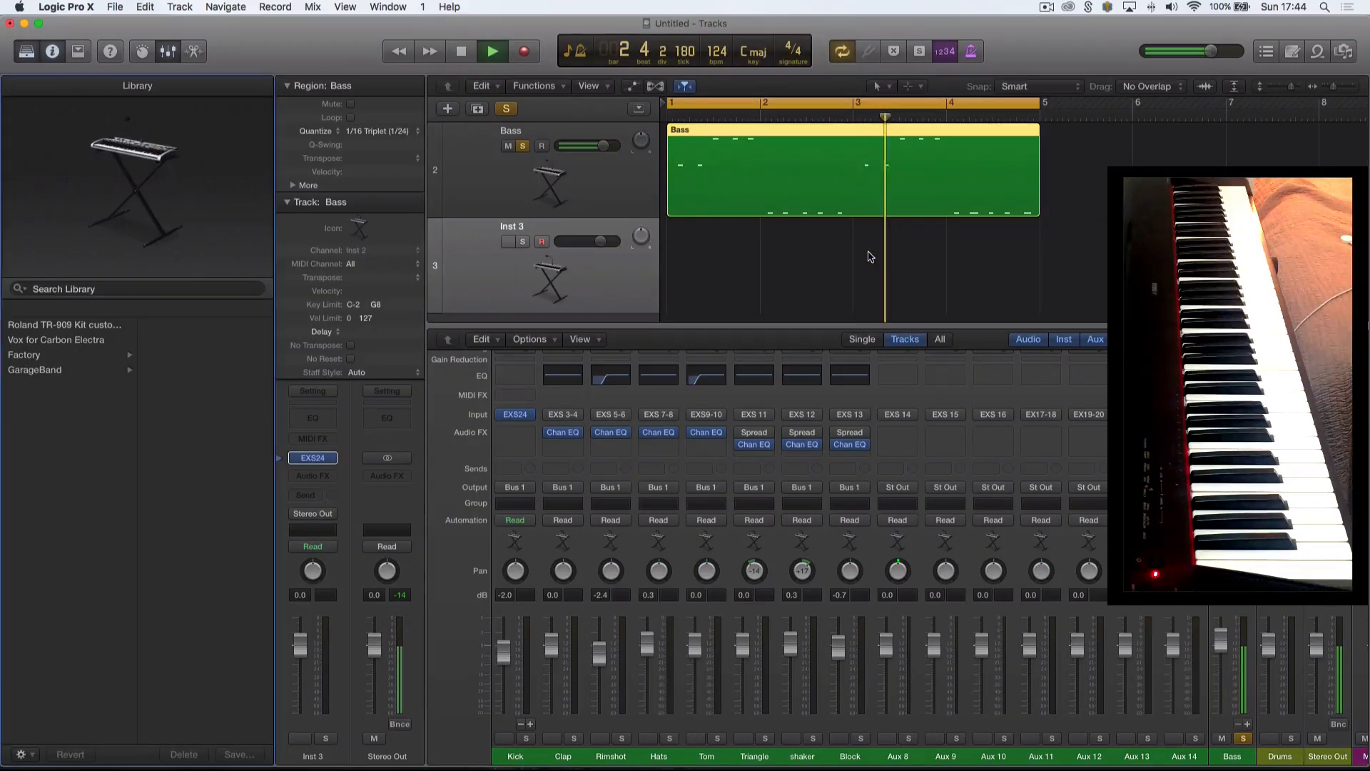
Insert the Chord Trigger MIDI effect on the Inst 3 track and place its window over the tracks area.
key(x)
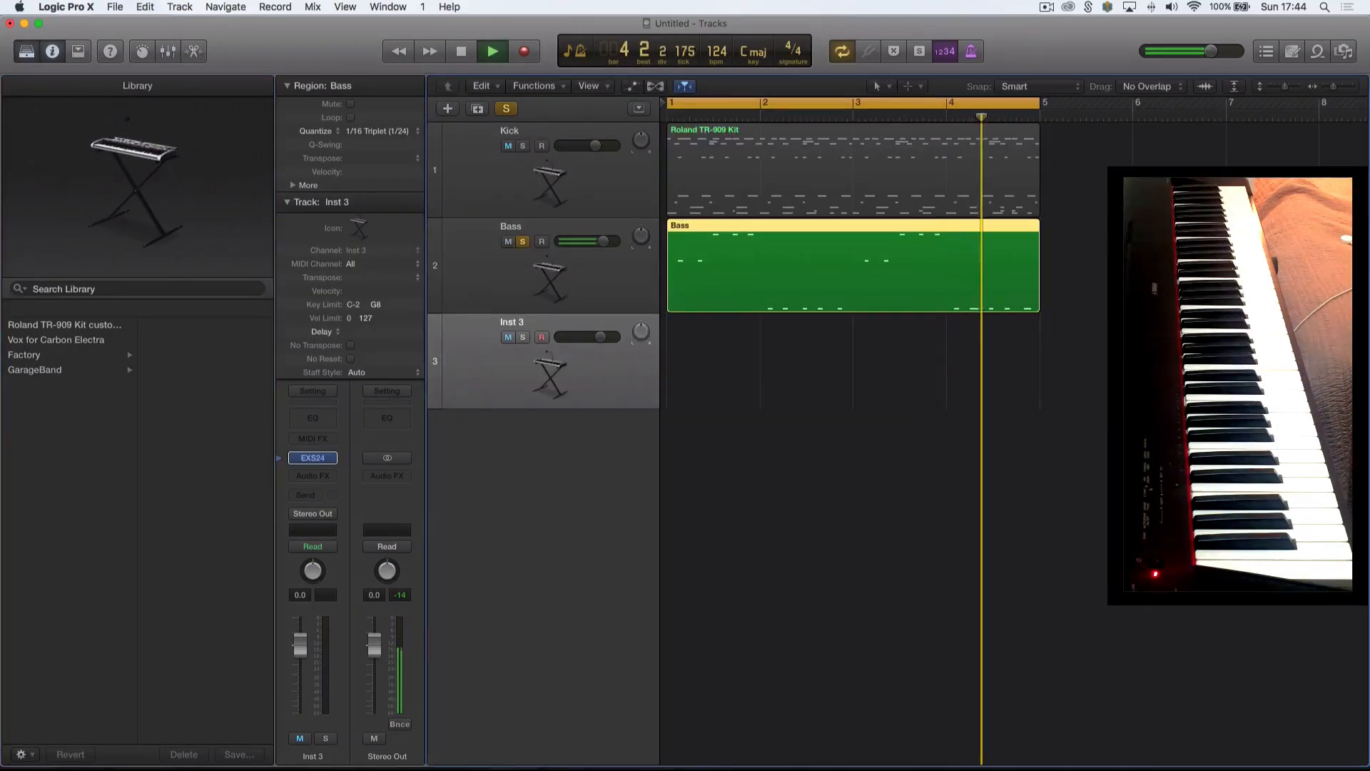
drag(1285, 87, 1287, 87)
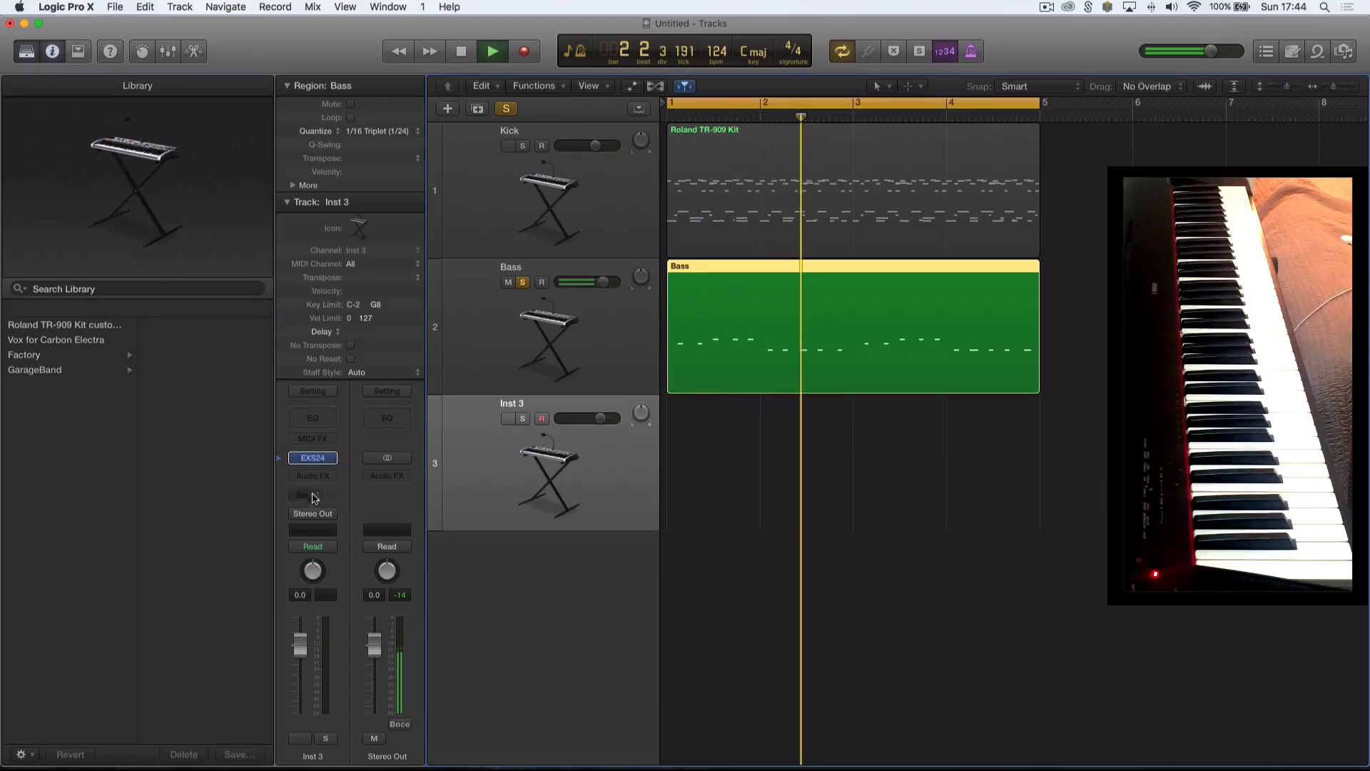
click(480, 473)
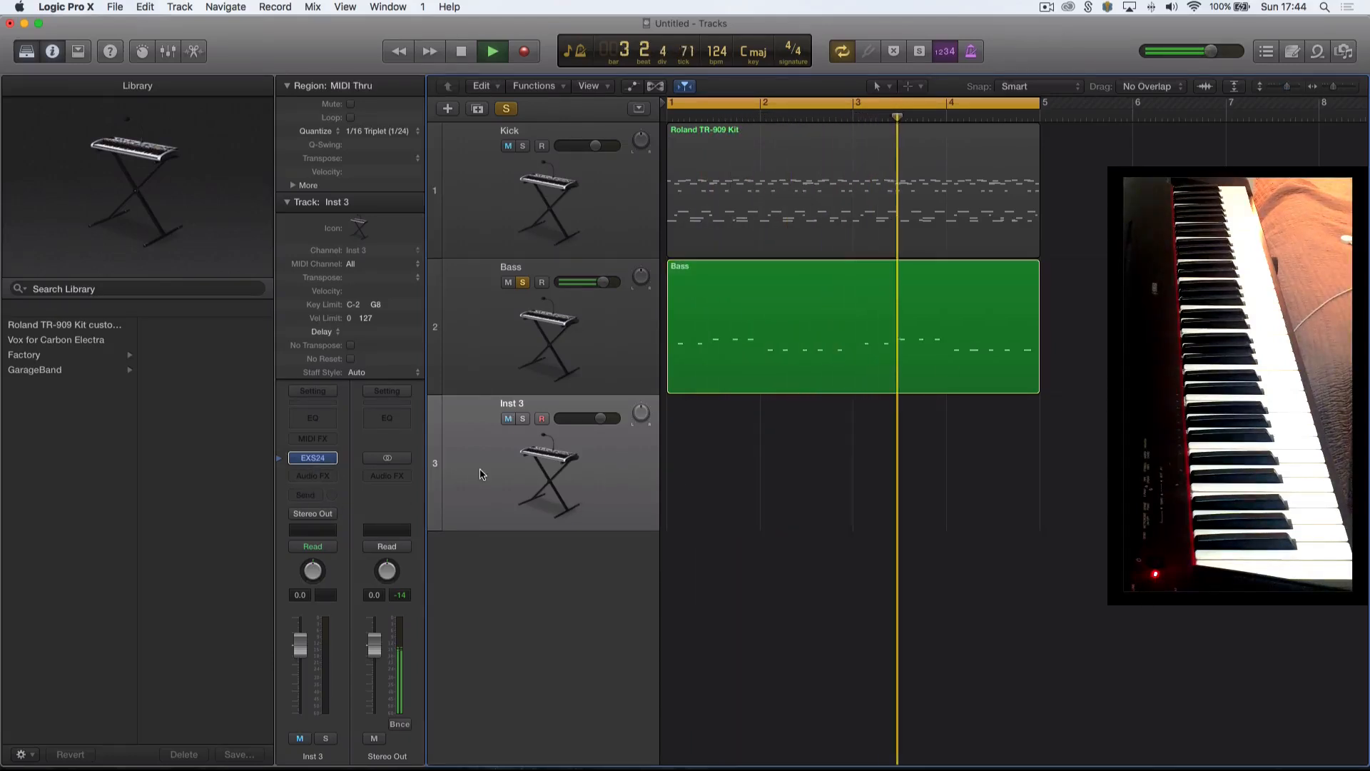
click(321, 438)
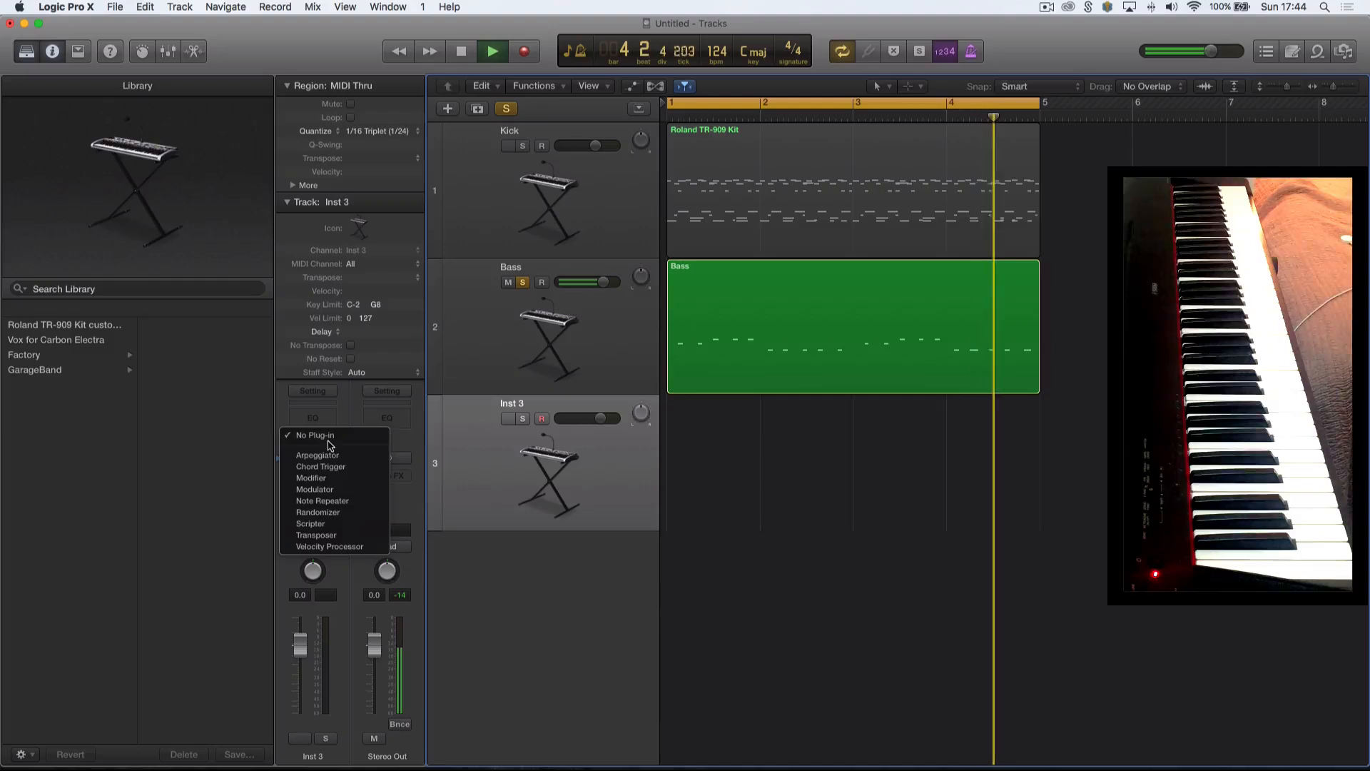
click(320, 466)
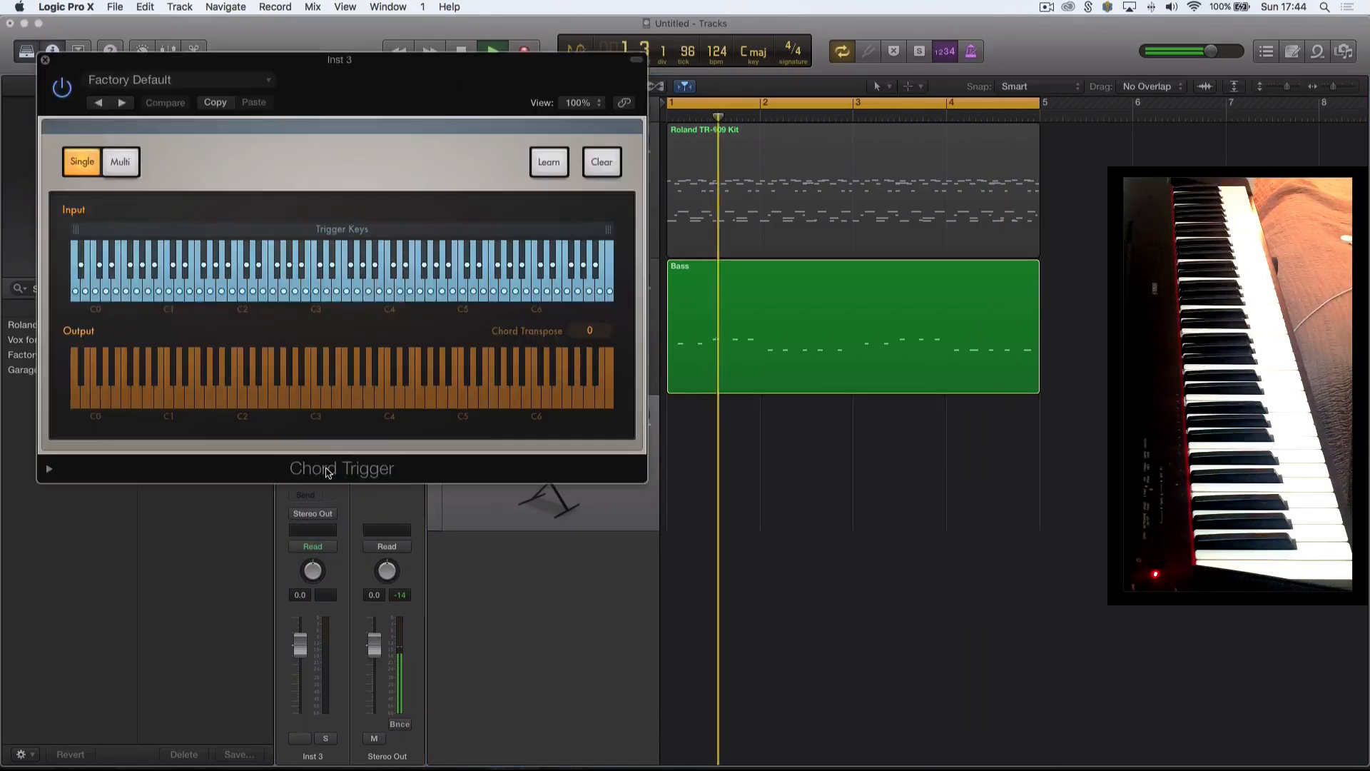
drag(443, 70, 436, 39)
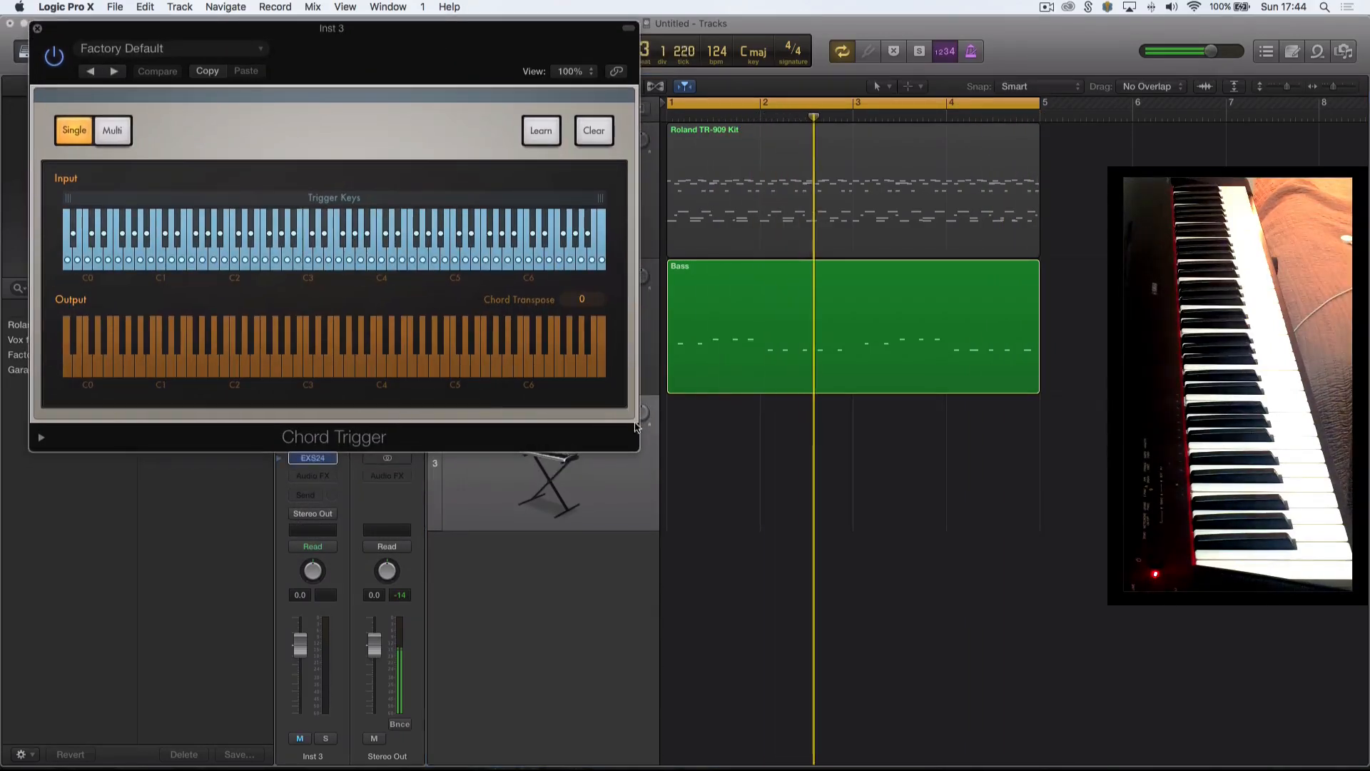
click(620, 476)
drag(368, 64, 752, 111)
Load the Minor 7, 9 preset from Chord Trigger's single-chord Extended Harmonies and close the plug-in window.
click(651, 95)
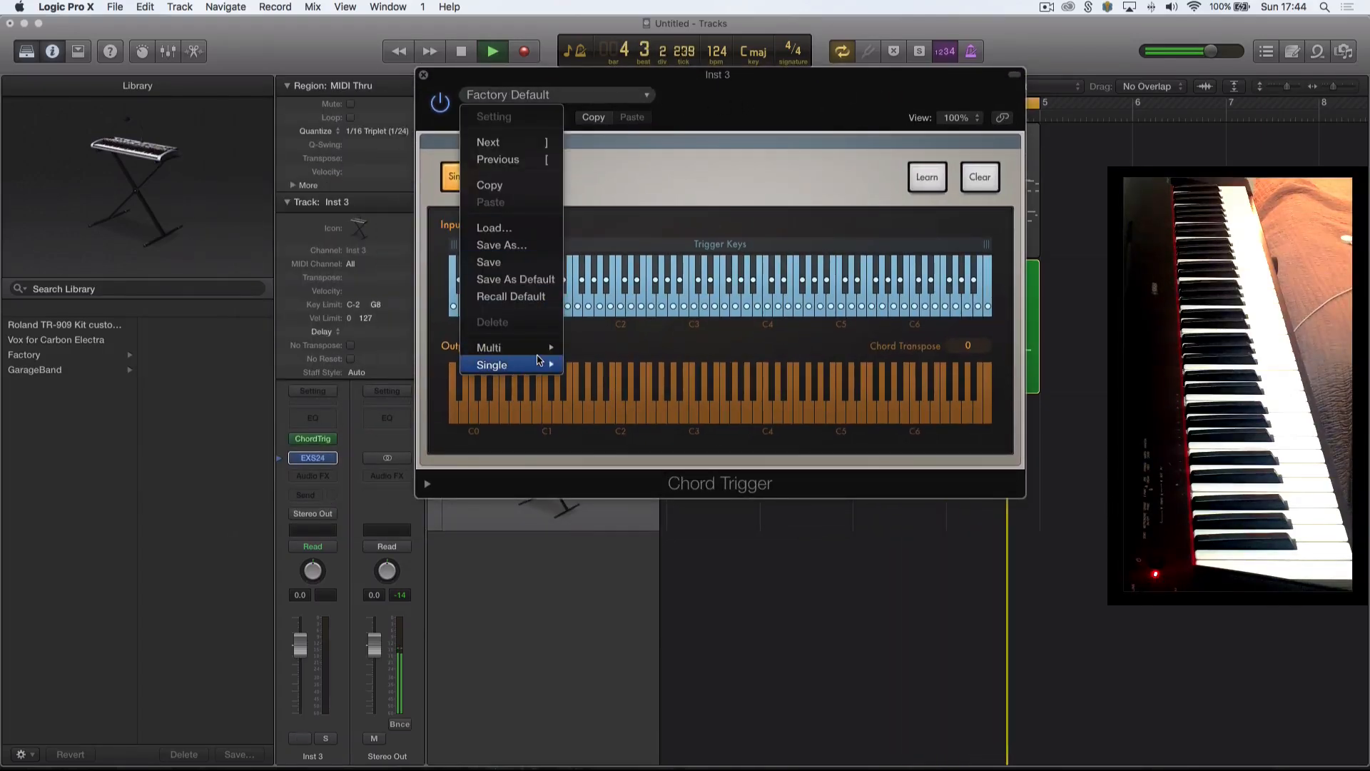
mouse_move(528, 364)
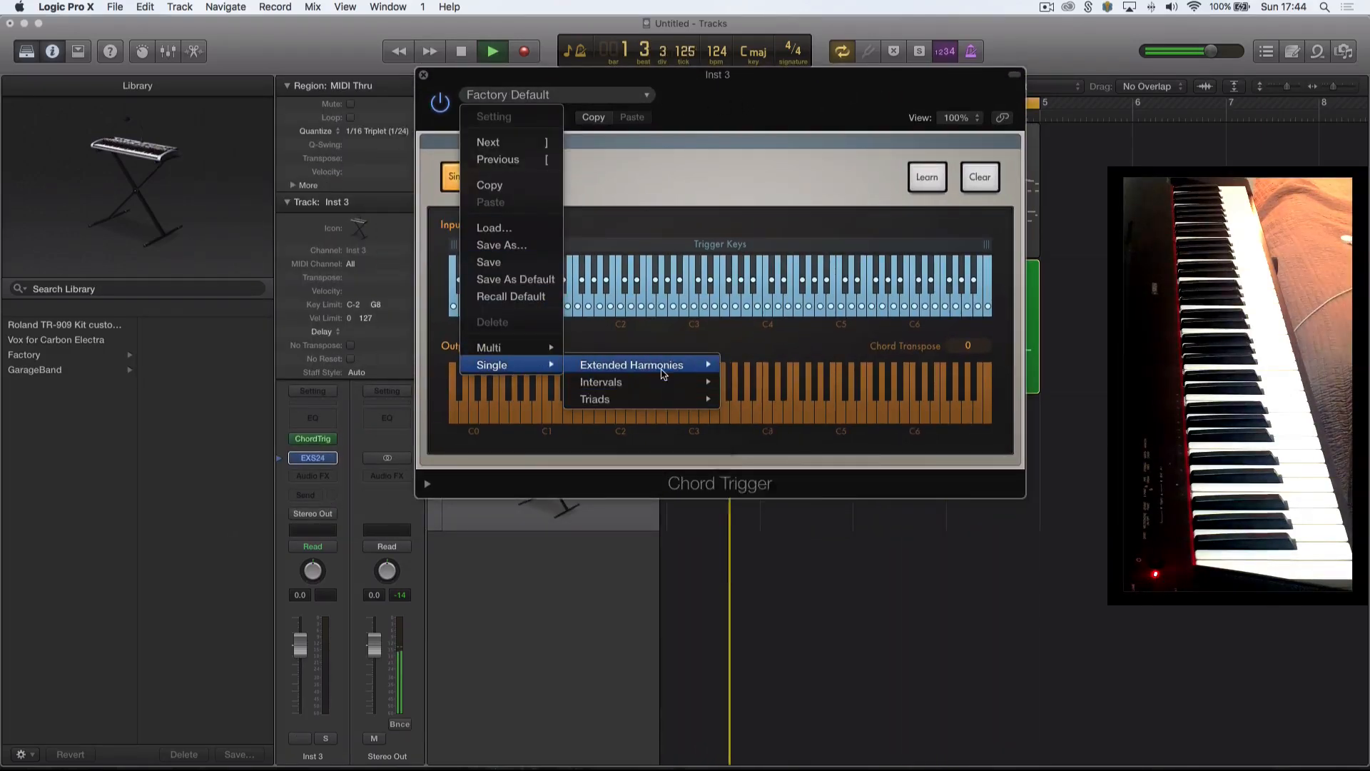
mouse_move(642, 364)
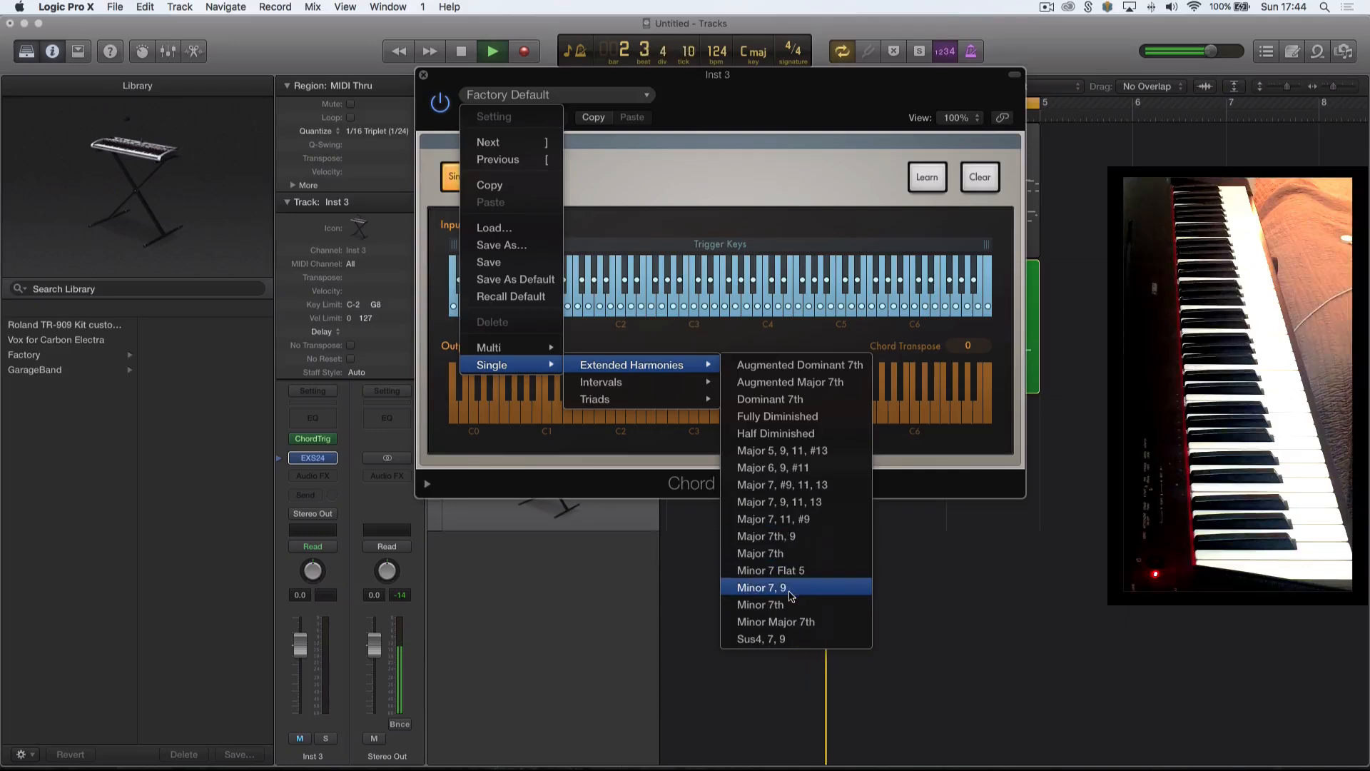
click(760, 587)
click(423, 74)
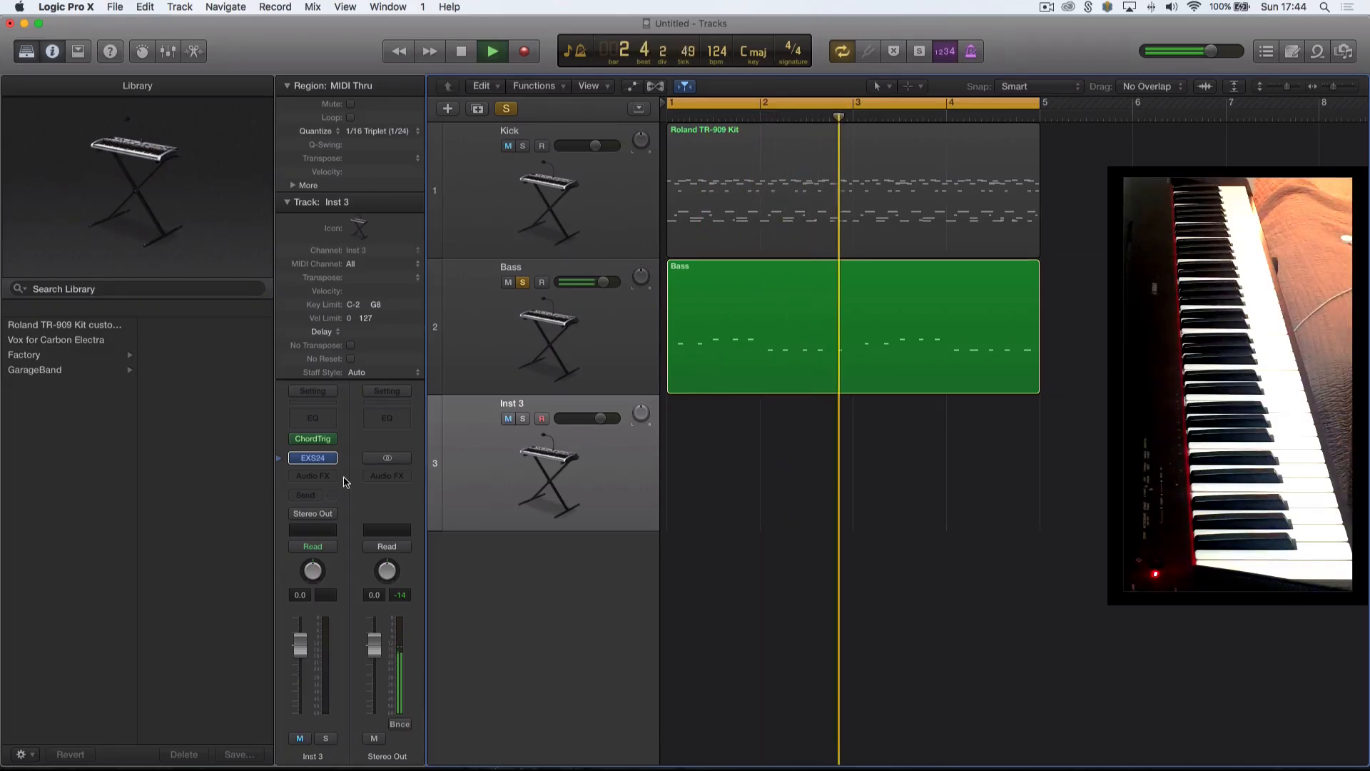
Solo the Inst 3 track alongside the bass and open its EXS24 sampler.
mouse_move(320, 463)
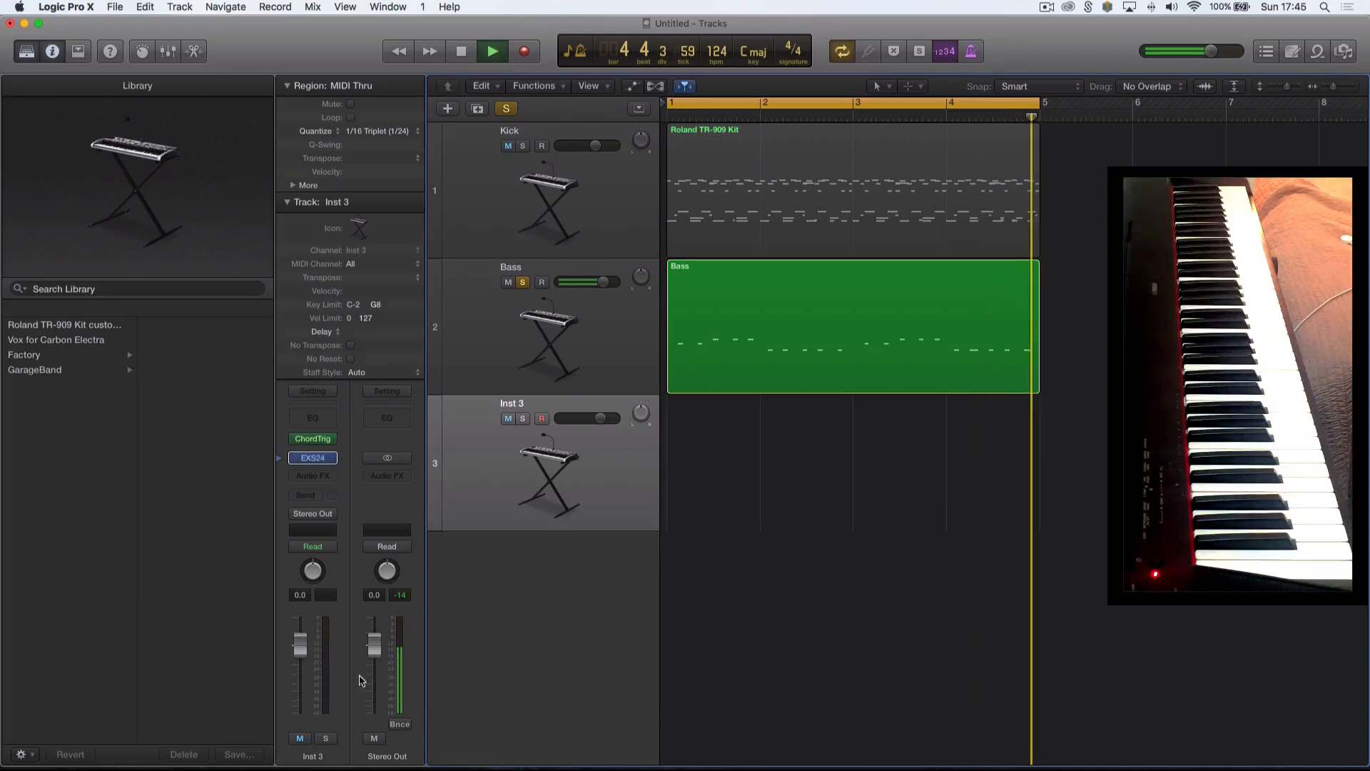
click(325, 739)
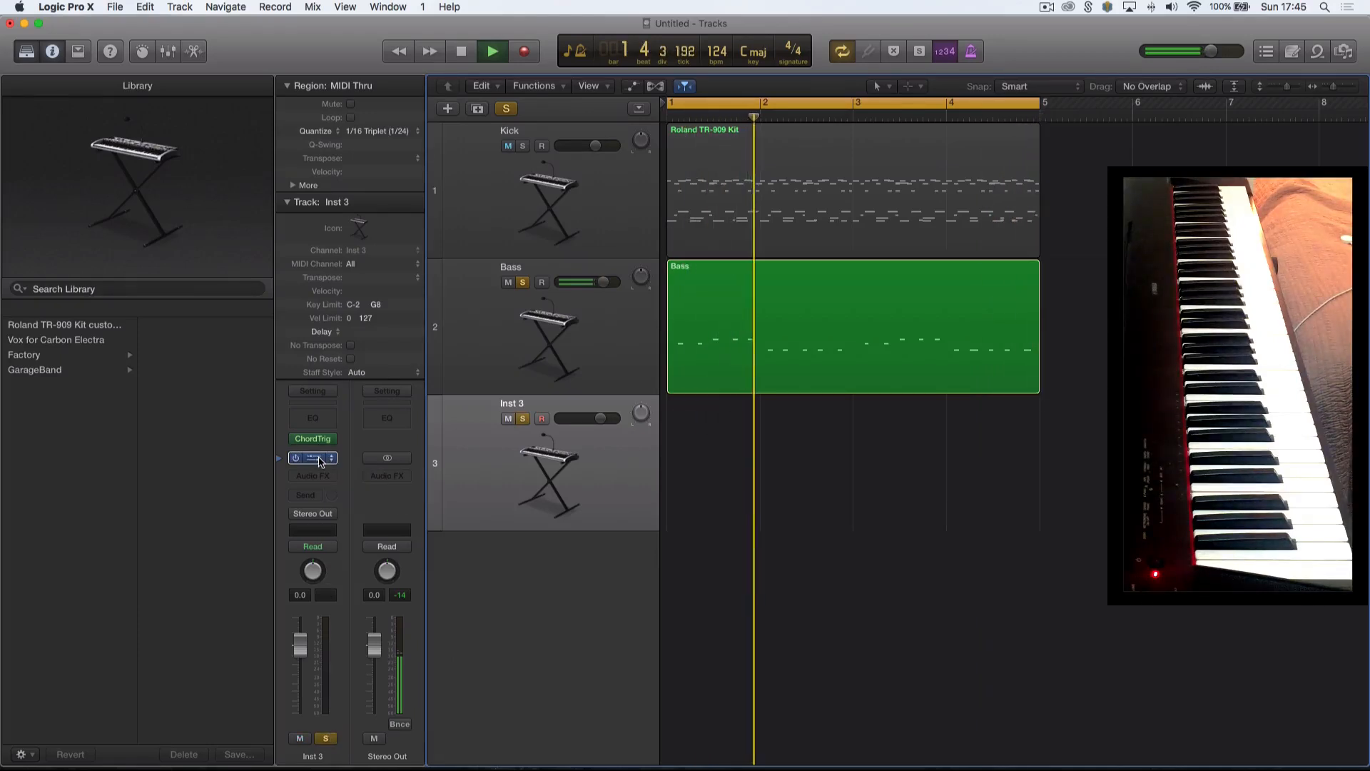
click(319, 459)
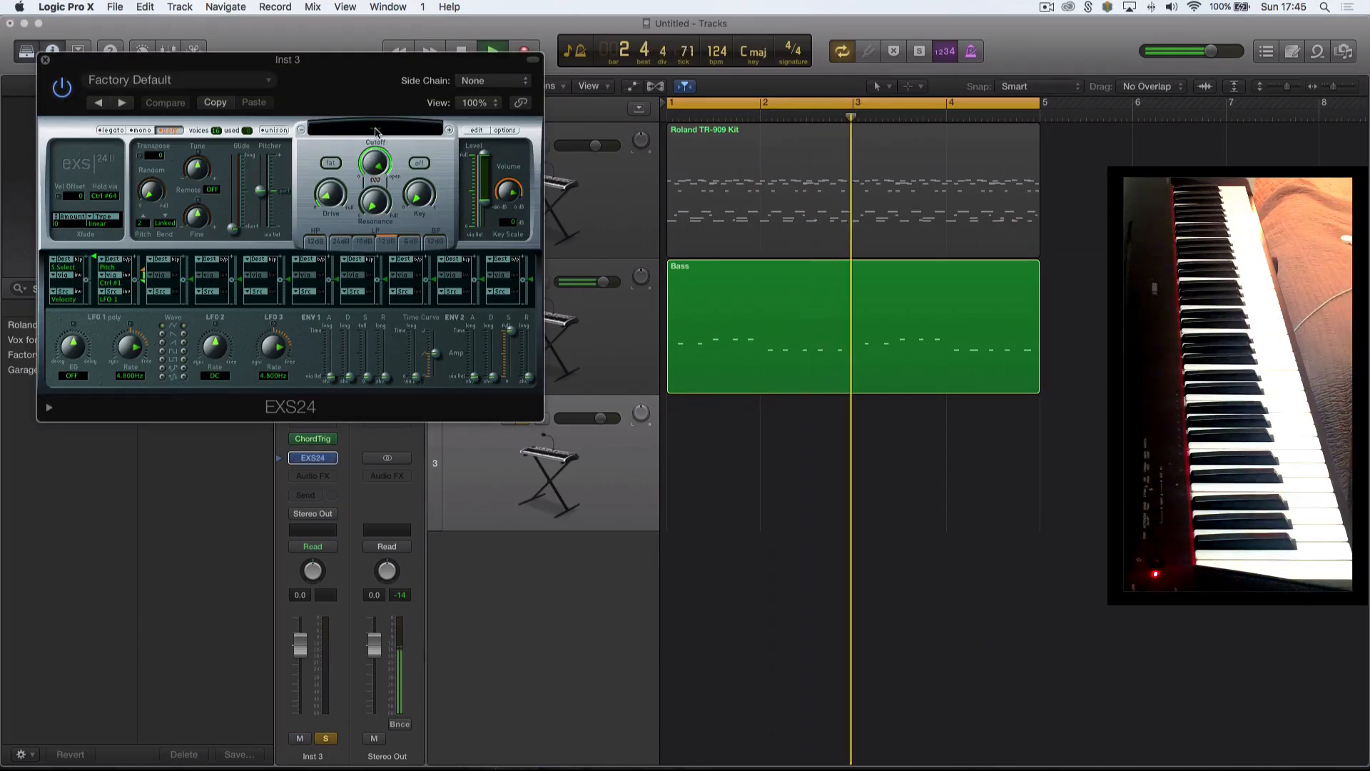
Load Warm Glow Chords from the factory Synth Pads into EXS24 and lower the channel fader to about -12.6 dB.
click(378, 133)
mouse_move(411, 257)
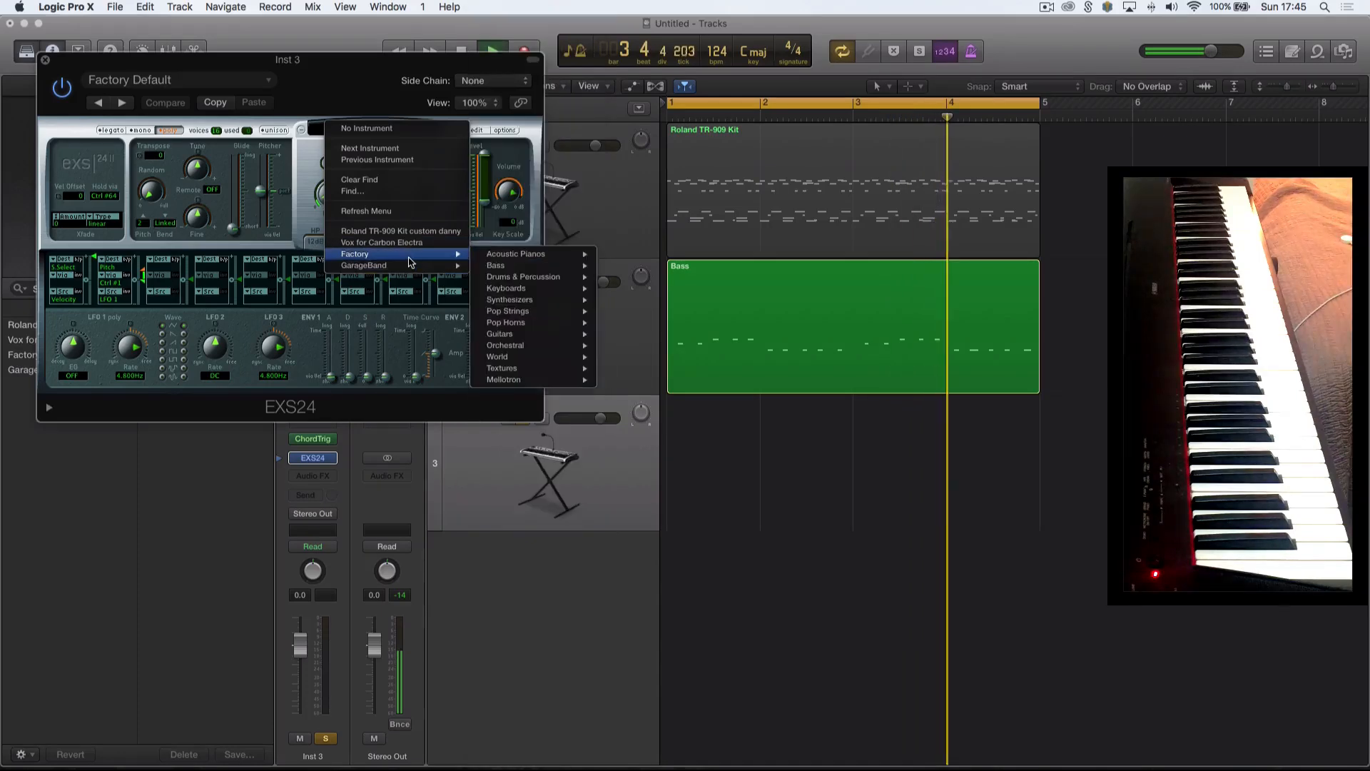
mouse_move(542, 300)
mouse_move(665, 307)
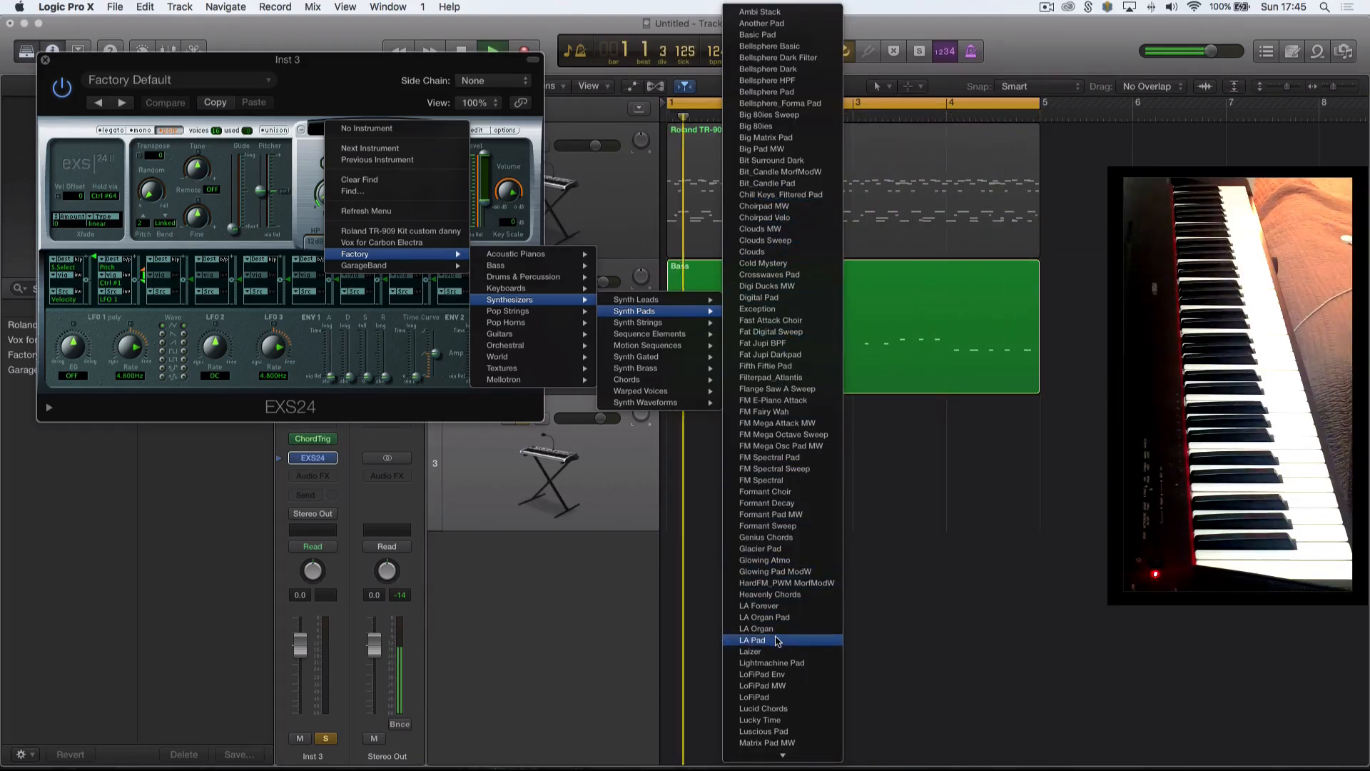
scroll(778, 641, down, 10)
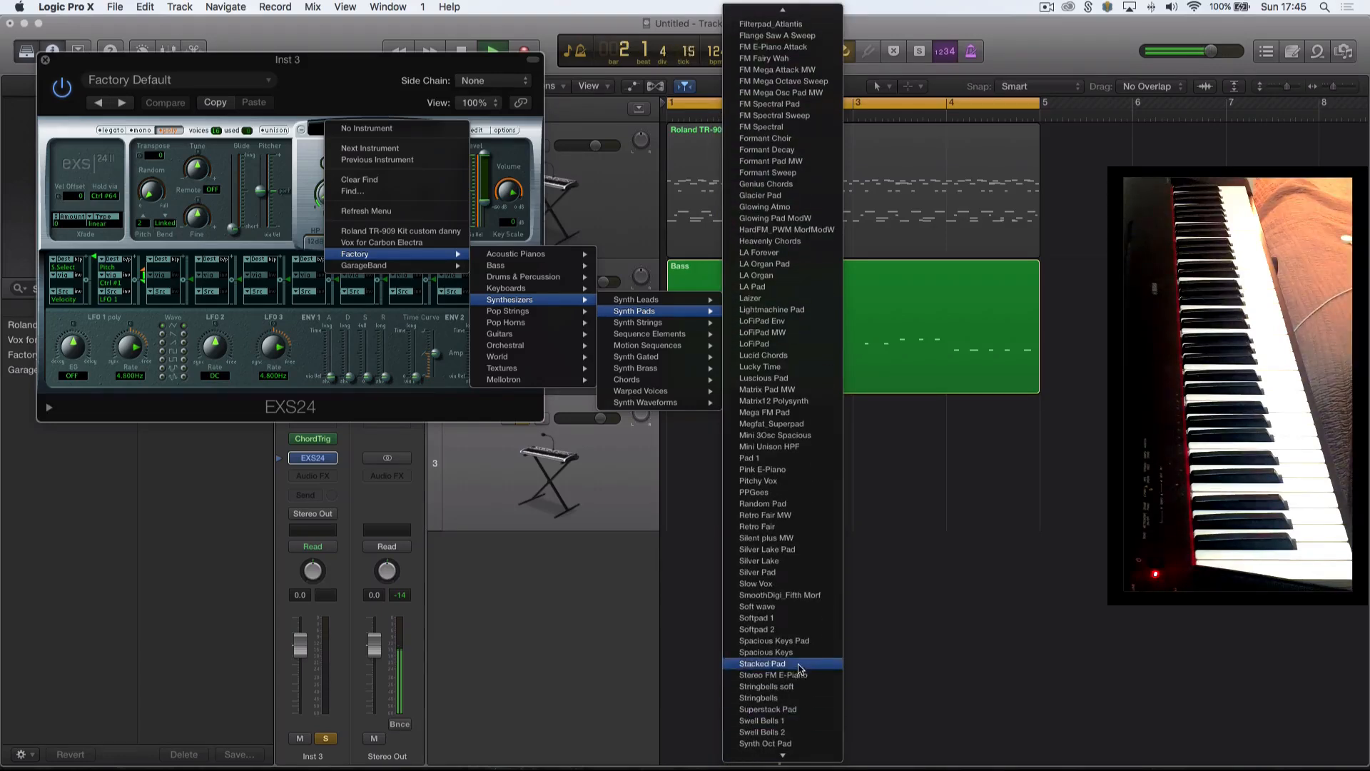
scroll(790, 664, down, 5)
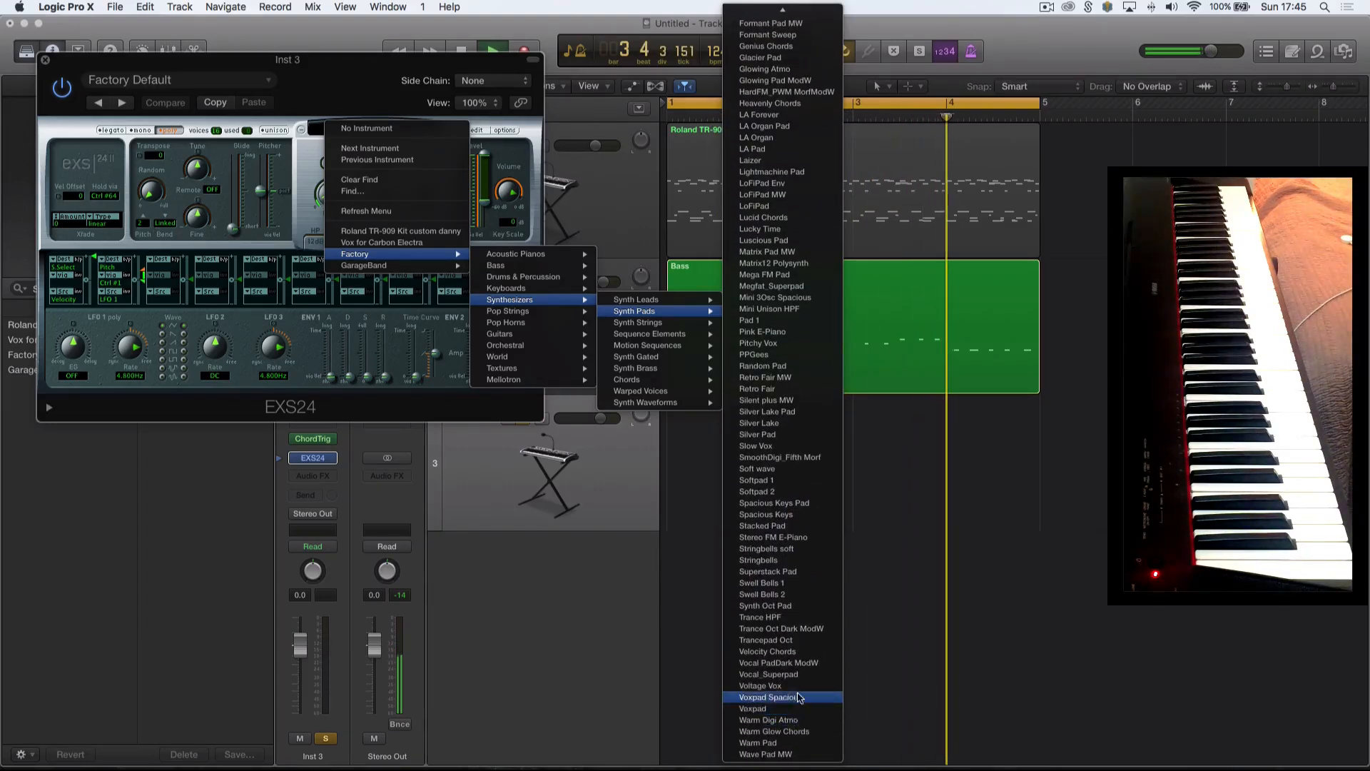
click(785, 731)
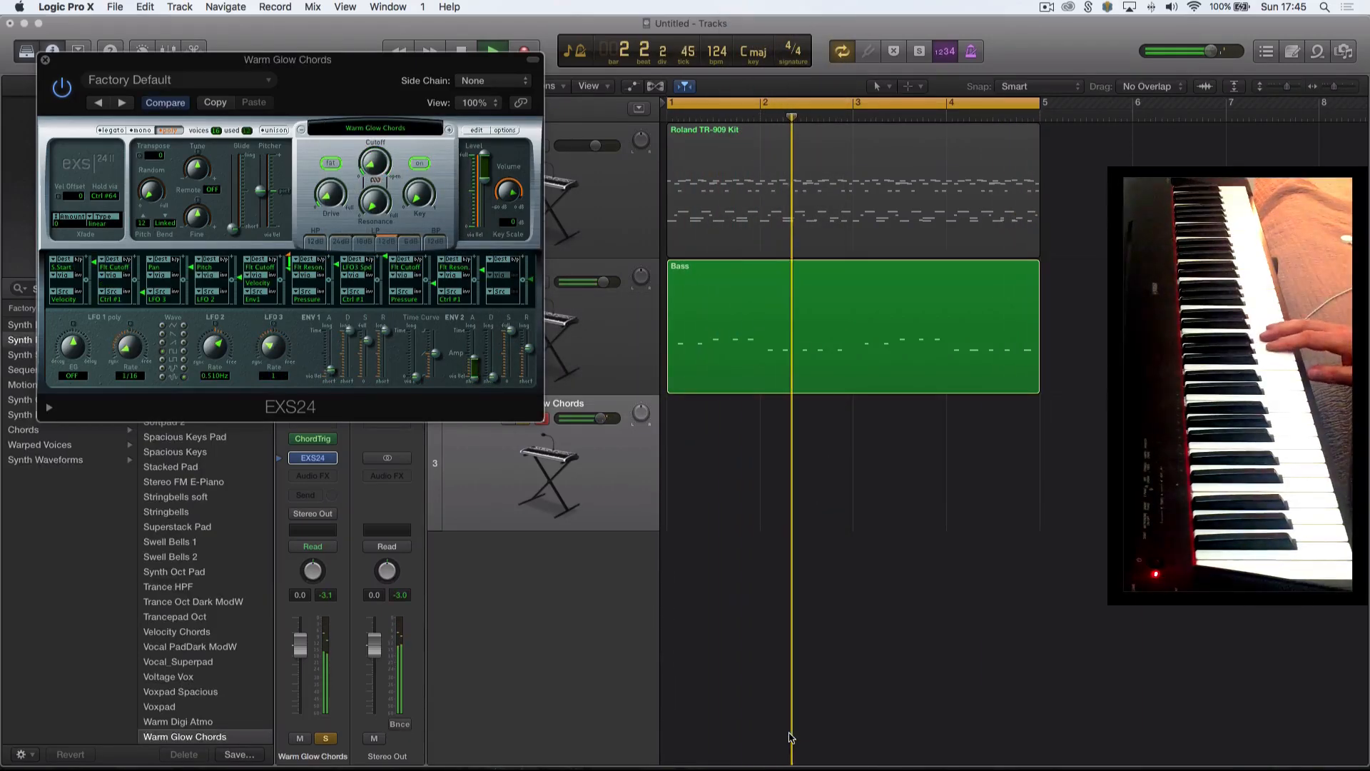
drag(311, 657, 312, 689)
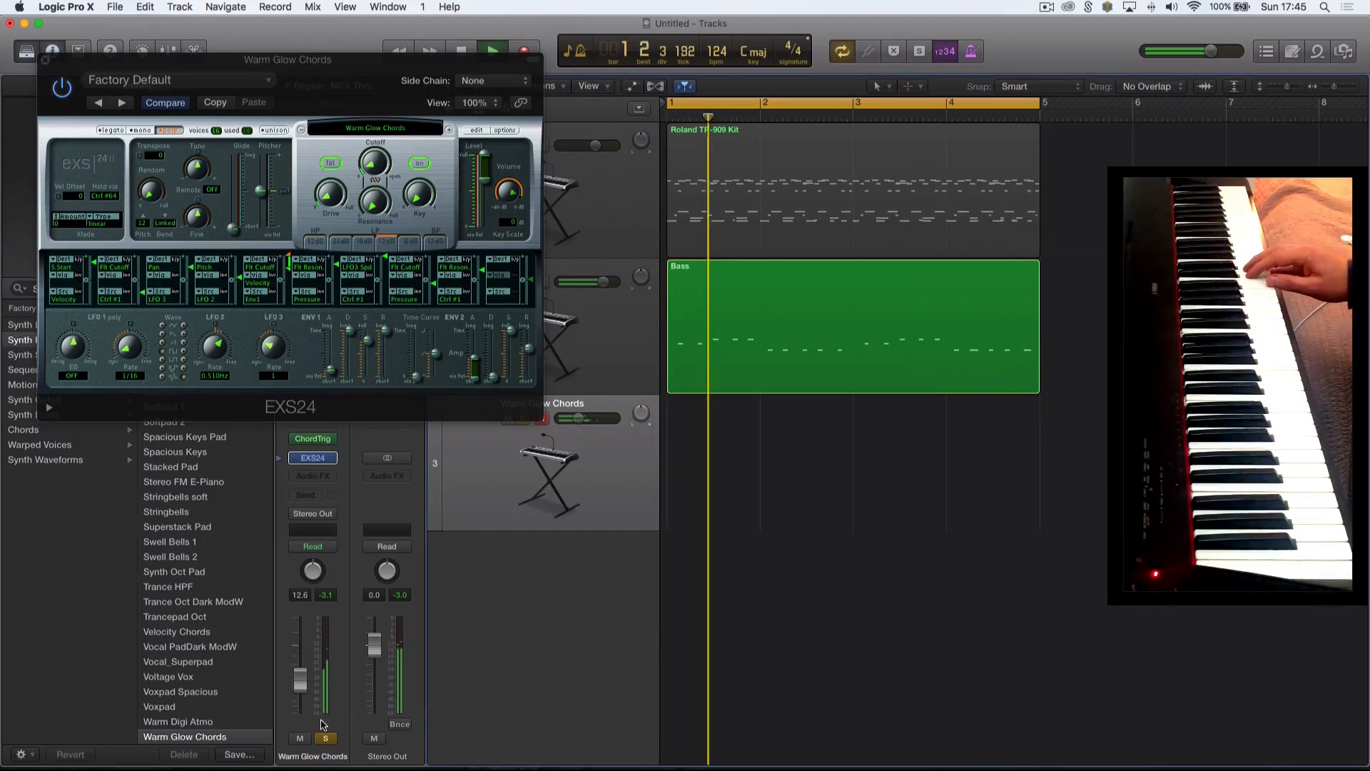
Stop playback, load Grand Piano from the factory Acoustic Pianos into EXS24 and close the sampler window.
key(space)
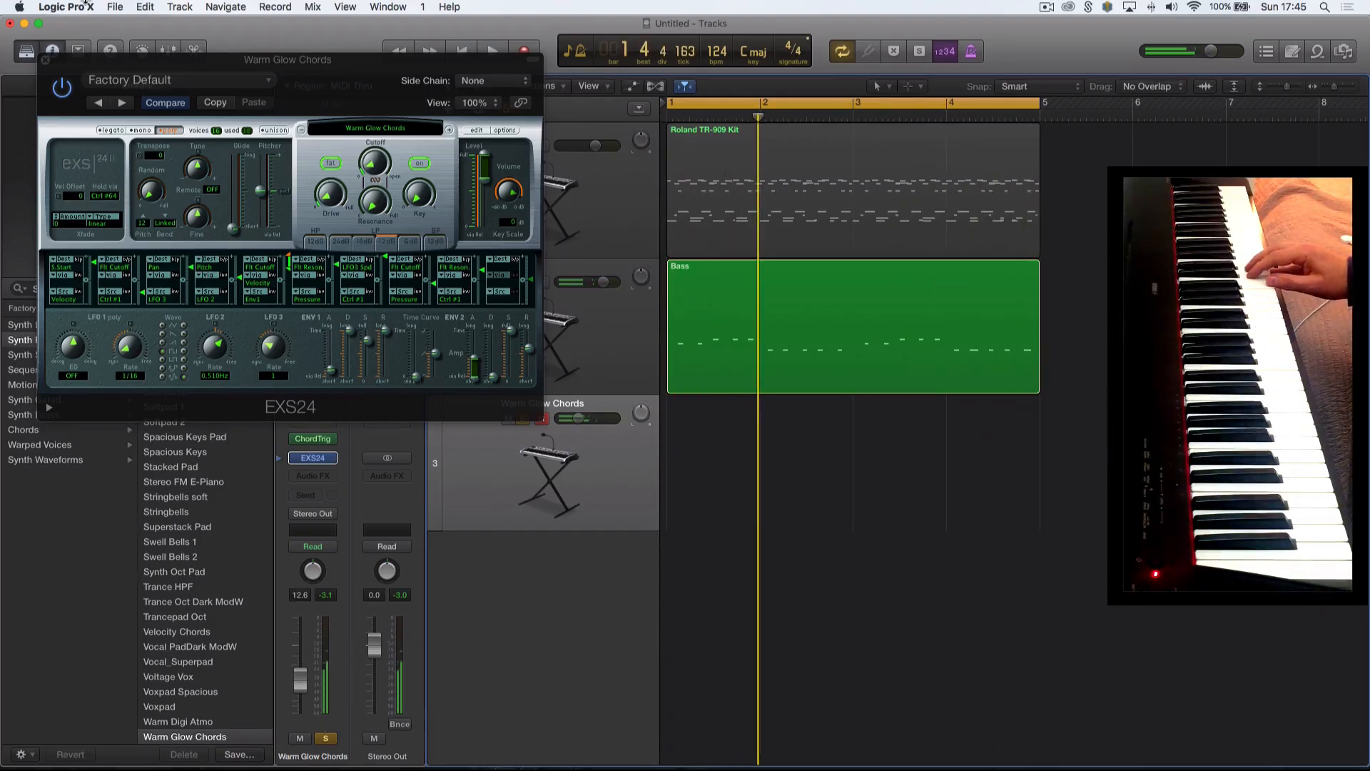
click(406, 130)
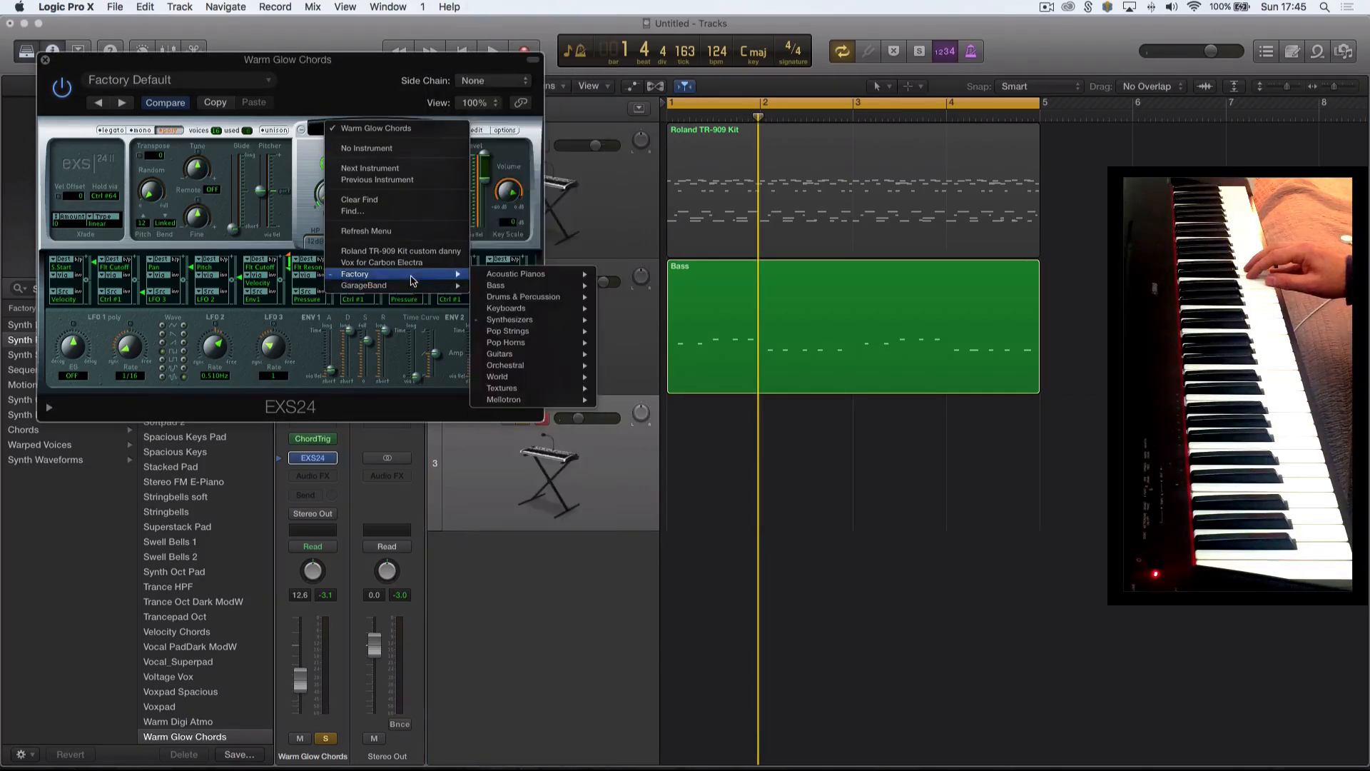
mouse_move(509, 279)
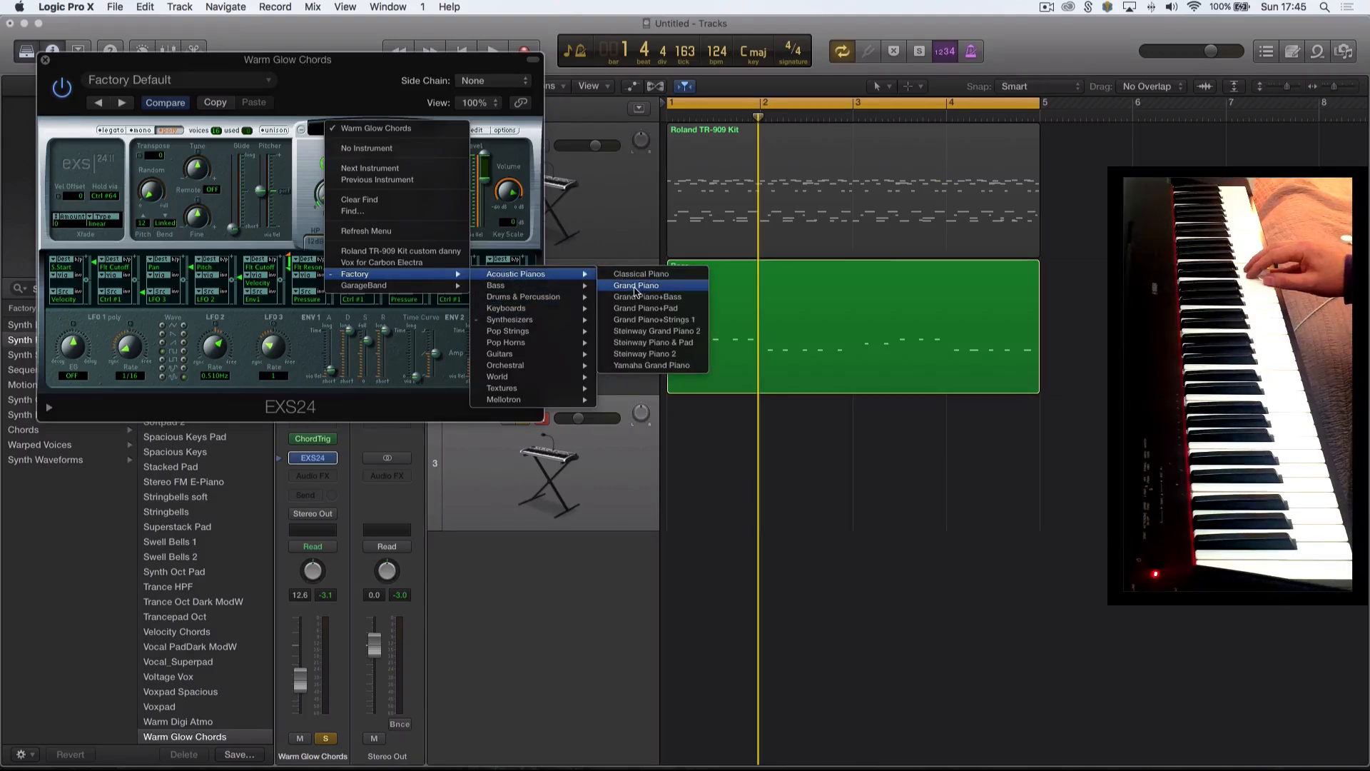
click(636, 285)
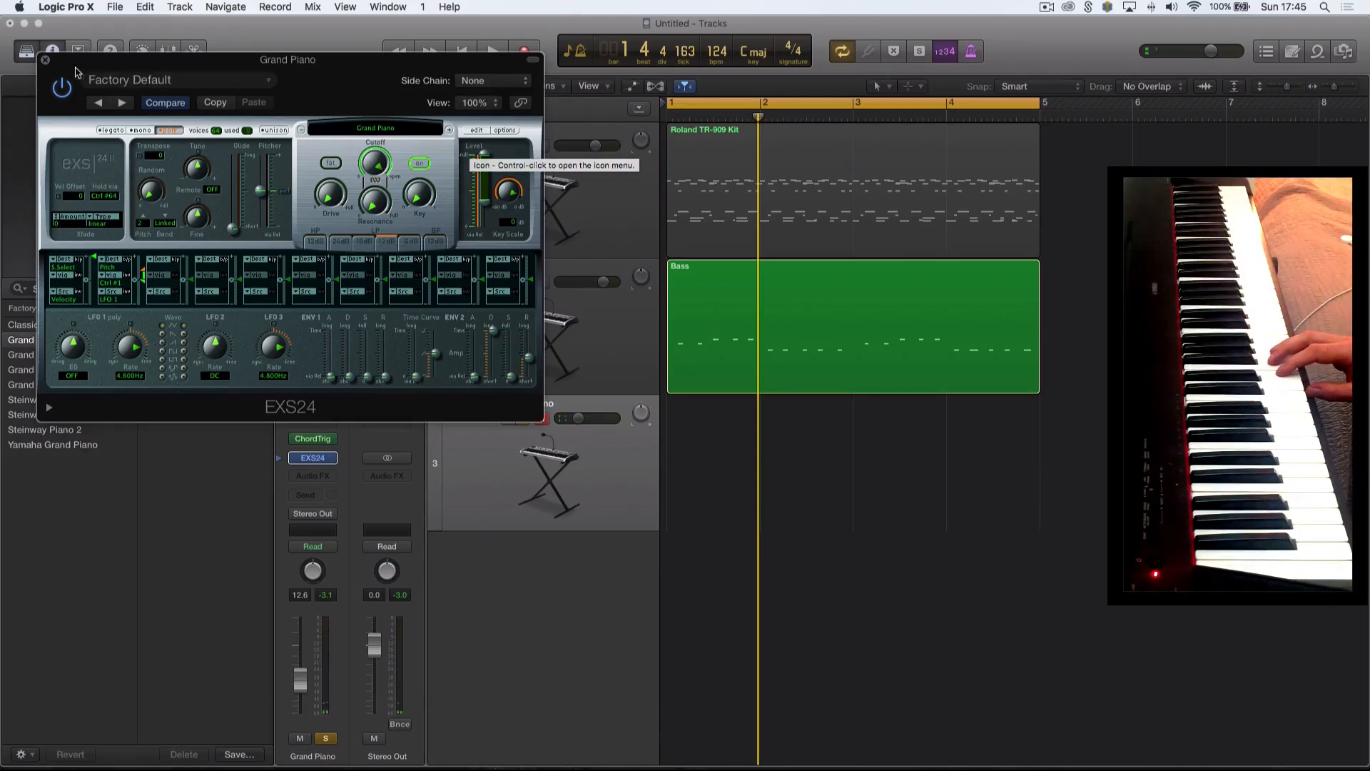
click(45, 60)
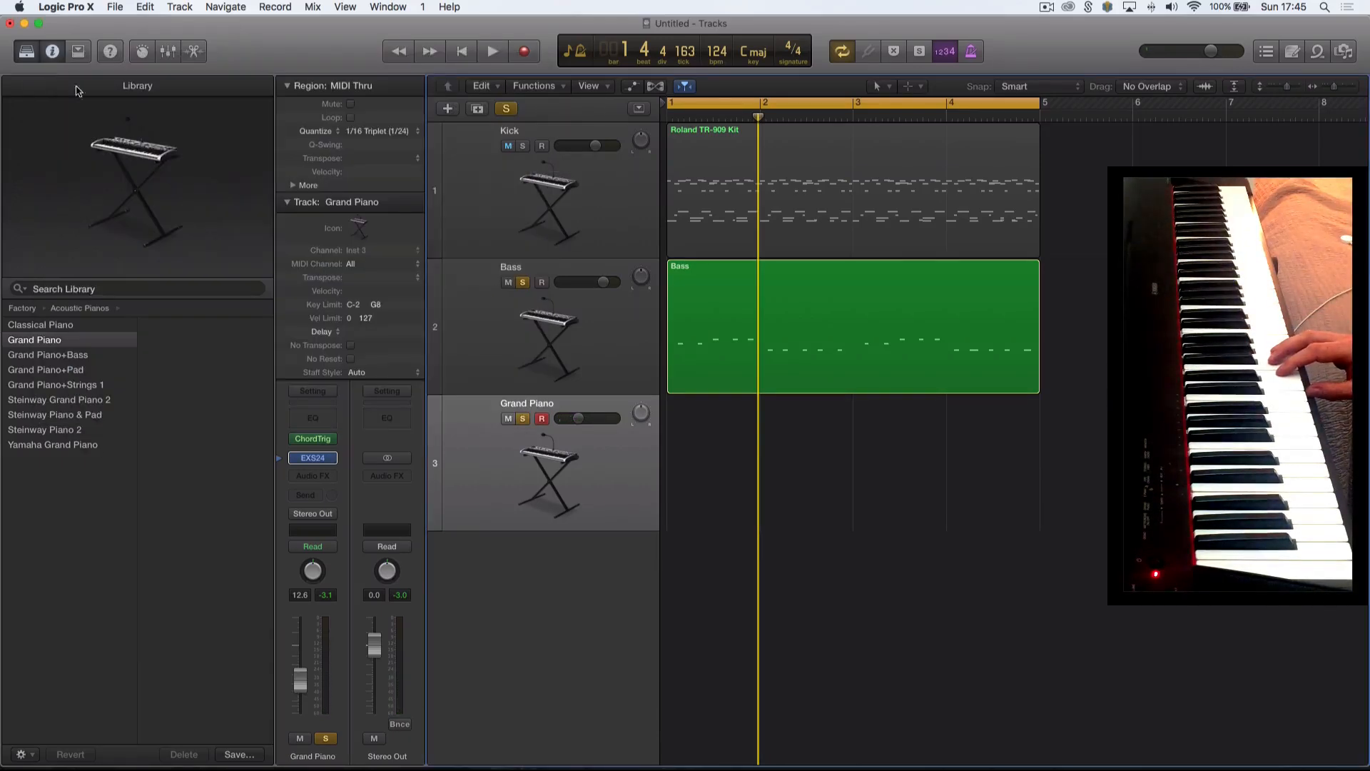
Open Chord Trigger on the Grand Piano track, switch it to the Minor 7th preset and move its window down clear of the tracks.
click(319, 442)
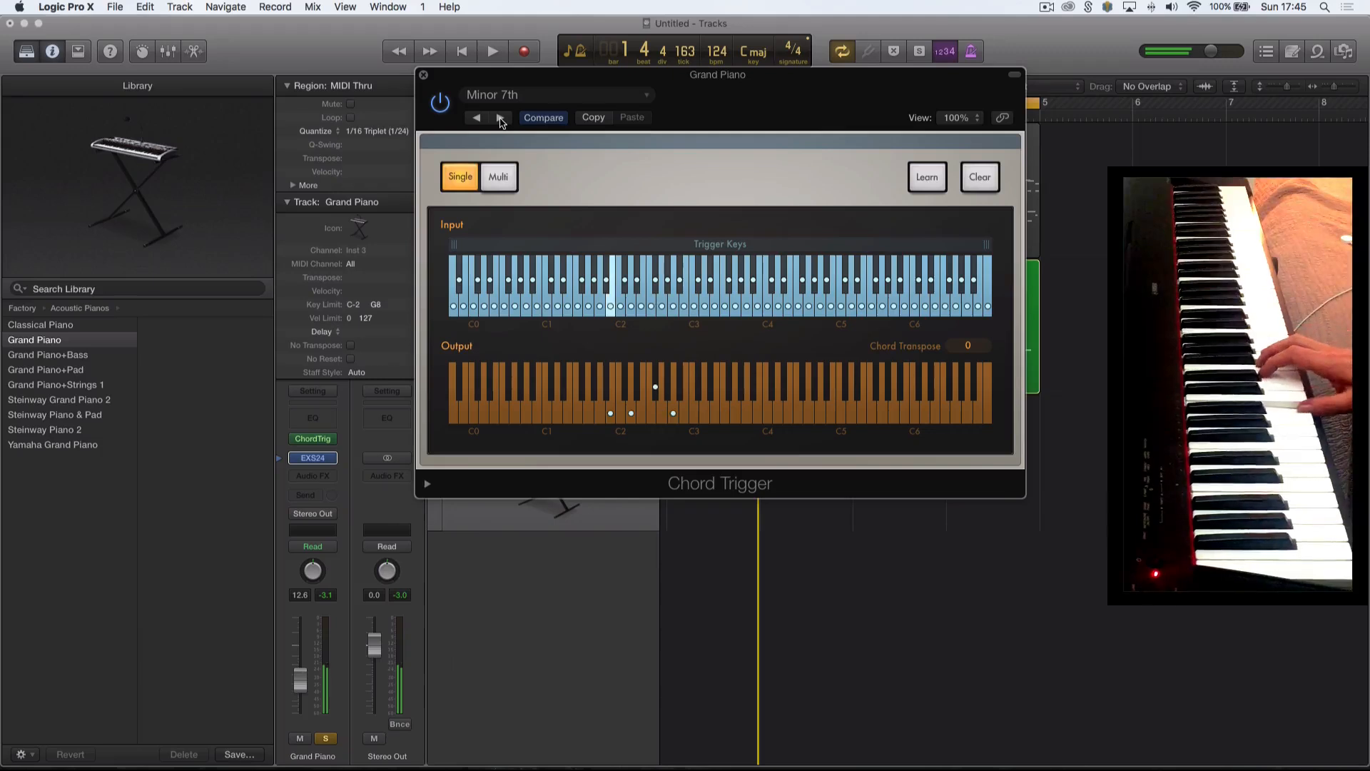
key(space)
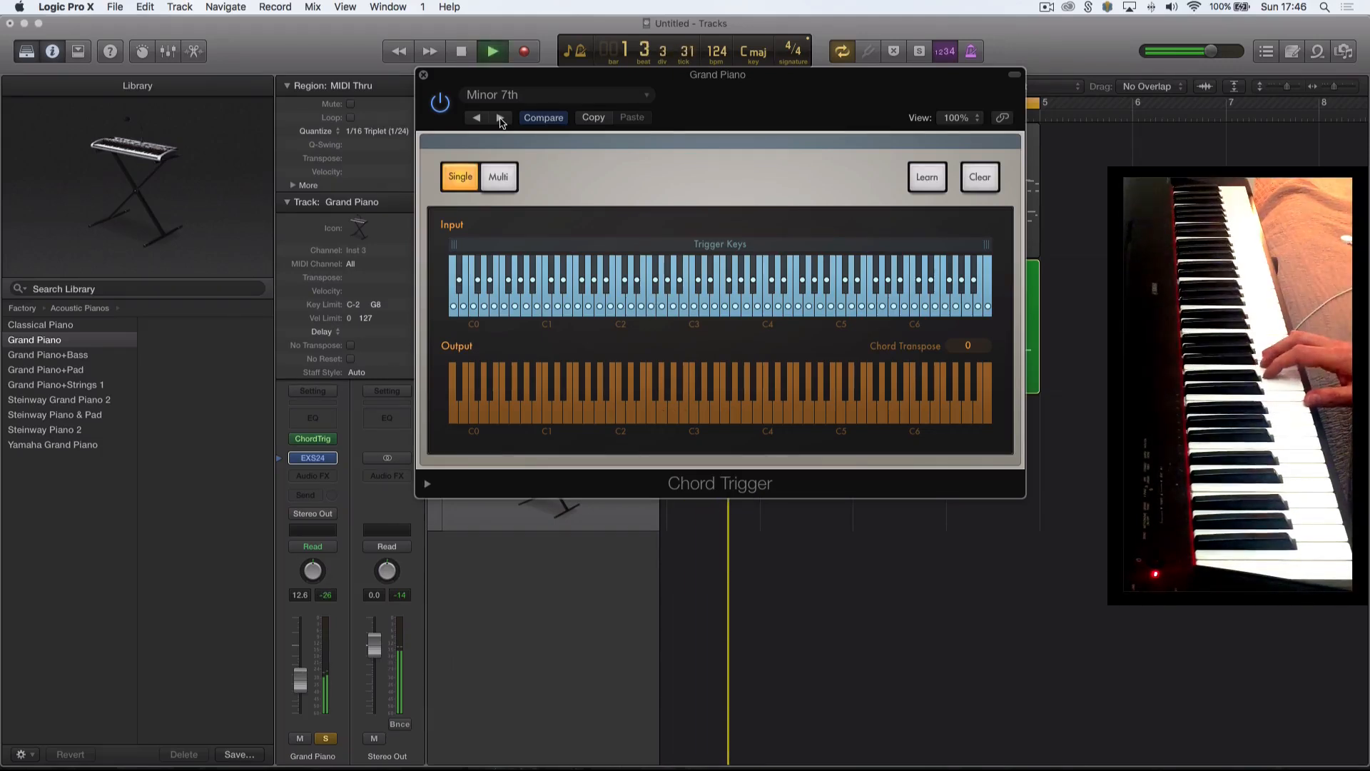
drag(585, 88, 569, 473)
Copy the Bass region onto the Grand Piano track and play the loop through Chord Trigger.
key(space)
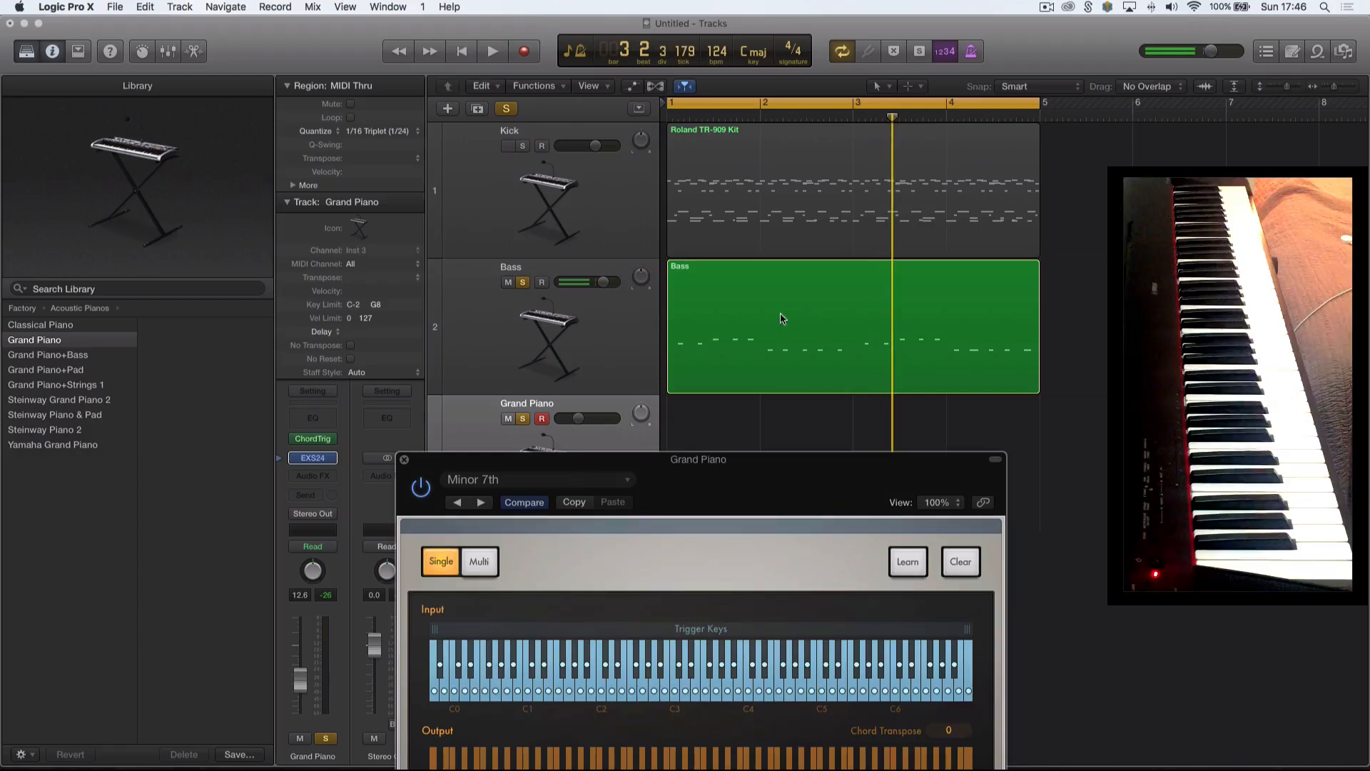
drag(774, 319, 777, 541)
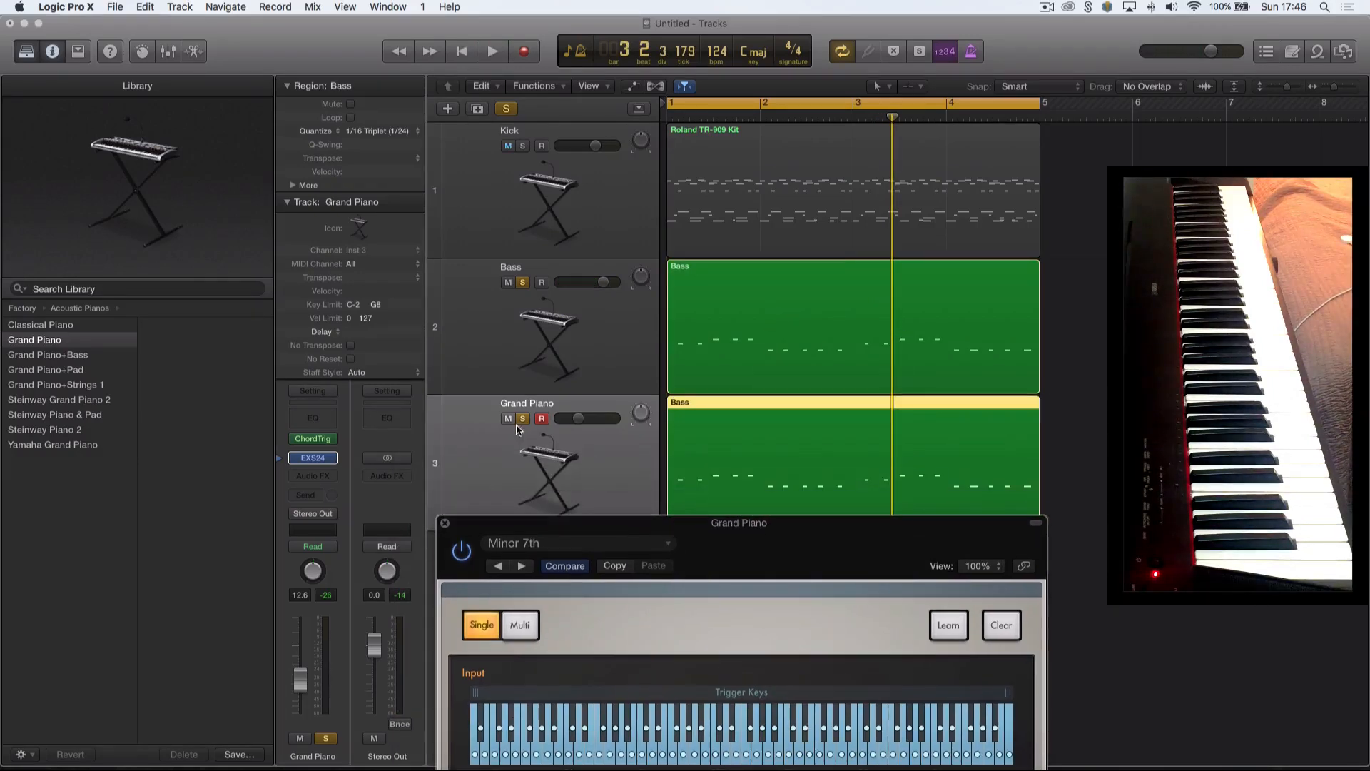
key(space)
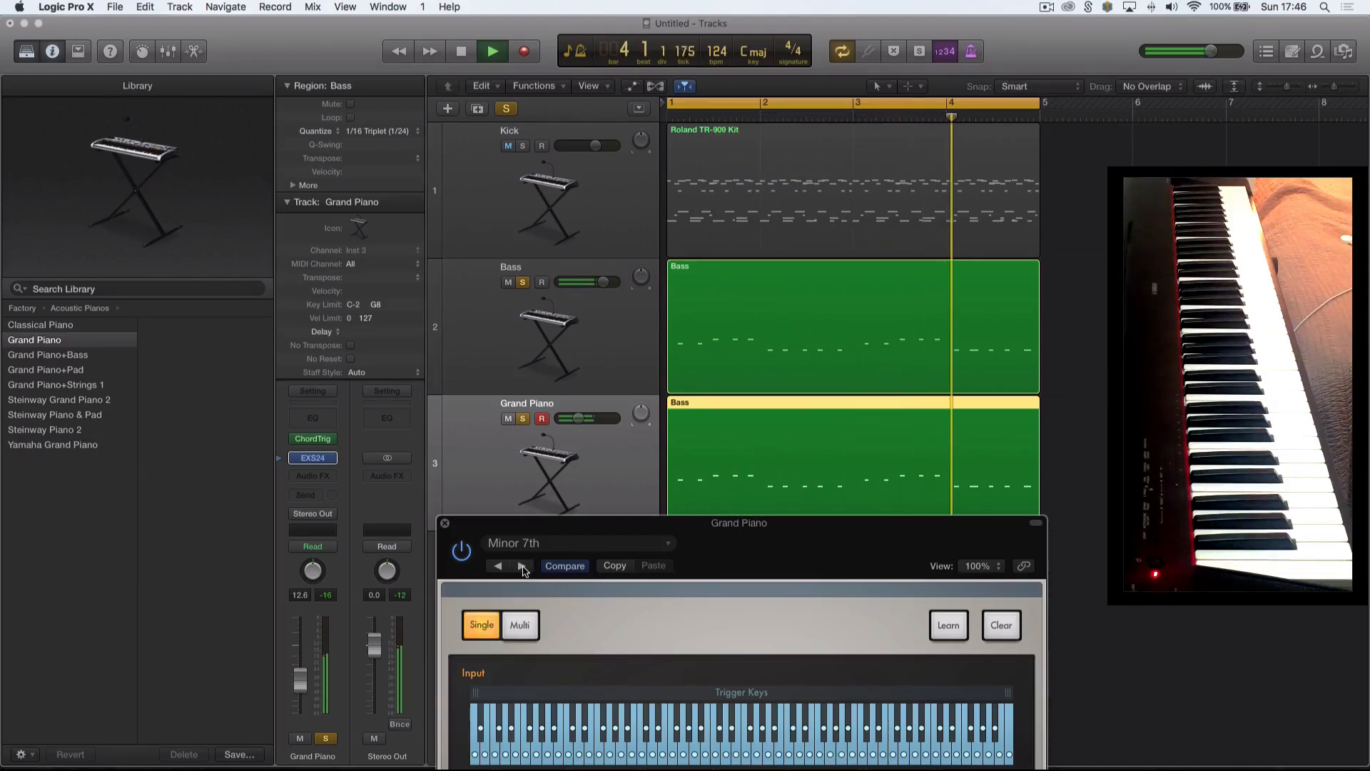
Audition the Chord Trigger presets from Minor Major 7th through Sus4, 7, 9 to Major 3rd while the loop plays.
key(space)
key(space)
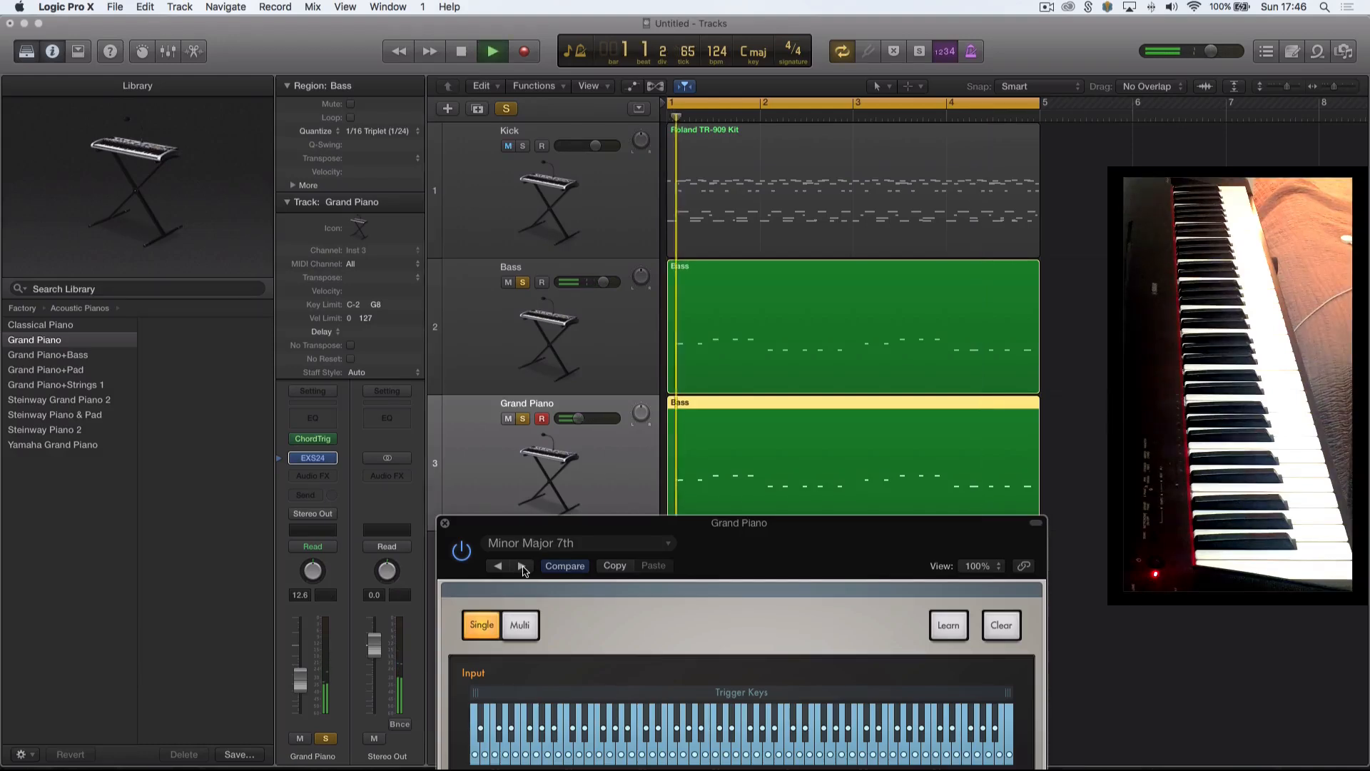
click(523, 566)
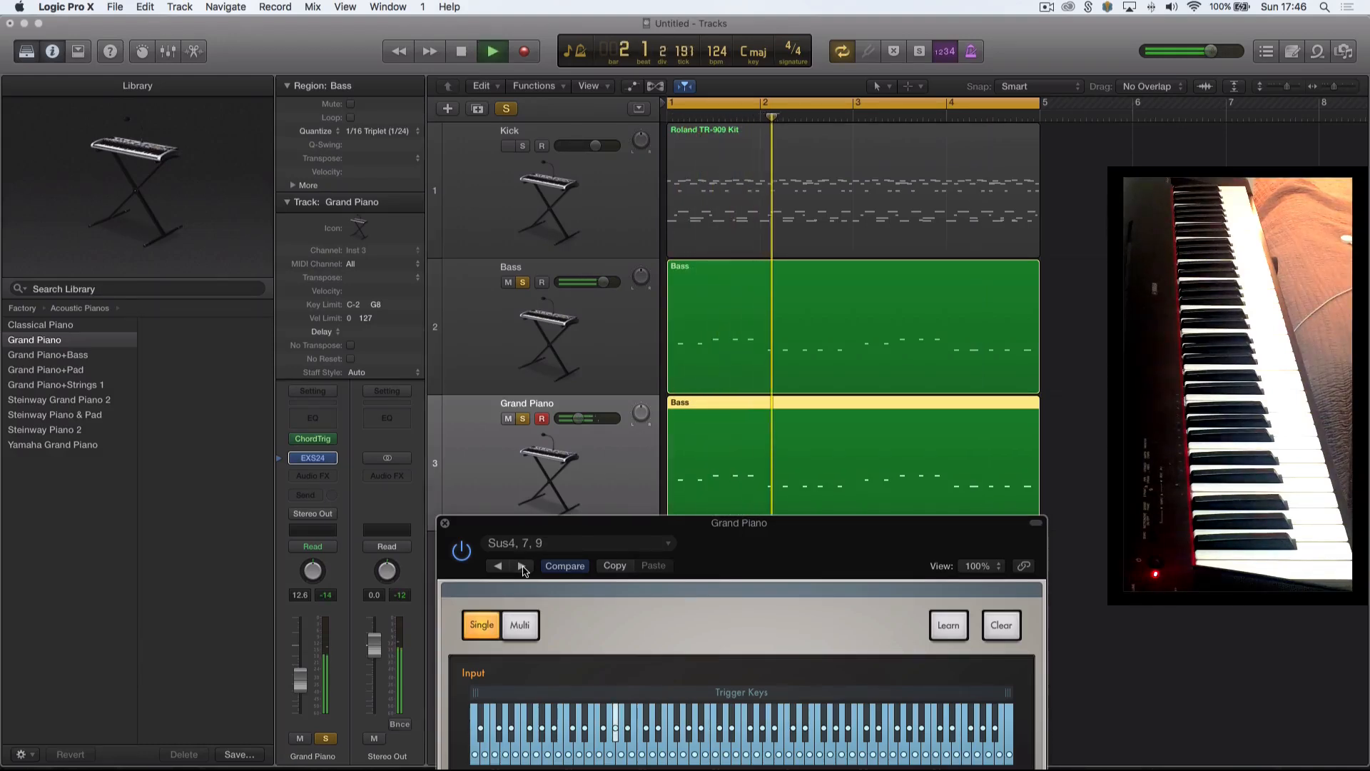
drag(601, 525, 755, 560)
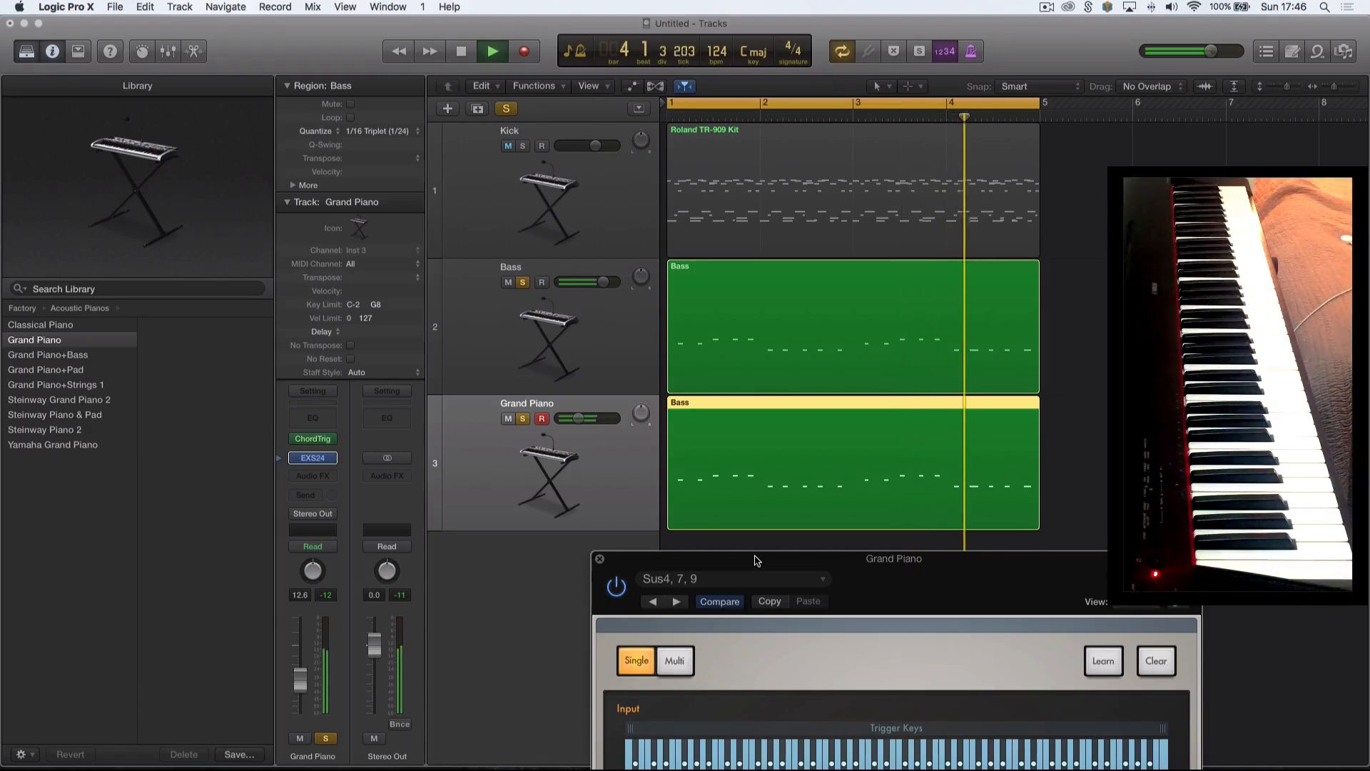
drag(678, 611, 678, 610)
click(677, 603)
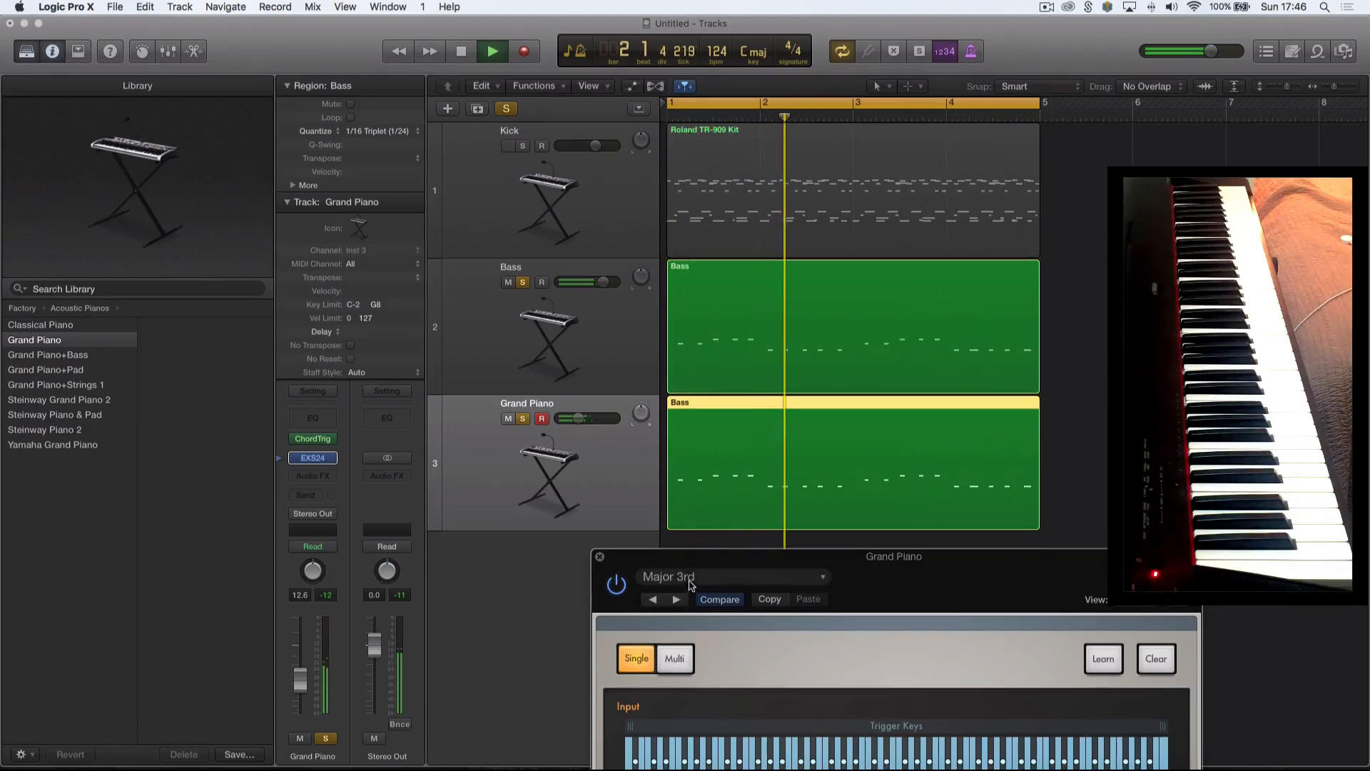
Load the Major 6th preset from Chord Trigger's single-chord Intervals.
click(667, 574)
mouse_move(691, 755)
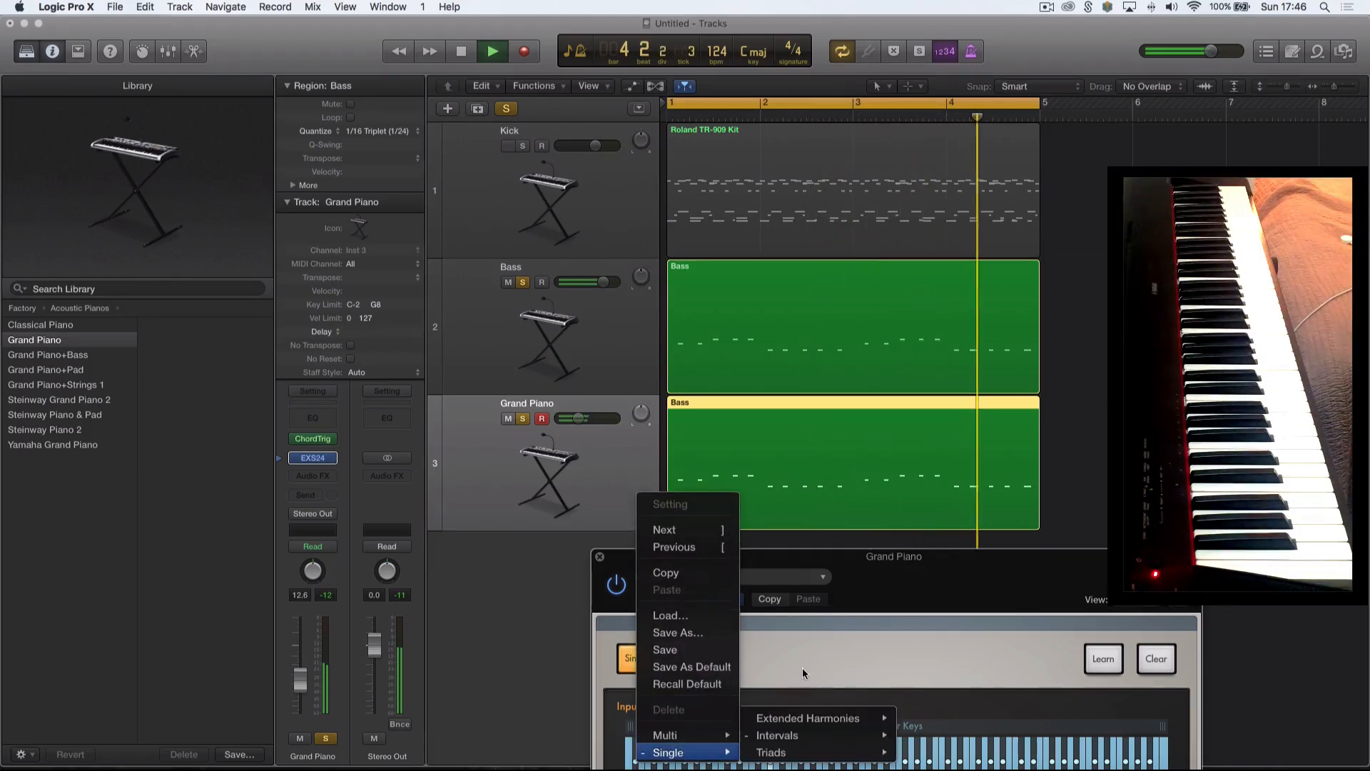
mouse_move(809, 722)
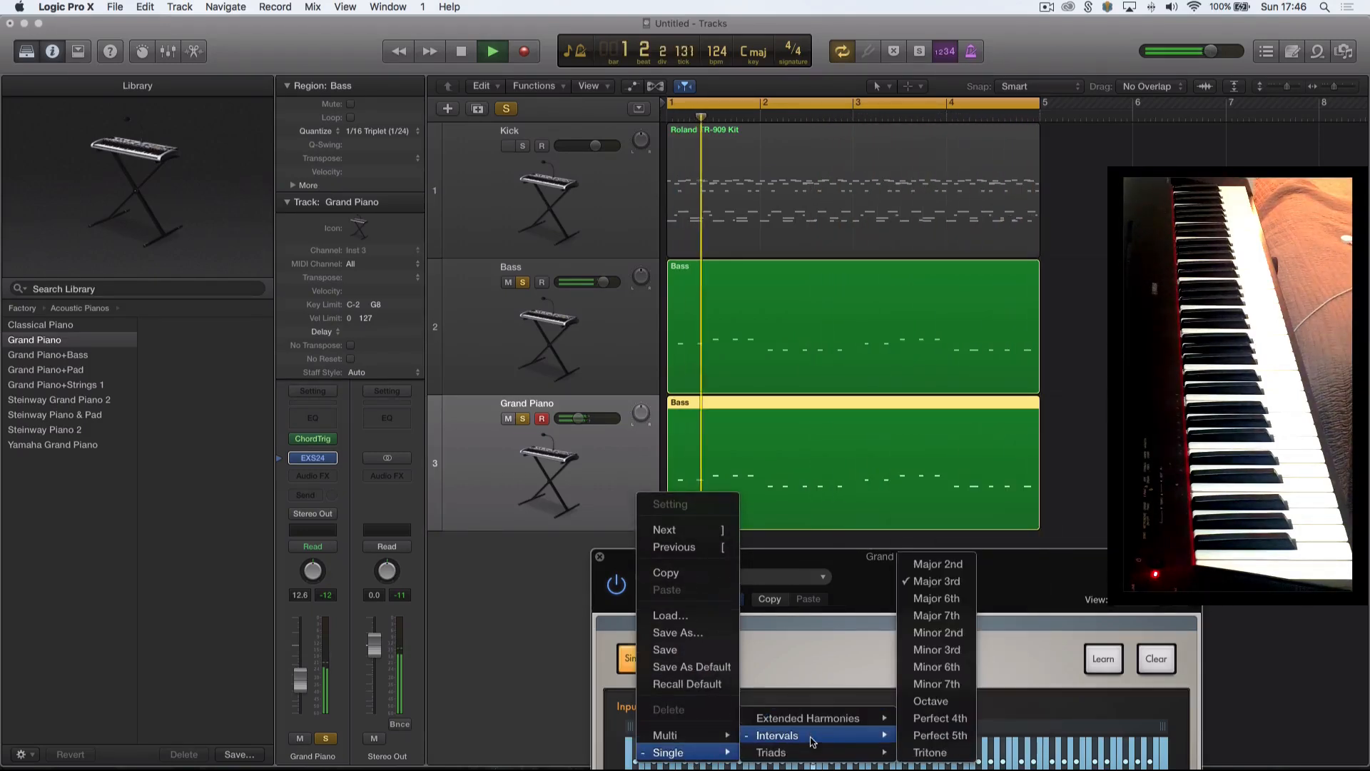
click(965, 606)
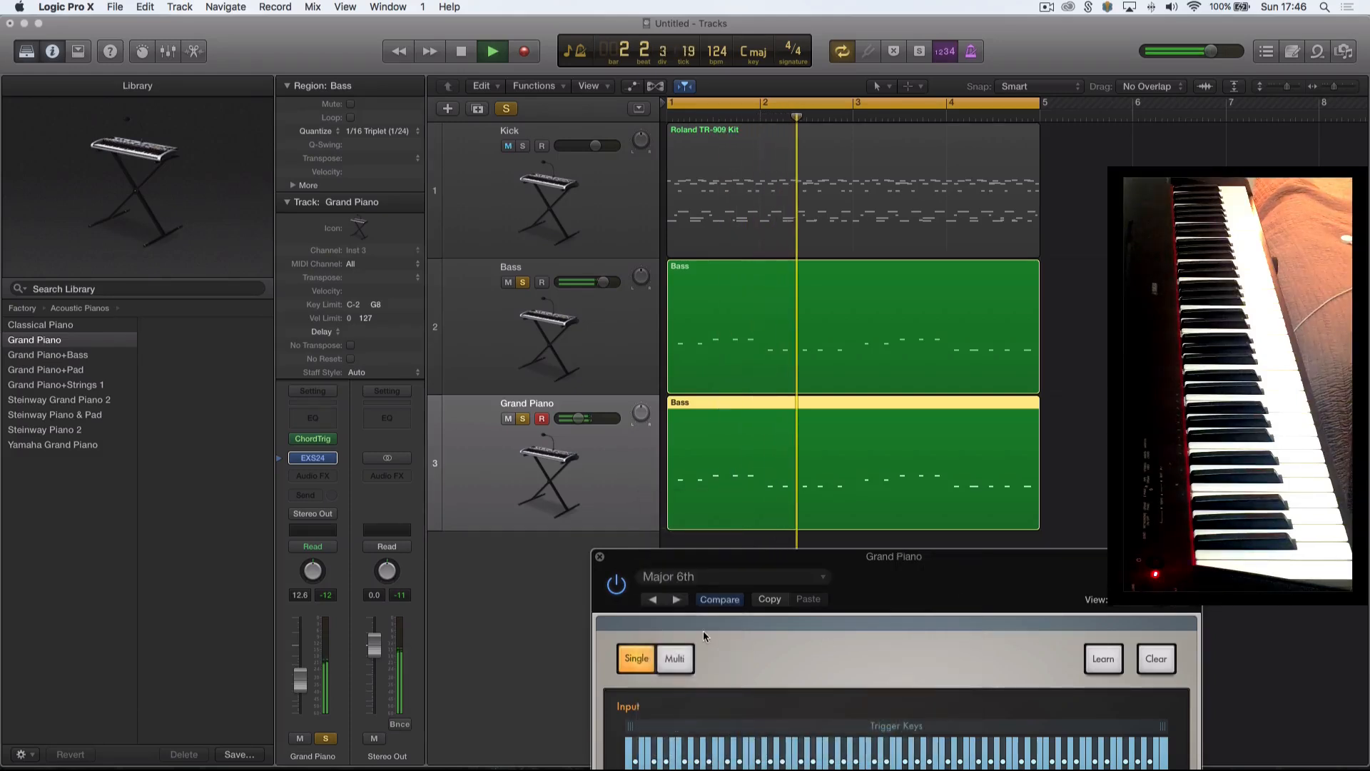
Advance through the Chord Trigger presets from Major 7th past Minor 6th, Octave and Perfect 5th to the Augmented triad.
click(675, 601)
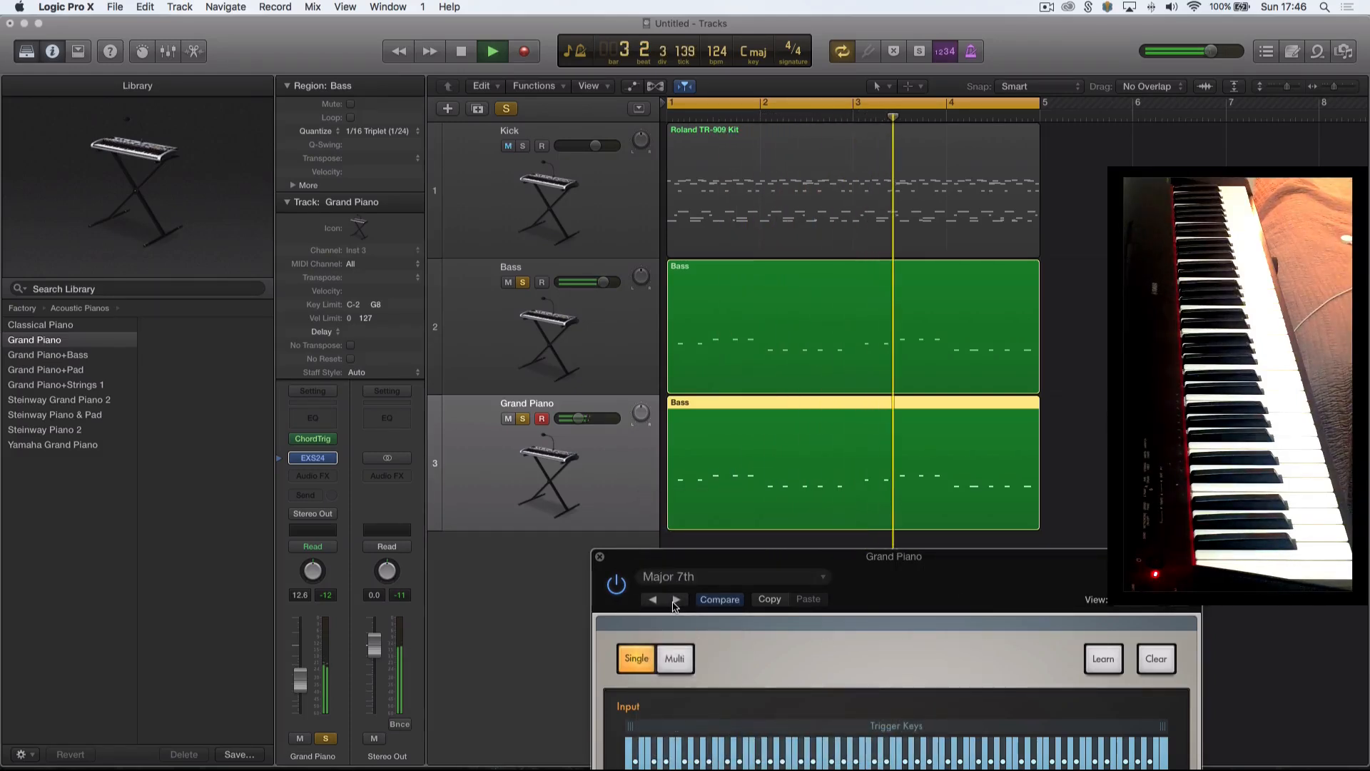
click(676, 600)
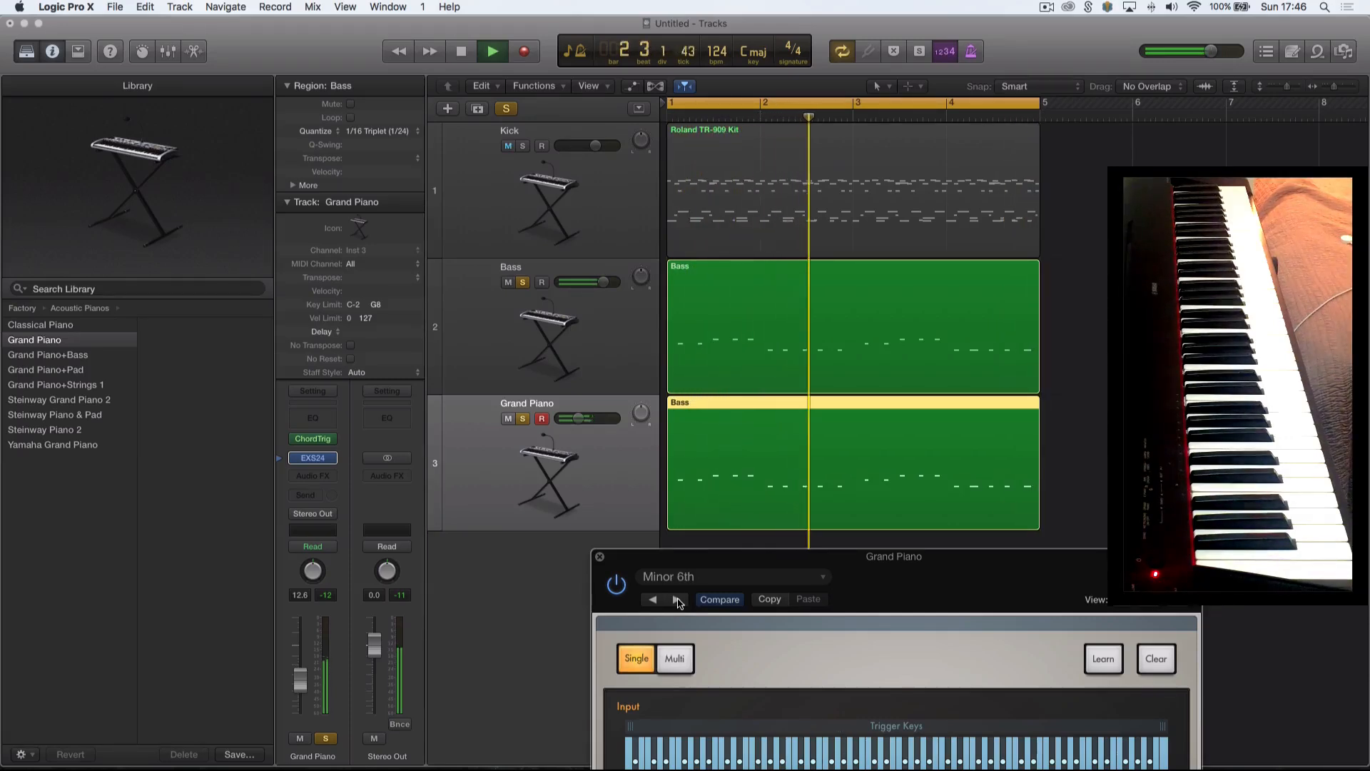
click(676, 600)
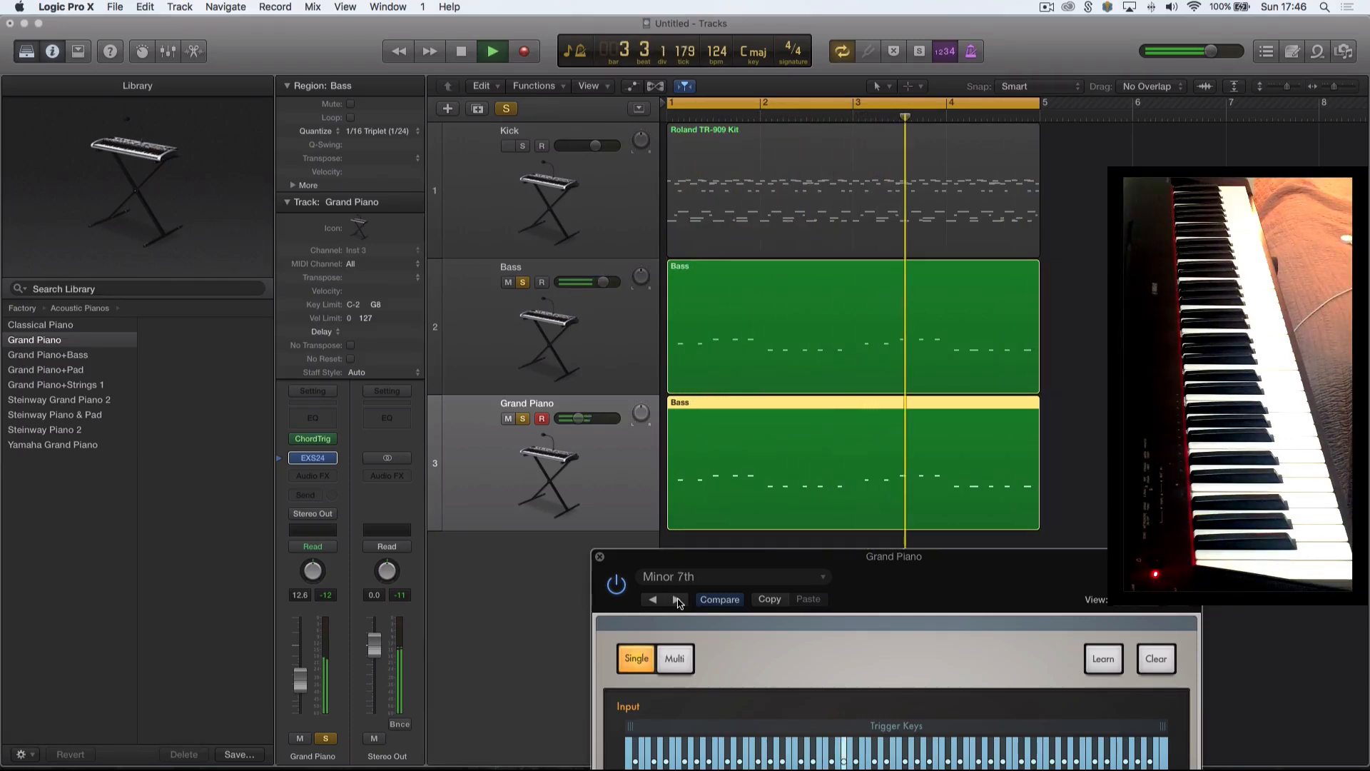
click(676, 600)
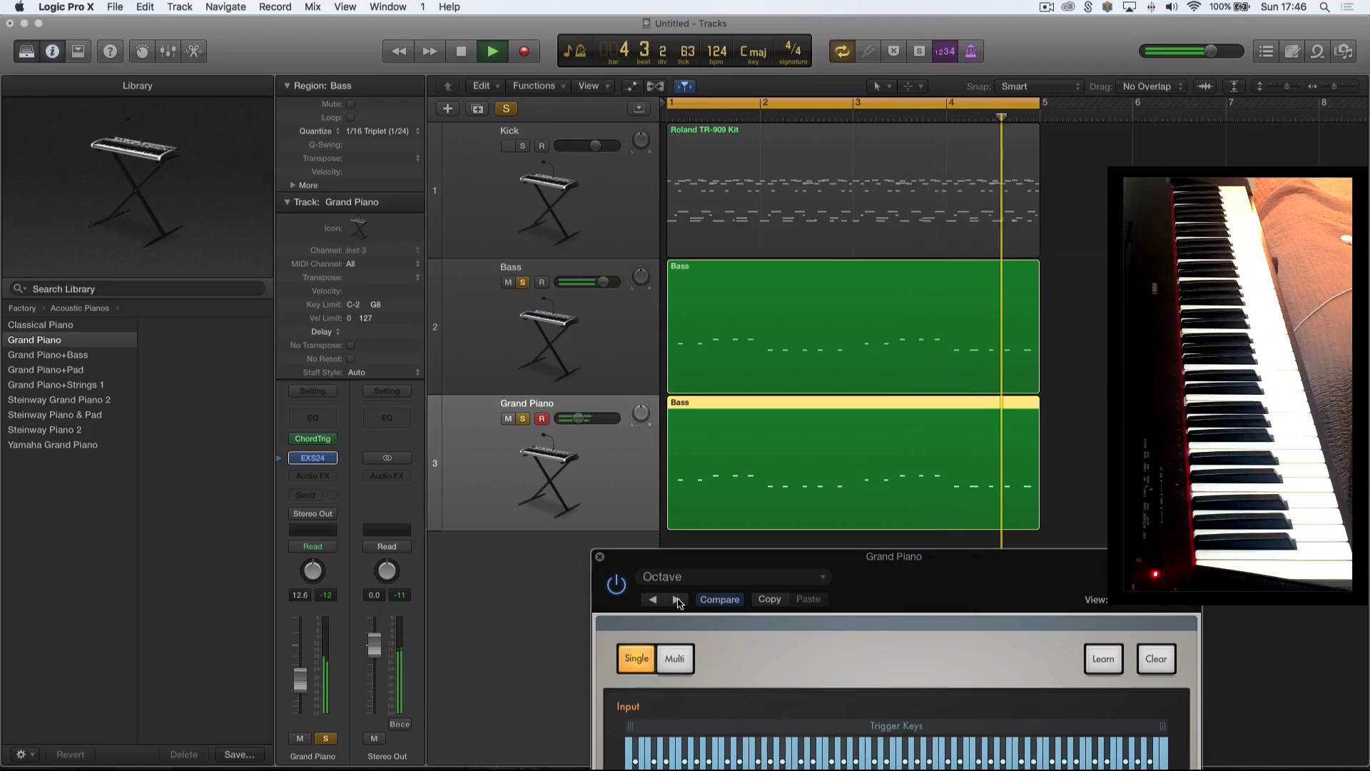
click(677, 600)
click(676, 600)
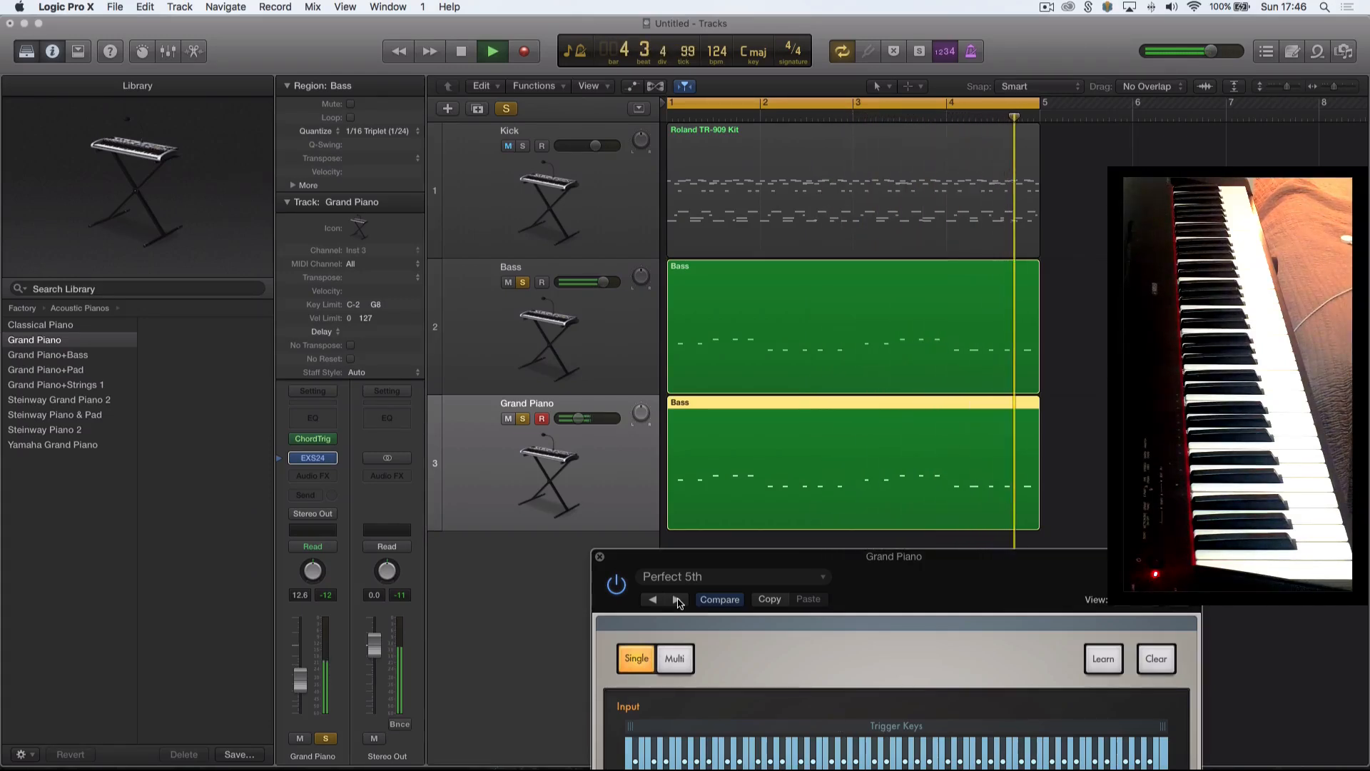
click(677, 601)
Stop playback, delete the copied Bass region from the Grand Piano track and unsolo that track.
key(space)
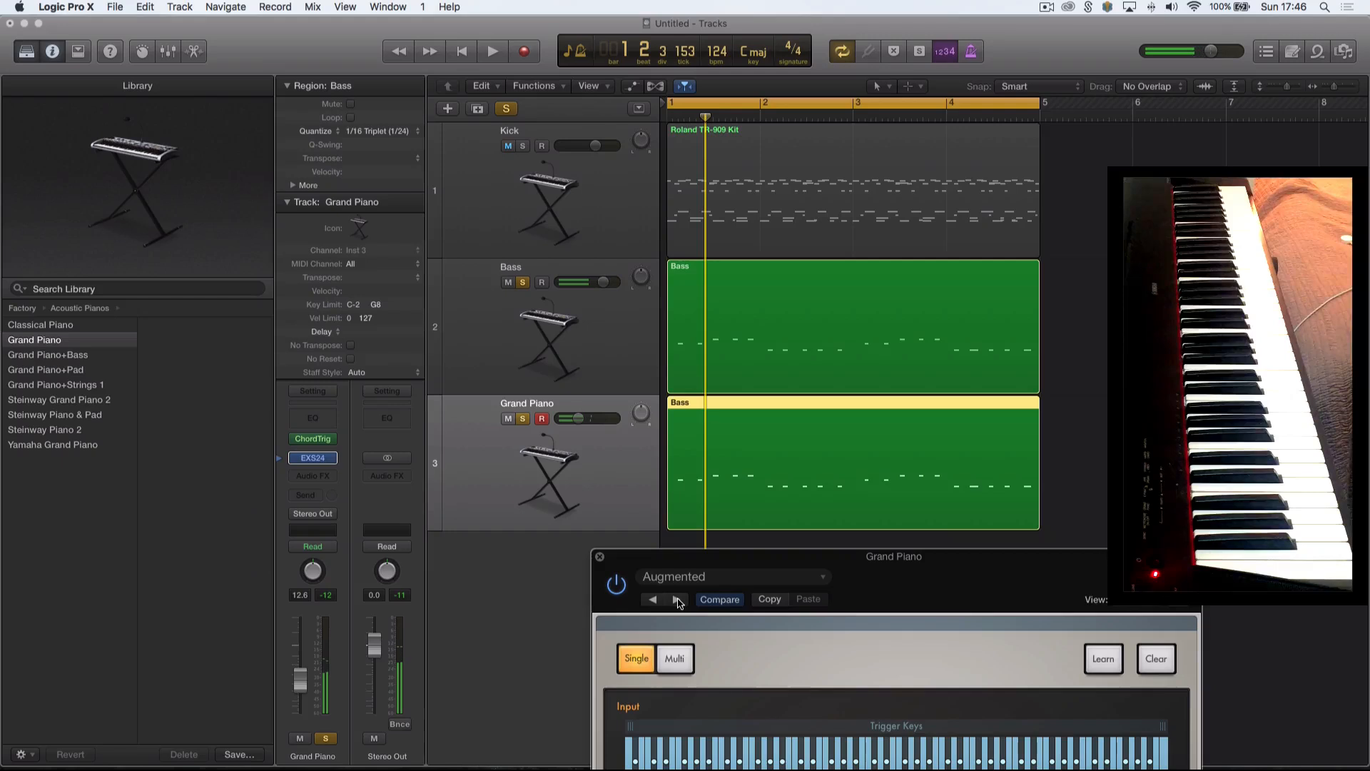
click(797, 446)
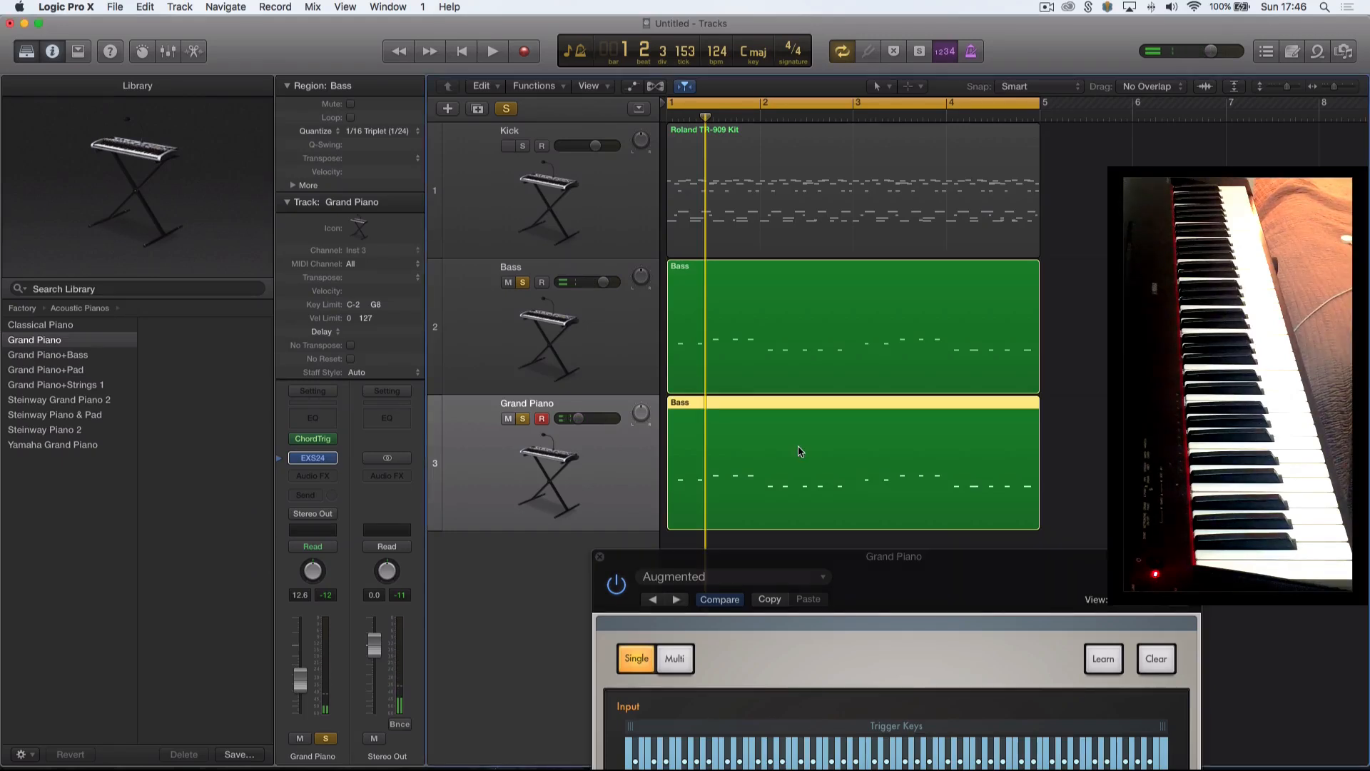
key(Delete)
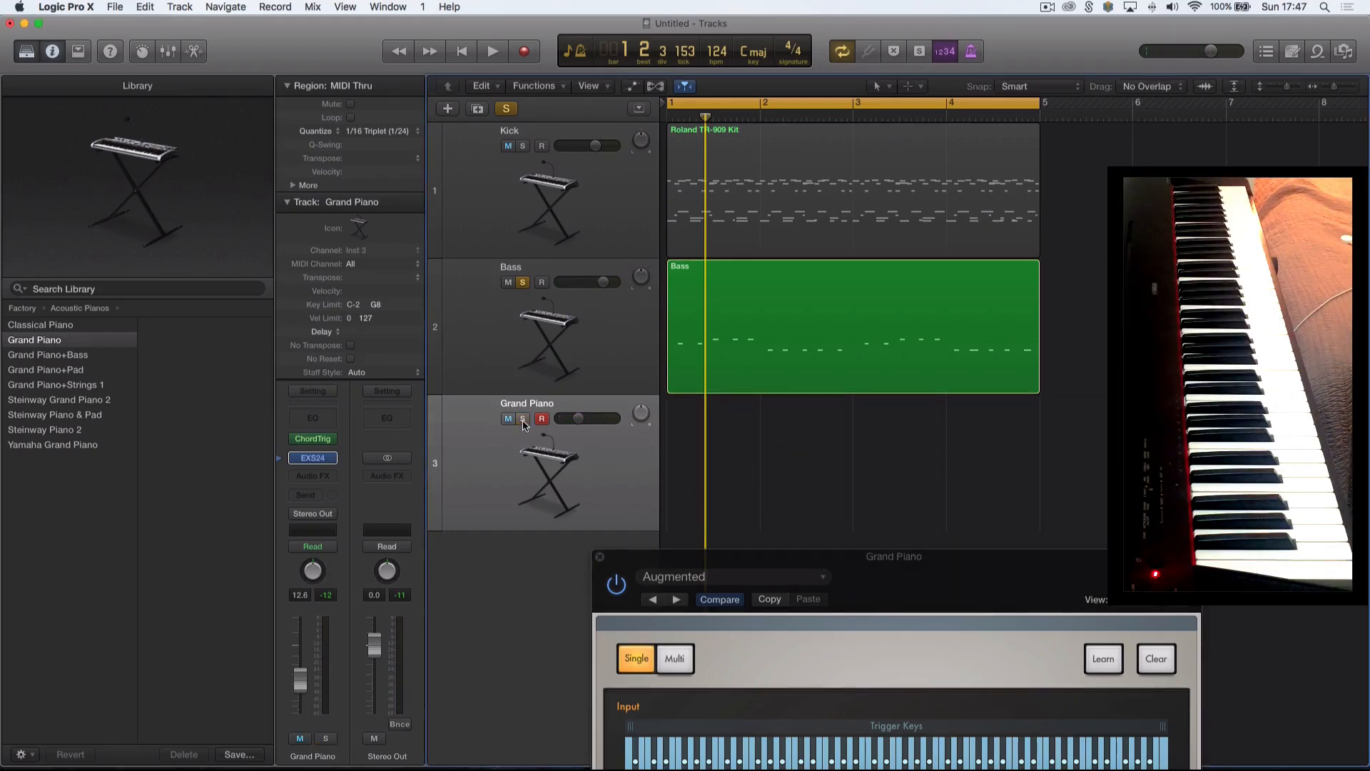
Load the Major 7, 9, 11, 13 preset from Chord Trigger's single-chord Extended Harmonies.
click(682, 578)
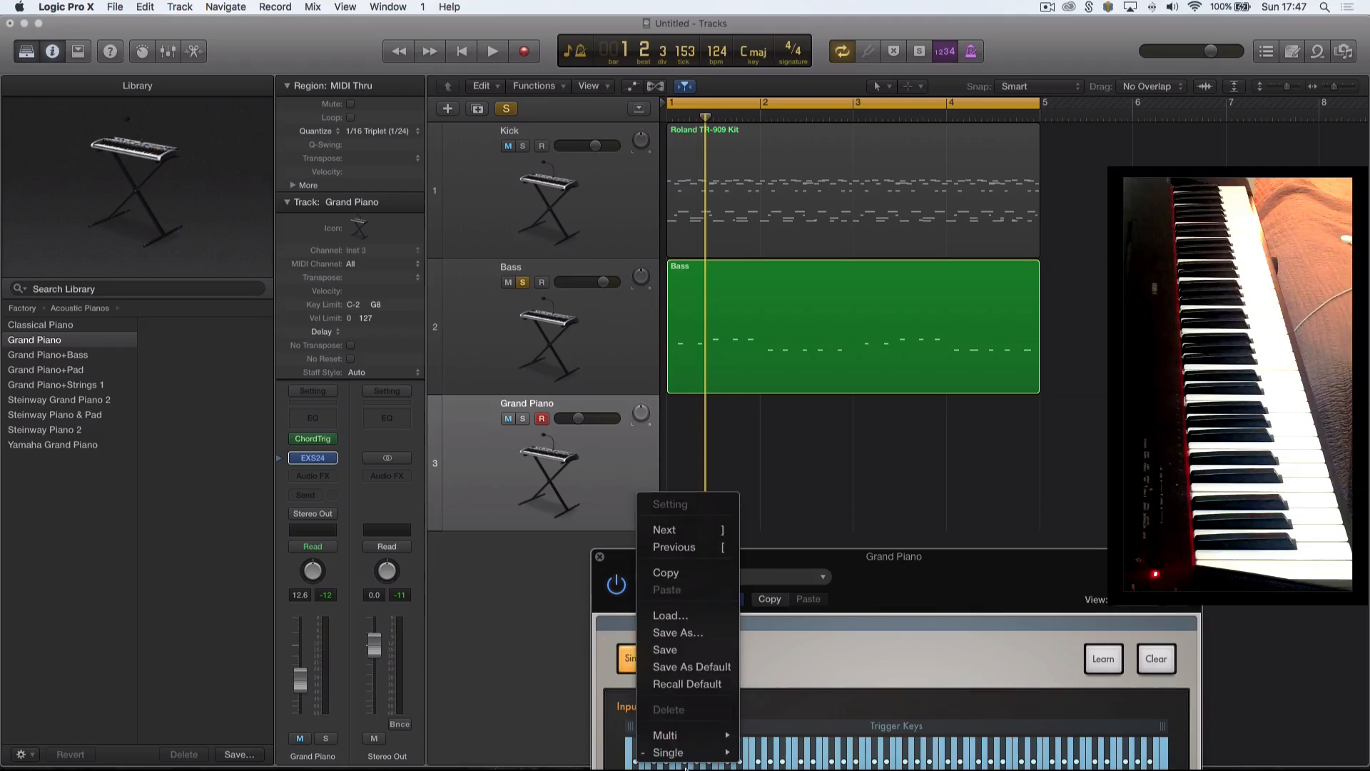
mouse_move(691, 755)
mouse_move(819, 742)
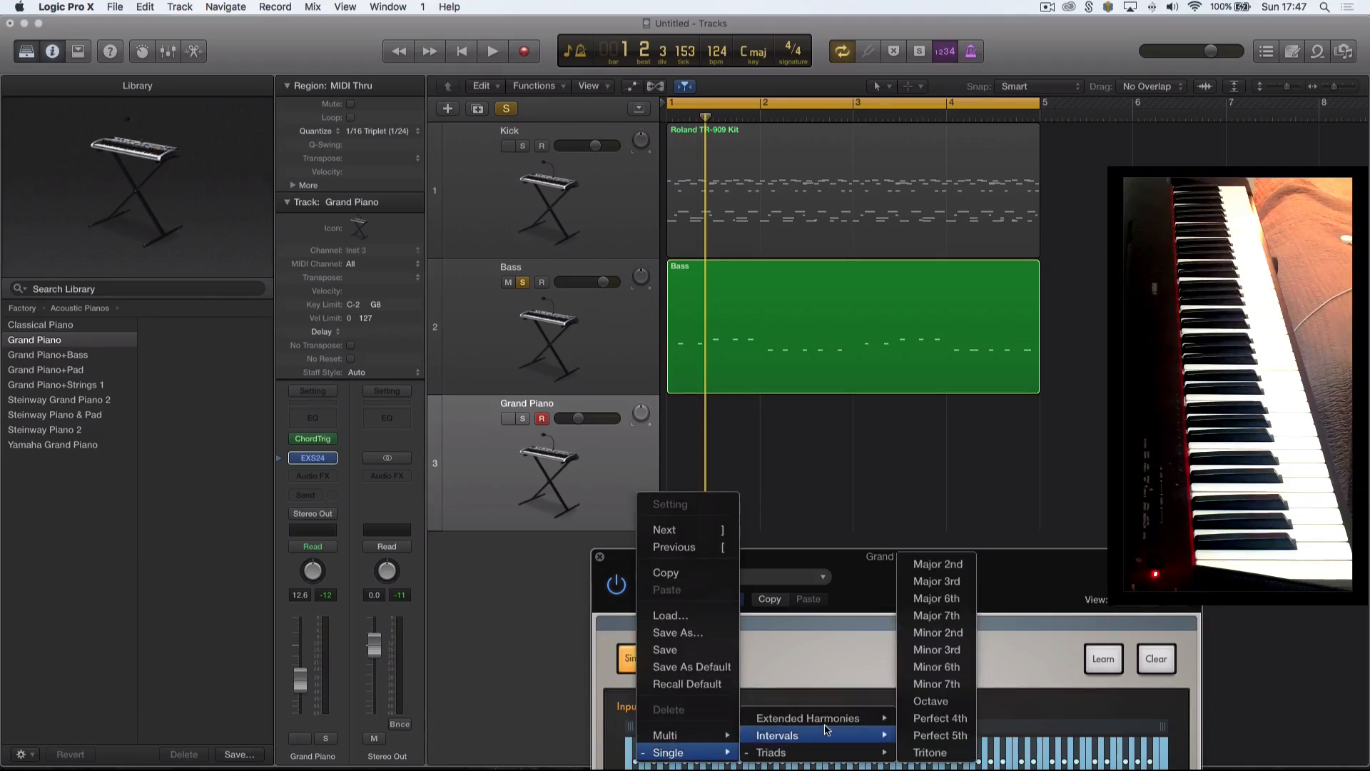
mouse_move(826, 719)
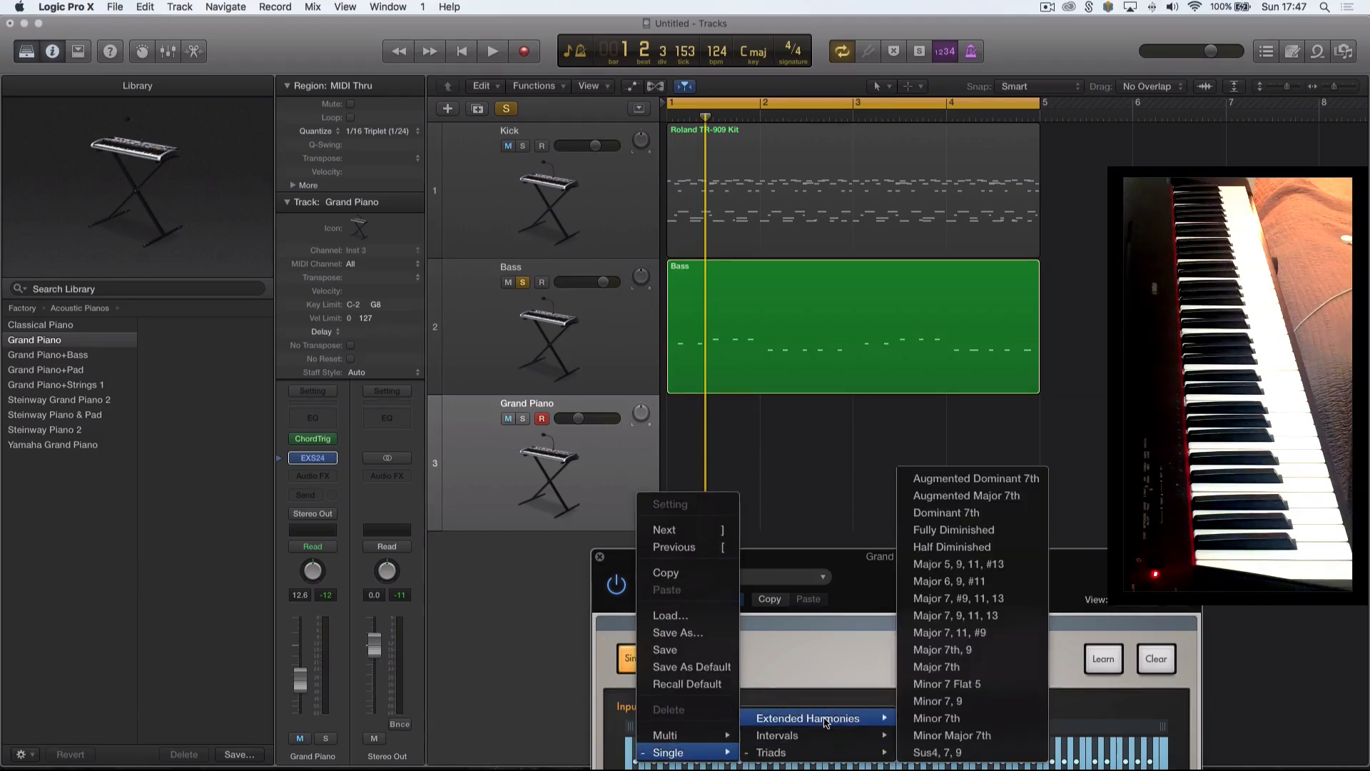
click(980, 616)
Unsolo the Bass track and play the full loop to try the piano chords over it, then stop playback.
click(524, 285)
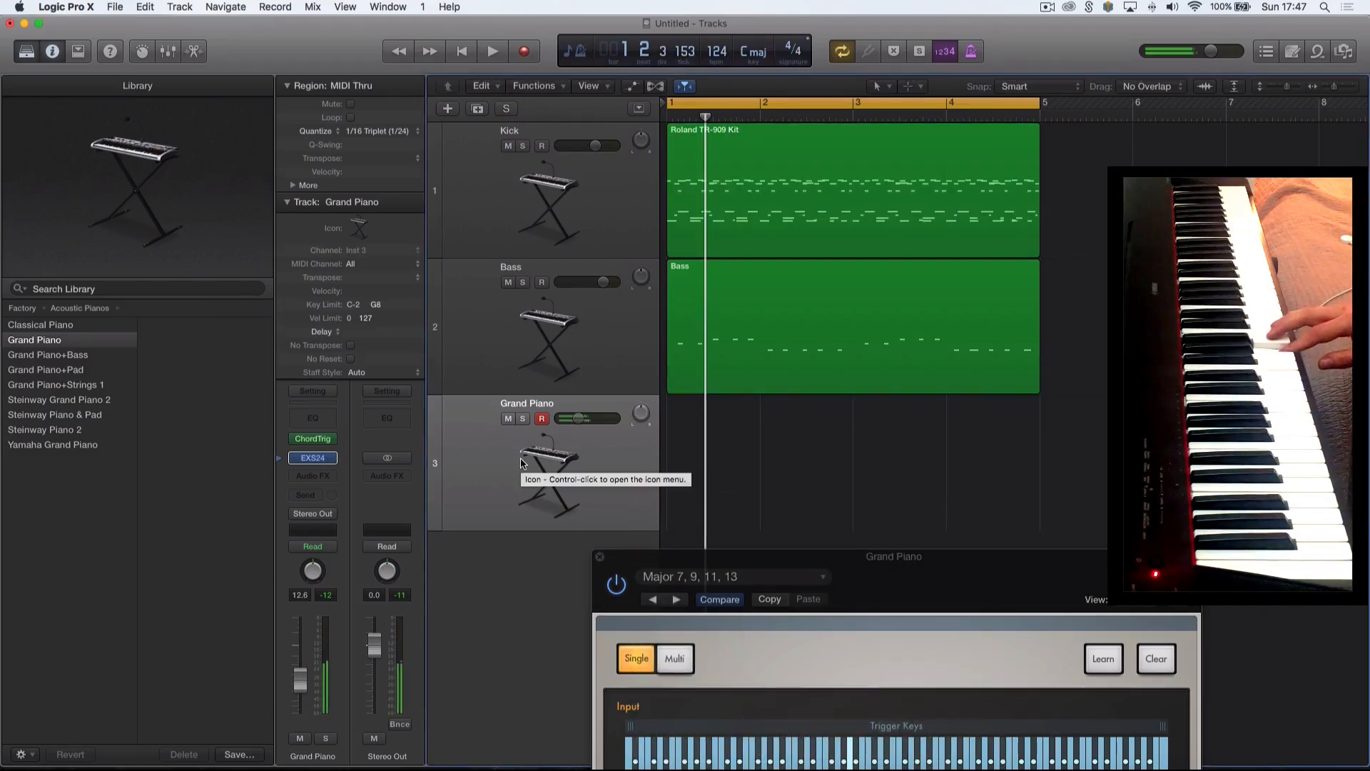
key(space)
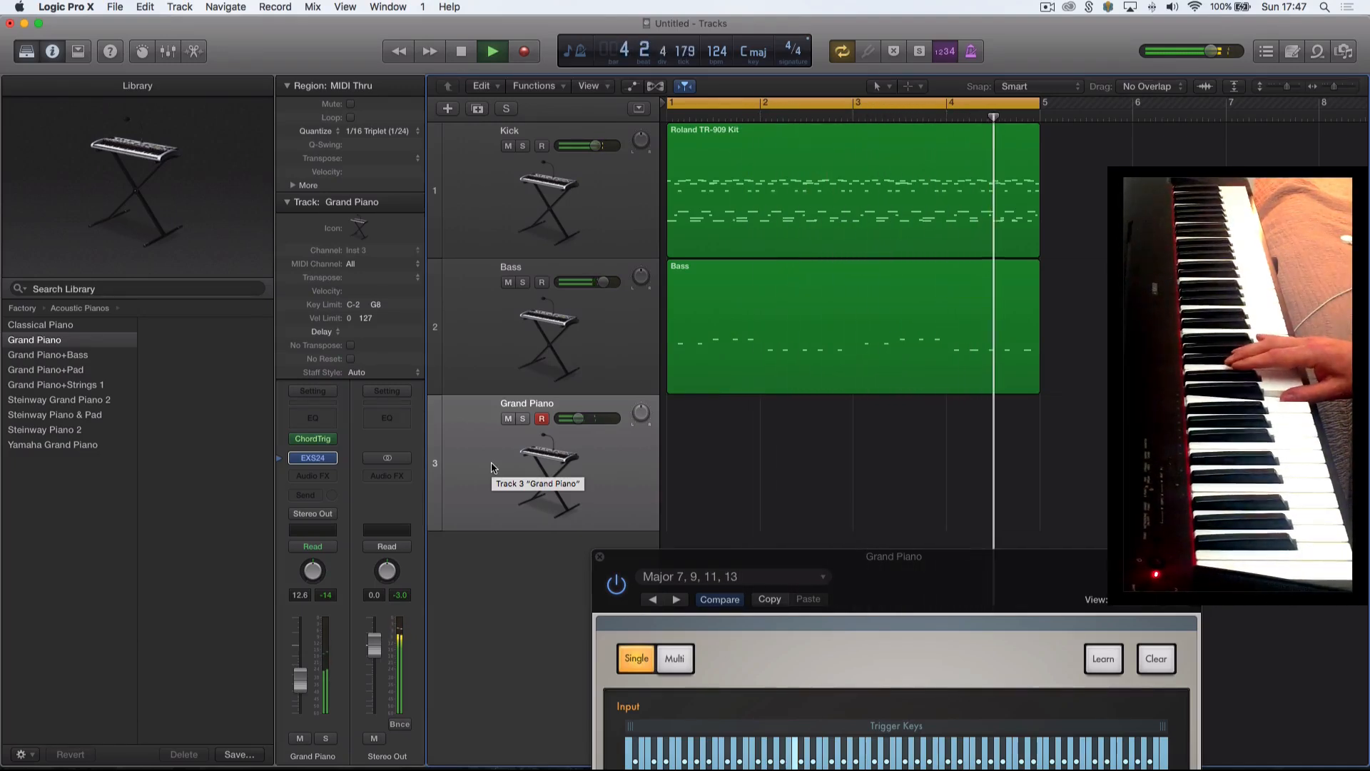
key(space)
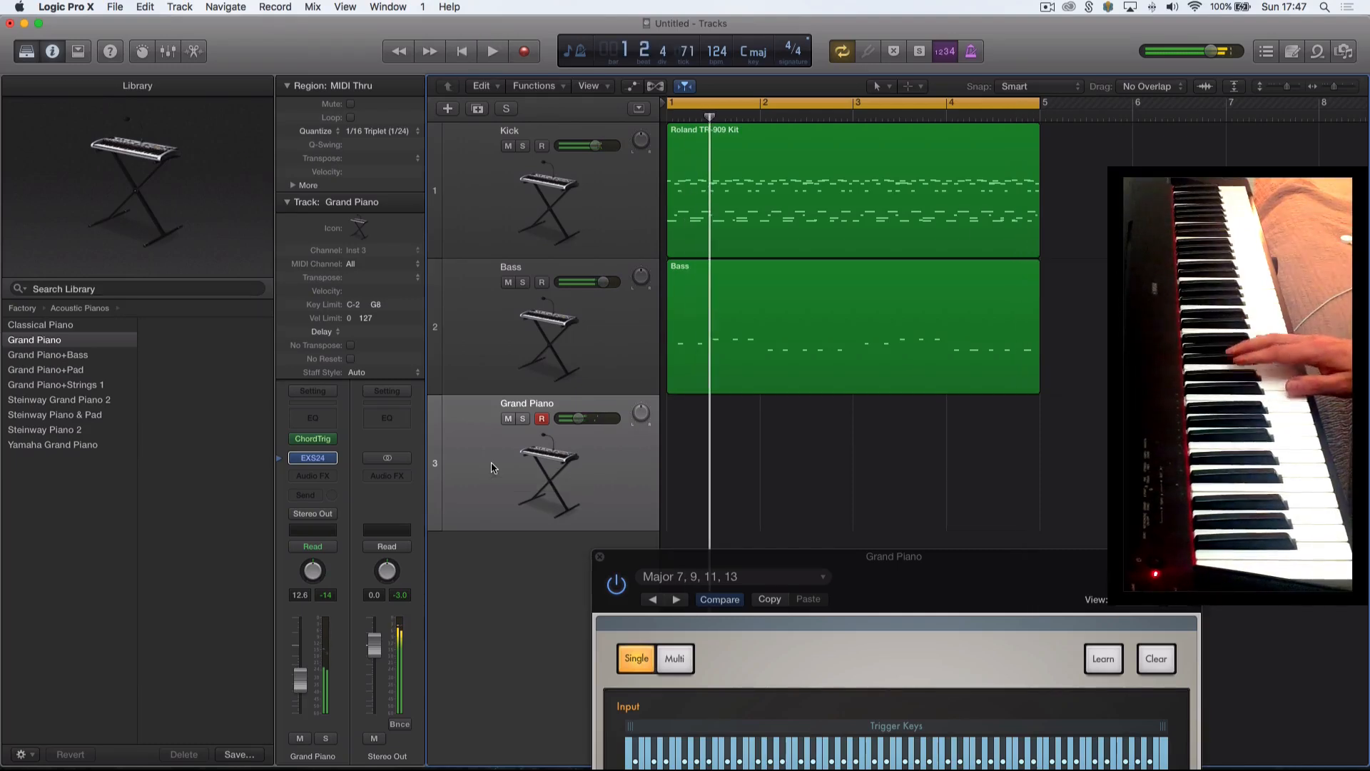
Load the Solina Strings instrument from the factory Synth Strings into the Grand Piano track's EXS24.
click(305, 458)
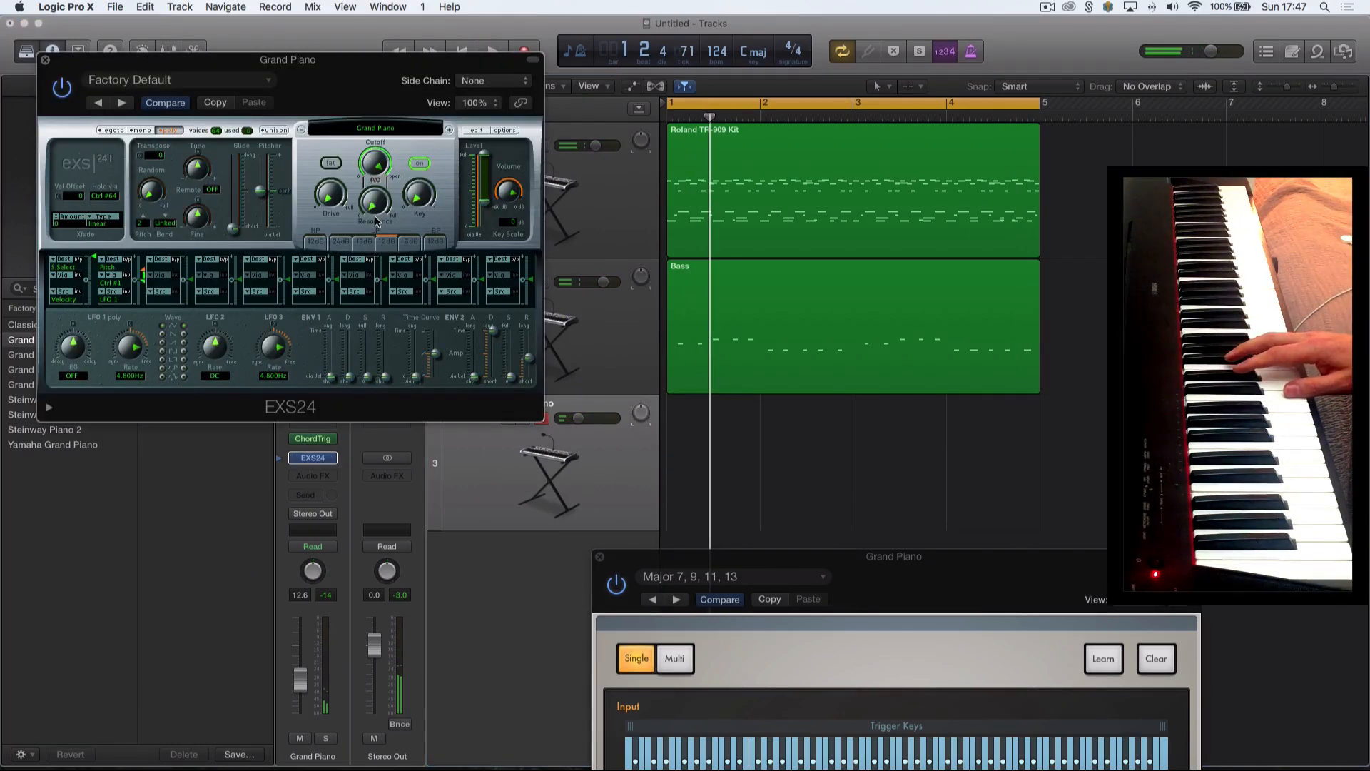
click(385, 129)
mouse_move(435, 276)
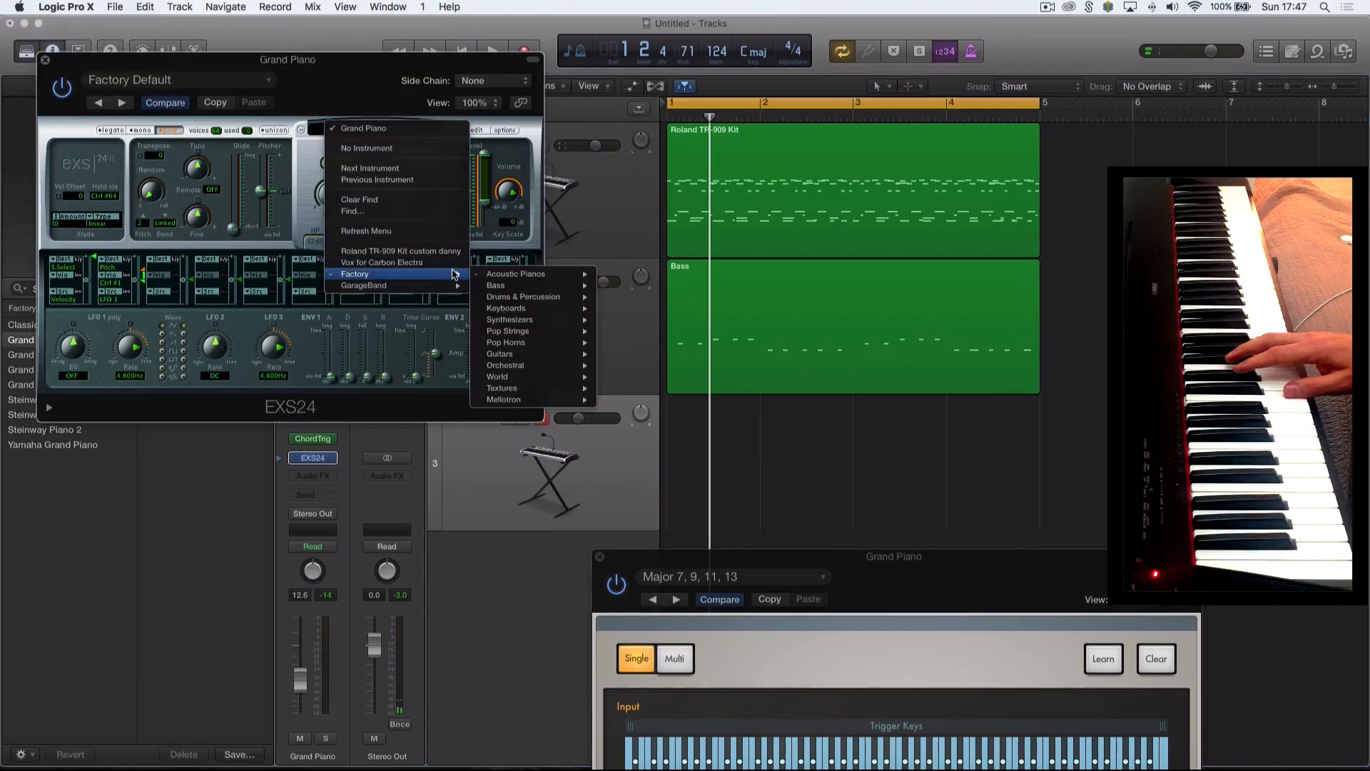
mouse_move(565, 312)
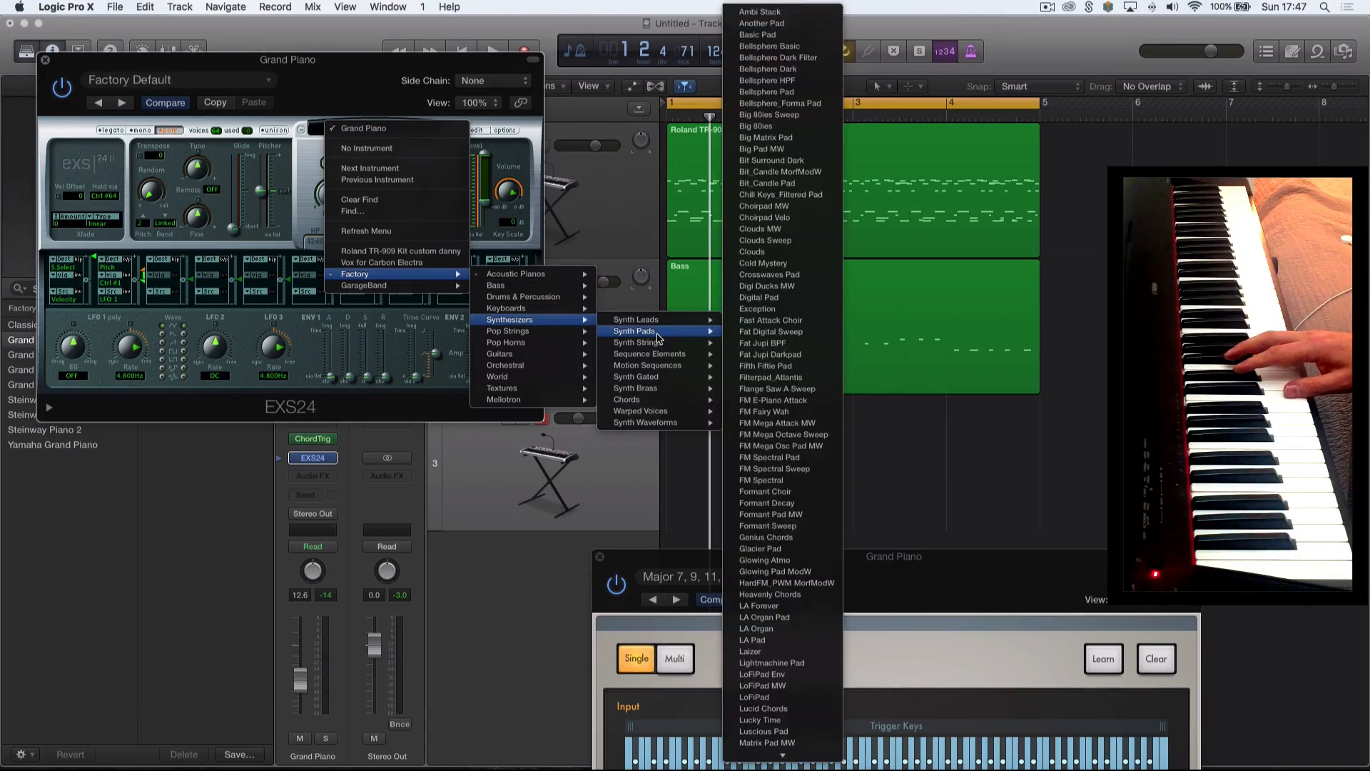
mouse_move(680, 352)
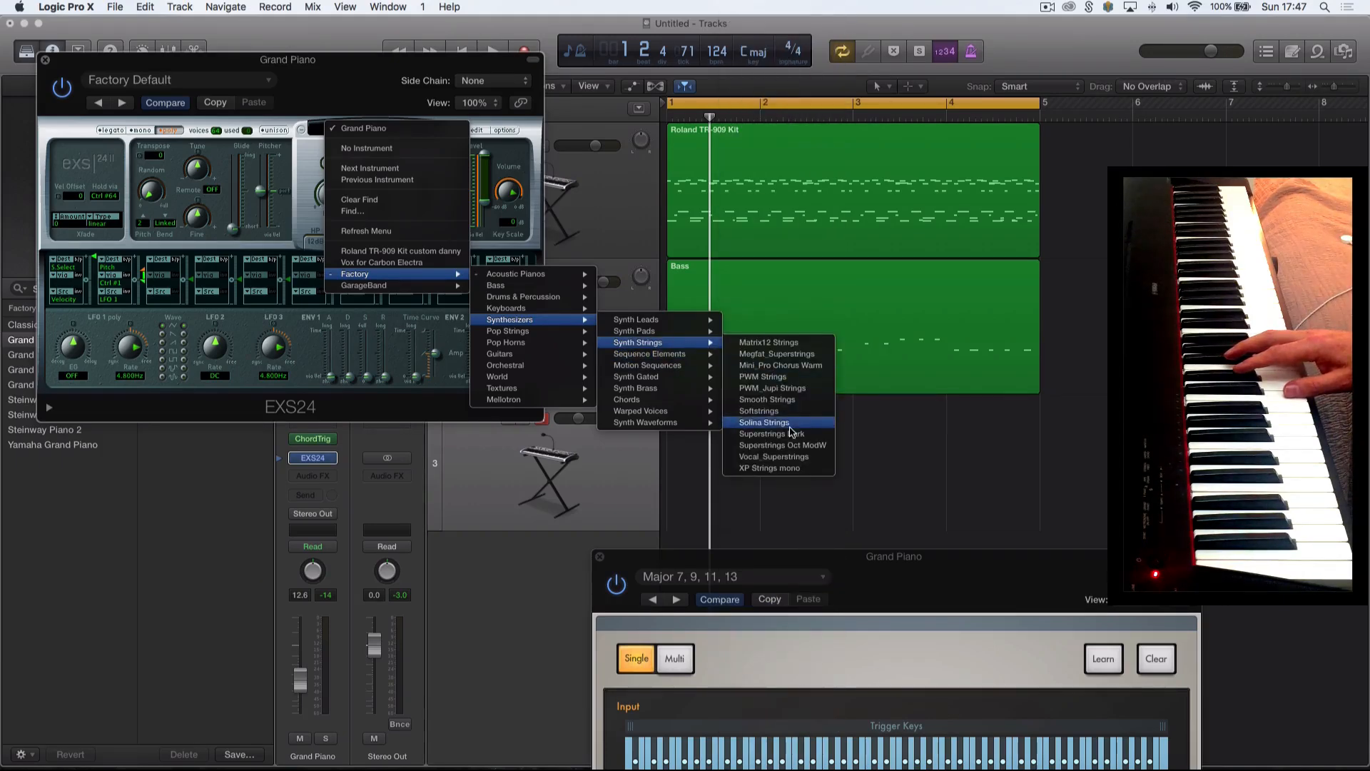
click(790, 426)
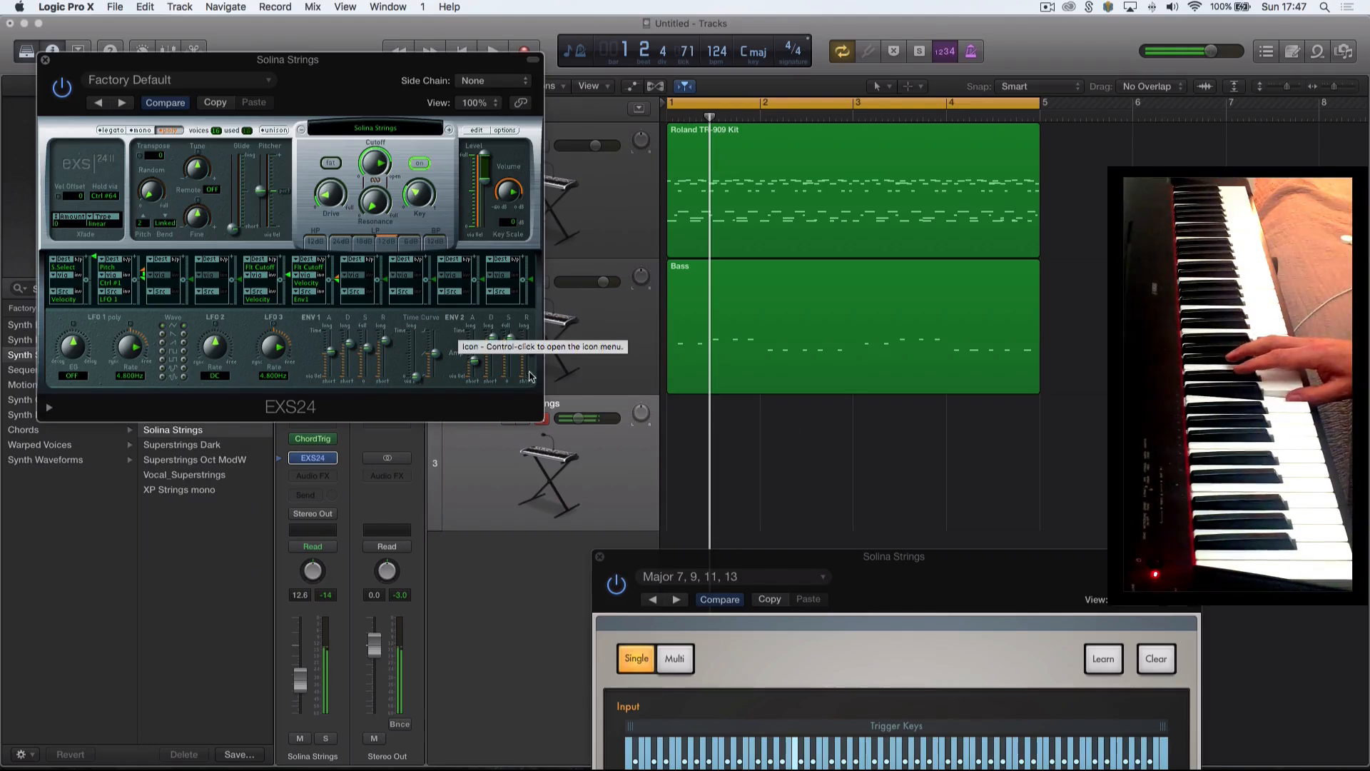
Adjust the Solina Strings' ENV 2 release in EXS24, try the sound over the loop, and close the plug-in window.
drag(531, 355, 531, 354)
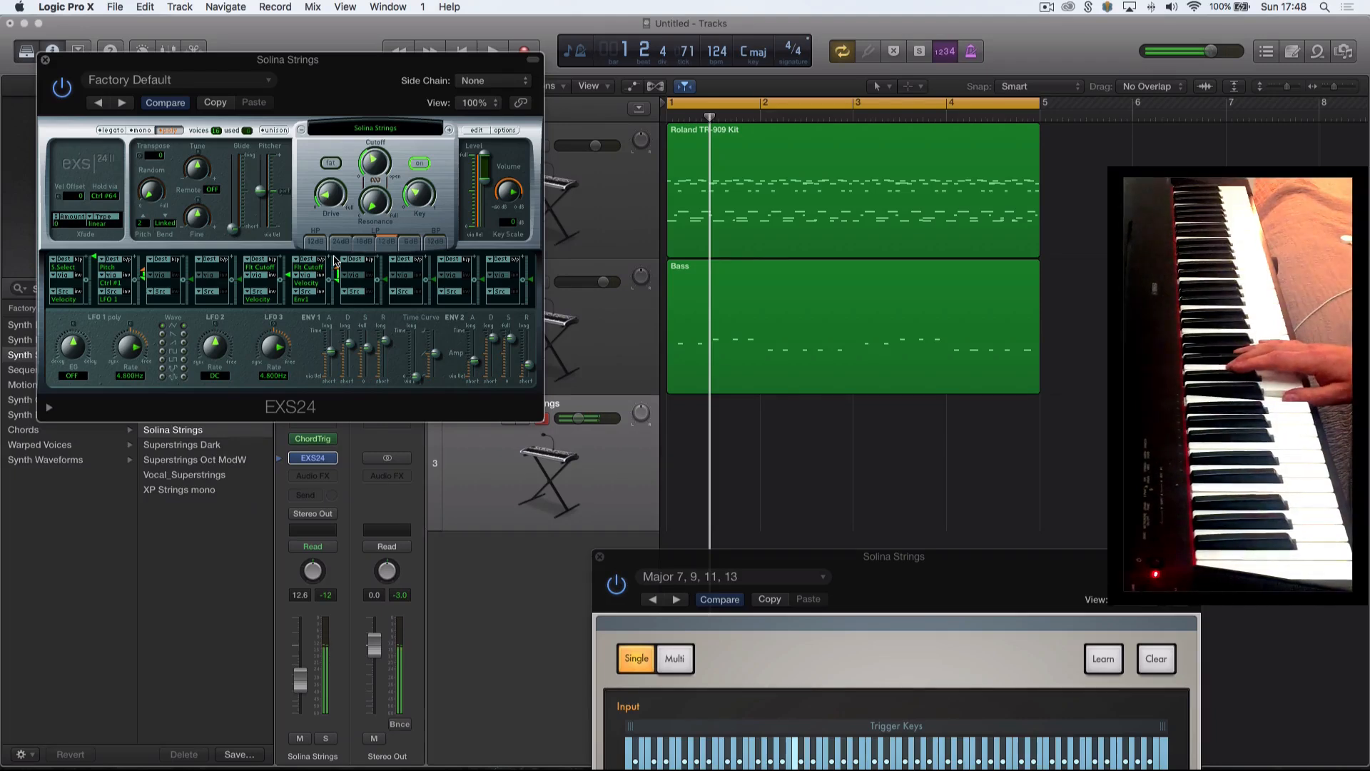
key(space)
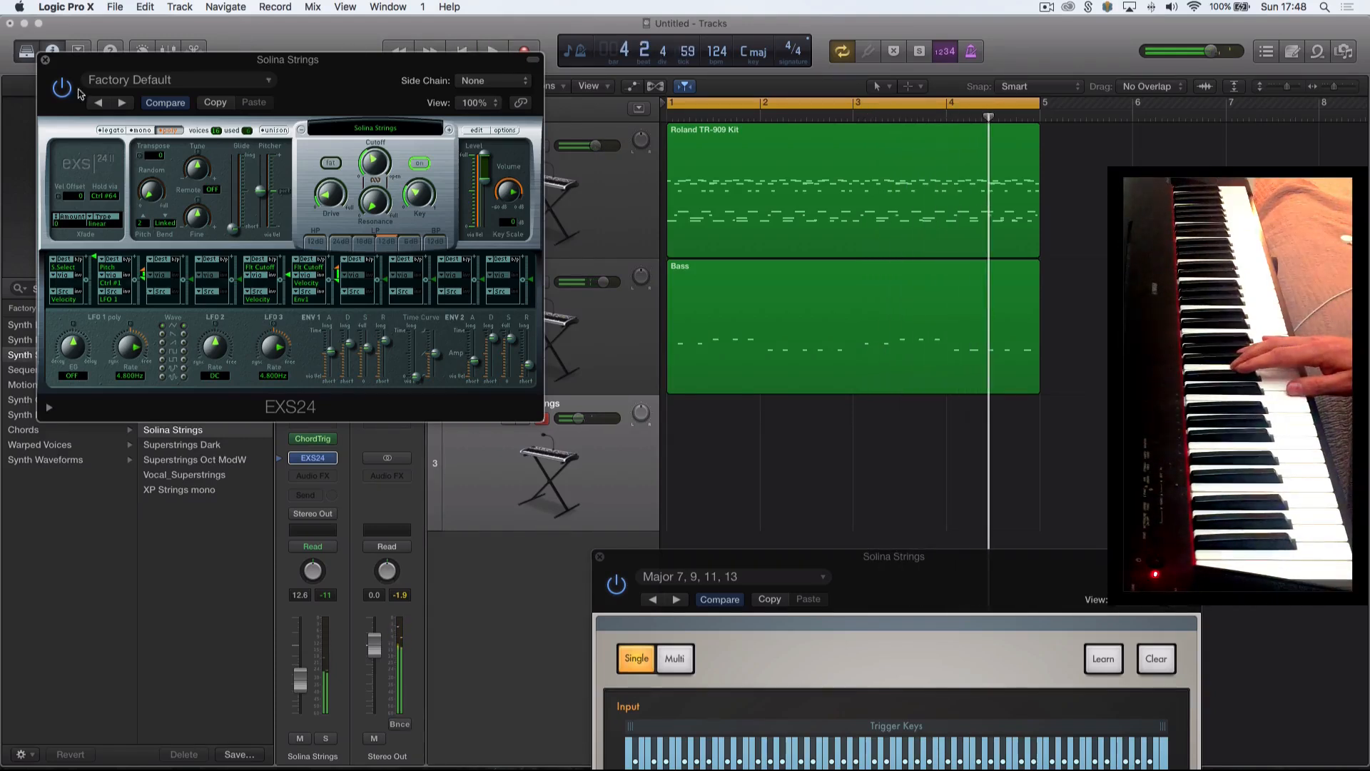
click(44, 60)
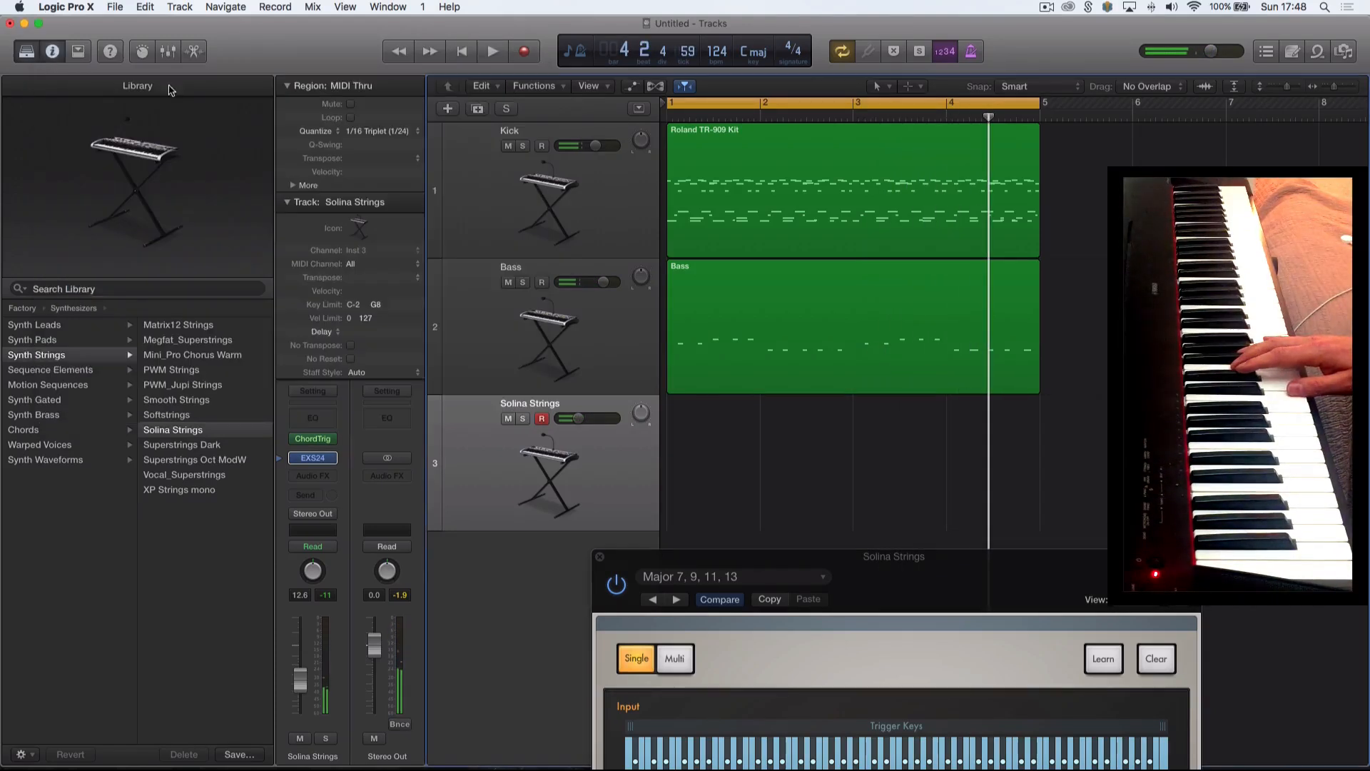
Record a four-bar chord part on the Solina Strings track, and solo it together with the Bass track.
click(524, 54)
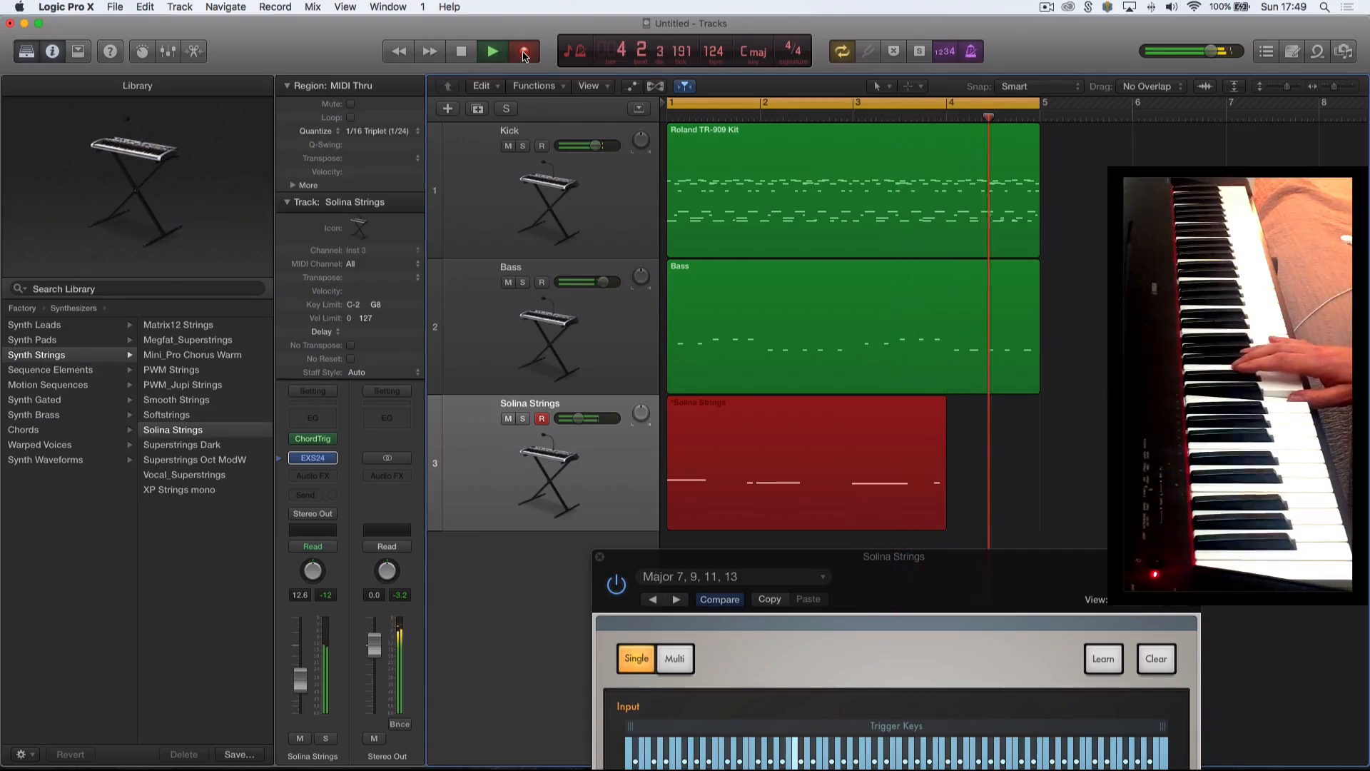
click(522, 55)
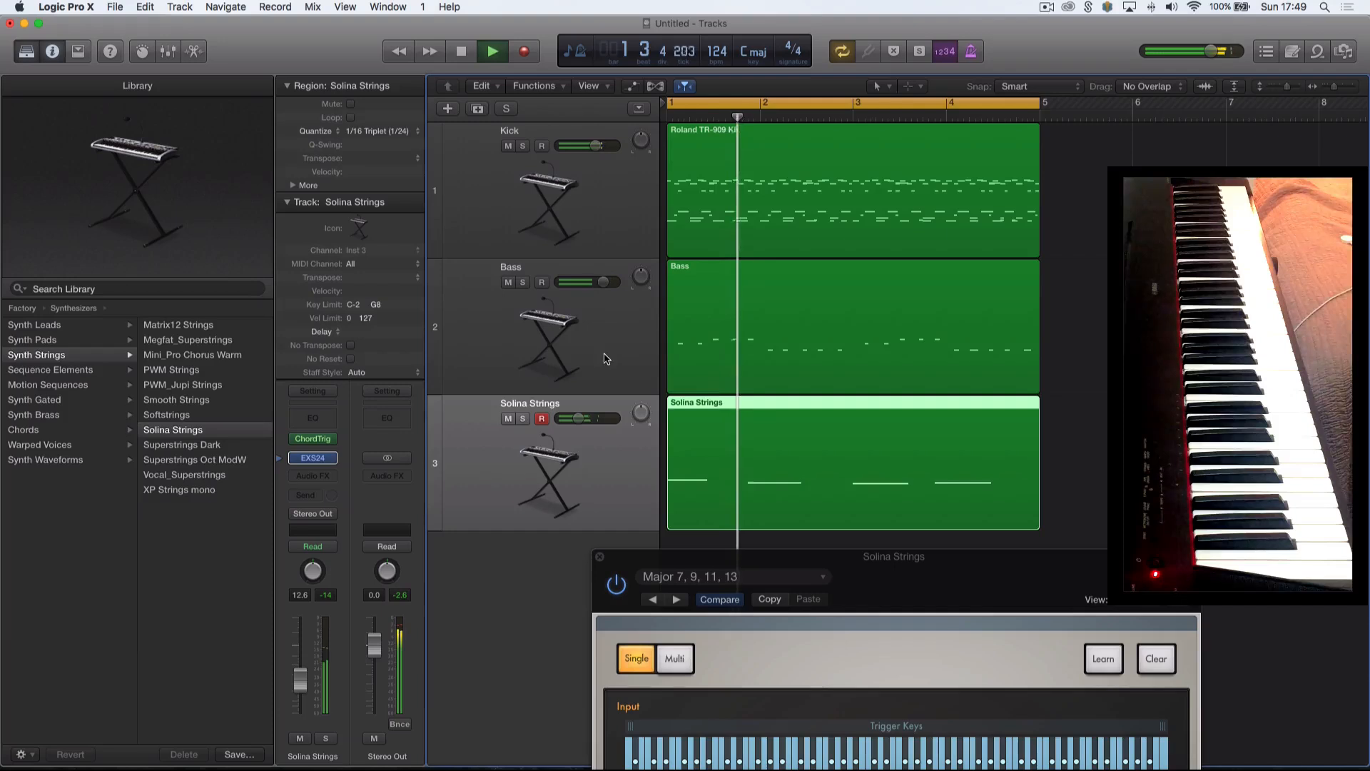
key(s)
click(523, 282)
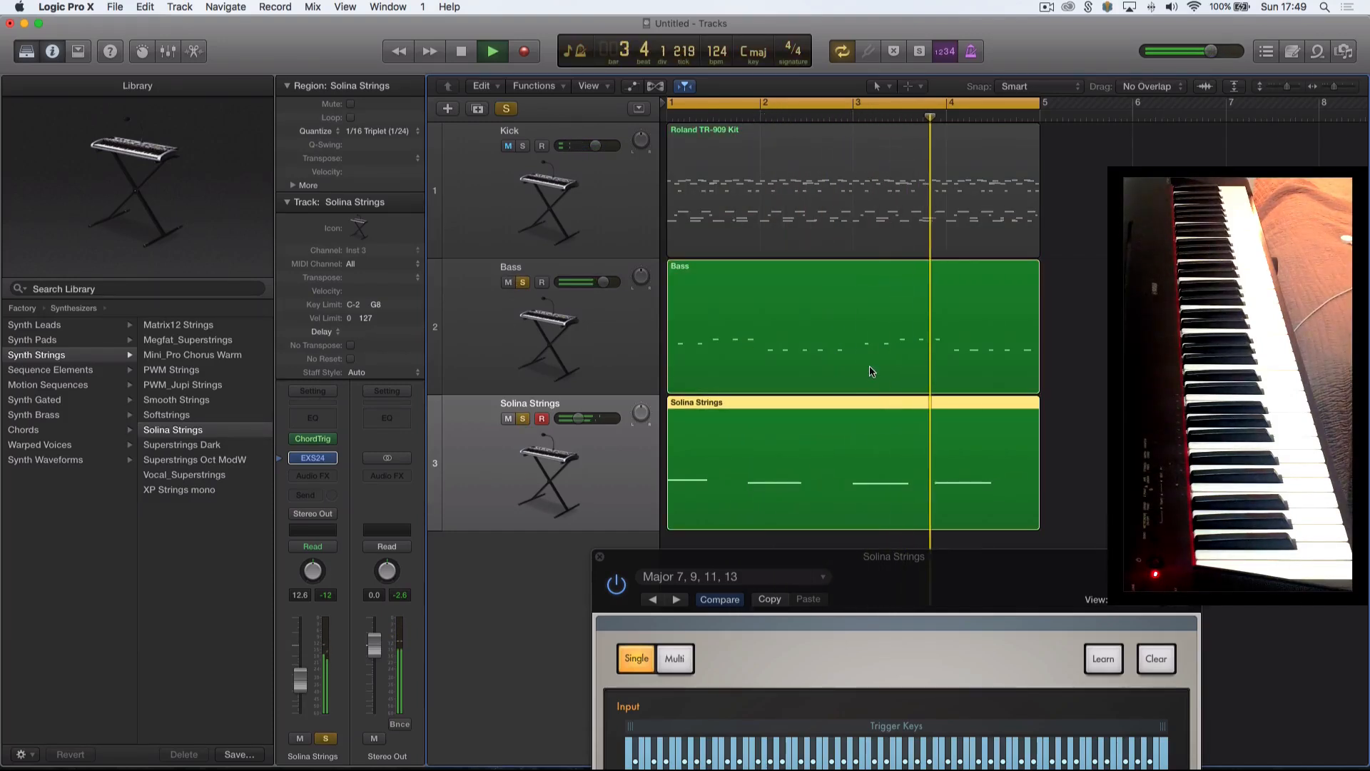
Stop playback, rename the strings track Chord and its region Chords, and hide the Library.
key(space)
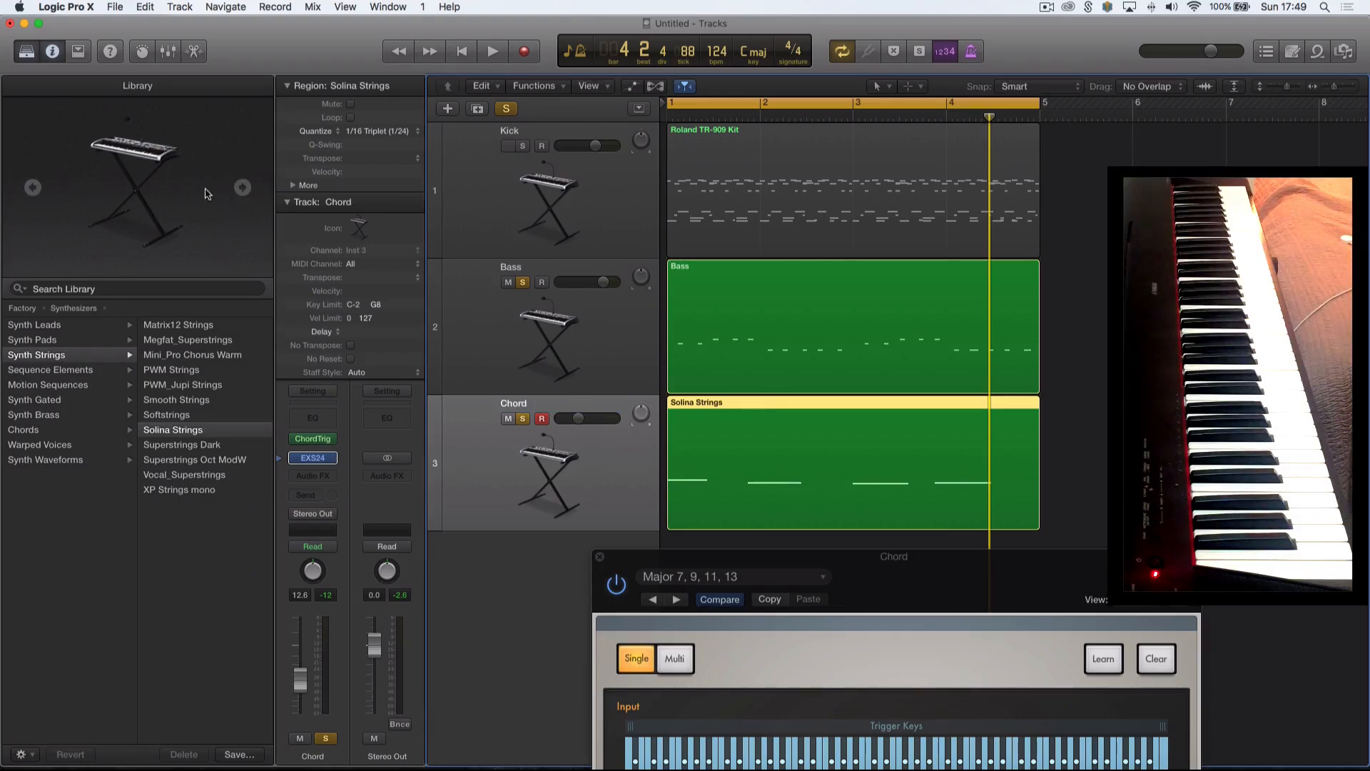
click(27, 53)
click(80, 87)
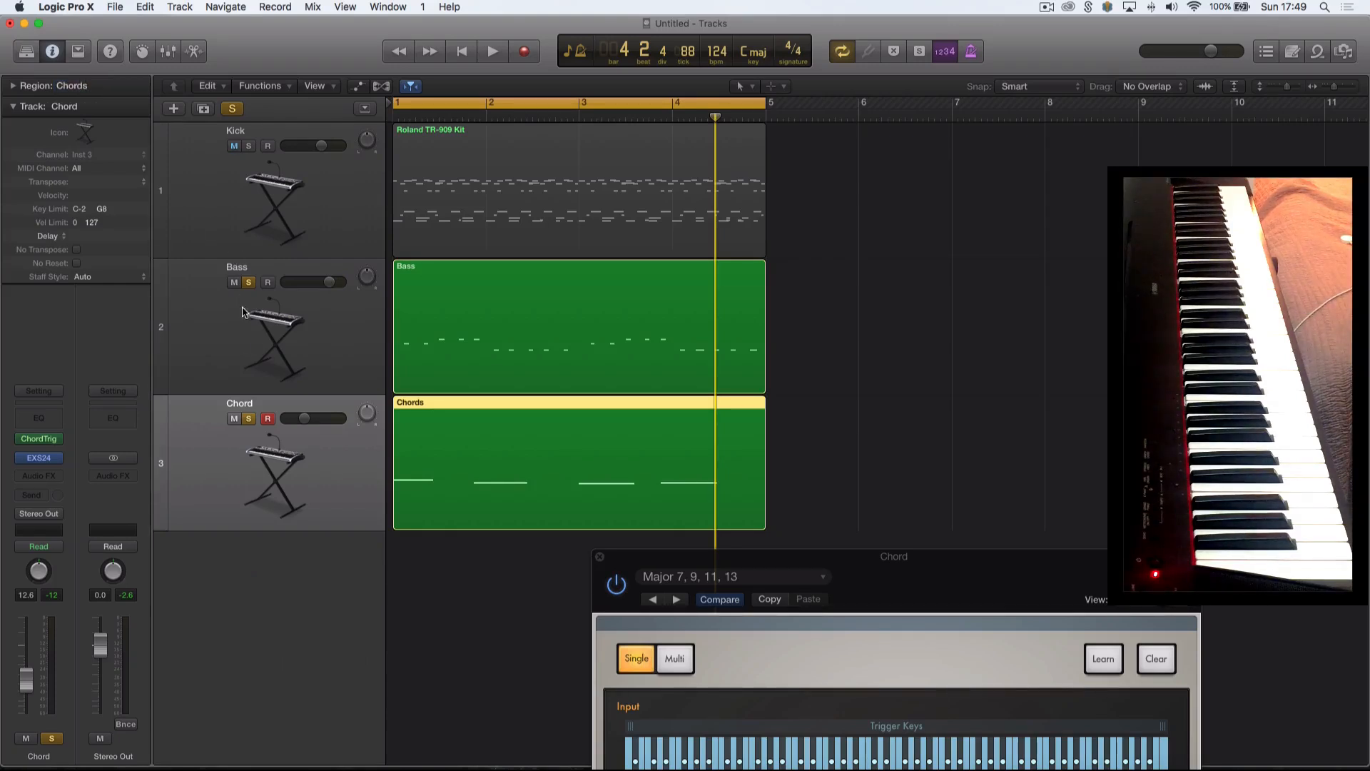
Add a Channel EQ to the Chord track with a 24dB/Oct low cut at 122 Hz, and move its window off the tracks.
click(38, 418)
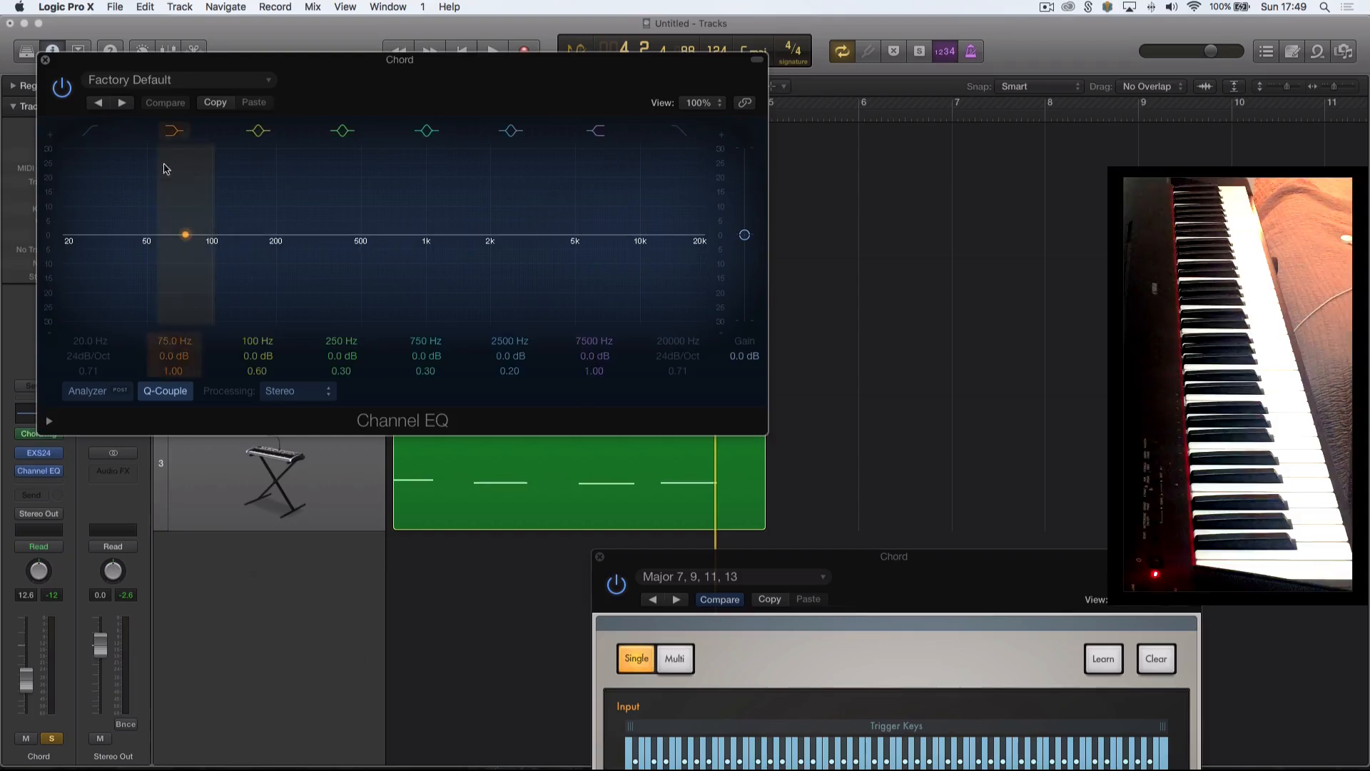
drag(84, 344, 85, 271)
drag(84, 346, 85, 296)
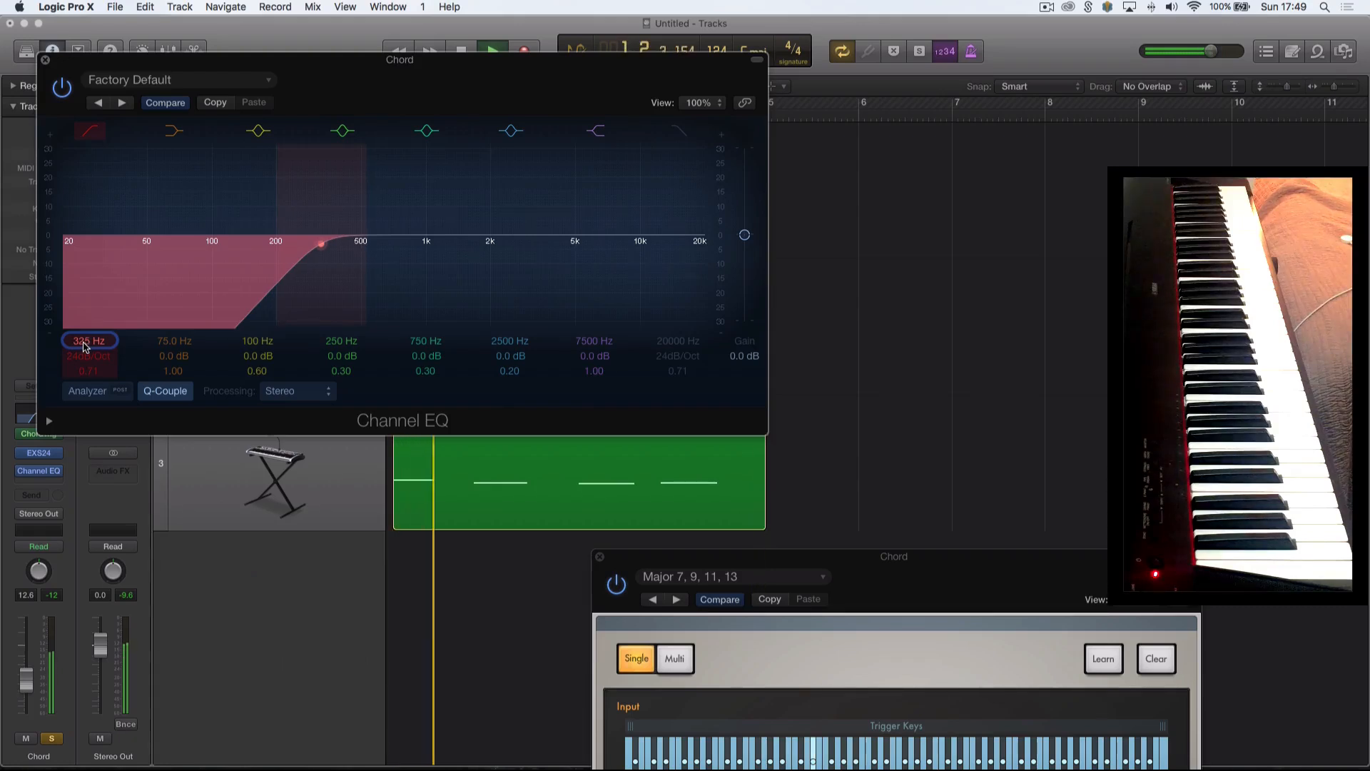
drag(84, 347, 83, 354)
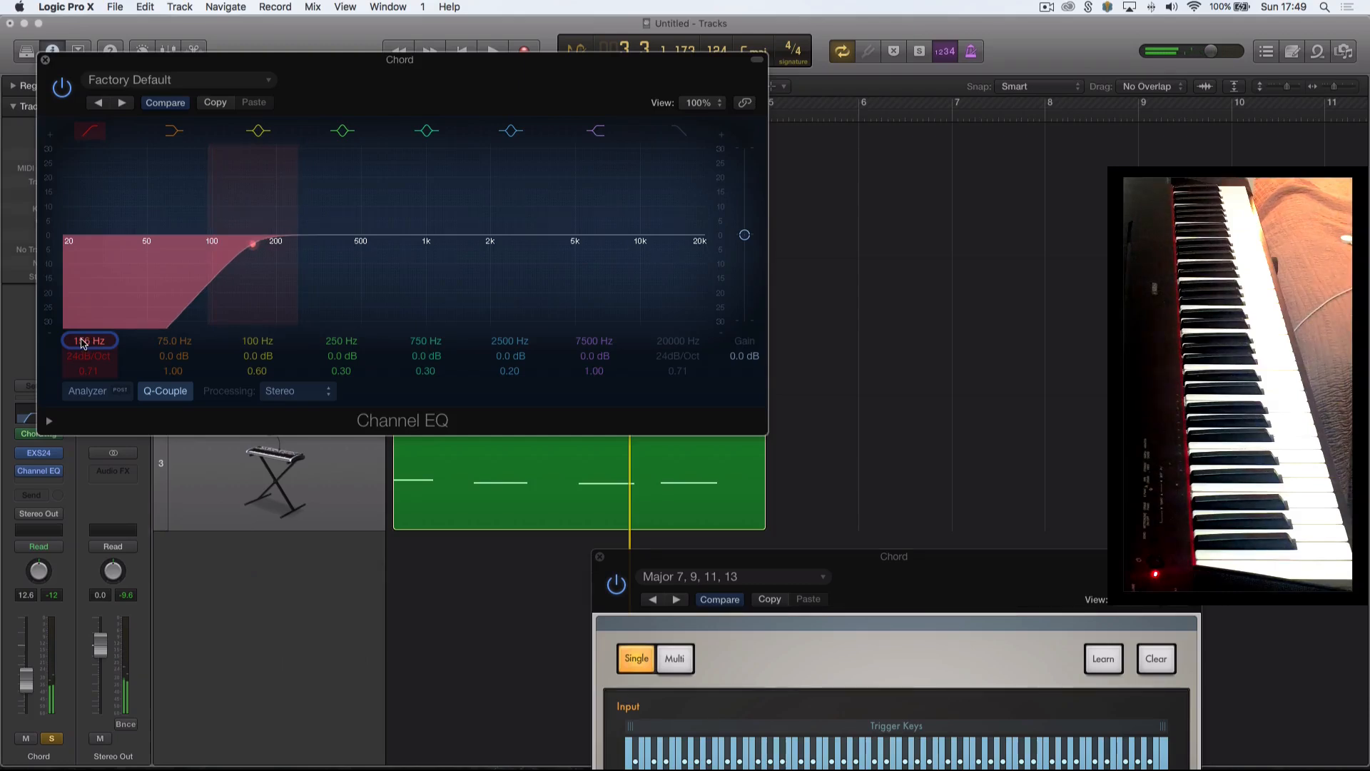
drag(89, 345, 88, 361)
drag(255, 63, 743, 105)
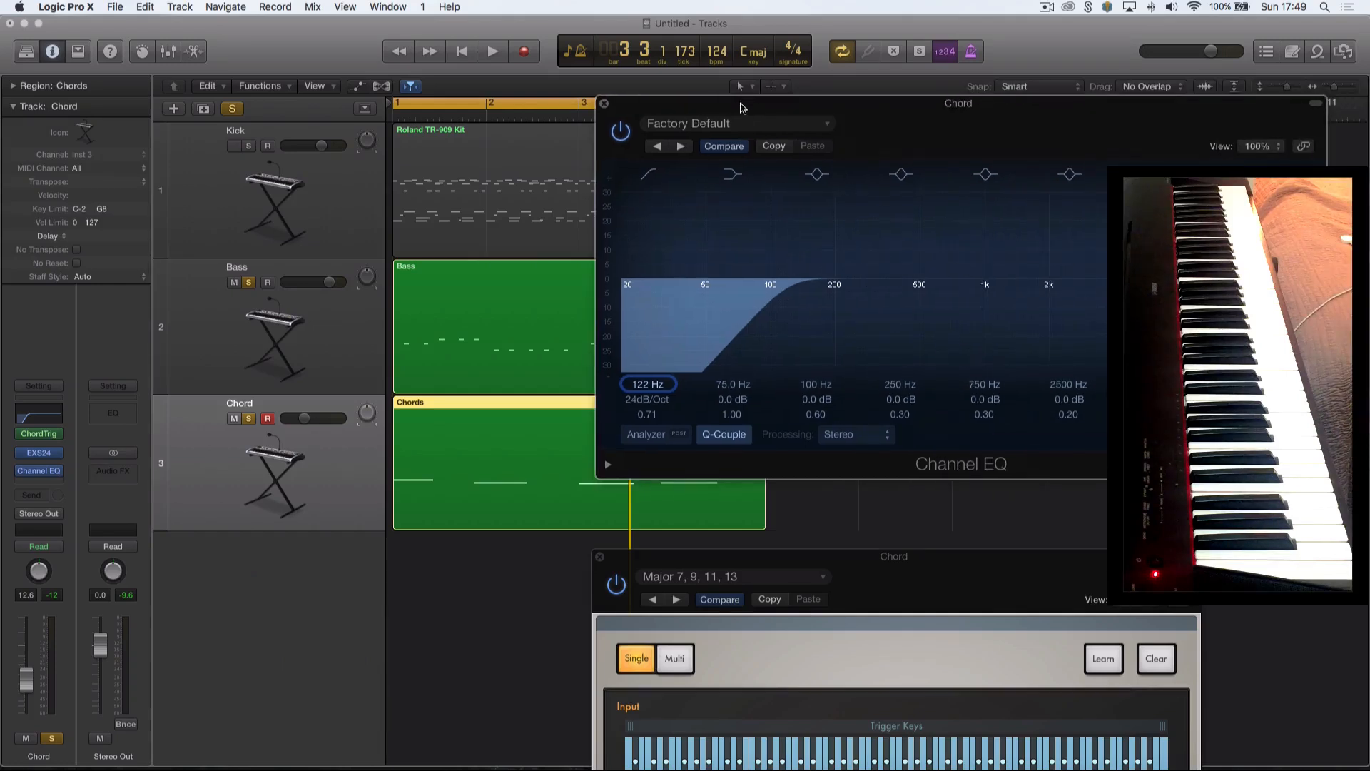
Turn the 750 Hz EQ band into a broad cut at 104 Hz, -12.0 dB with Q 0.10, and set the low cut to 49.5 Hz.
drag(957, 279, 897, 316)
drag(804, 315, 775, 310)
drag(643, 391, 643, 414)
key(space)
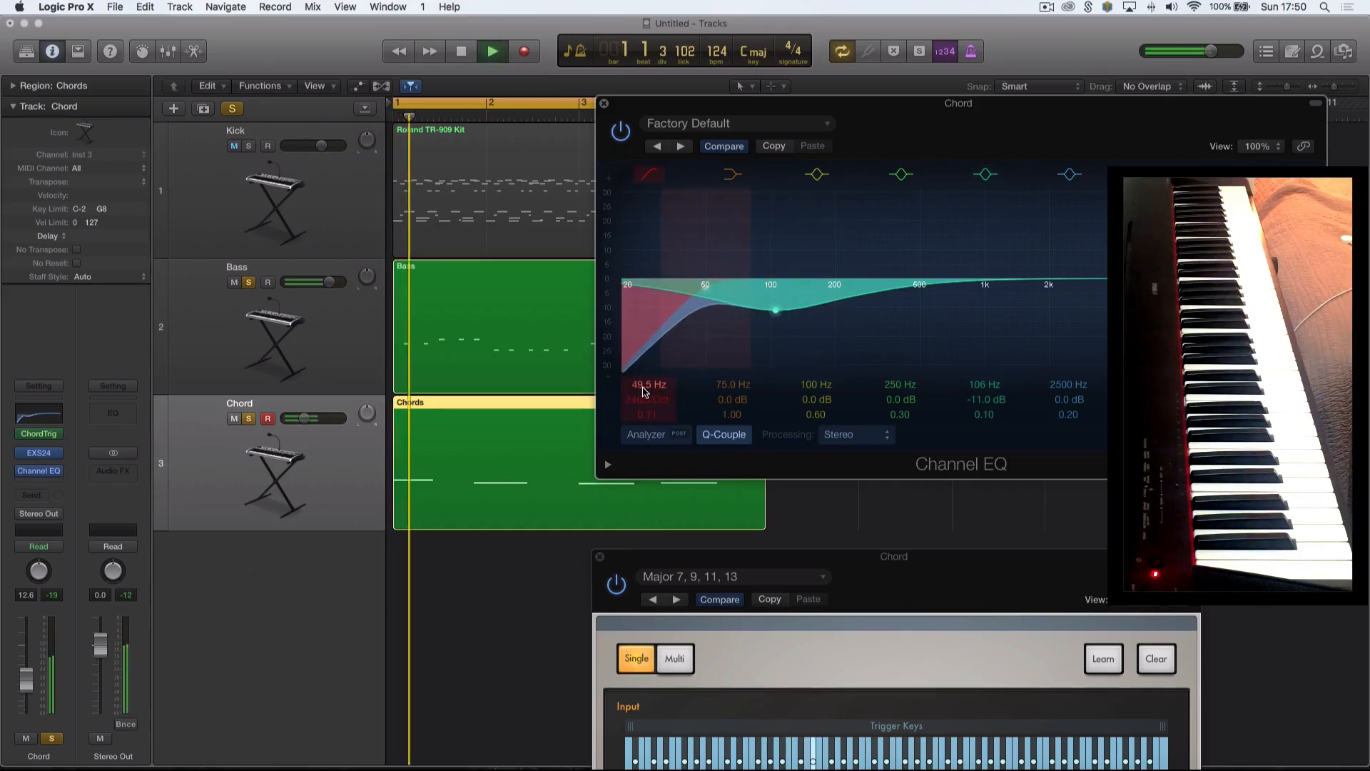
drag(777, 317, 774, 315)
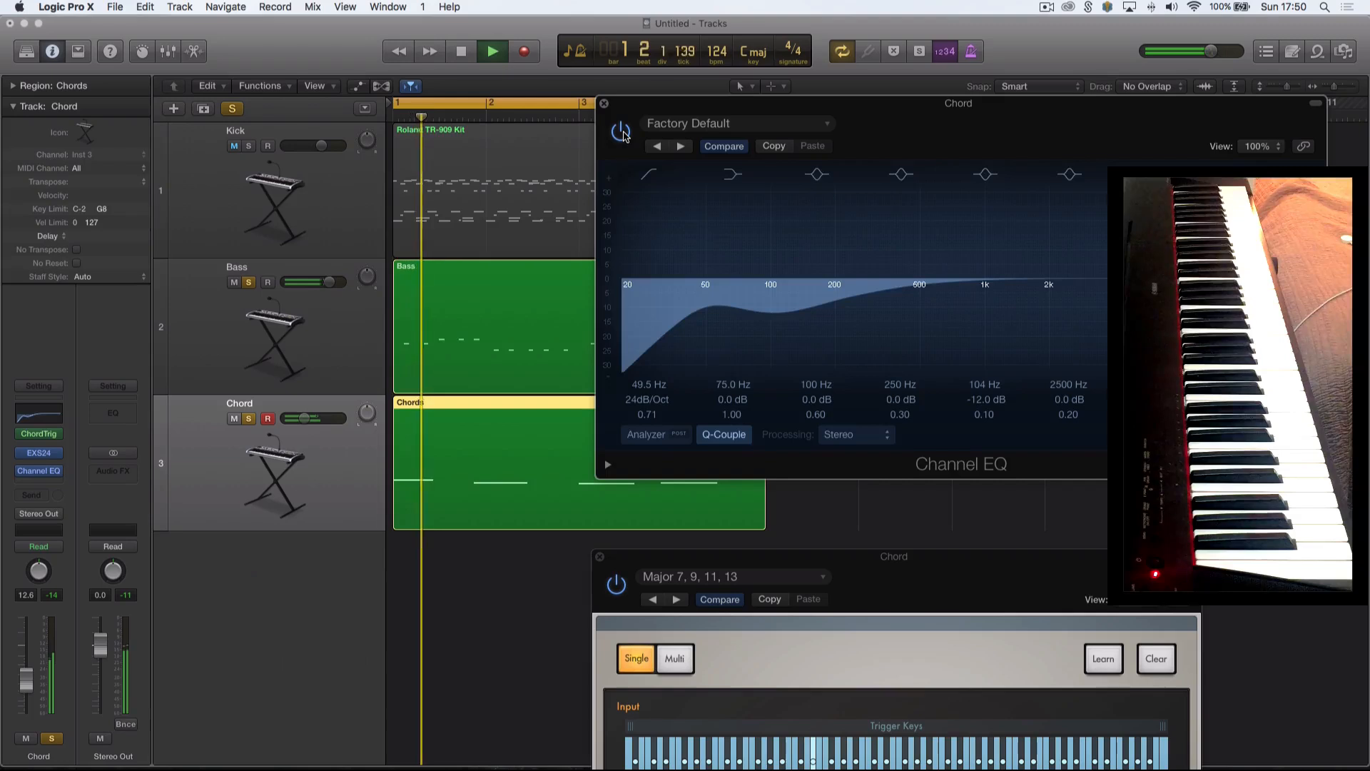
Compare the chords with the EQ bypassed, and set the 104 Hz band to -11.0 dB and the low cut to 55.0 Hz.
click(622, 132)
click(621, 132)
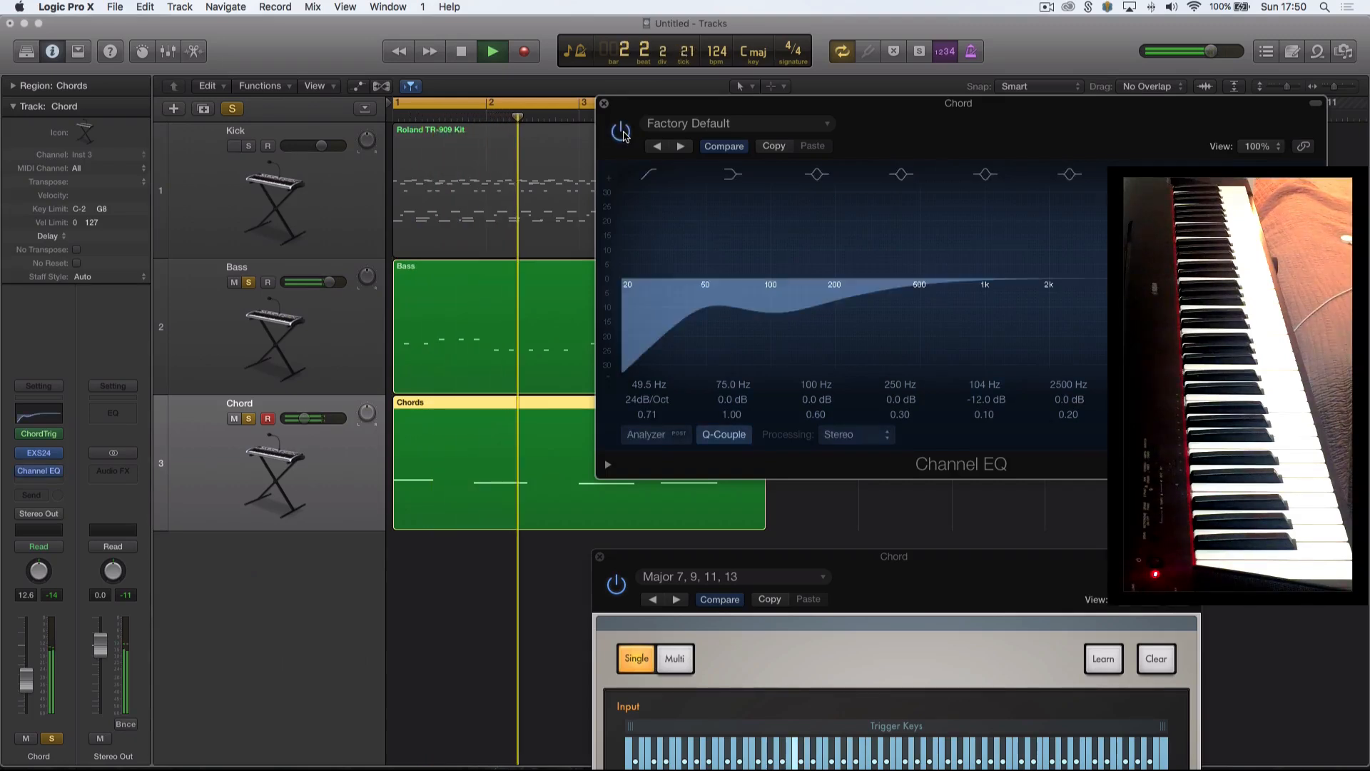
drag(776, 318, 774, 311)
drag(643, 386, 644, 377)
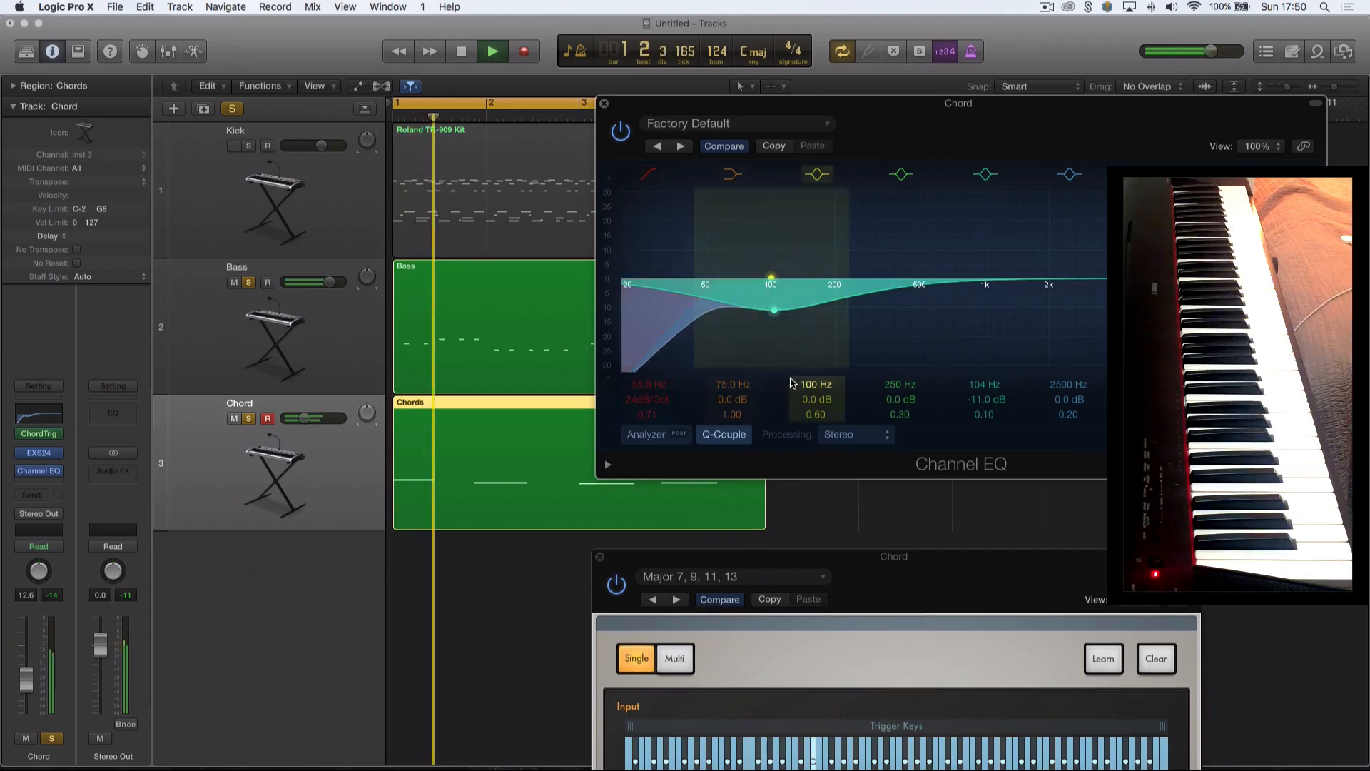
key(space)
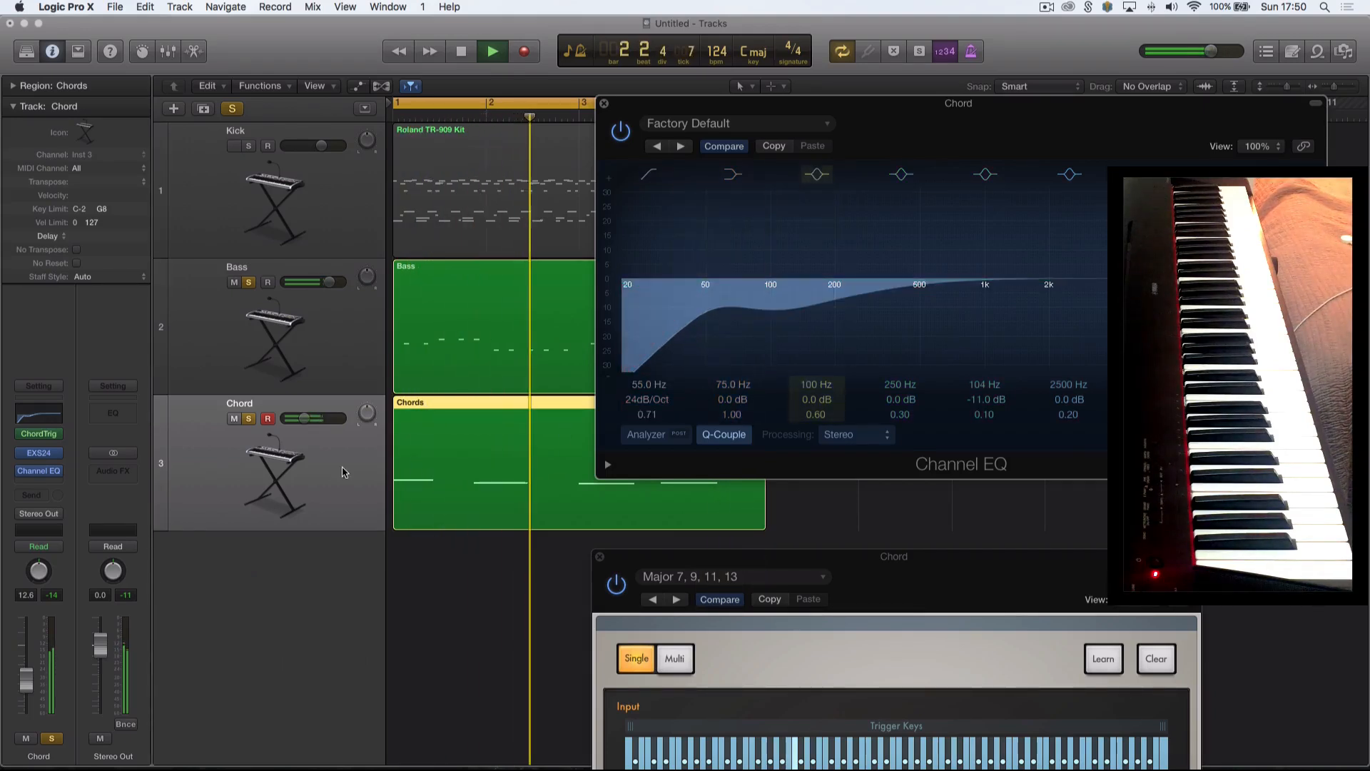
Enable the filter in the Chord track's EXS24, lower its cutoff, and increase the Env1-to-filter-cutoff modulation amount.
click(37, 457)
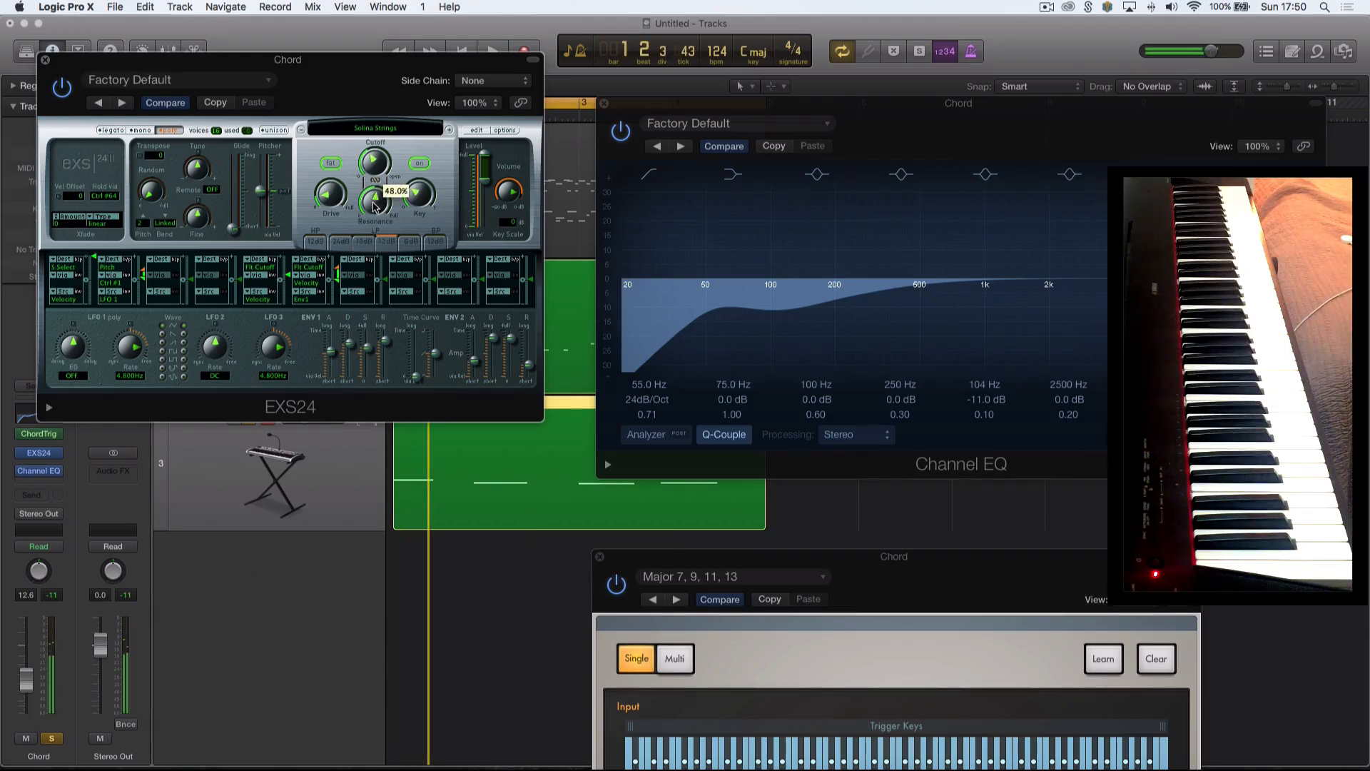
click(374, 170)
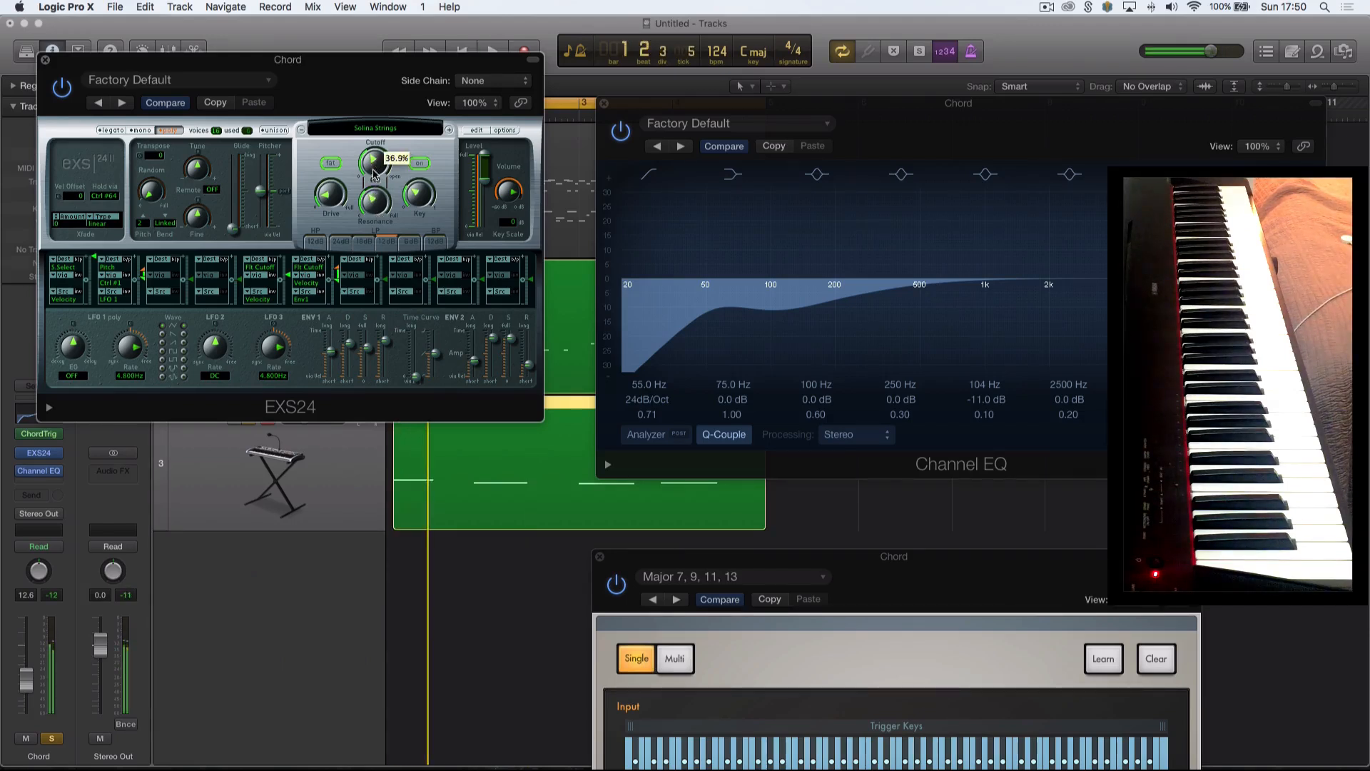
key(space)
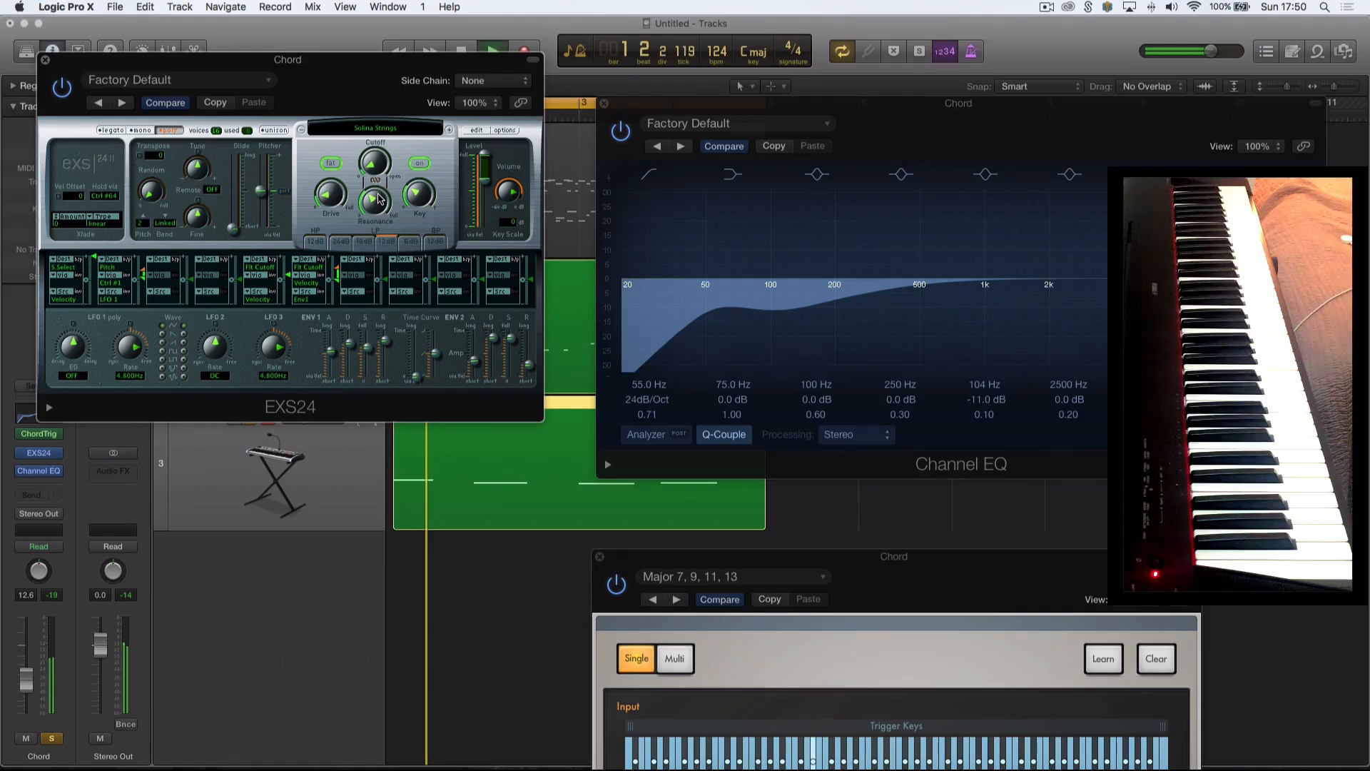
click(366, 155)
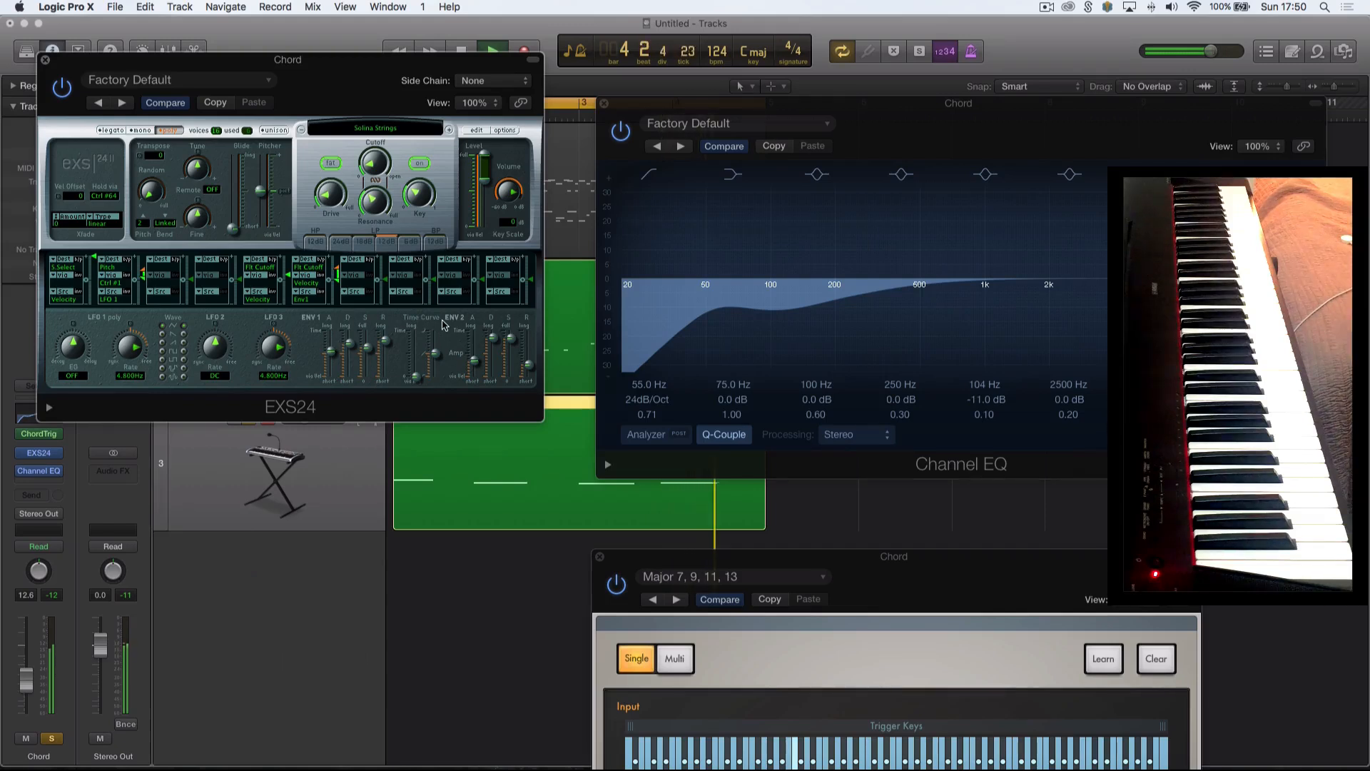
click(337, 268)
drag(337, 267, 337, 265)
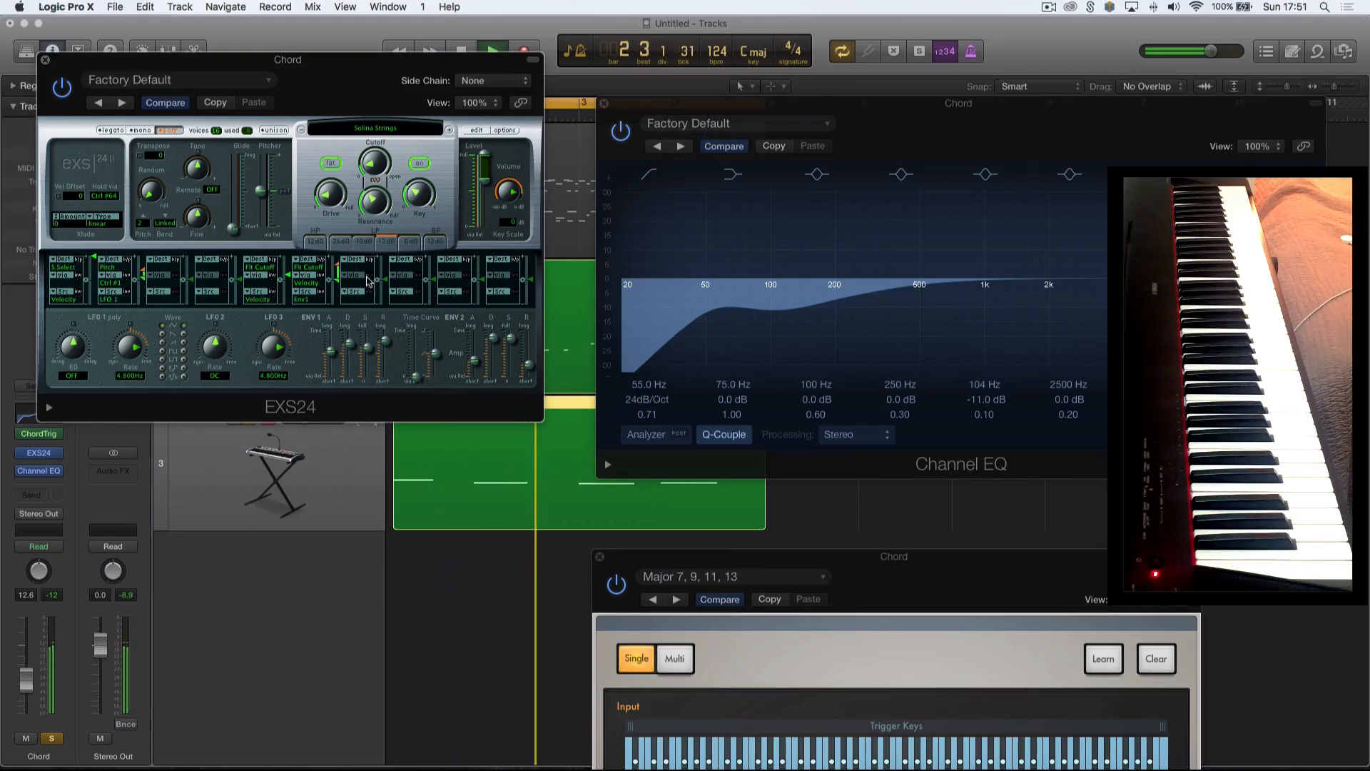
Fine-tune ENV 2's attack and release, and set ENV 1's sustain to 0.00% with a shorter release while auditioning the chords.
click(528, 364)
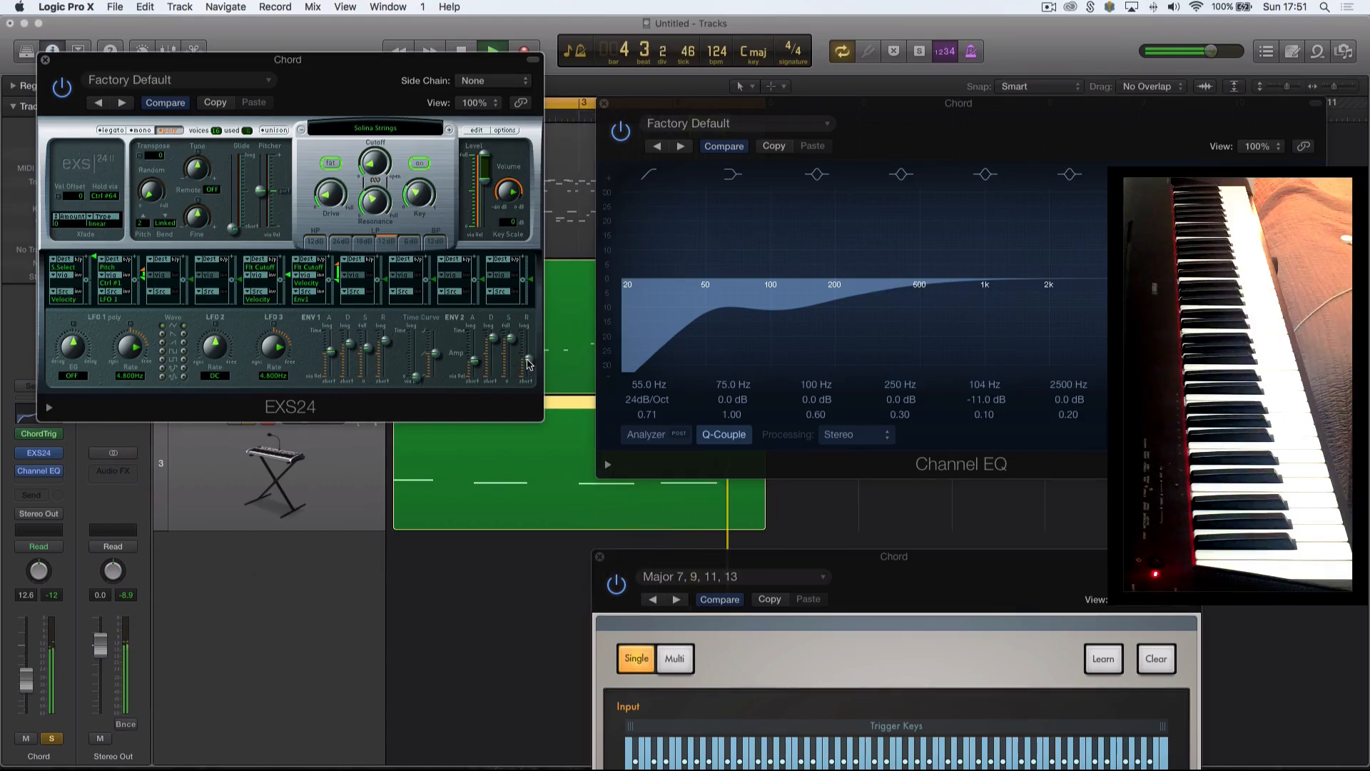
click(529, 364)
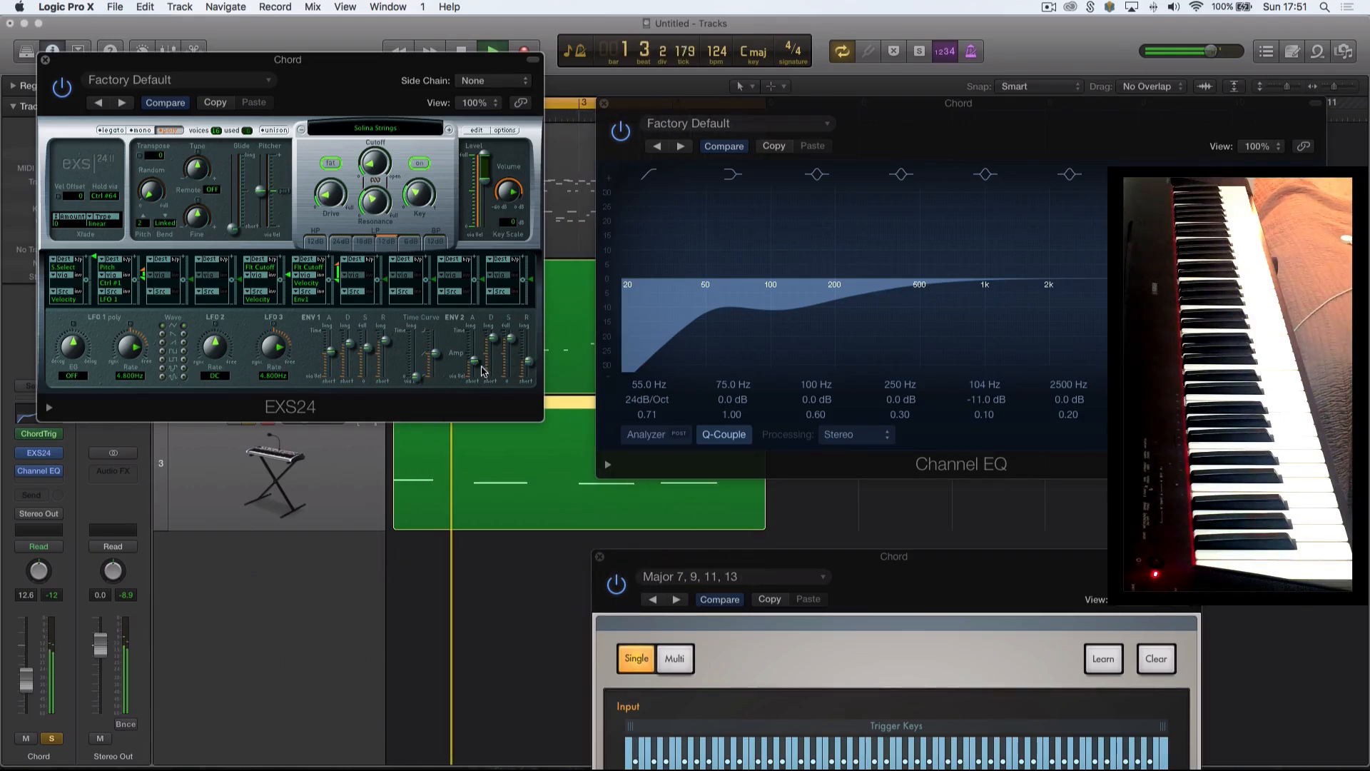
click(476, 365)
drag(477, 364, 477, 367)
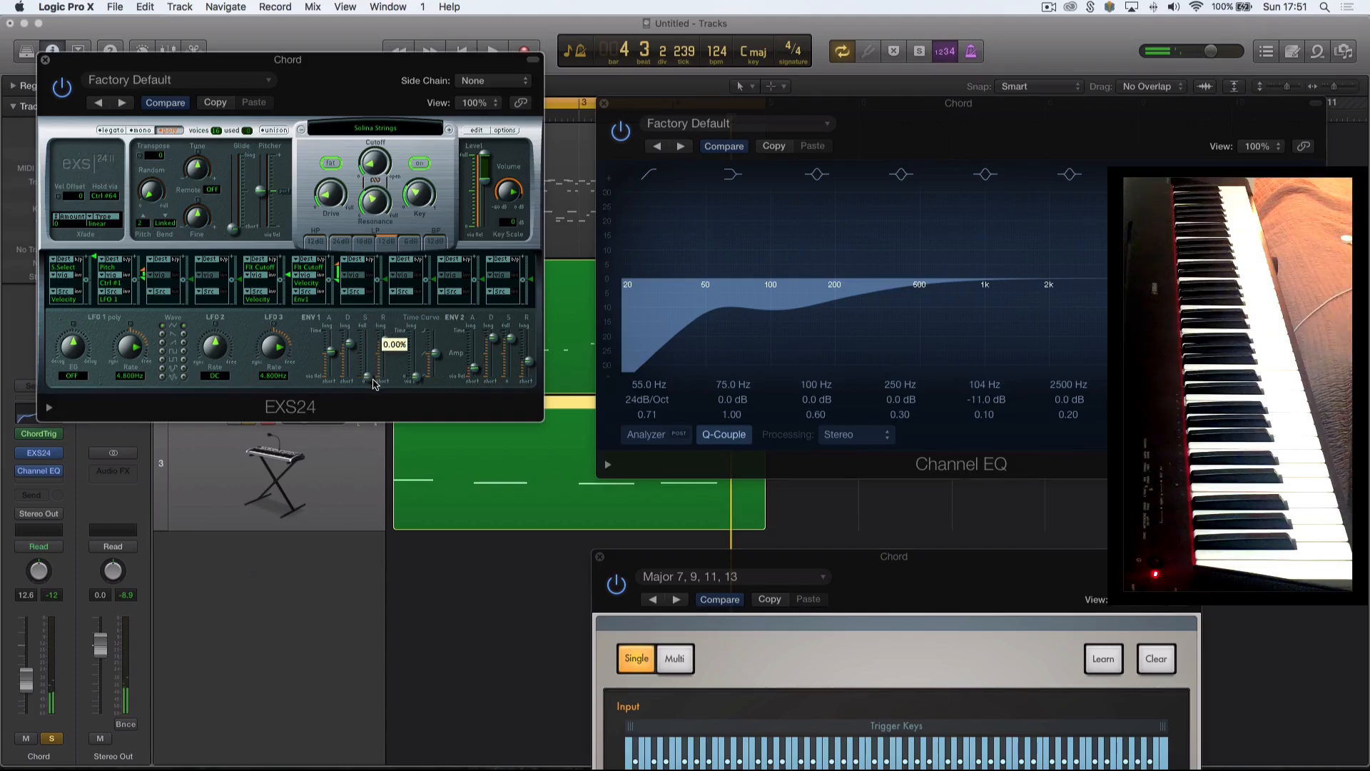
drag(386, 342, 386, 364)
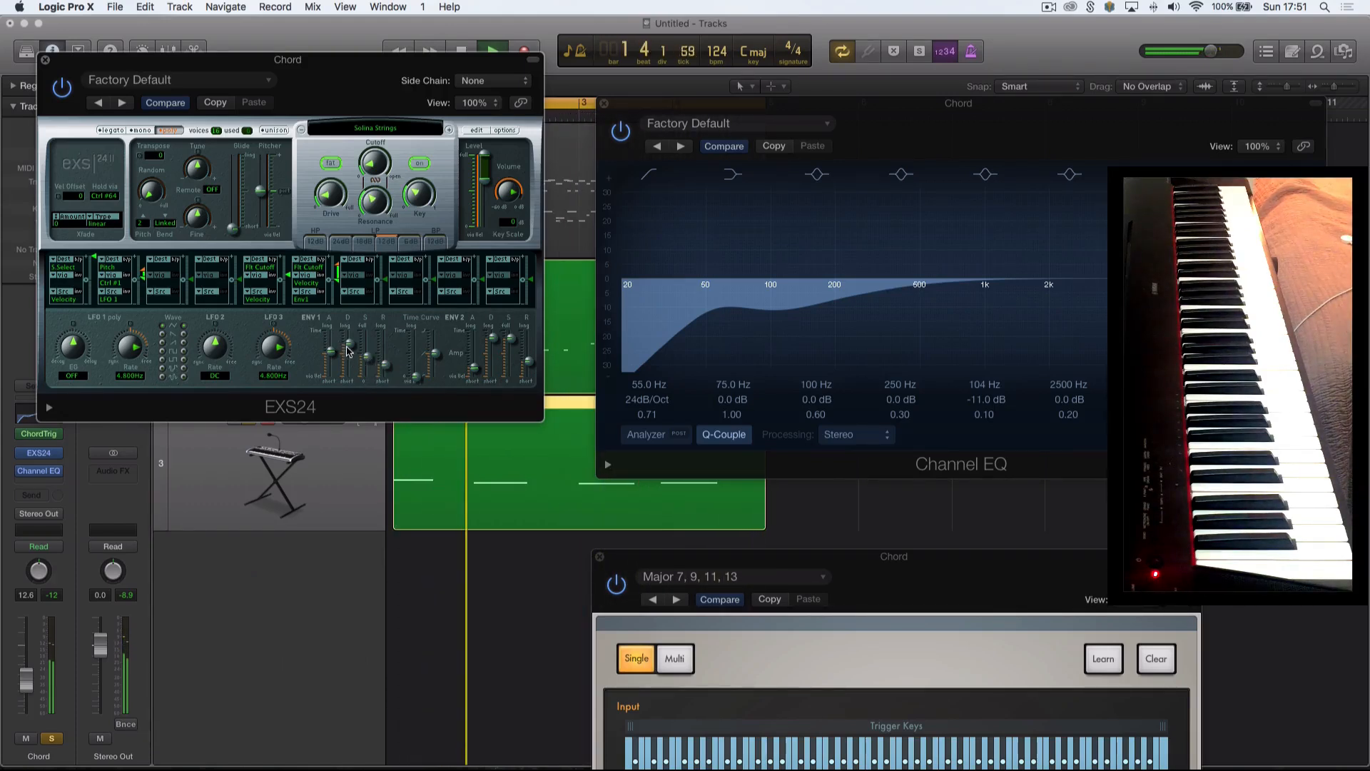
key(space)
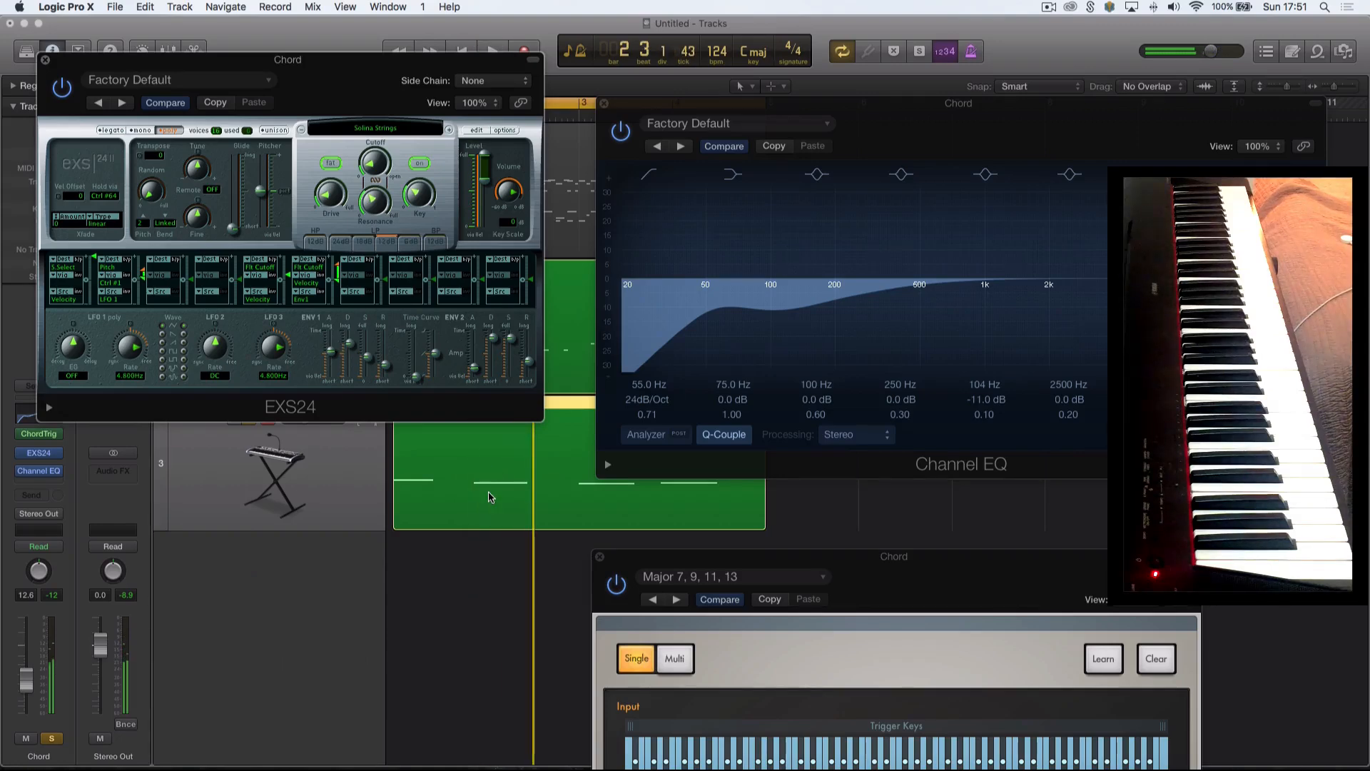
Open the Chords region in the Piano Roll and close the Channel EQ and EXS24 windows.
double_click(489, 497)
click(604, 103)
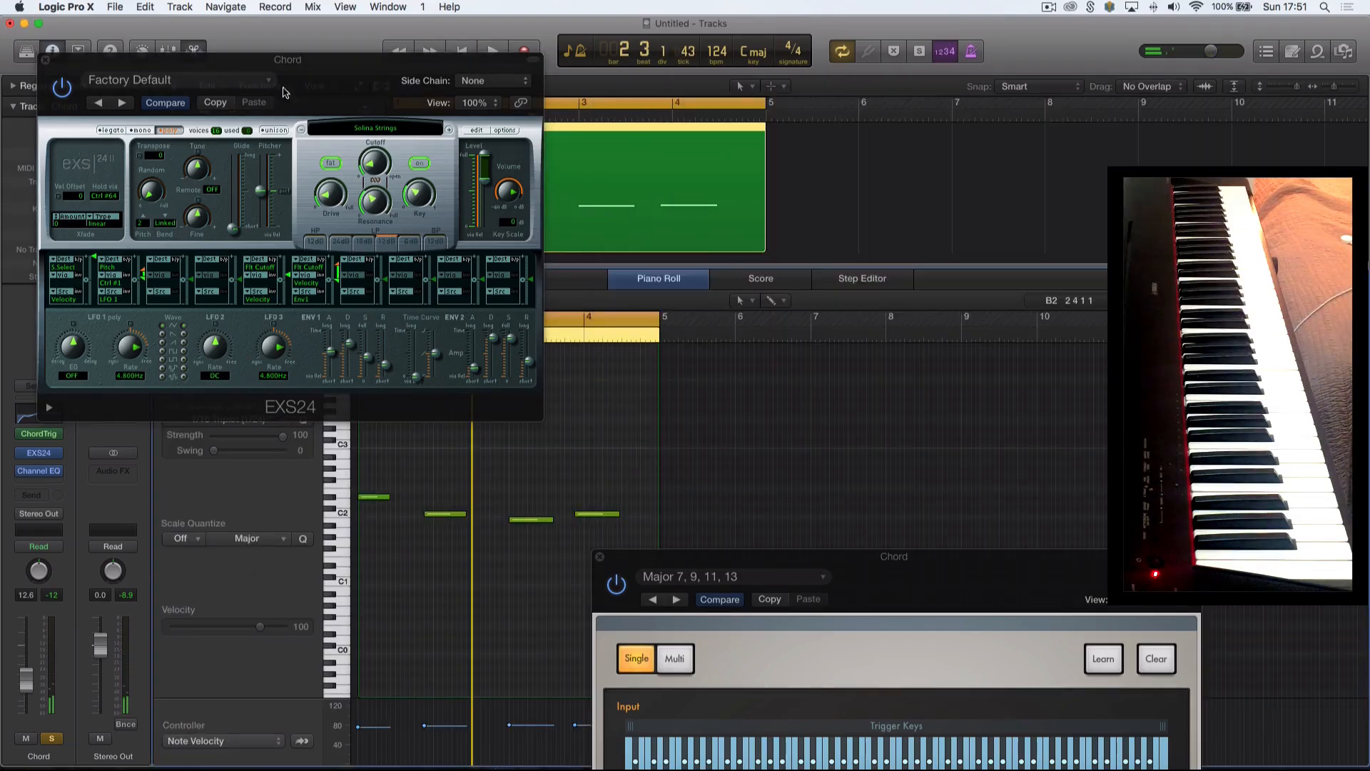
click(46, 61)
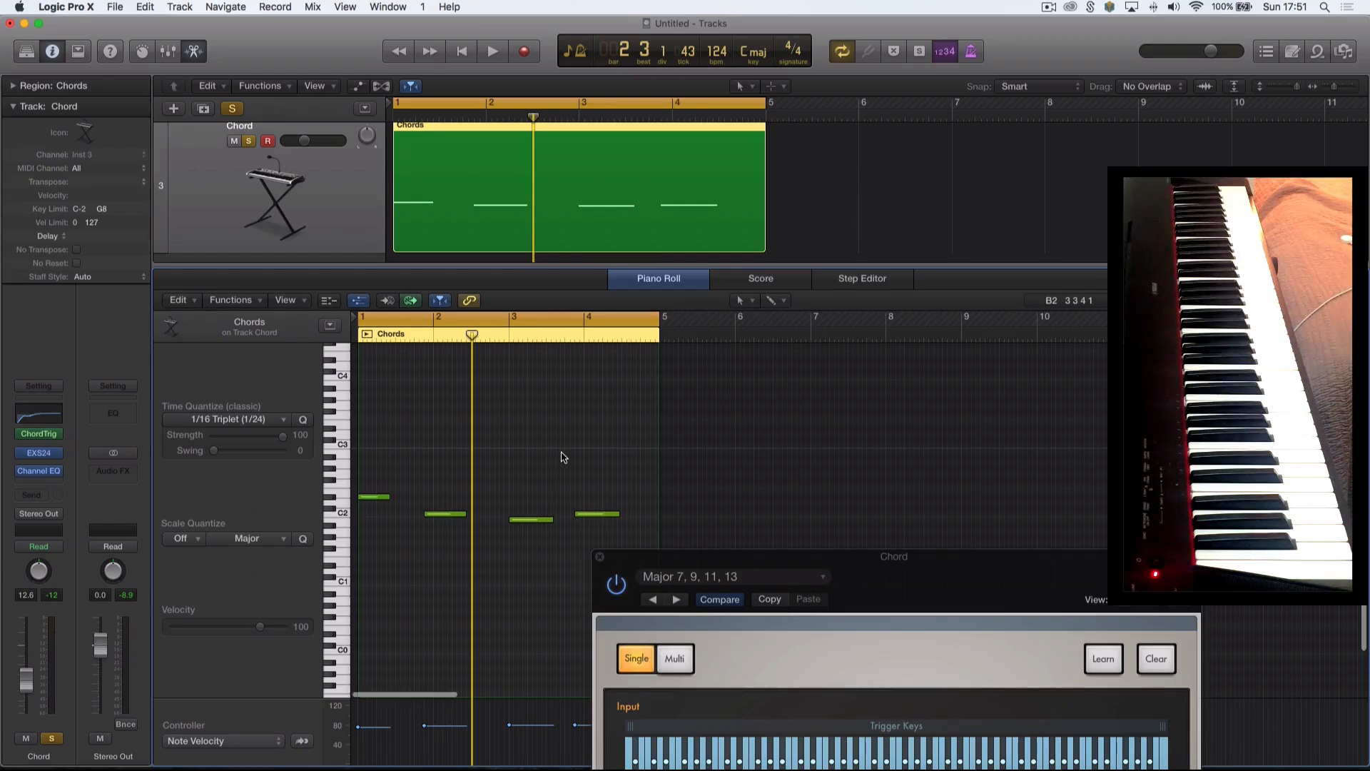
scroll(563, 458, up, 5)
scroll(563, 457, down, 5)
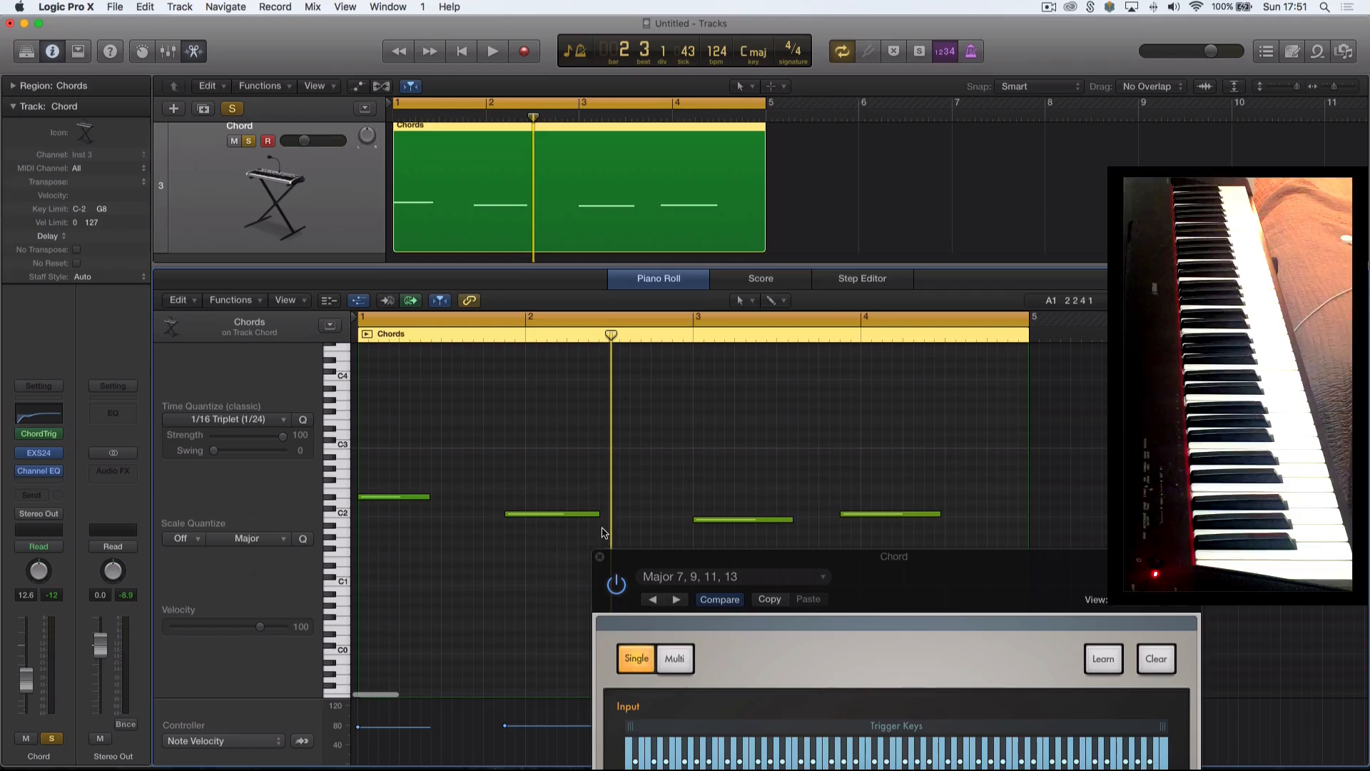
Shorten the third chord note (B1), and trim the last C2 note to a length of 0 2 0 0.
click(790, 521)
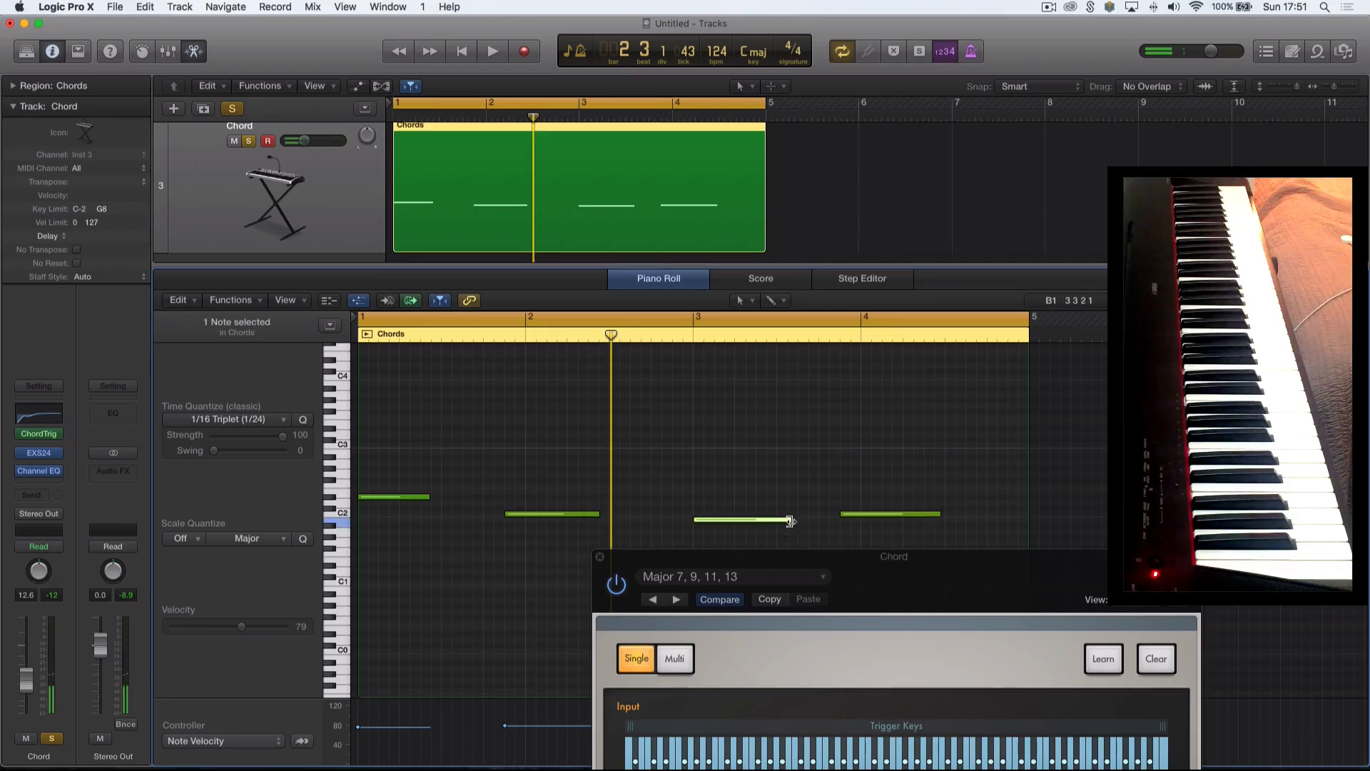
drag(791, 521, 765, 520)
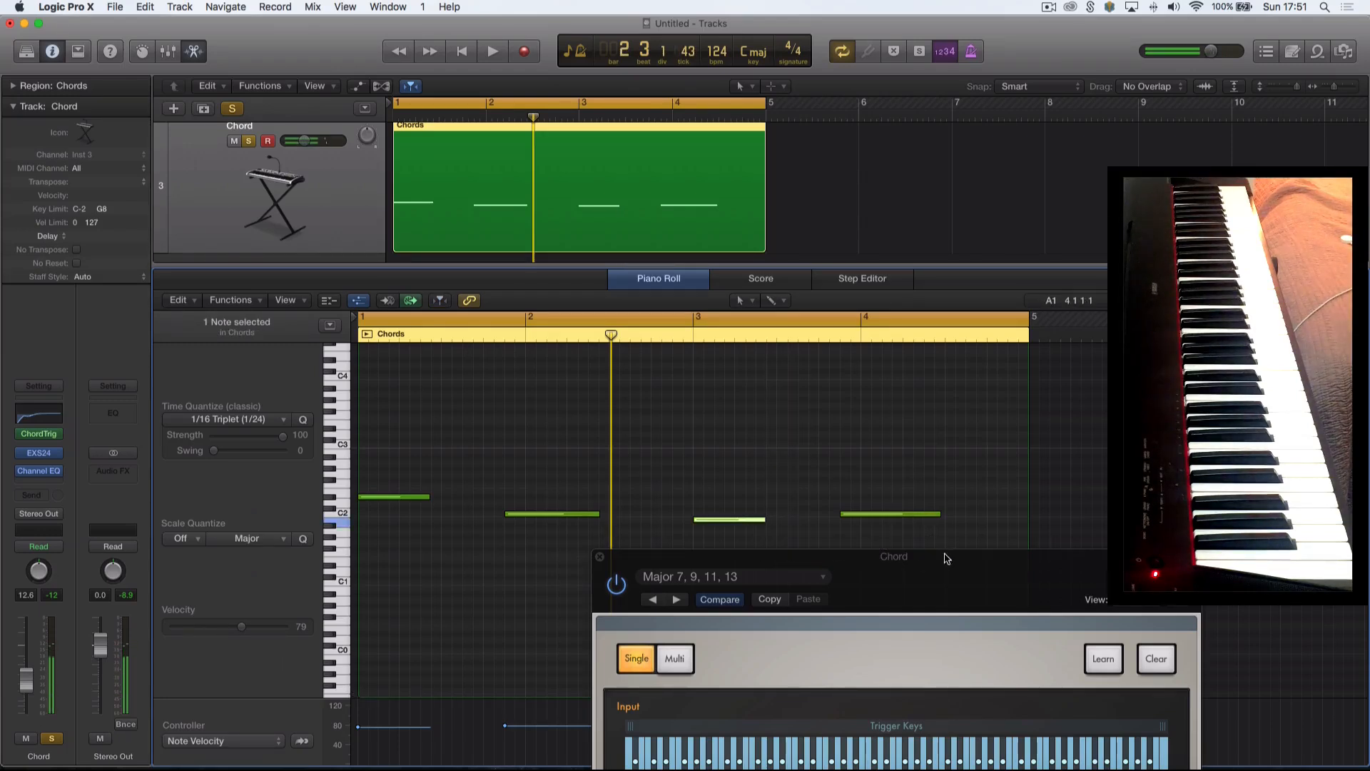
drag(939, 521, 926, 519)
click(922, 514)
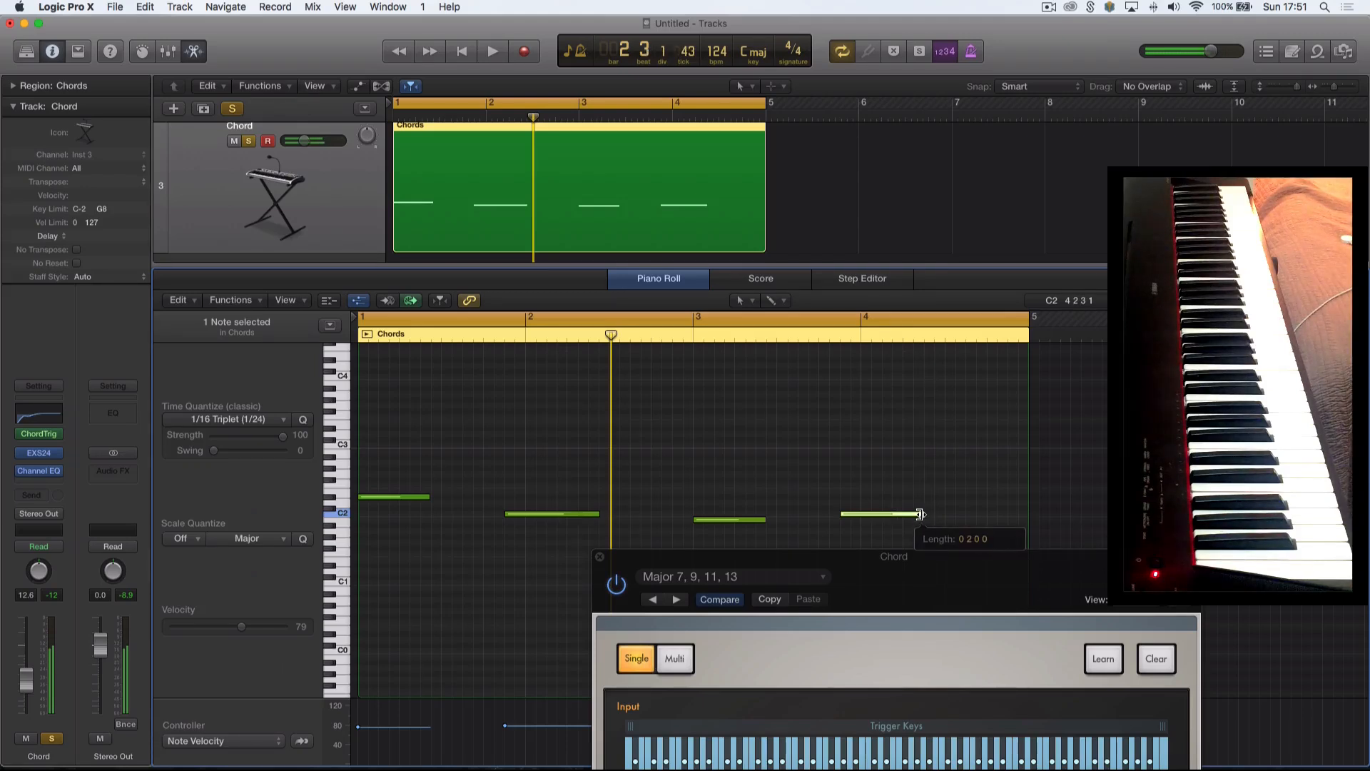
click(761, 518)
click(402, 498)
drag(431, 498, 427, 497)
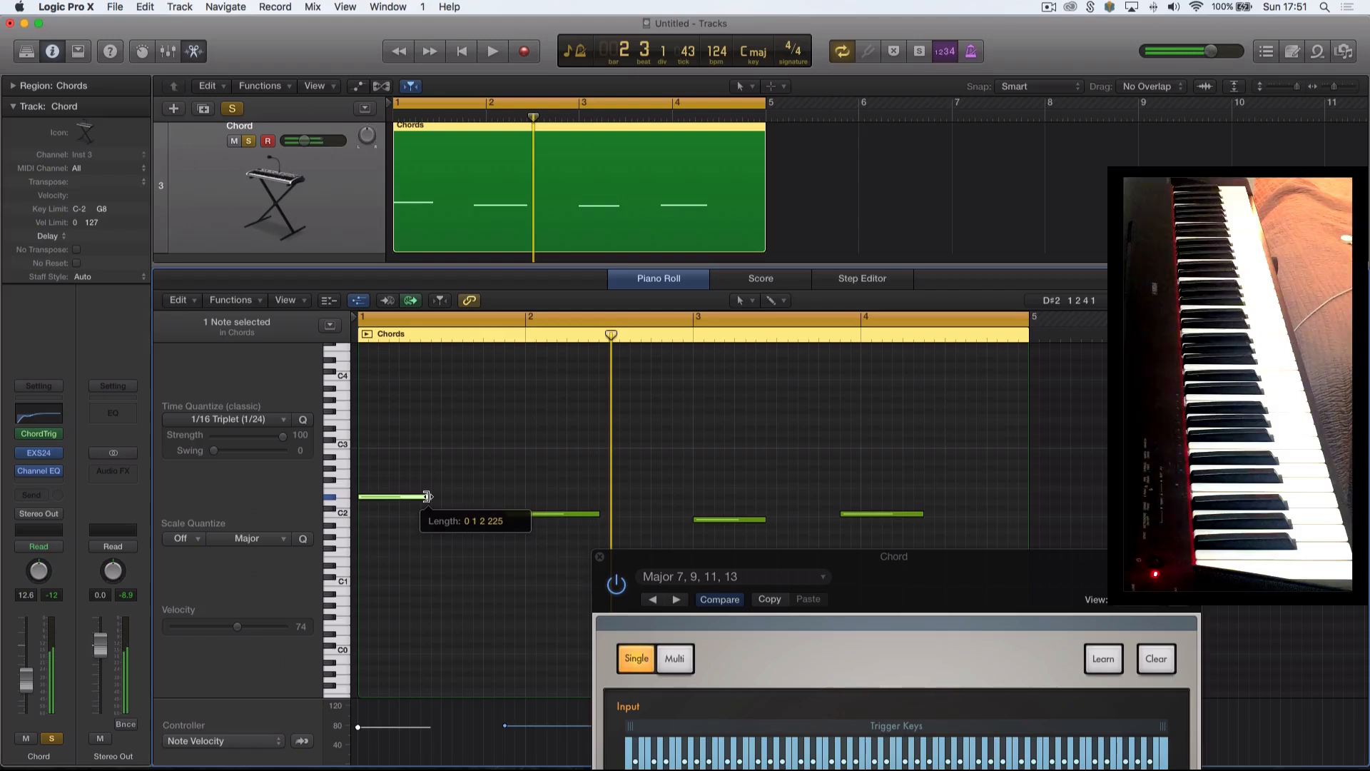
Try shorter lengths for the second and last chord notes, both C2, while auditioning the loop.
drag(601, 515, 559, 513)
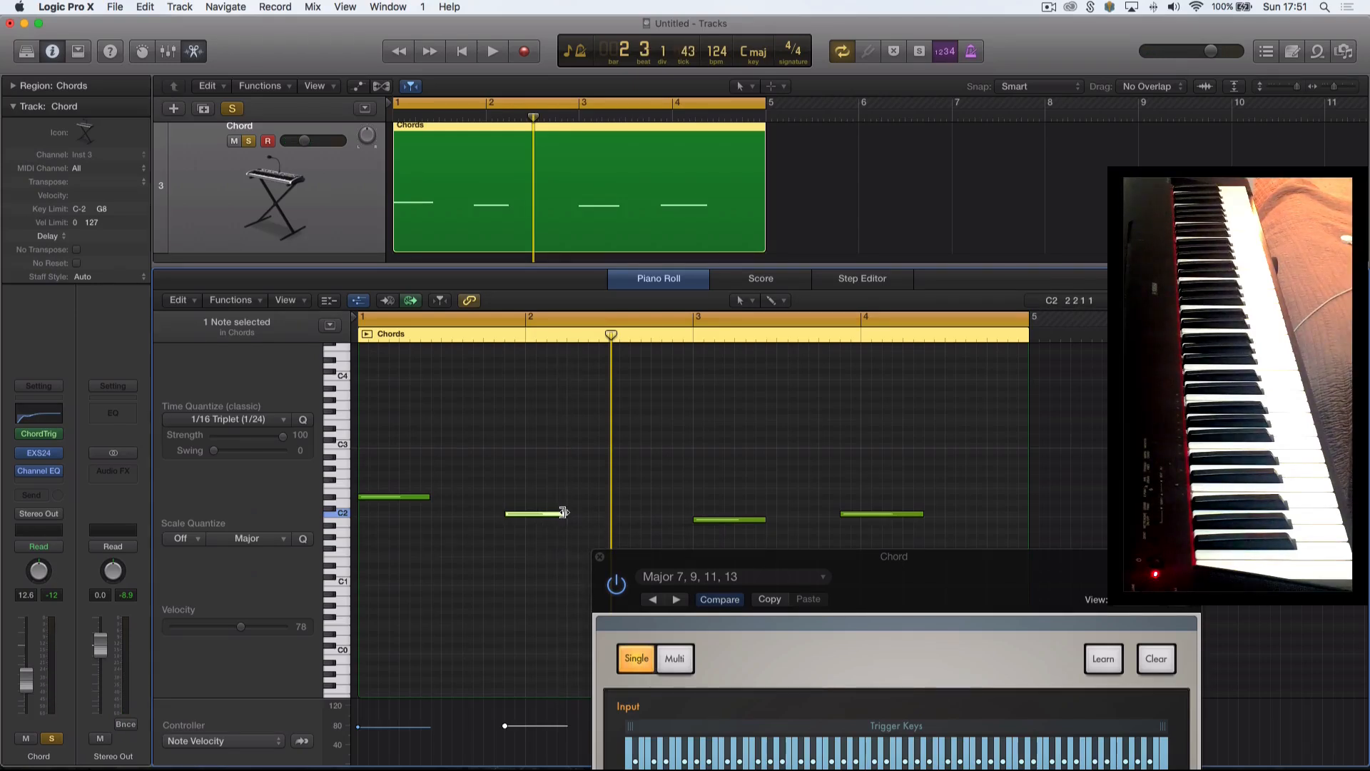
key(space)
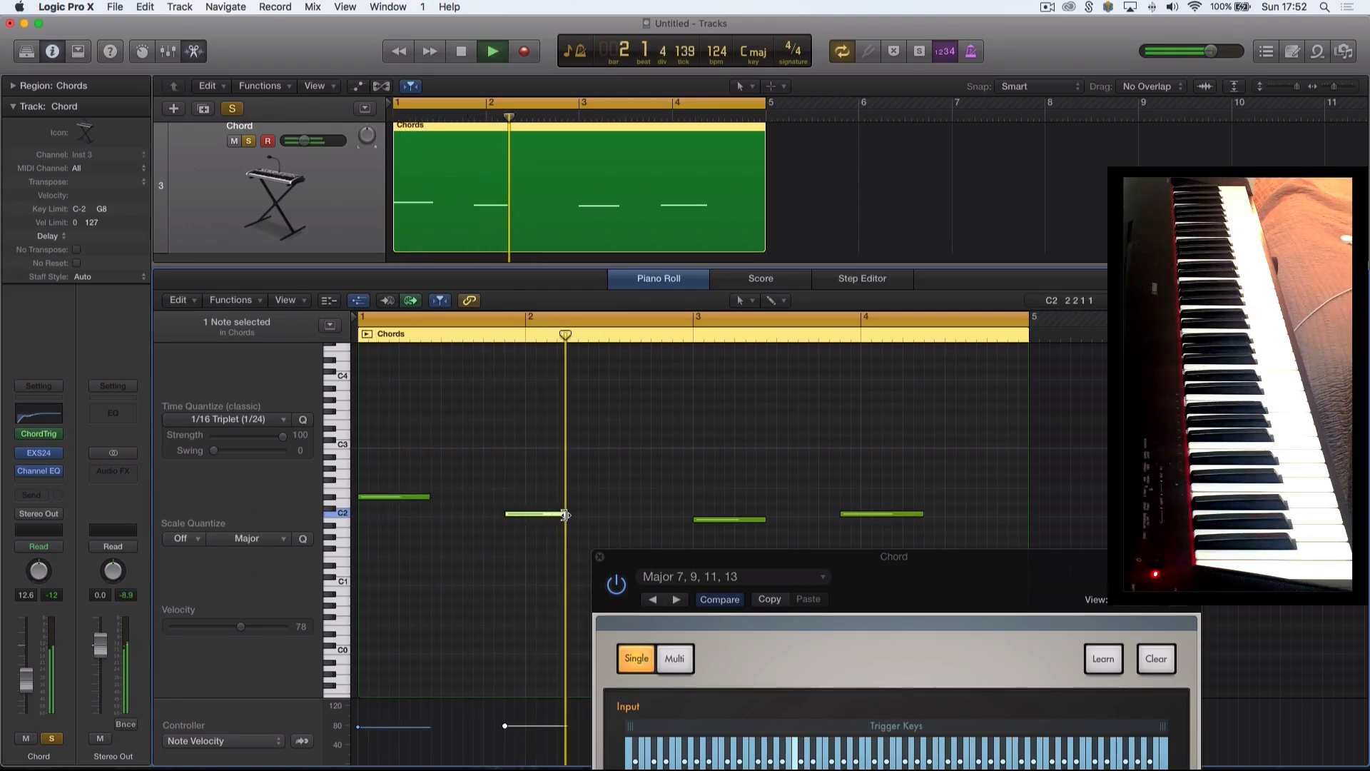
drag(565, 514, 599, 513)
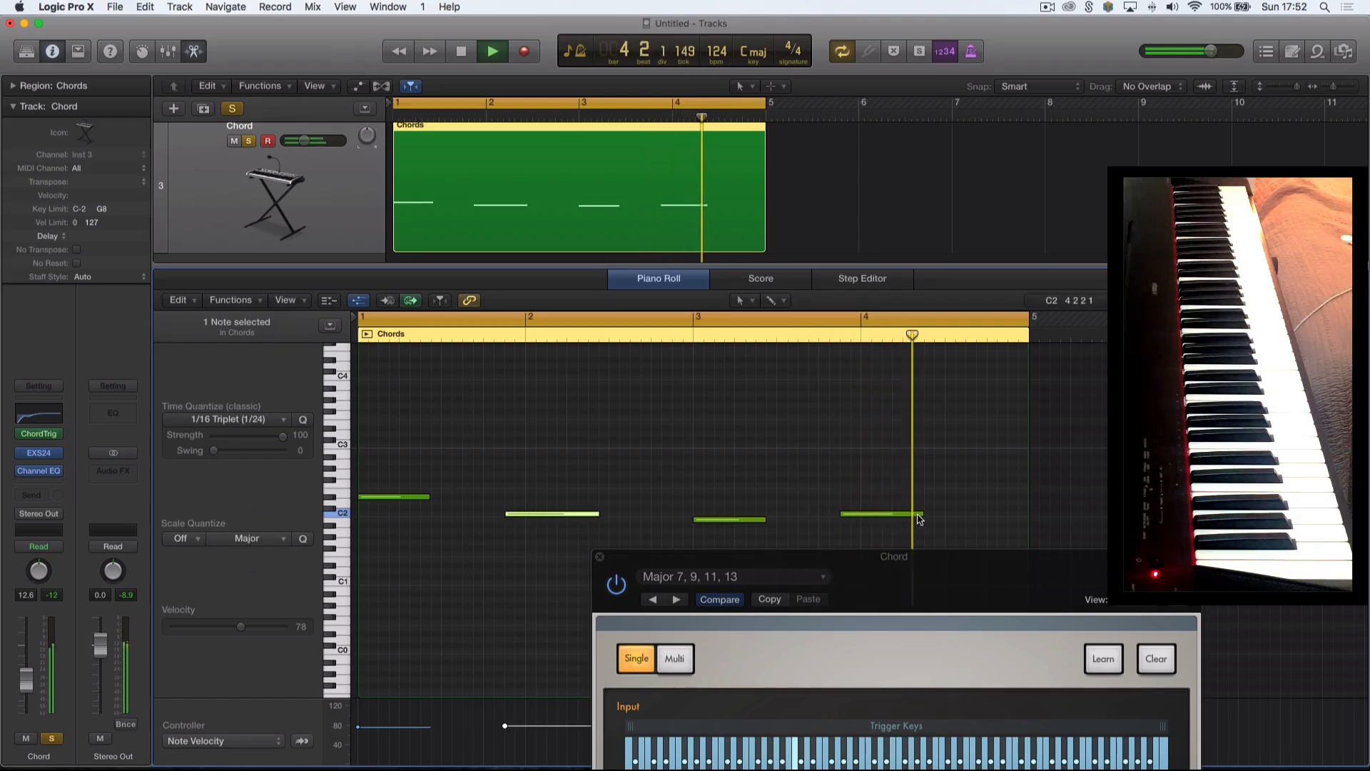
key(space)
drag(922, 513, 910, 514)
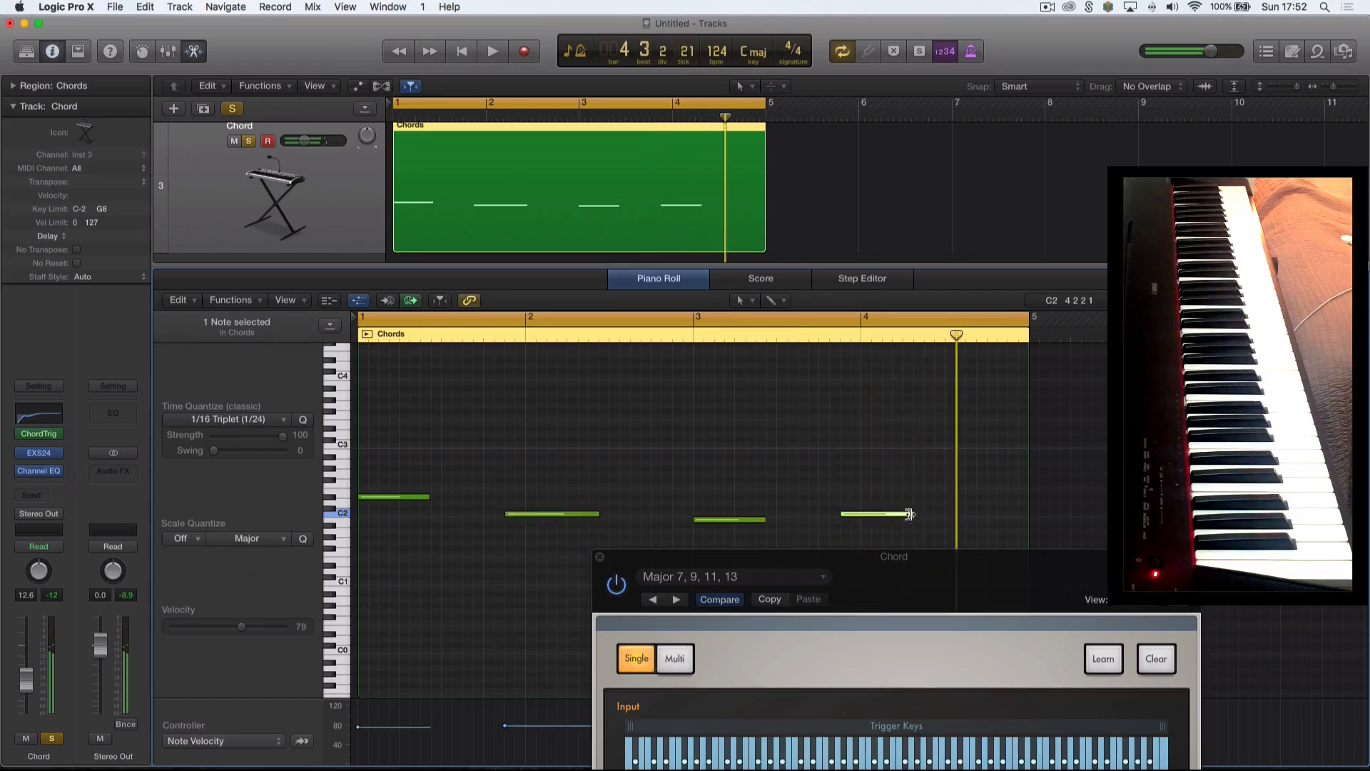
drag(599, 514, 577, 514)
key(space)
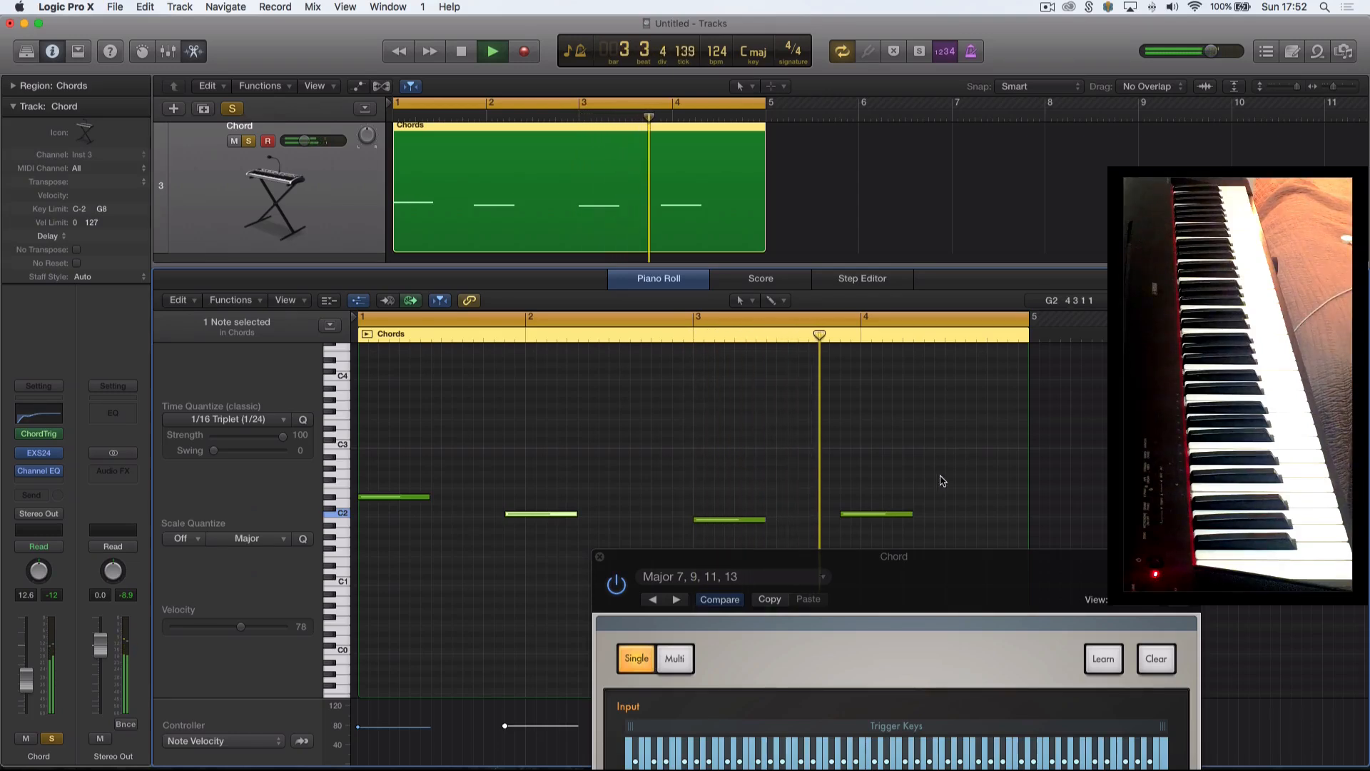
key(space)
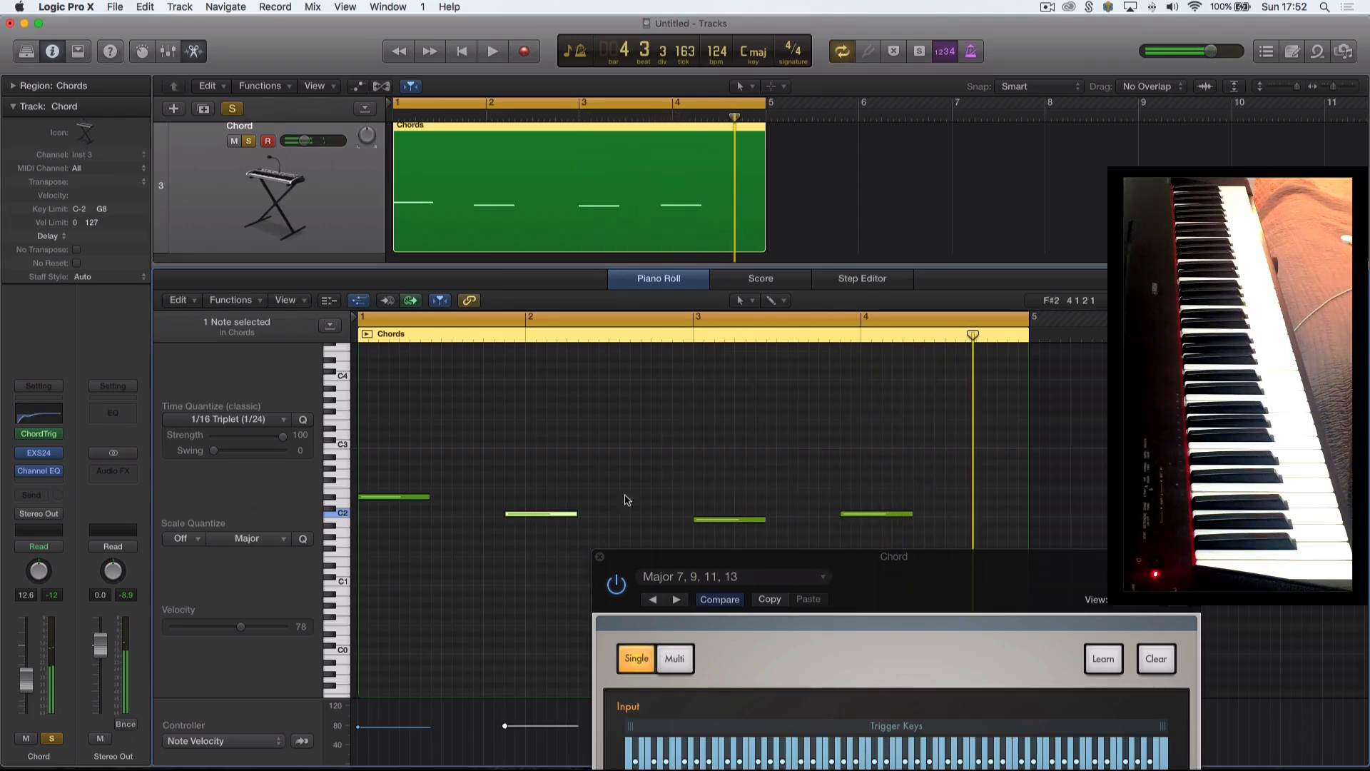
Lengthen both C2 notes together, audition the chords, and trim the end of the last note slightly.
mouse_move(521, 481)
mouse_down()
mouse_move(563, 545)
mouse_move(578, 502)
mouse_up()
drag(885, 488, 863, 542)
drag(552, 498, 598, 514)
key(space)
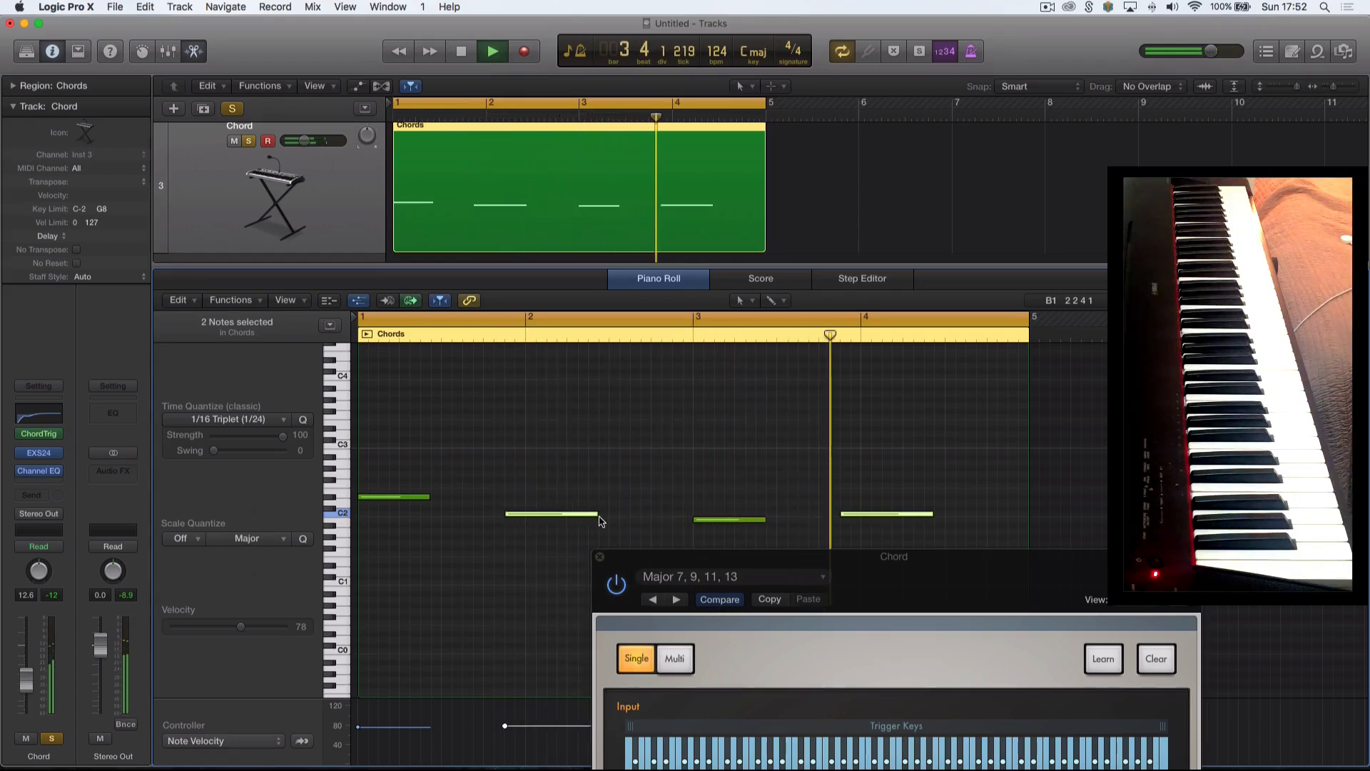
key(space)
click(917, 506)
drag(931, 514, 922, 514)
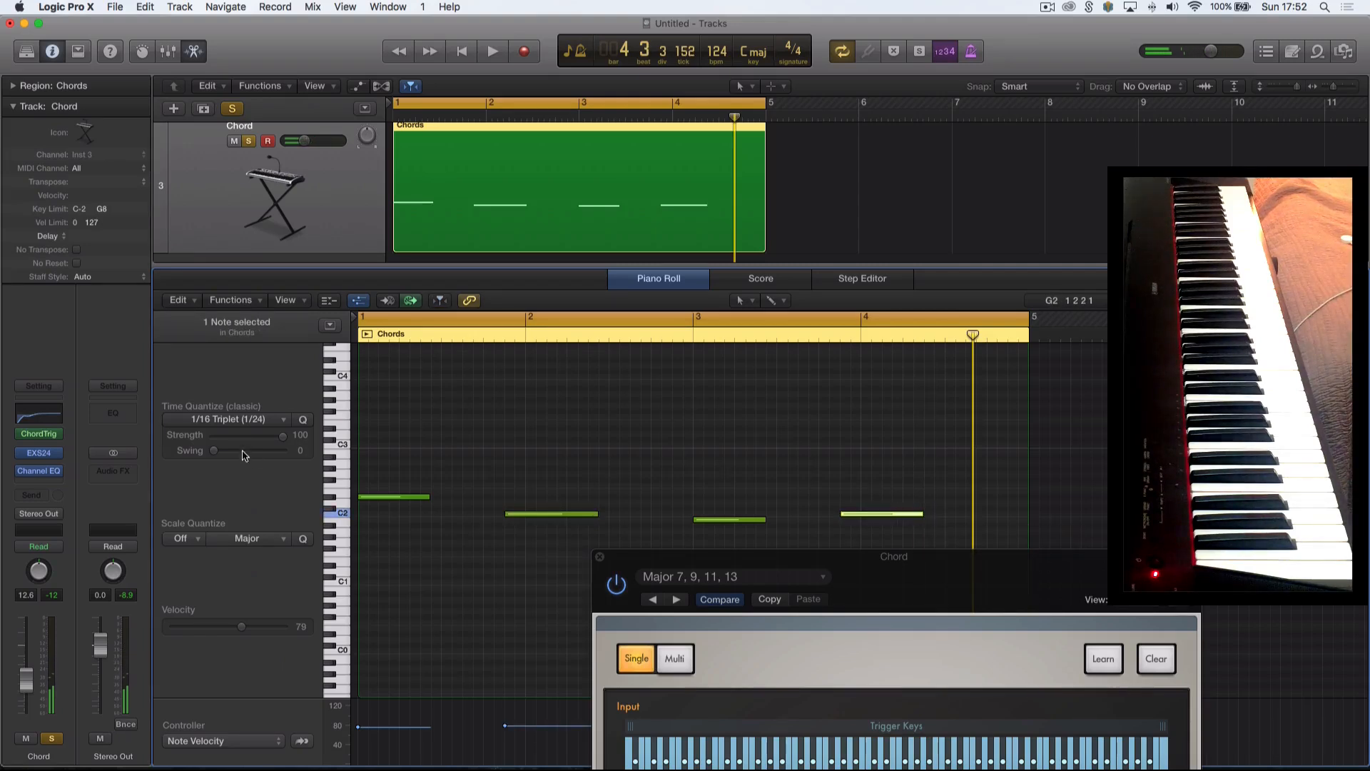
Send the Chord track to Bus 2 and insert a Stereo Delay on the new aux channel, keeping its window clear of the track controls.
click(40, 495)
mouse_move(59, 561)
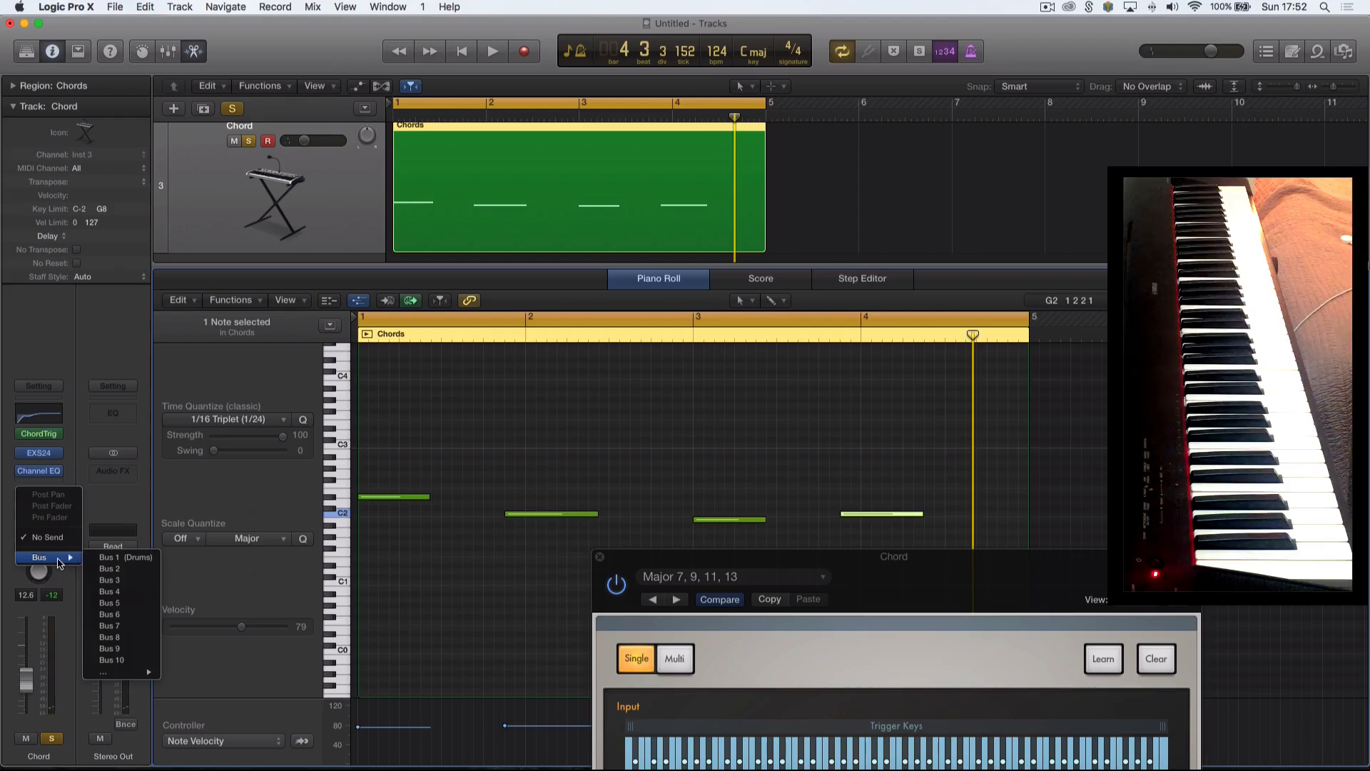
click(141, 569)
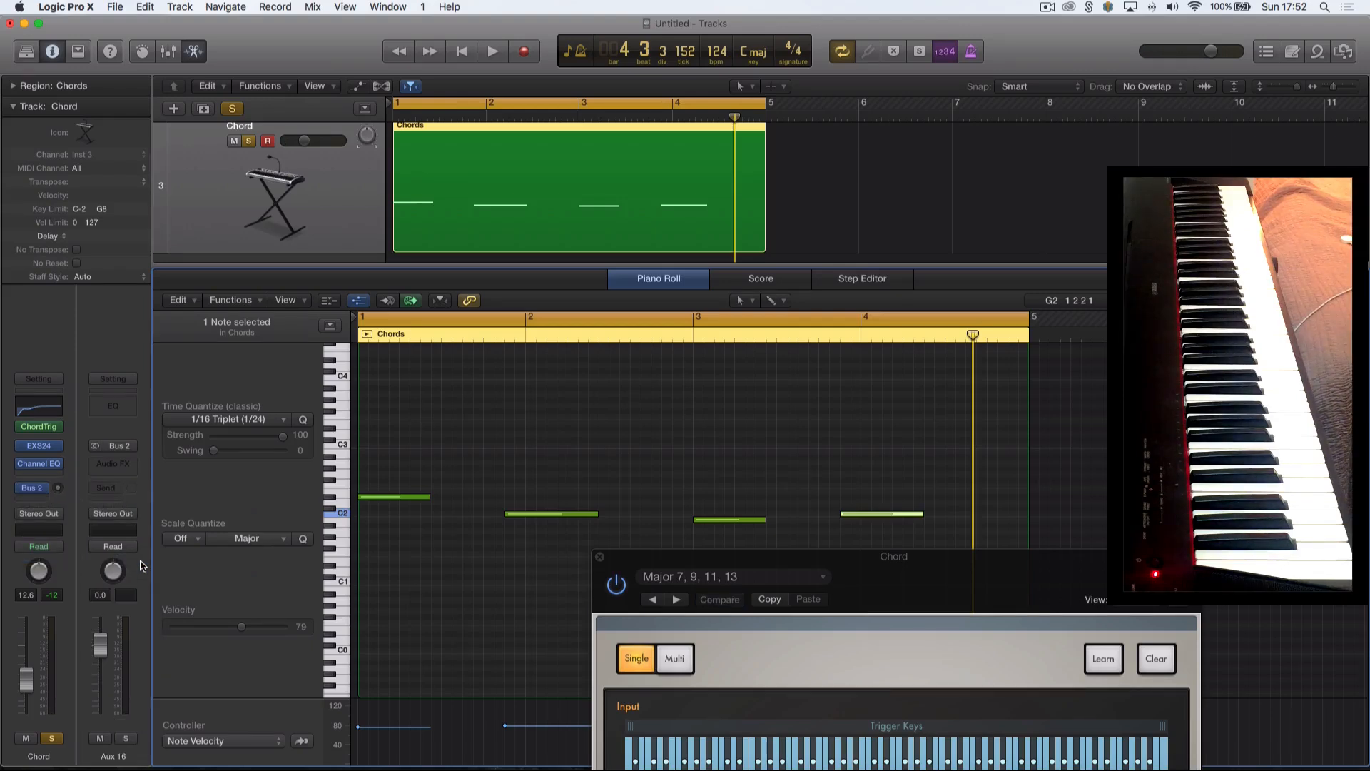
click(129, 474)
mouse_move(143, 492)
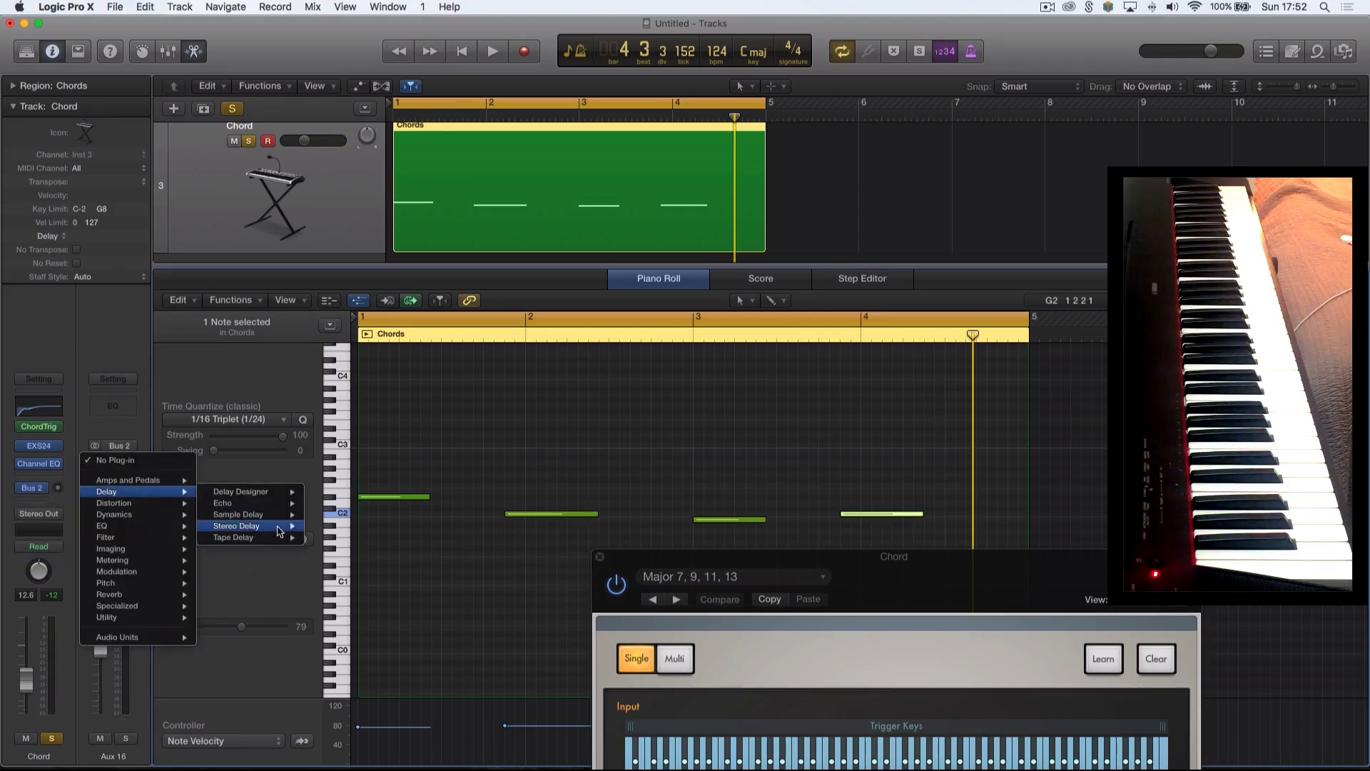
click(331, 525)
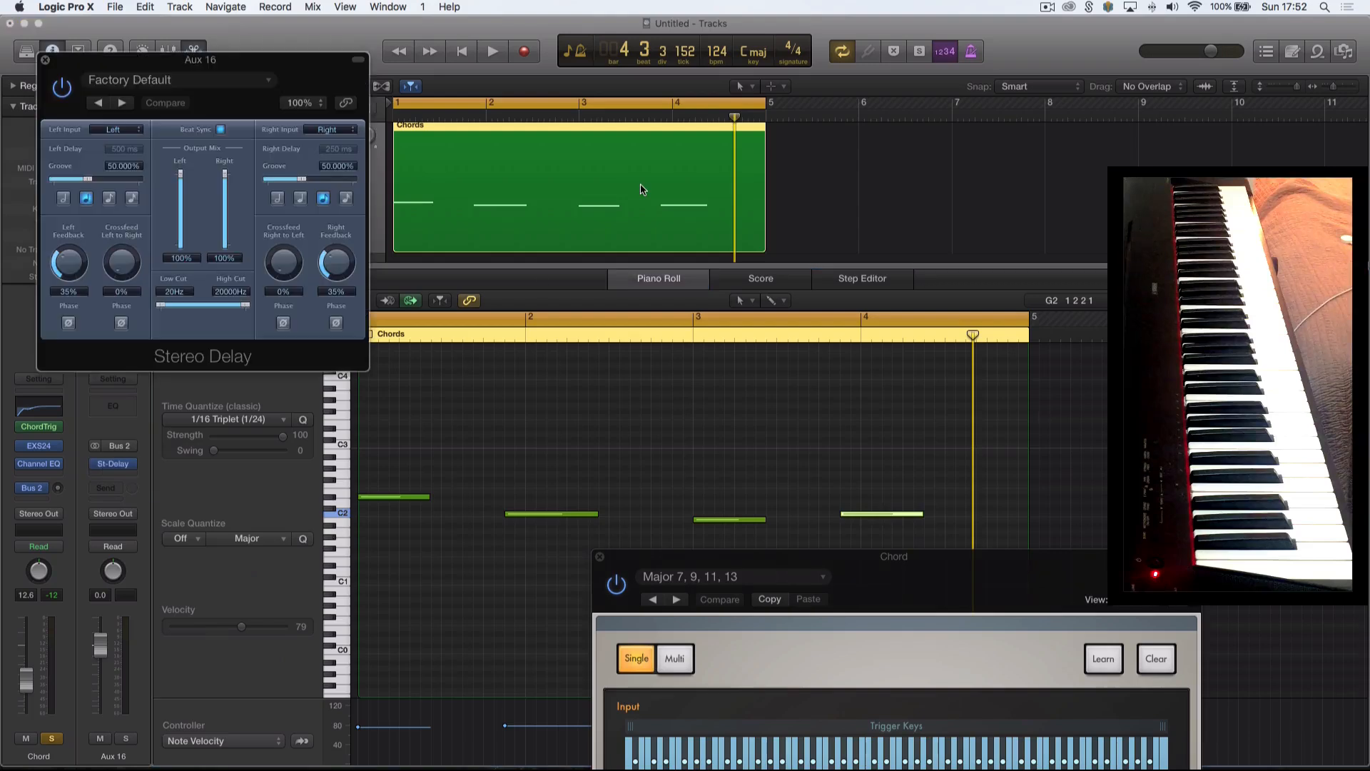
drag(318, 67, 983, 140)
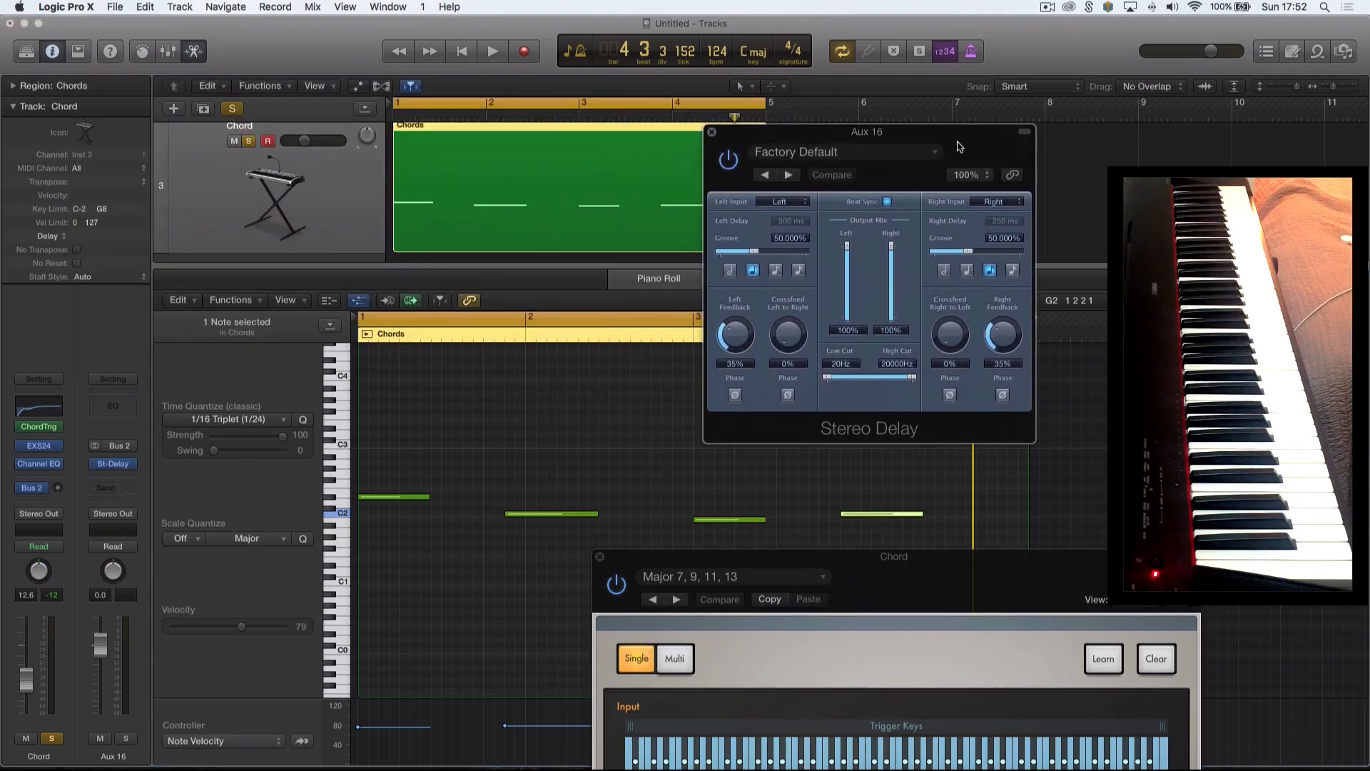
Set the Bus 2 send to -17.0 dB and, during playback, the Stereo Delay's left feedback to 21% and right feedback to 23%.
click(51, 492)
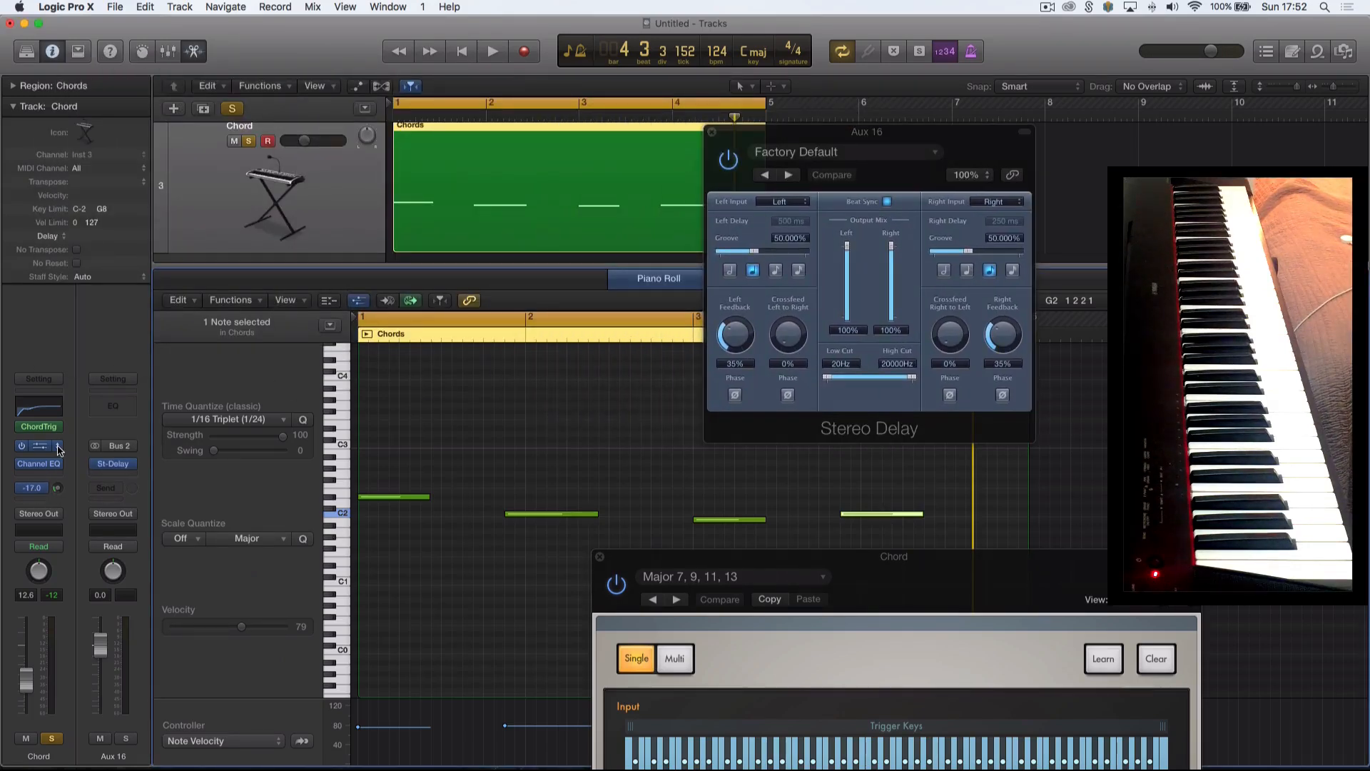
key(space)
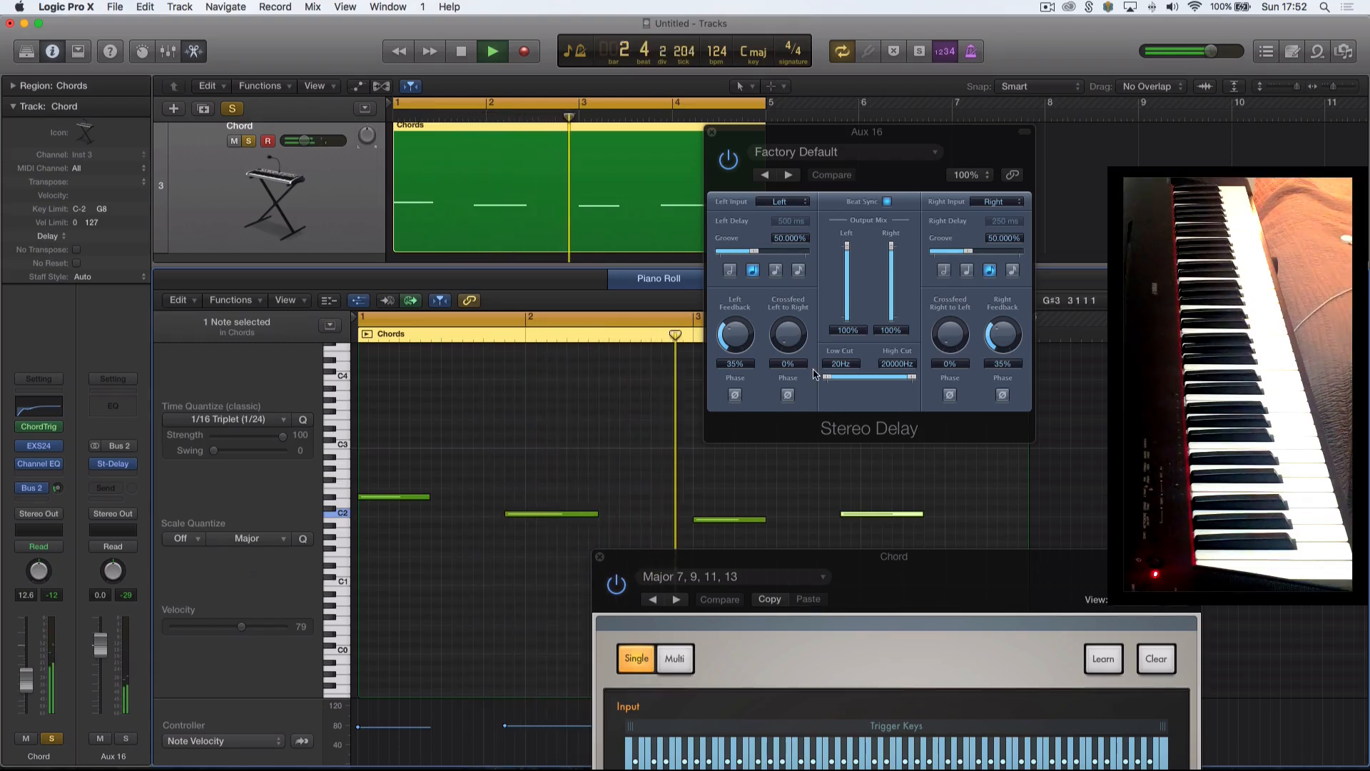
drag(734, 356, 733, 362)
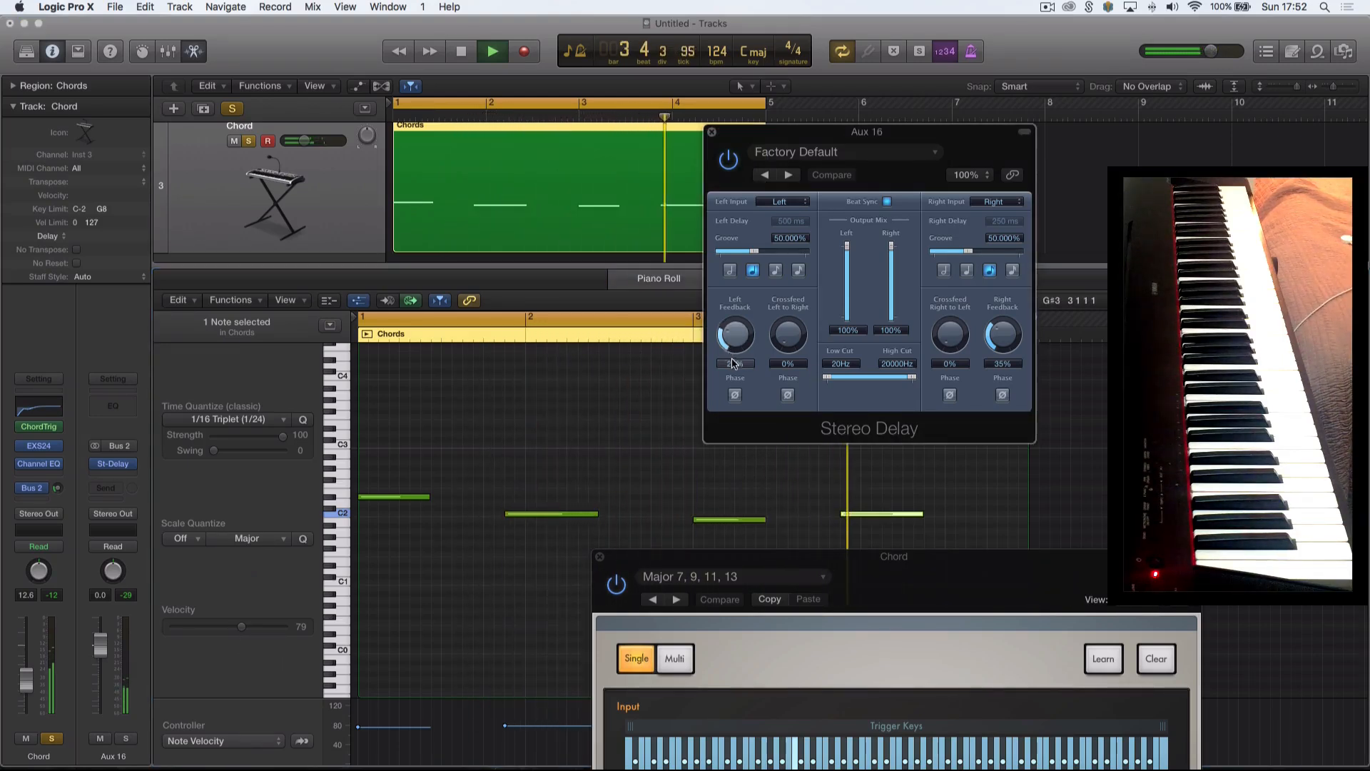
drag(1004, 341, 1009, 354)
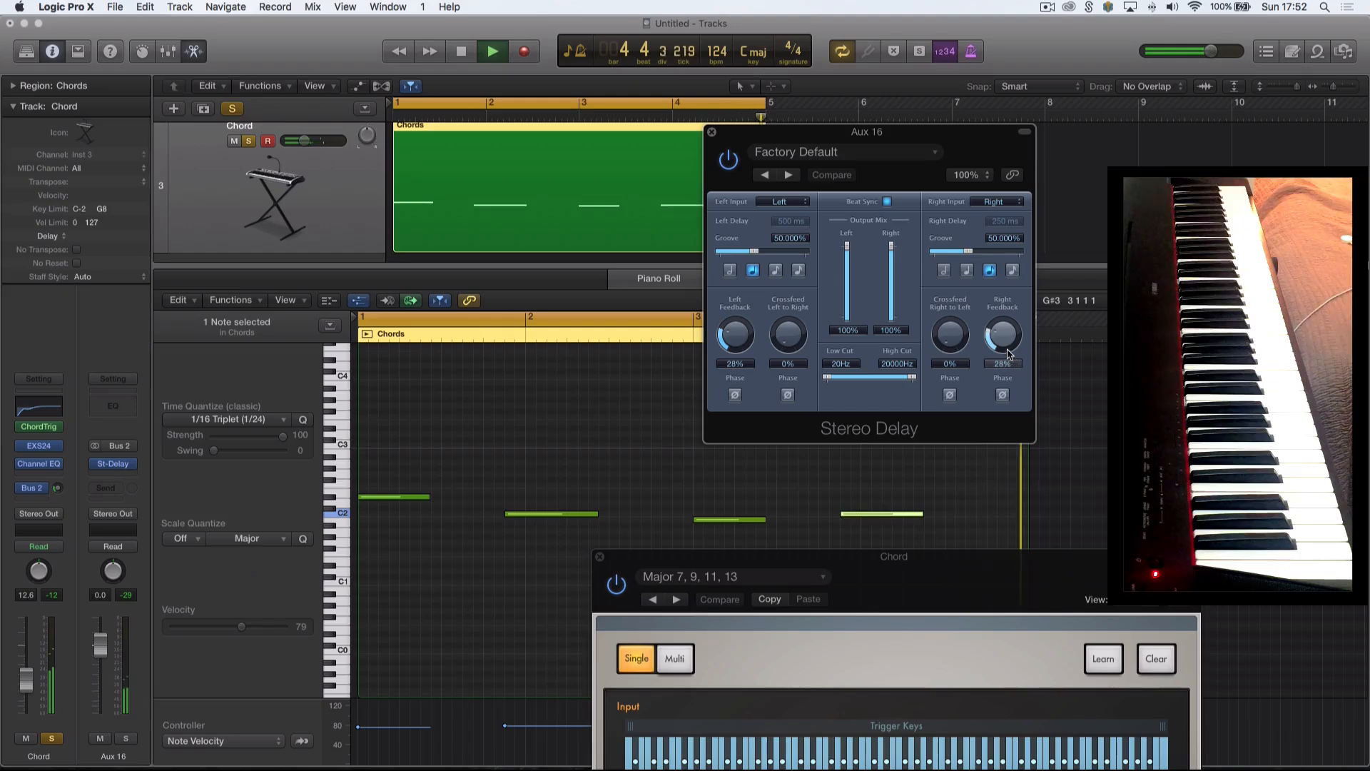
drag(734, 338, 735, 351)
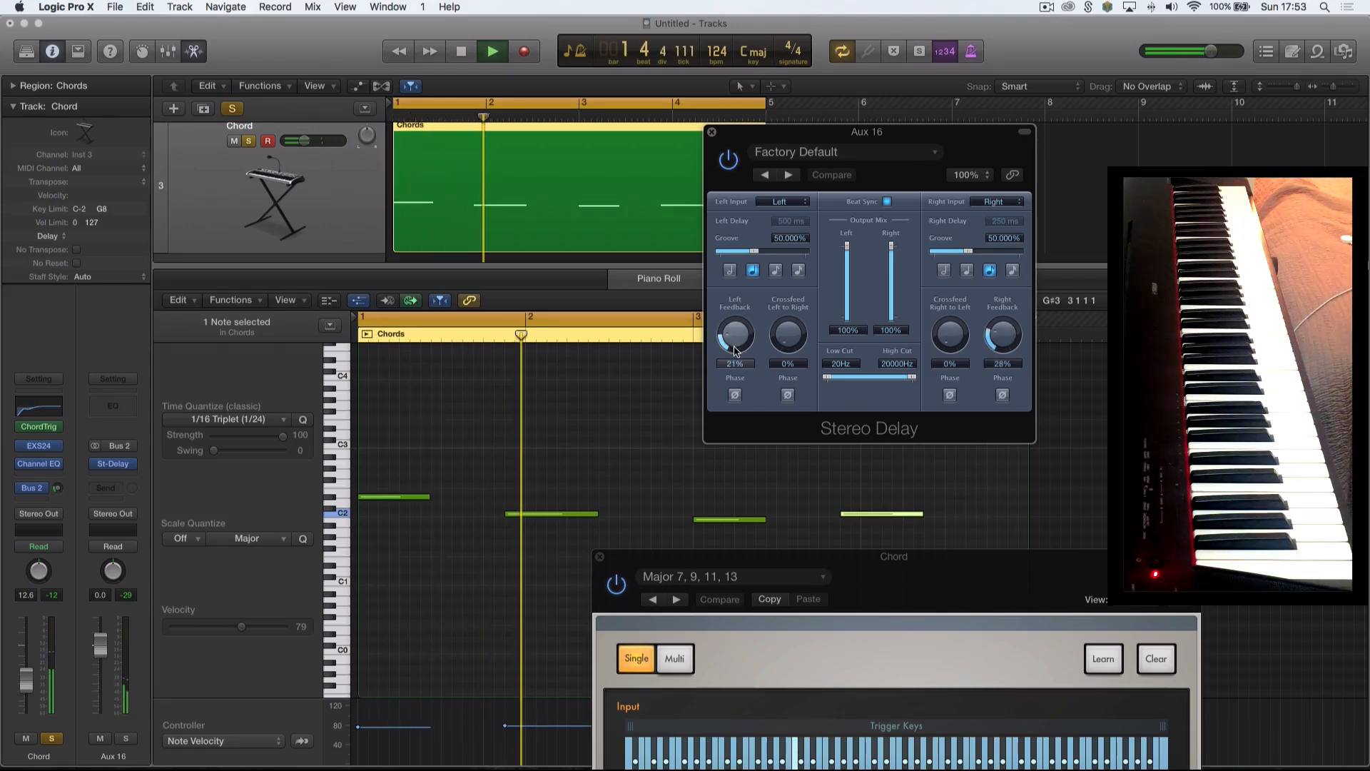
drag(1004, 335, 1006, 342)
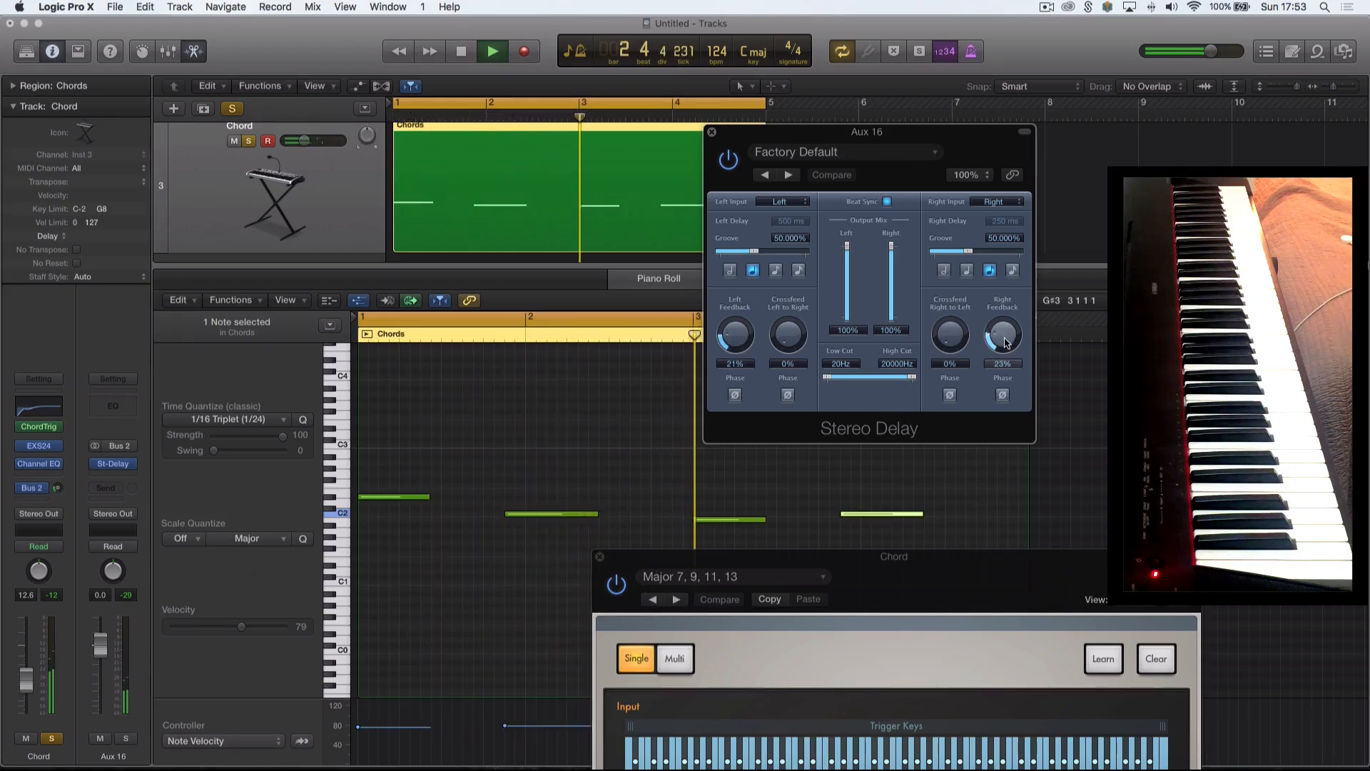
key(space)
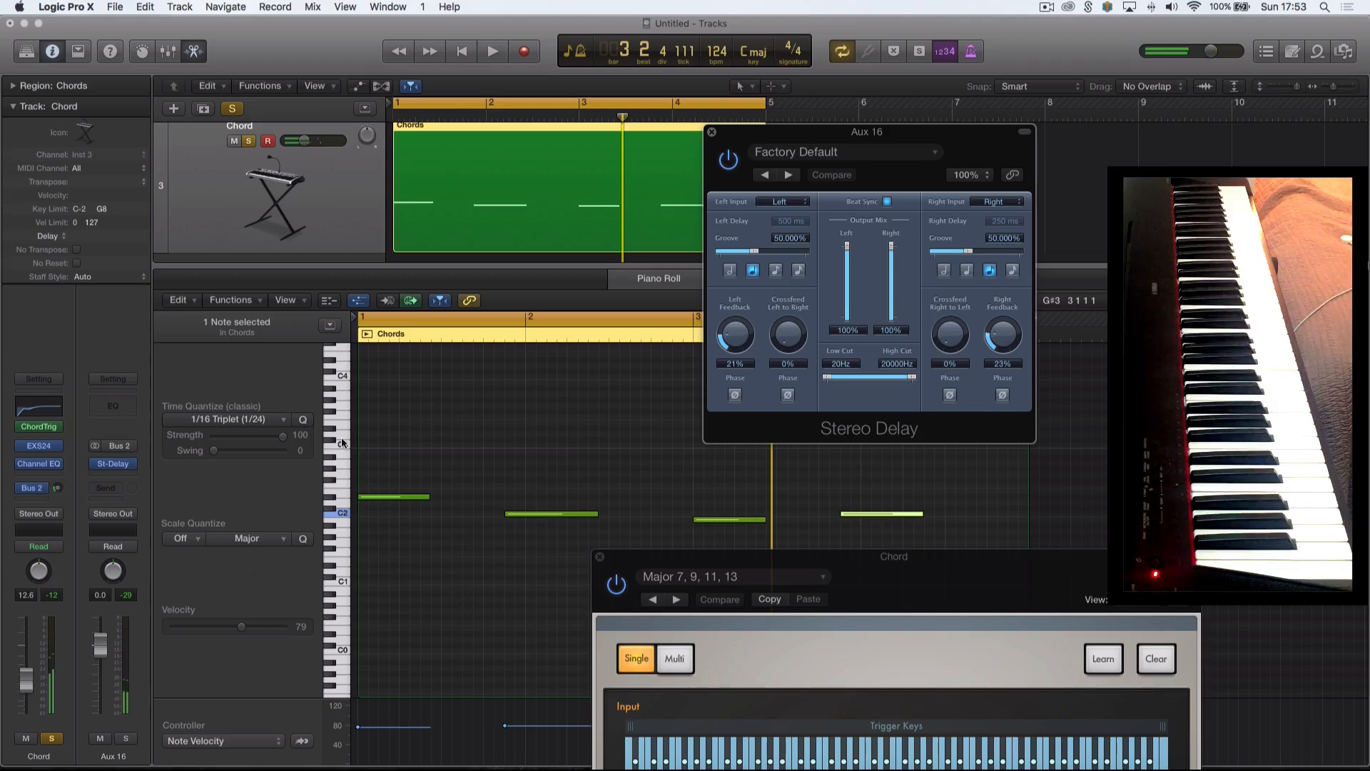
Close the Chord Trigger window, raise the velocity of all the chord notes to 127, and audition them.
click(601, 557)
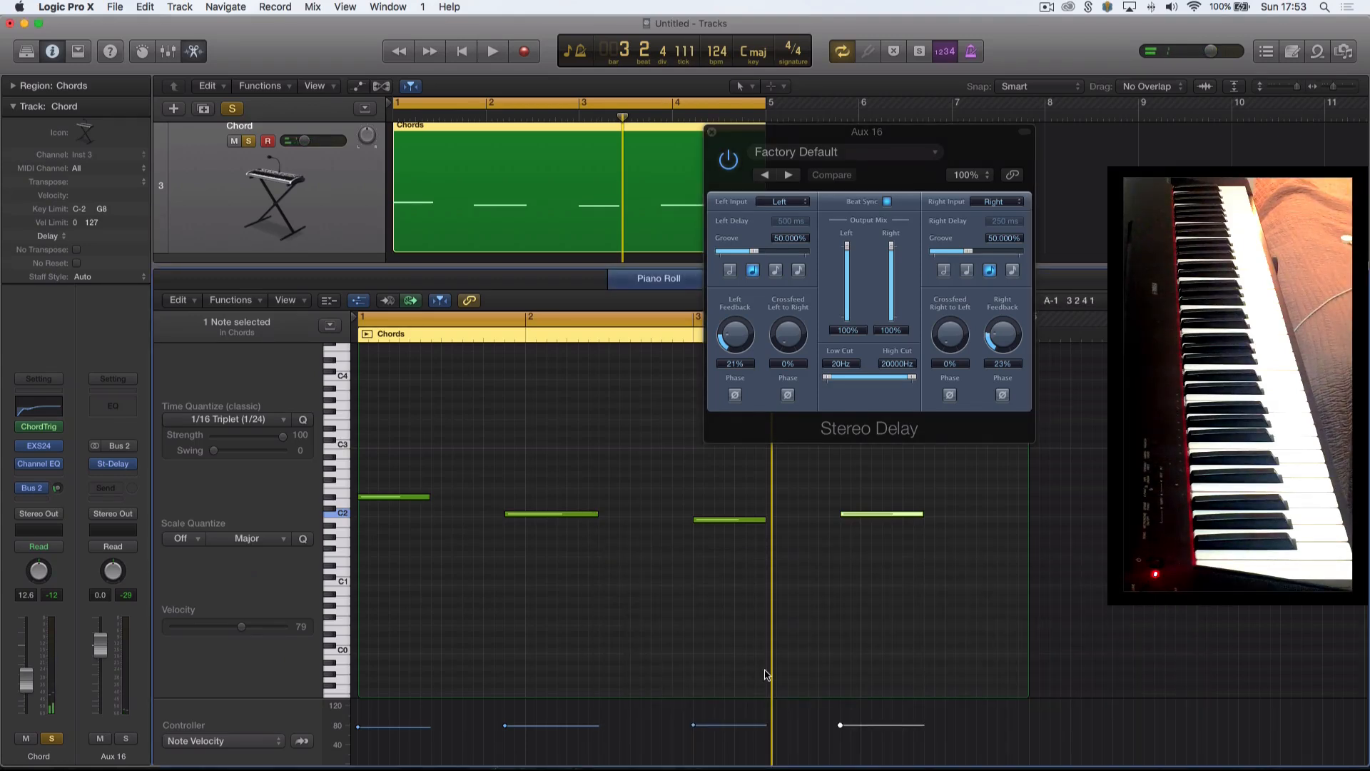
click(640, 586)
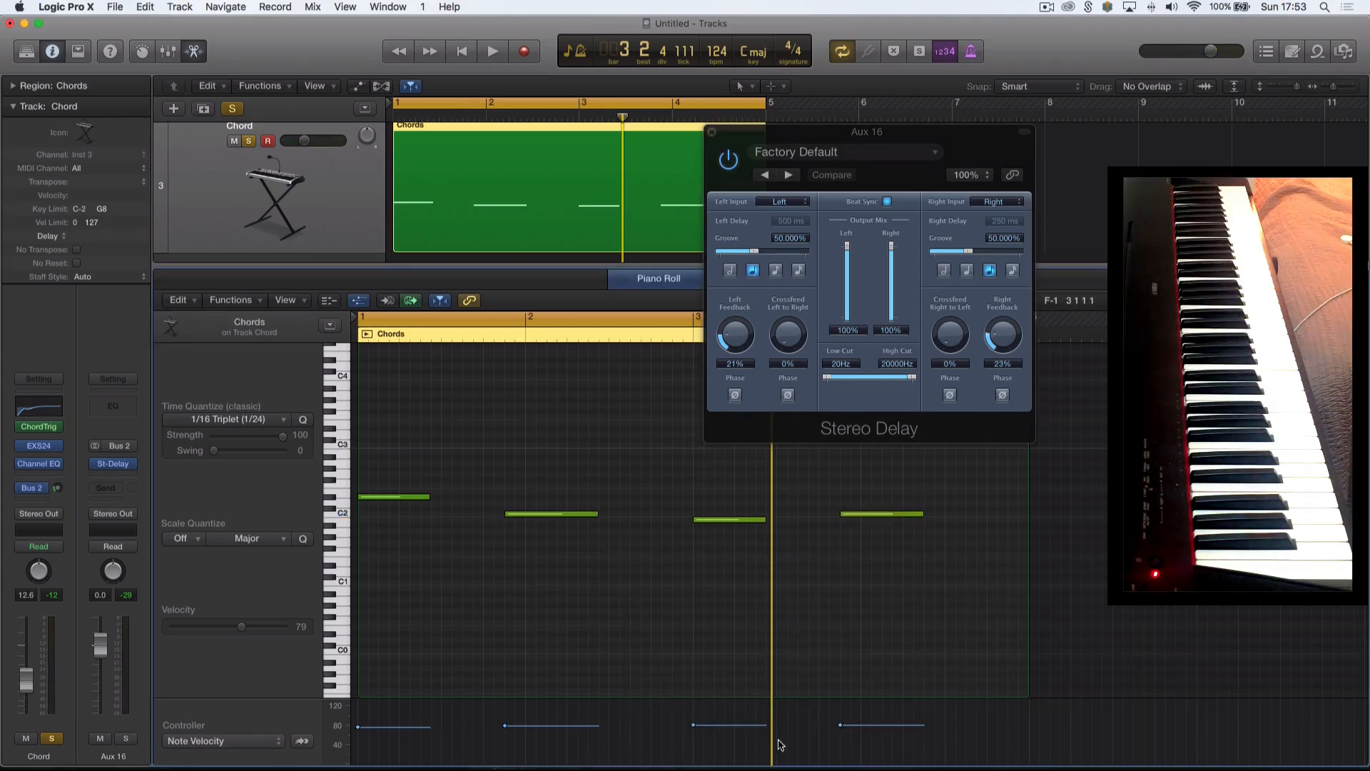
key(super+a)
drag(505, 728, 515, 626)
click(514, 468)
key(space)
key(space)
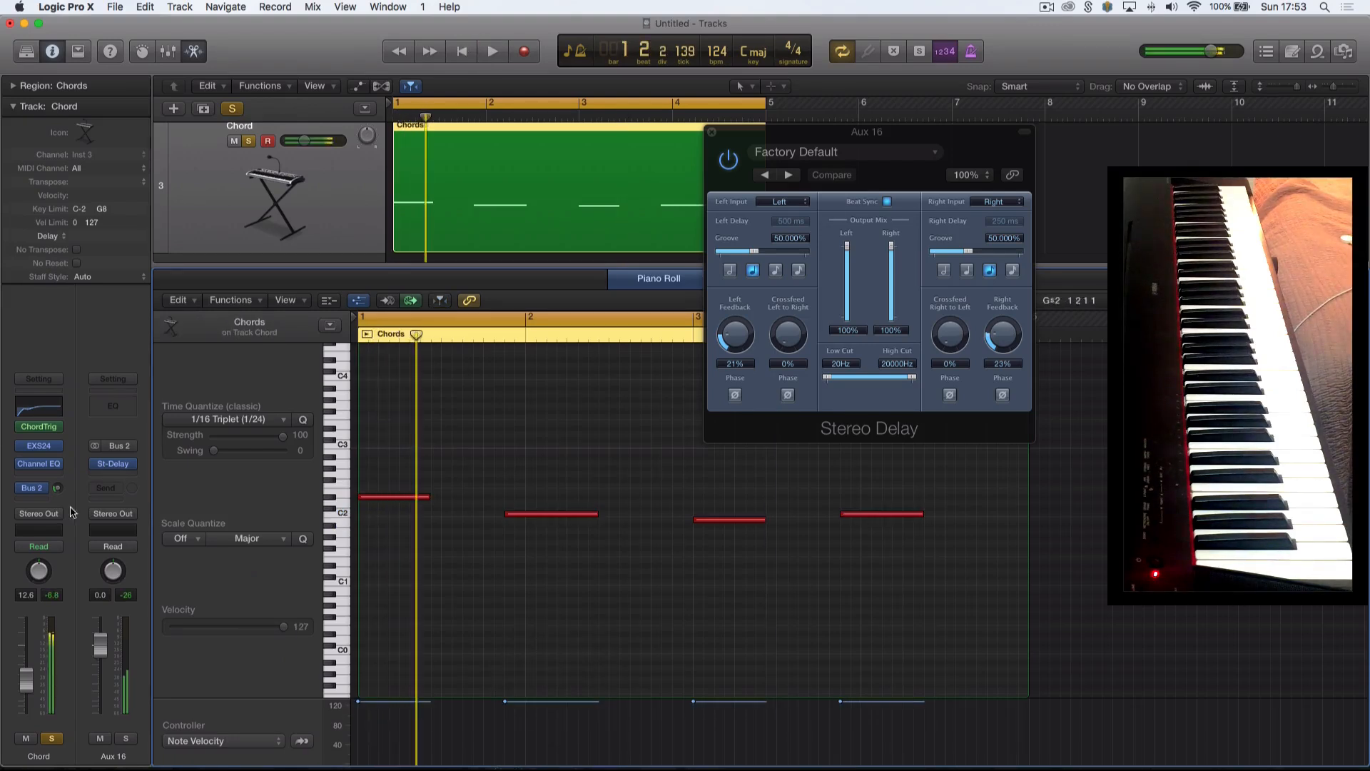
Adjust the EXS24's velocity-controlled Env1-to-filter-cutoff modulation and lower its output volume, closing the Stereo Delay and EXS24 windows.
click(40, 448)
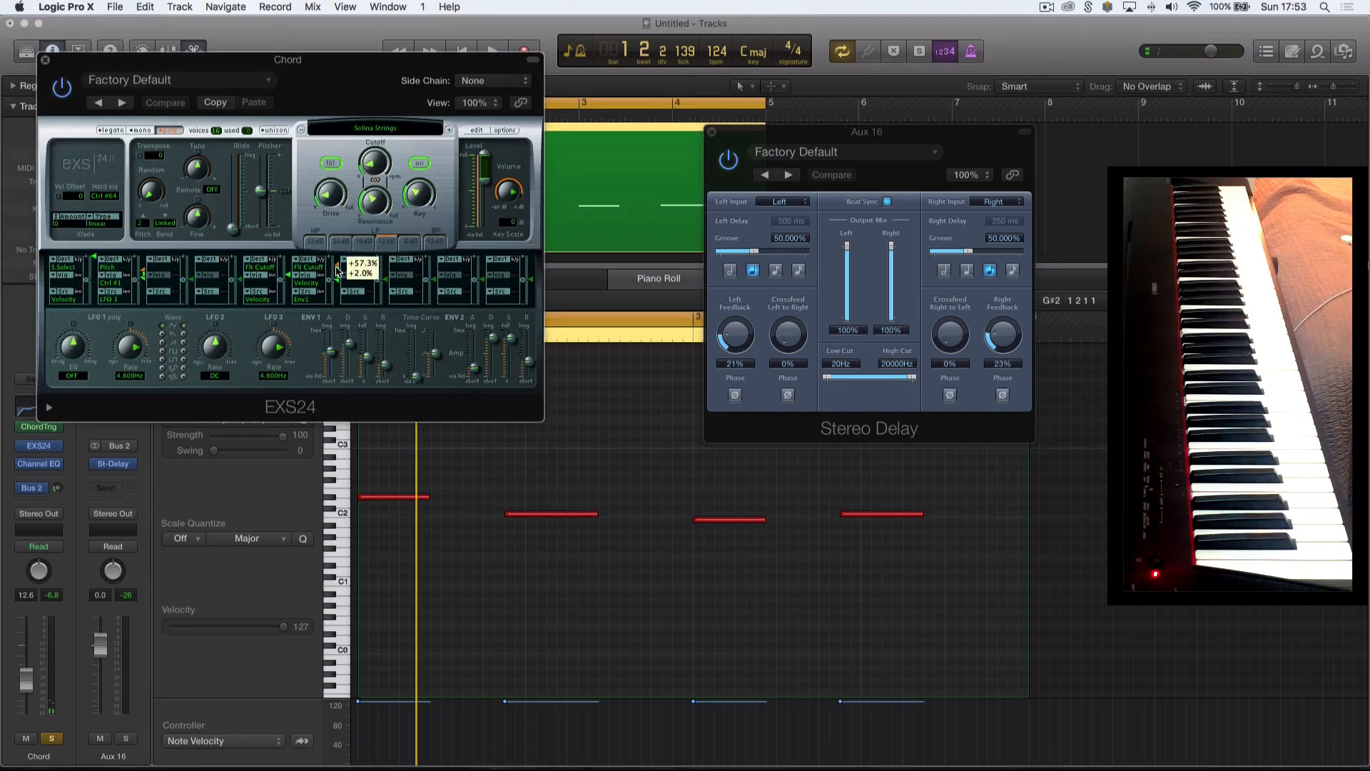
drag(339, 274, 340, 276)
key(space)
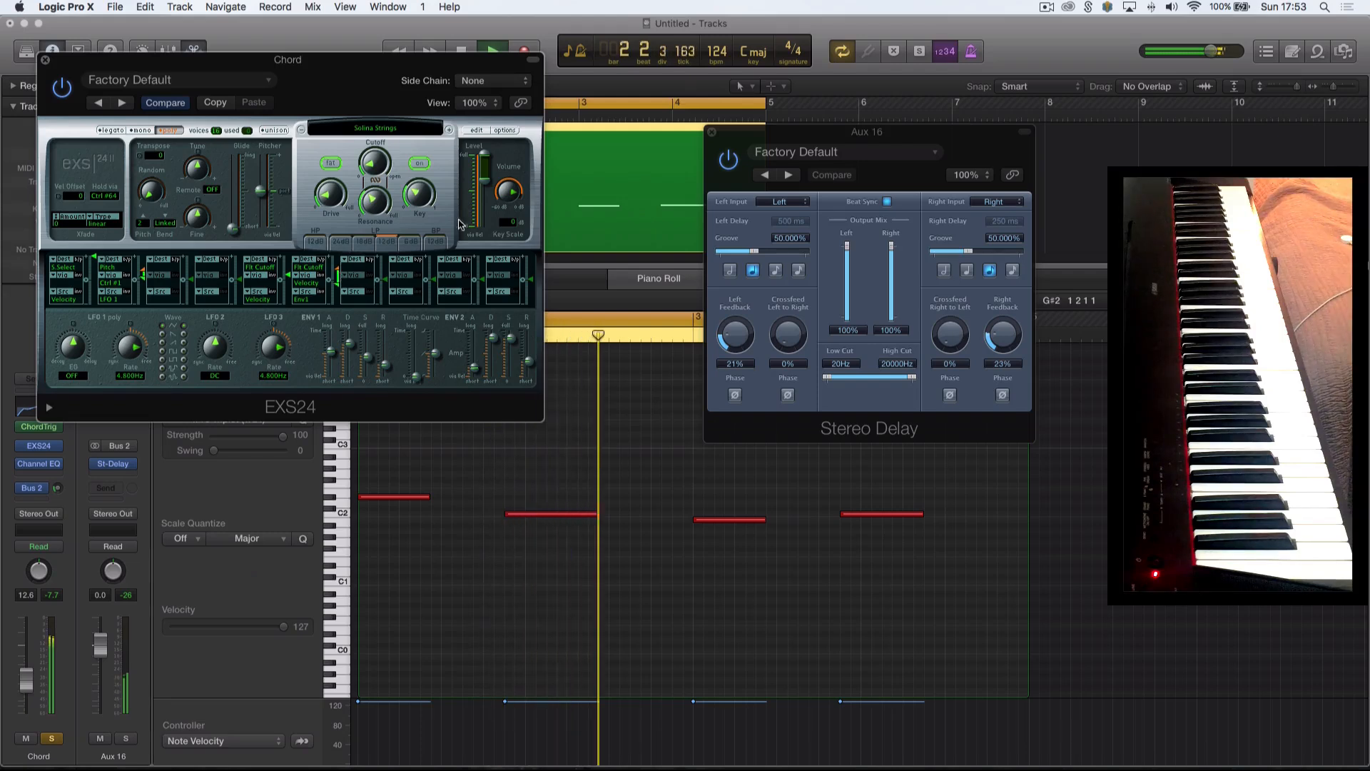
drag(511, 194, 513, 221)
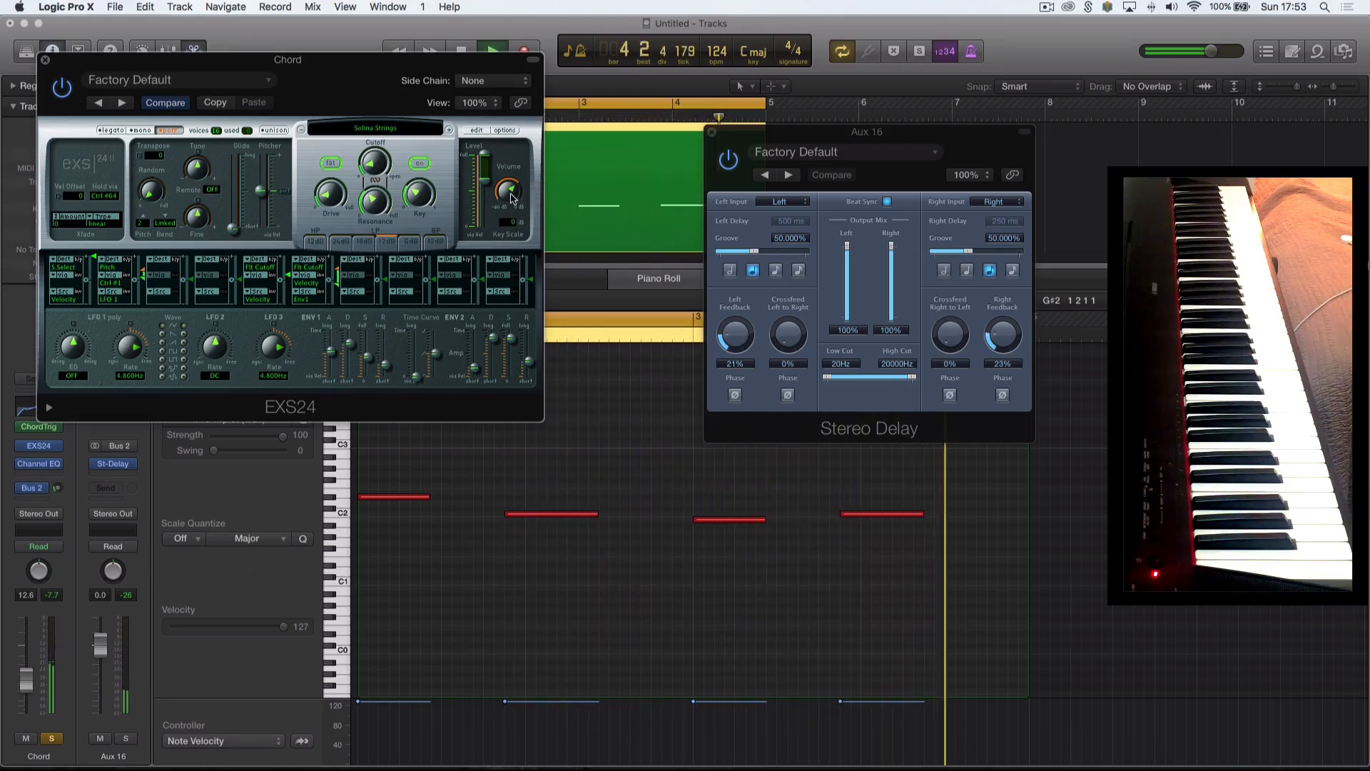
click(711, 133)
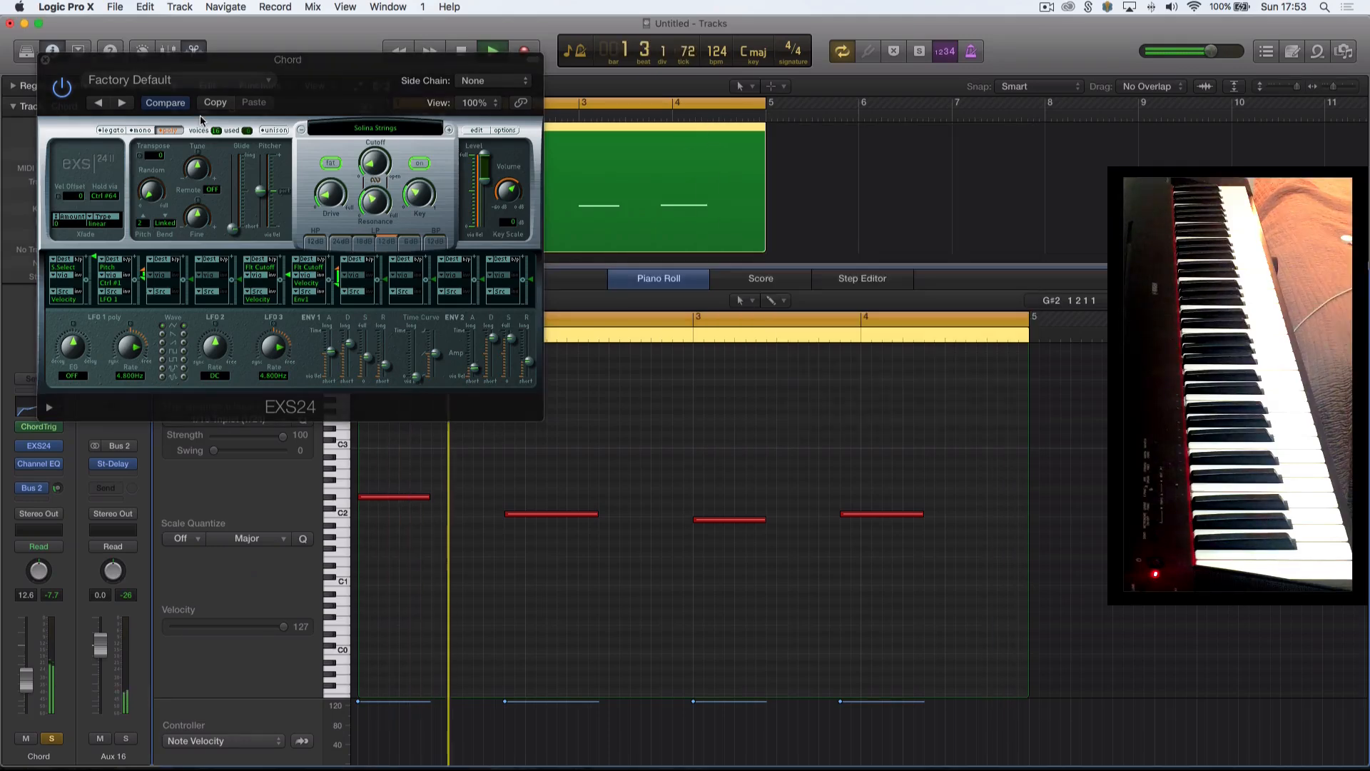
click(44, 61)
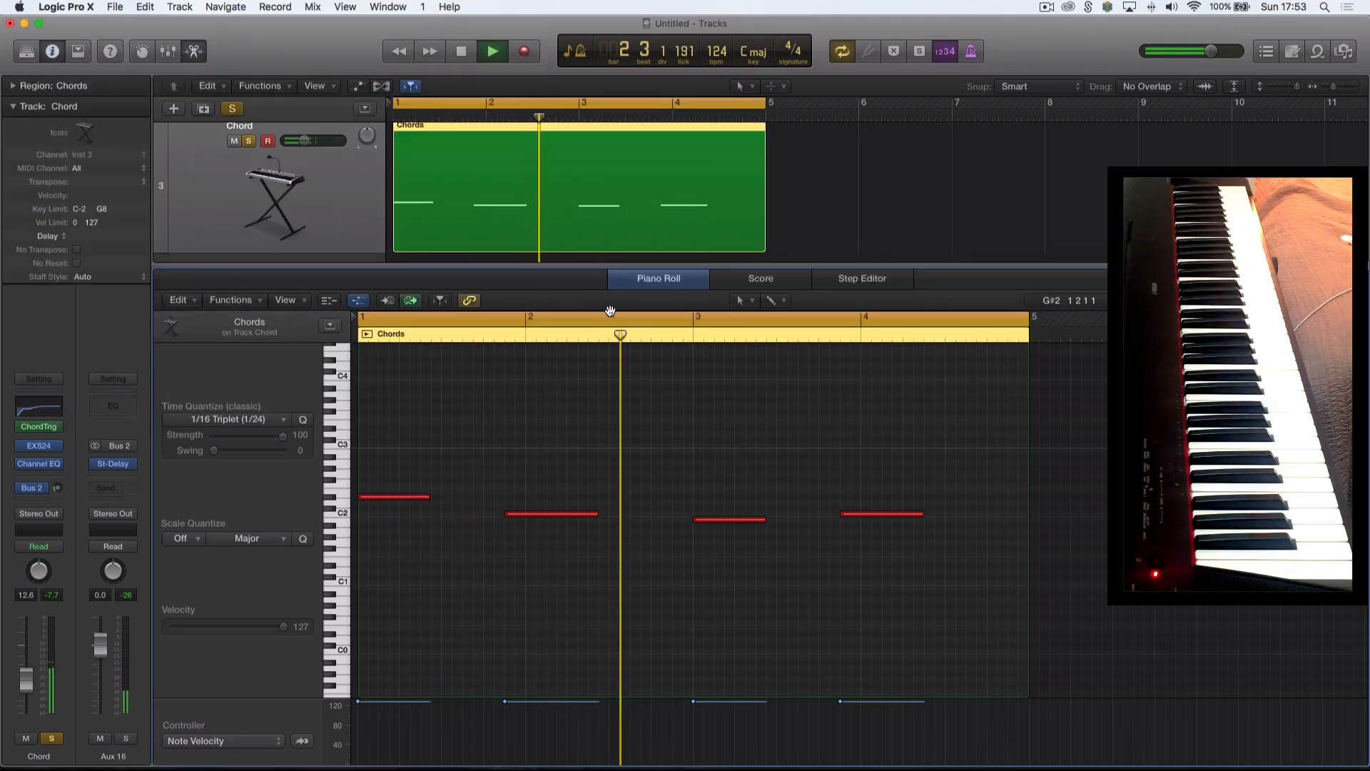
Reopen the Chord track's EXS24, raise ENV 1's sustain, and fine-tune its attack during playback.
click(41, 447)
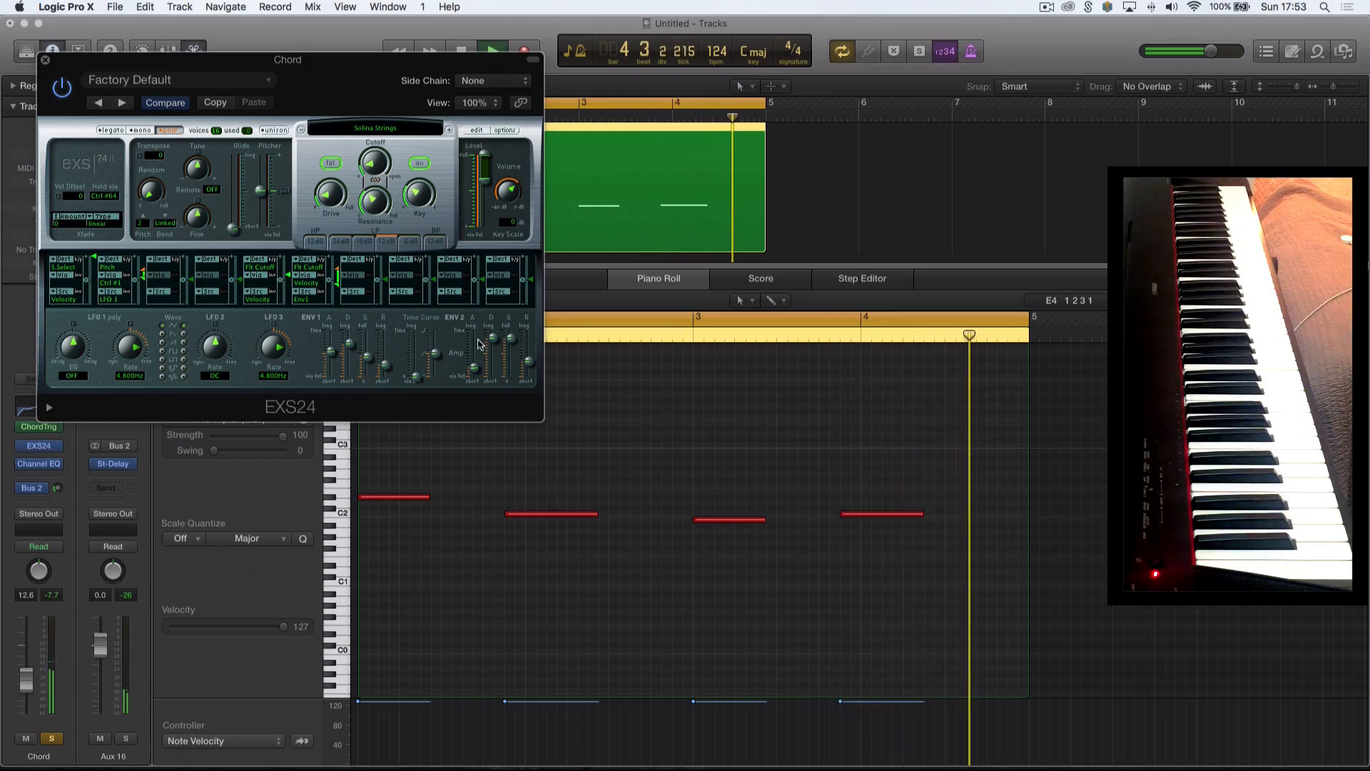
drag(367, 356, 367, 348)
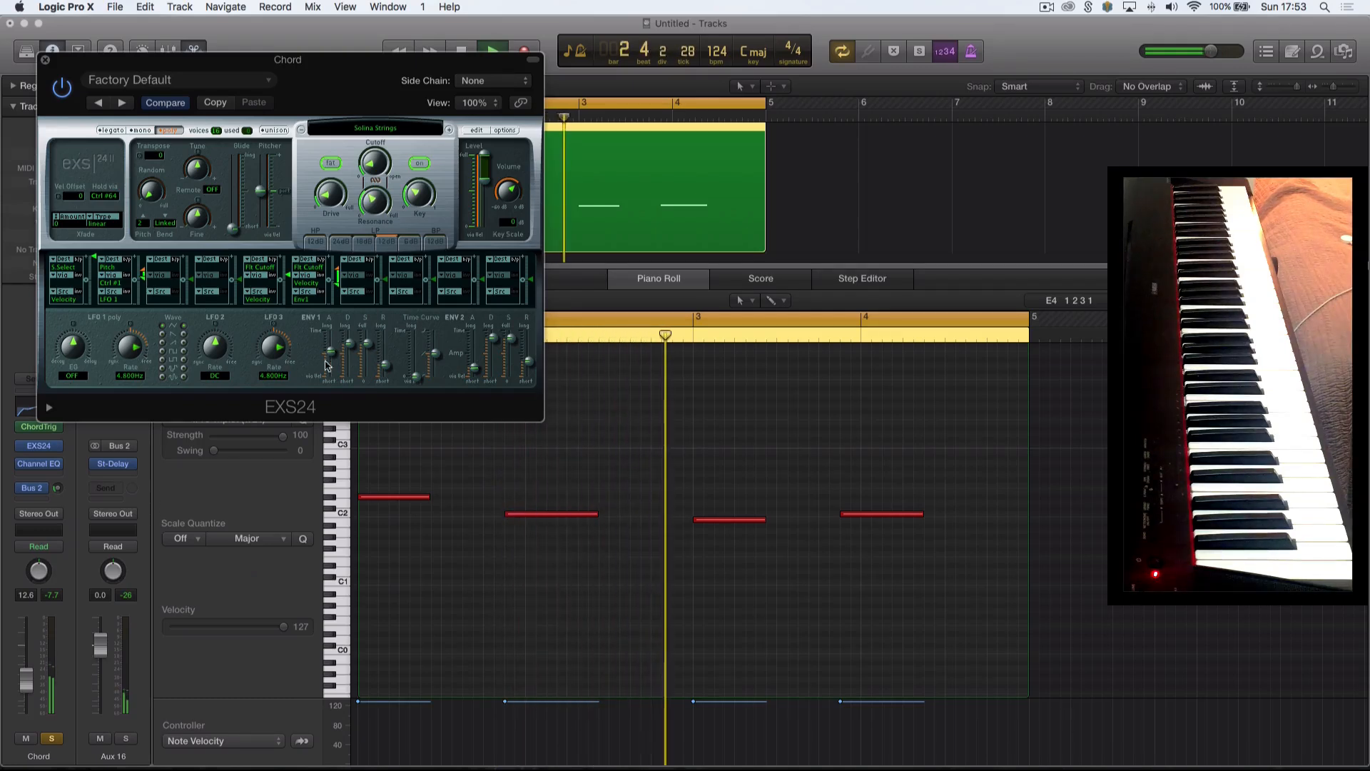
drag(331, 360, 331, 350)
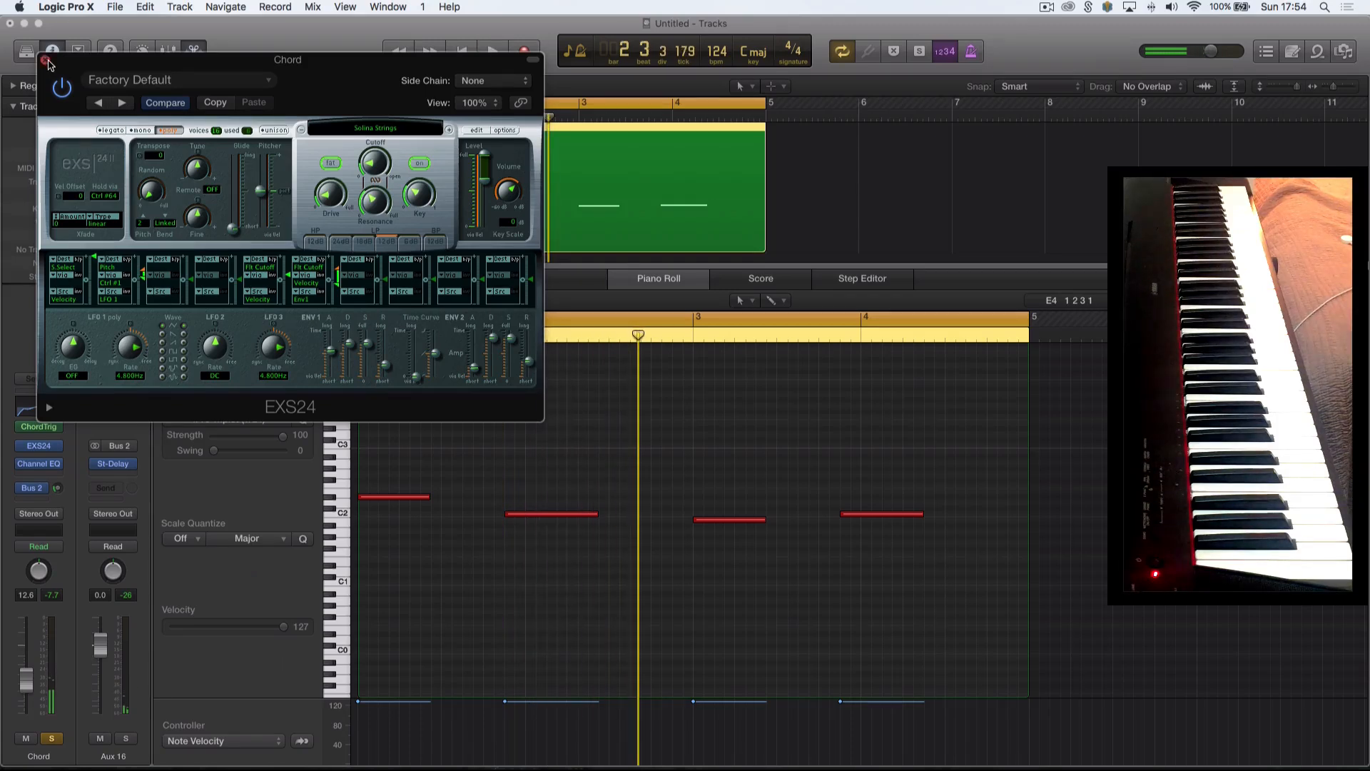
Close the EXS24 window, take the Chord track out of solo, and play the chords with the full loop.
click(45, 62)
click(234, 109)
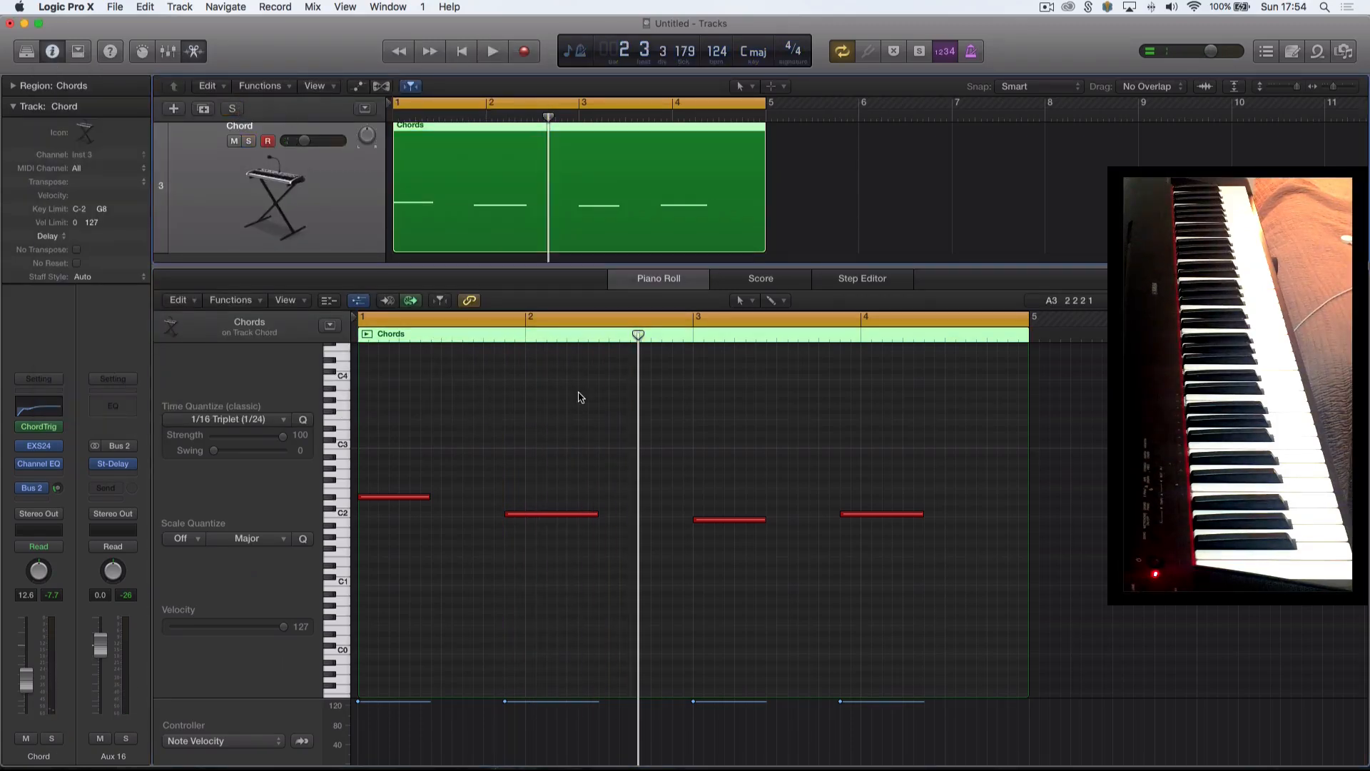
key(space)
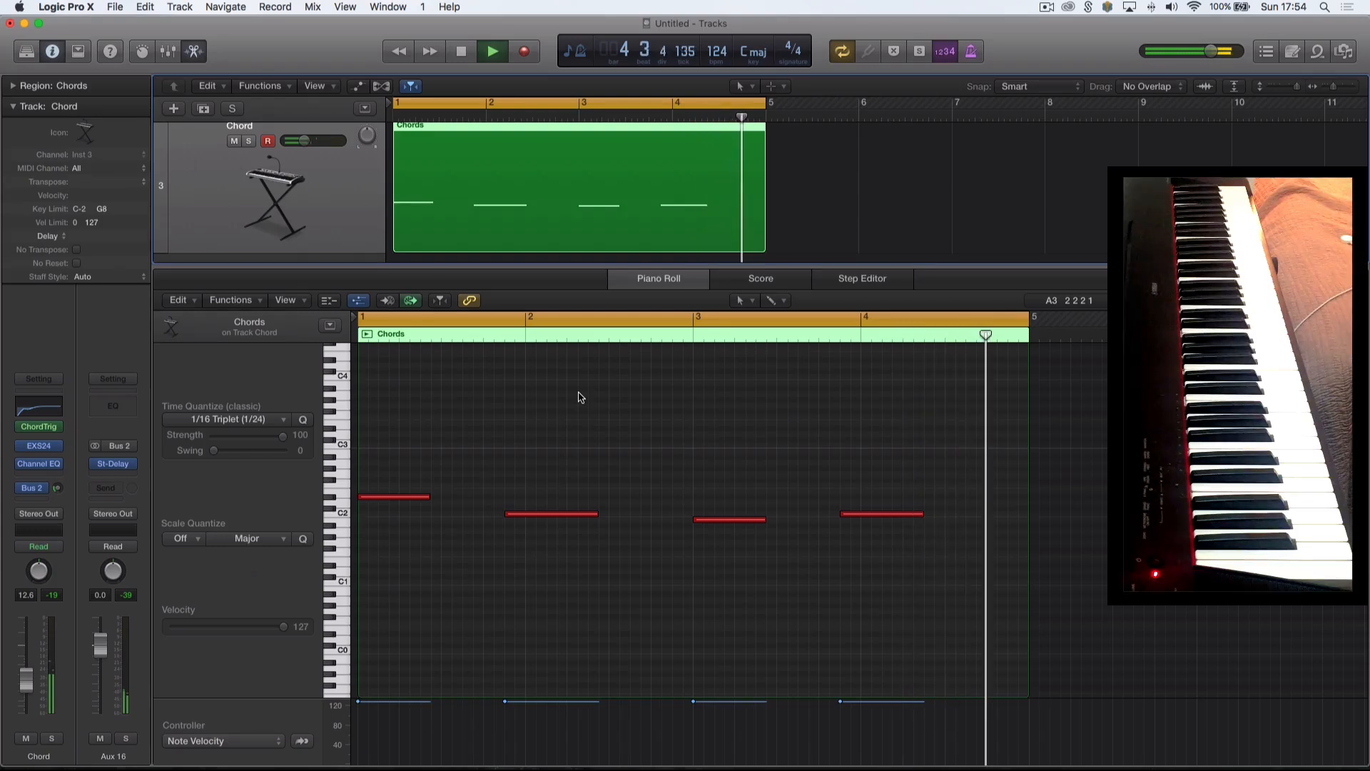
Open the mixer and set the Chord level to -10.0 dB and the Bass level to 2.1 dB during playback.
key(x)
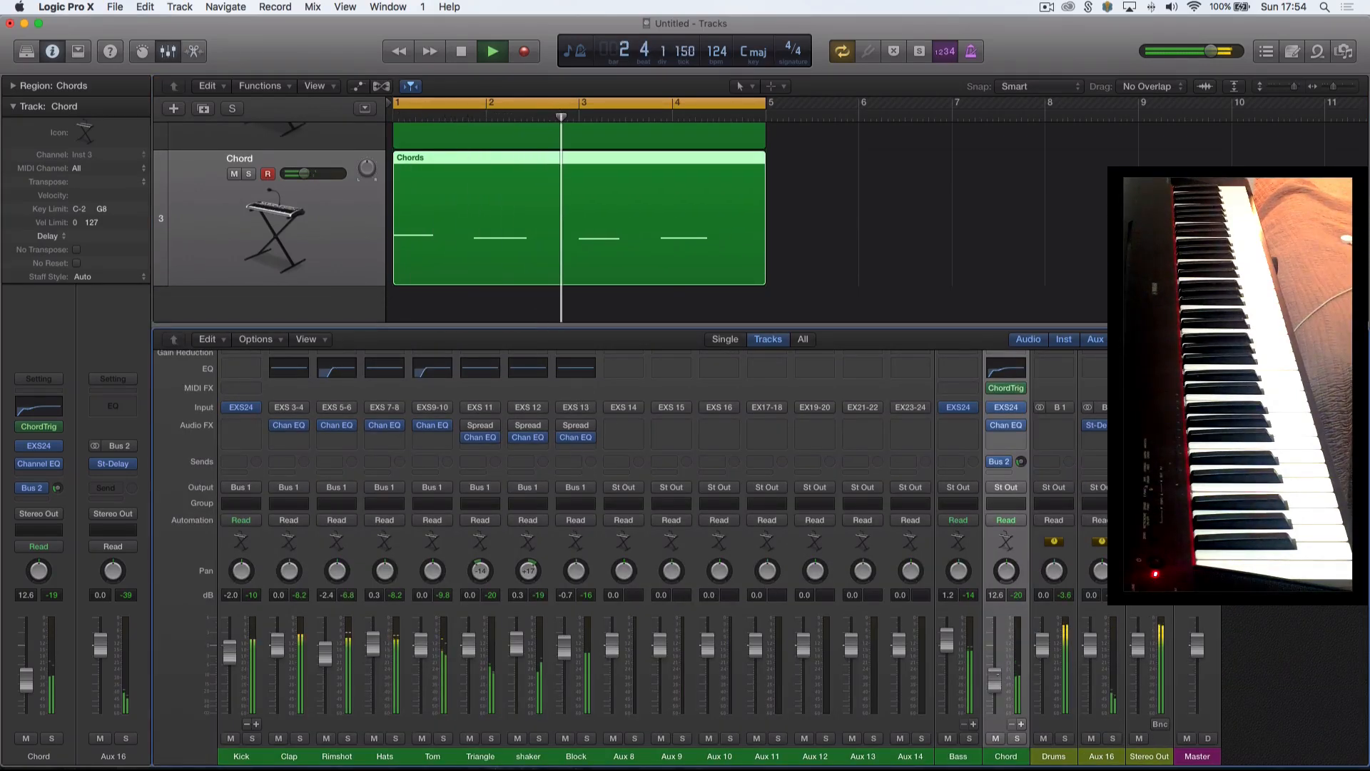
drag(997, 670, 950, 637)
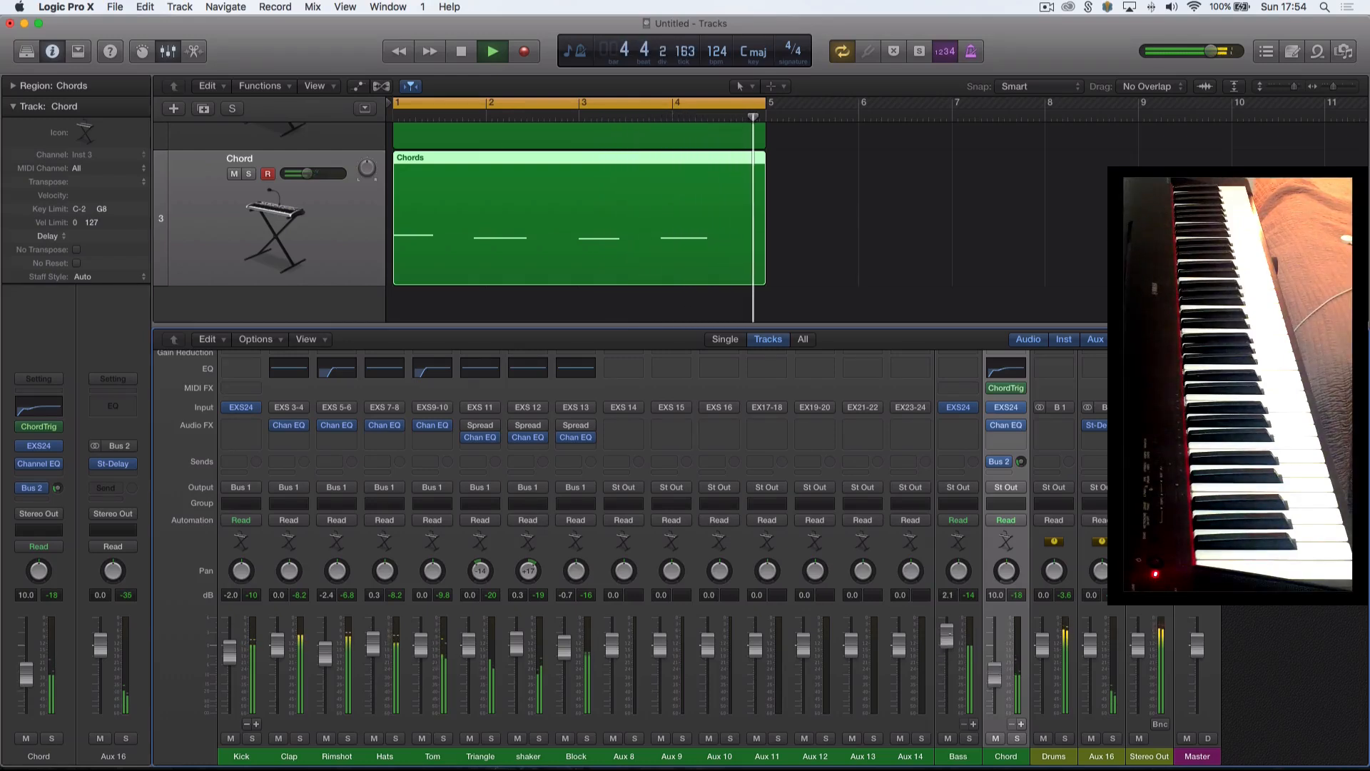
key(space)
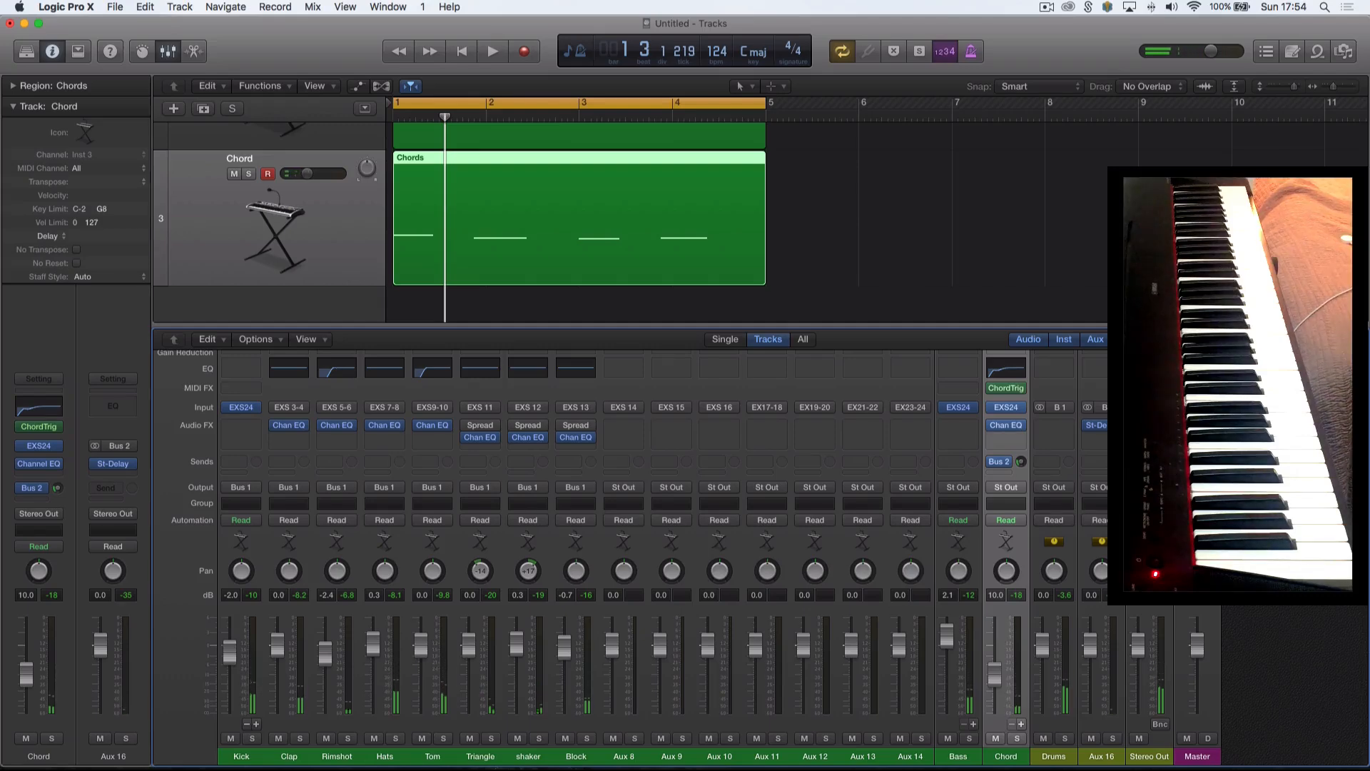
Save the project in the Logic folder as "Logic Producer POV Nov 15th".
key(super+s)
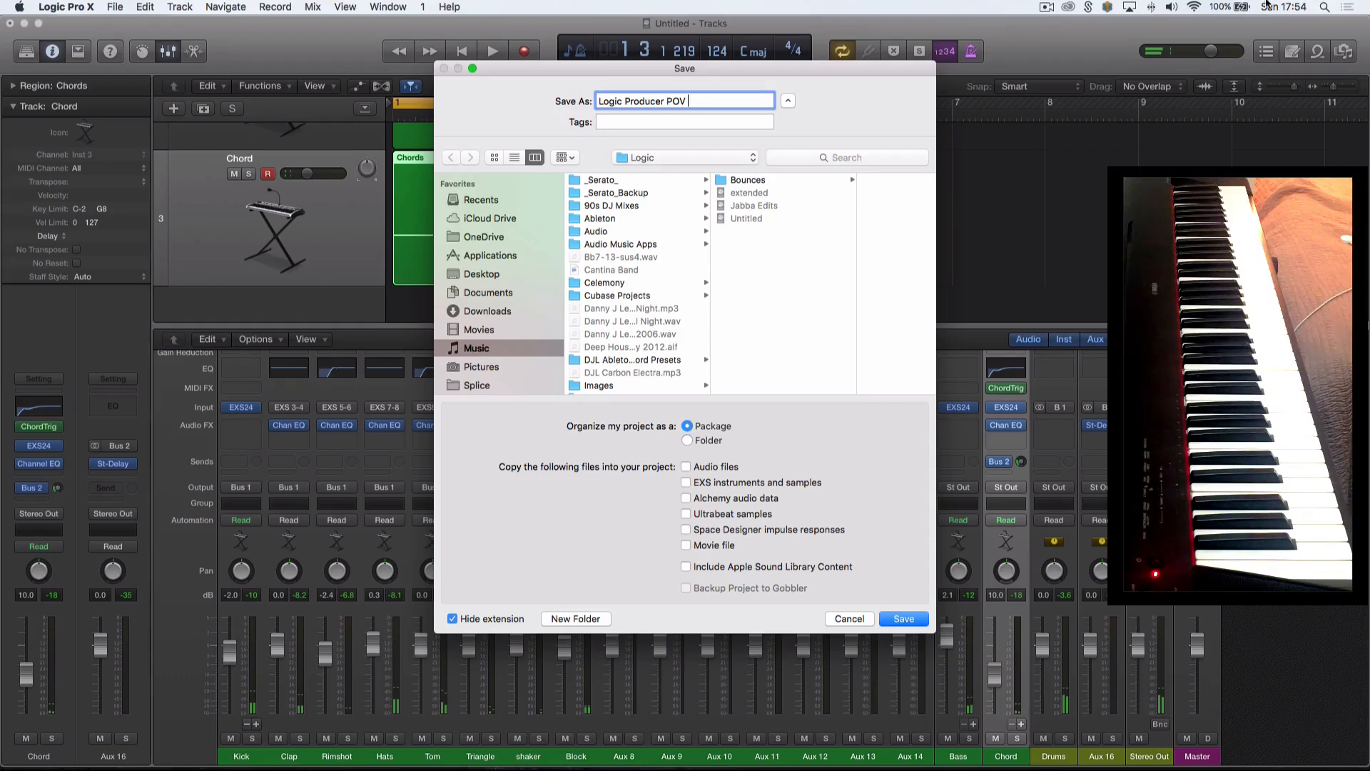
click(1299, 3)
click(762, 252)
text(Nov 15th)
key(Return)
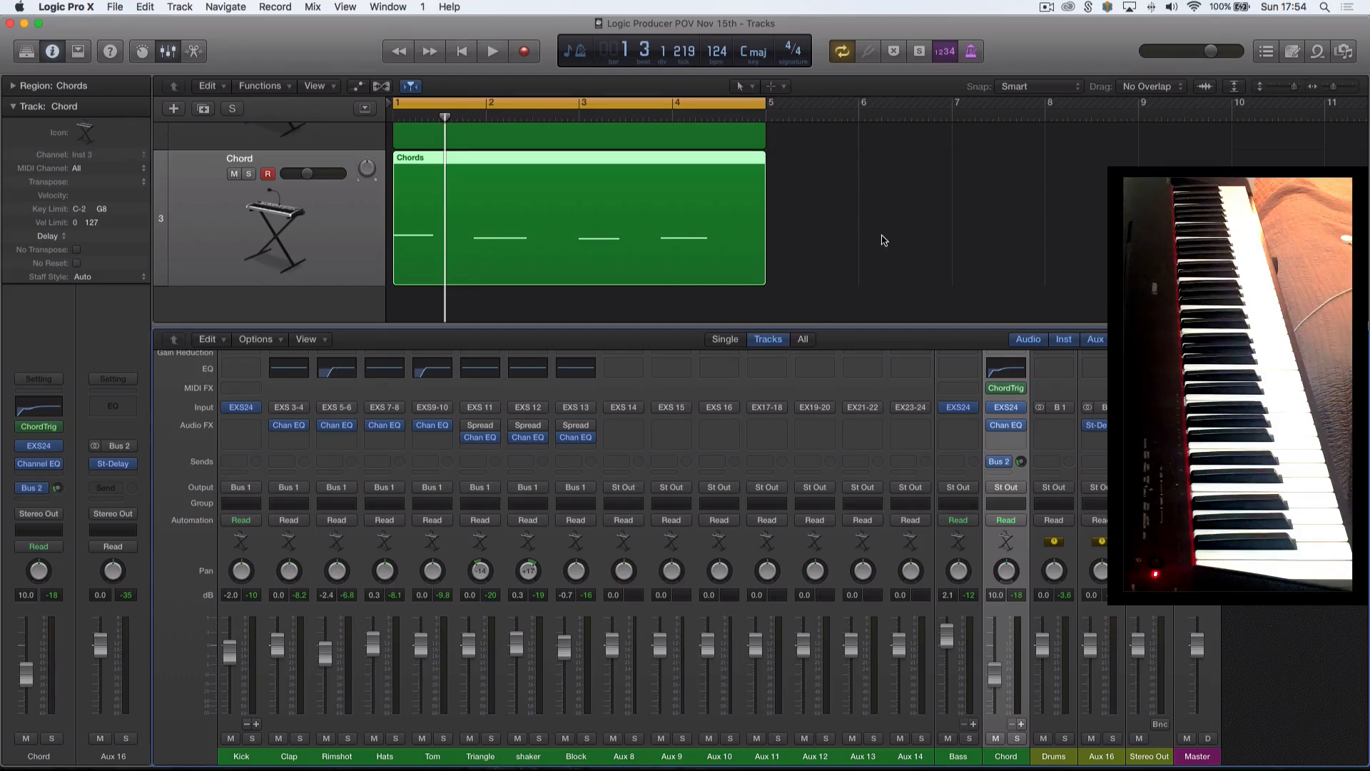
Audition the loop, duplicate the Chord track with its settings, and copy the Chords region onto the new track.
key(space)
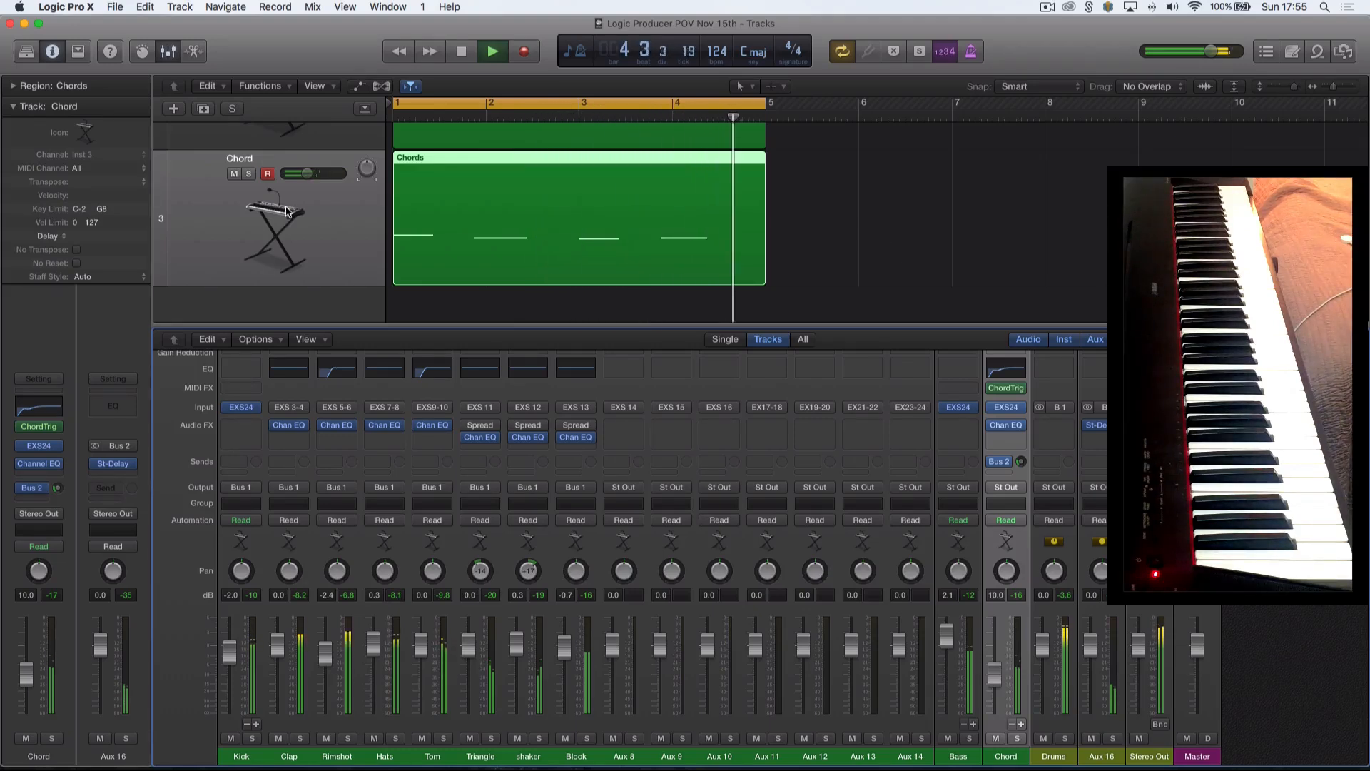
key(space)
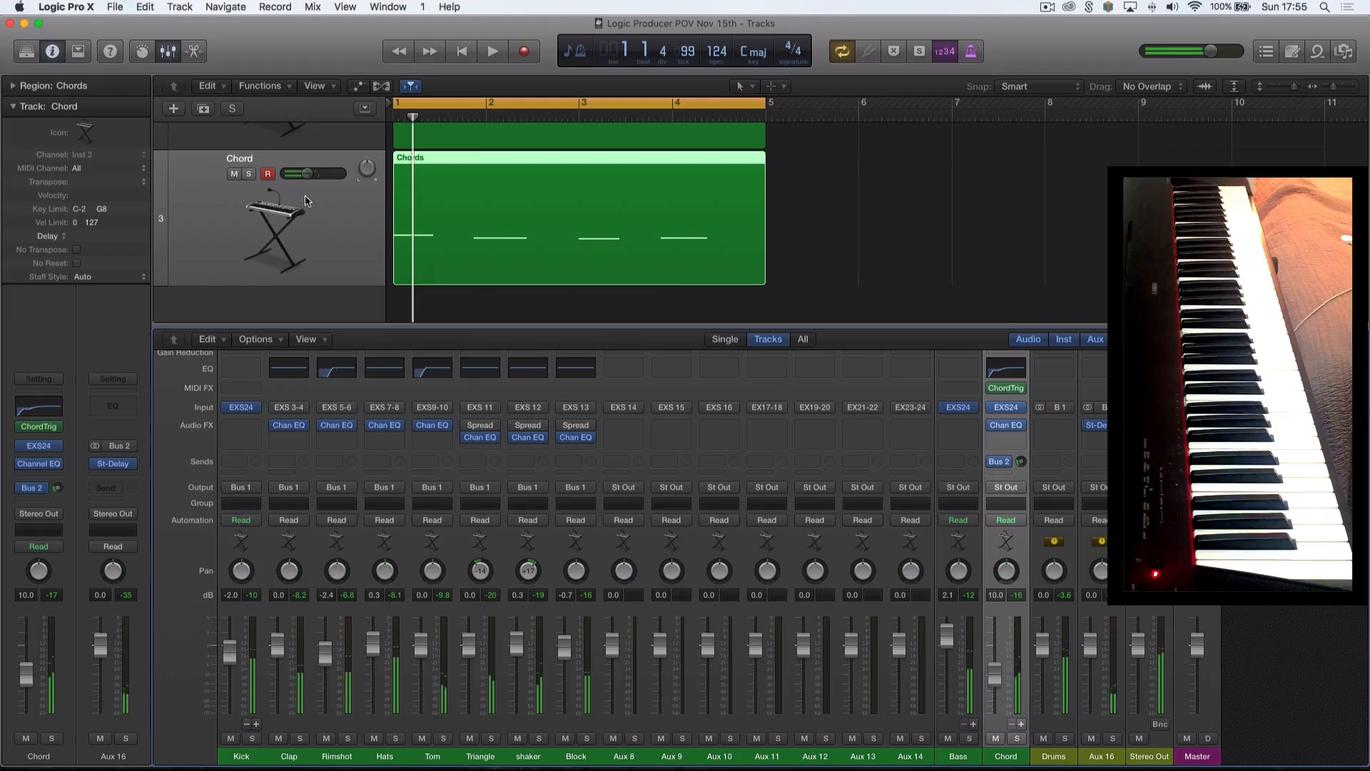
click(205, 110)
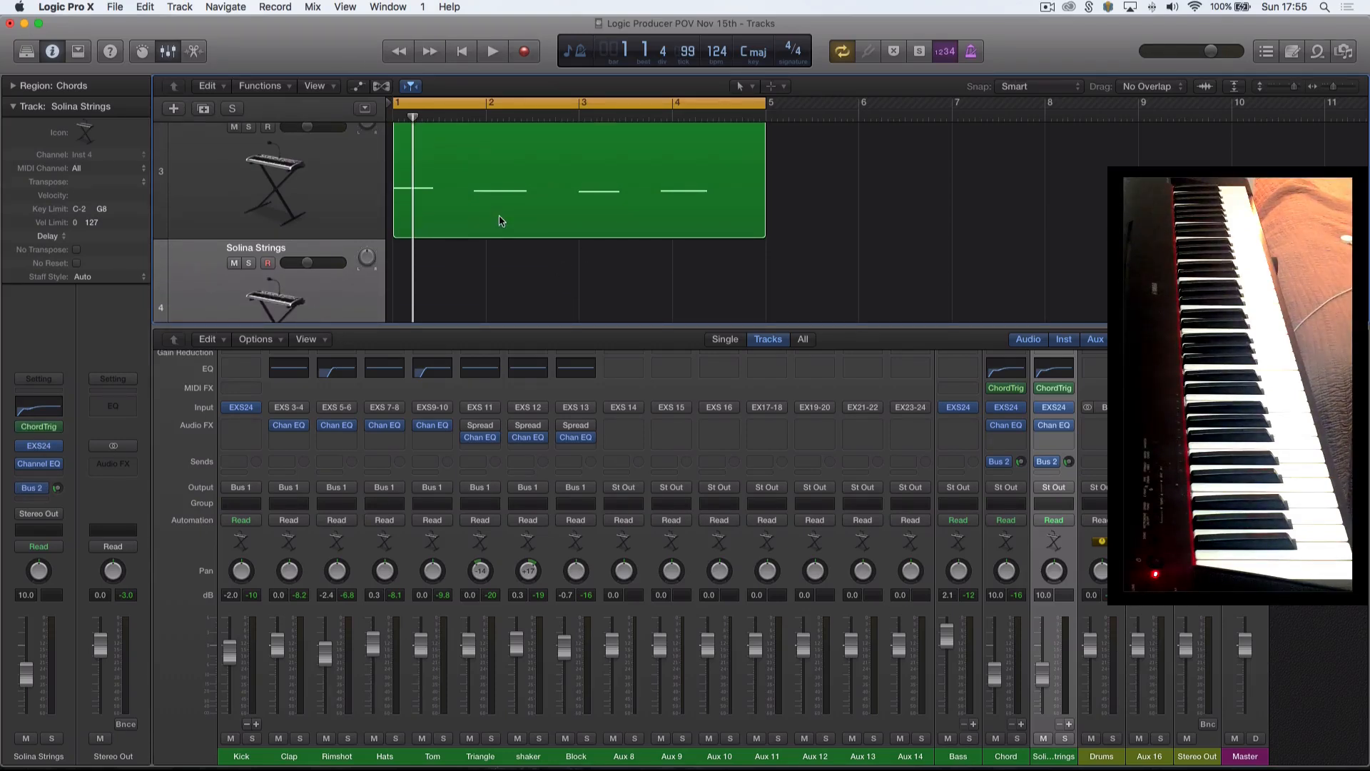
drag(498, 220, 500, 279)
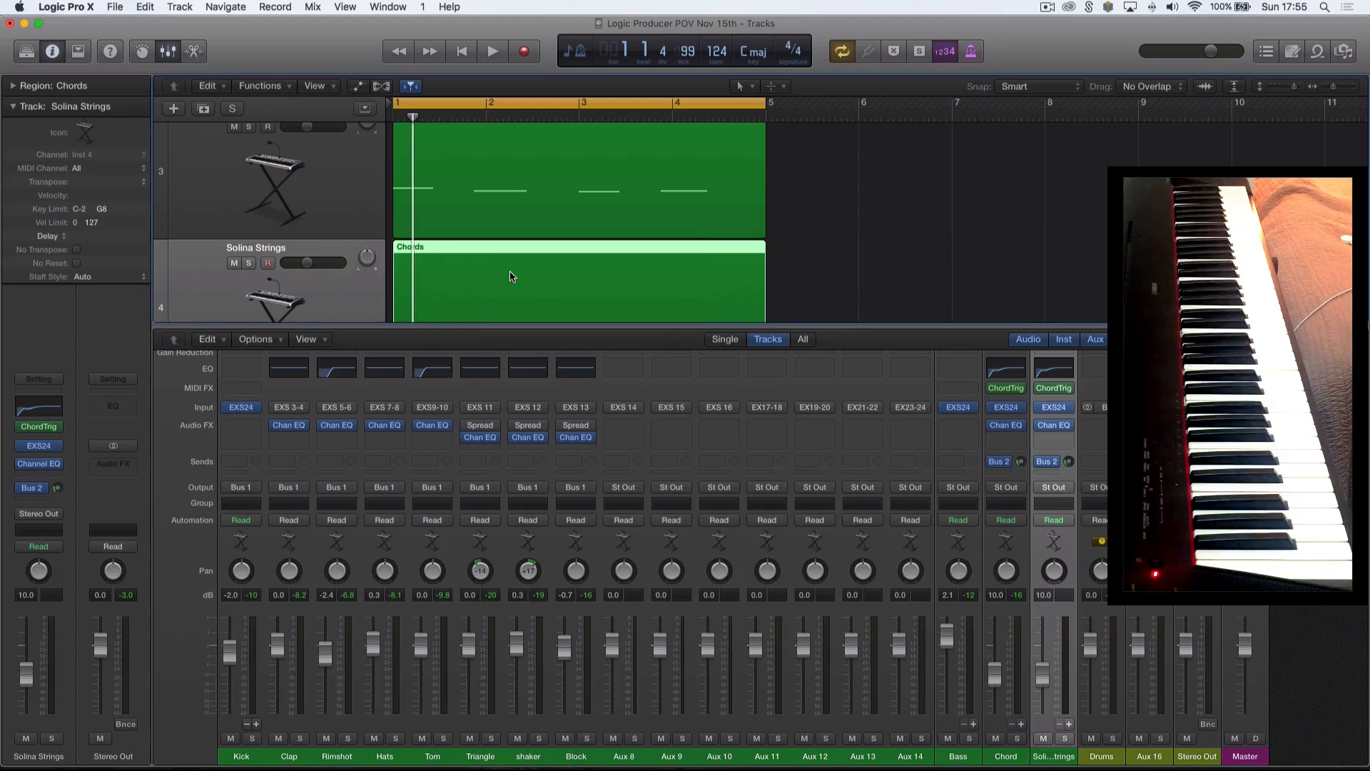
Solo the duplicated track and open its copied Chords region in the Piano Roll with all notes selected.
click(248, 263)
double_click(501, 271)
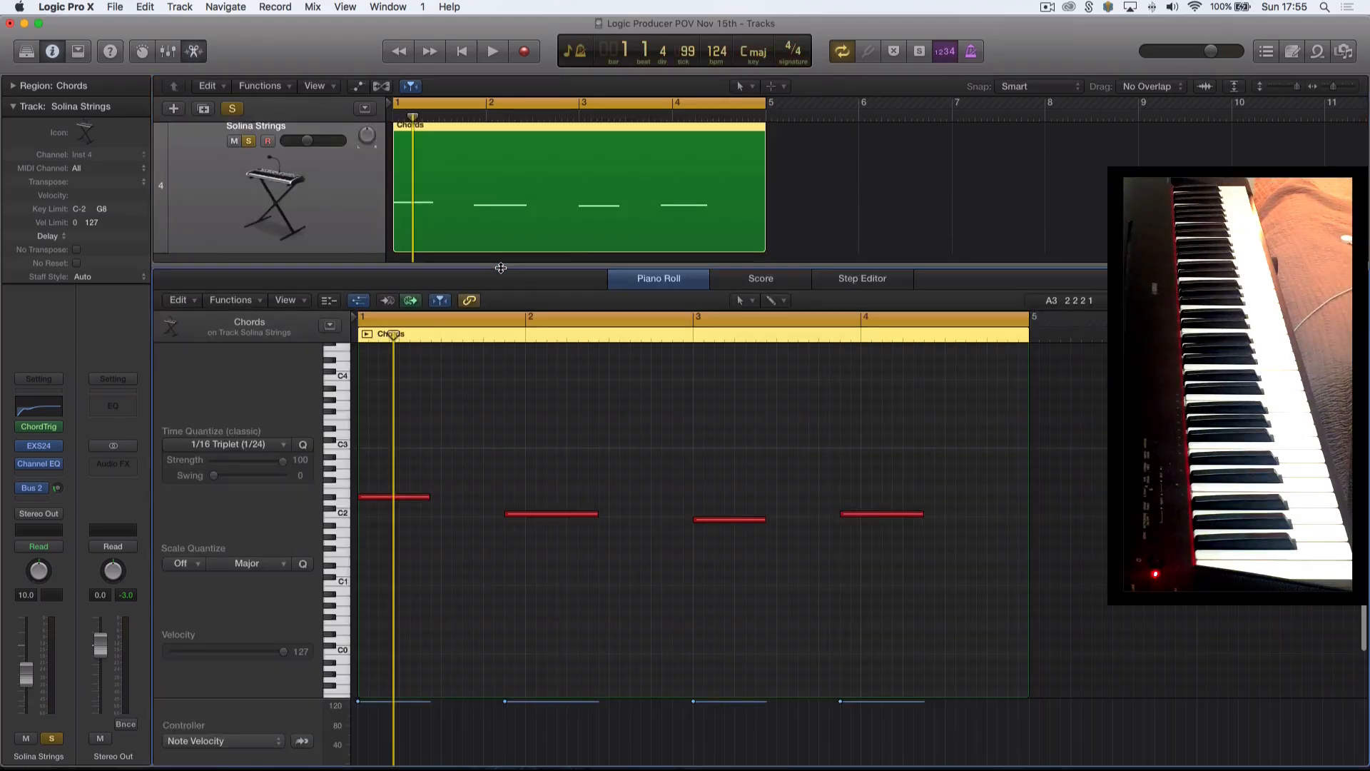
key(super+a)
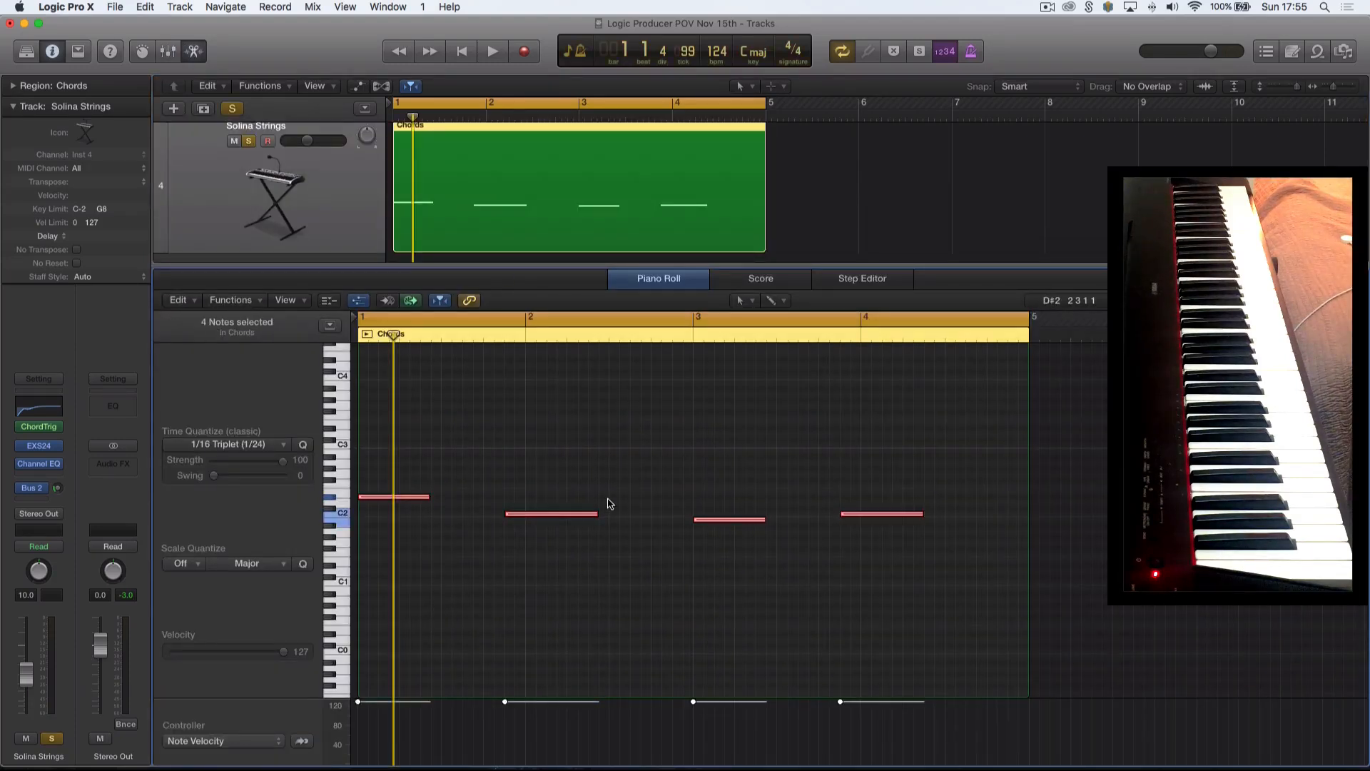
click(248, 300)
mouse_move(308, 434)
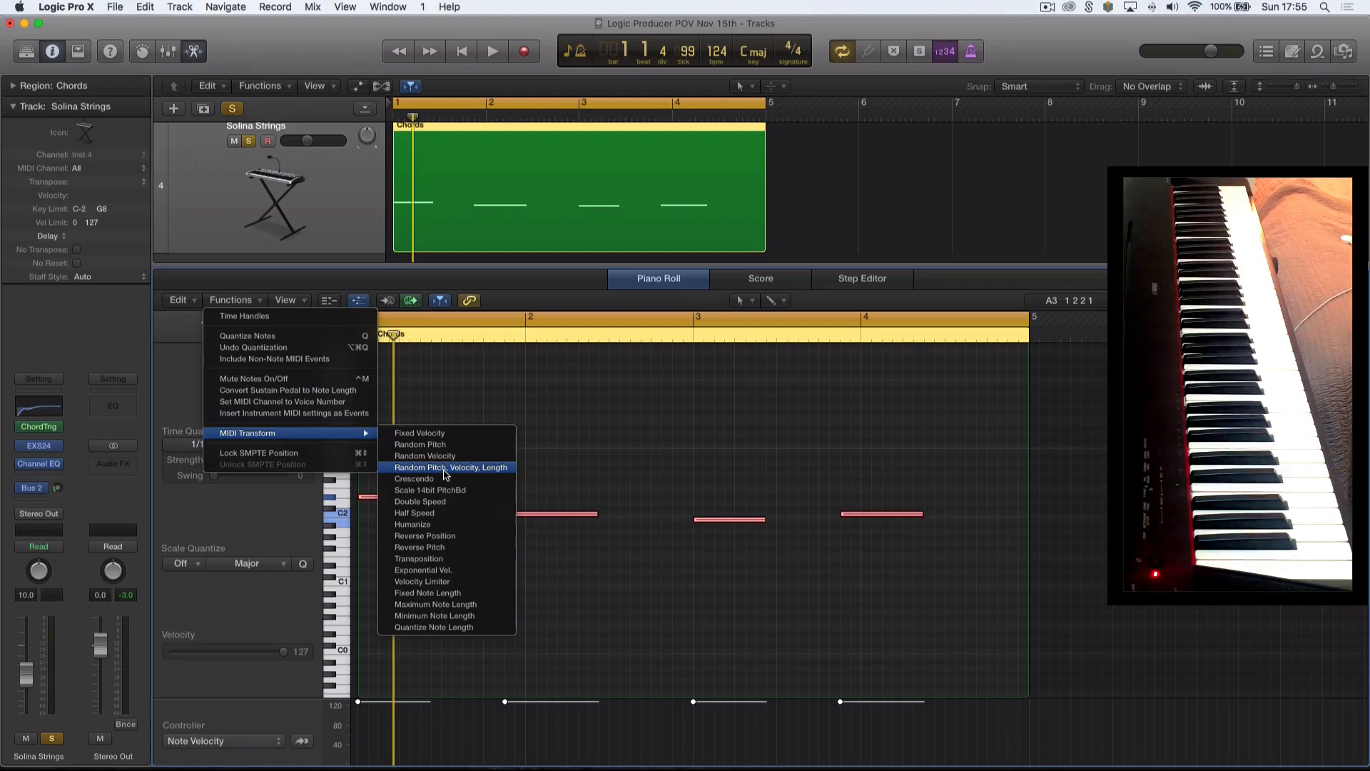
click(584, 448)
Lengthen the four copied chord notes so each reaches the start of the next and the last ends at the region's end.
drag(428, 497, 503, 498)
click(787, 367)
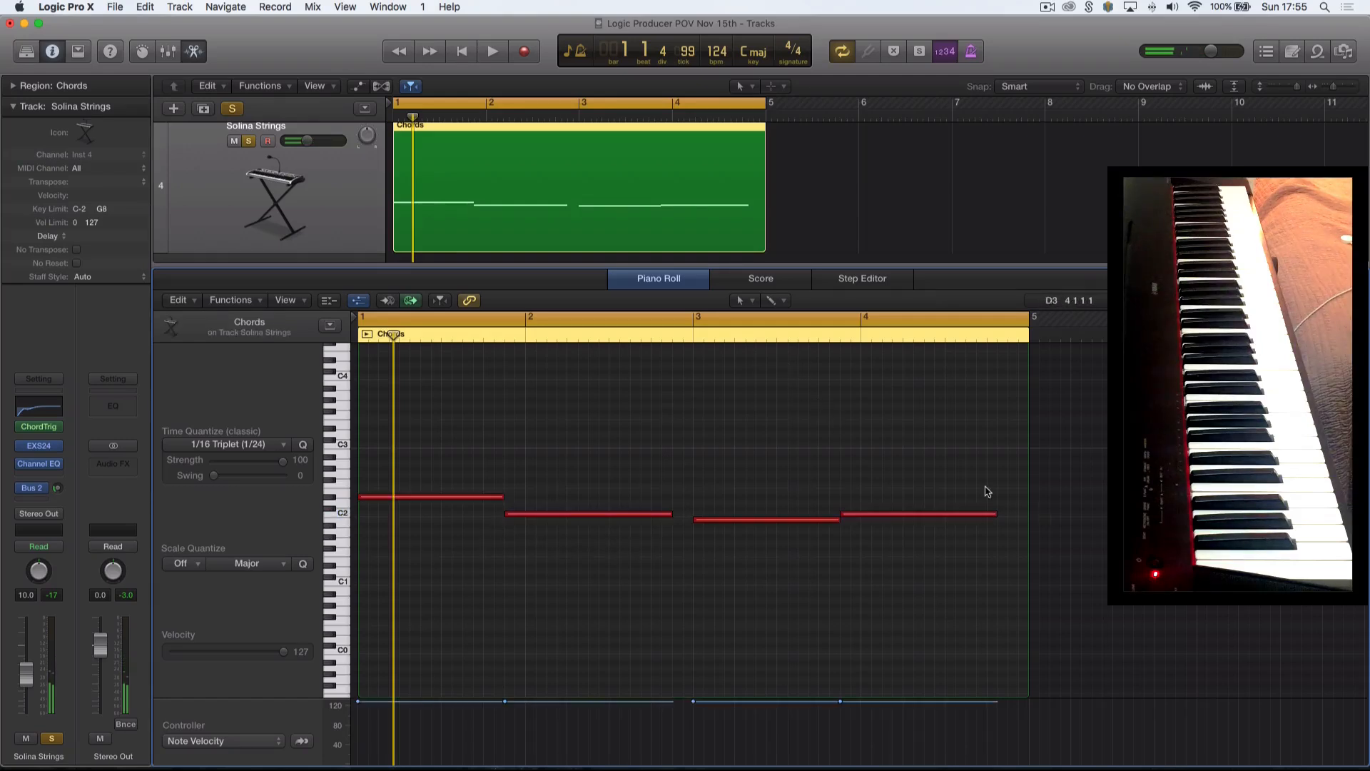
drag(993, 511, 1026, 531)
drag(671, 512, 691, 515)
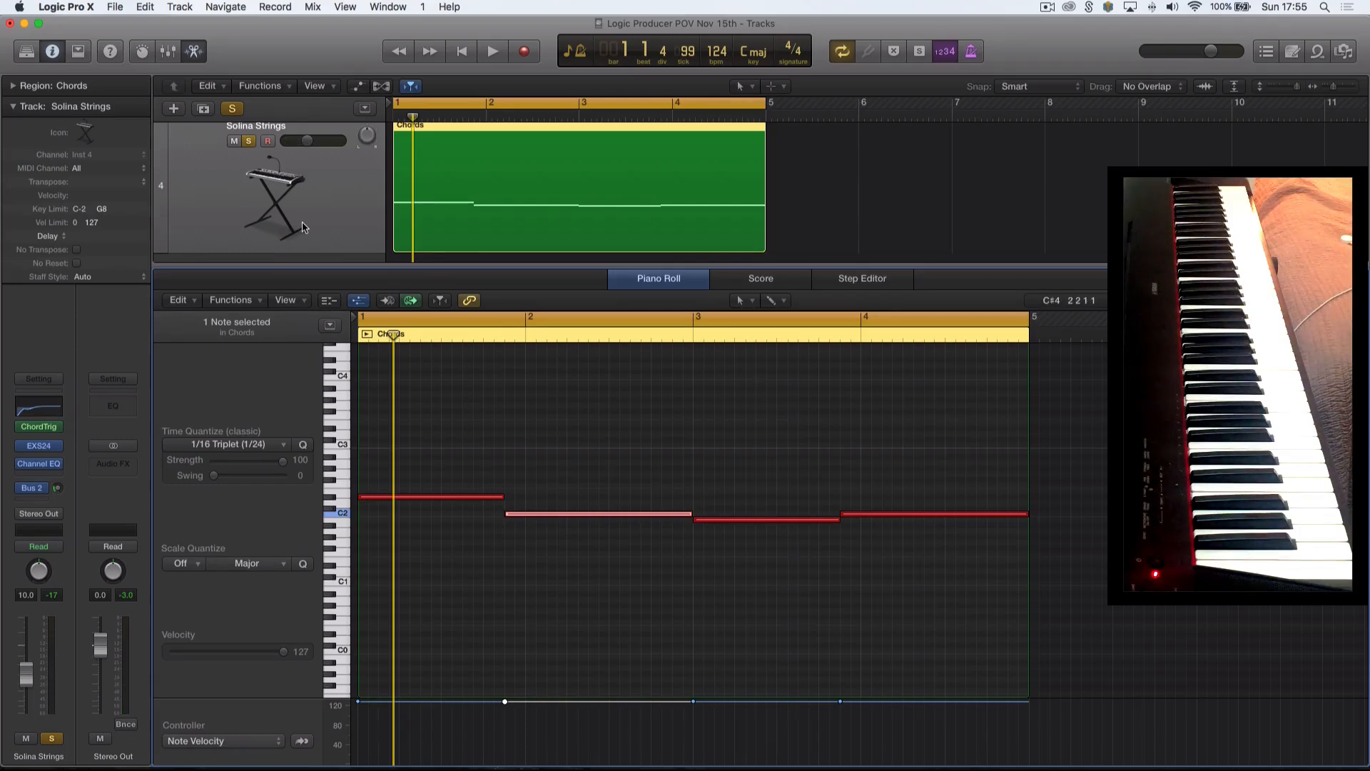
Switch the duplicated track's EXS24 from Solina Strings to No Instrument, and quit the Splice utility.
click(42, 448)
click(371, 127)
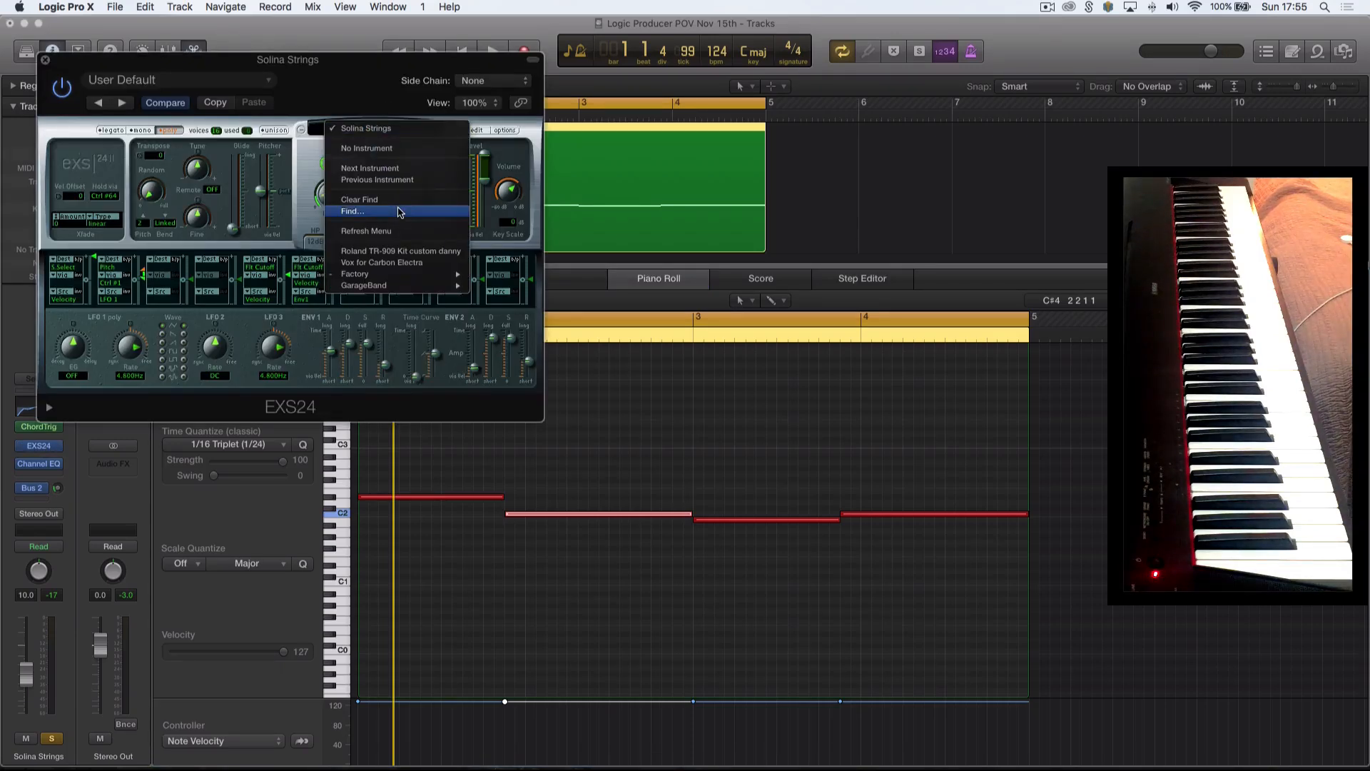
click(379, 148)
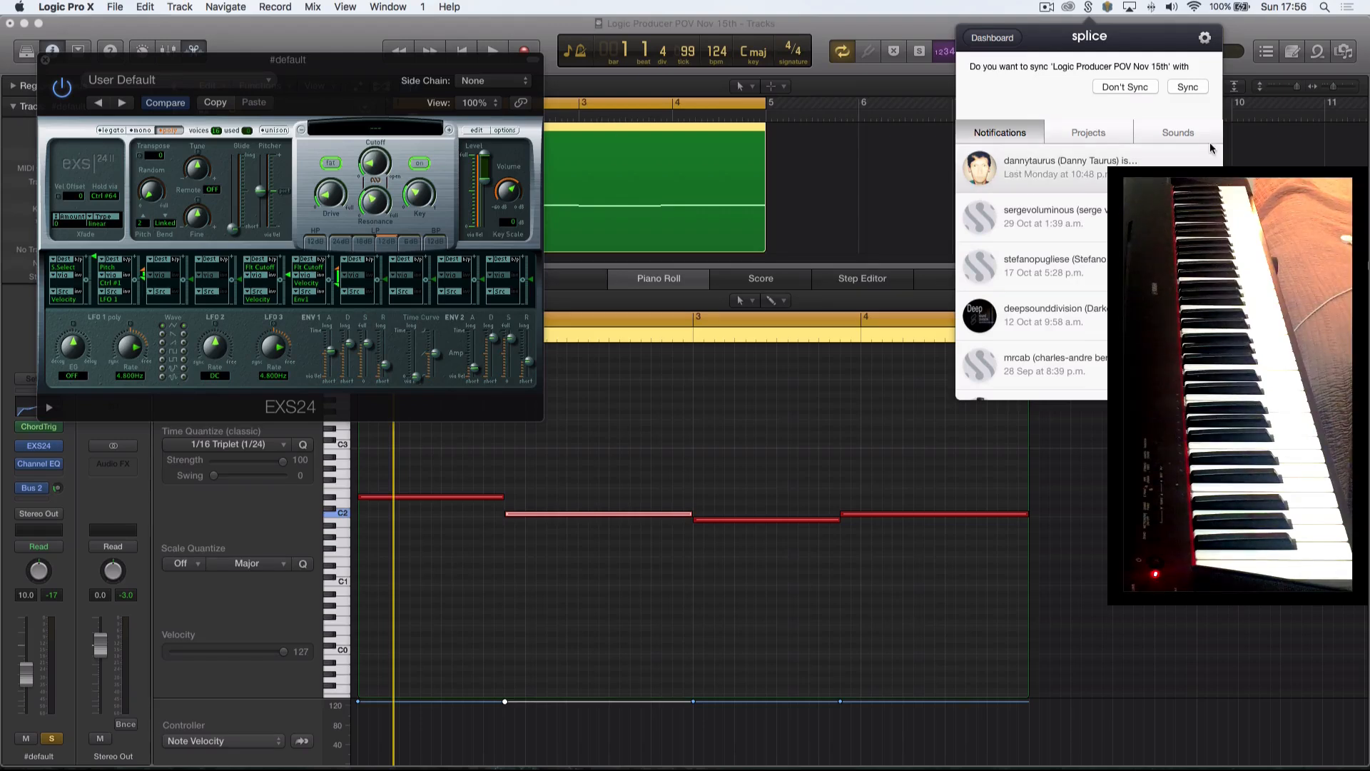
click(1205, 37)
click(1228, 158)
During playback, set the #default track's level to -15.6 dB and its EXS24 filter cutoff to 19.0%, closing the plug-in window.
drag(352, 72, 497, 321)
key(space)
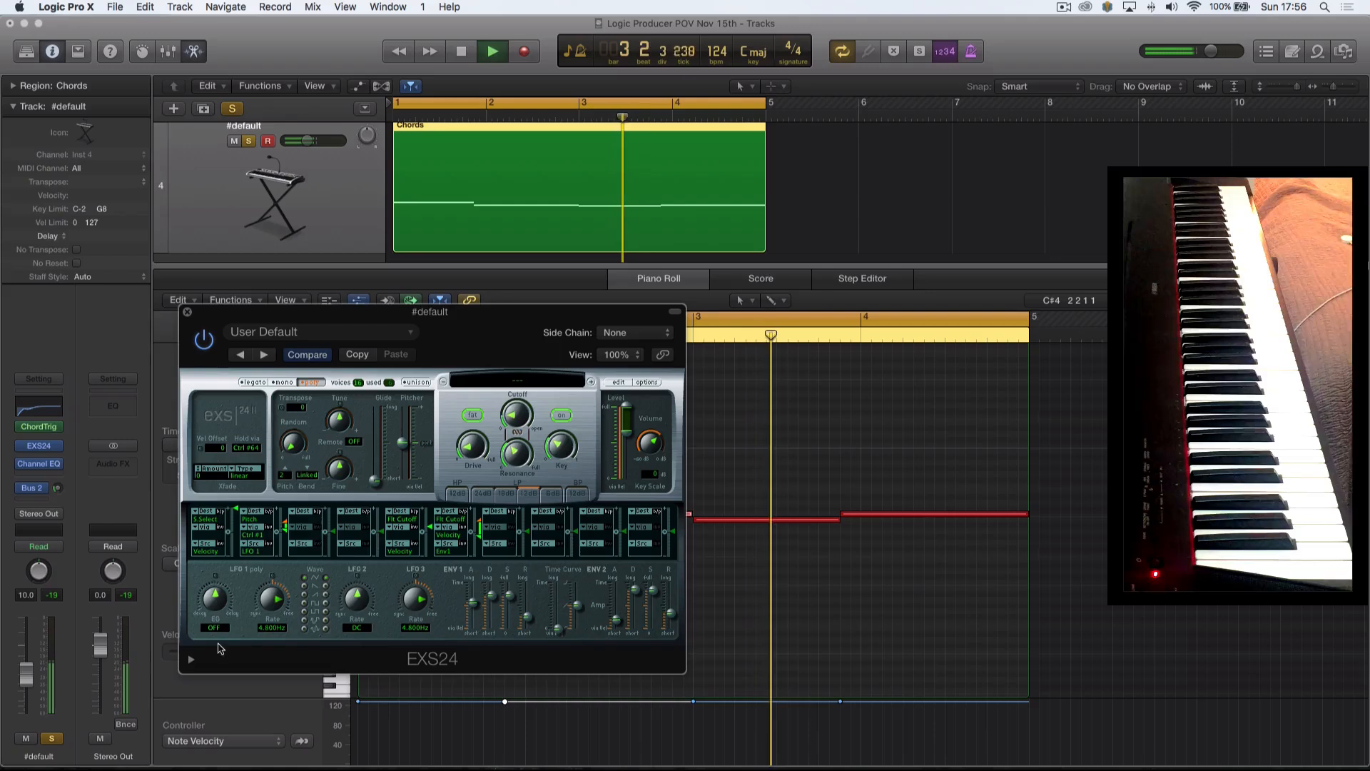
drag(33, 673, 37, 700)
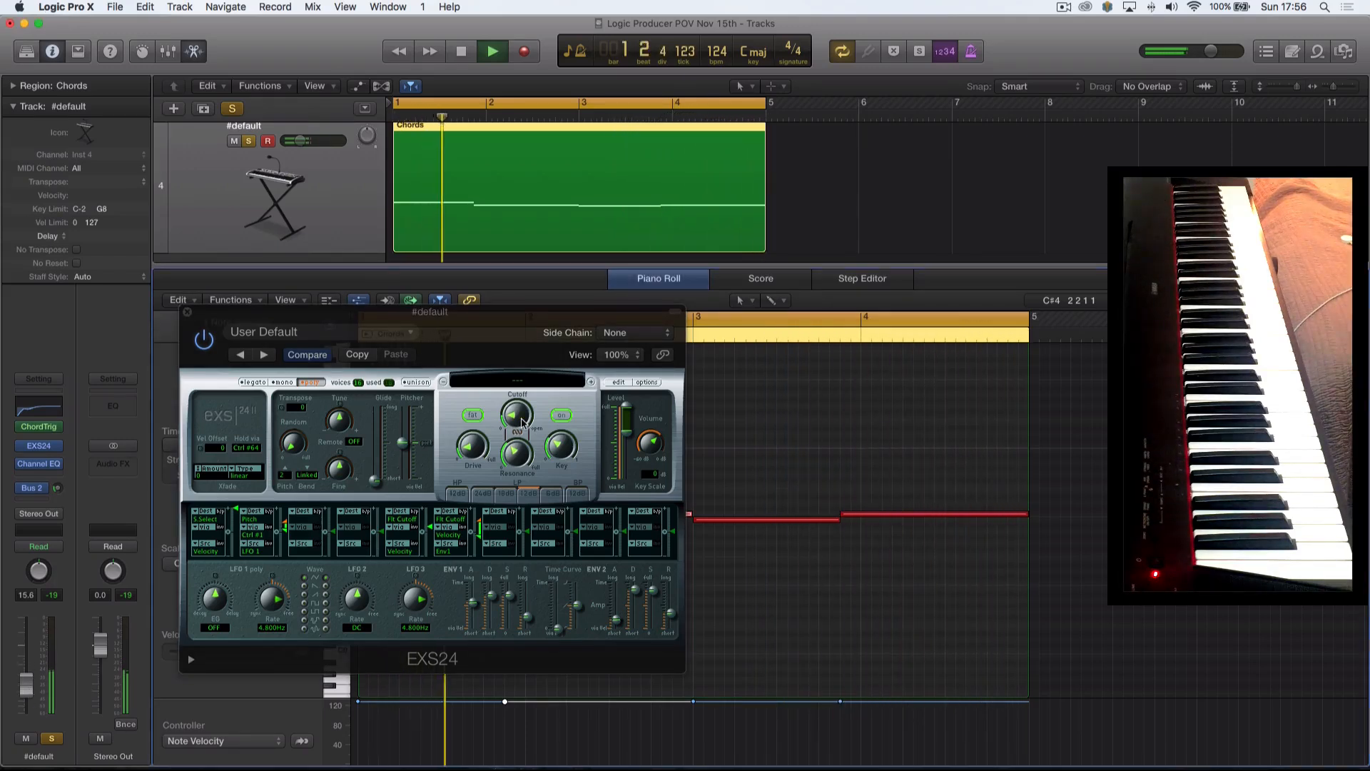
drag(515, 413, 508, 421)
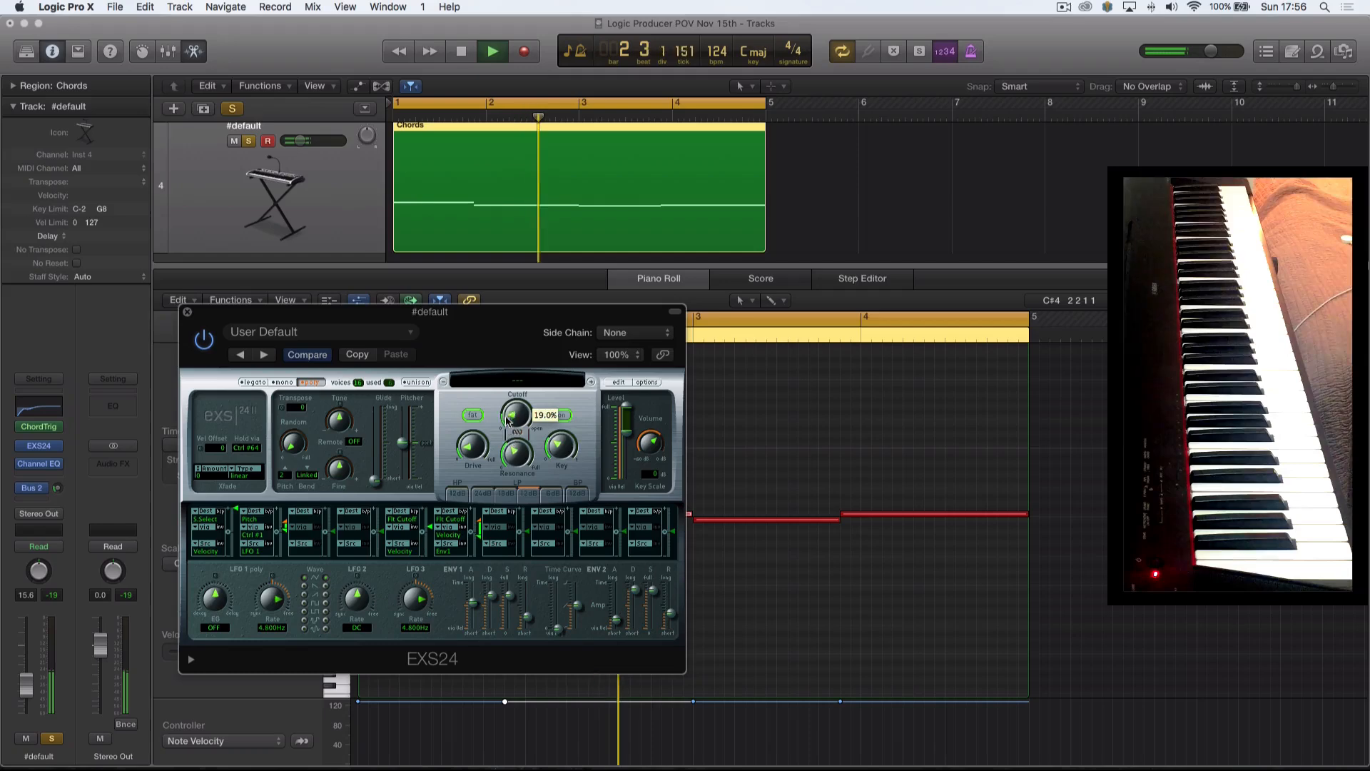
key(space)
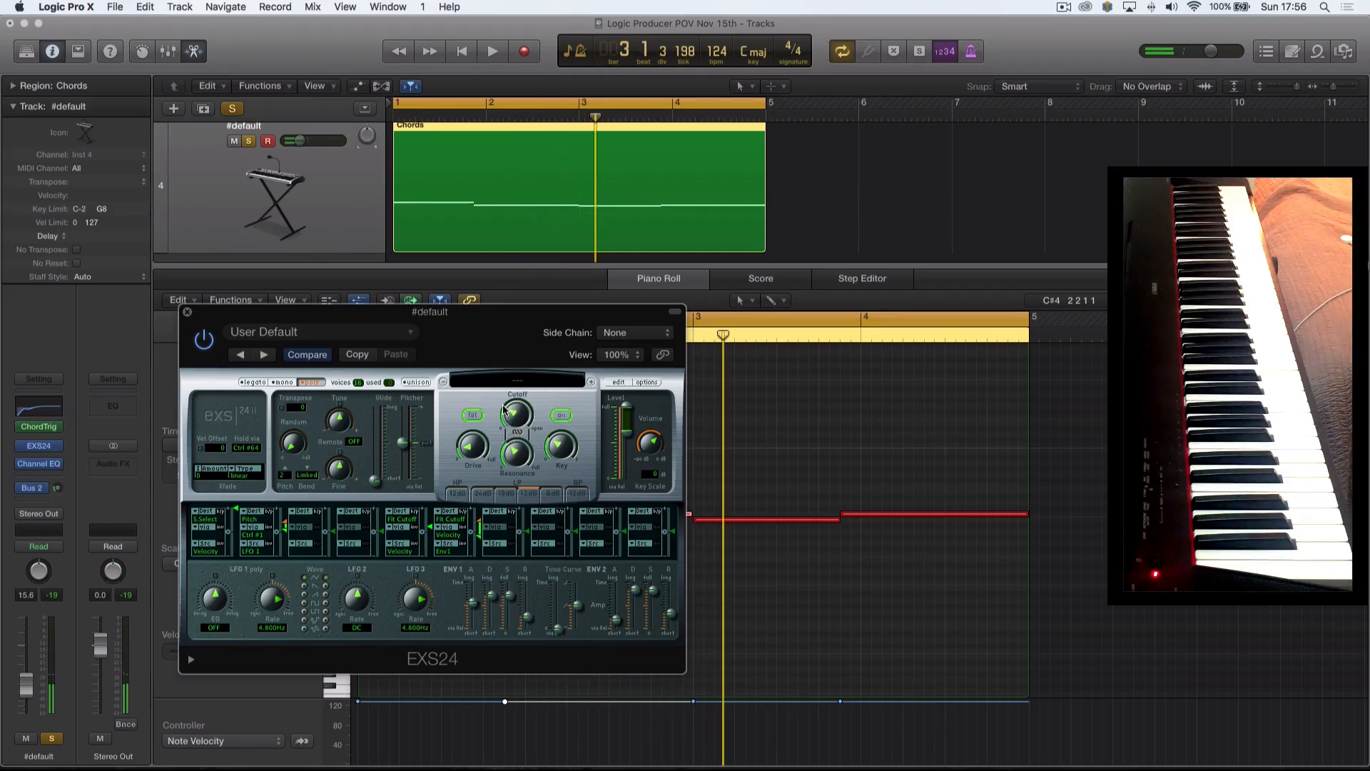
click(187, 312)
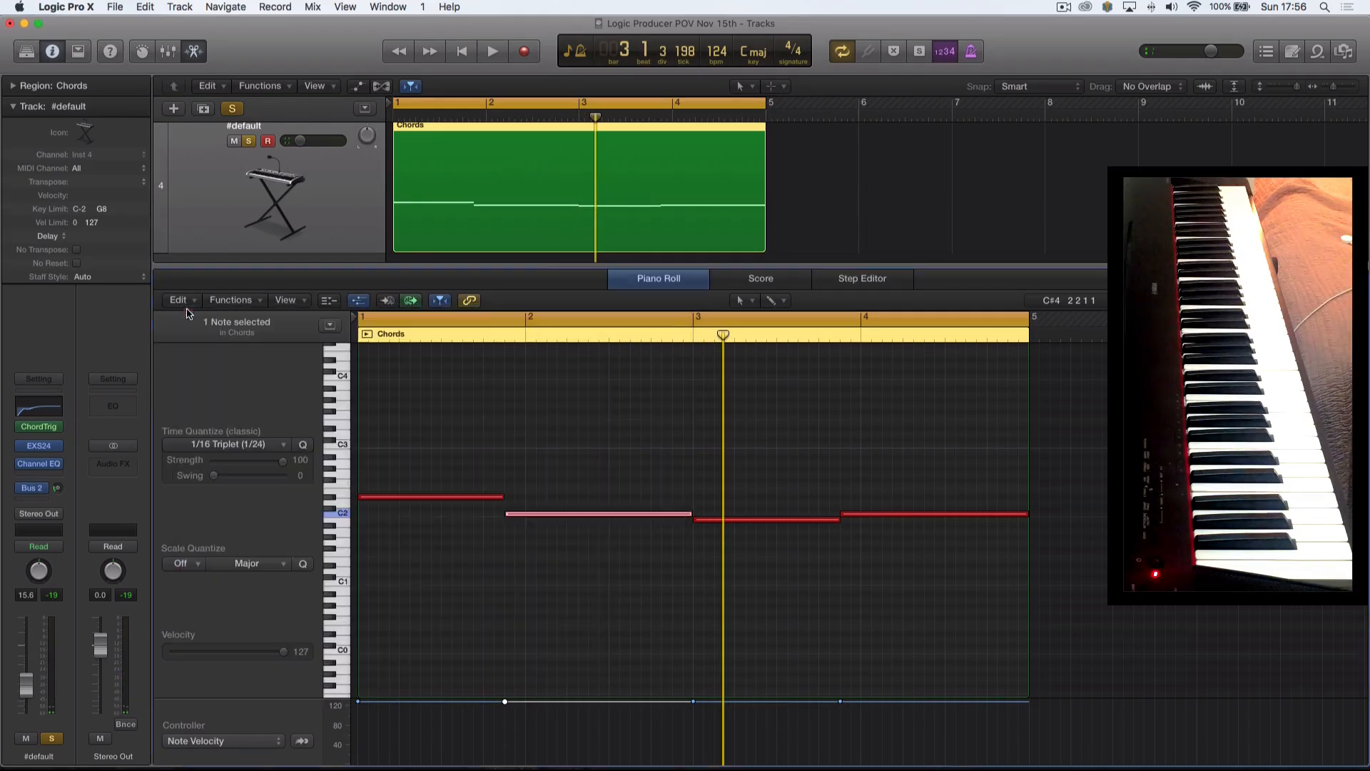
Enlarge the tracks area and compare the Chord and #default tracks by auditioning them with solo switched between them.
drag(542, 264, 542, 501)
click(248, 354)
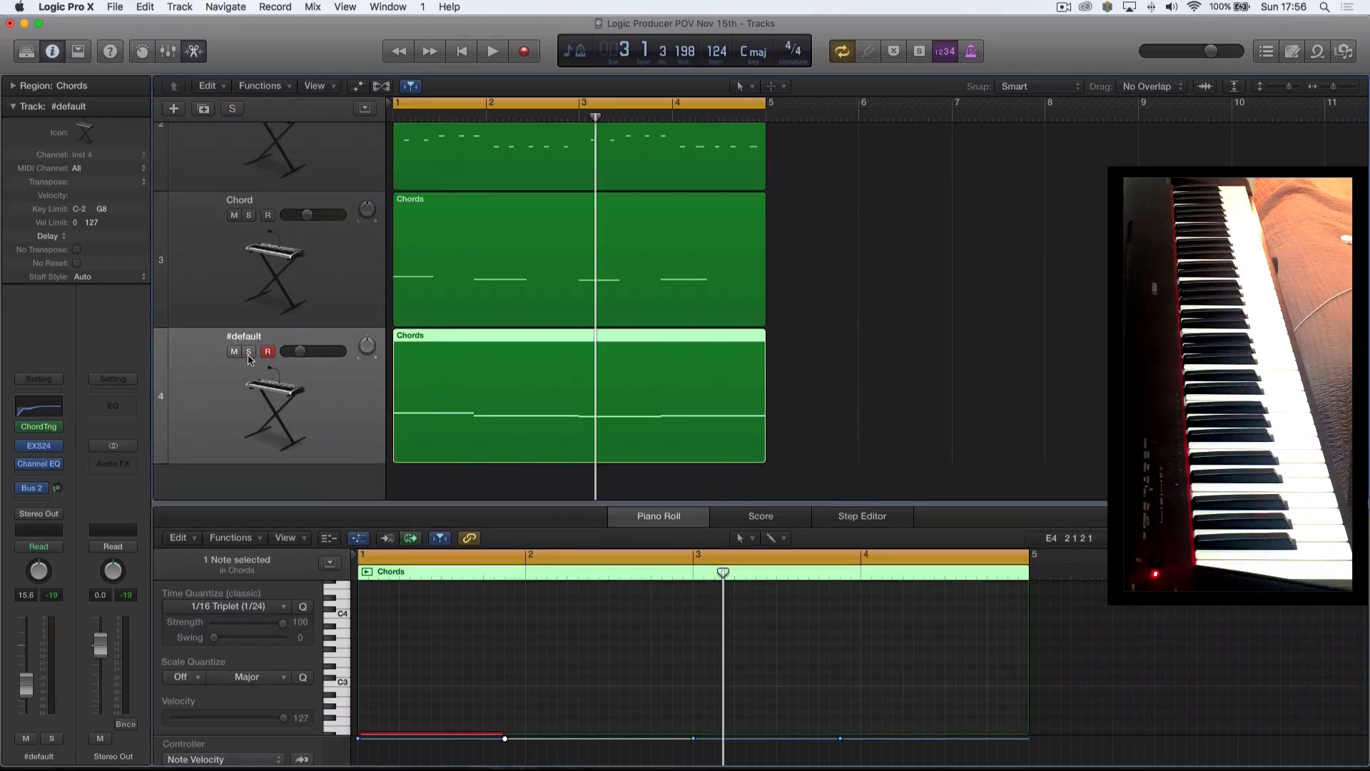
click(249, 216)
key(space)
key(space)
click(248, 215)
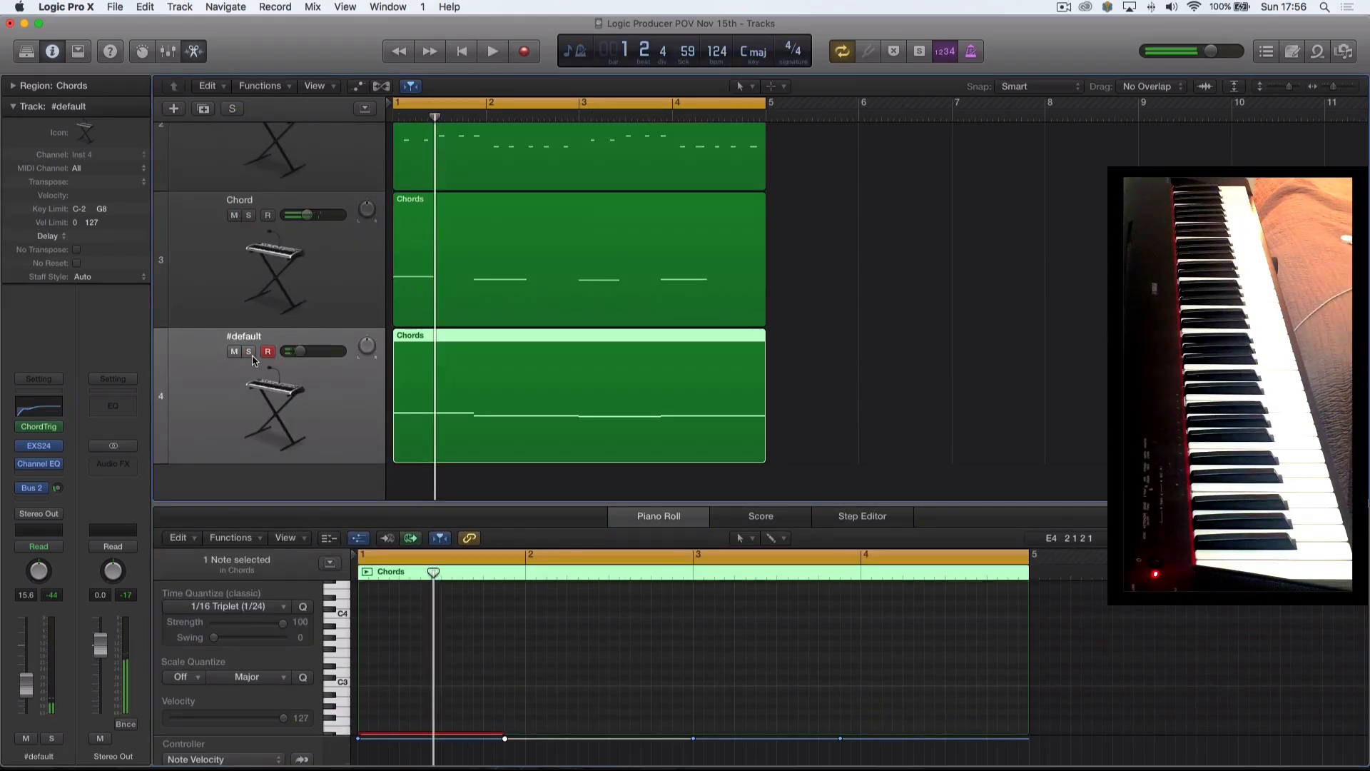
click(248, 351)
key(space)
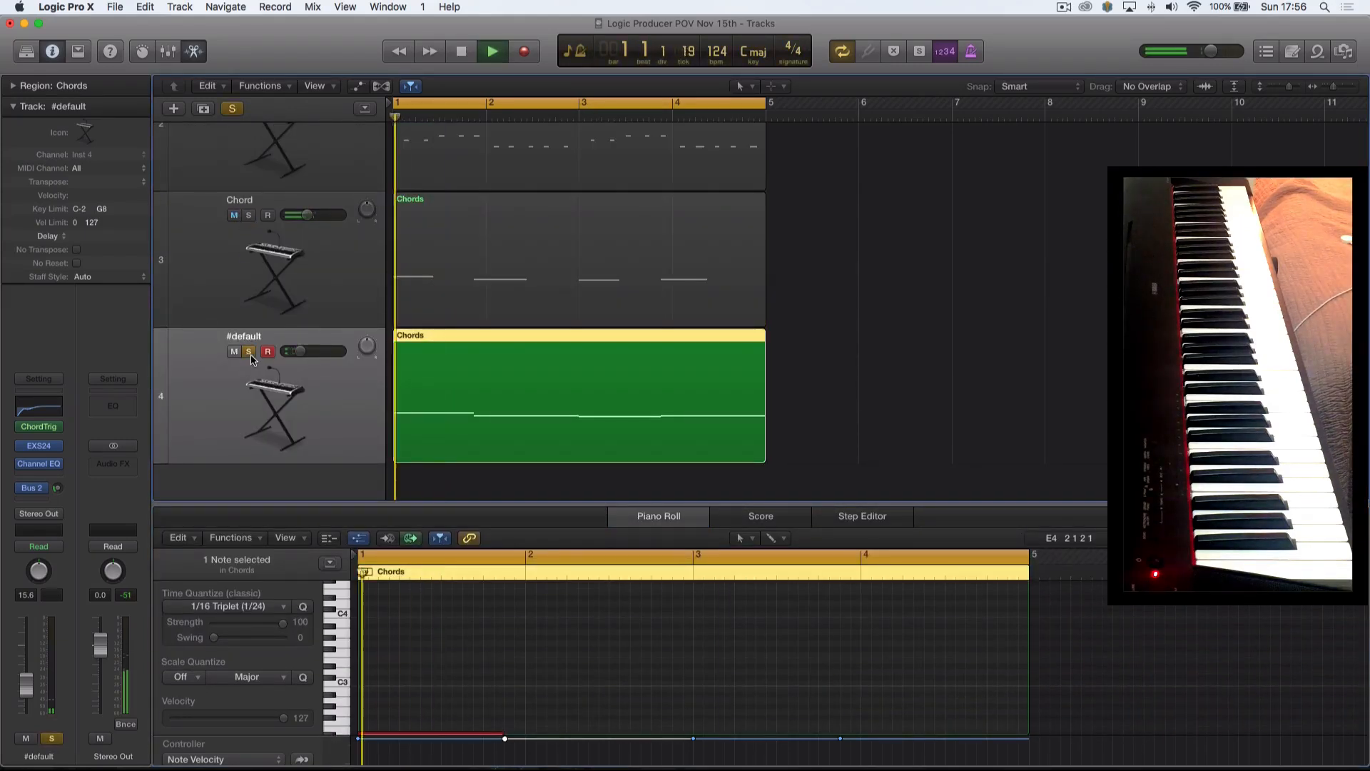
Check the #default track's EXS24 and close it, pan the track off-centre, and set its level to -16.8 dB.
click(61, 445)
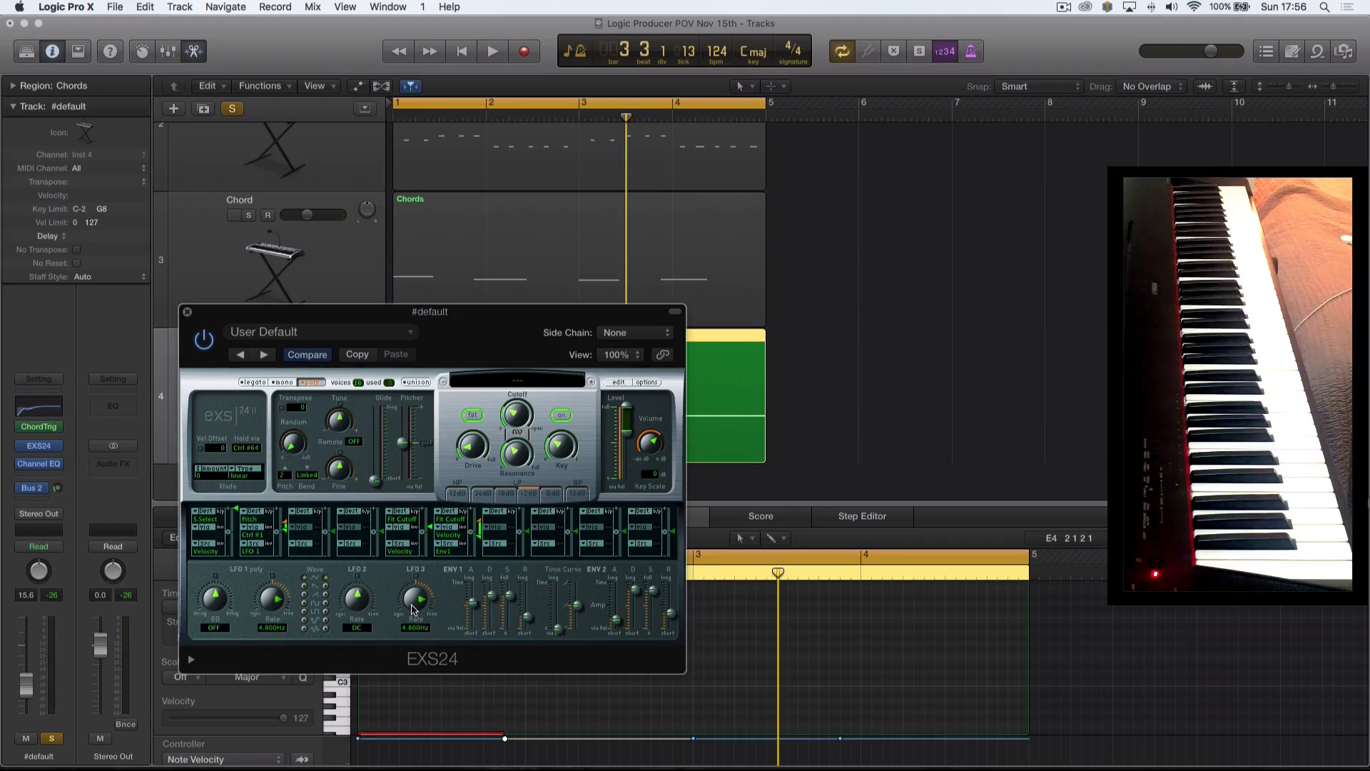
key(space)
click(186, 313)
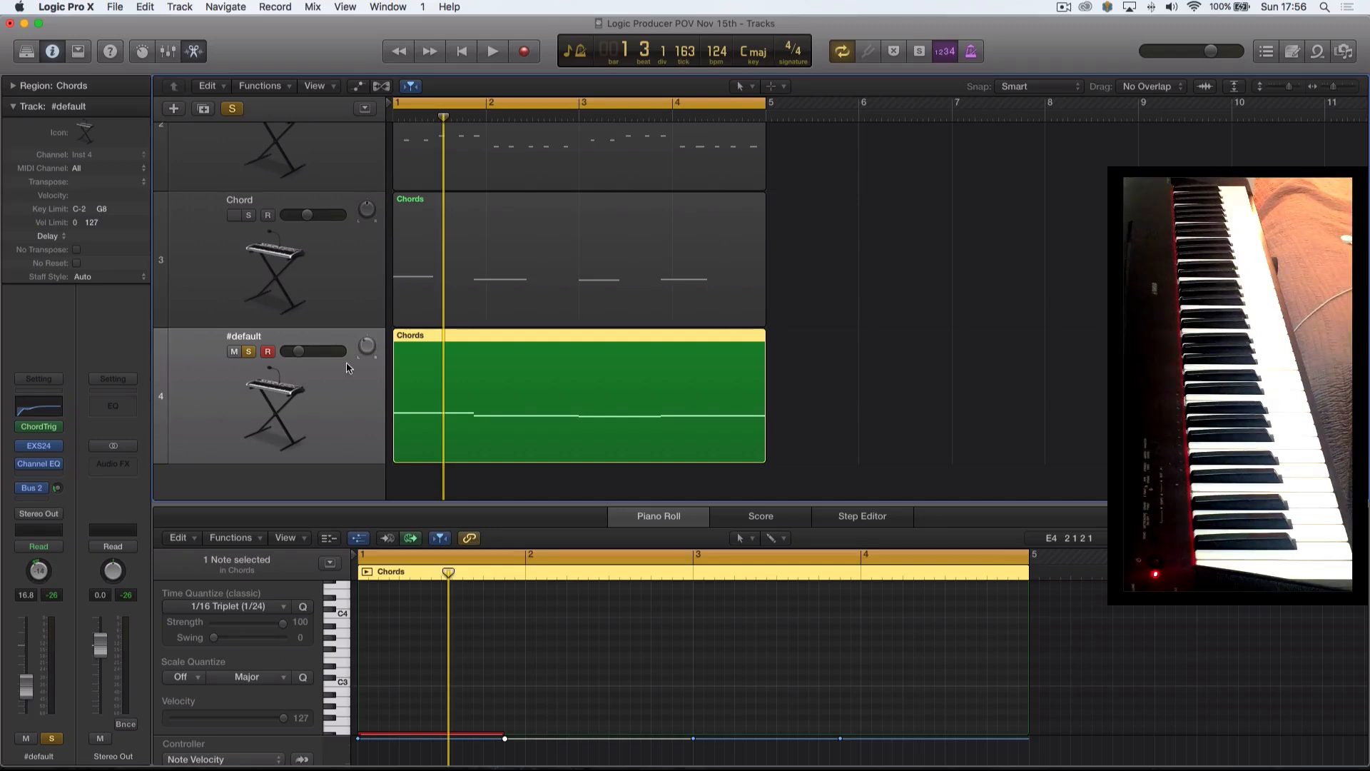
Audition both chord tracks in solo and in the full mix, mute Chord, and set the #default track to -13.0 dB.
click(247, 216)
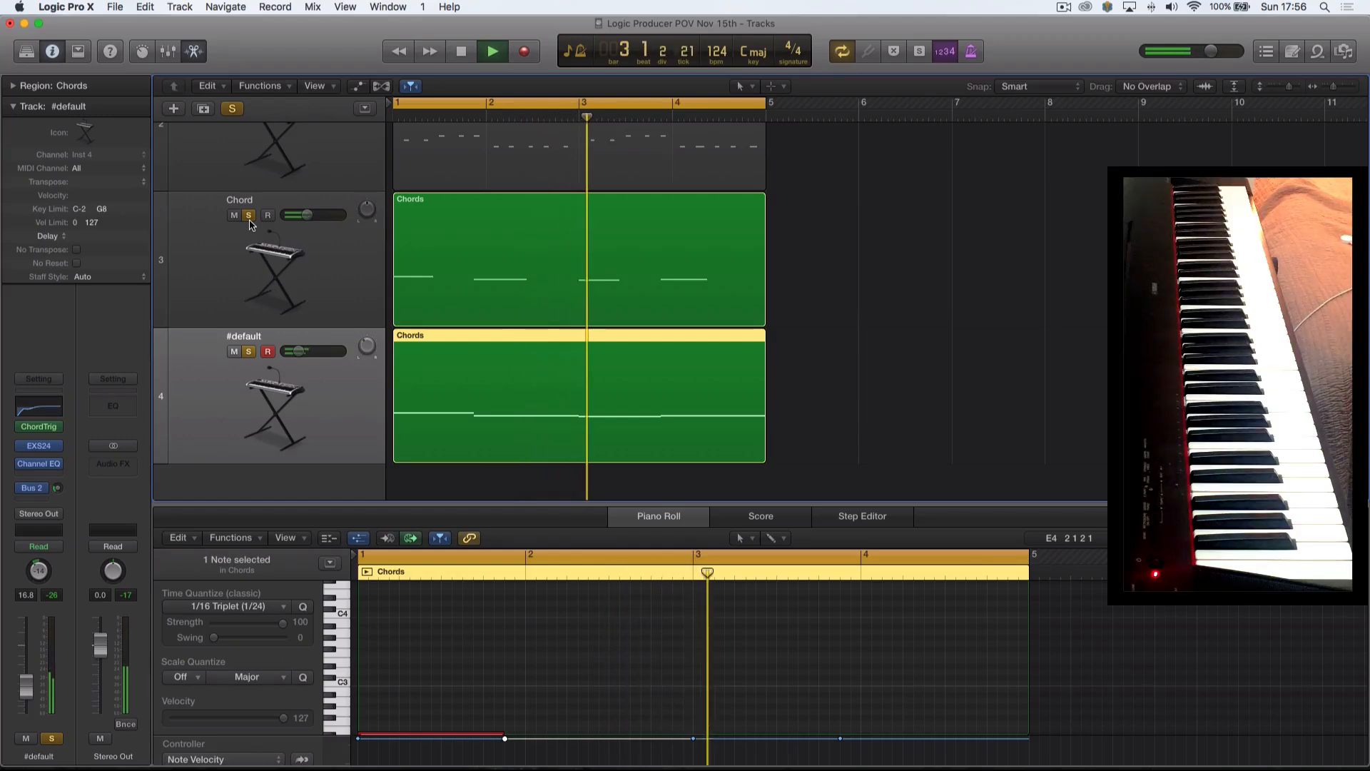
key(XF86AudioRaiseVolume)
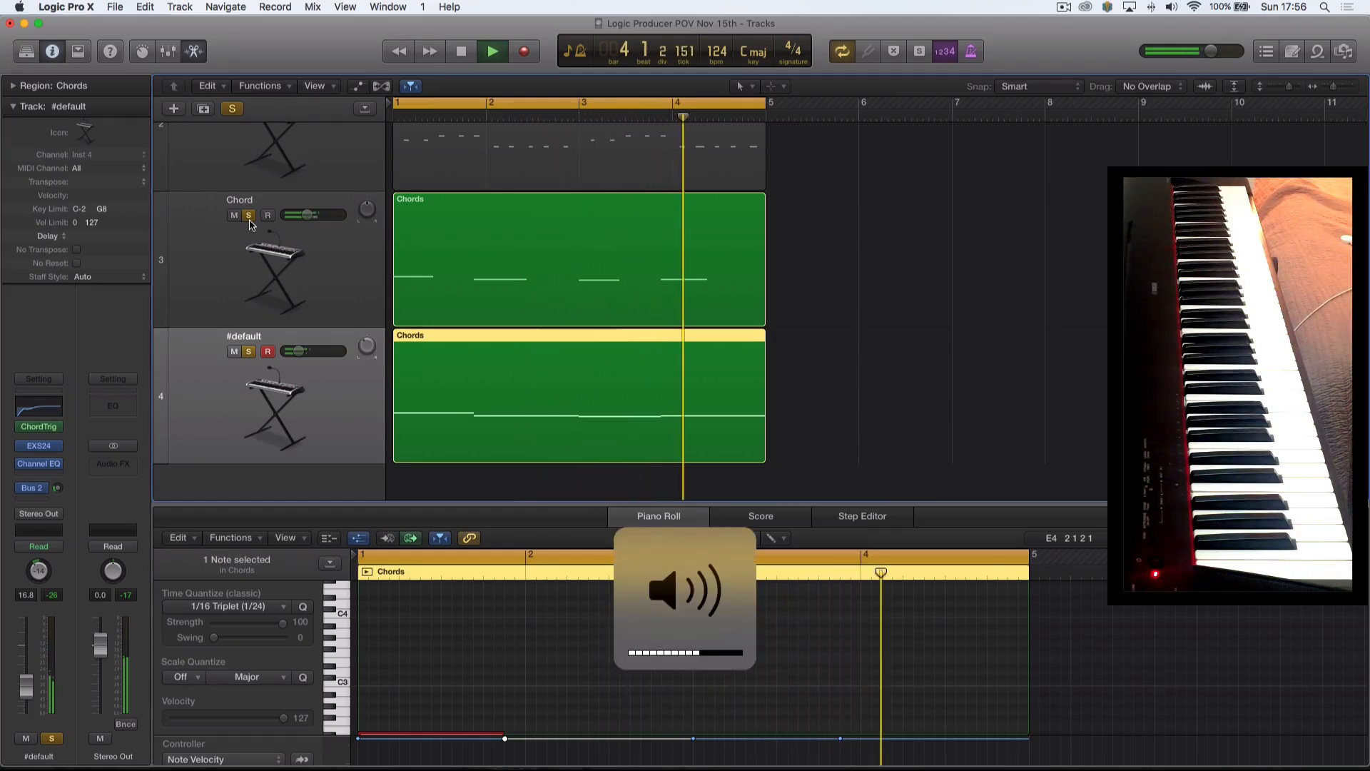
click(231, 108)
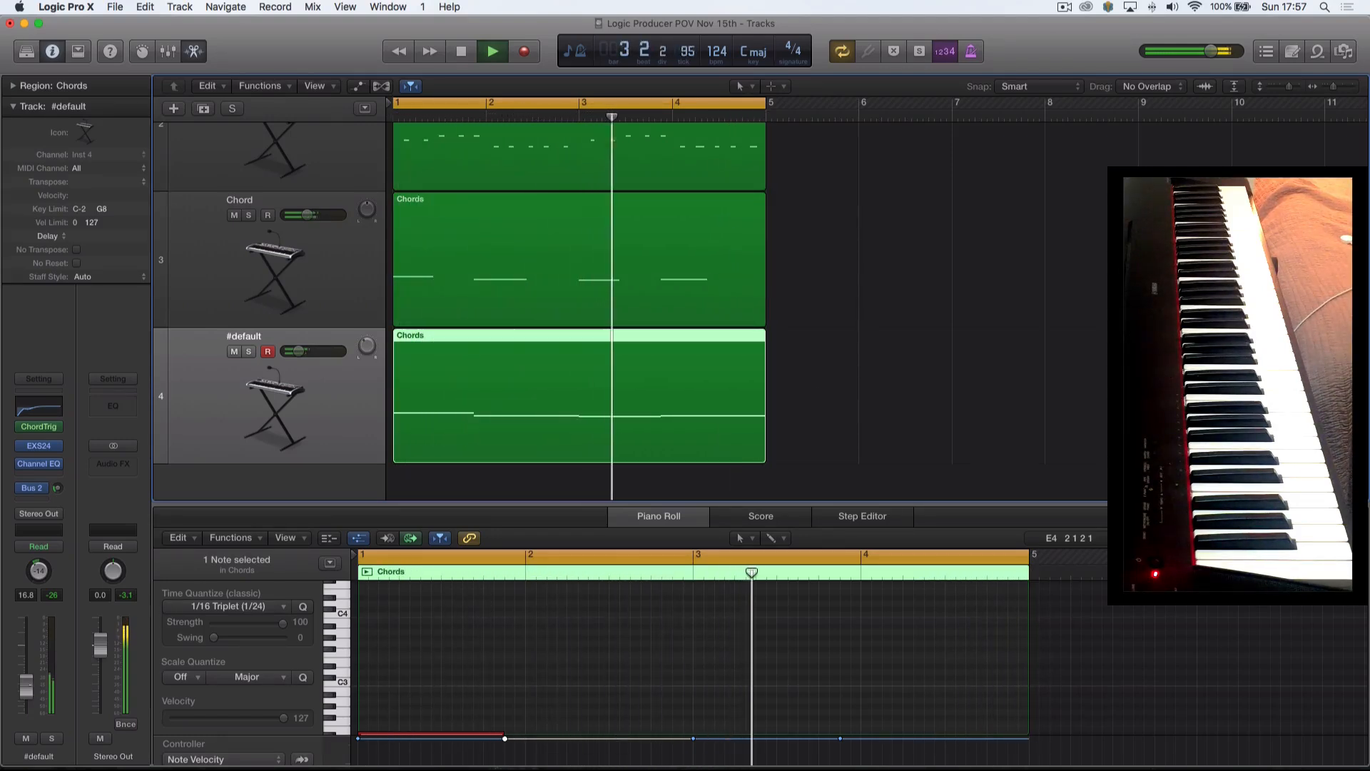
click(234, 215)
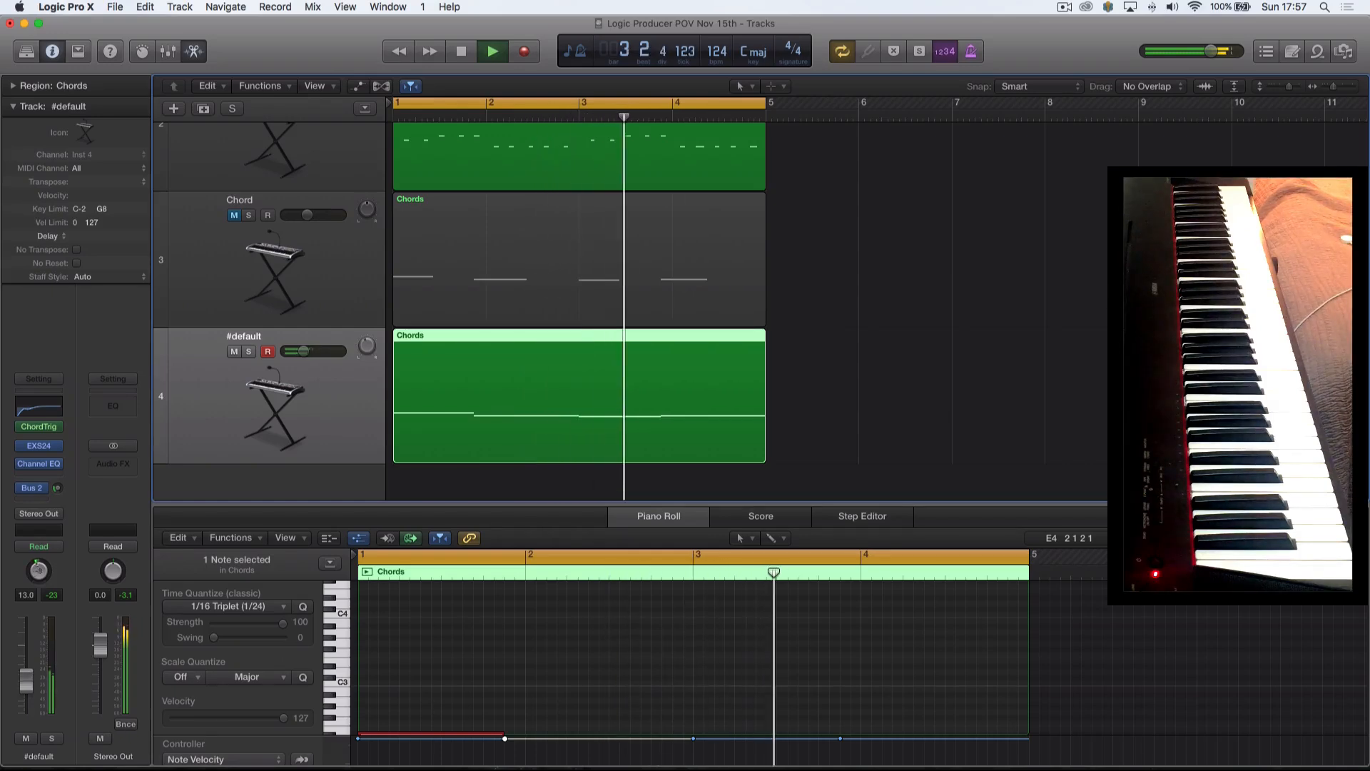
Reopen the #default track's EXS24, raise its Glide during playback, and solo the track.
click(41, 447)
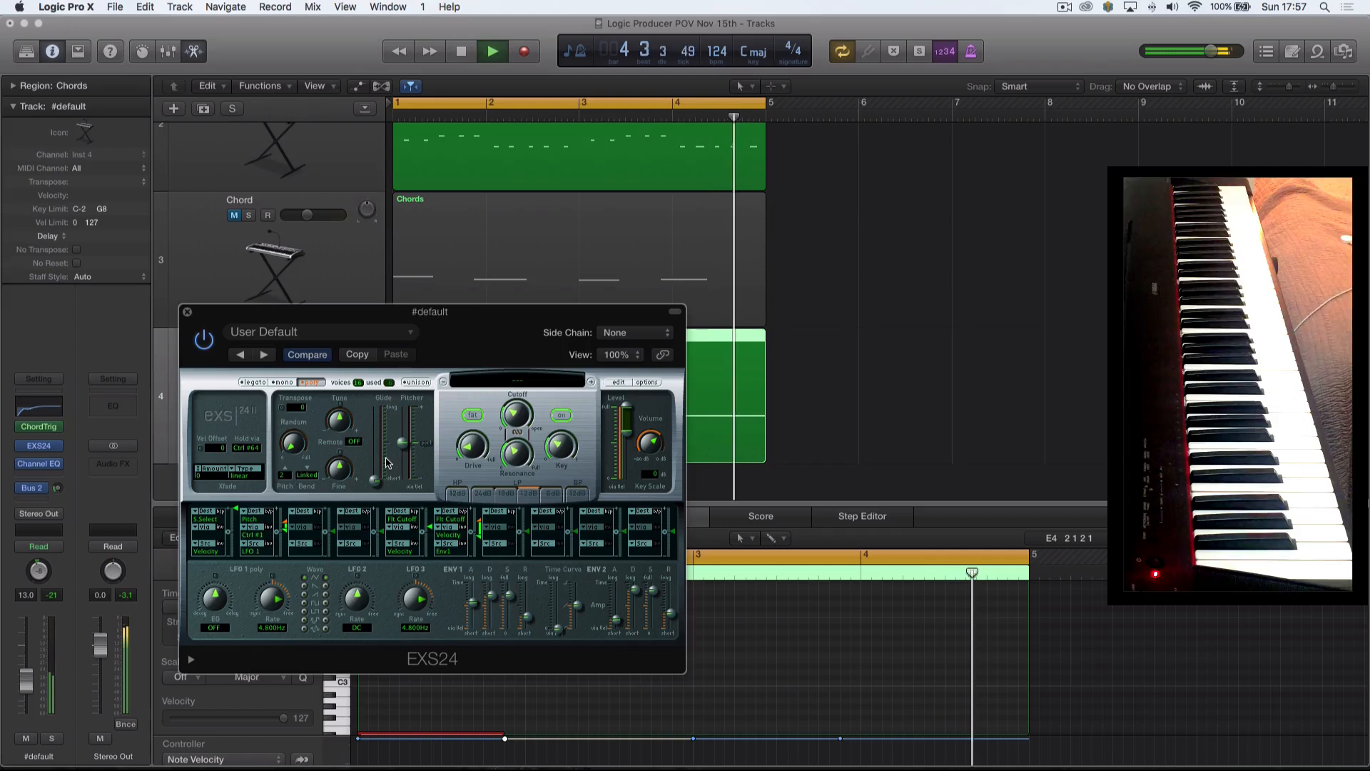
drag(379, 486, 377, 441)
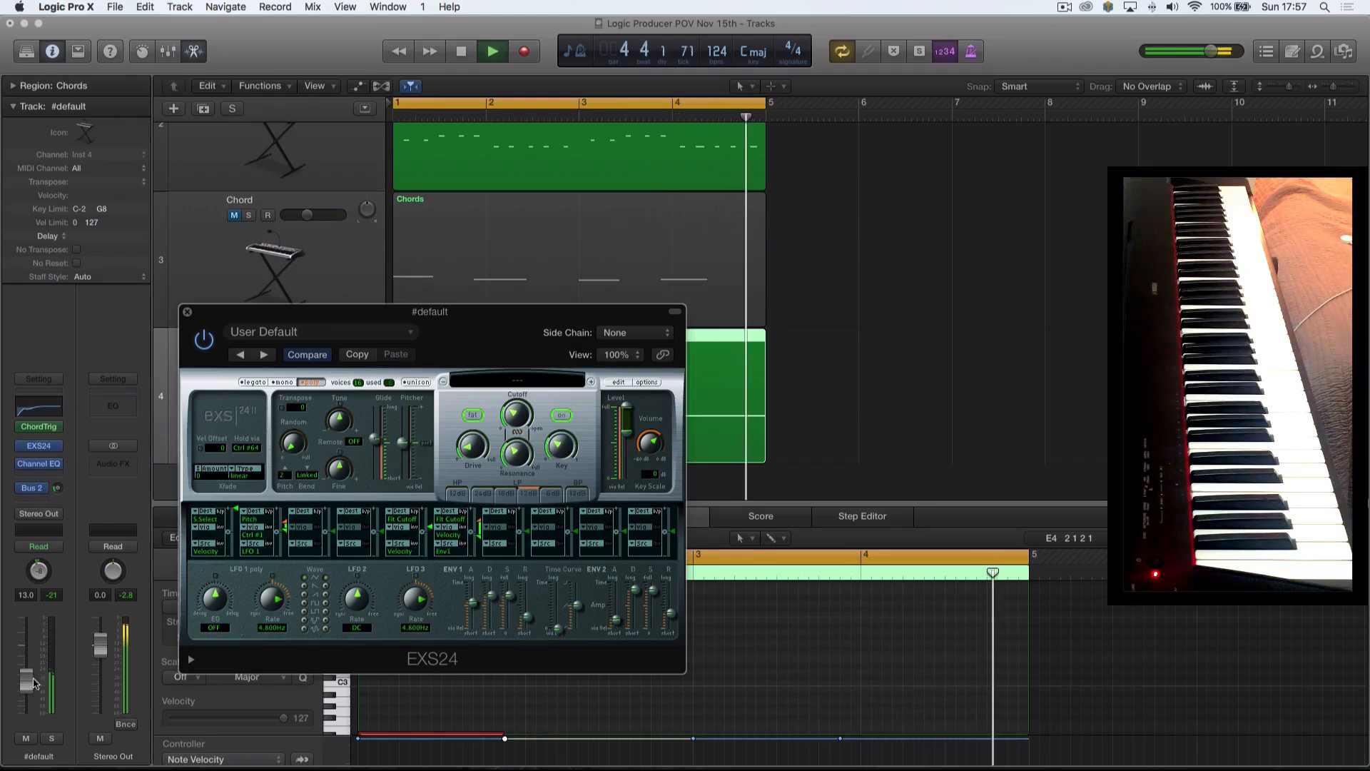
click(53, 739)
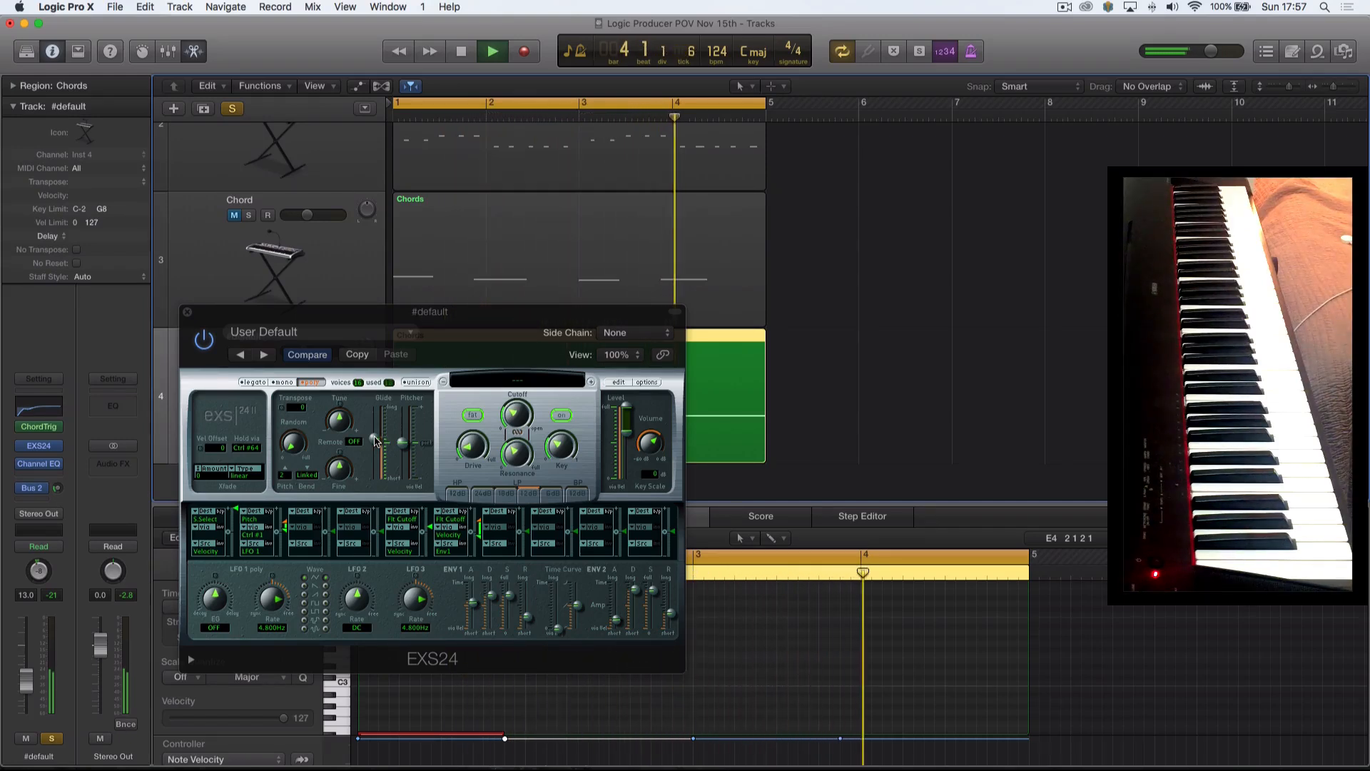
Audition the #default track's EXS24 with unison mode switched on and off.
key(space)
click(419, 384)
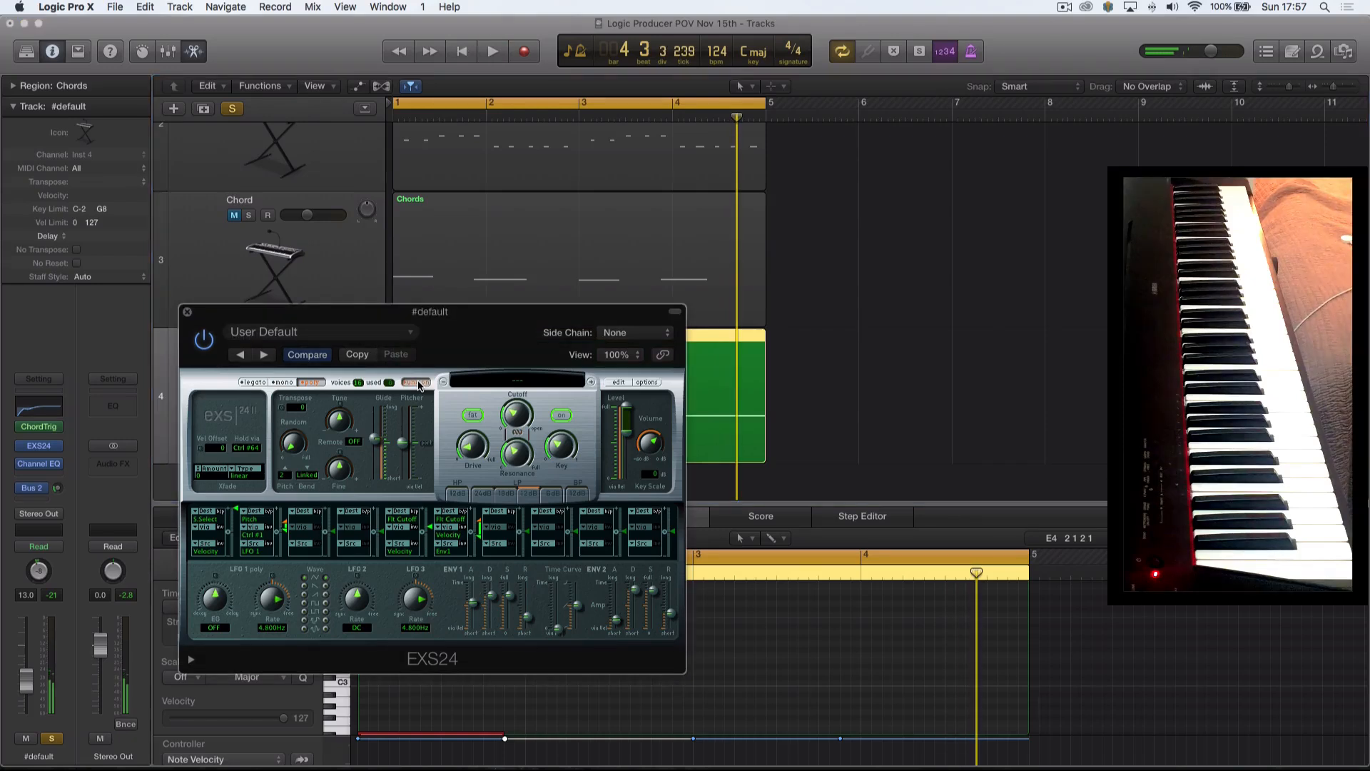
key(space)
key(space)
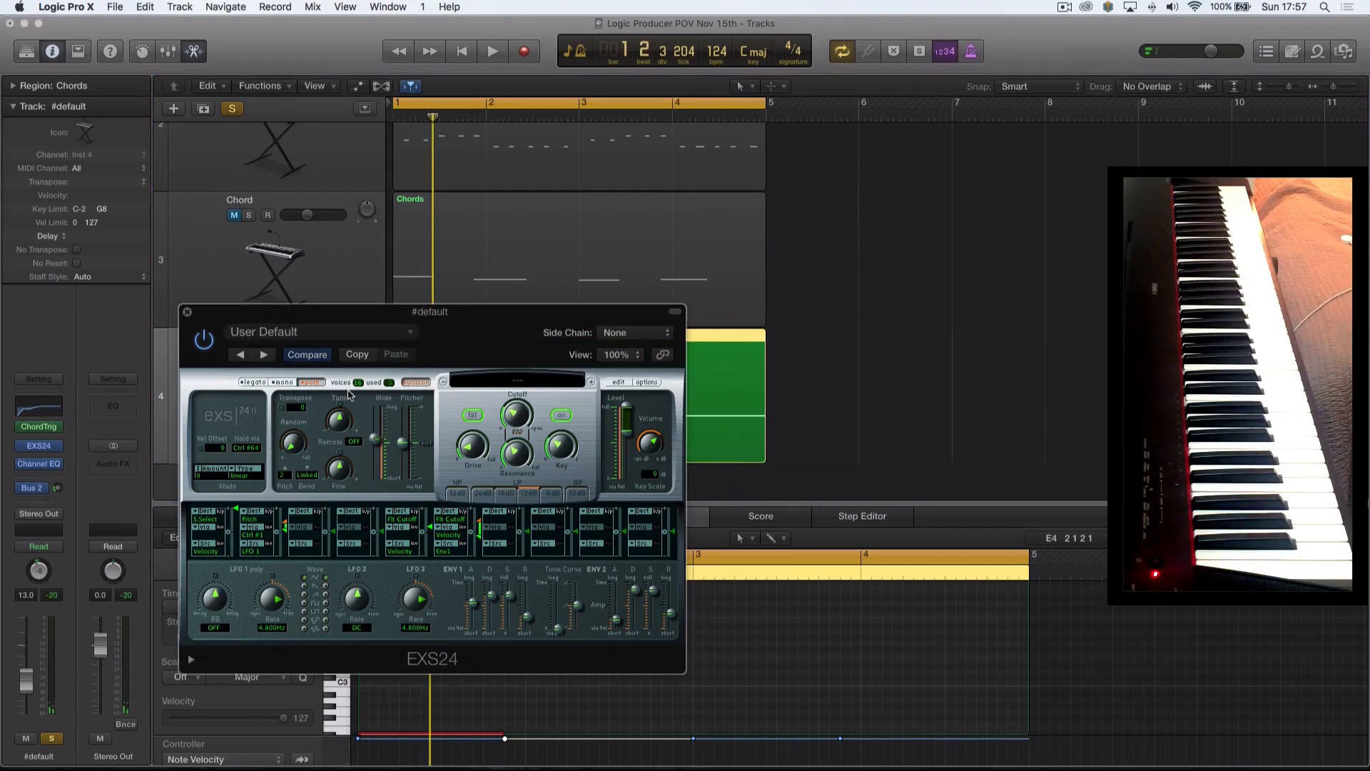
key(space)
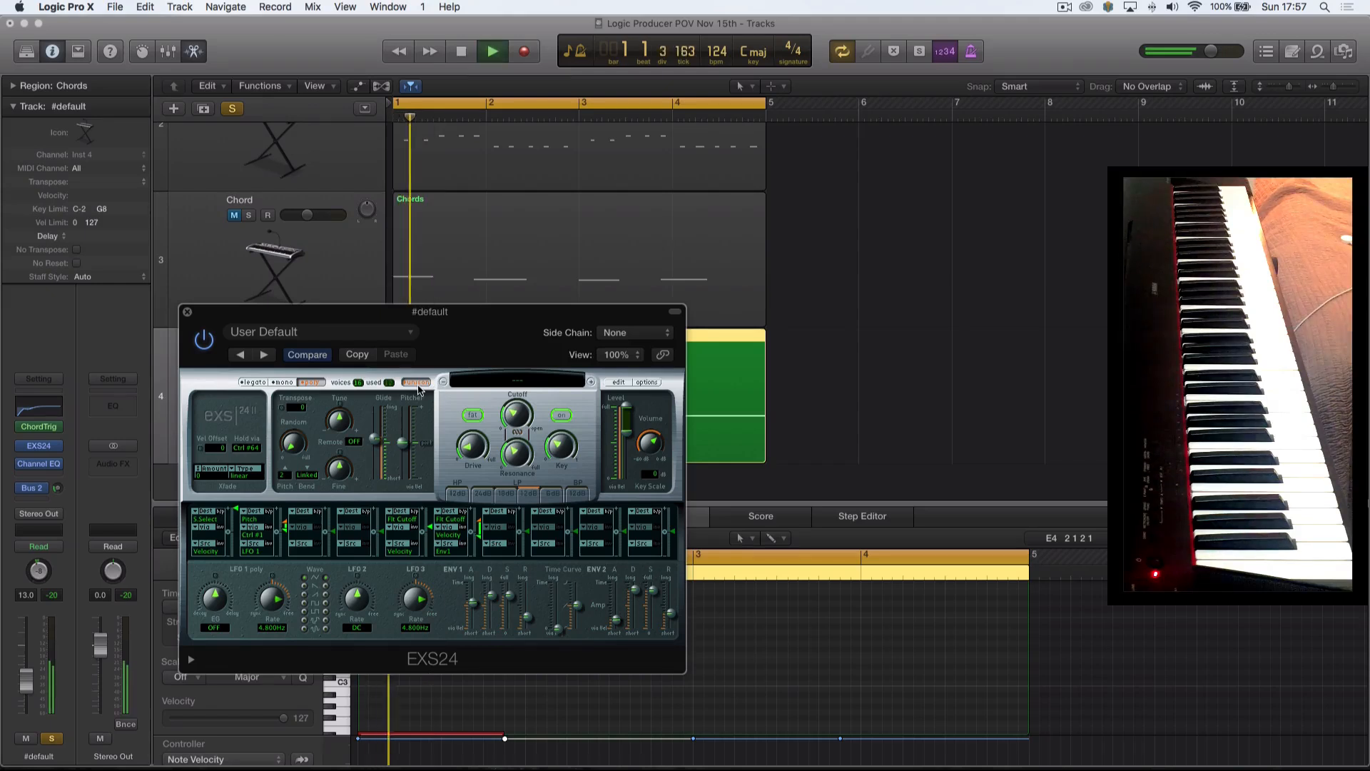
key(space)
key(space)
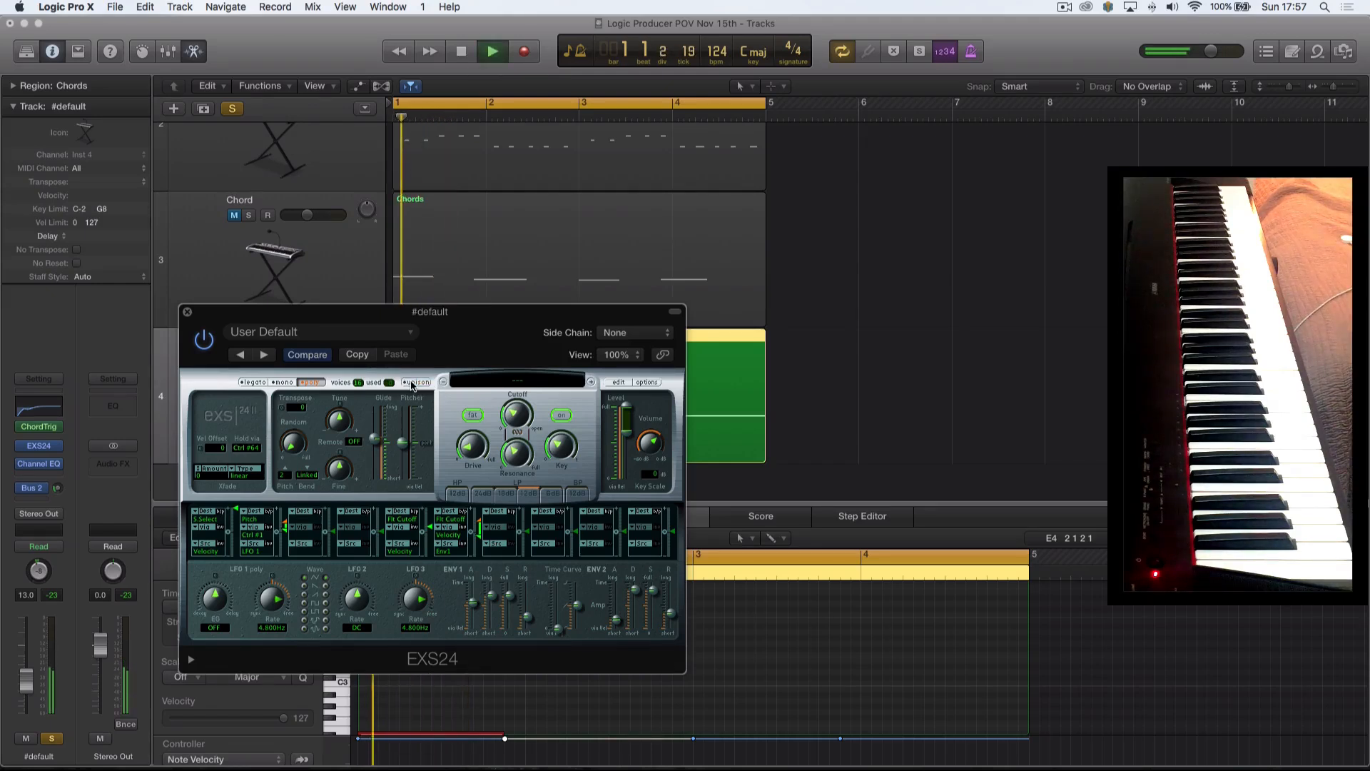
key(space)
click(414, 382)
key(space)
key(space)
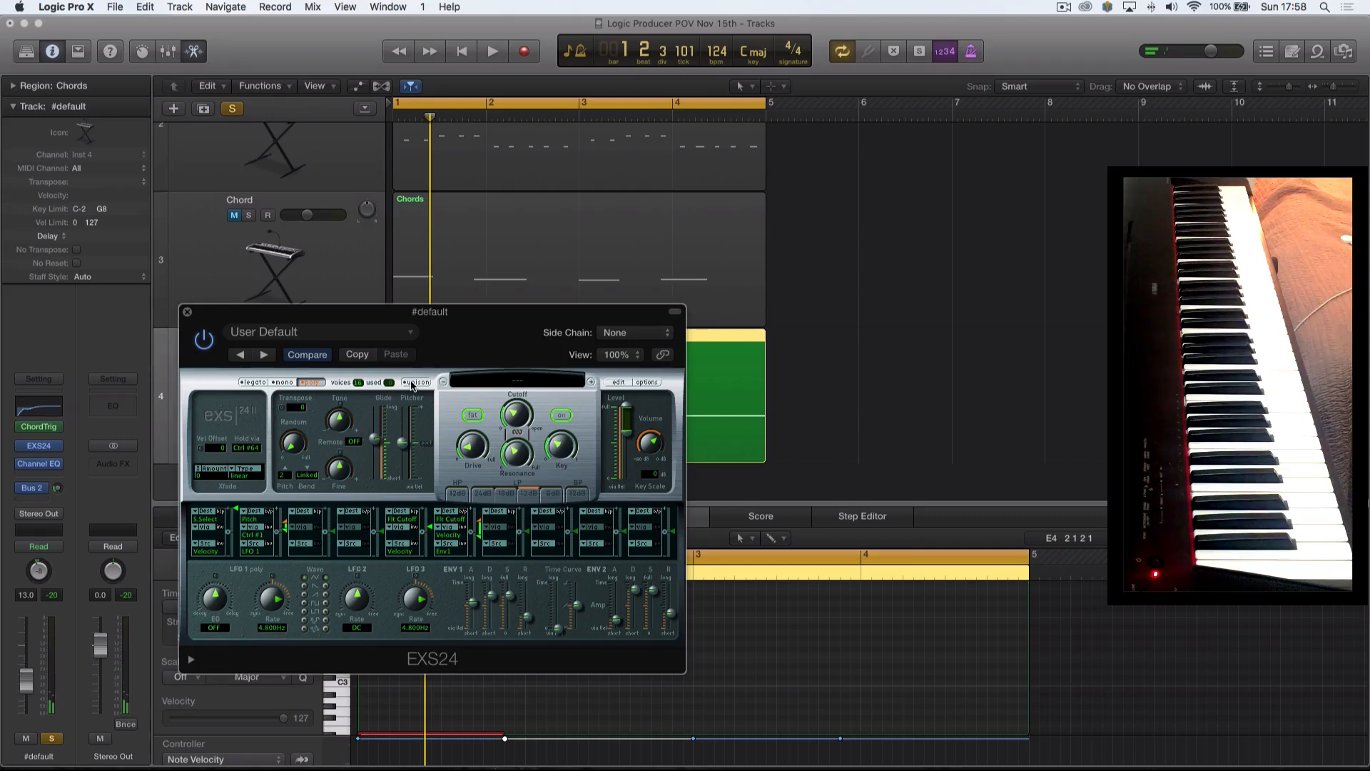
key(space)
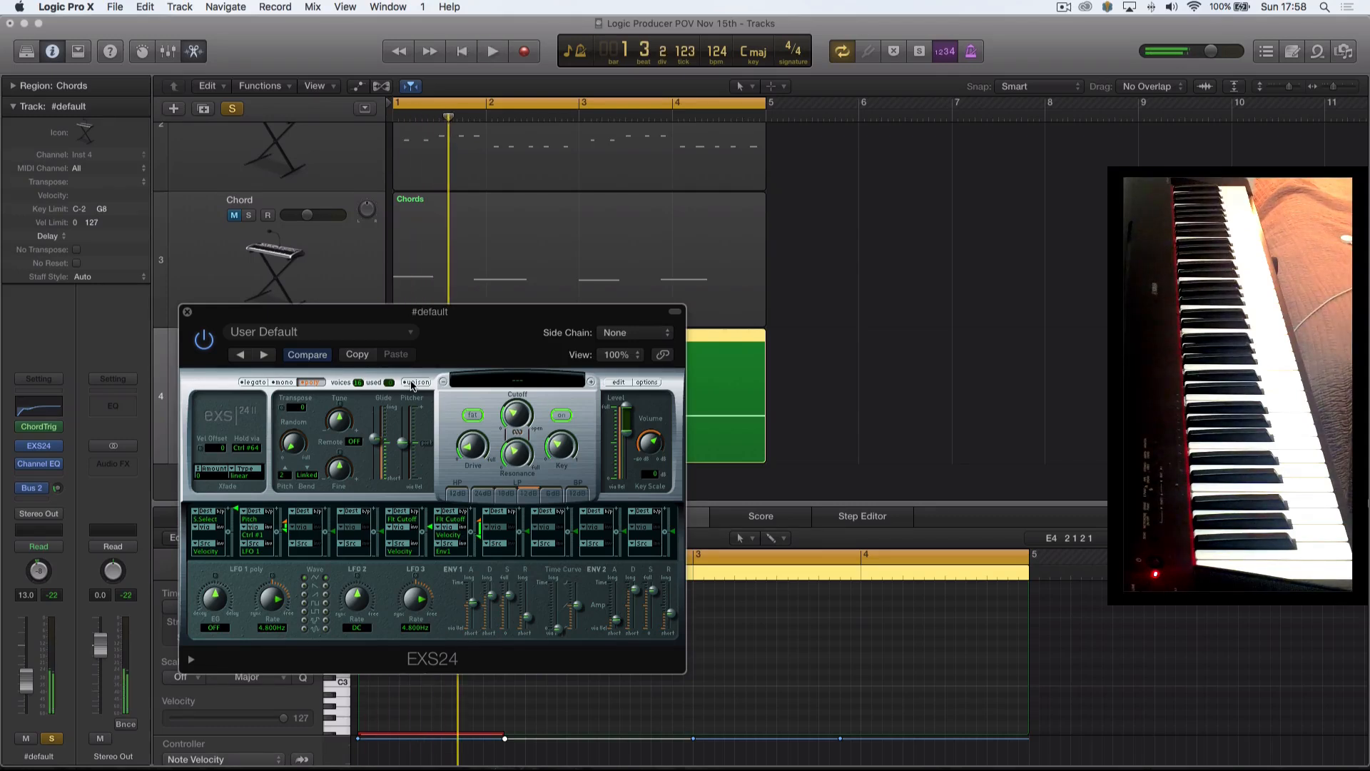
Insert a stereo Chorus after the Channel EQ on the #default track and move its window clear of the EXS24.
click(62, 476)
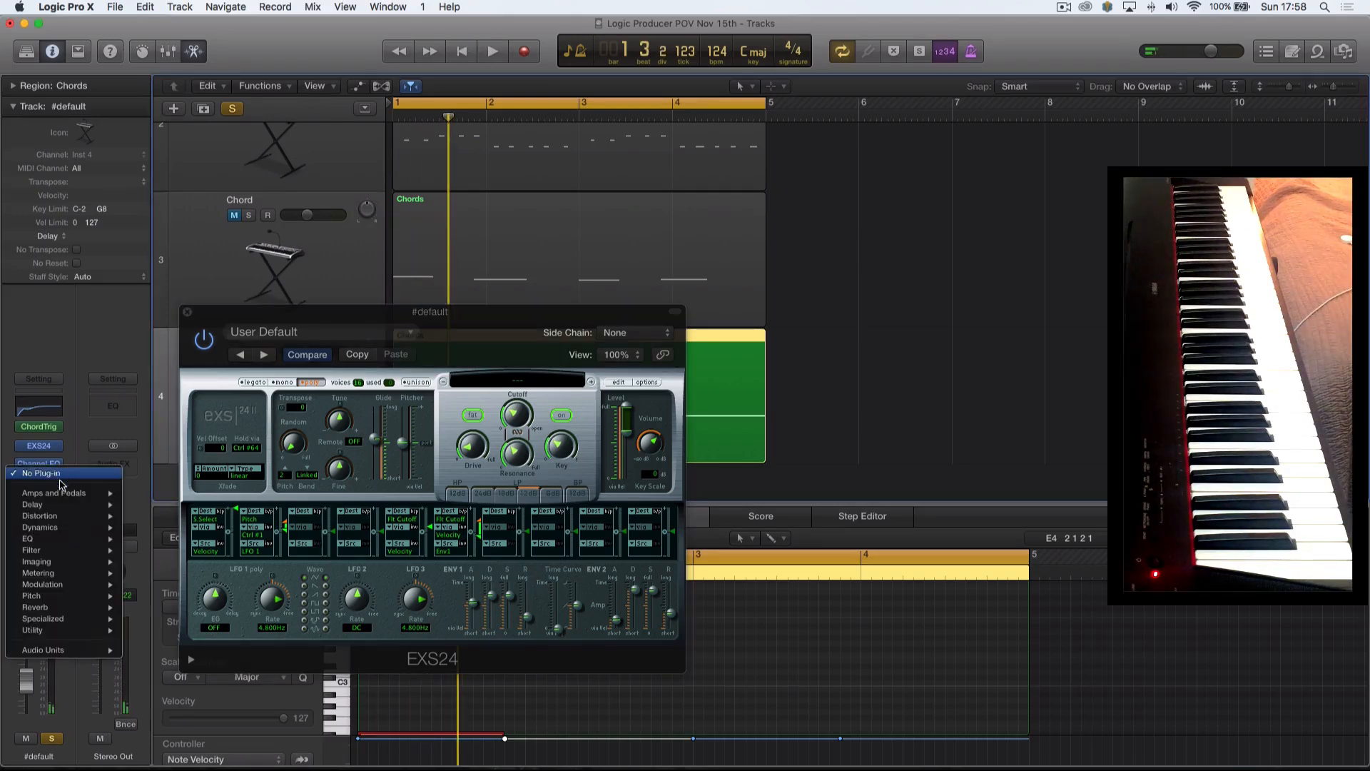
mouse_move(76, 534)
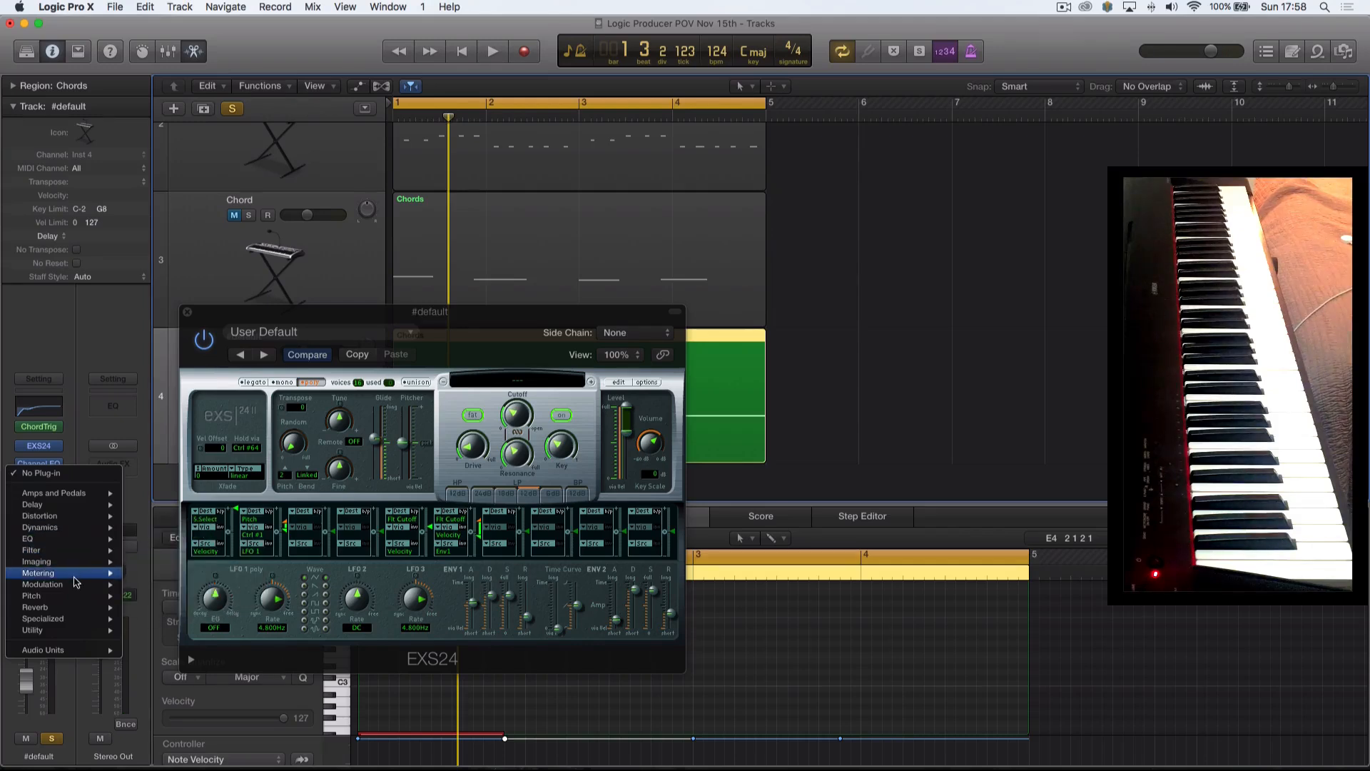
mouse_move(77, 585)
mouse_move(208, 600)
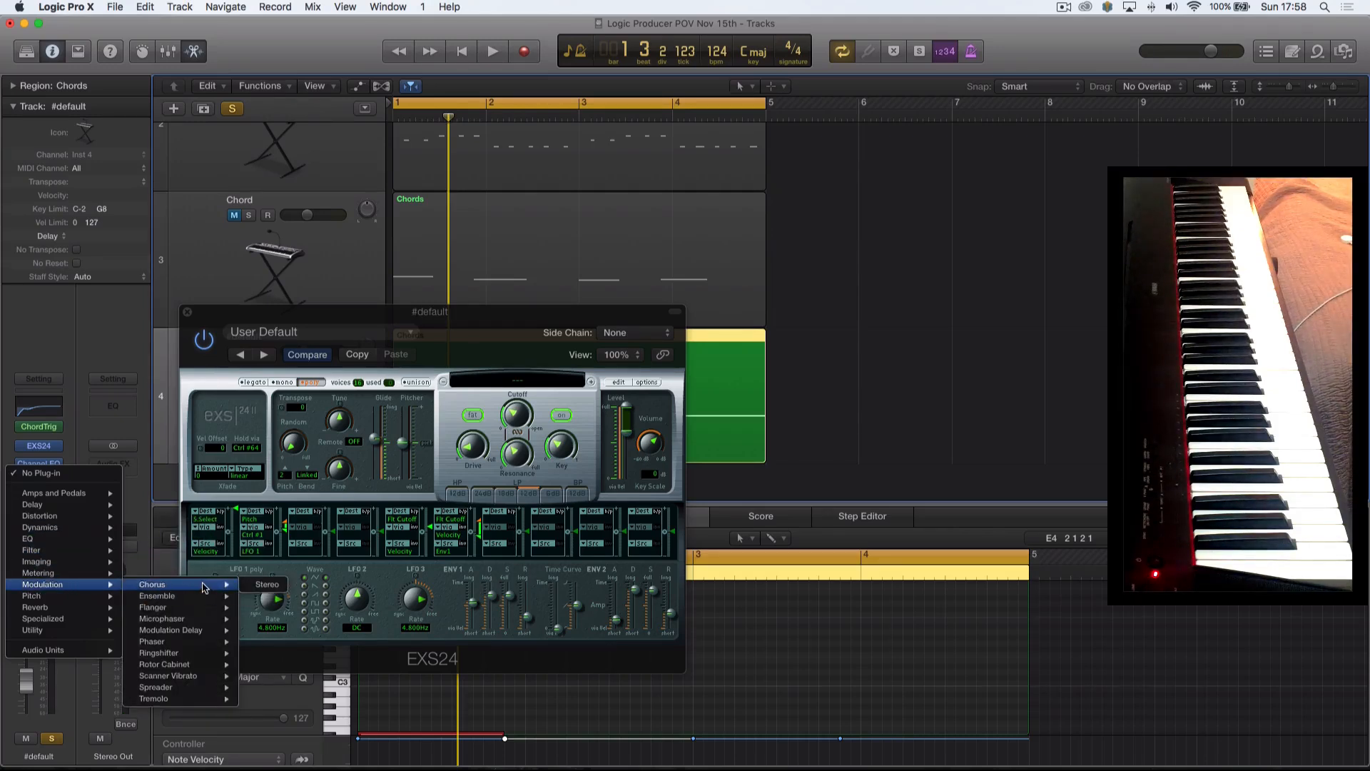
click(258, 591)
drag(198, 63, 996, 198)
During playback, set the Chorus mix to 82%, intensity to 27.0% and rate to 0.266 Hz.
key(space)
drag(1004, 335, 1005, 312)
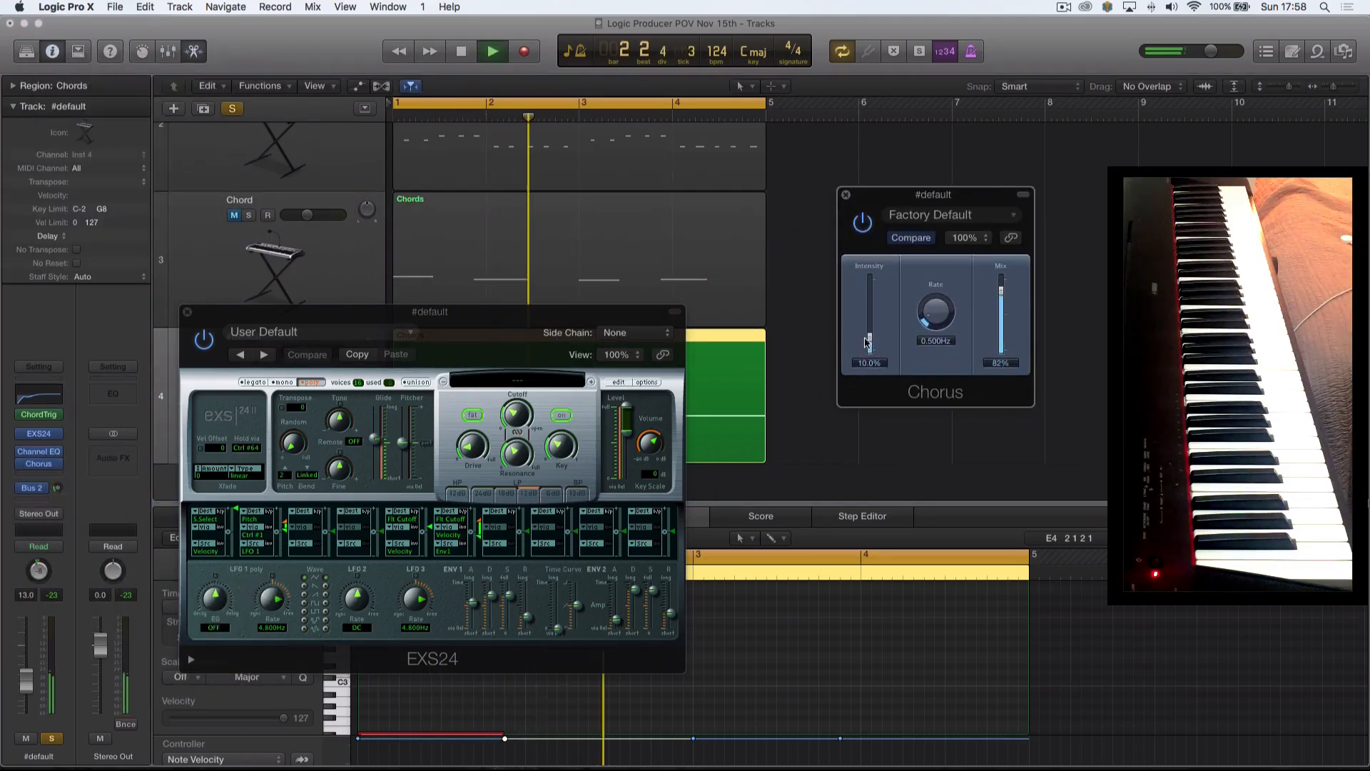
drag(875, 337, 938, 330)
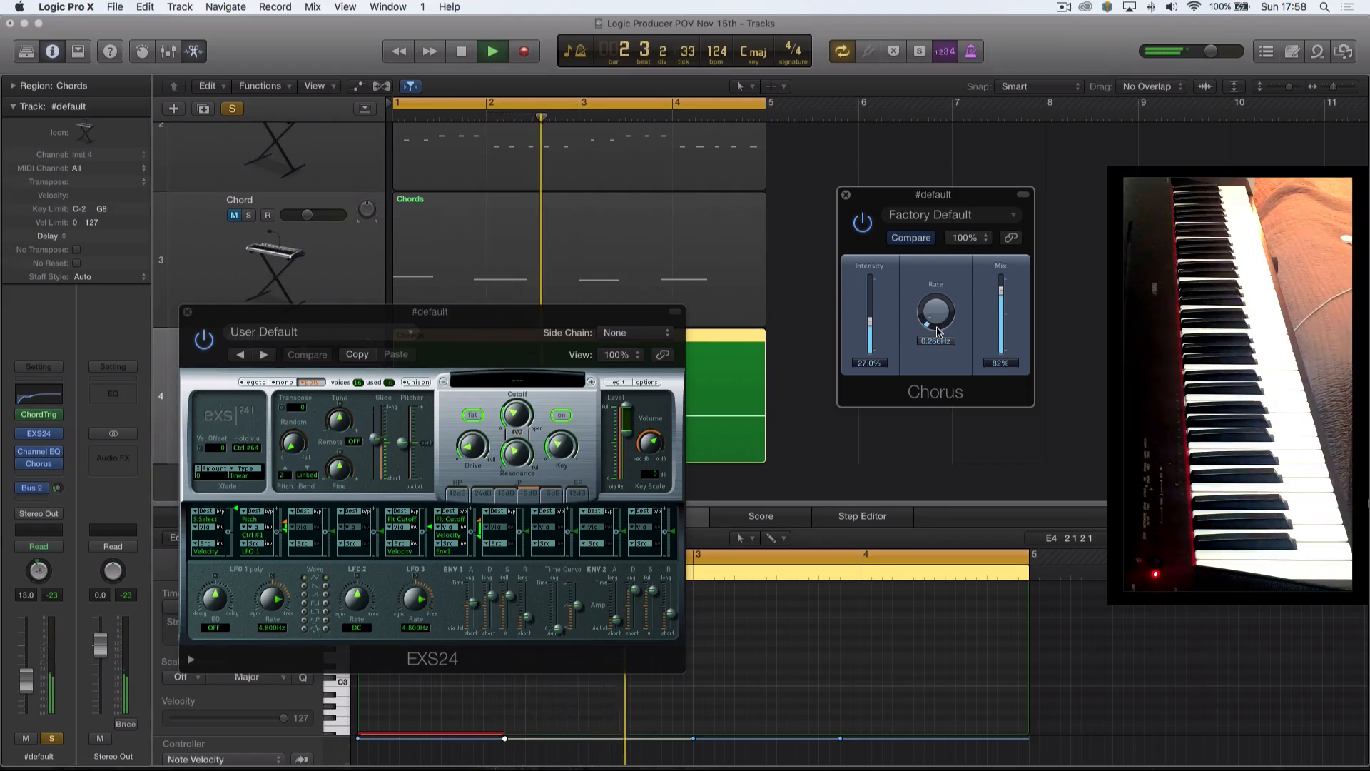
Compare the #default track with Chorus bypassed and active, and take the track out of solo.
click(861, 223)
click(862, 224)
click(51, 738)
click(52, 739)
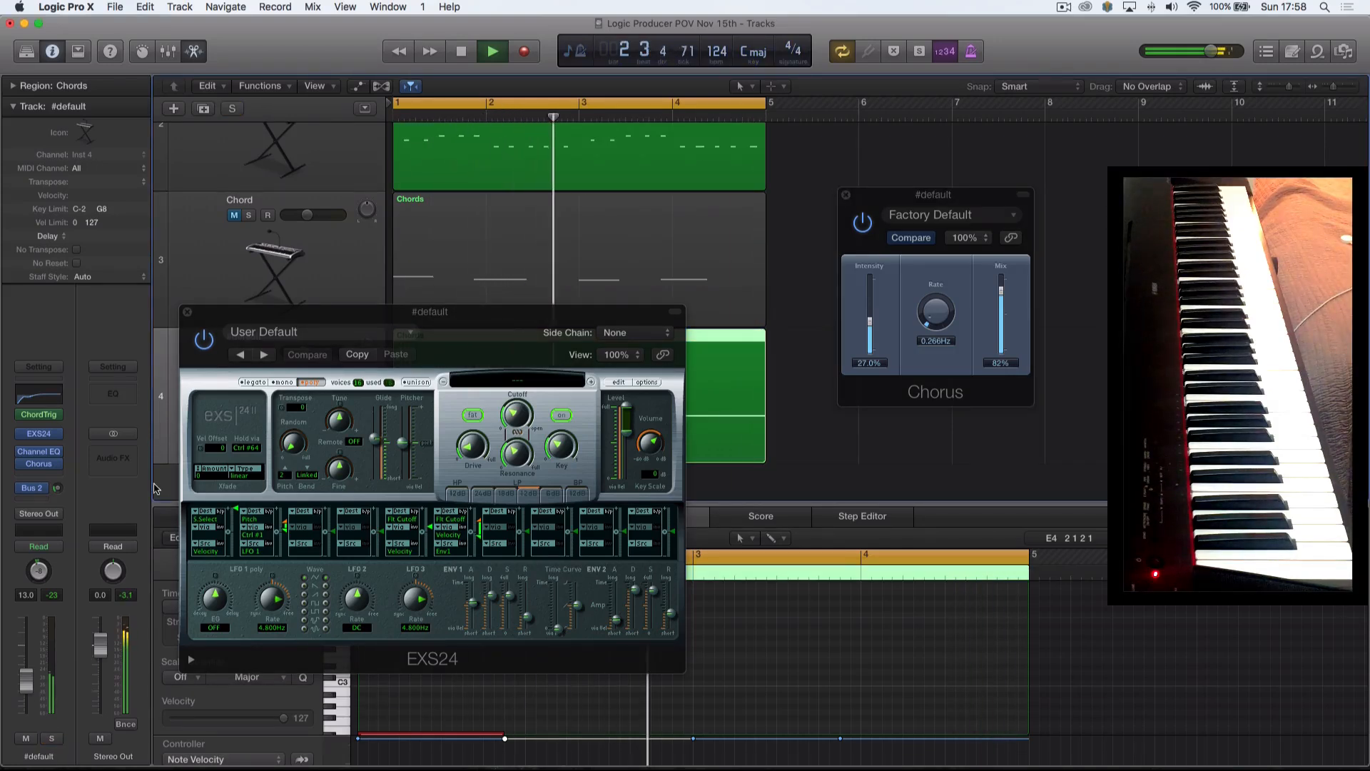
Unmute and select the Chord track for playback in the full mix, and close the EXS24 and Chorus windows.
click(186, 312)
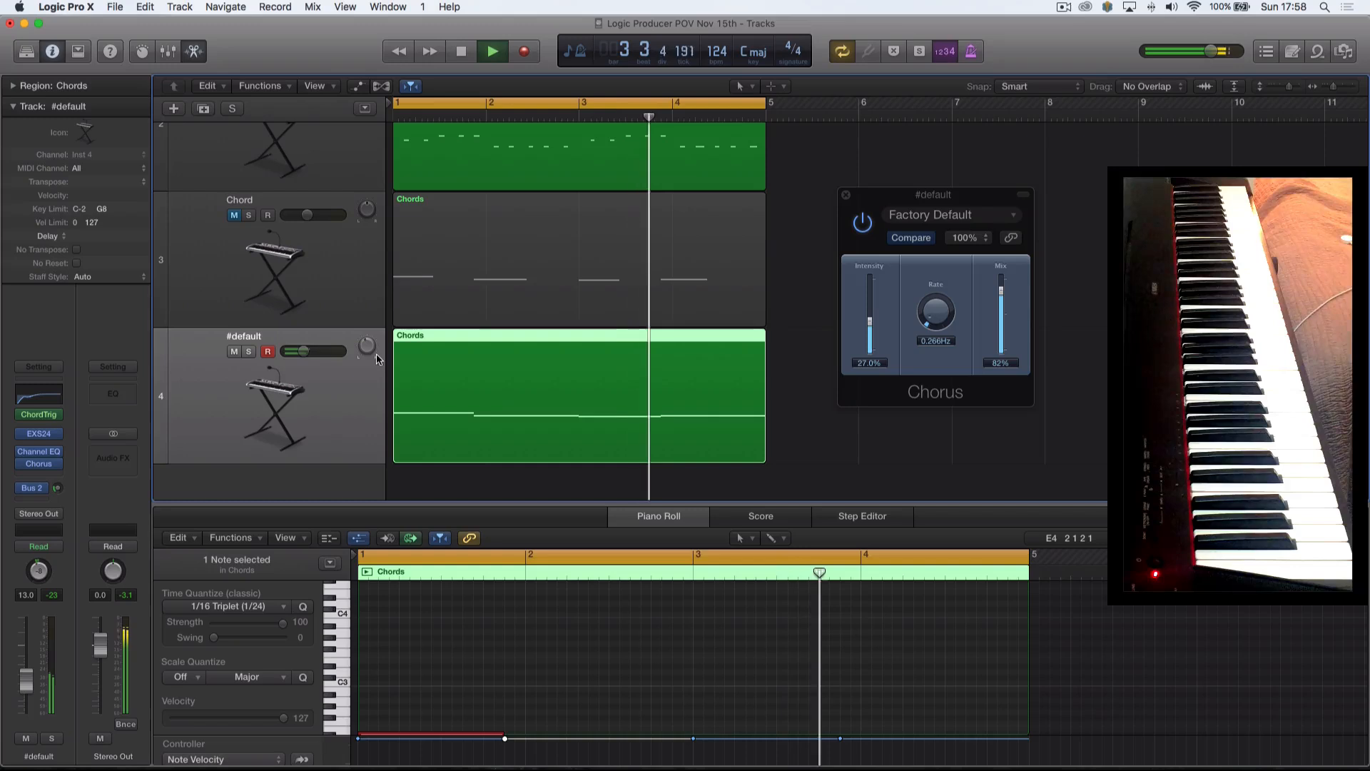
click(234, 215)
click(214, 242)
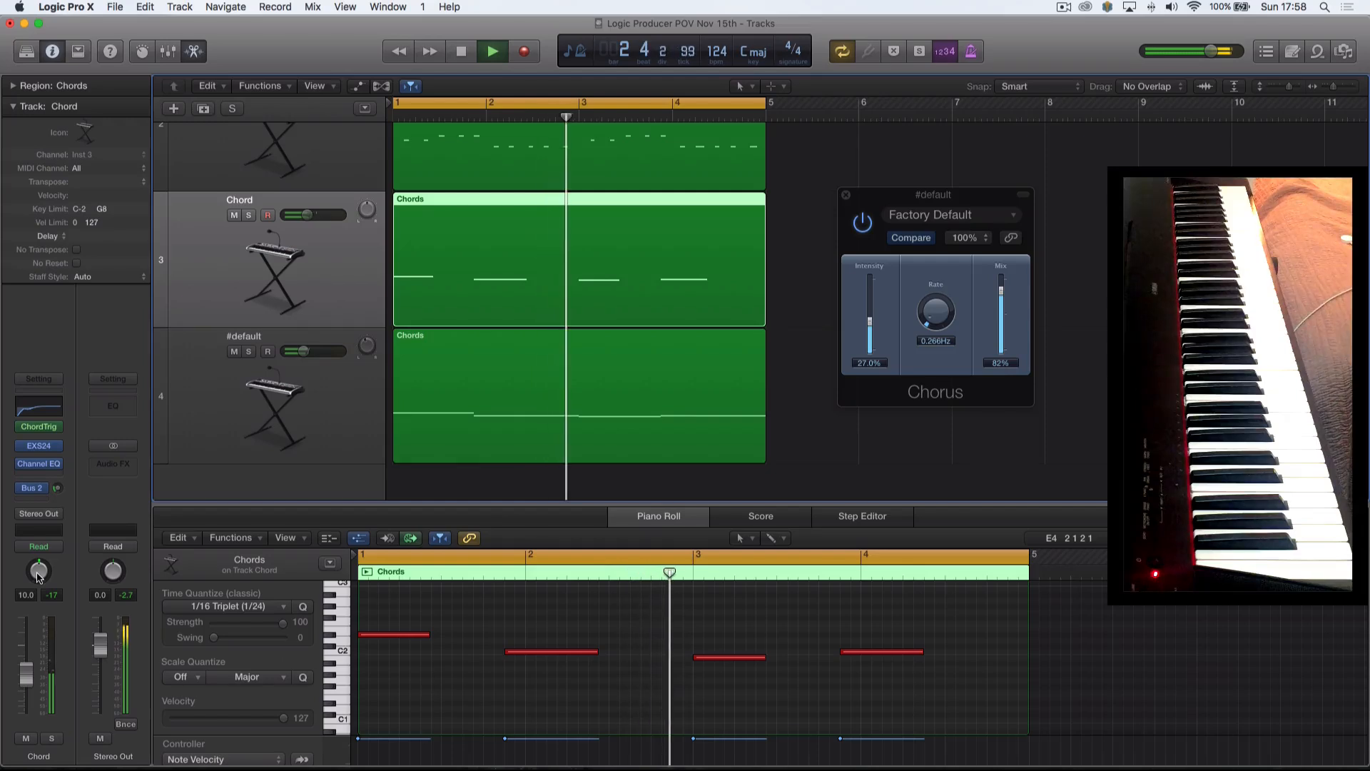
scroll(601, 352, up, 5)
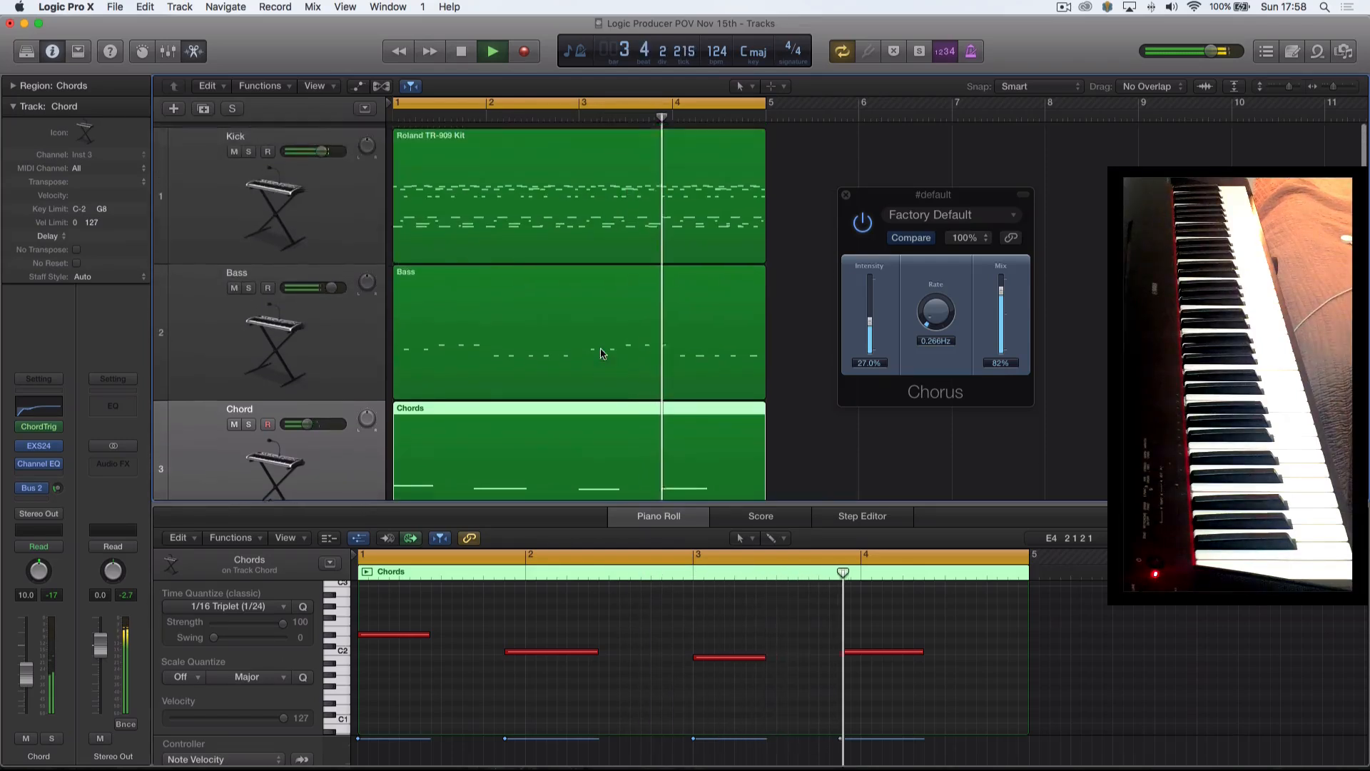
scroll(600, 353, down, 4)
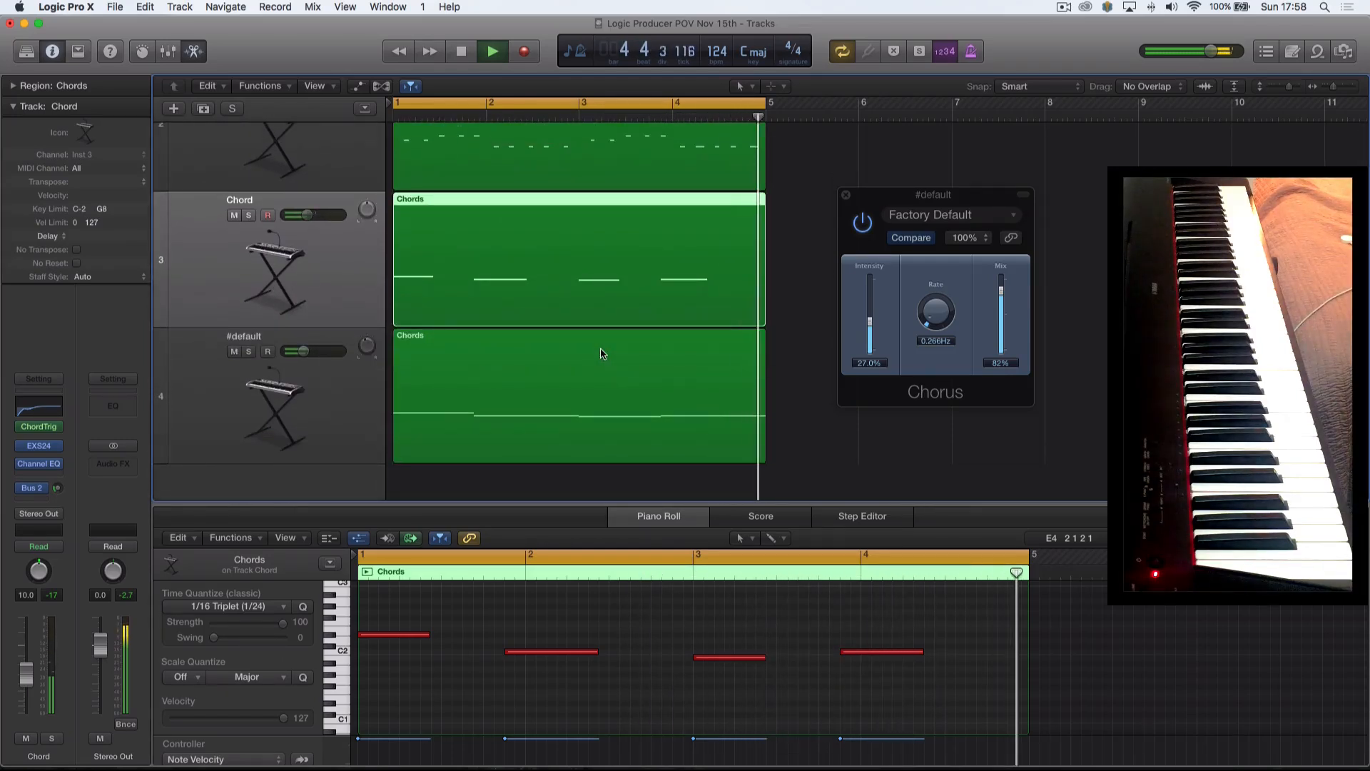
click(845, 195)
Deselect the regions, zoom the timeline out, and compare the Chord and #default tracks by soloing each in turn.
click(834, 295)
scroll(834, 295, down, 10)
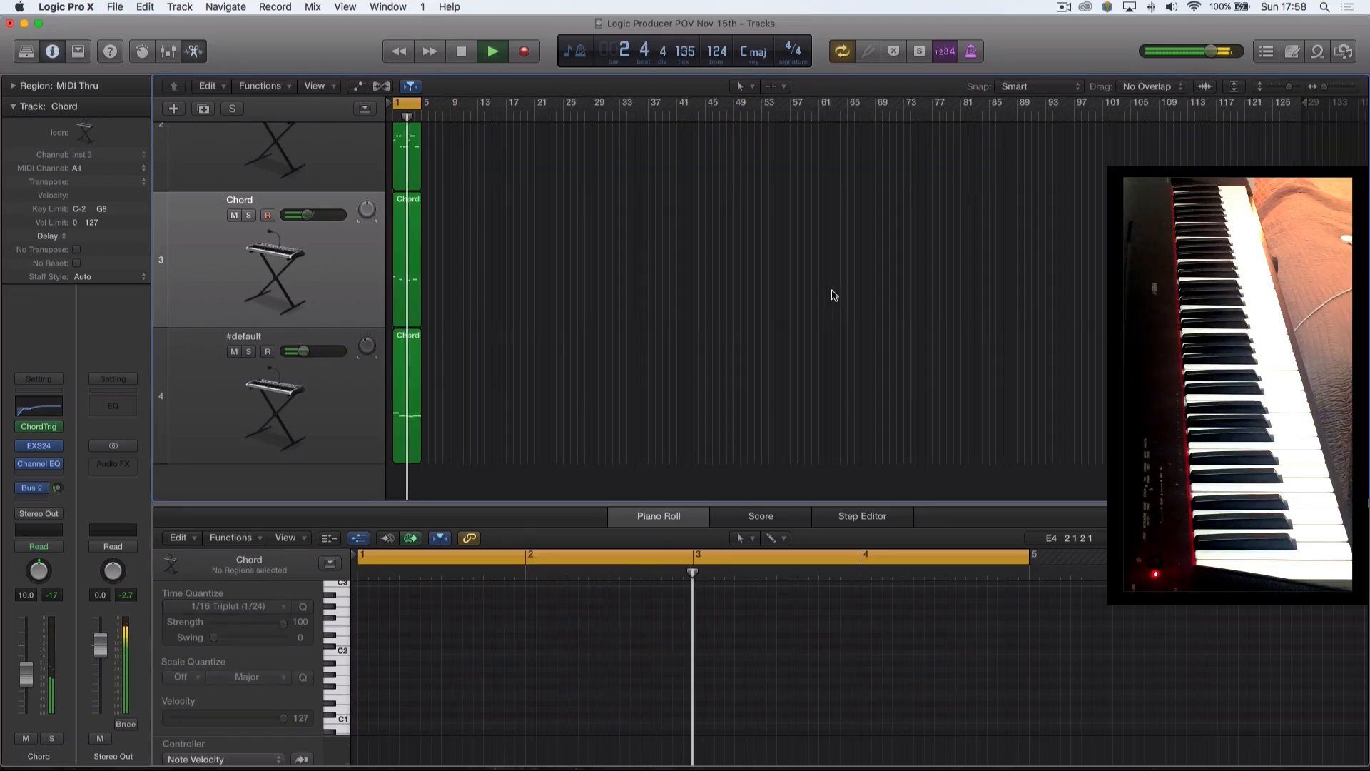
scroll(834, 295, up, 8)
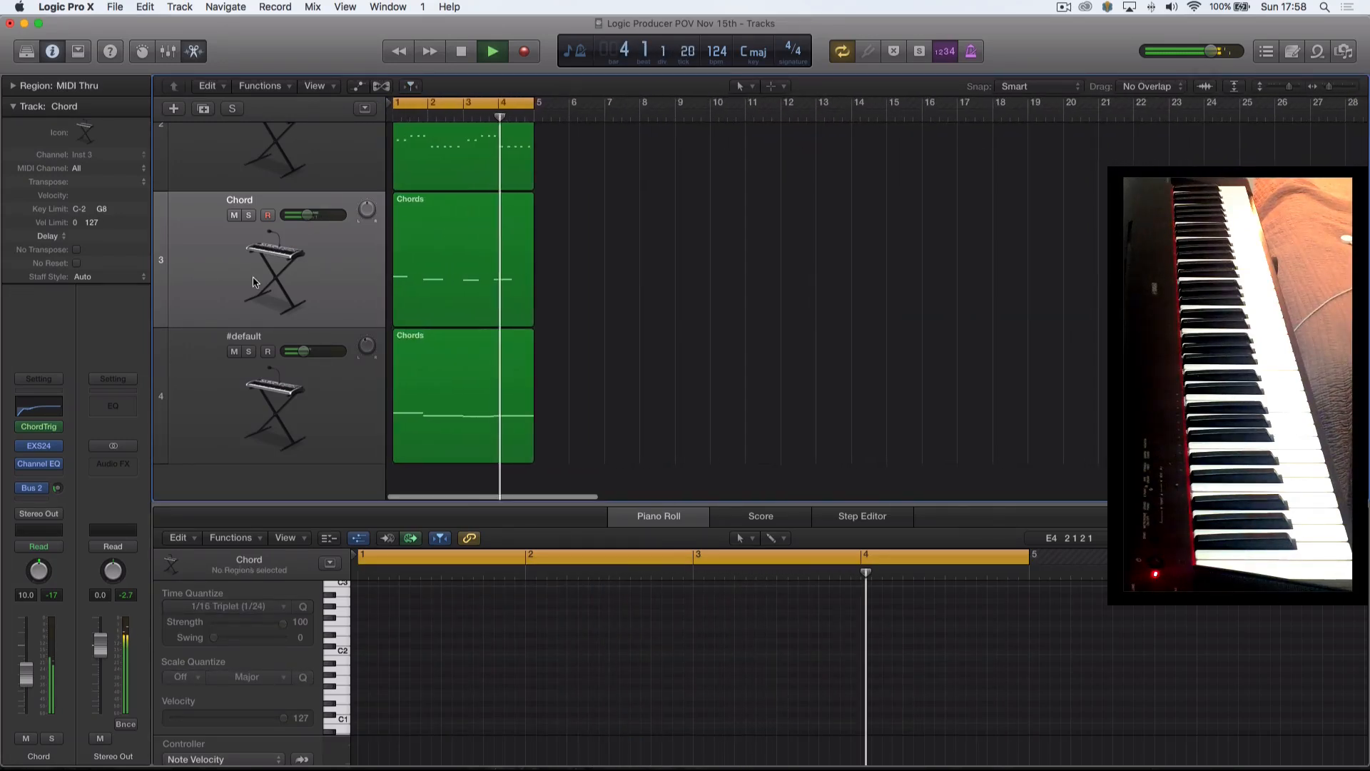
click(249, 214)
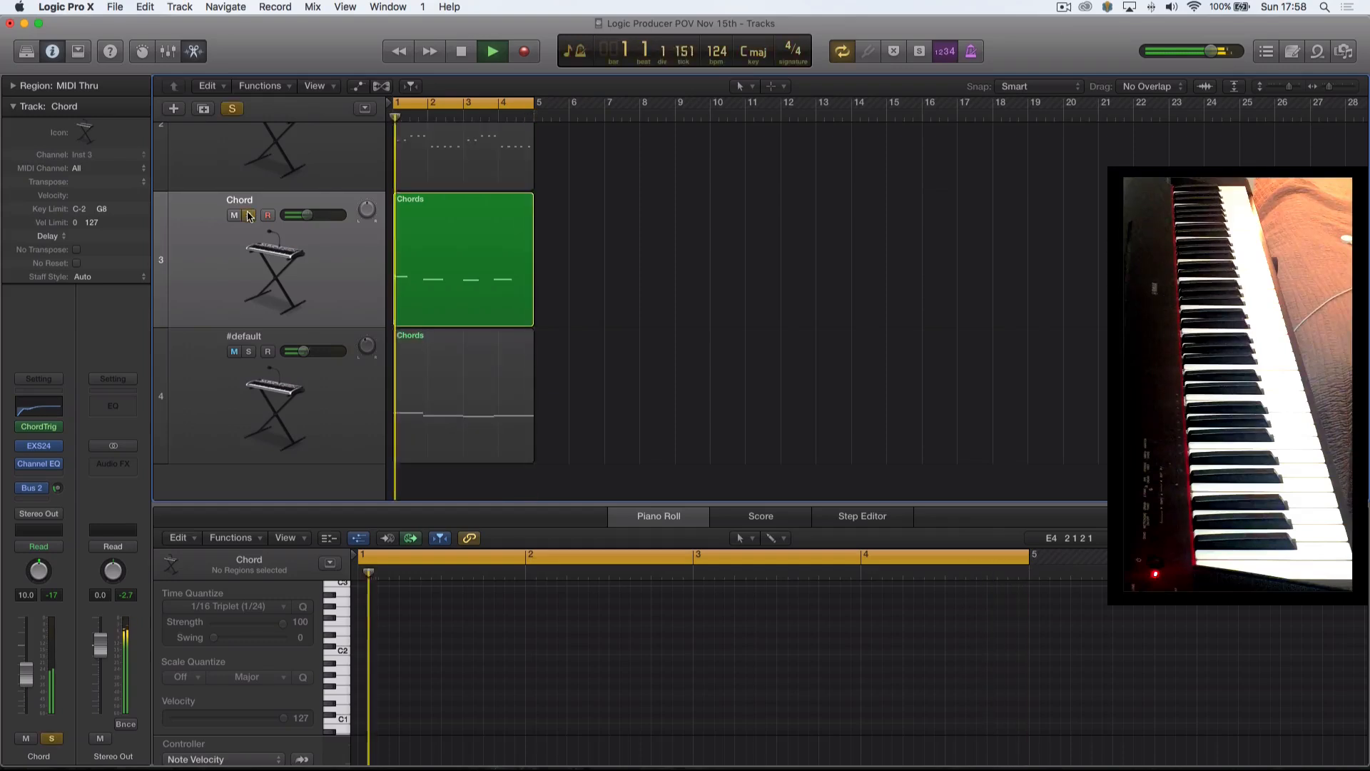
click(249, 215)
click(248, 351)
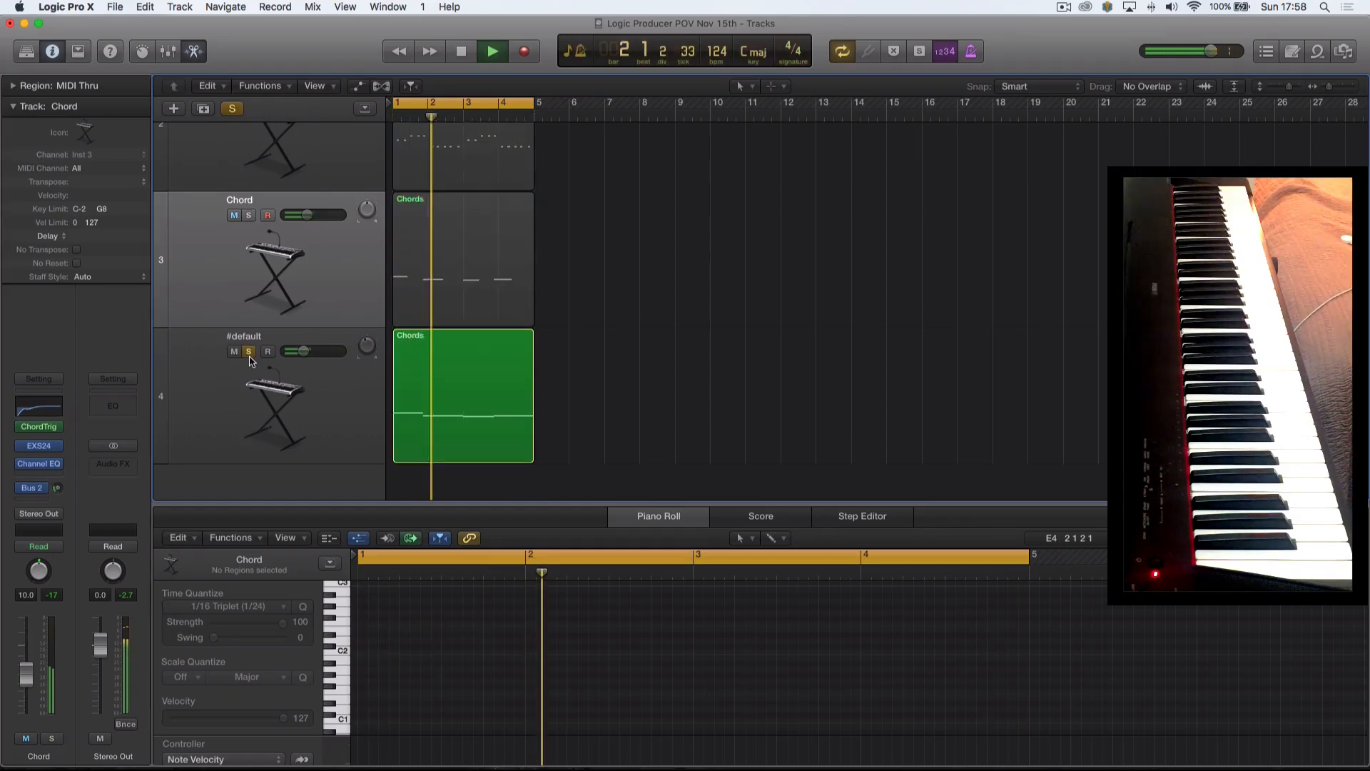
Rename the #default track and its region as Warm Chord, and stop playback.
double_click(244, 336)
text(War)
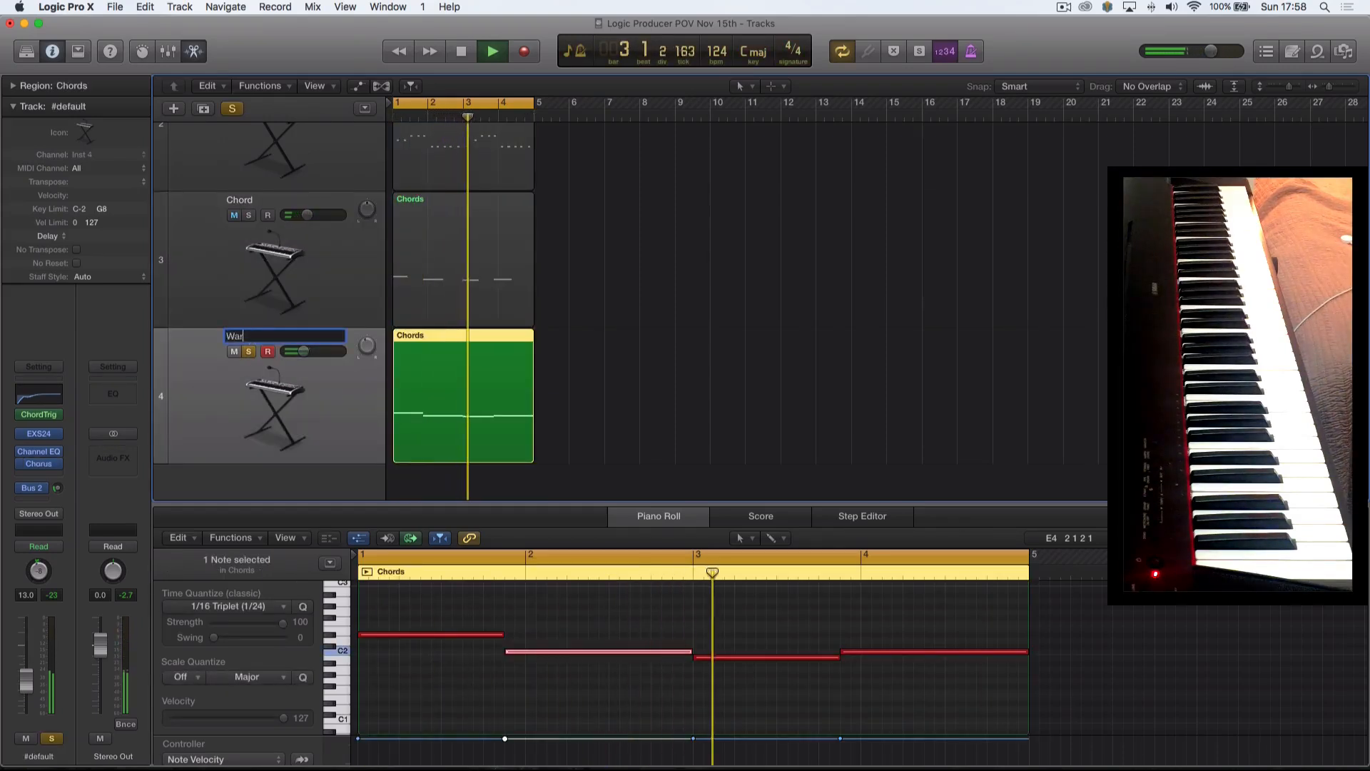
text(m Chord)
key(Return)
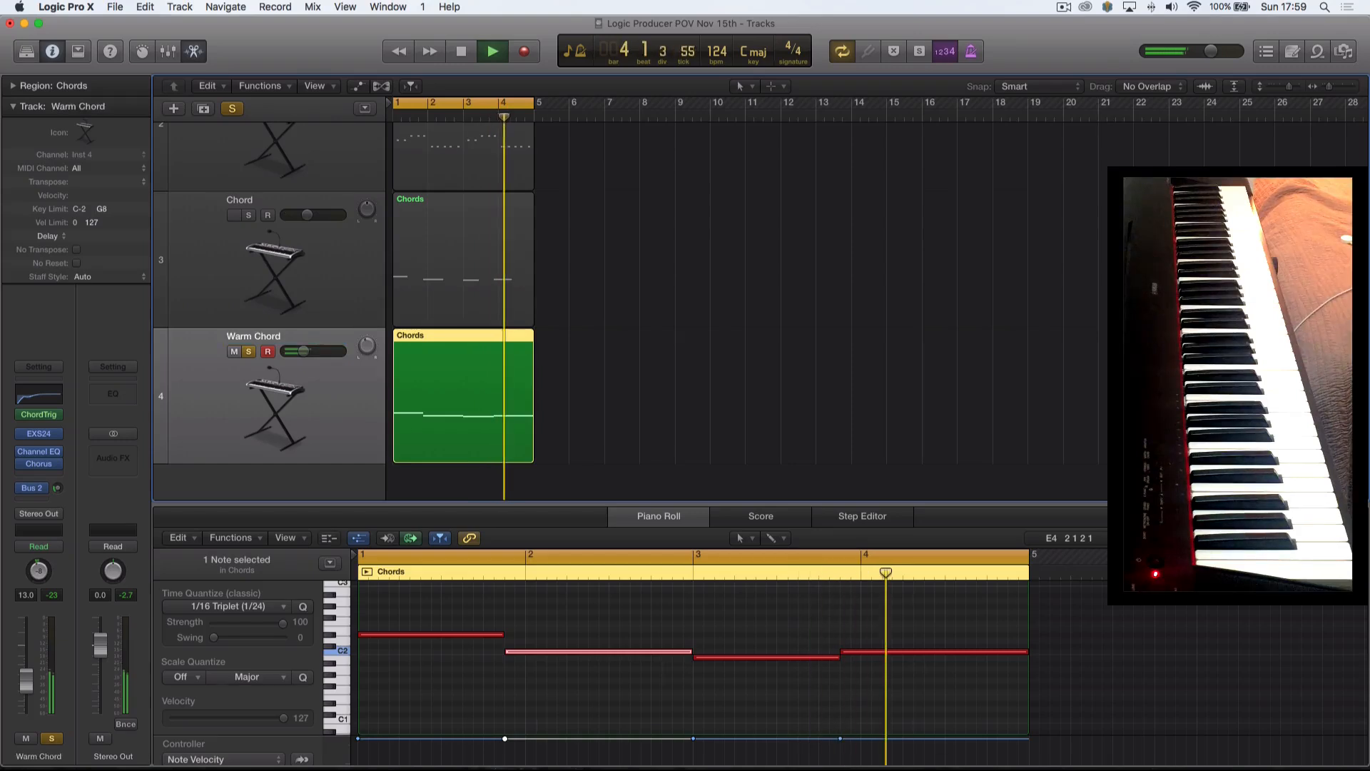
key(space)
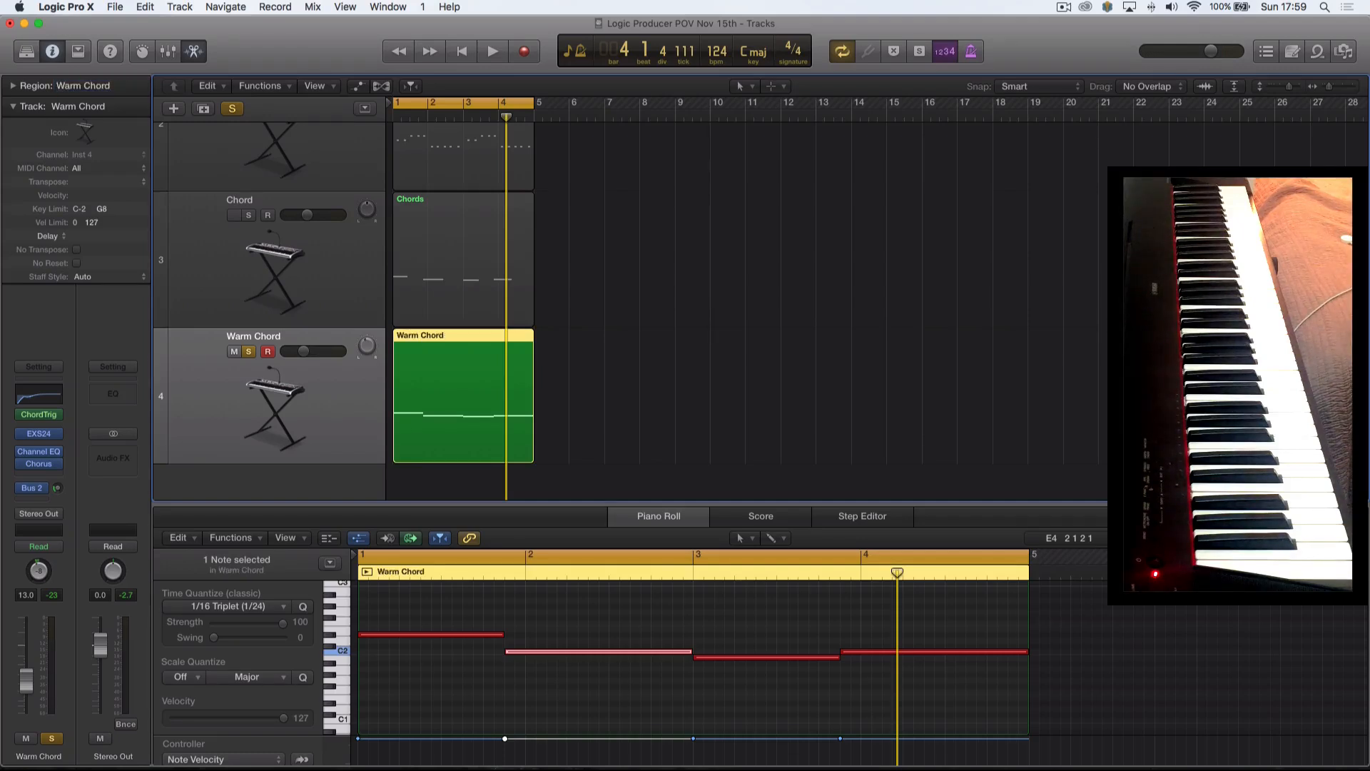
Audition Warm Chord in solo, return it to the full mix, and stop playback.
key(space)
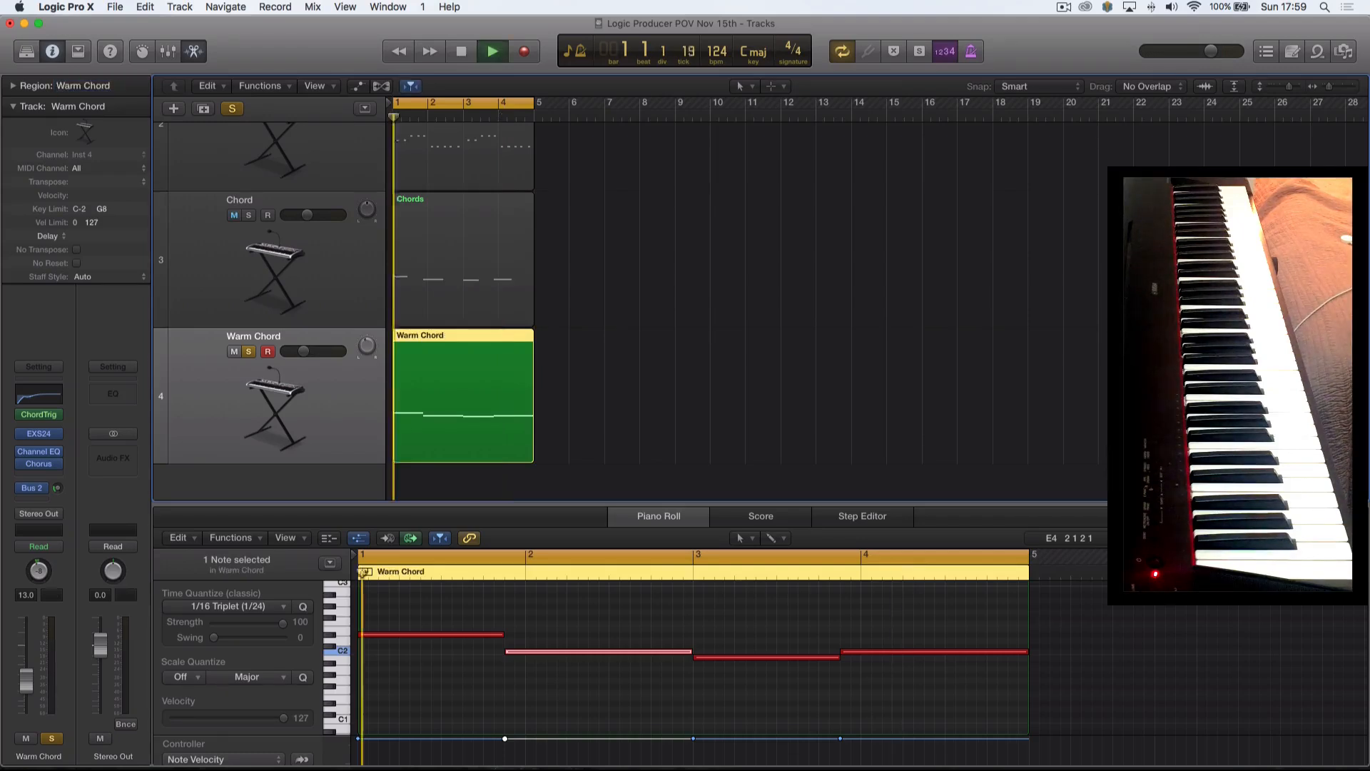
click(248, 353)
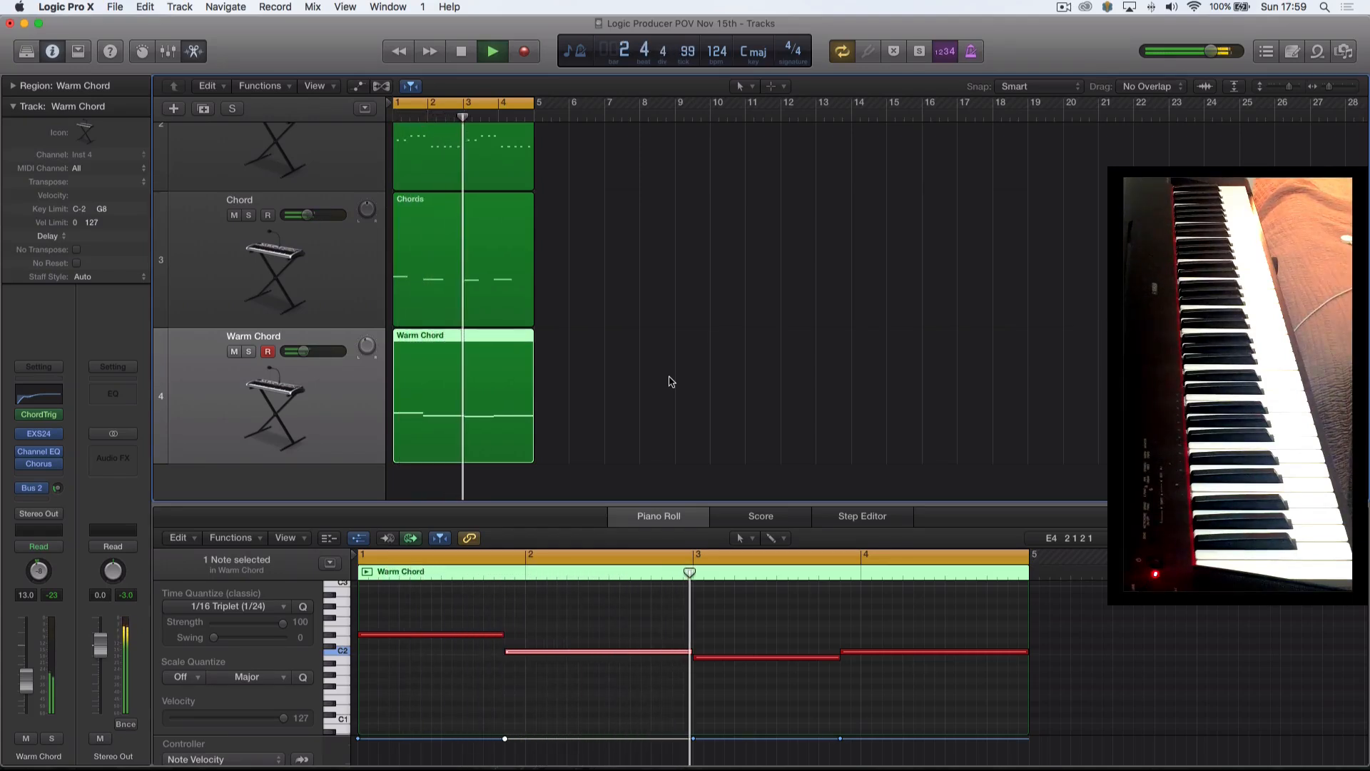
key(space)
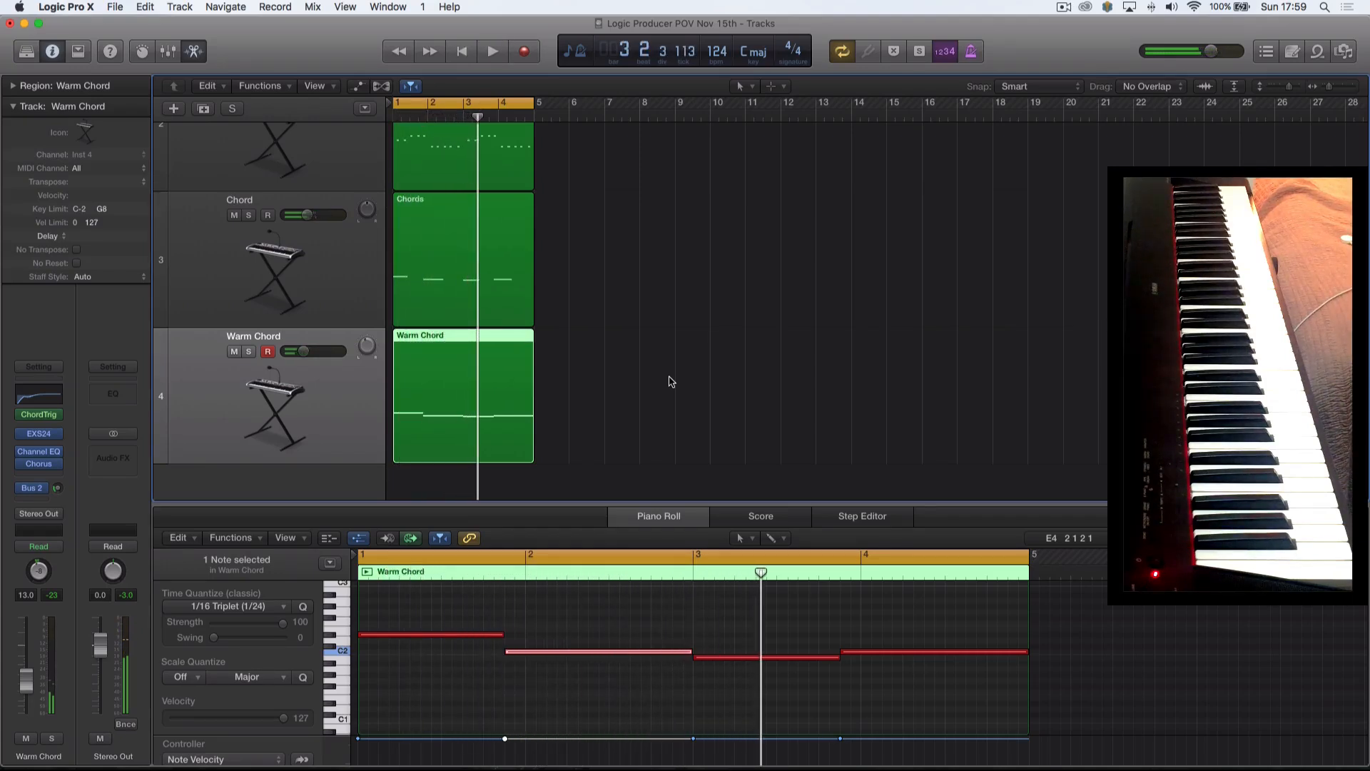